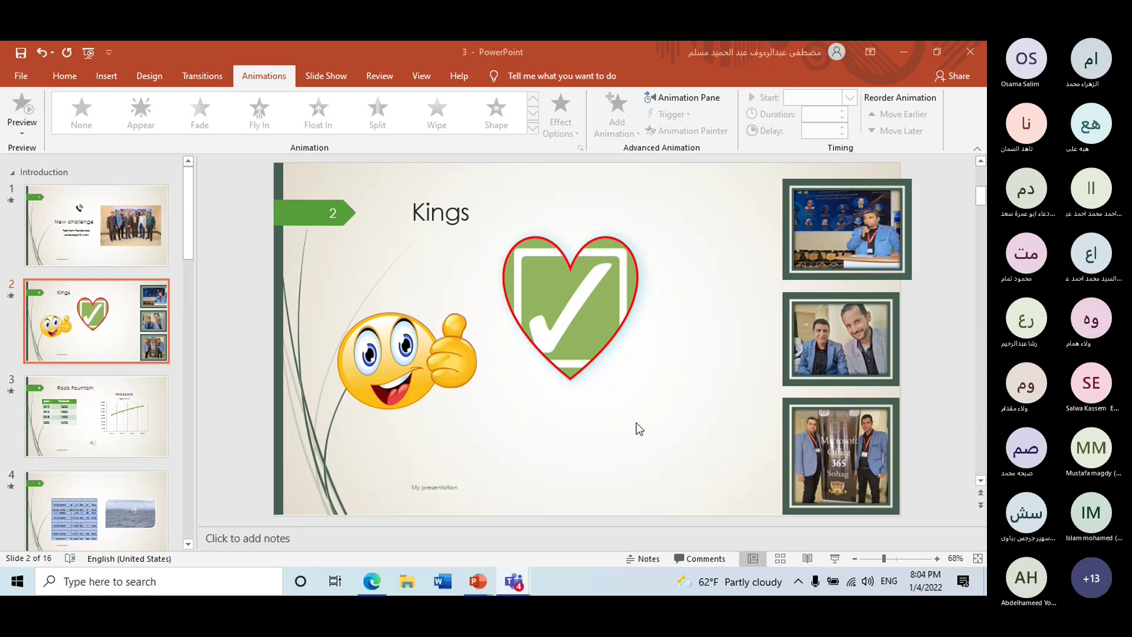
# - Show the Kings slide's transition settings: Switch transition, 01.25 duration, advancing on mouse click
pyautogui.click(203, 77)
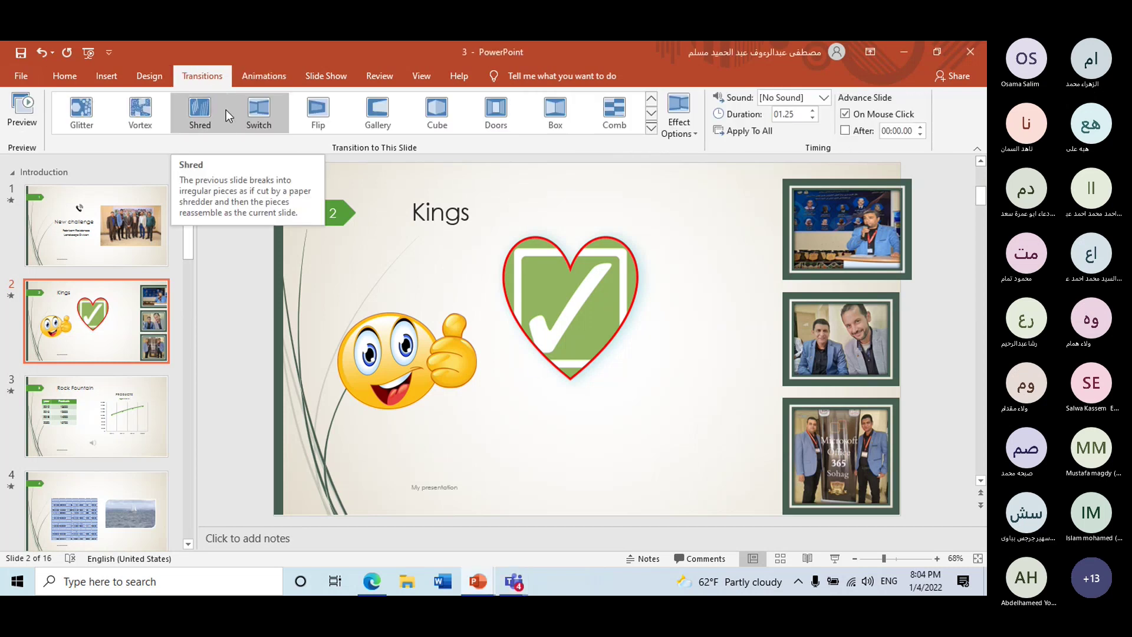
pyautogui.click(256, 74)
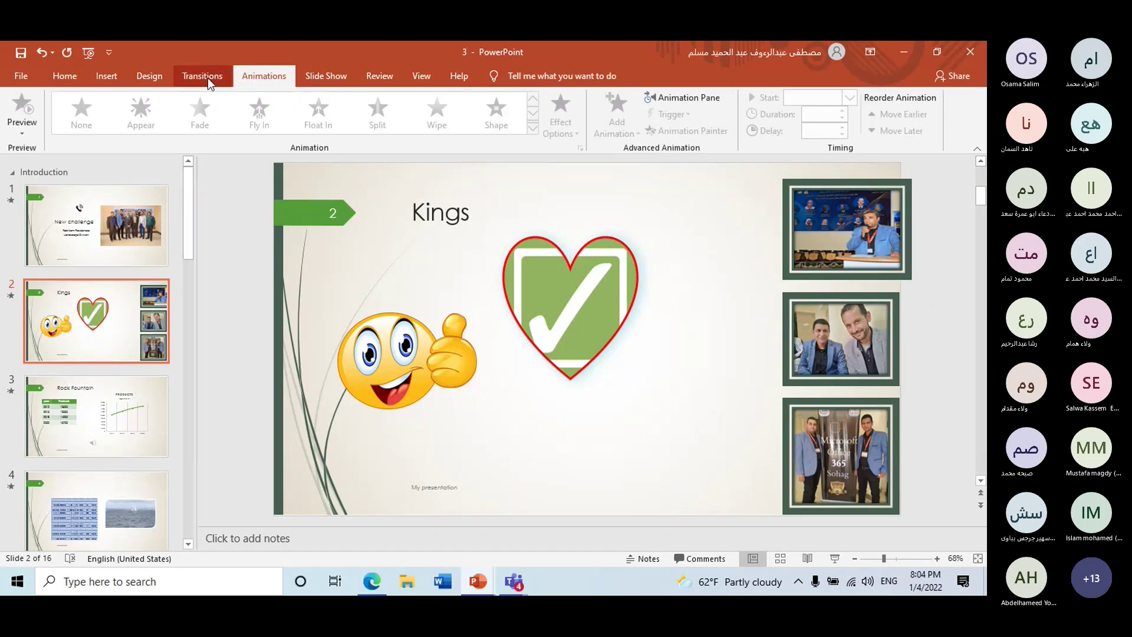
pyautogui.click(224, 78)
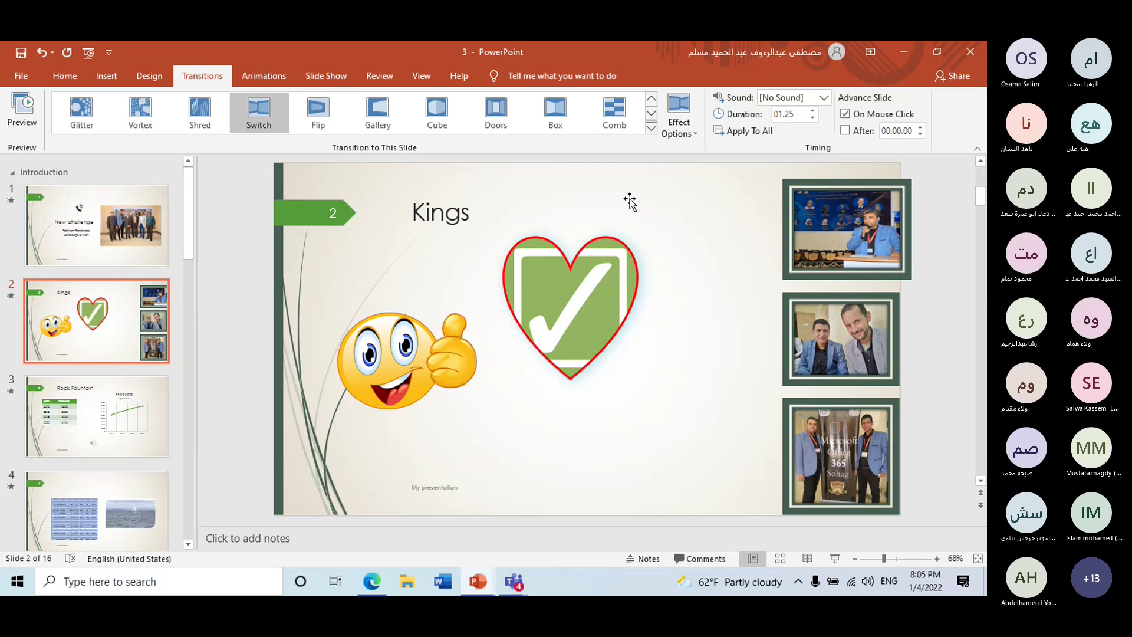
# - Switch back to the Animations settings for the Kings slide
pyautogui.click(284, 75)
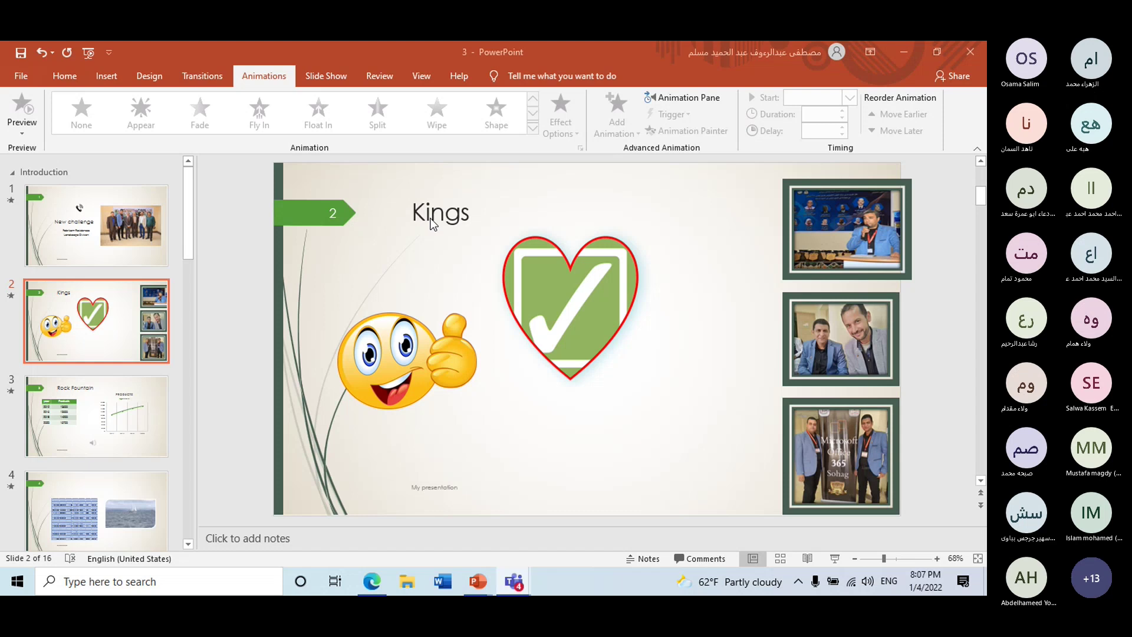
# - On slide 1, drag the phone icon's corner to enlarge it just above the New challenge title
pyautogui.click(132, 252)
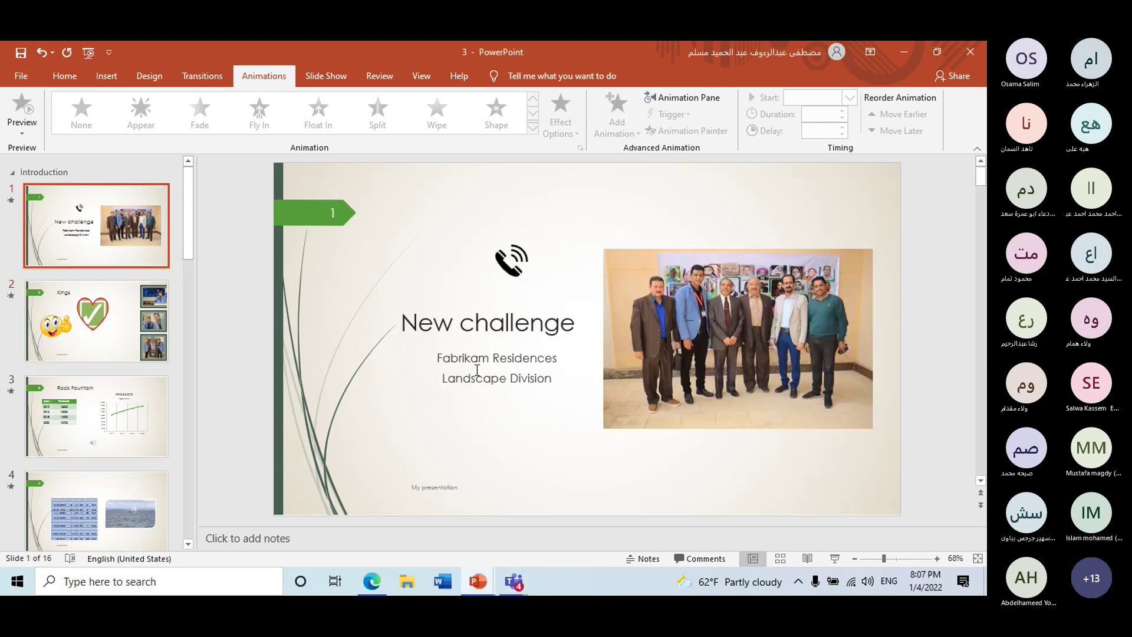
pyautogui.click(477, 370)
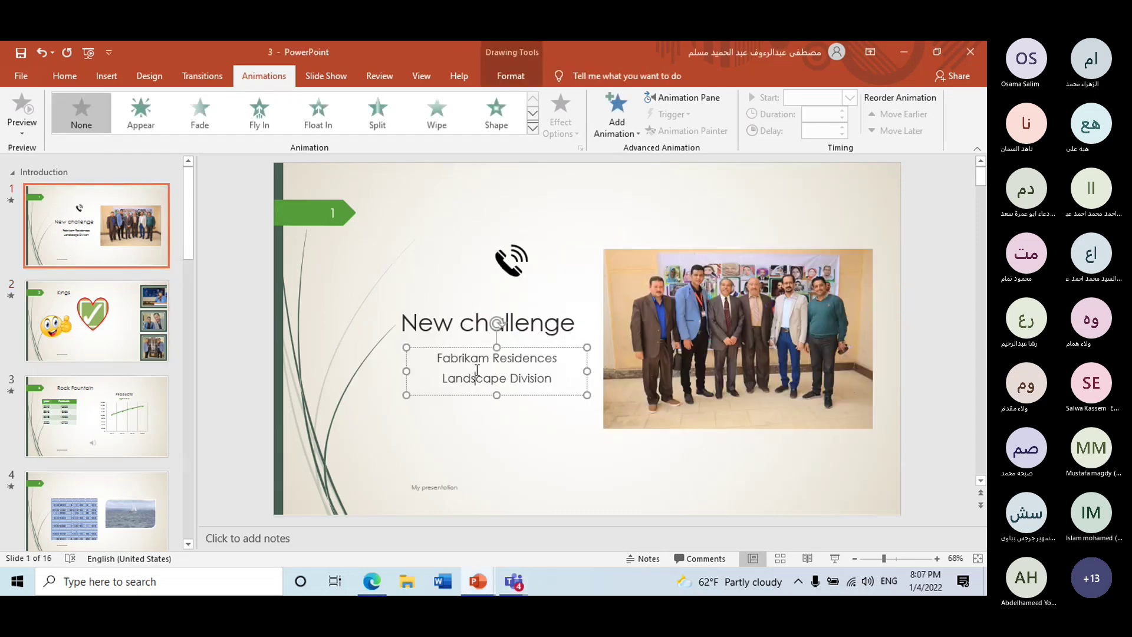
pyautogui.click(461, 333)
pyautogui.click(479, 393)
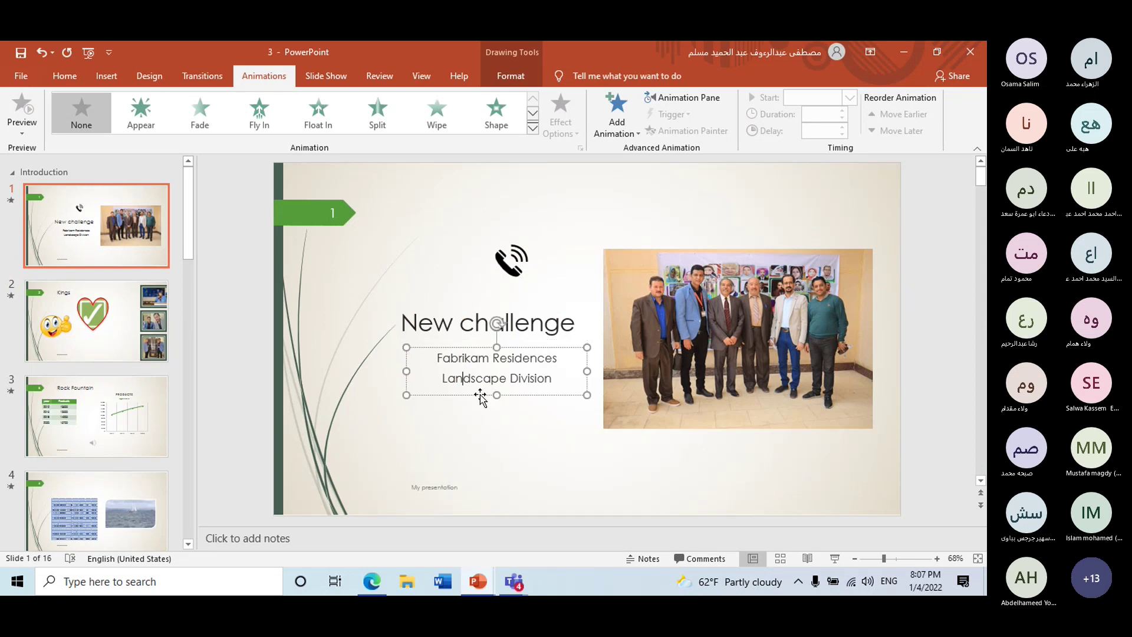
pyautogui.click(509, 277)
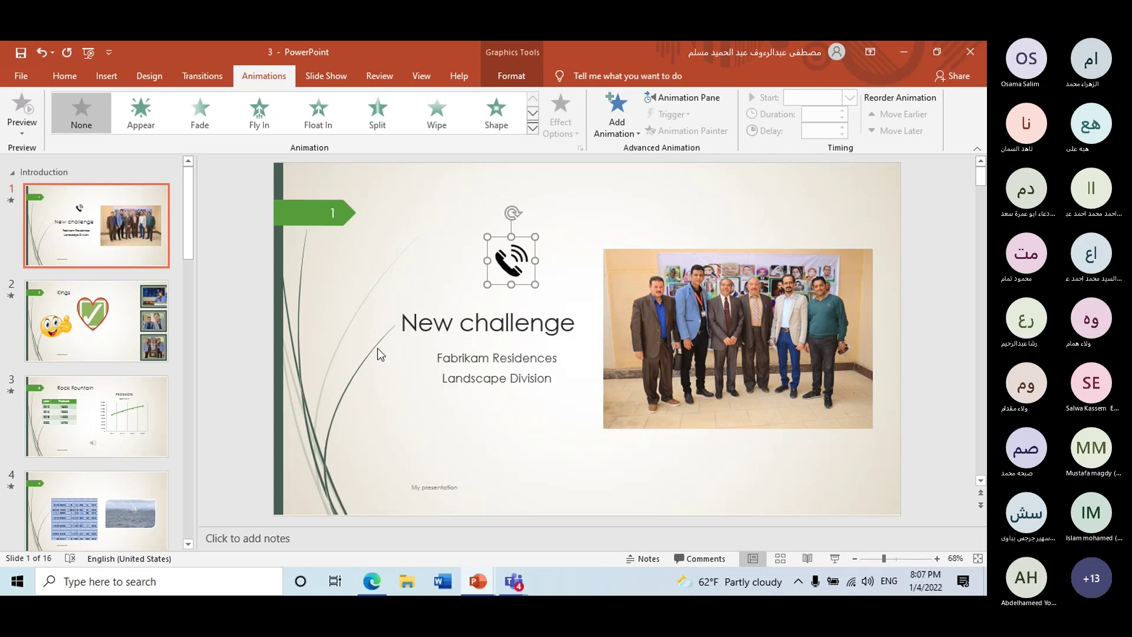
pyautogui.click(486, 358)
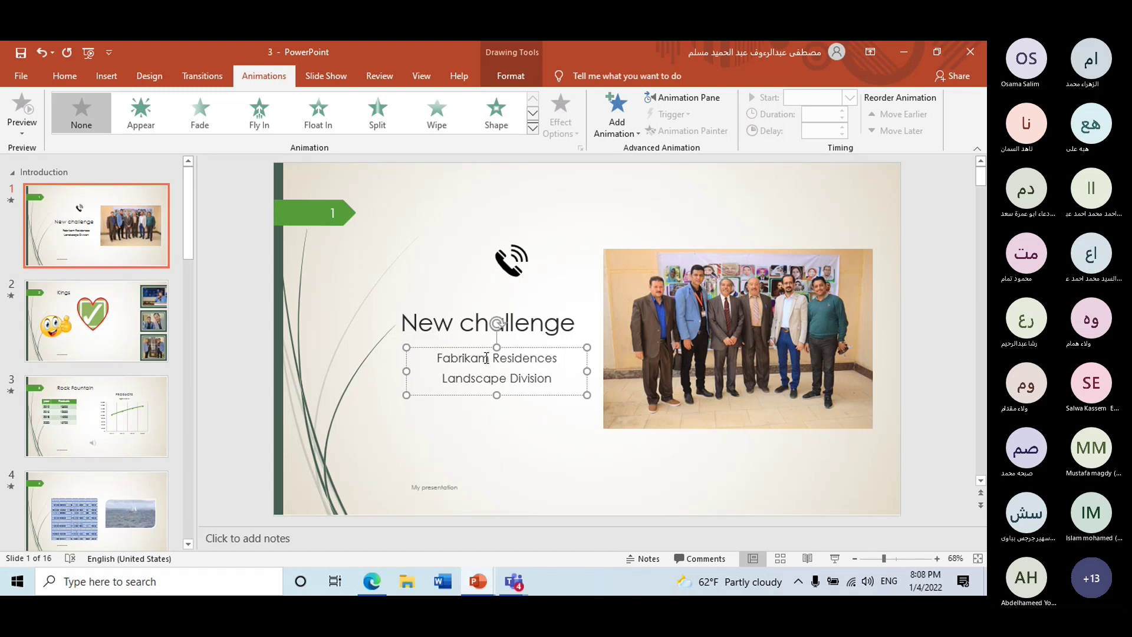
pyautogui.click(510, 266)
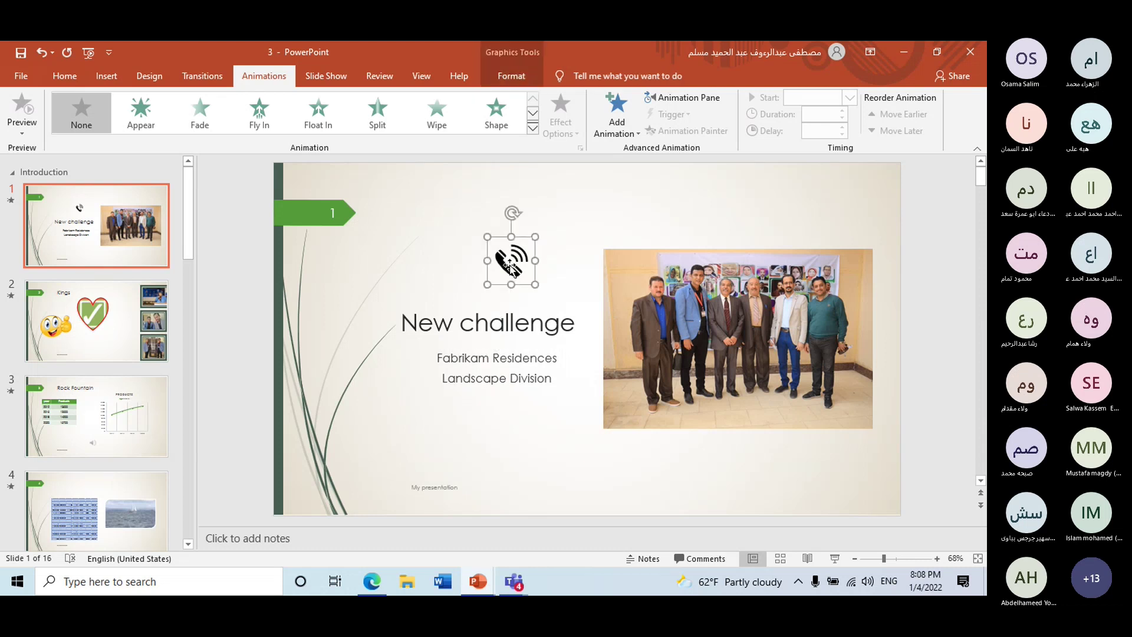
pyautogui.moveTo(519, 282)
pyautogui.mouseDown()
pyautogui.moveTo(472, 277)
pyautogui.moveTo(508, 298)
pyautogui.mouseUp()
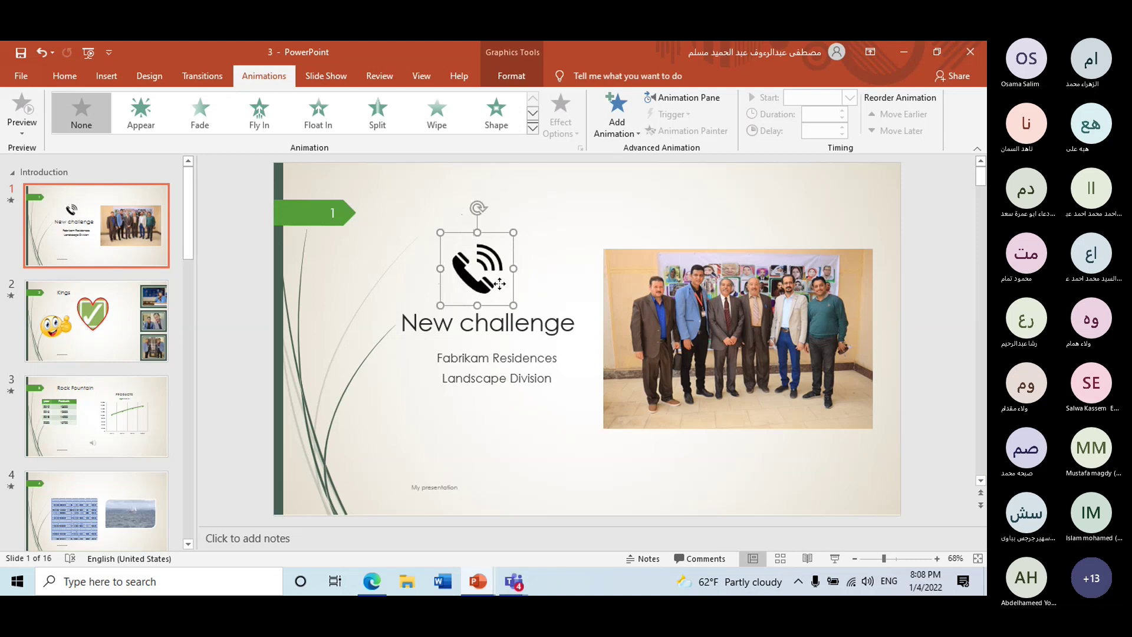
pyautogui.click(513, 321)
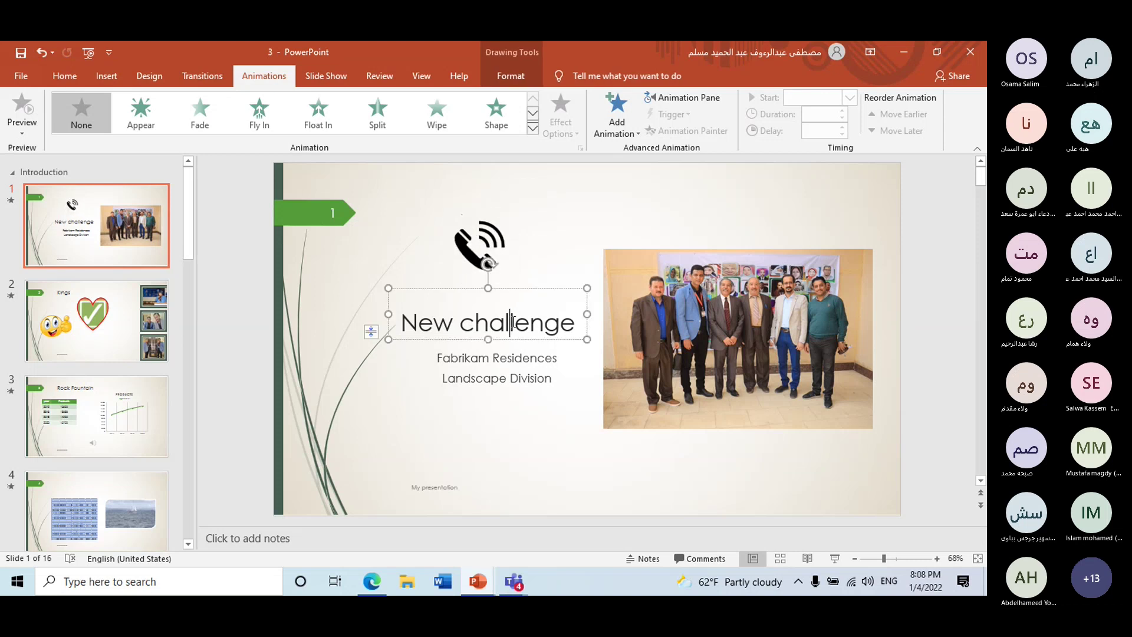
pyautogui.click(477, 255)
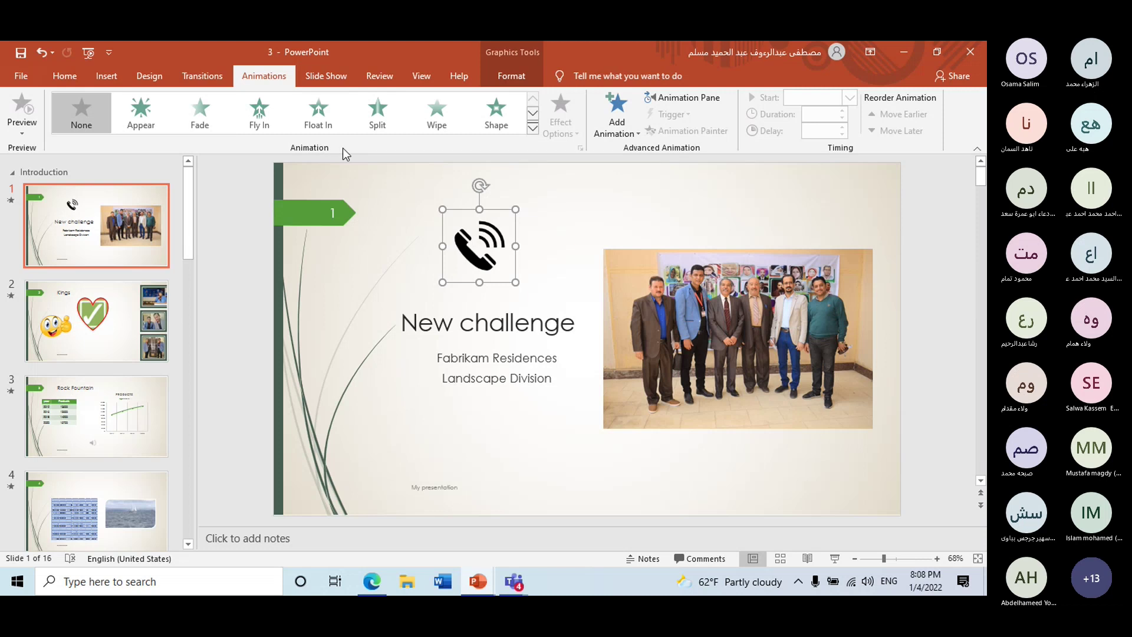
# - Apply the Fly In entrance effect to slide 1's phone icon, starting on click
pyautogui.click(534, 129)
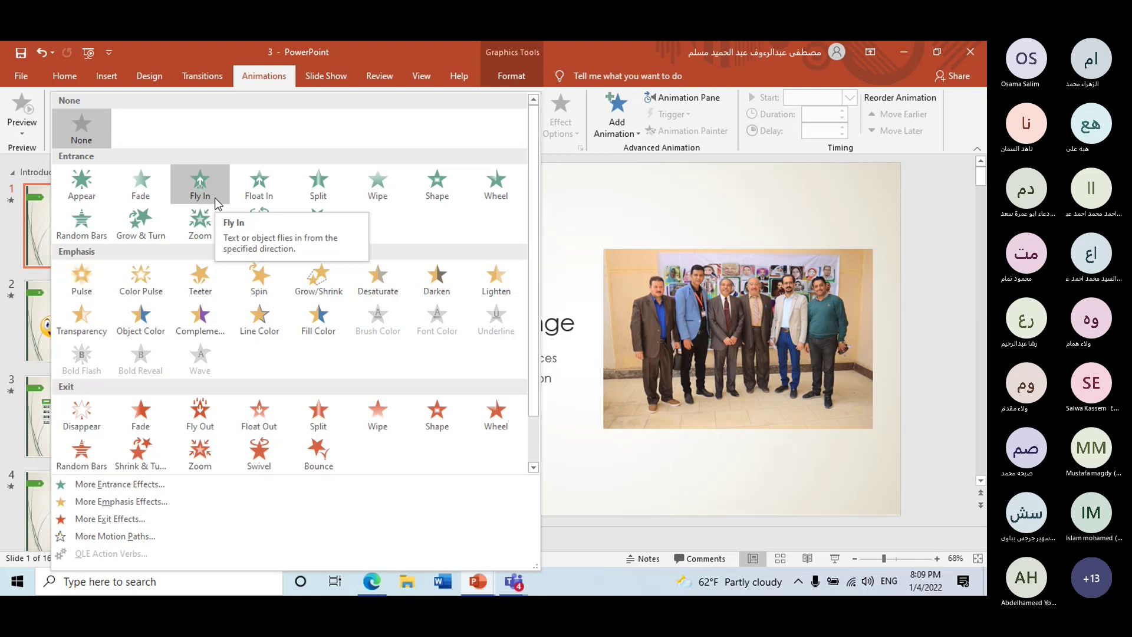
pyautogui.click(214, 197)
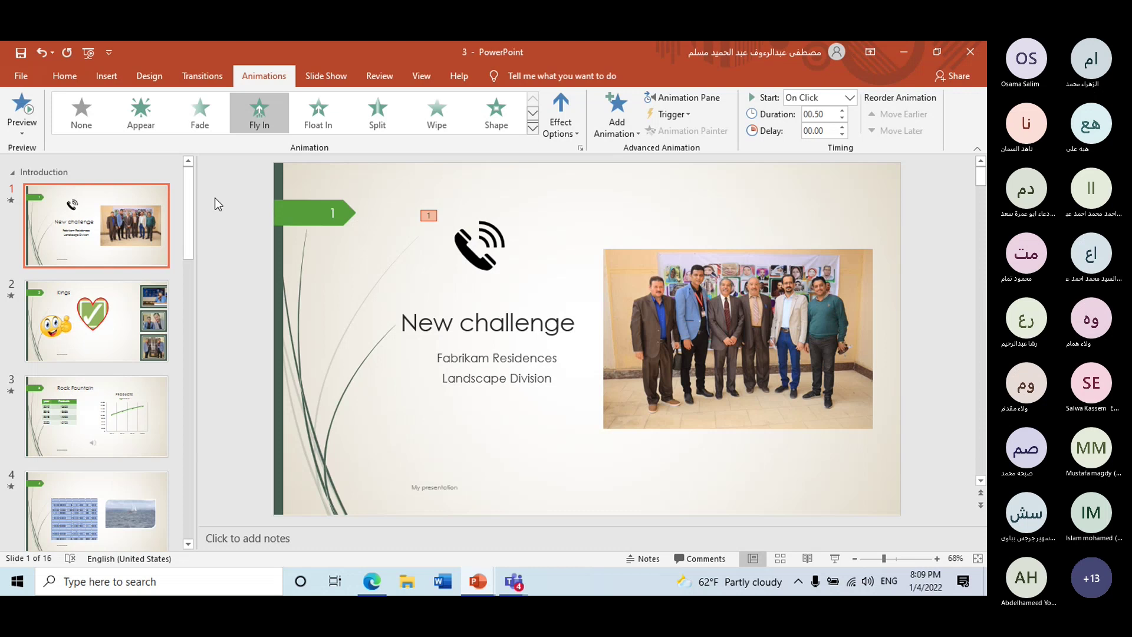
pyautogui.click(474, 247)
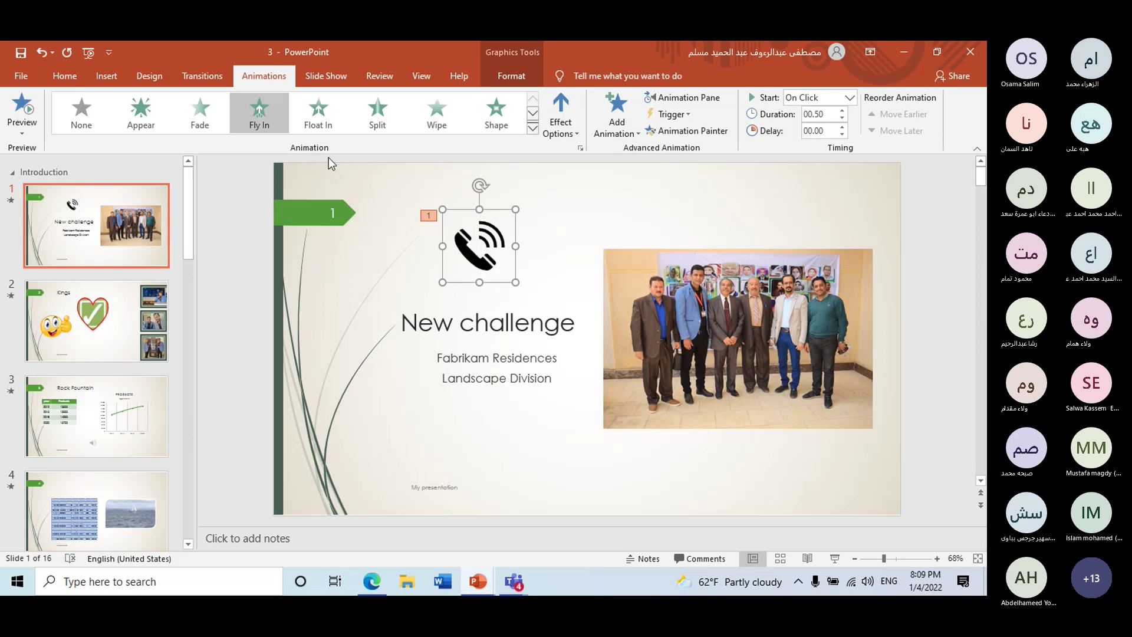
# - Reapply Fly In to the phone icon, first flying in from the bottom-left
pyautogui.click(575, 136)
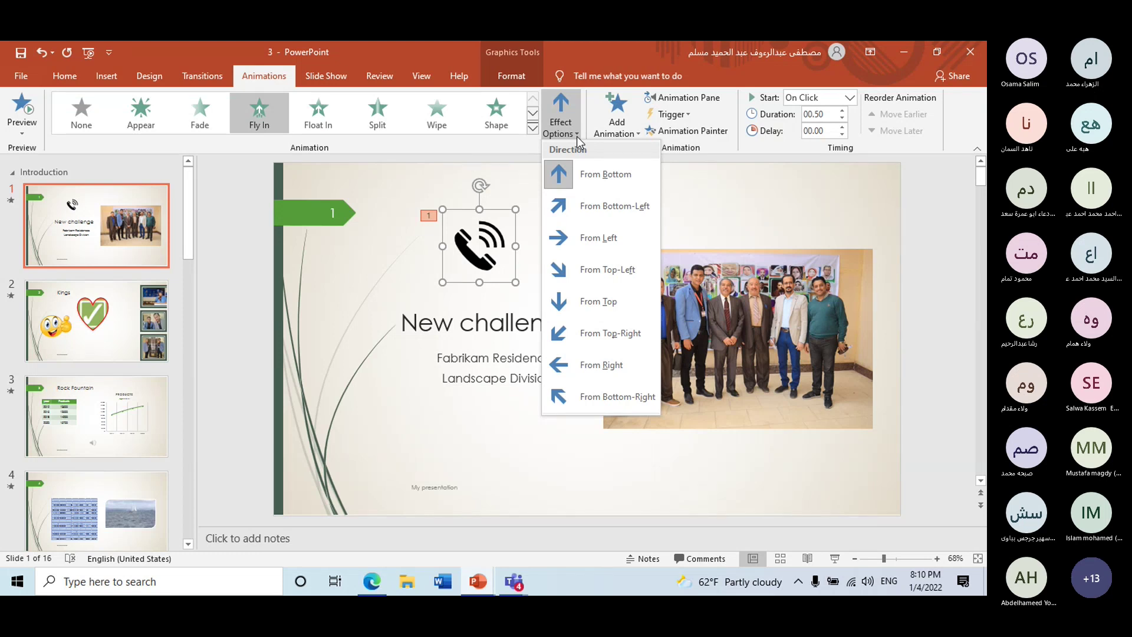
pyautogui.click(532, 127)
pyautogui.click(532, 127)
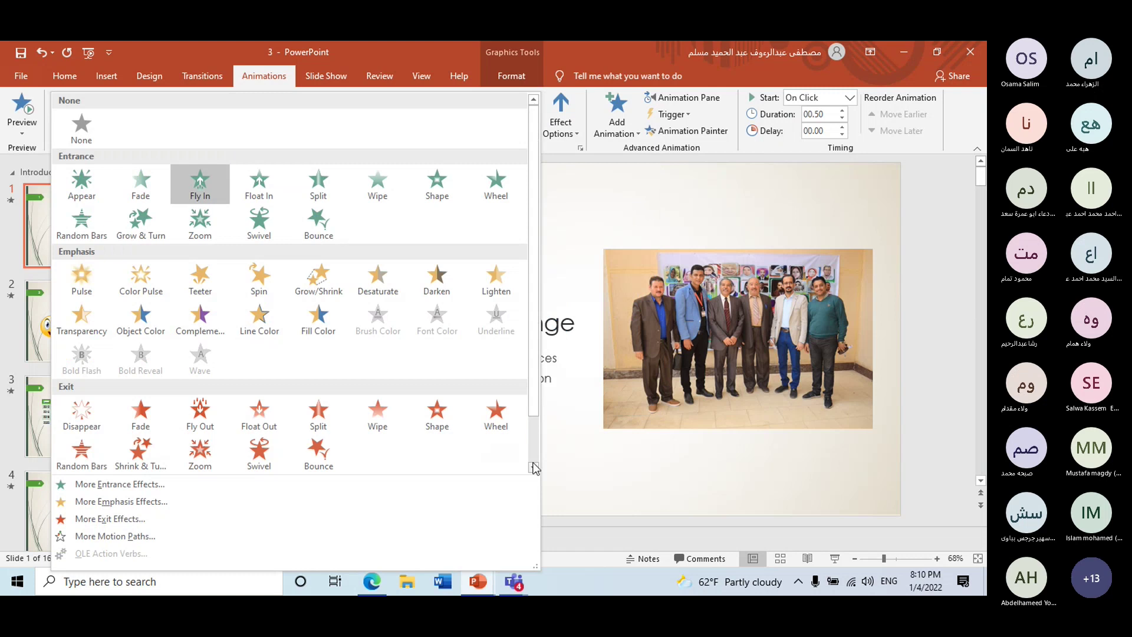
pyautogui.click(216, 190)
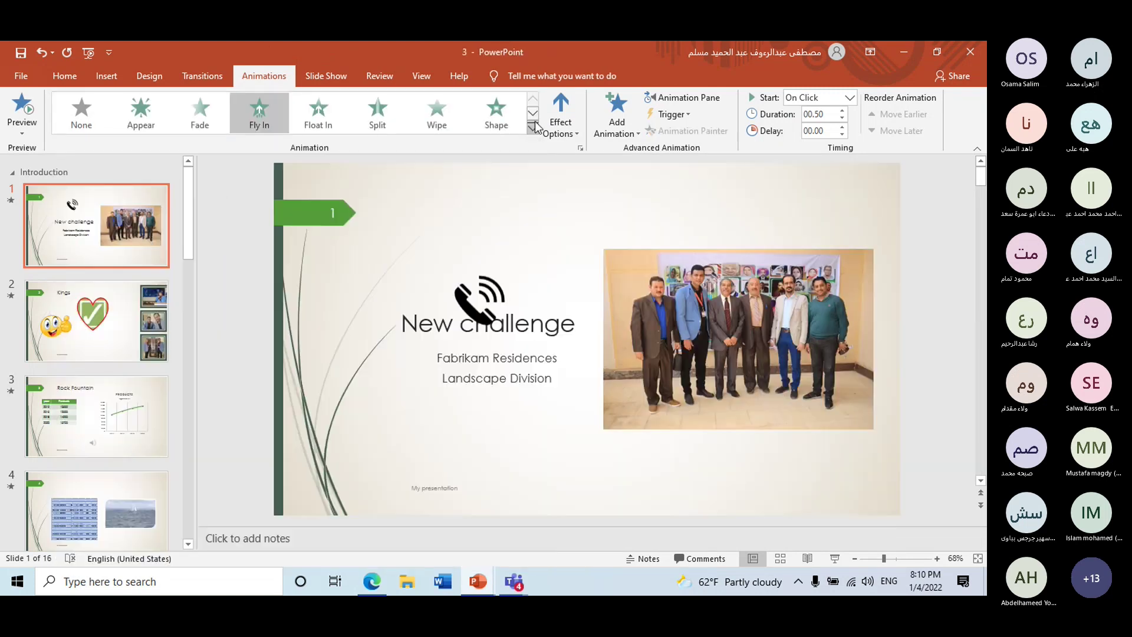
pyautogui.click(576, 133)
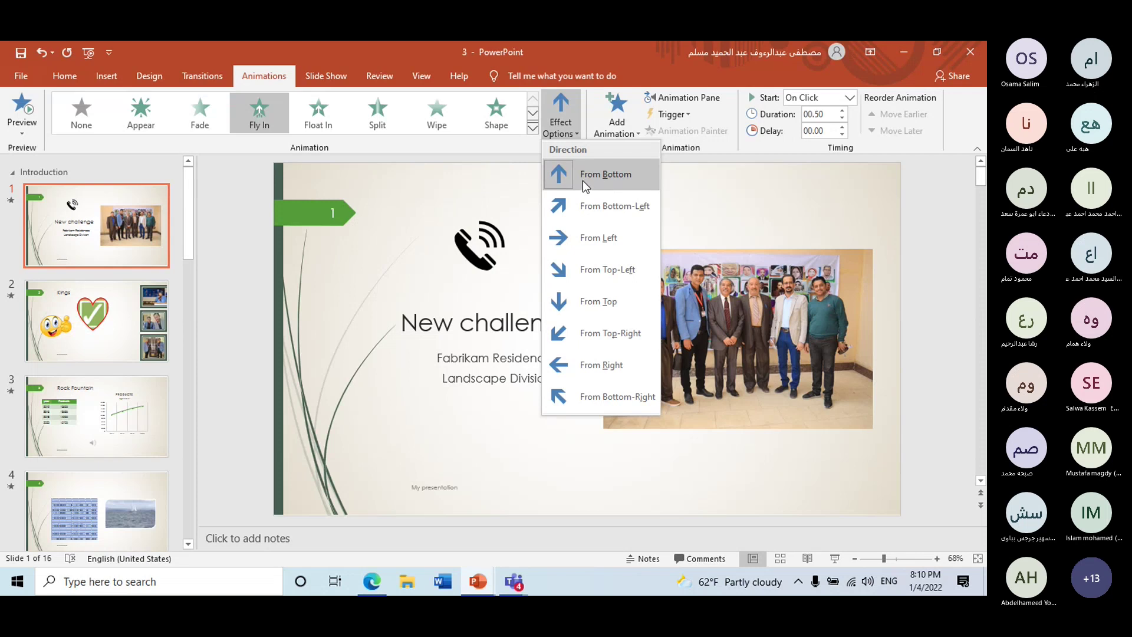
pyautogui.click(598, 210)
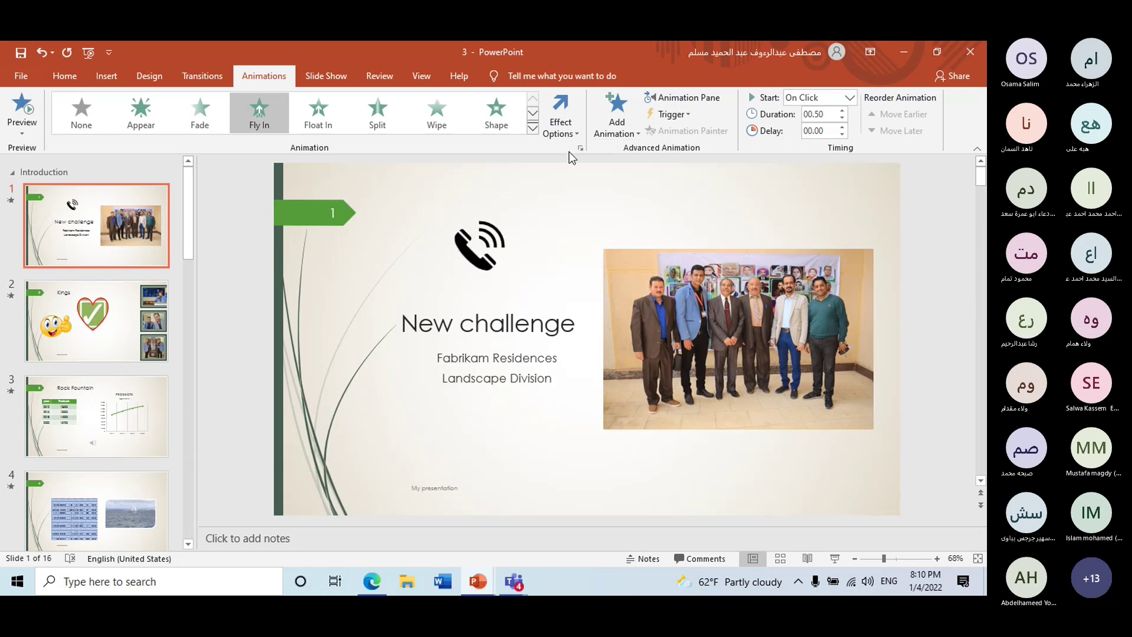
# - Change the phone icon's Fly In direction to From Left
pyautogui.click(560, 123)
pyautogui.press('Escape')
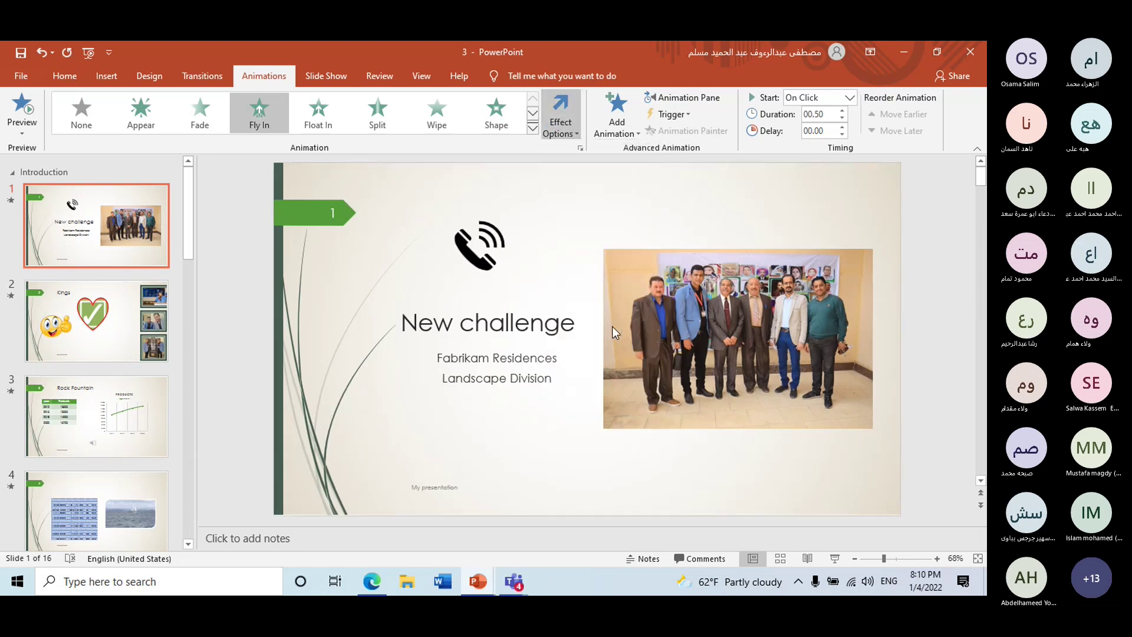
pyautogui.click(564, 131)
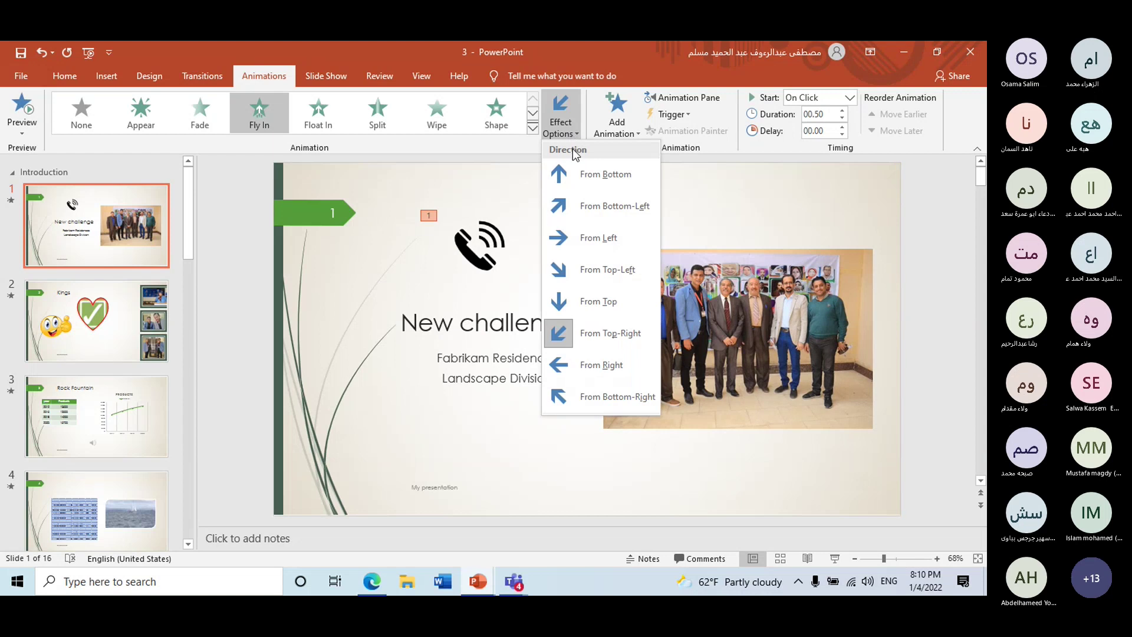
pyautogui.click(582, 242)
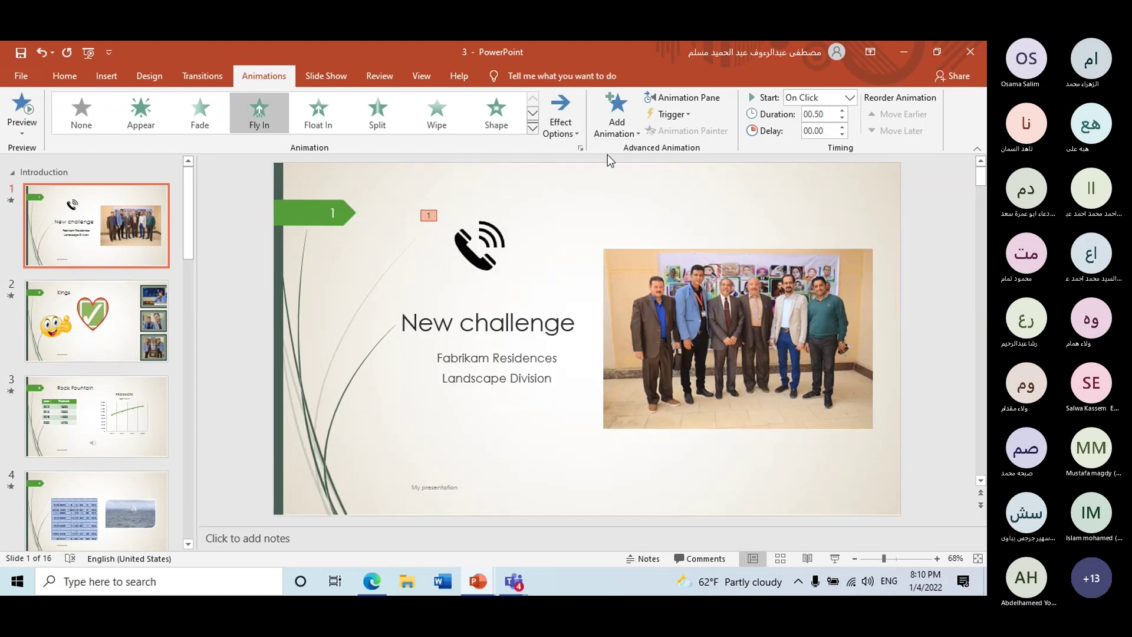
pyautogui.click(630, 131)
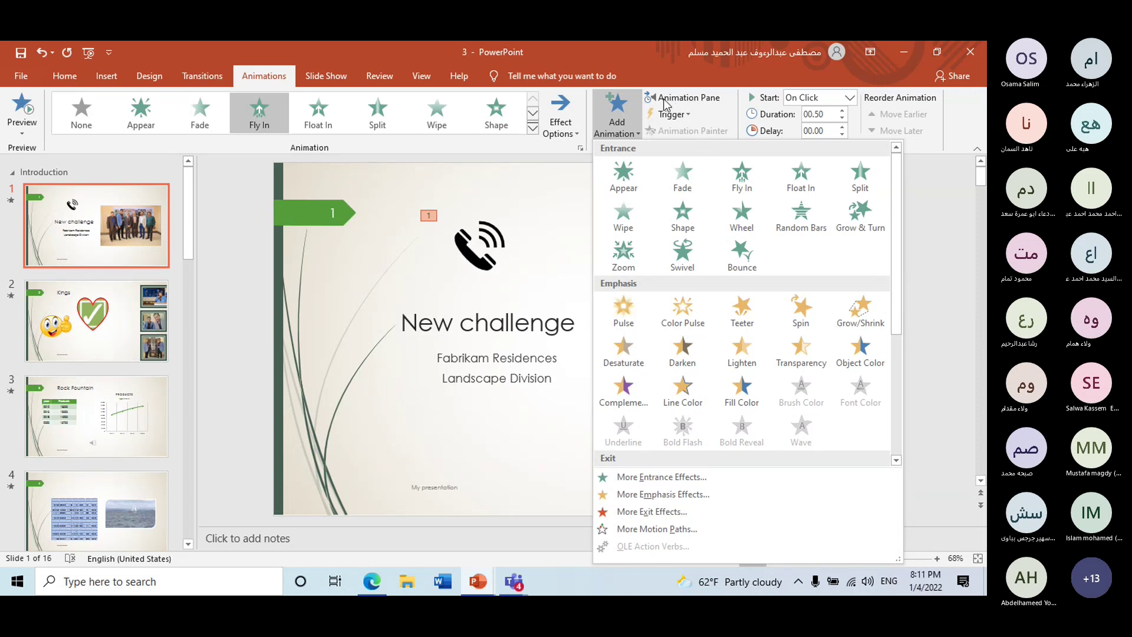
pyautogui.click(709, 112)
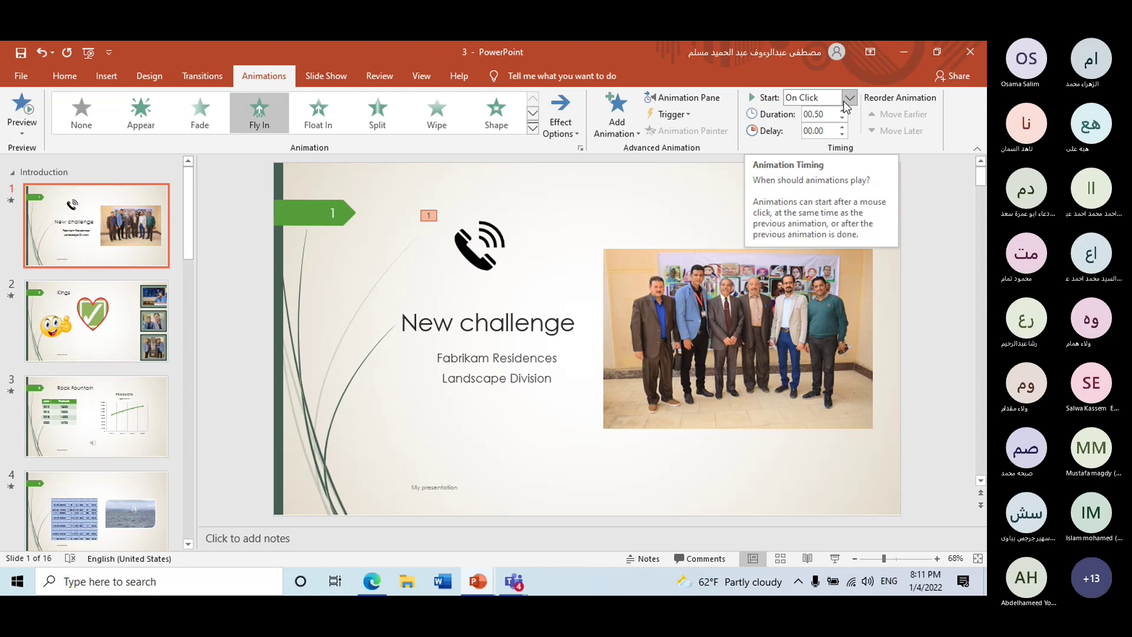
# - Keep the animation's Start set to On Click and run the slide show from slide 1
pyautogui.click(849, 101)
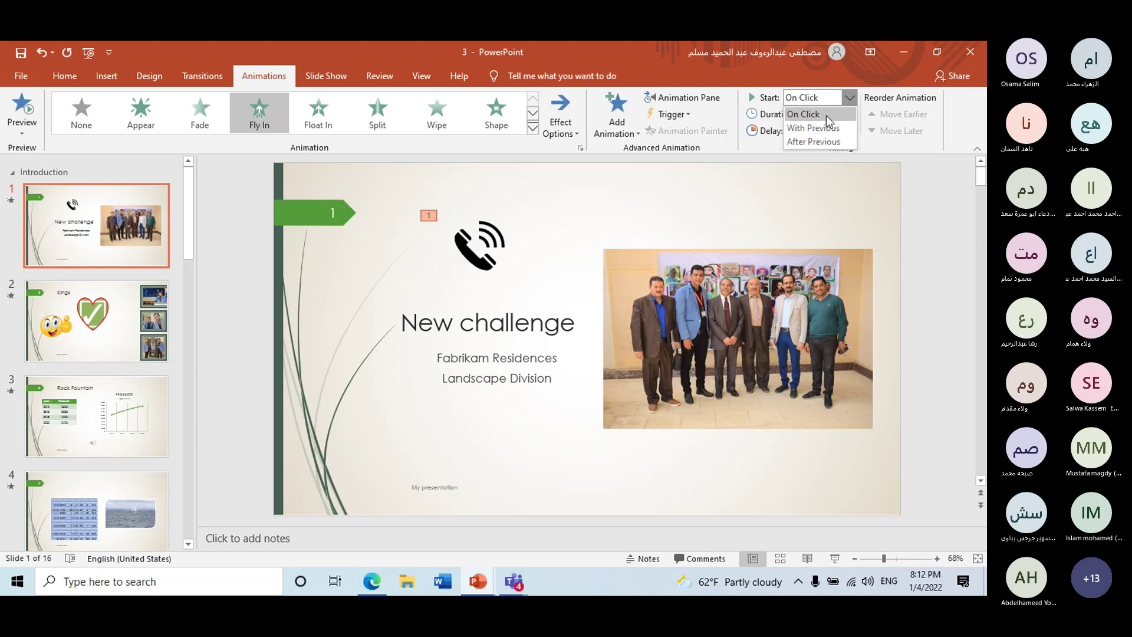
pyautogui.click(826, 115)
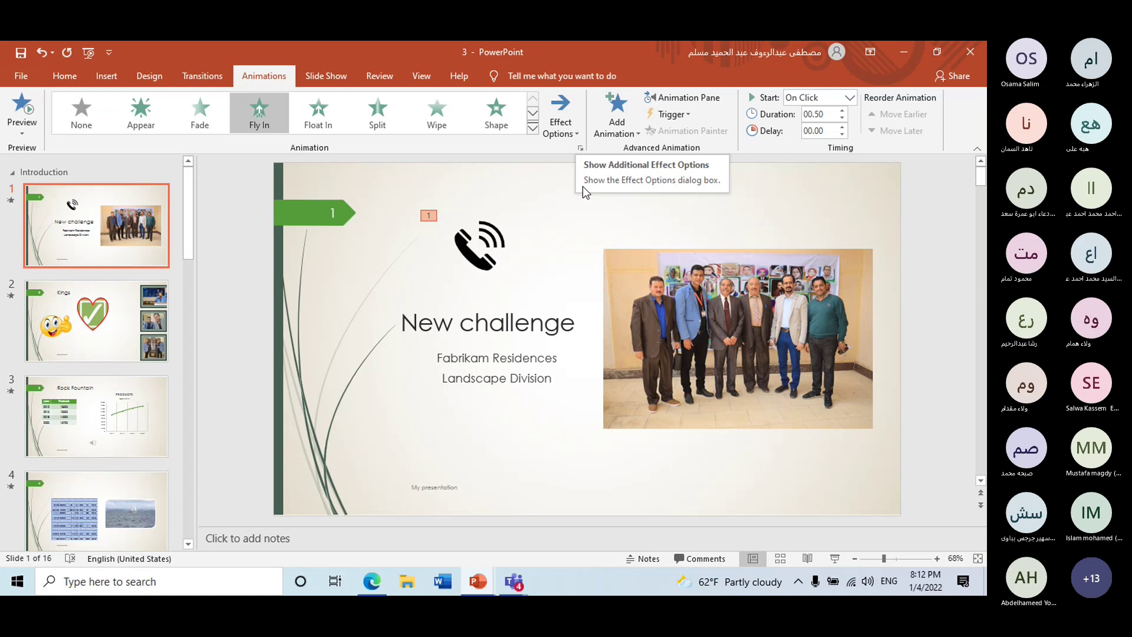
pyautogui.click(835, 561)
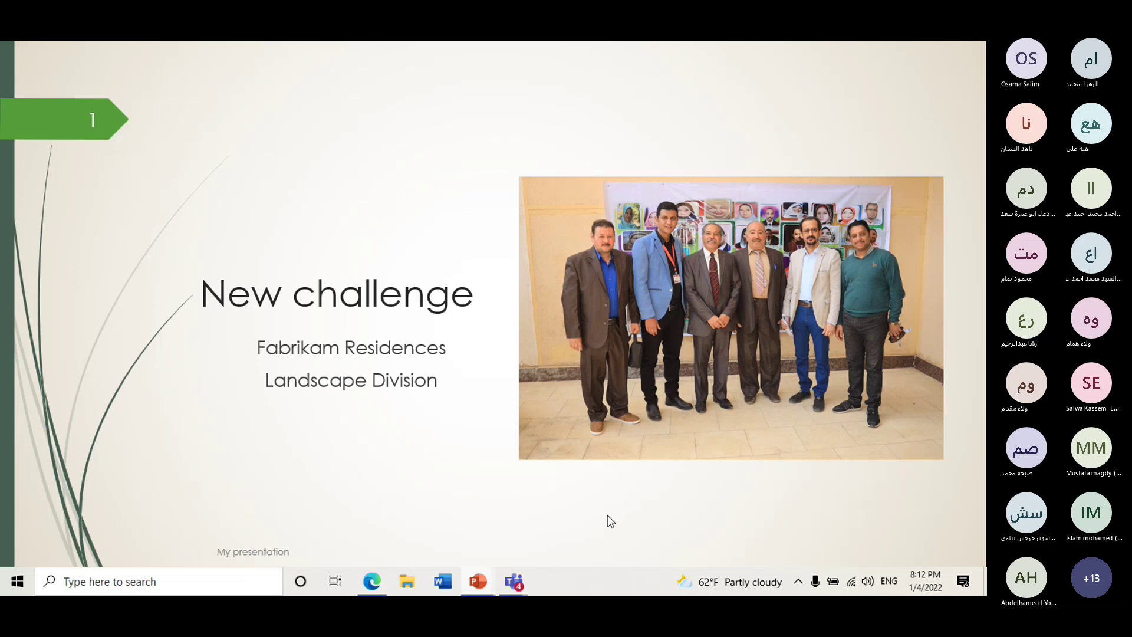
# - Play the phone icon's fly-in in the slide show, then exit back to Normal view
pyautogui.click(448, 465)
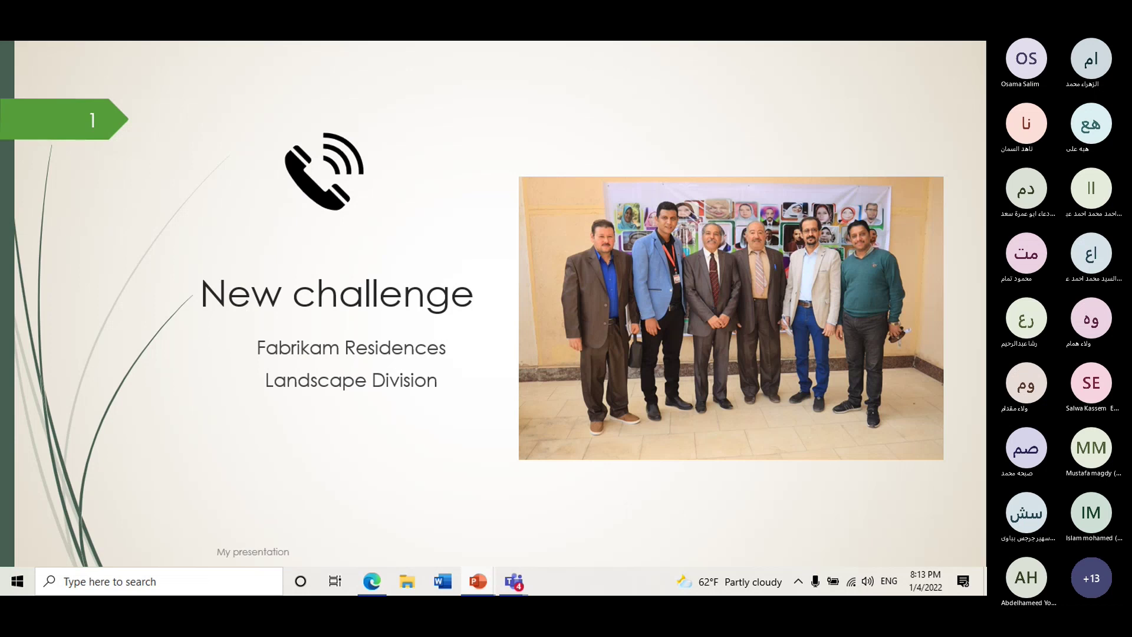
pyautogui.press('Escape')
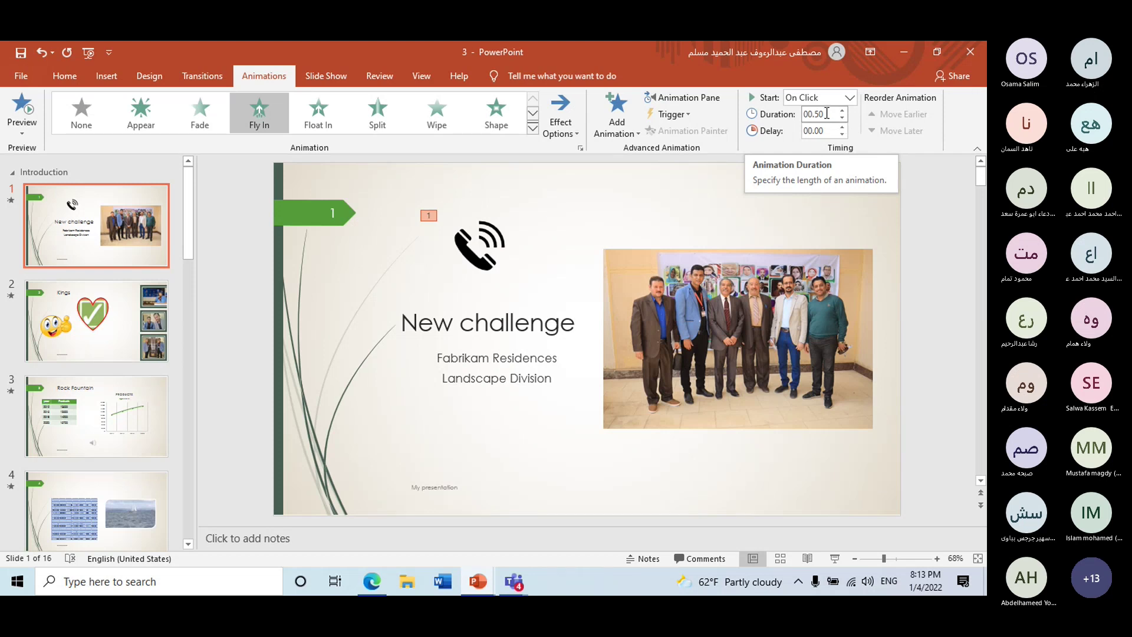
# - Set the phone icon's Fly In duration to 01.00 and launch the slide show from slide 1
pyautogui.click(842, 119)
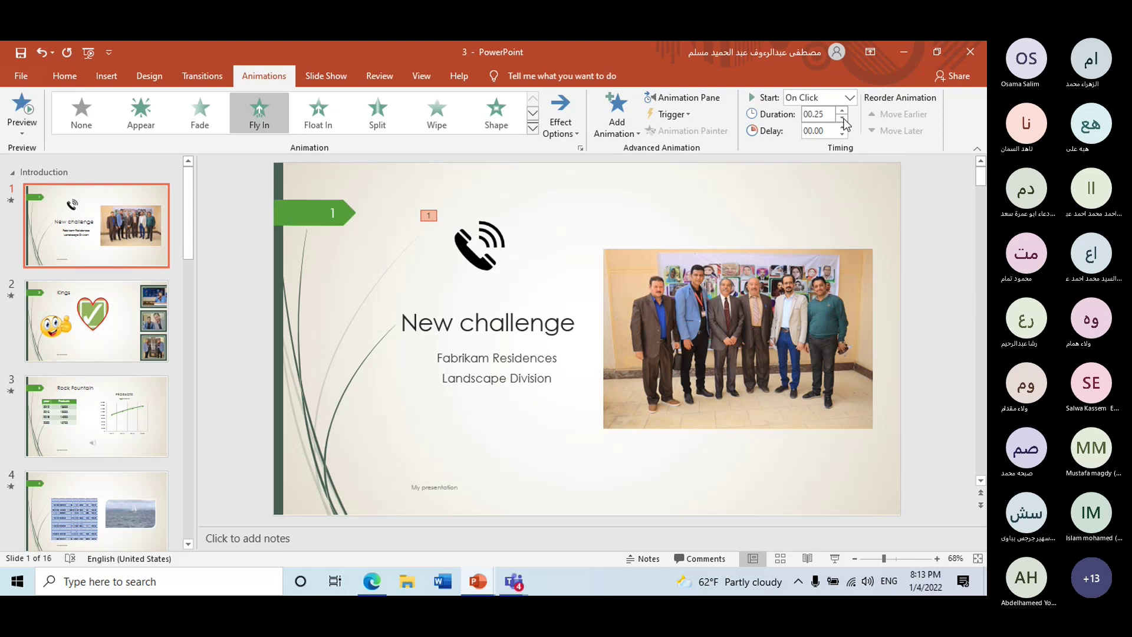
pyautogui.click(843, 110)
pyautogui.doubleClick(843, 110)
pyautogui.doubleClick(843, 110)
pyautogui.click(843, 121)
pyautogui.click(843, 122)
pyautogui.click(844, 121)
pyautogui.click(843, 121)
pyautogui.click(842, 110)
pyautogui.click(843, 110)
pyautogui.click(832, 559)
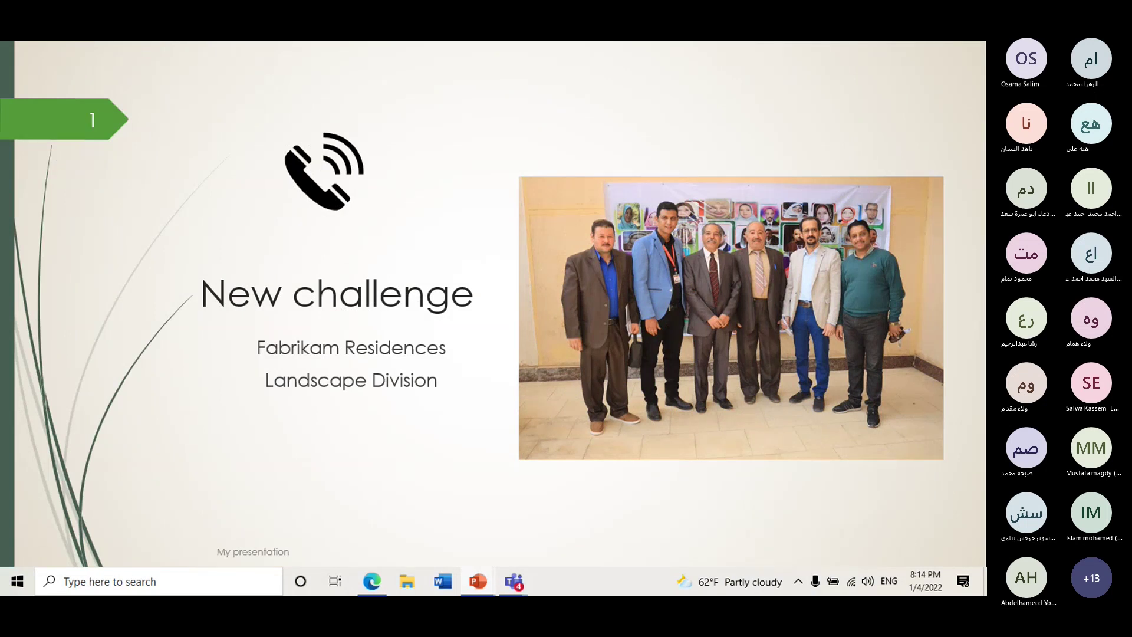
# - Exit the slide show after the 1-second fly-in to resume editing slide 1
pyautogui.press('Escape')
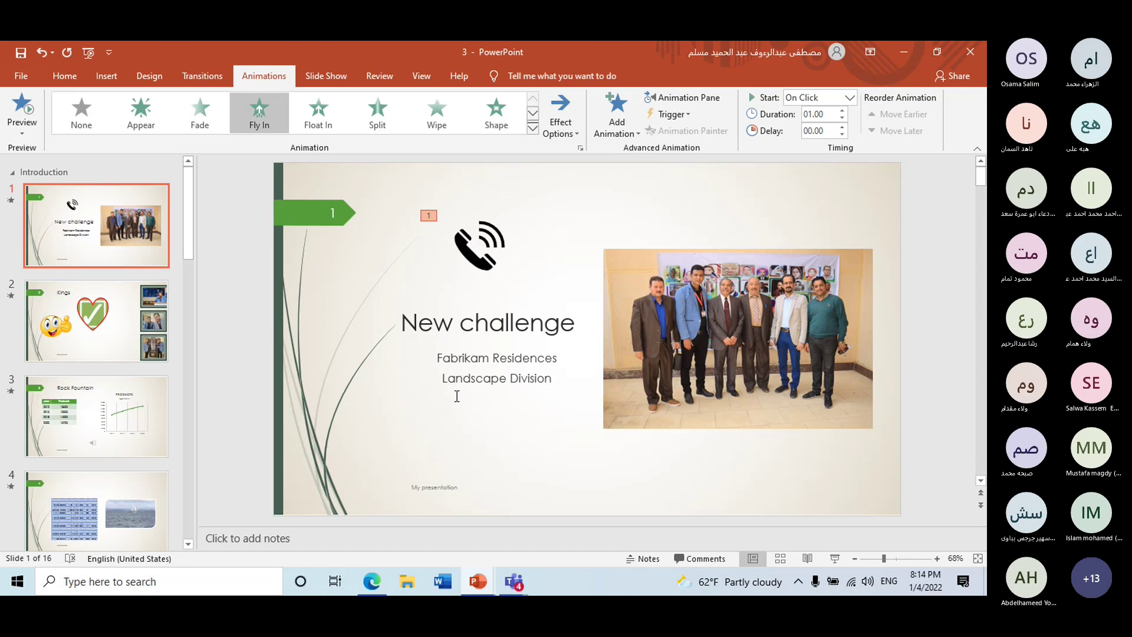
pyautogui.click(867, 582)
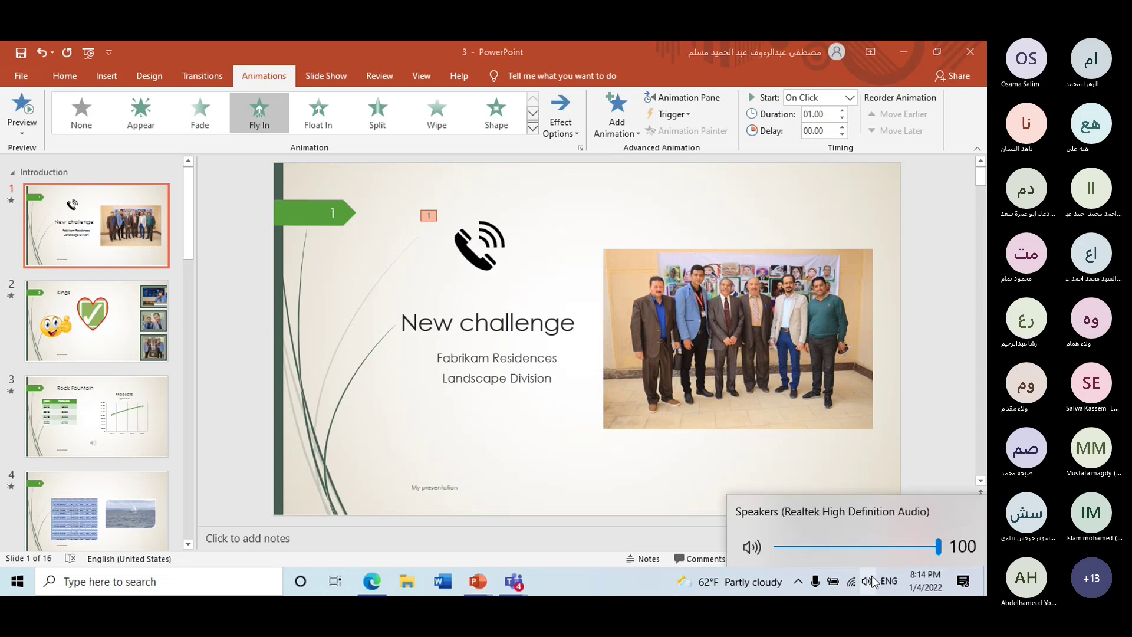
pyautogui.click(870, 583)
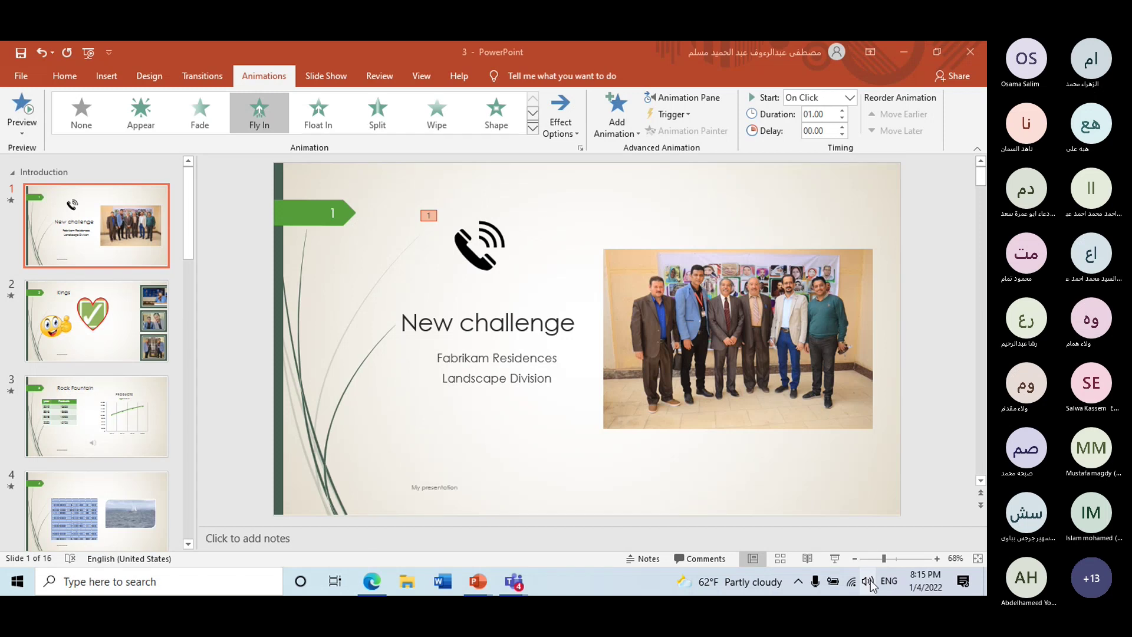
pyautogui.click(541, 378)
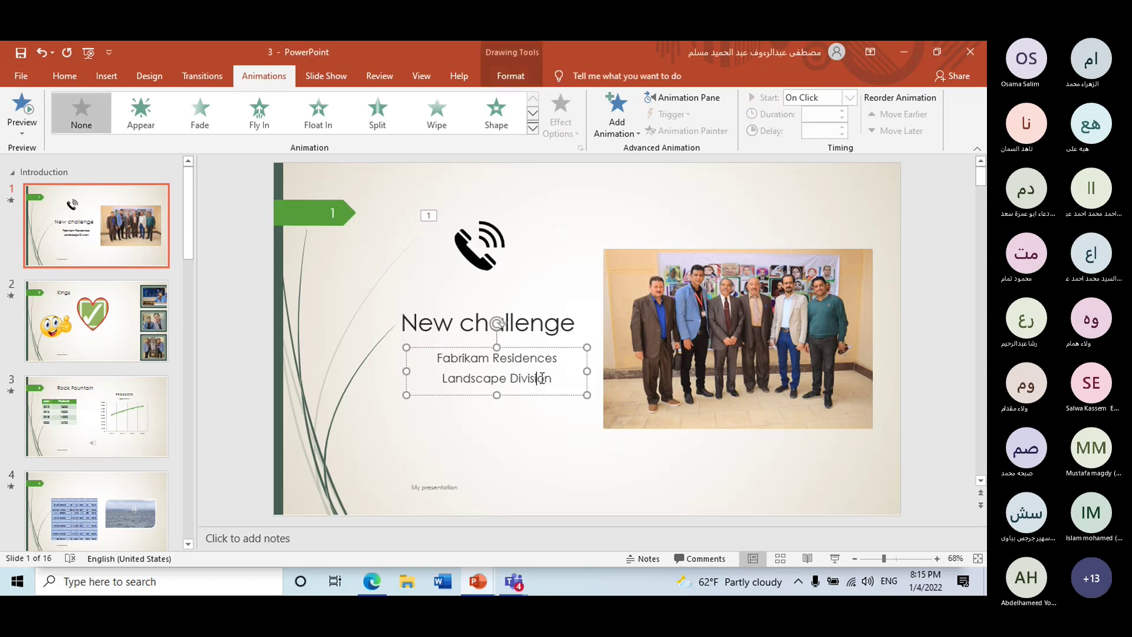
pyautogui.click(541, 321)
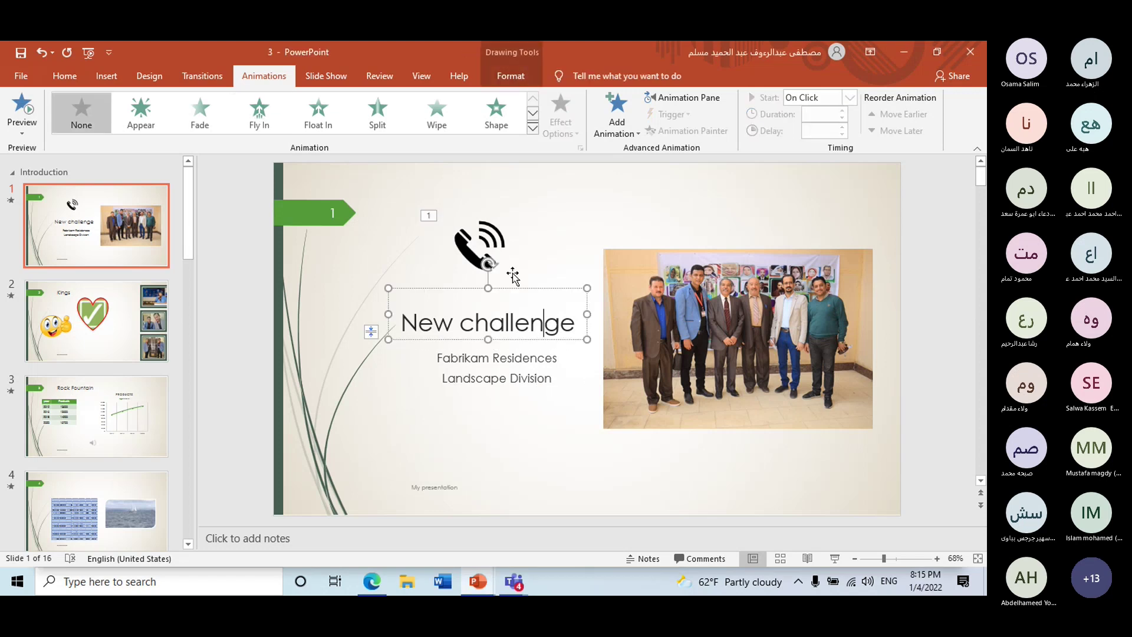
pyautogui.click(512, 275)
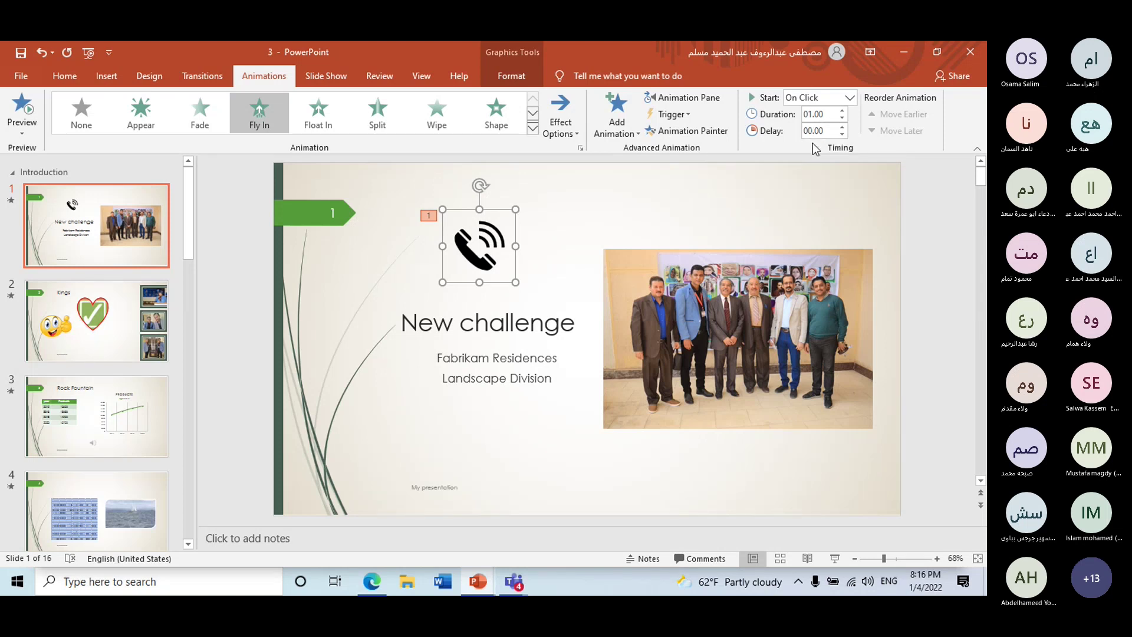
pyautogui.click(530, 360)
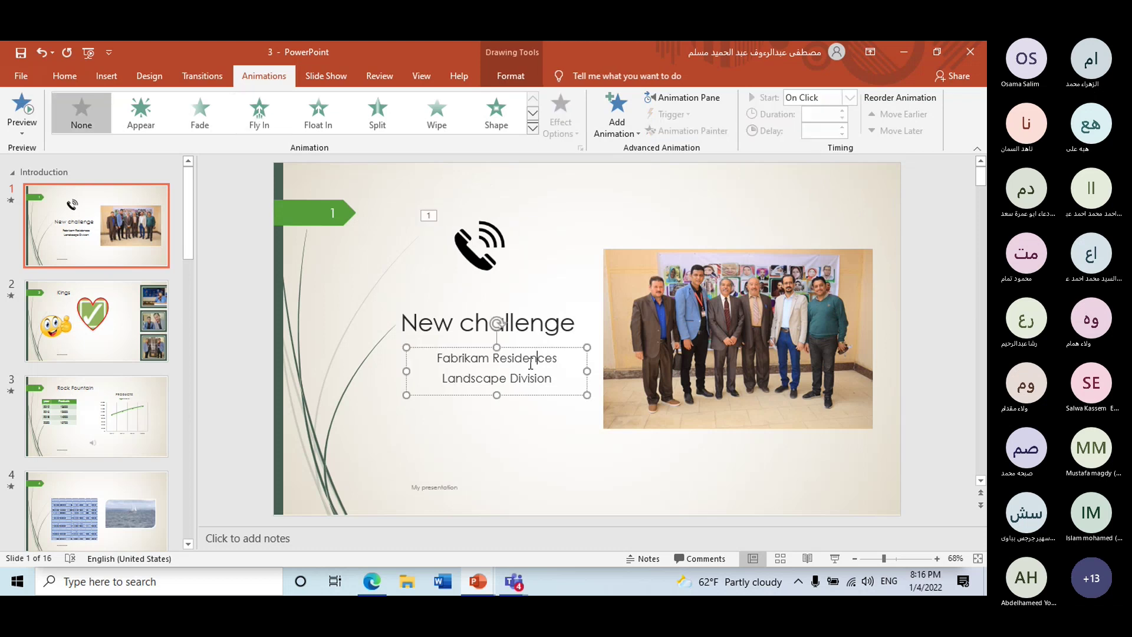
pyautogui.click(652, 350)
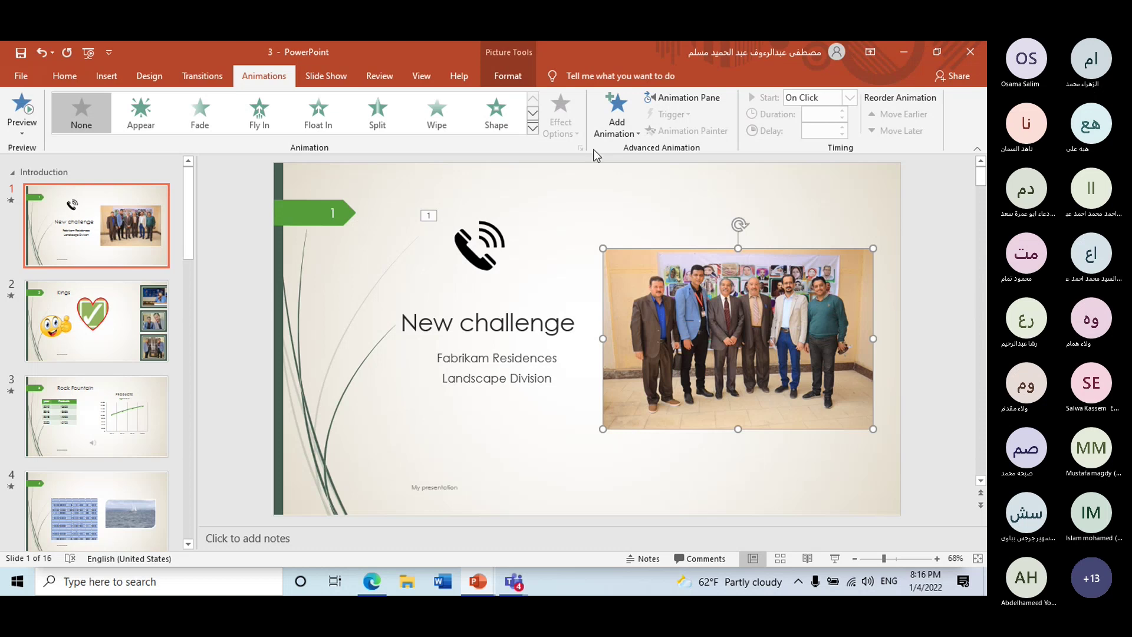
# - Apply the Zoom entrance effect to the group photo on slide 1
pyautogui.click(532, 128)
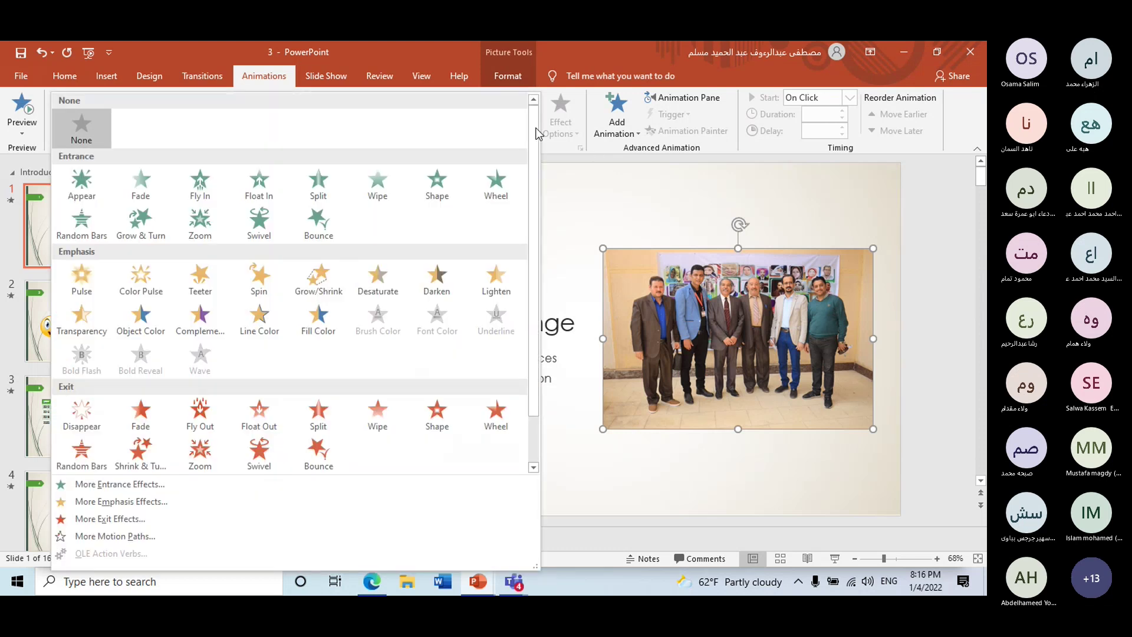
pyautogui.click(224, 219)
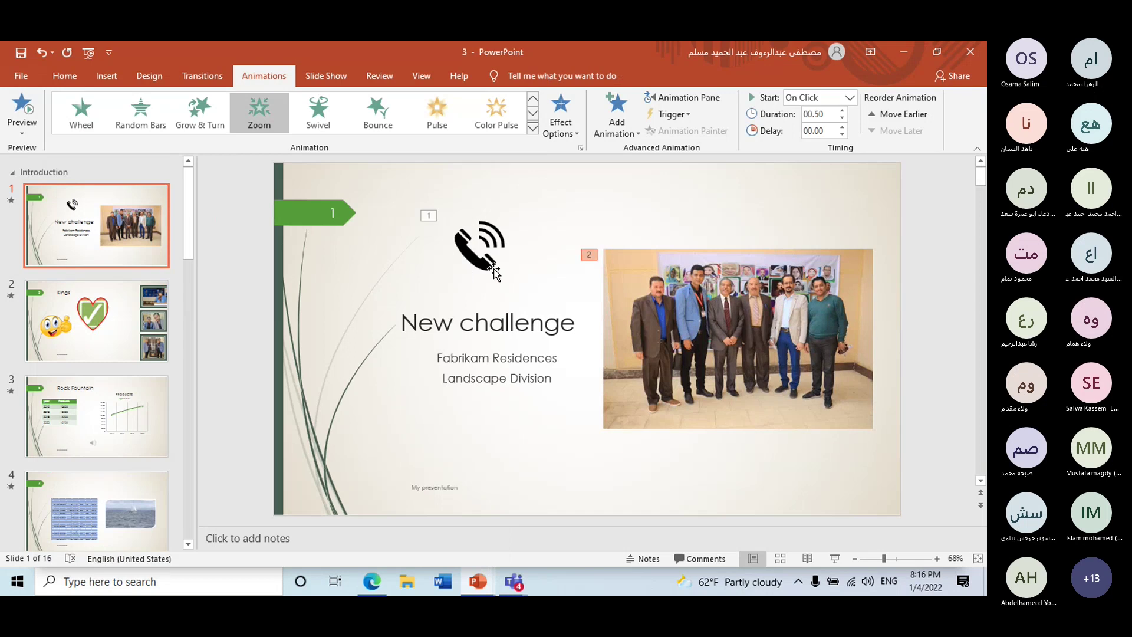
pyautogui.click(574, 129)
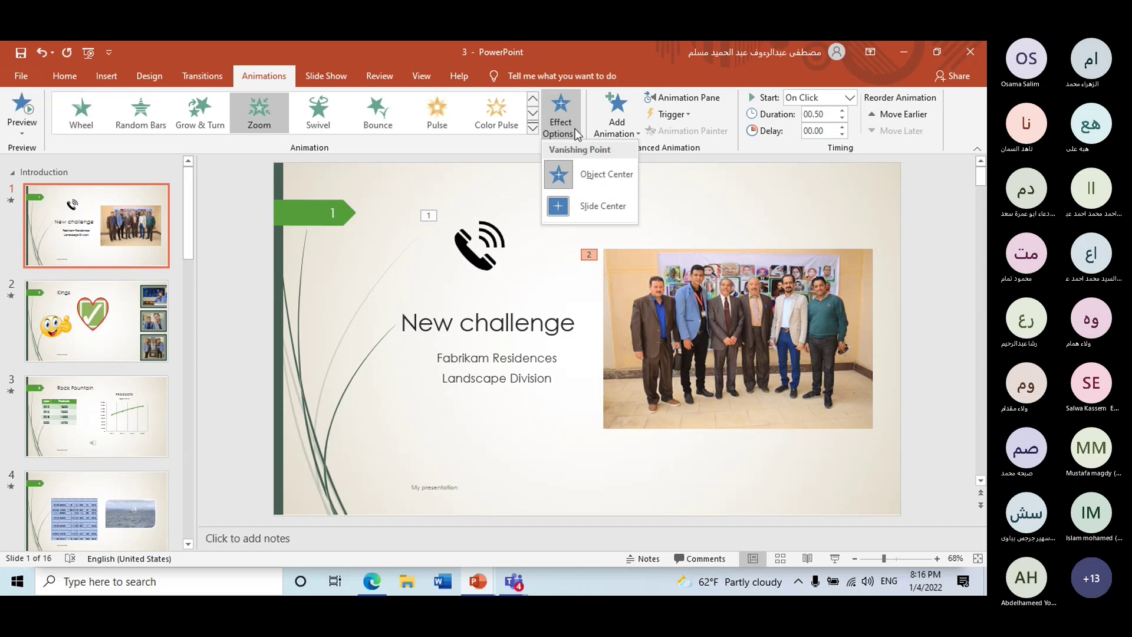
pyautogui.click(599, 179)
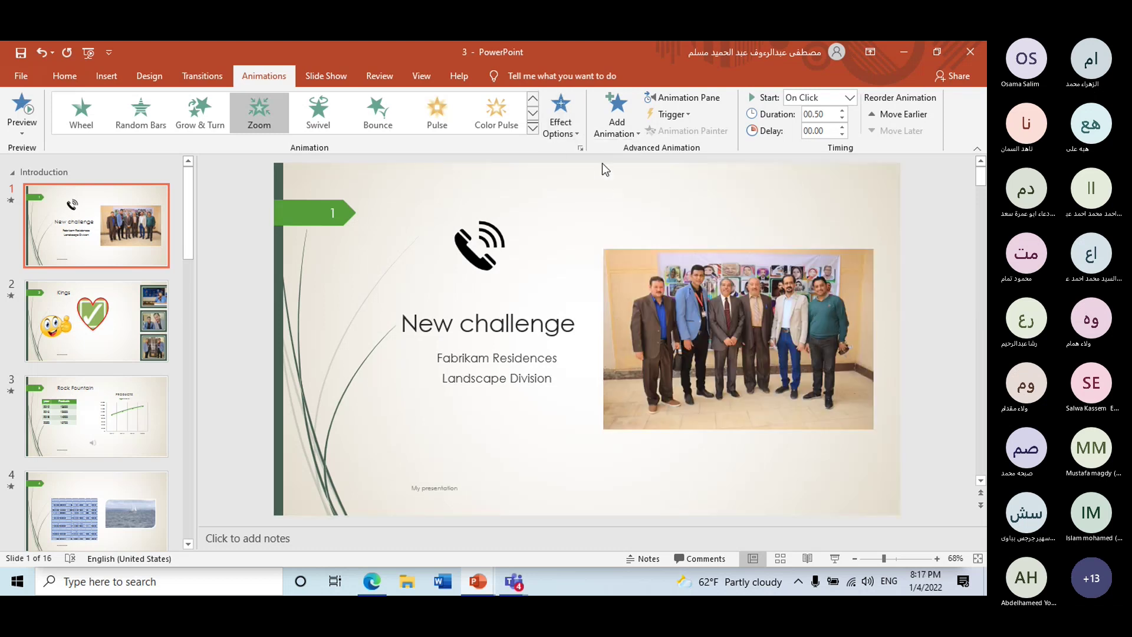
# - Set the photo's Zoom vanishing point to Slide Center
pyautogui.click(564, 130)
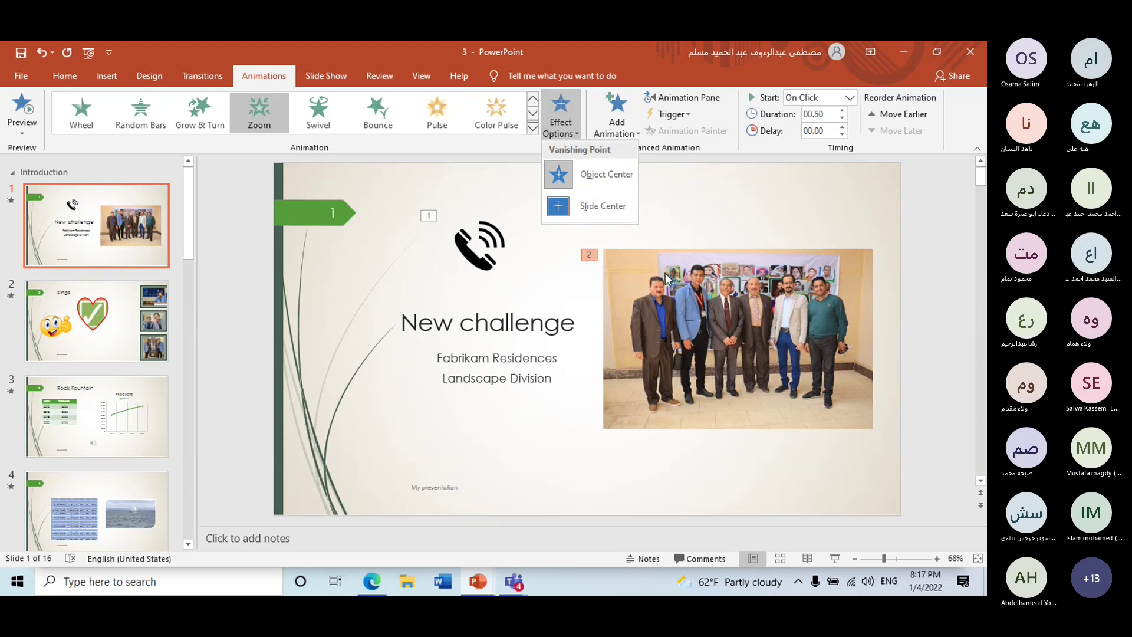
pyautogui.click(603, 206)
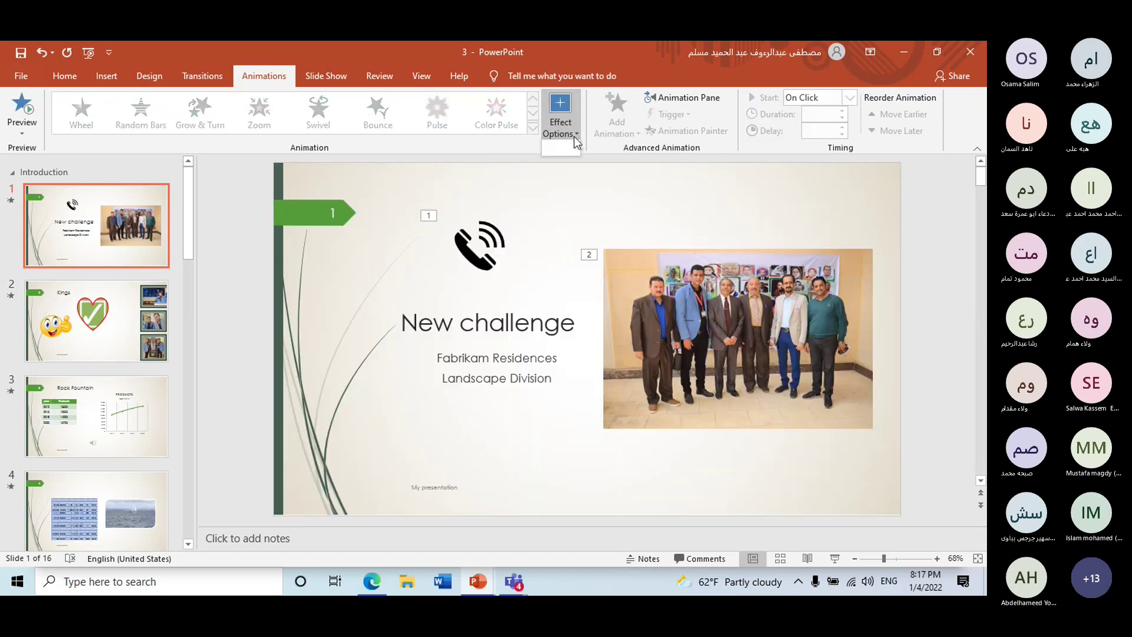
pyautogui.click(663, 307)
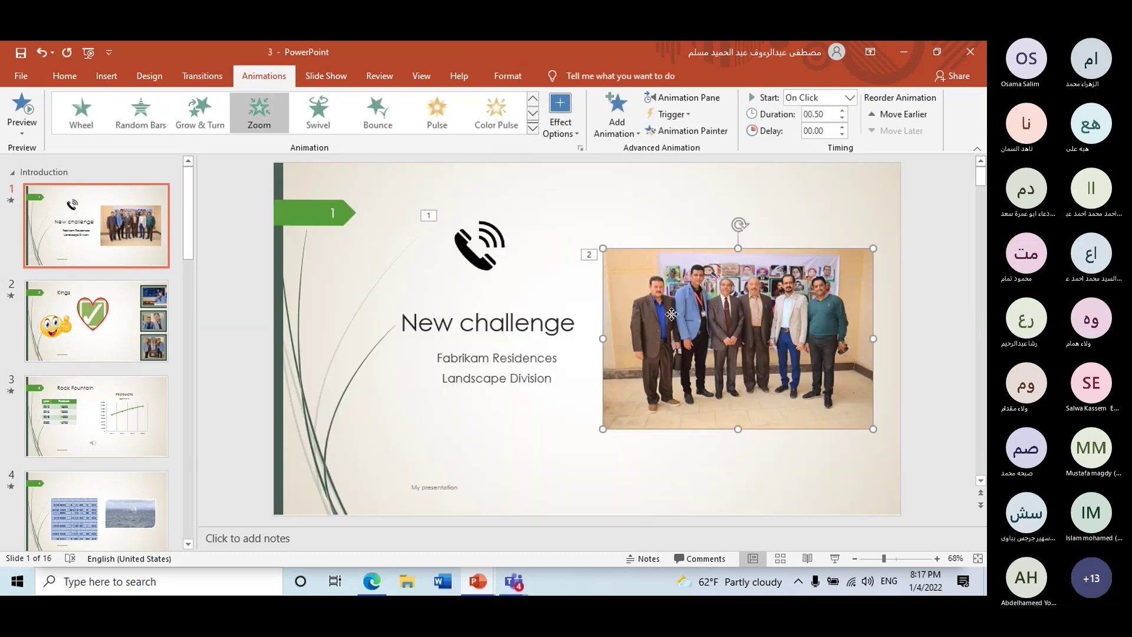
pyautogui.click(579, 132)
pyautogui.click(584, 202)
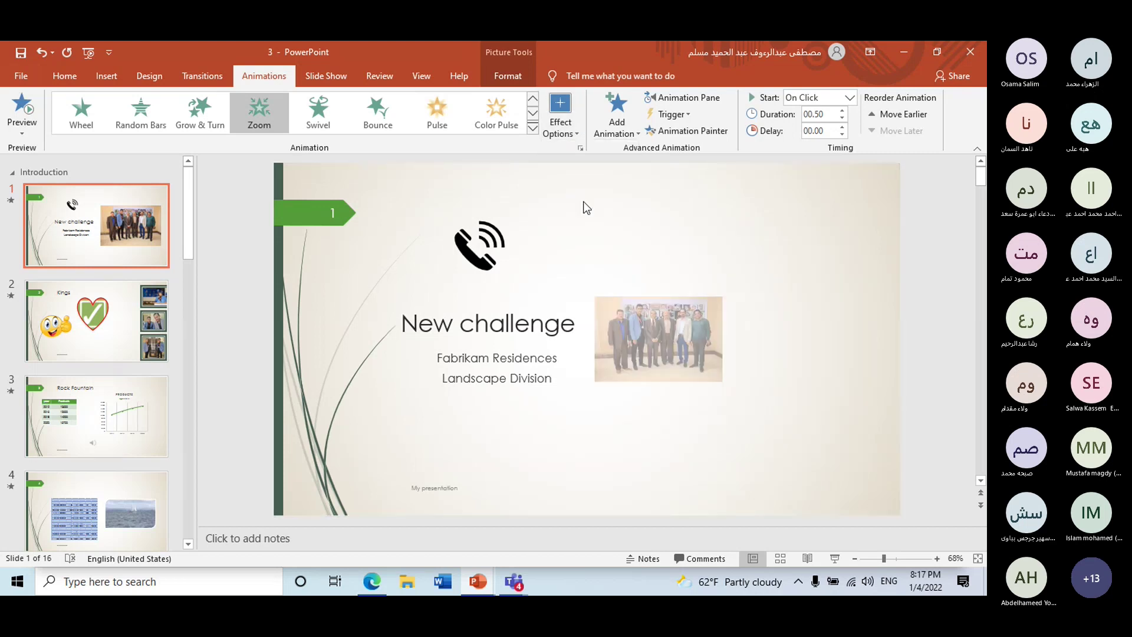
pyautogui.click(579, 132)
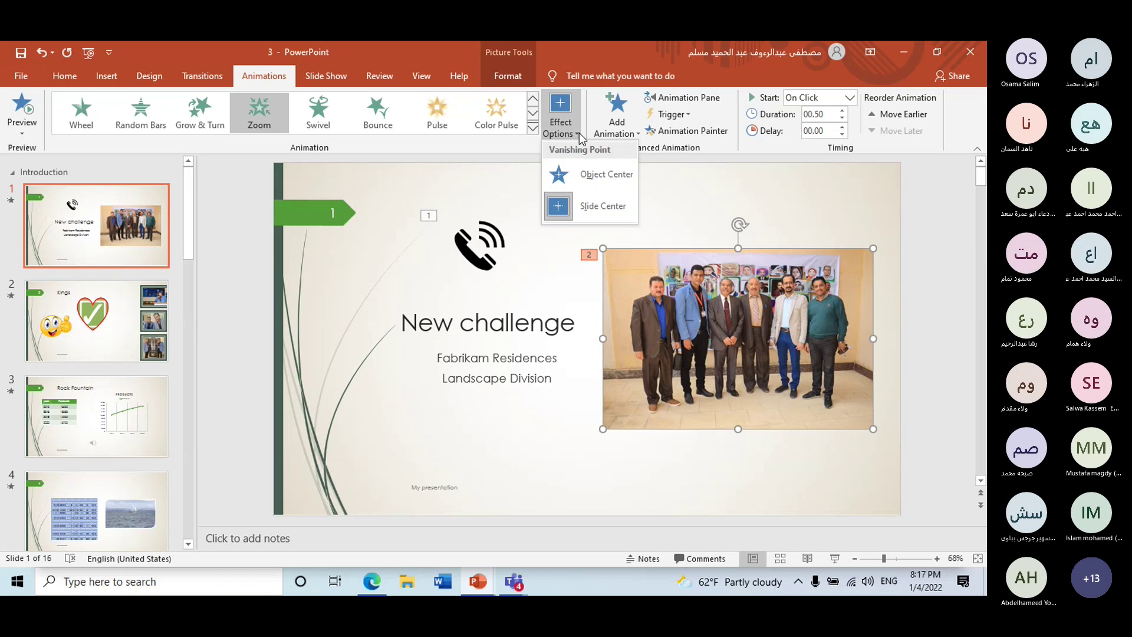
pyautogui.click(584, 204)
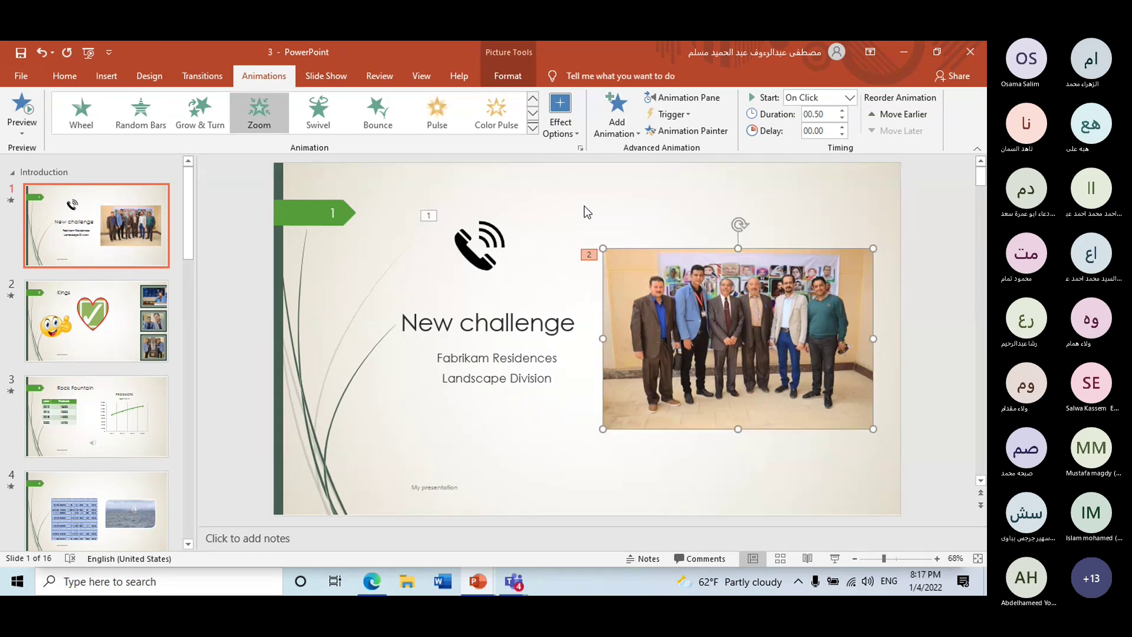
pyautogui.click(843, 111)
pyautogui.click(843, 111)
pyautogui.click(27, 117)
pyautogui.click(22, 134)
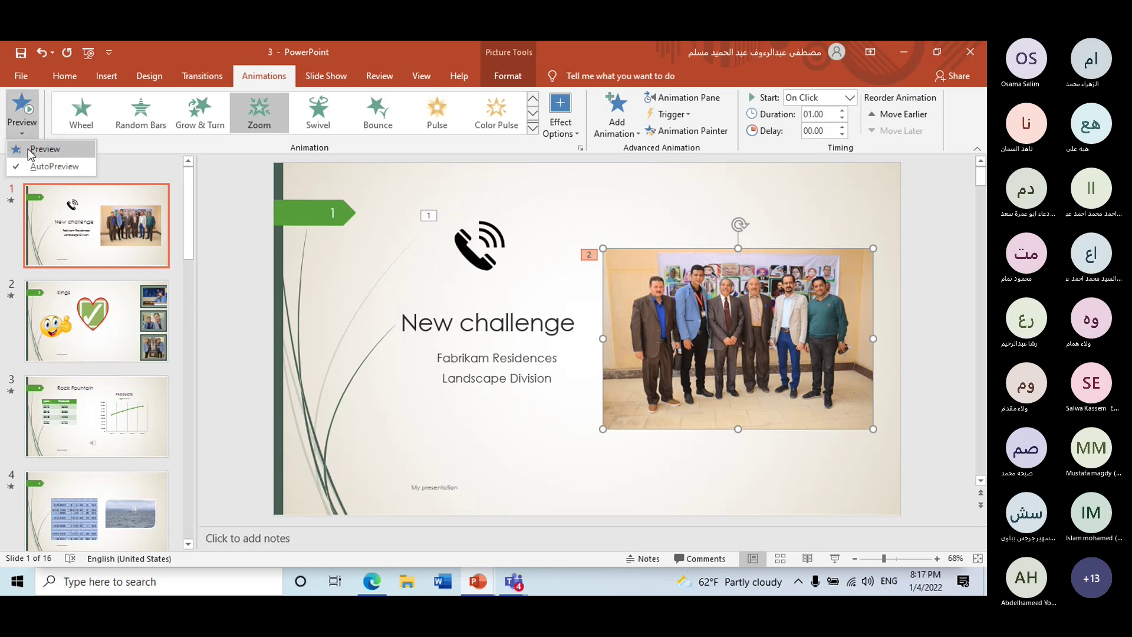
pyautogui.click(31, 152)
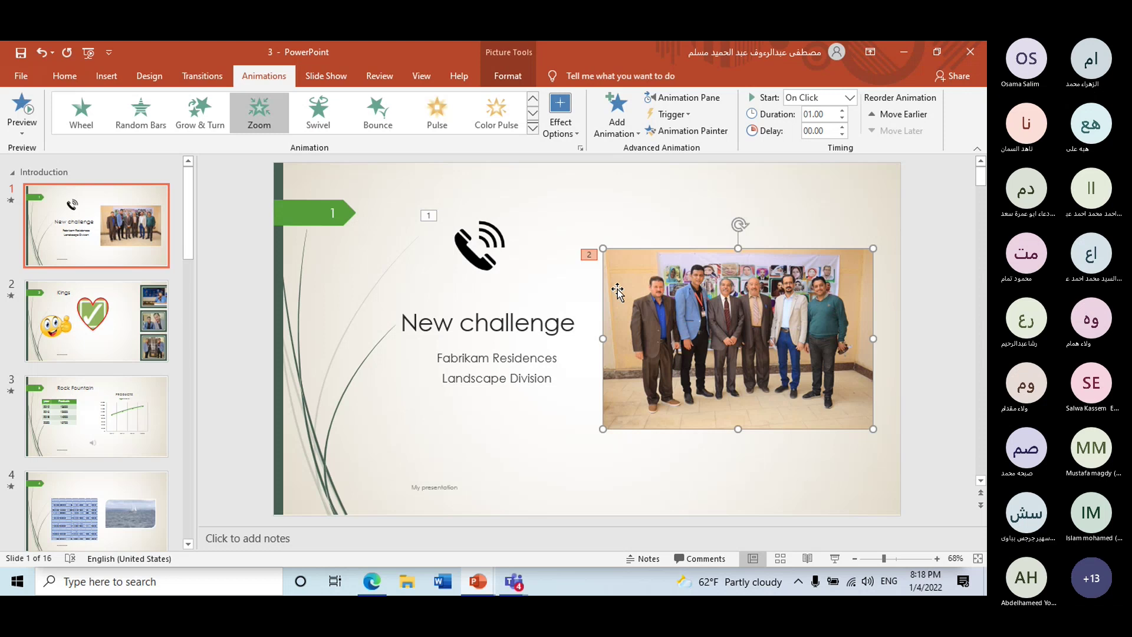
pyautogui.click(532, 371)
pyautogui.click(523, 333)
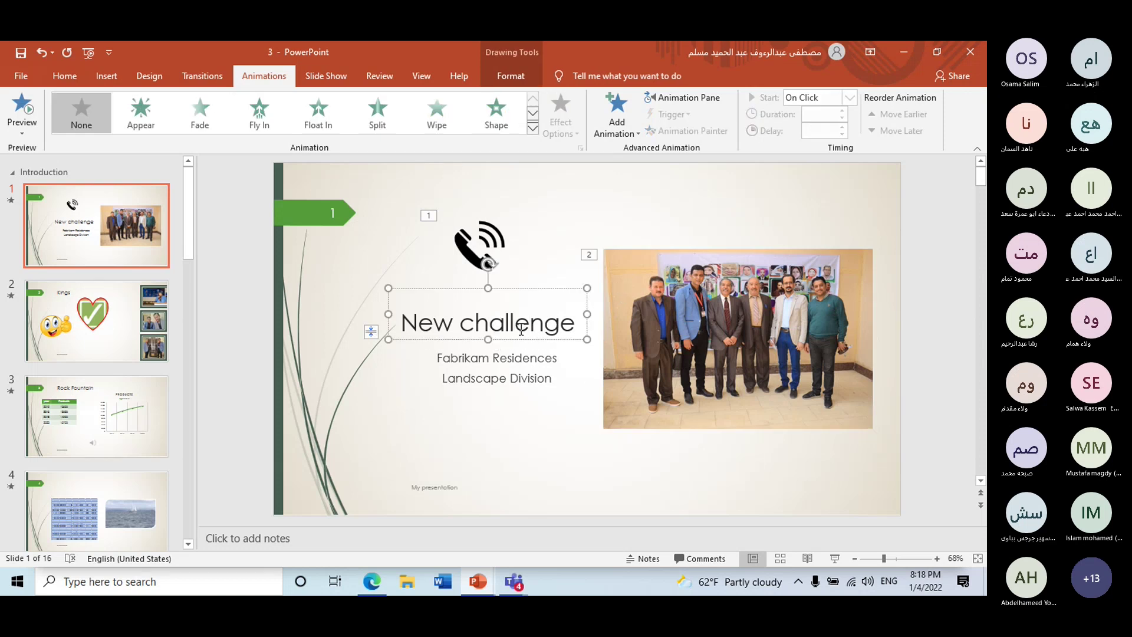
# - Give the New challenge title an Appear entrance as one object, playing third on slide 1
pyautogui.tripleClick(521, 330)
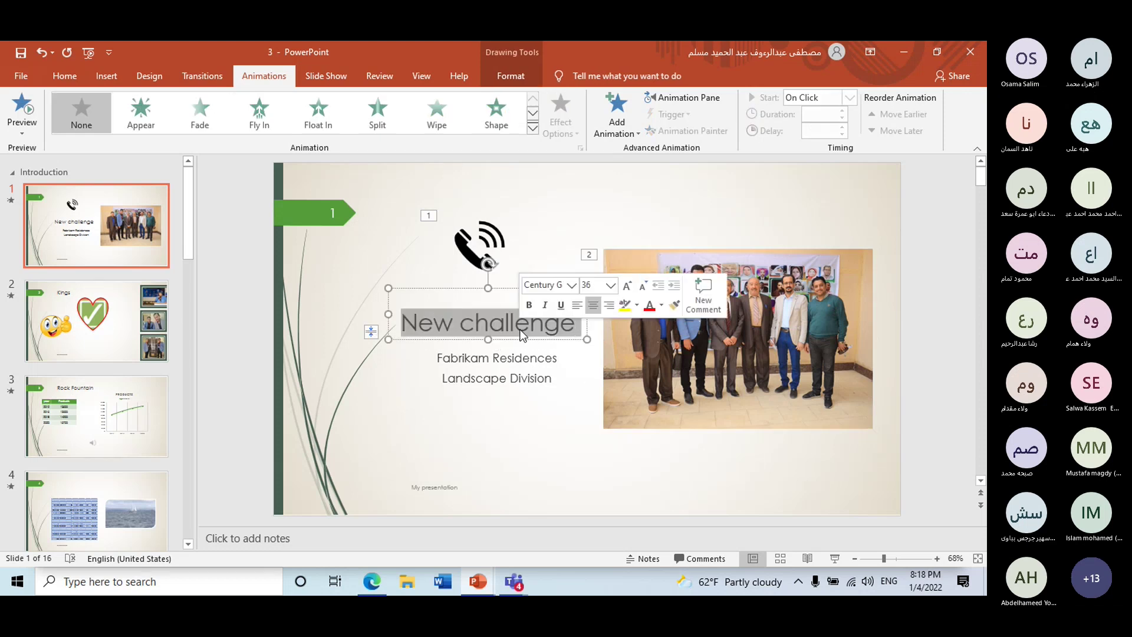
pyautogui.click(532, 128)
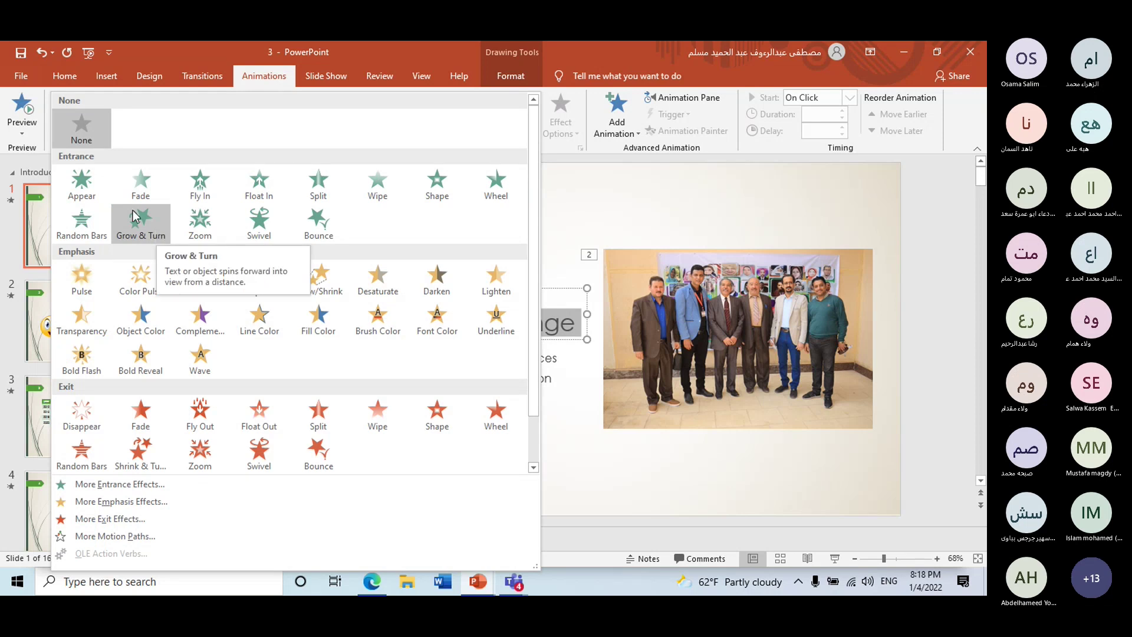
pyautogui.click(82, 188)
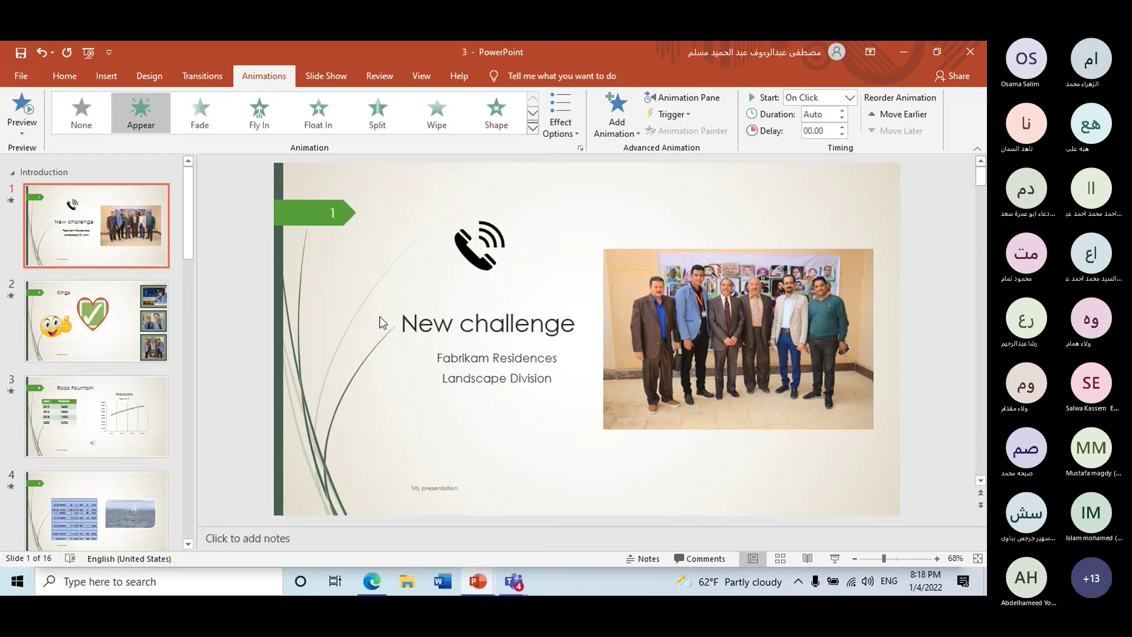
pyautogui.click(575, 132)
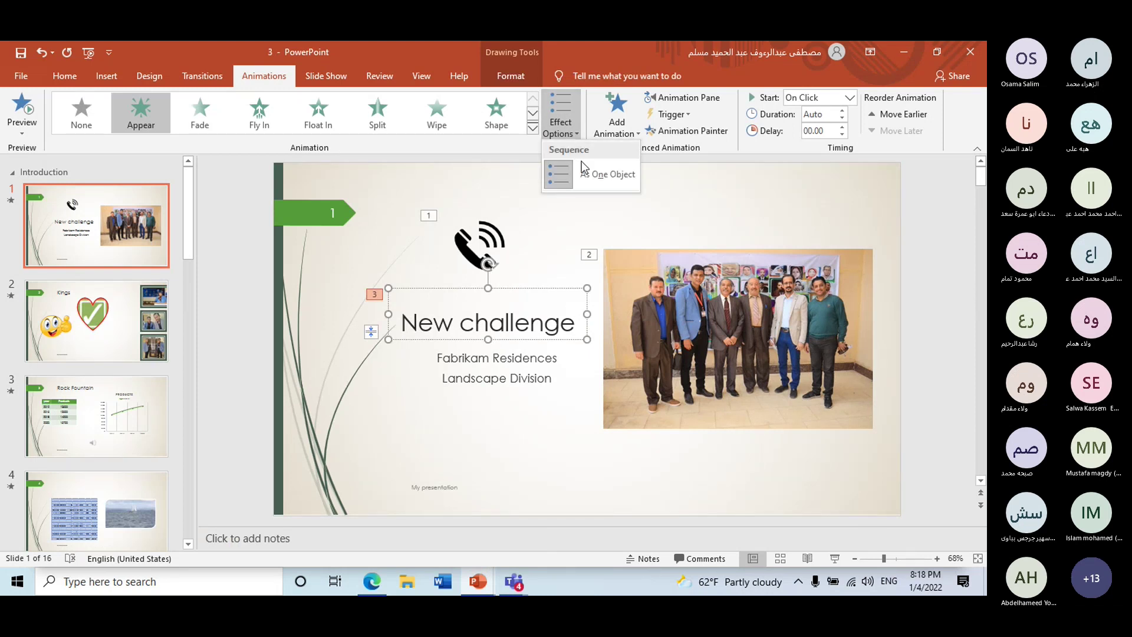
pyautogui.click(592, 175)
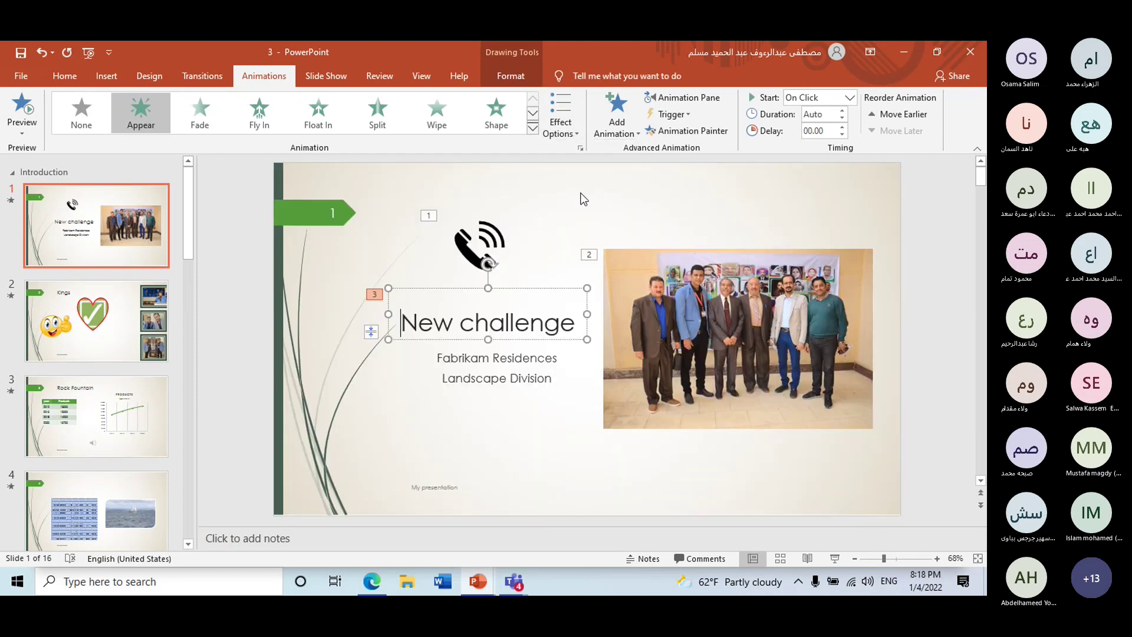
pyautogui.click(500, 376)
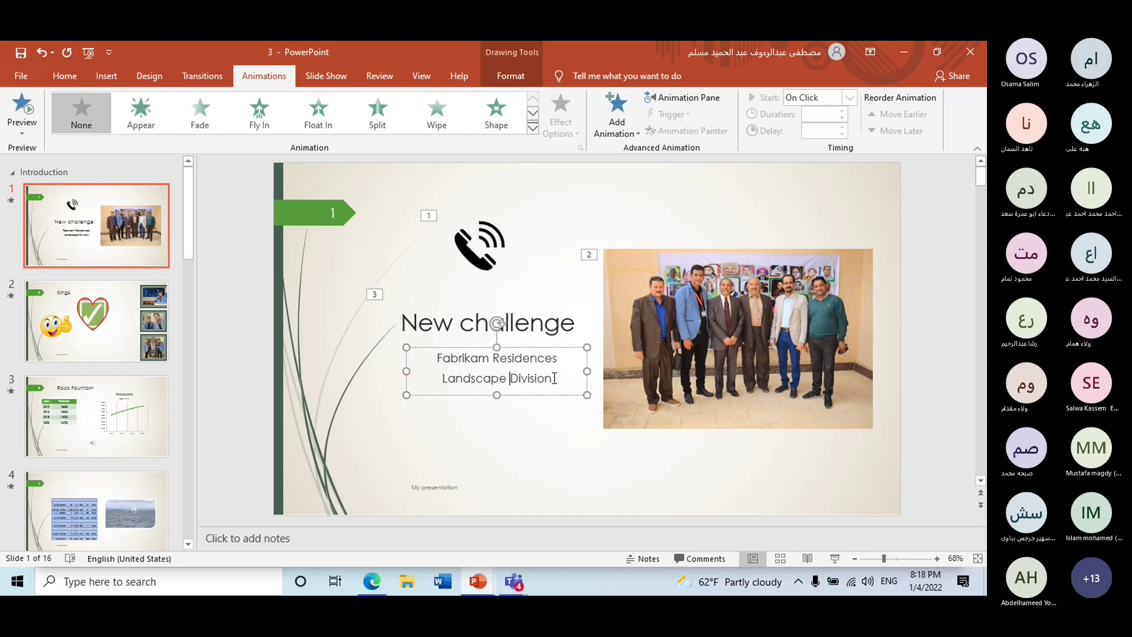
# - Bullet the Fabrikam Residences and Landscape Division subtitle lines, then reselect both lines
pyautogui.moveTo(554, 378); pyautogui.dragTo(473, 358)
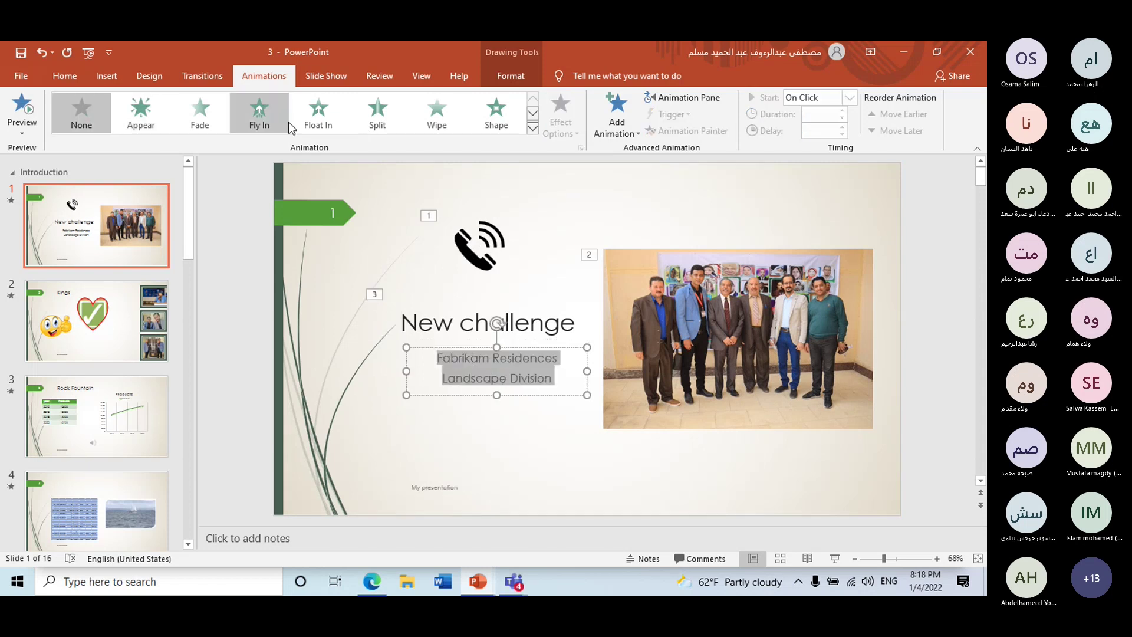
pyautogui.click(75, 77)
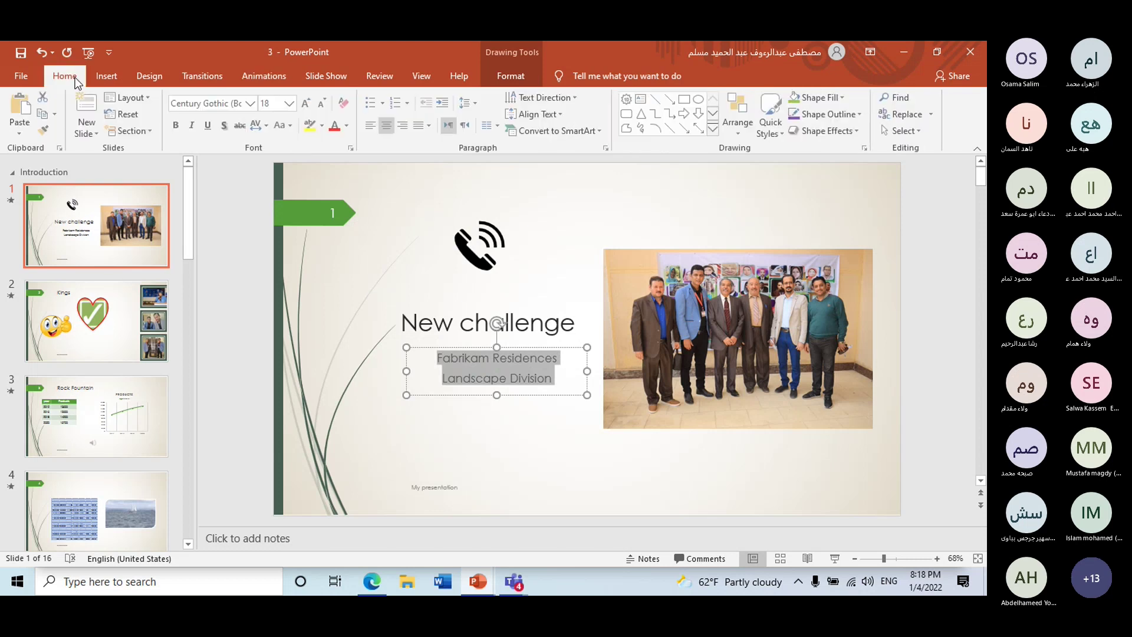
pyautogui.click(371, 103)
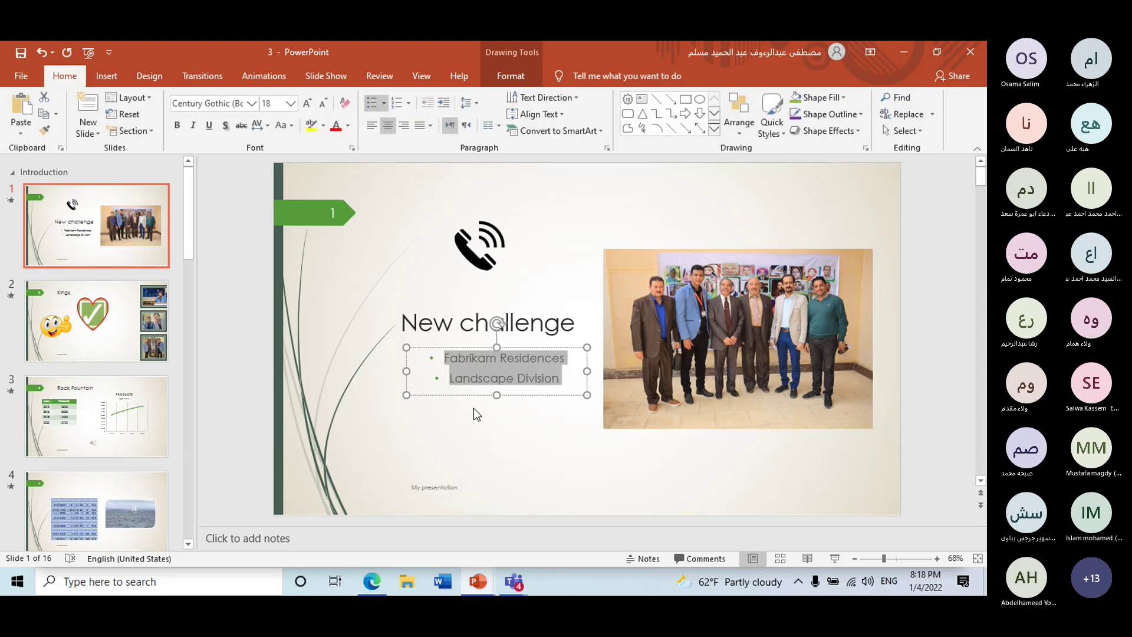
pyautogui.click(459, 366)
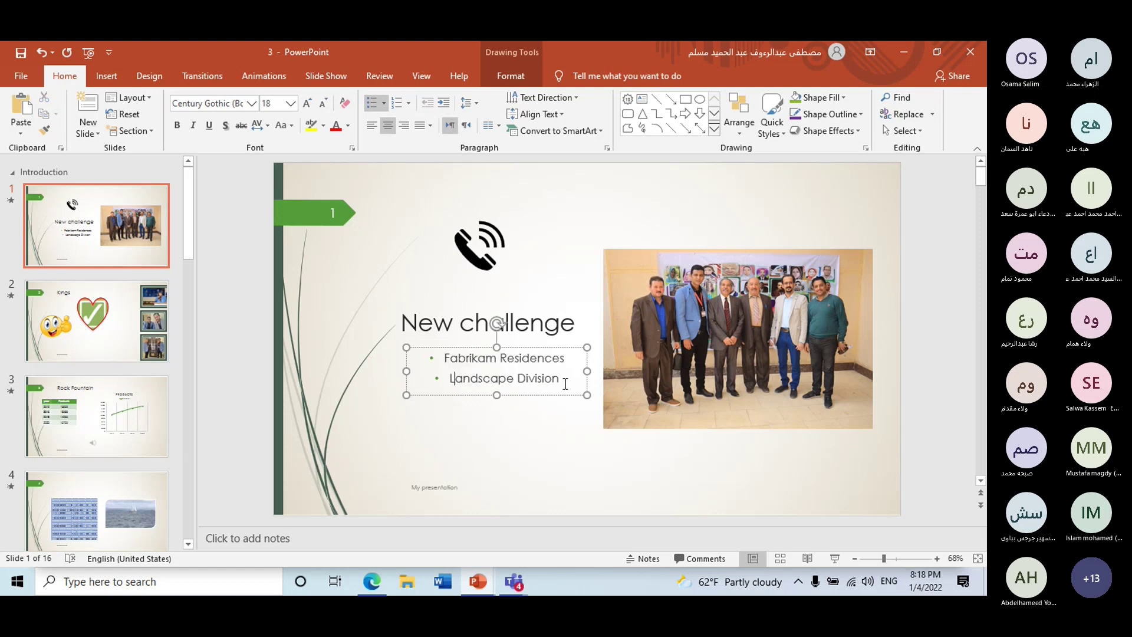
pyautogui.moveTo(565, 378); pyautogui.dragTo(468, 352)
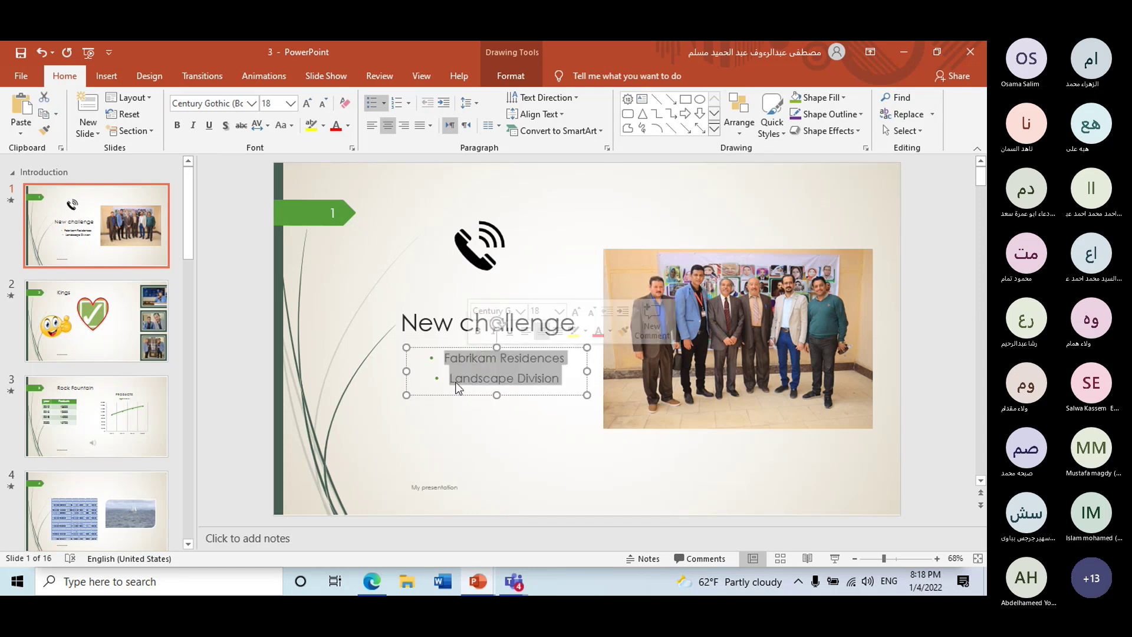
# - Apply a Fly In entrance from the top to the bulleted subtitle as slide 1's fourth animation
pyautogui.click(259, 76)
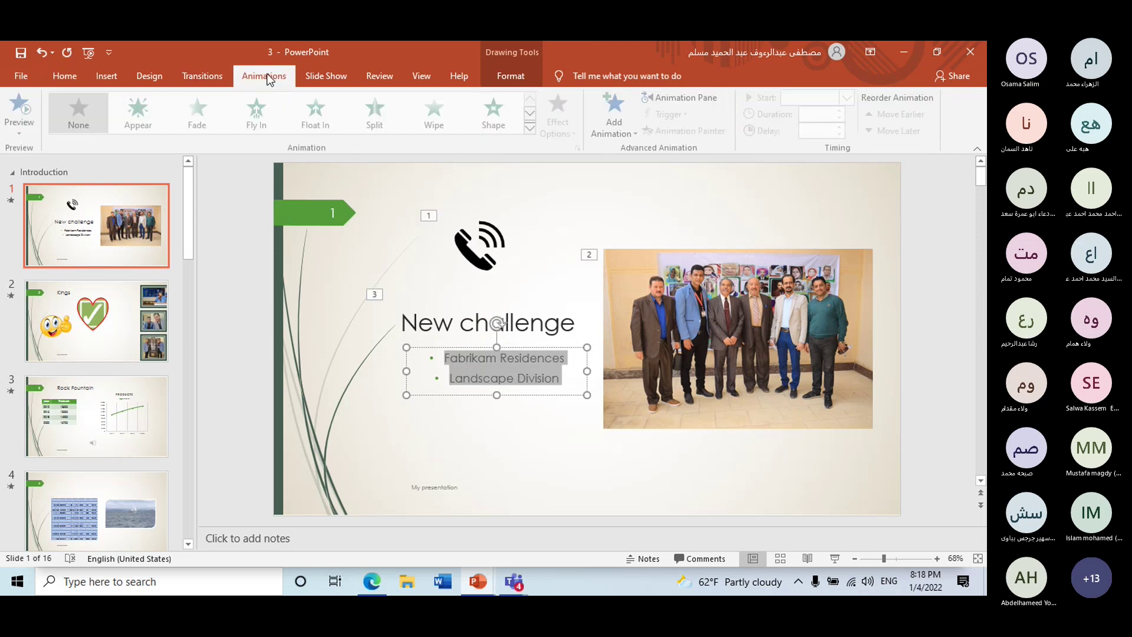
pyautogui.click(532, 129)
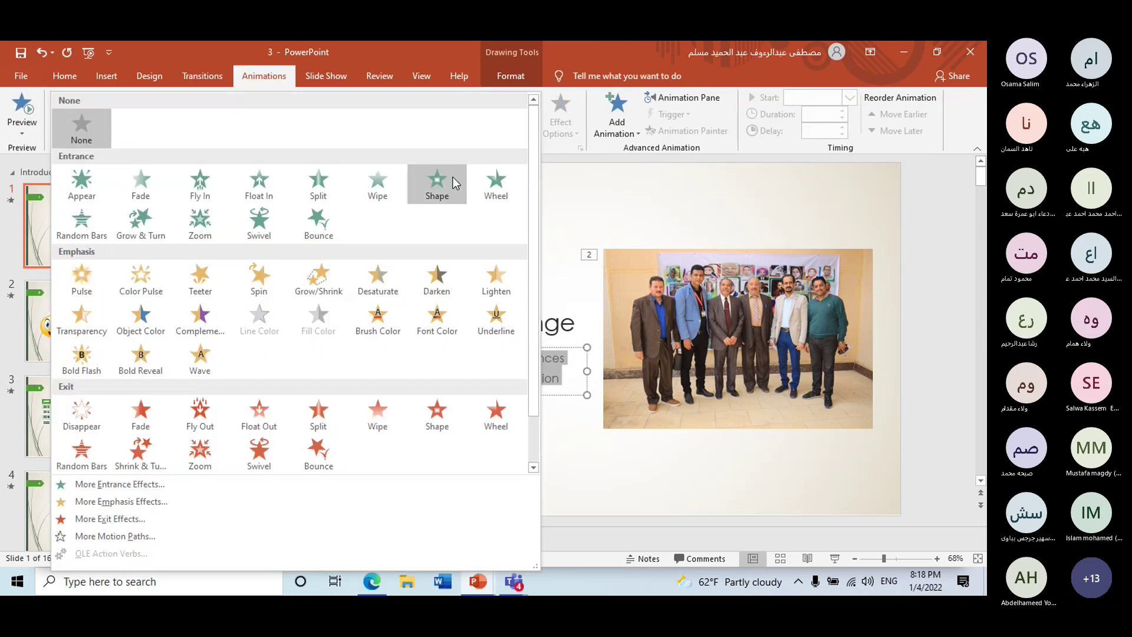
pyautogui.click(206, 199)
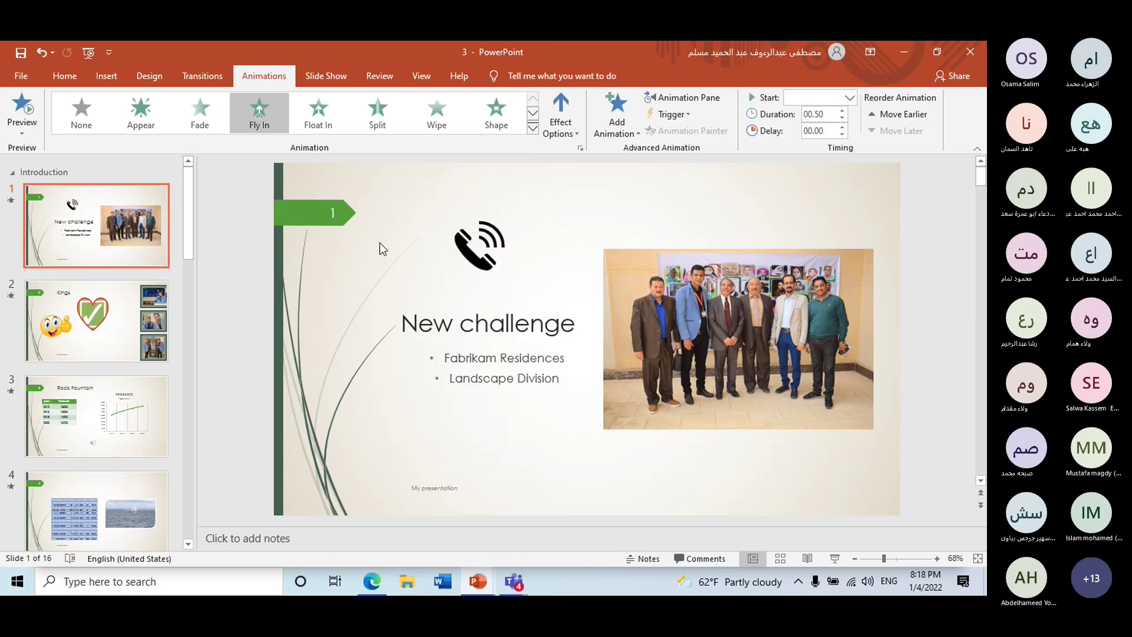
pyautogui.click(567, 133)
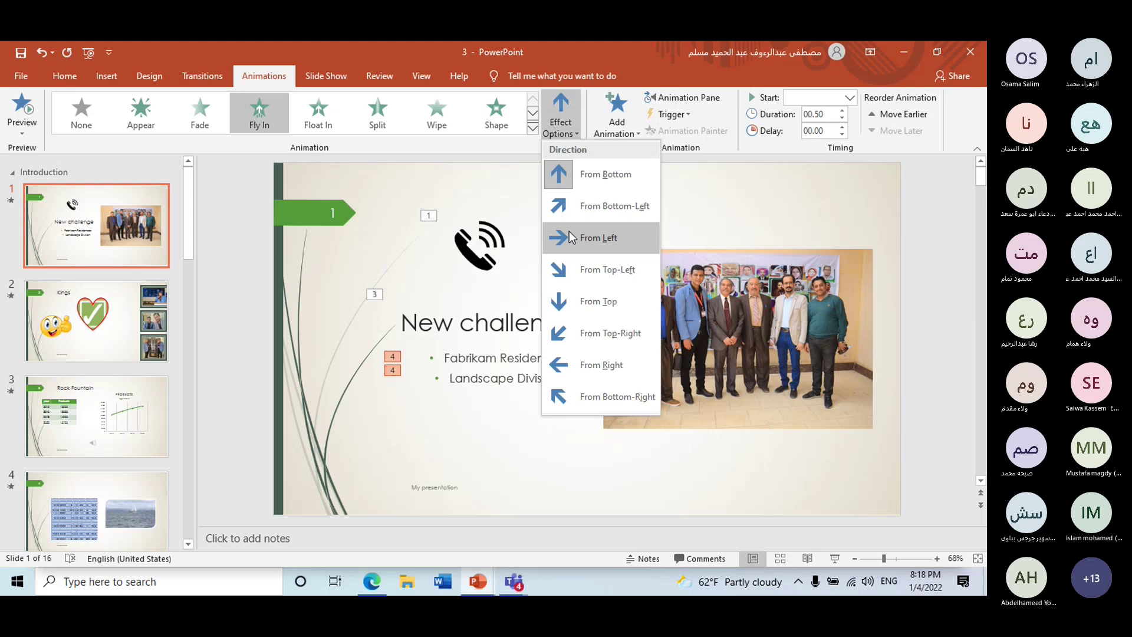
pyautogui.click(567, 303)
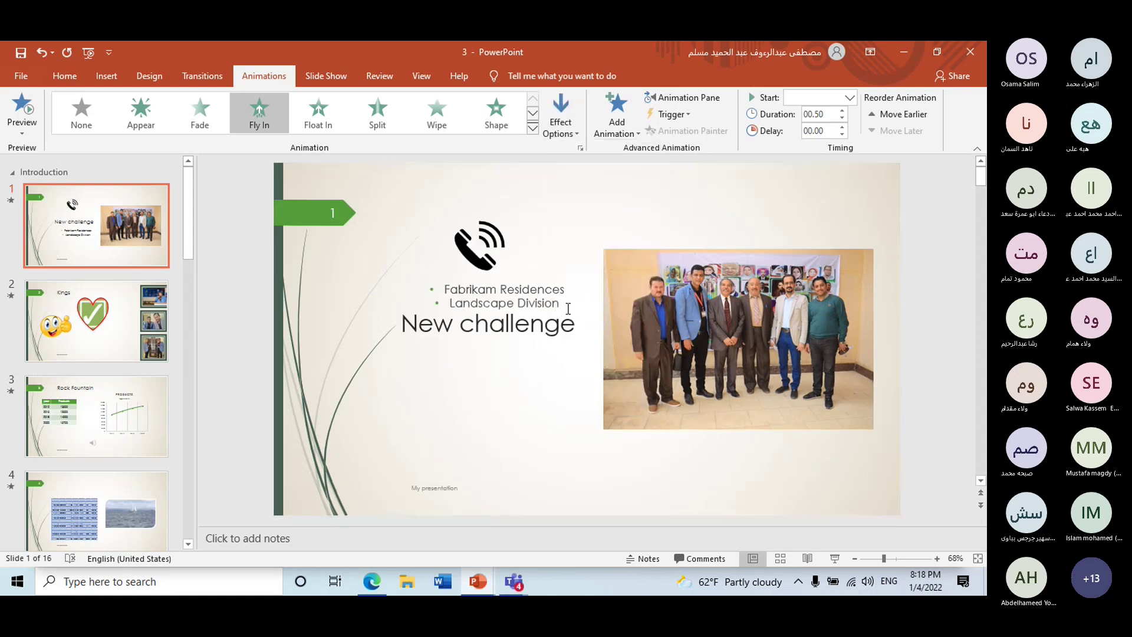
pyautogui.click(535, 361)
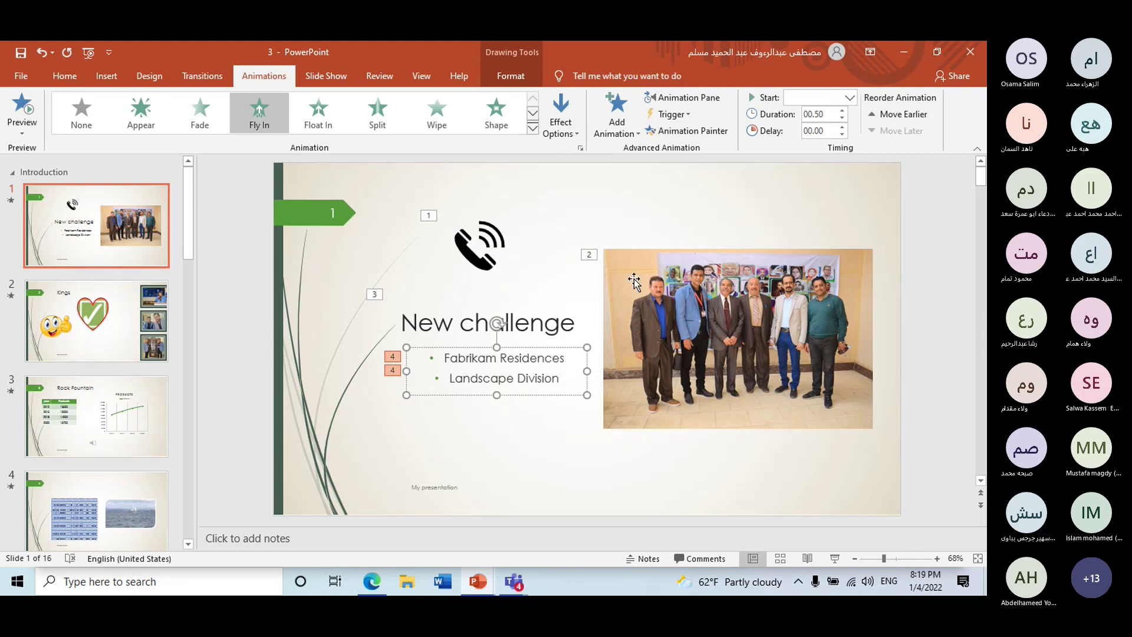
# - With the group photo selected, show the Animation Pane listing slide 1's animations in order
pyautogui.click(638, 294)
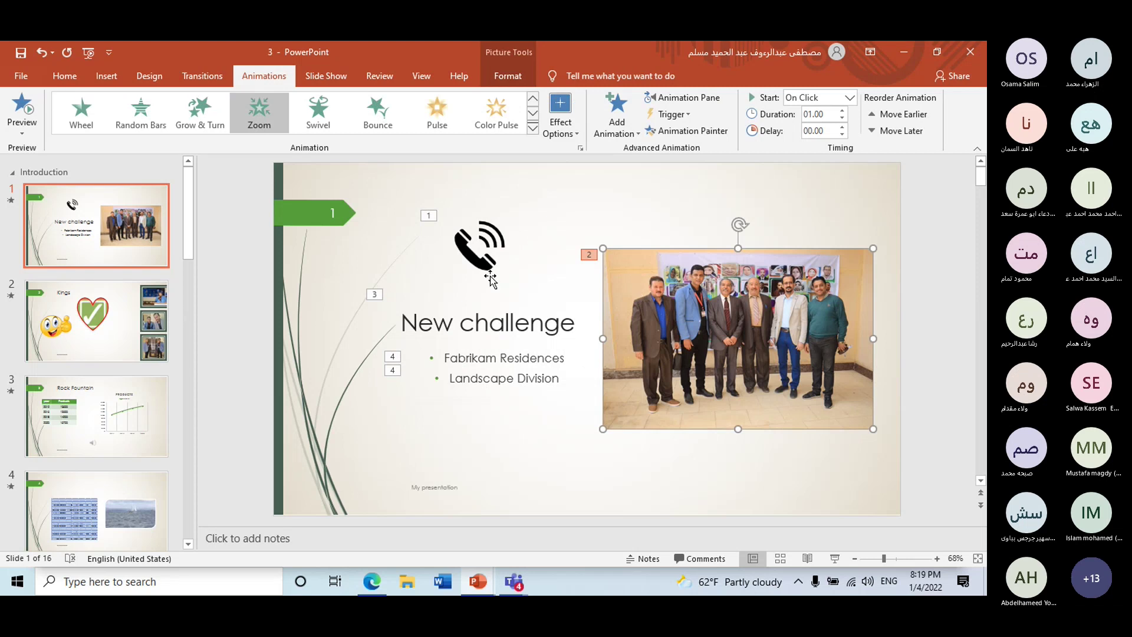
pyautogui.click(683, 102)
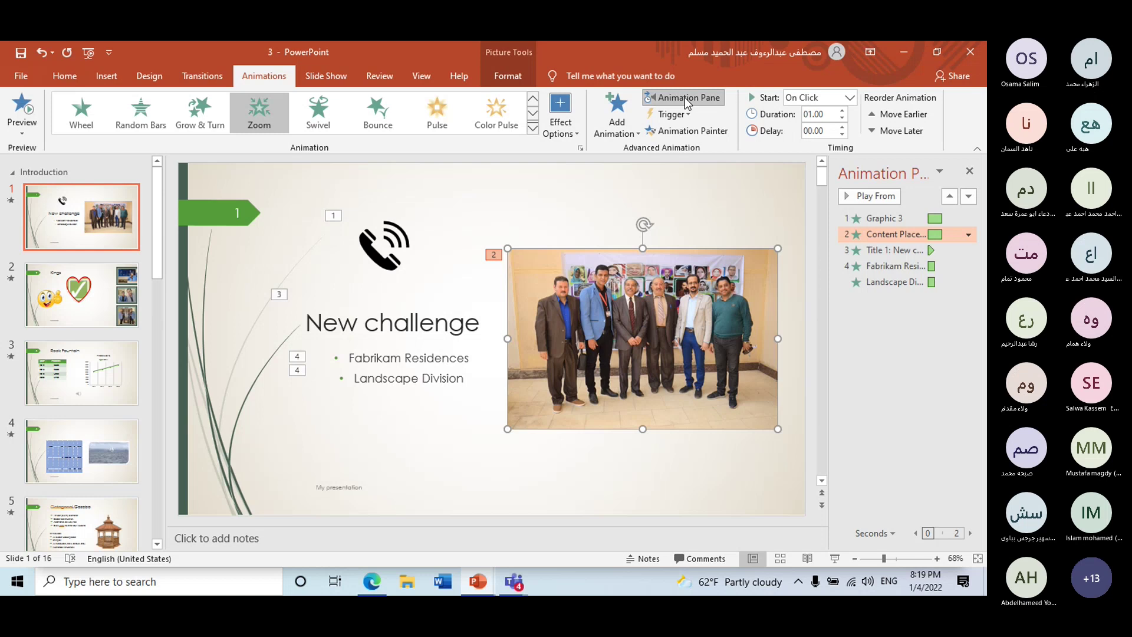
pyautogui.click(875, 197)
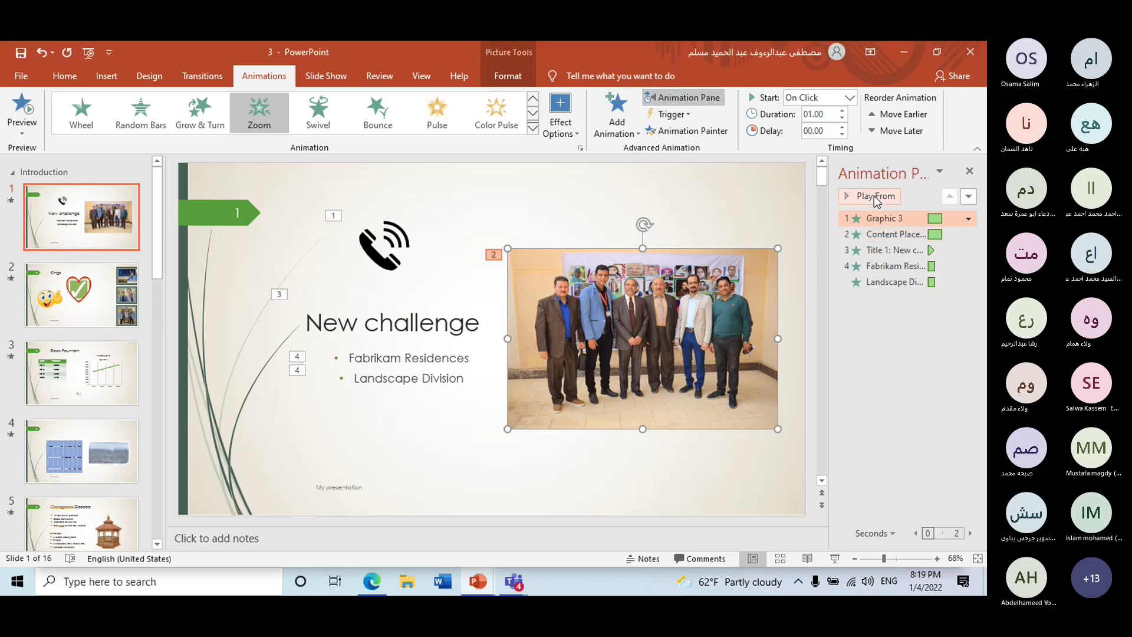
pyautogui.click(888, 219)
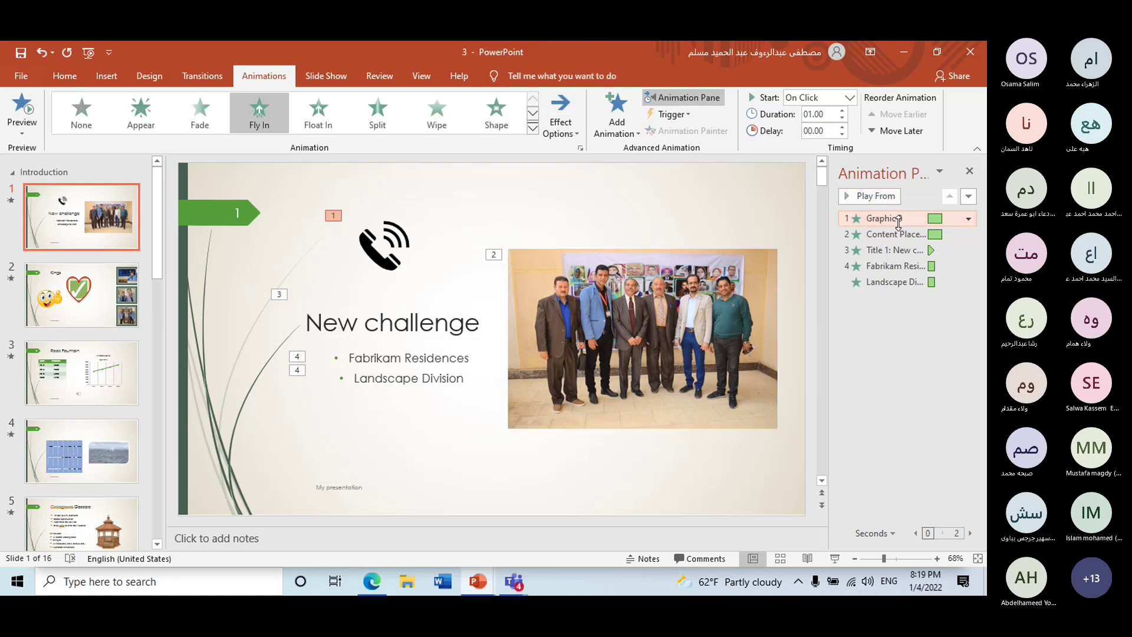
pyautogui.click(888, 224)
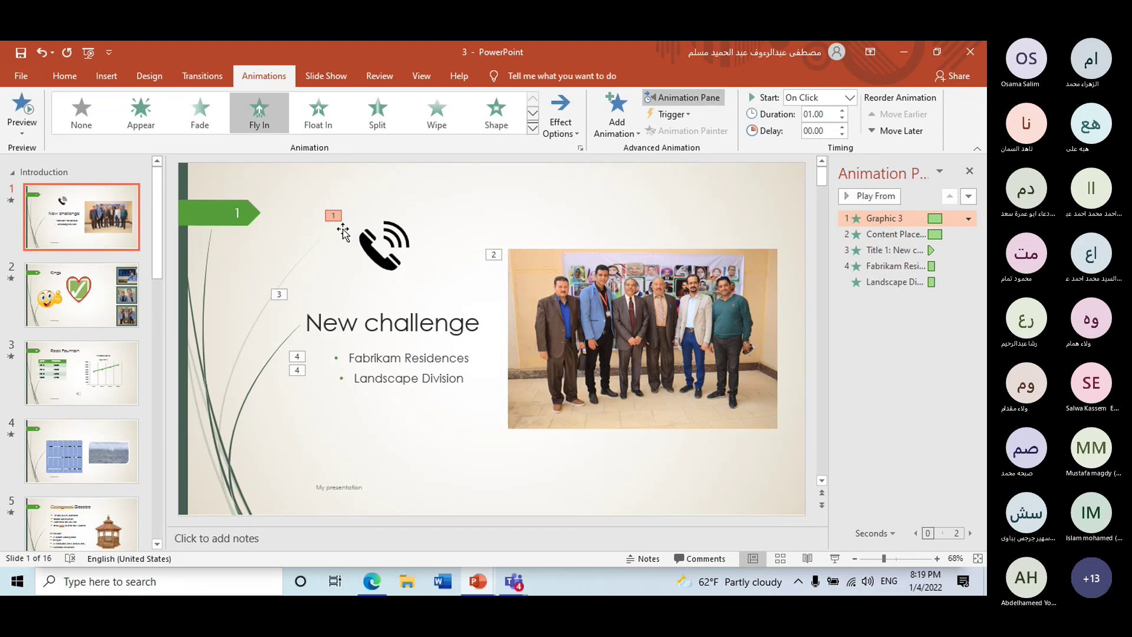
pyautogui.click(374, 249)
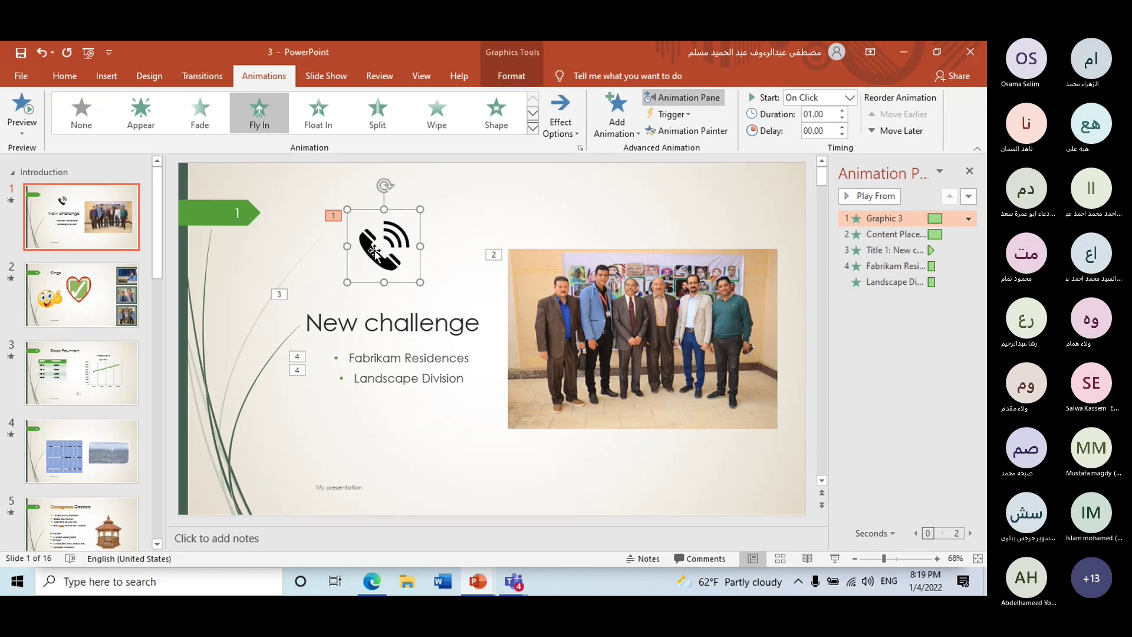
pyautogui.click(515, 293)
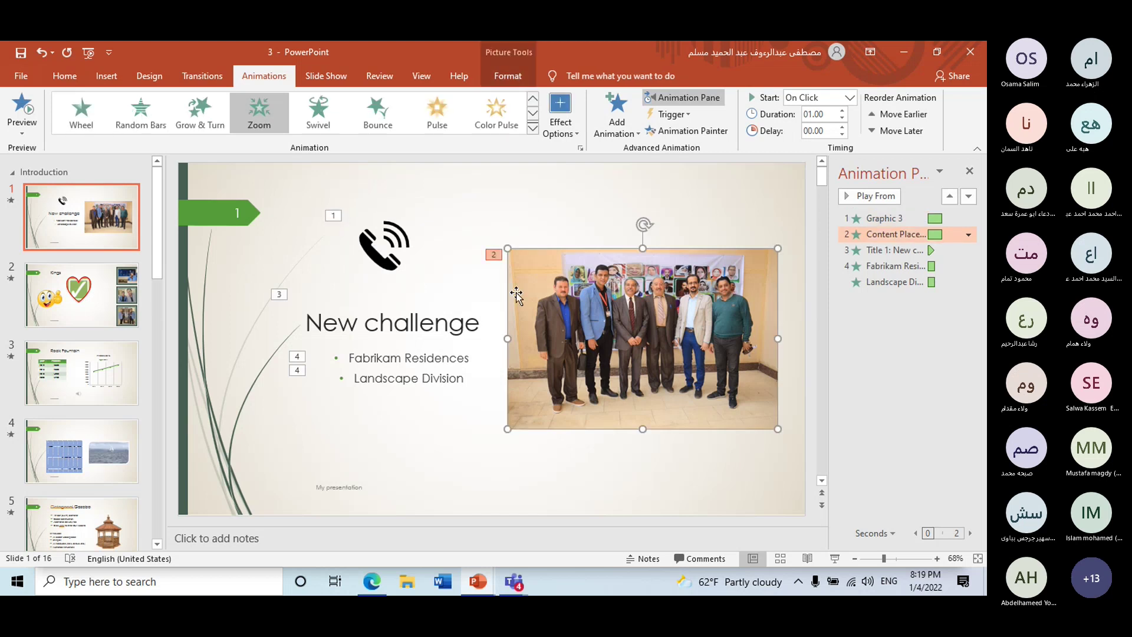
pyautogui.click(463, 321)
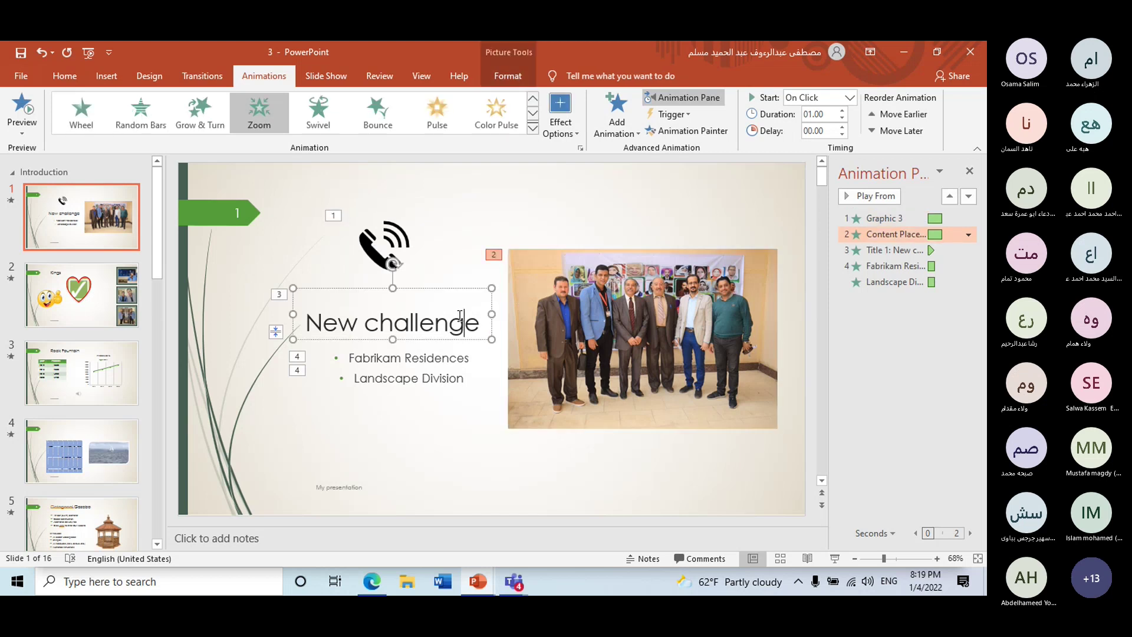
pyautogui.click(448, 374)
pyautogui.click(589, 375)
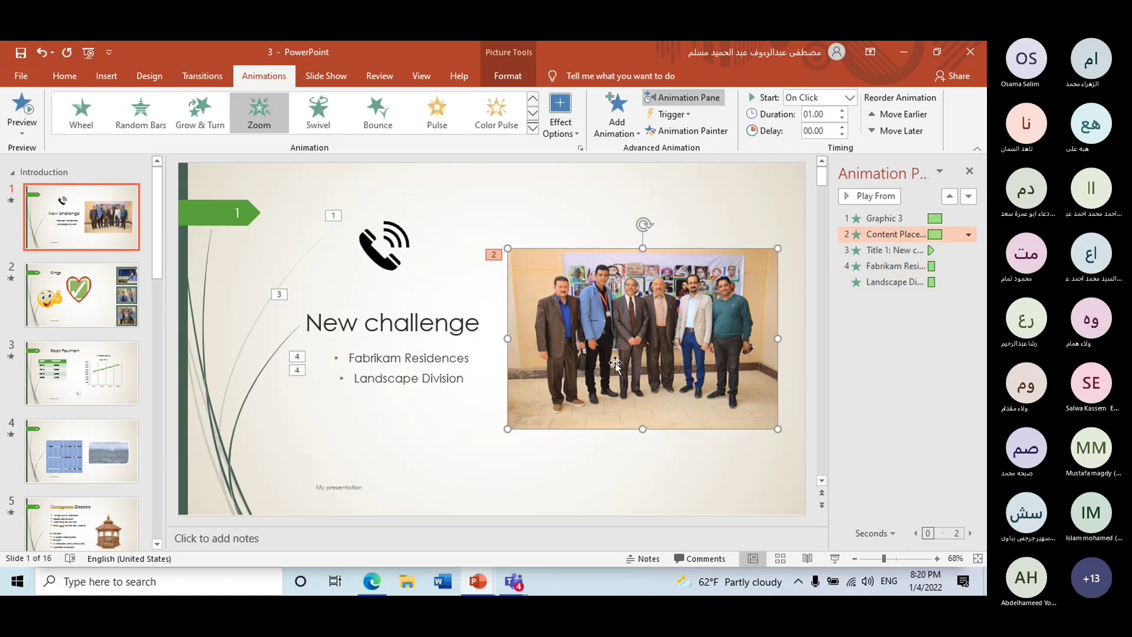
pyautogui.click(884, 220)
pyautogui.click(873, 194)
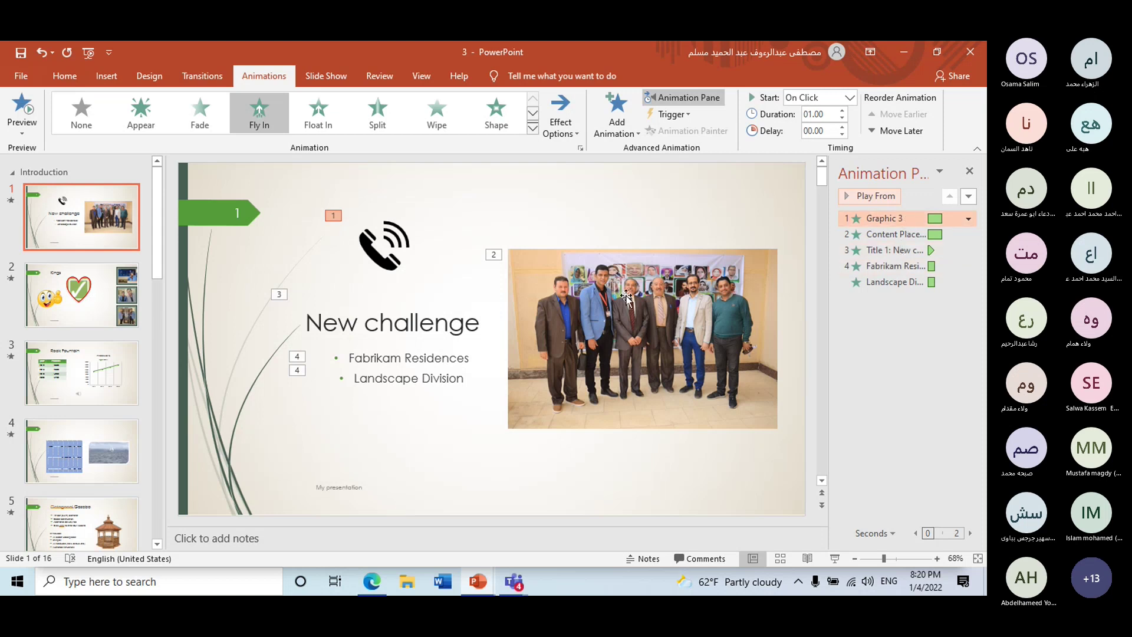
pyautogui.click(391, 263)
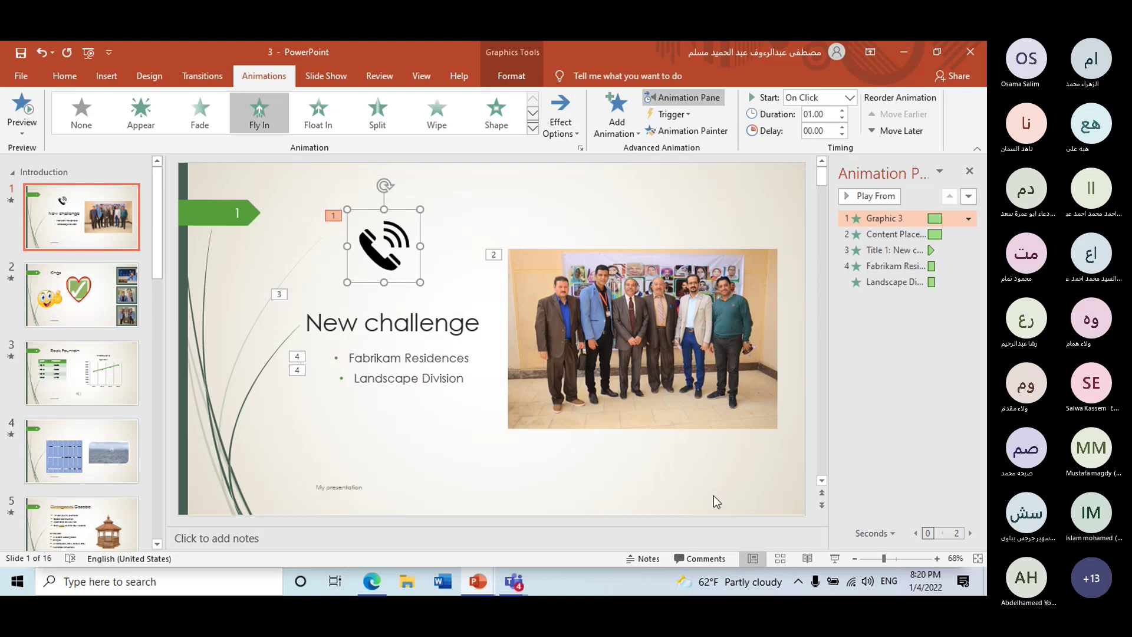
pyautogui.click(834, 558)
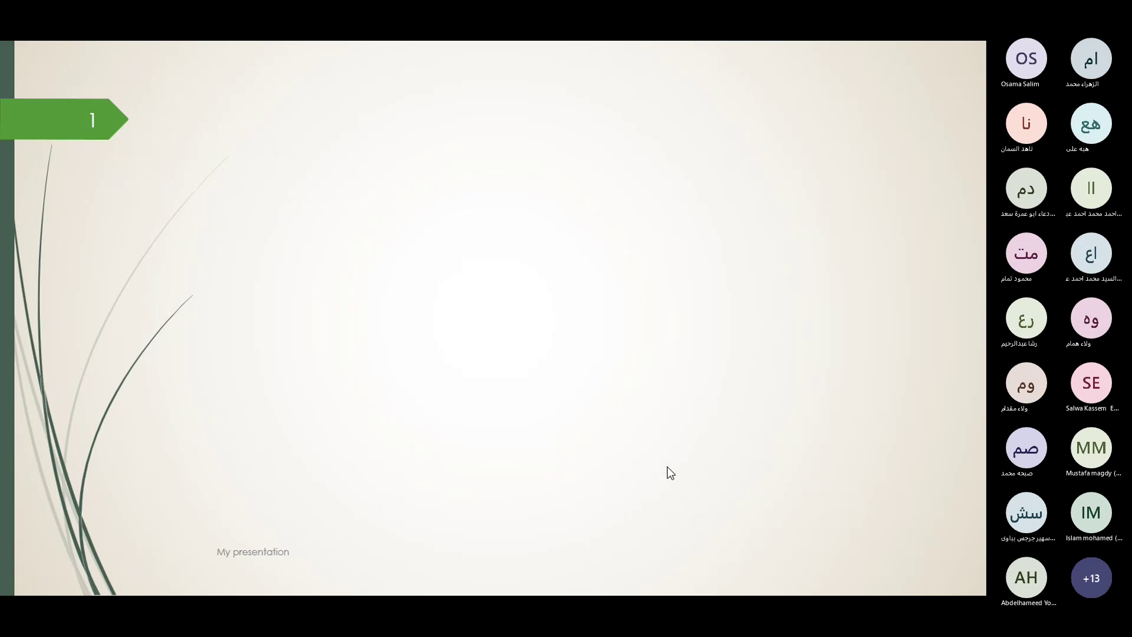
pyautogui.click(625, 443)
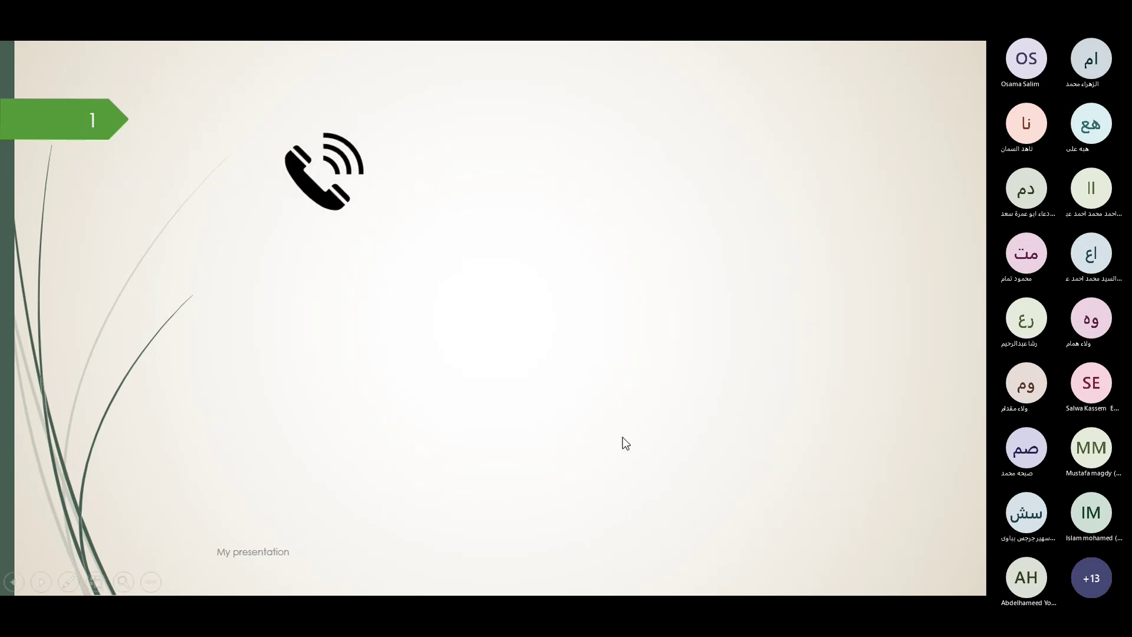
pyautogui.press('Right')
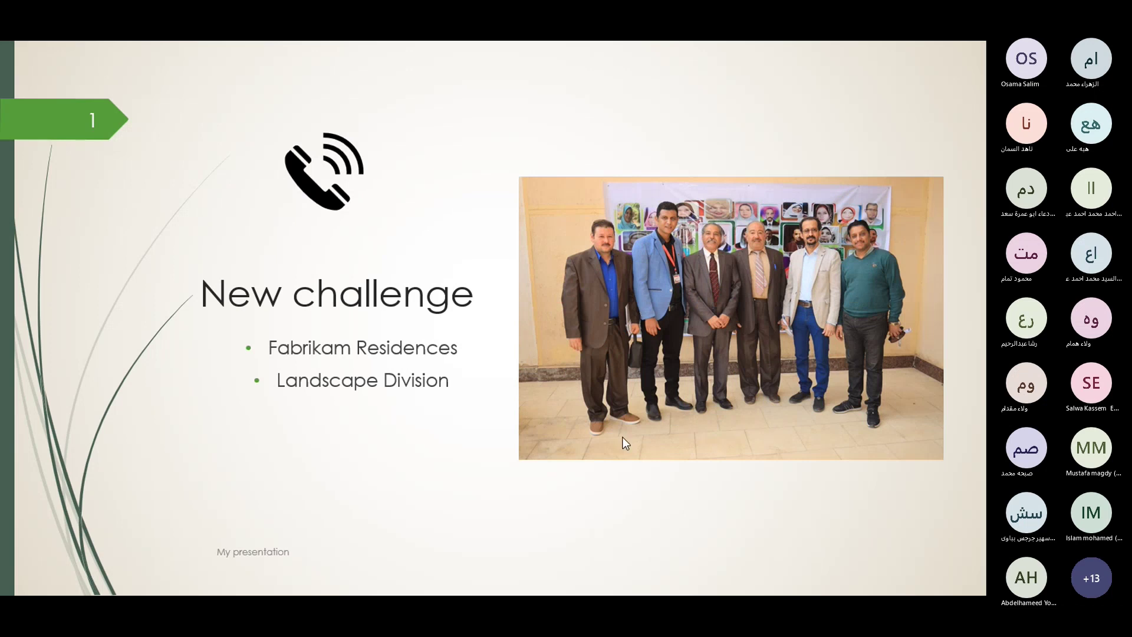
pyautogui.press('Escape')
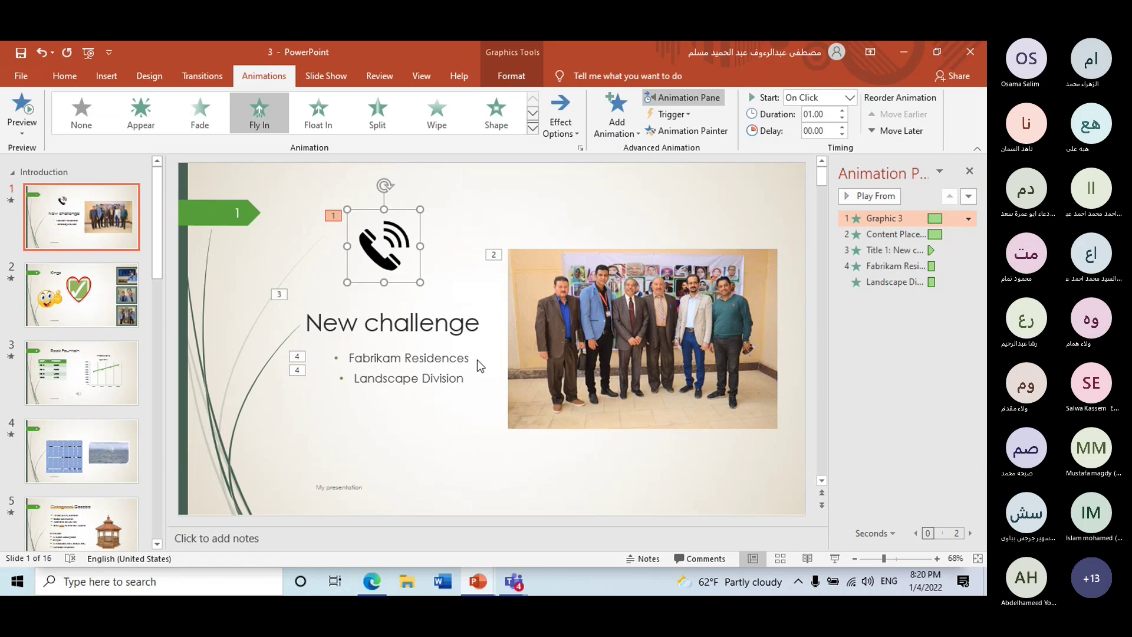
pyautogui.click(449, 331)
pyautogui.click(557, 357)
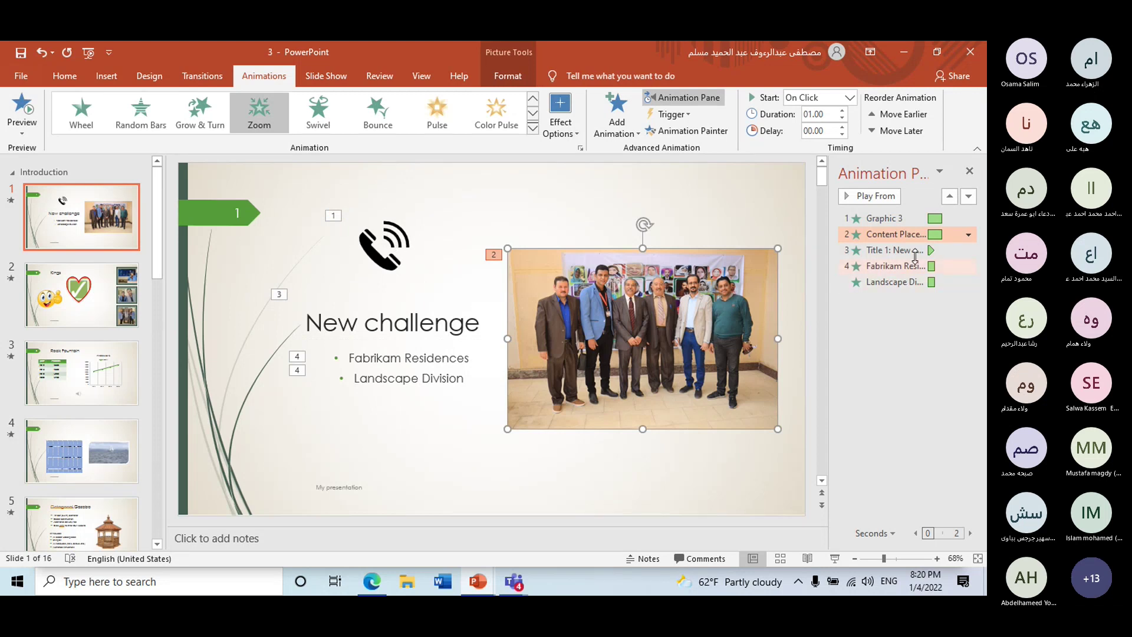
pyautogui.click(890, 251)
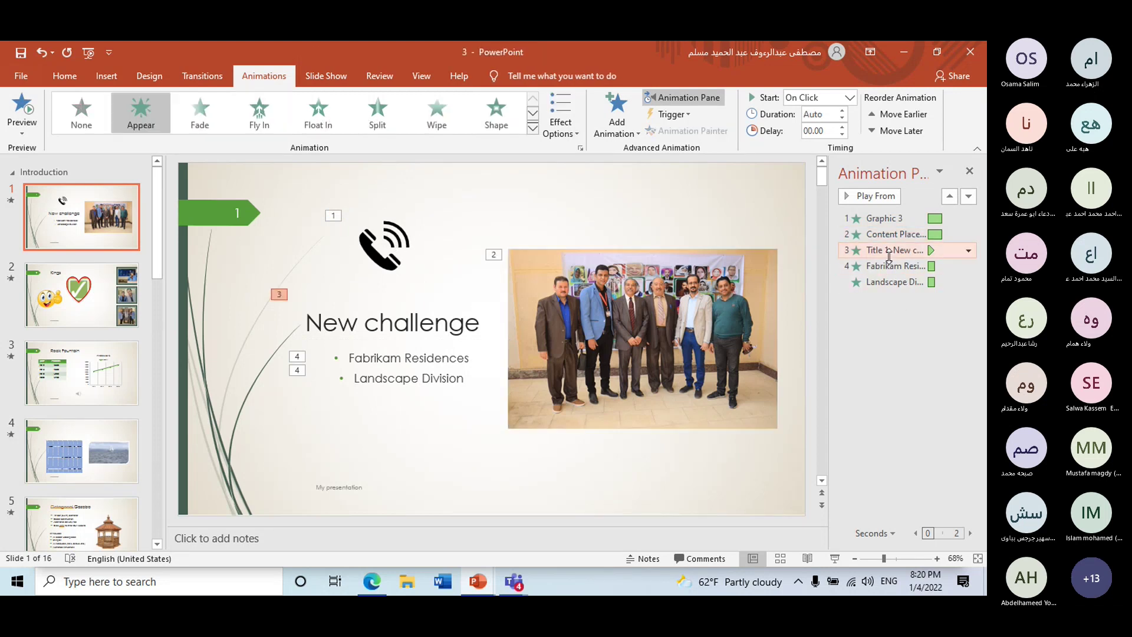
pyautogui.click(890, 269)
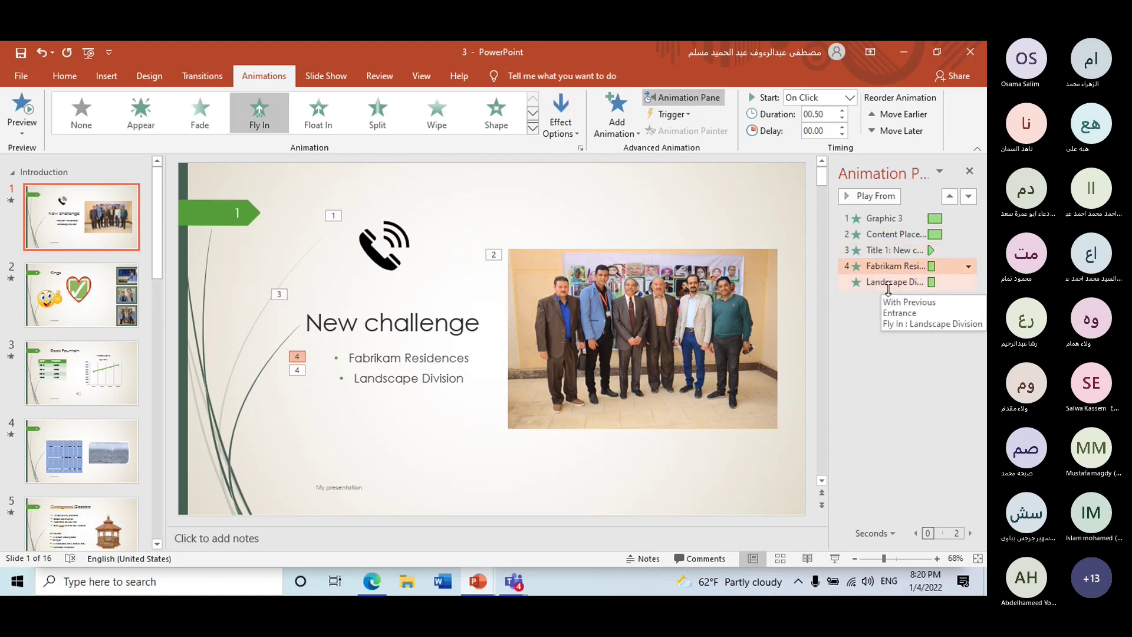
pyautogui.click(890, 282)
pyautogui.click(890, 266)
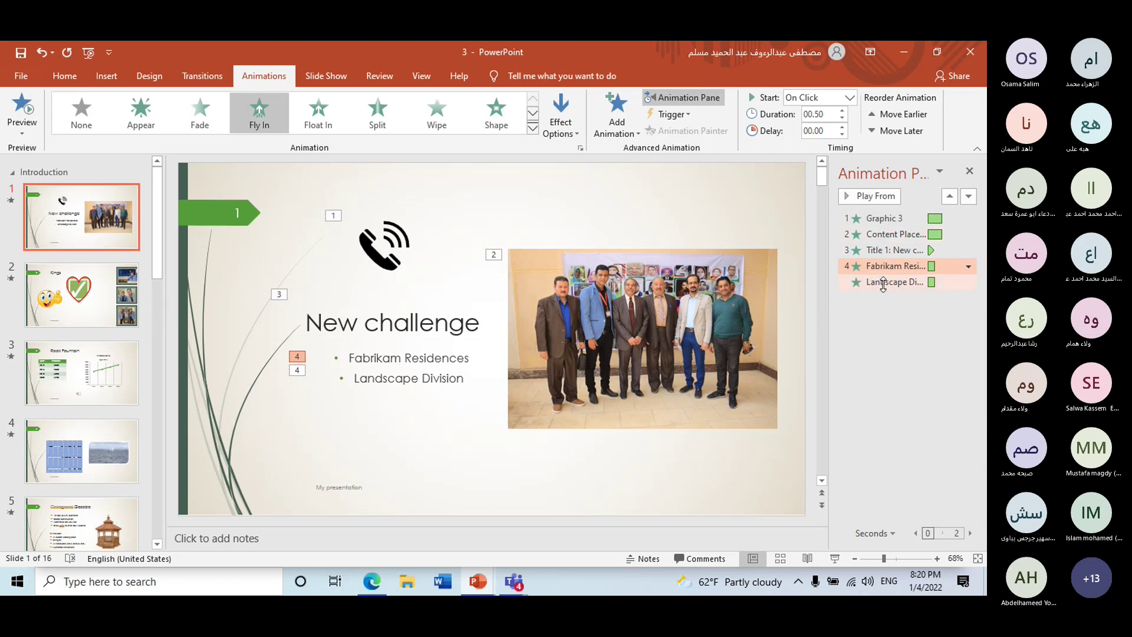
pyautogui.click(890, 250)
pyautogui.click(890, 234)
pyautogui.click(891, 282)
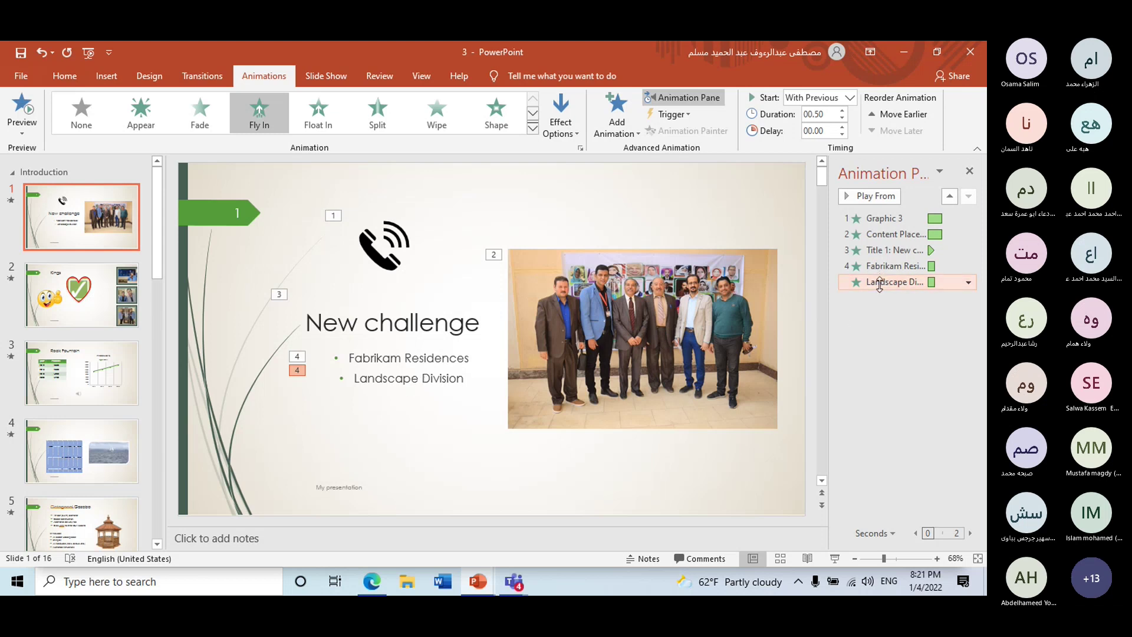
pyautogui.click(887, 267)
pyautogui.click(891, 248)
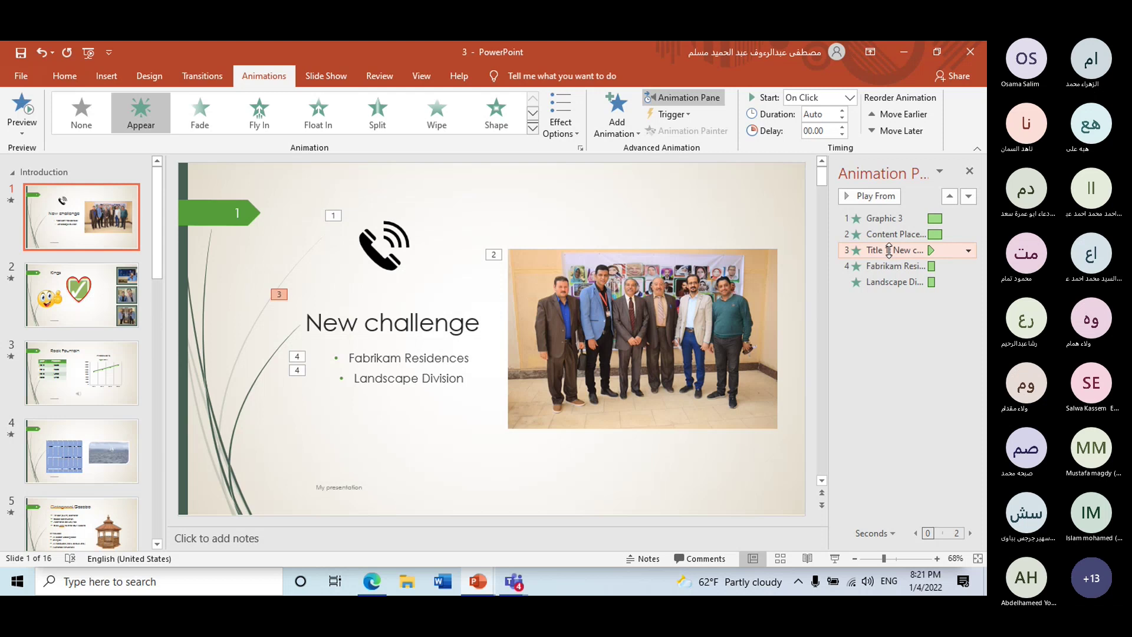
# - Drag Title 1 to the top of the Animation Pane and move the photo's Zoom one place later
pyautogui.moveTo(894, 250); pyautogui.dragTo(896, 212)
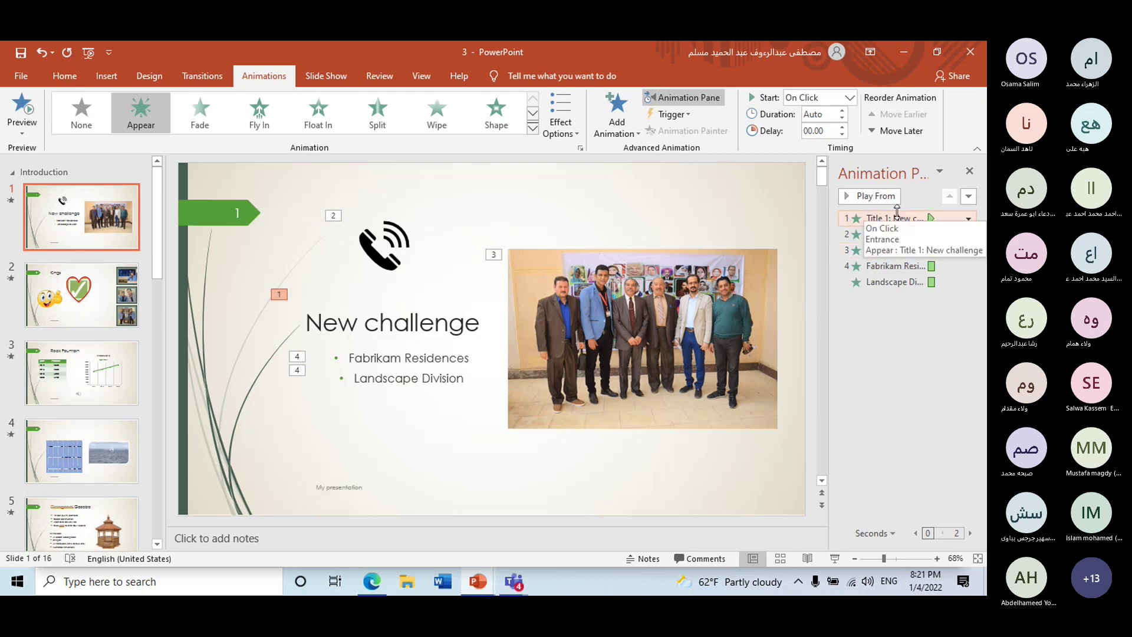
pyautogui.click(896, 250)
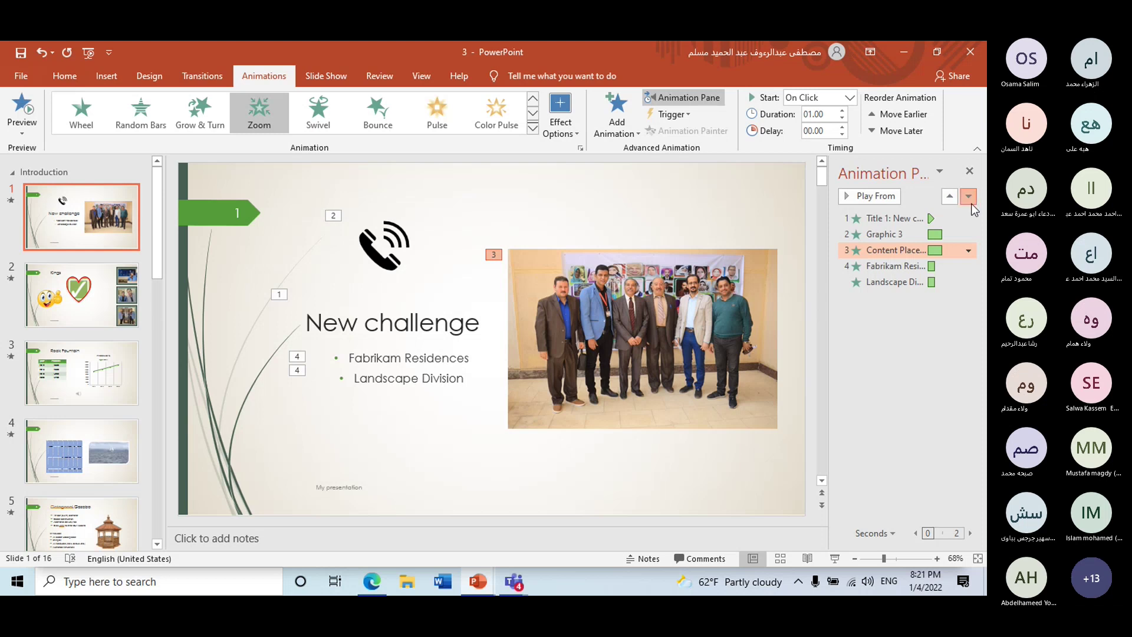
pyautogui.click(970, 202)
pyautogui.click(920, 262)
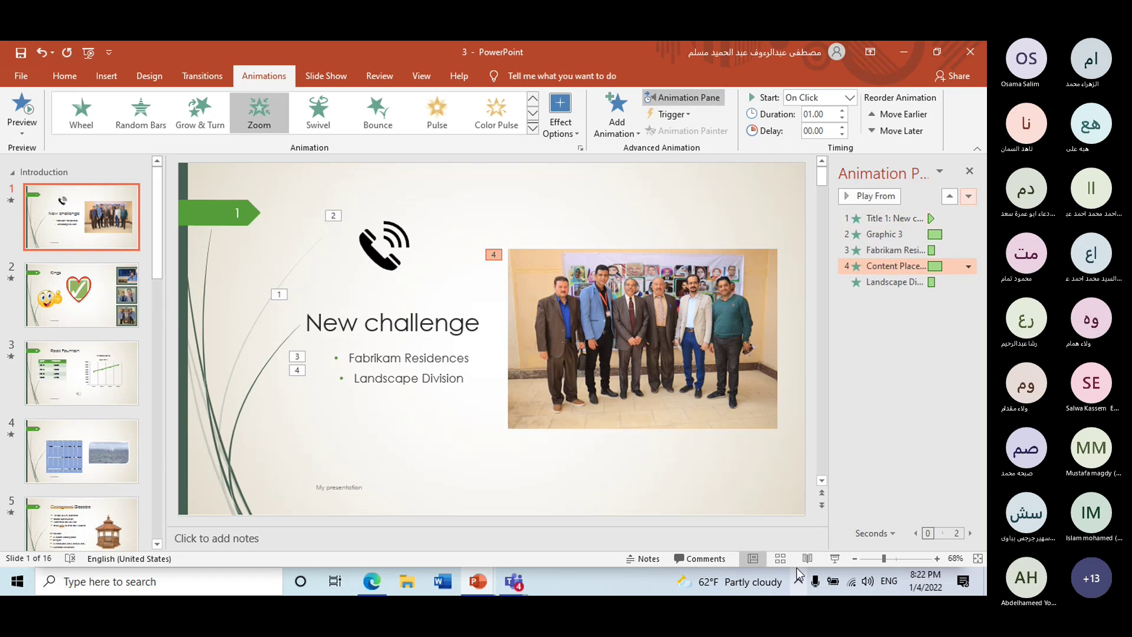
pyautogui.click(895, 219)
pyautogui.click(874, 197)
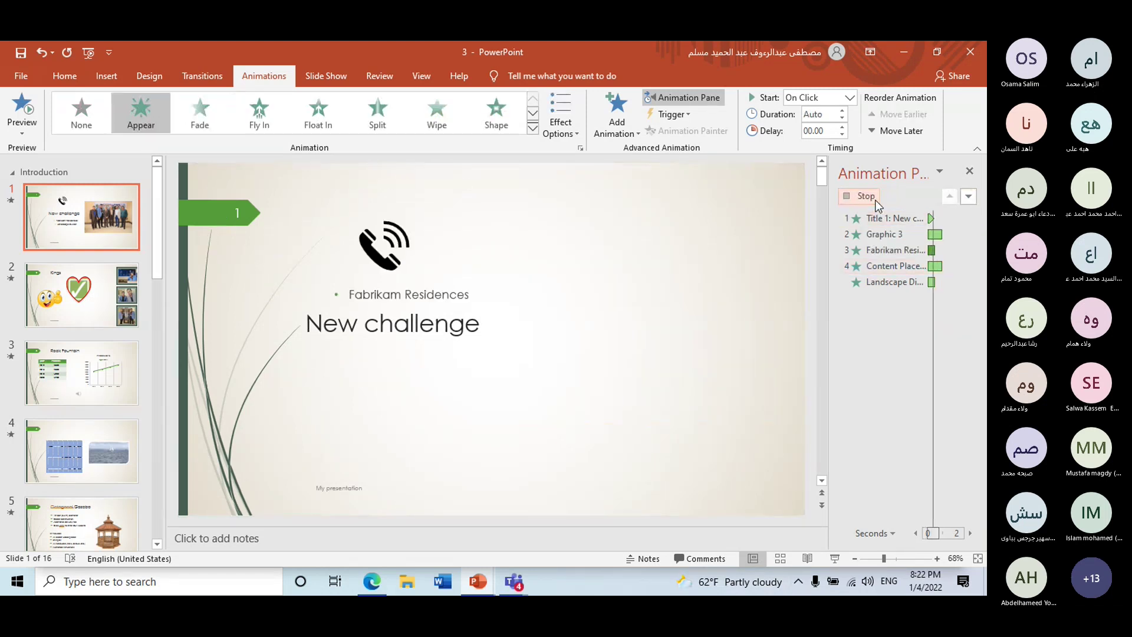
pyautogui.click(834, 558)
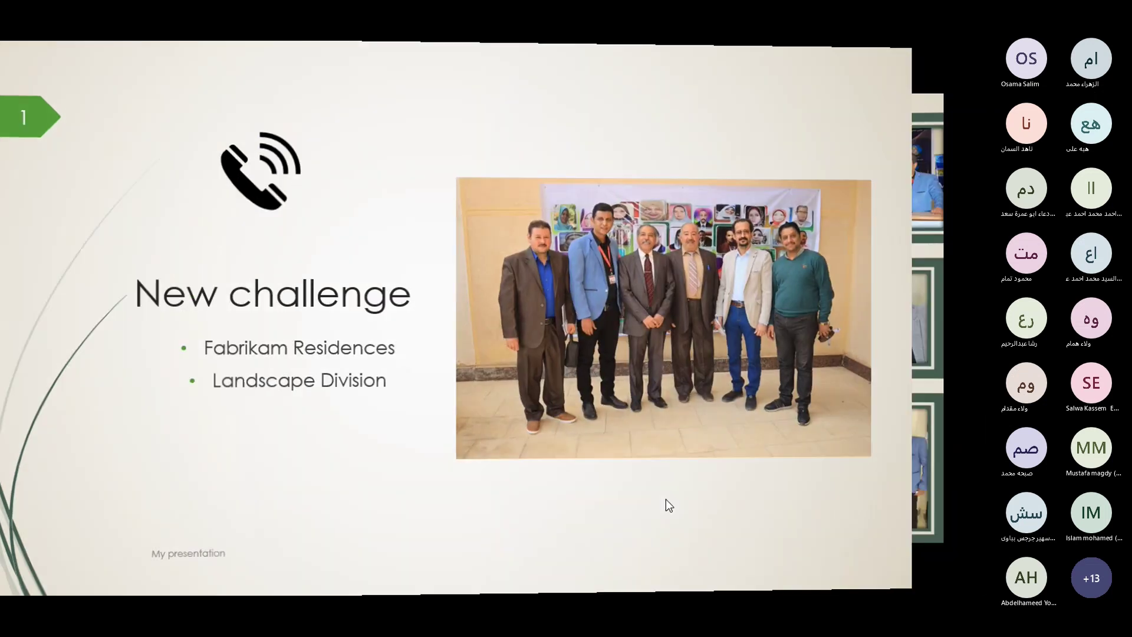
pyautogui.click(666, 499)
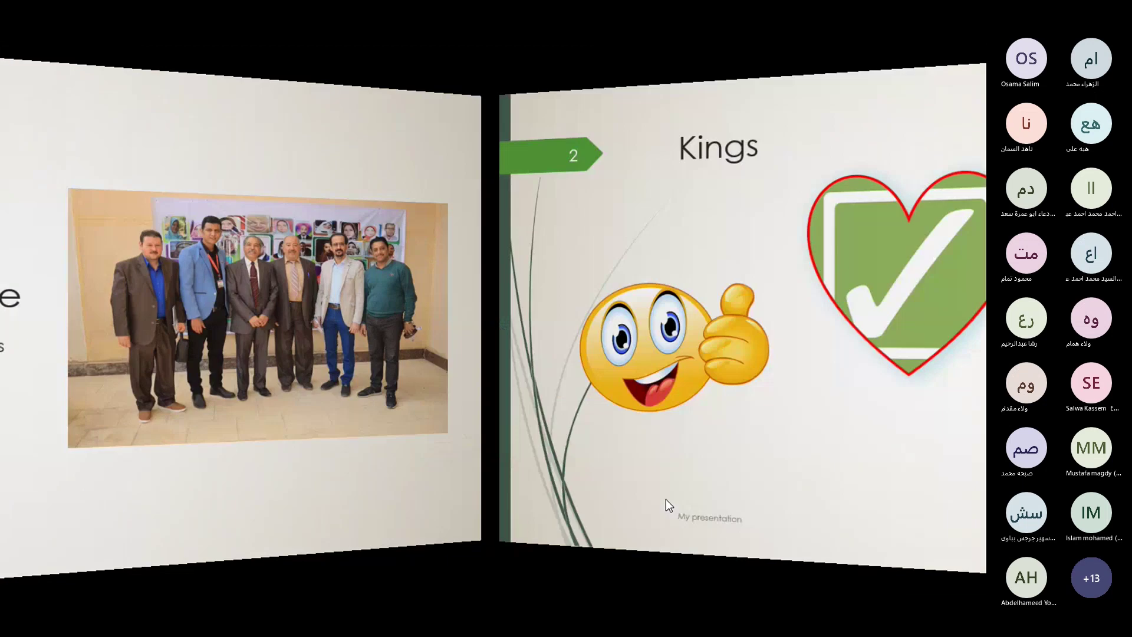
pyautogui.press('Escape')
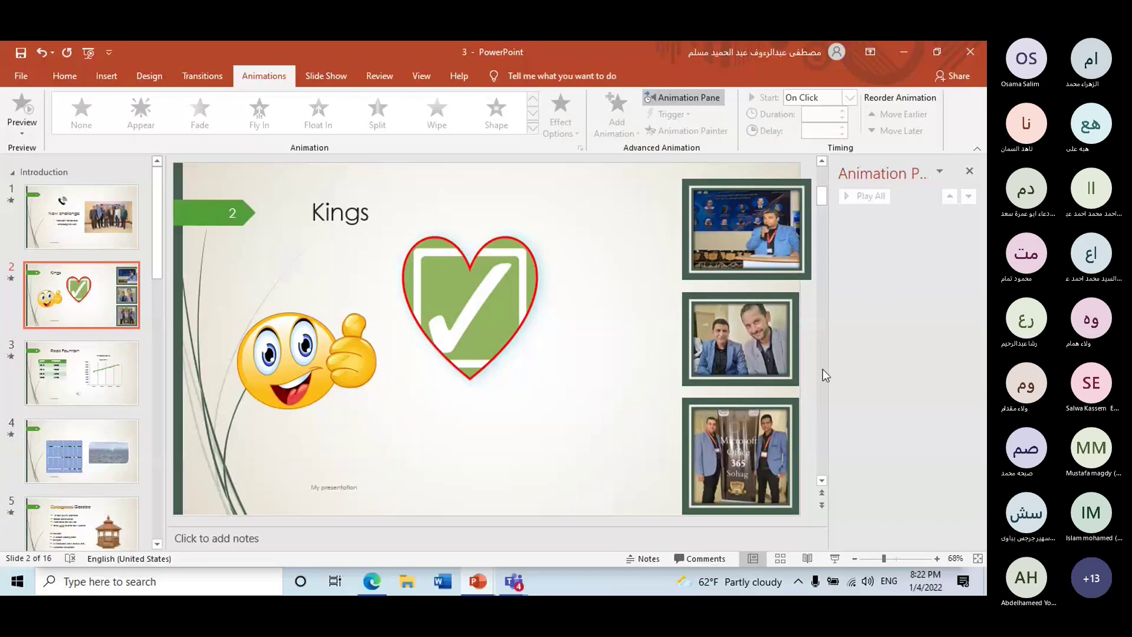
pyautogui.click(483, 330)
pyautogui.click(126, 231)
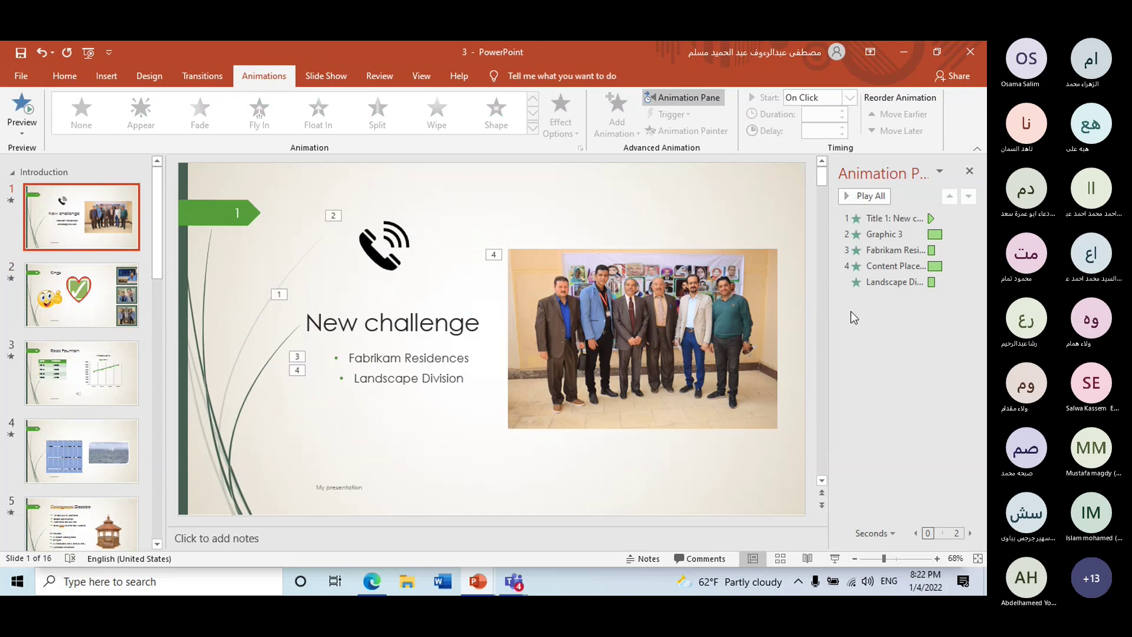
# - Inspect the Landscape Division, photo and phone graphic animations in the Animation Pane
pyautogui.click(873, 282)
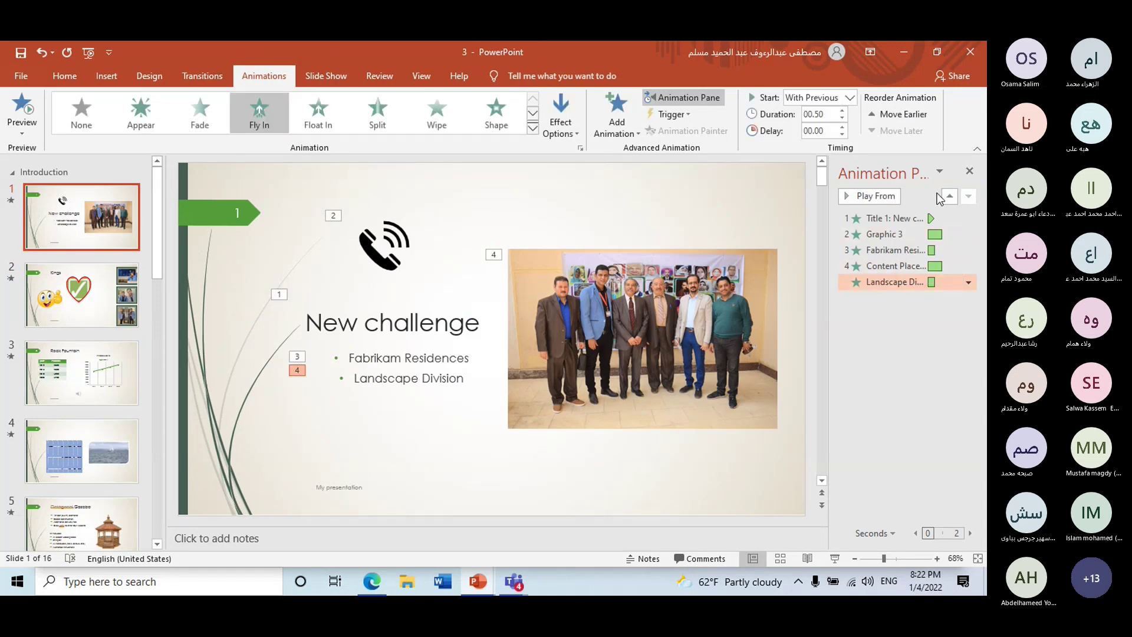
pyautogui.click(898, 259)
pyautogui.click(906, 239)
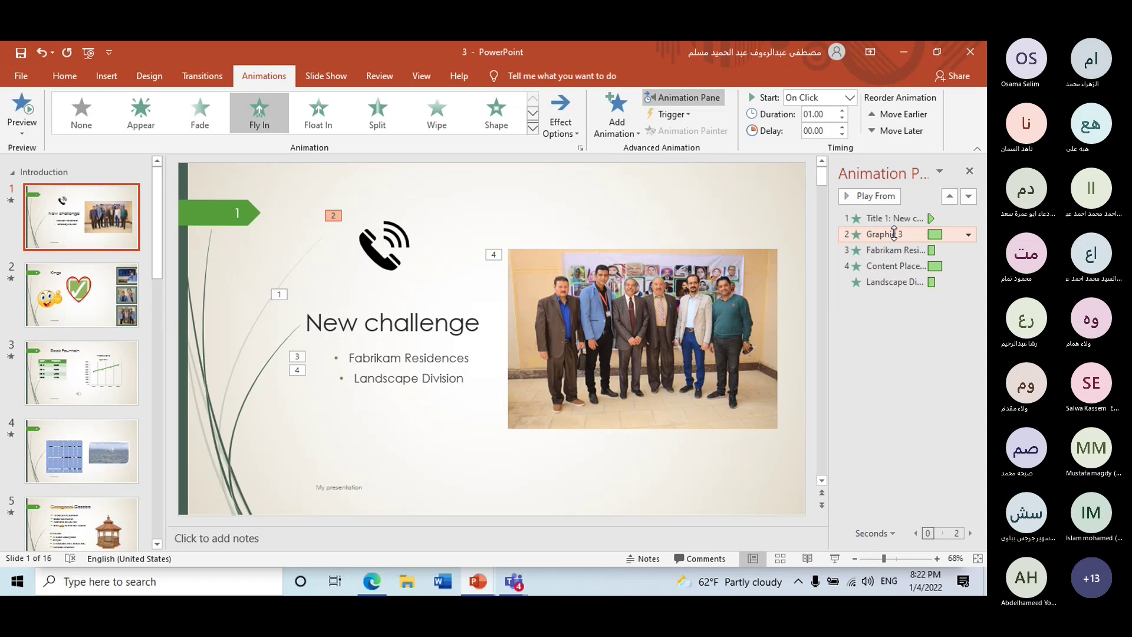
pyautogui.click(968, 236)
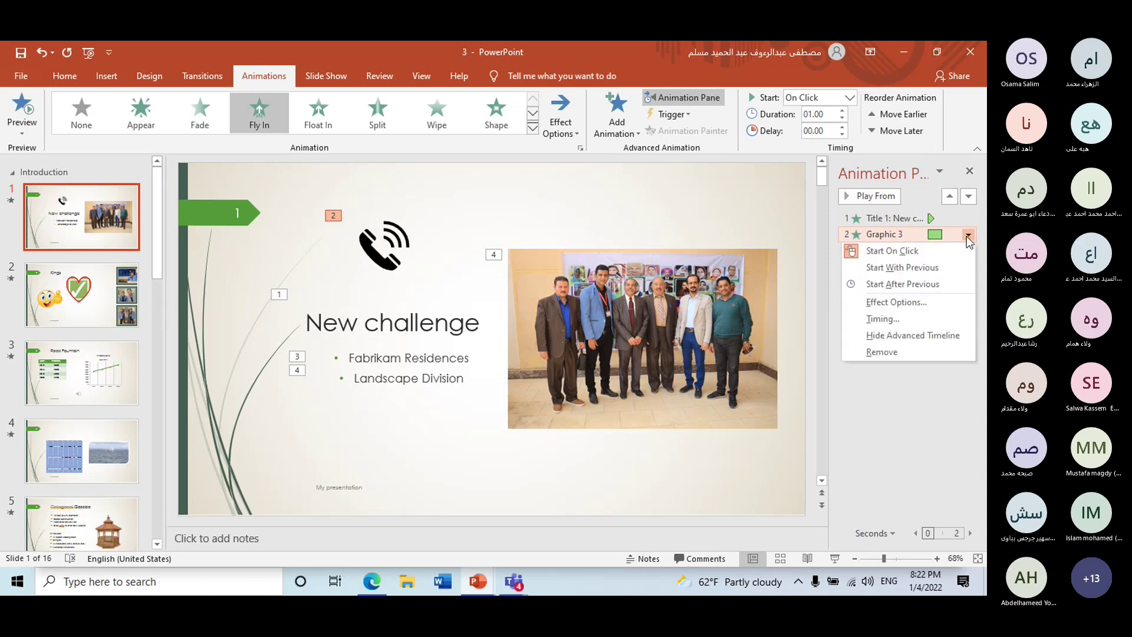
# - Open and dismiss the title animation's options, then select the photo and the title on the slide
pyautogui.click(961, 218)
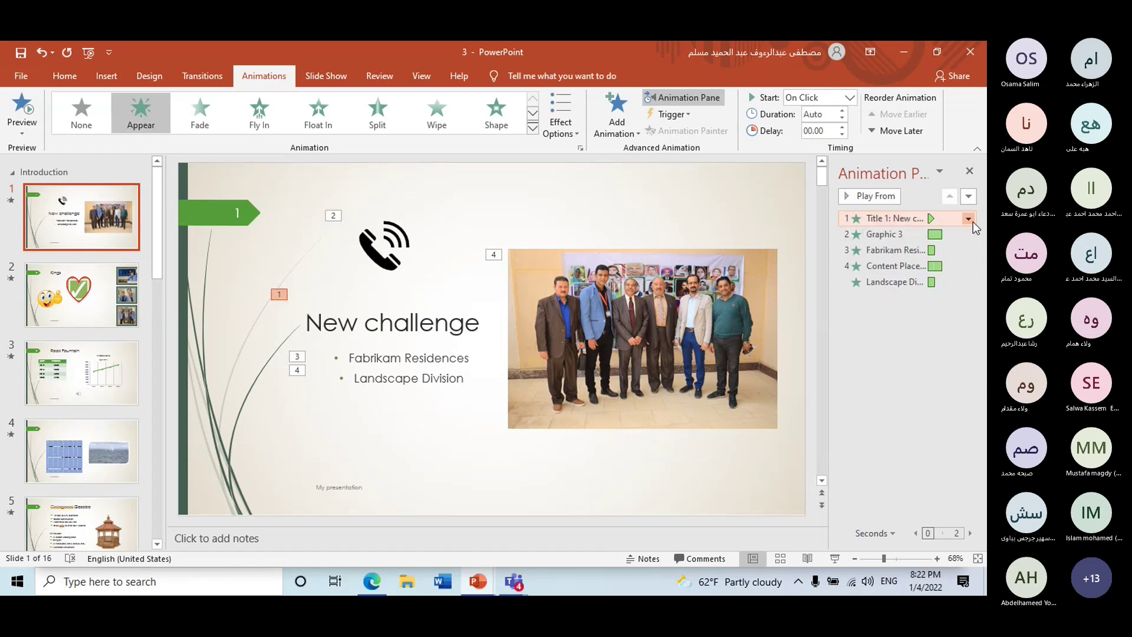
pyautogui.click(968, 219)
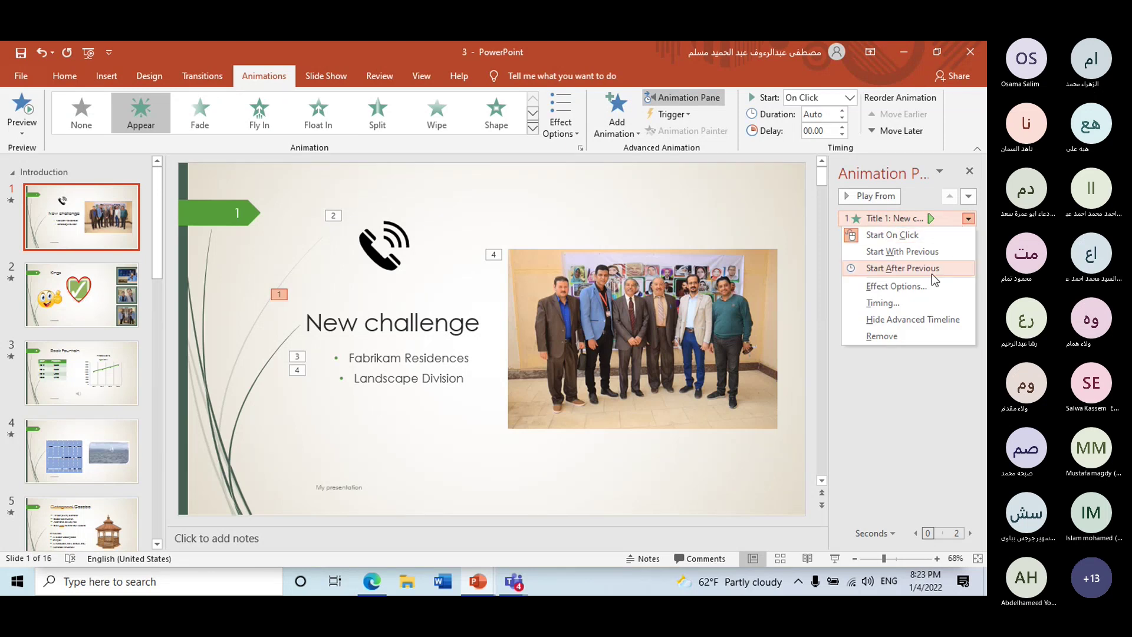
pyautogui.click(927, 375)
pyautogui.click(894, 219)
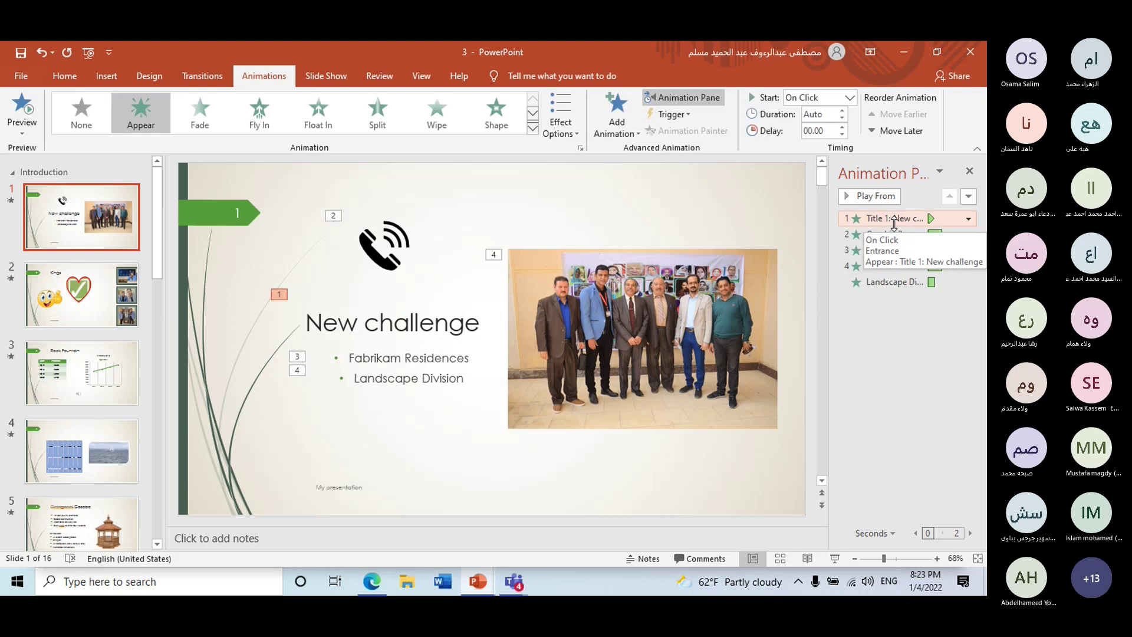
pyautogui.rightClick(894, 220)
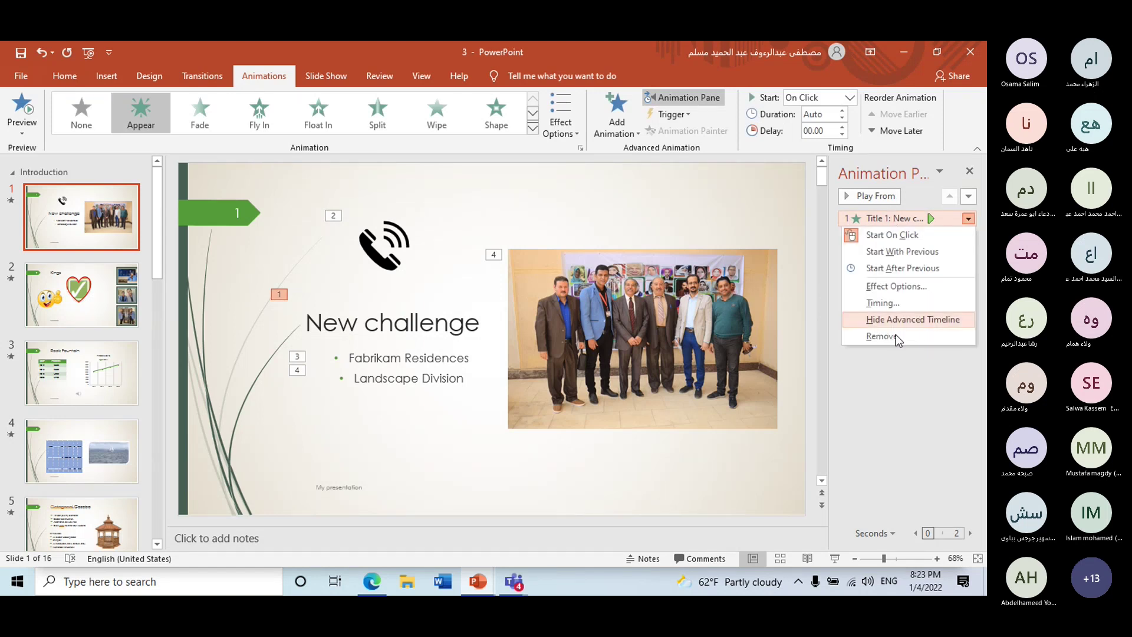
pyautogui.click(897, 357)
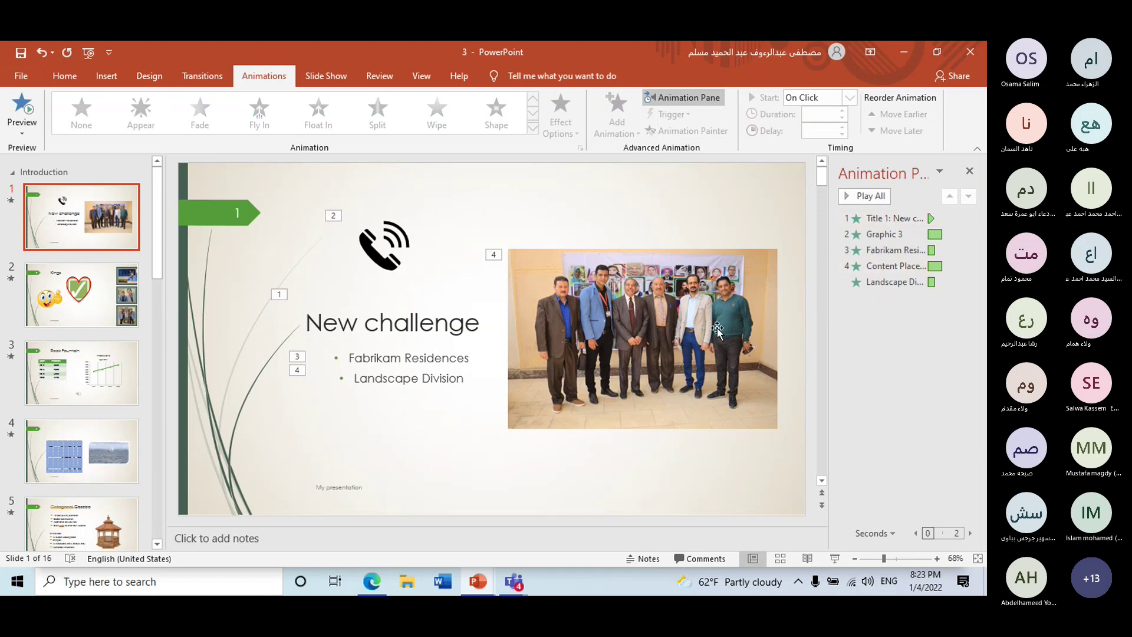
pyautogui.click(699, 333)
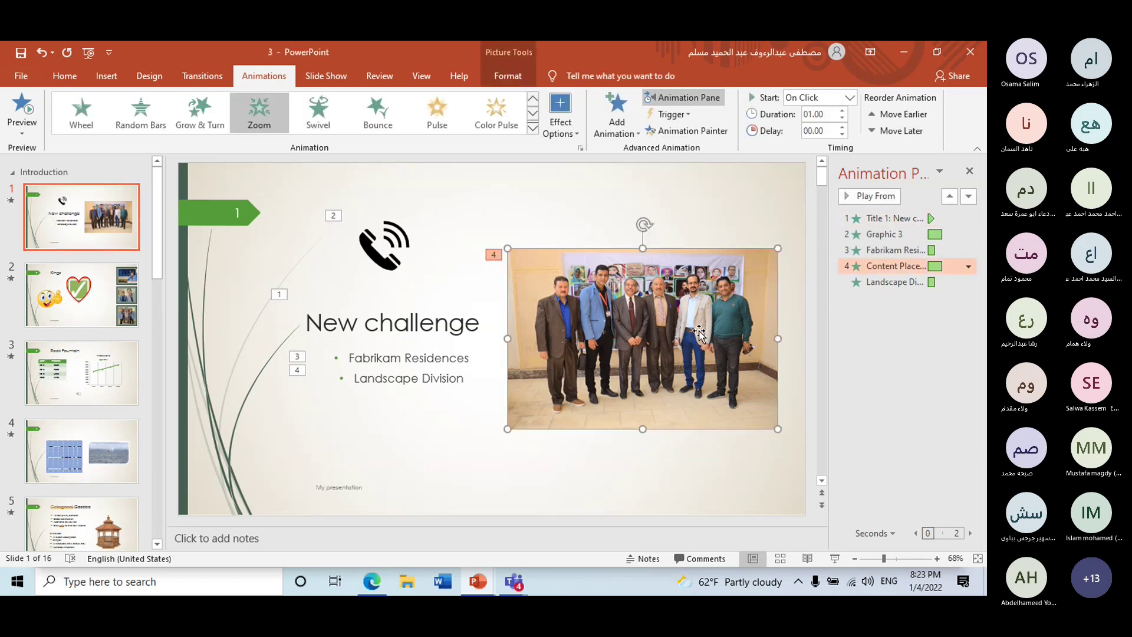
pyautogui.click(446, 323)
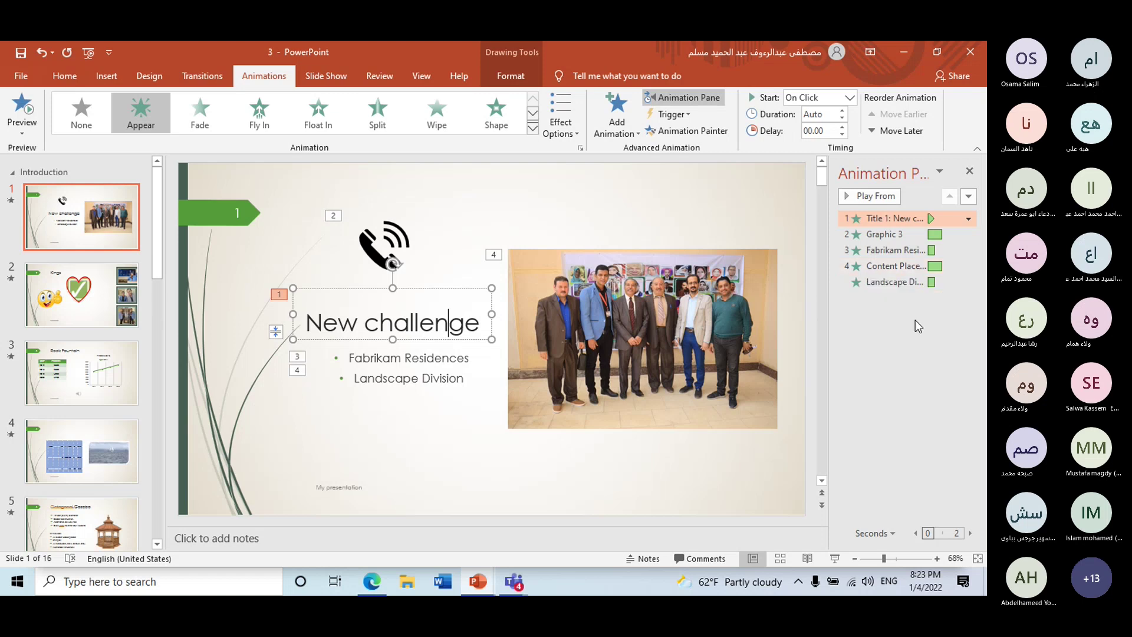
# - Select the title's animation entry and check its dropdown and right-click menus again
pyautogui.click(892, 218)
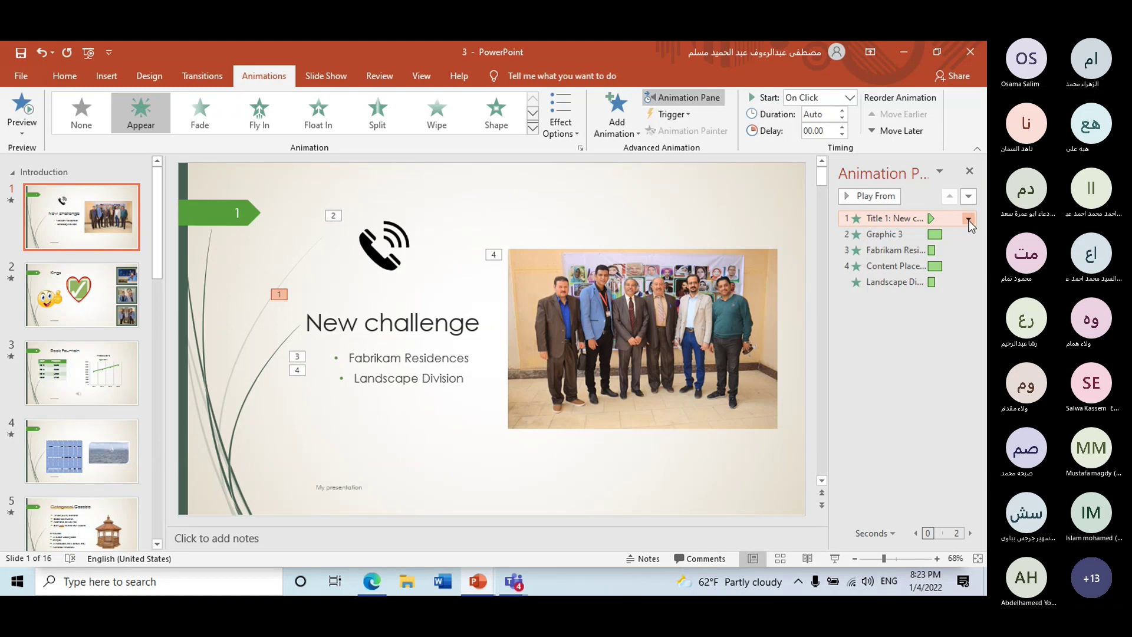
pyautogui.click(969, 219)
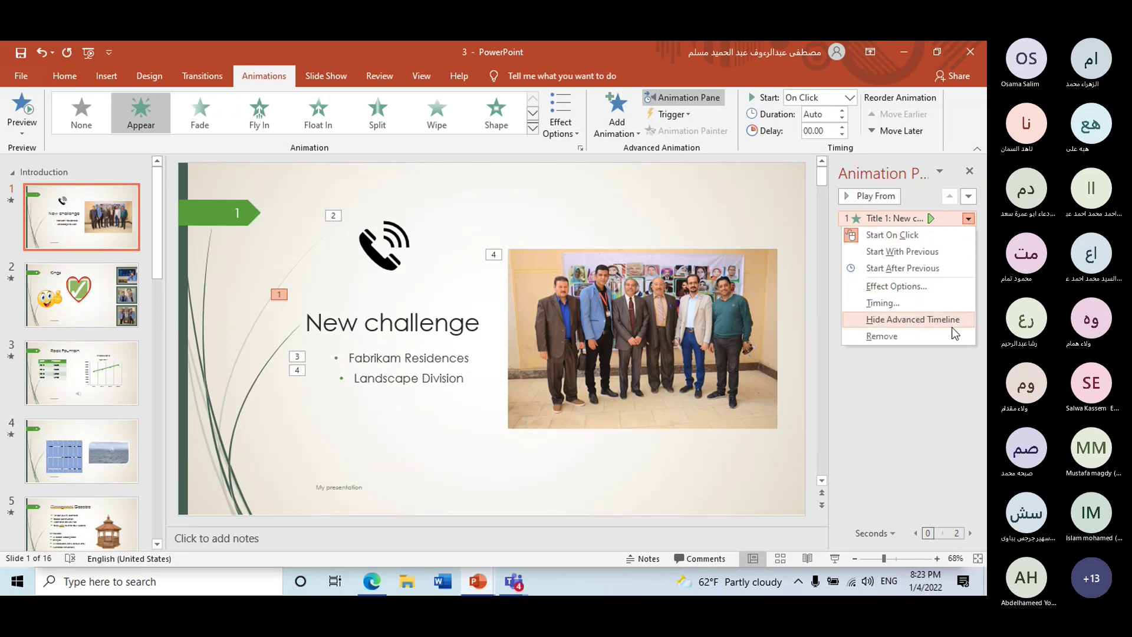
pyautogui.click(944, 364)
pyautogui.click(914, 223)
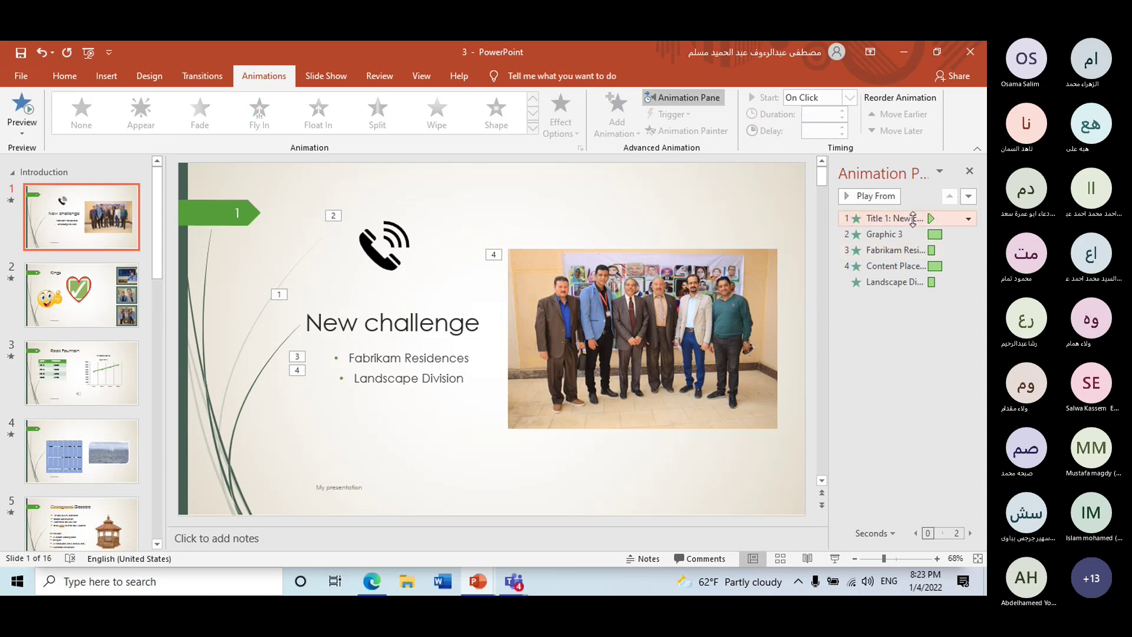
pyautogui.rightClick(915, 224)
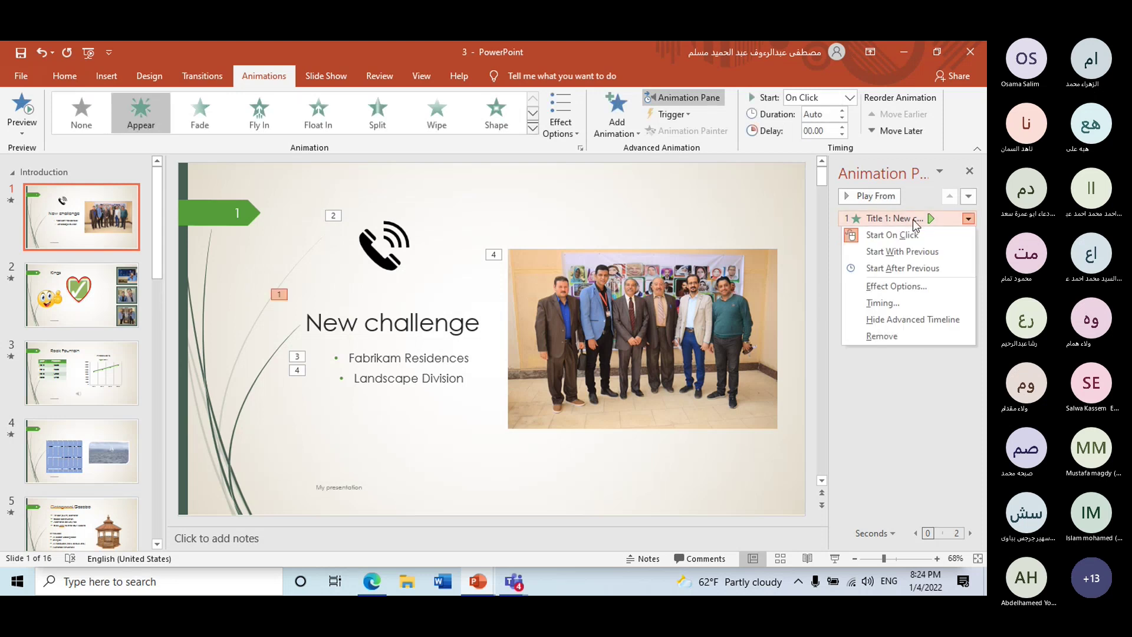
# - Check the Graphic 3 animation's menu, then open the Title 1 entry's dropdown menu
pyautogui.press('Escape')
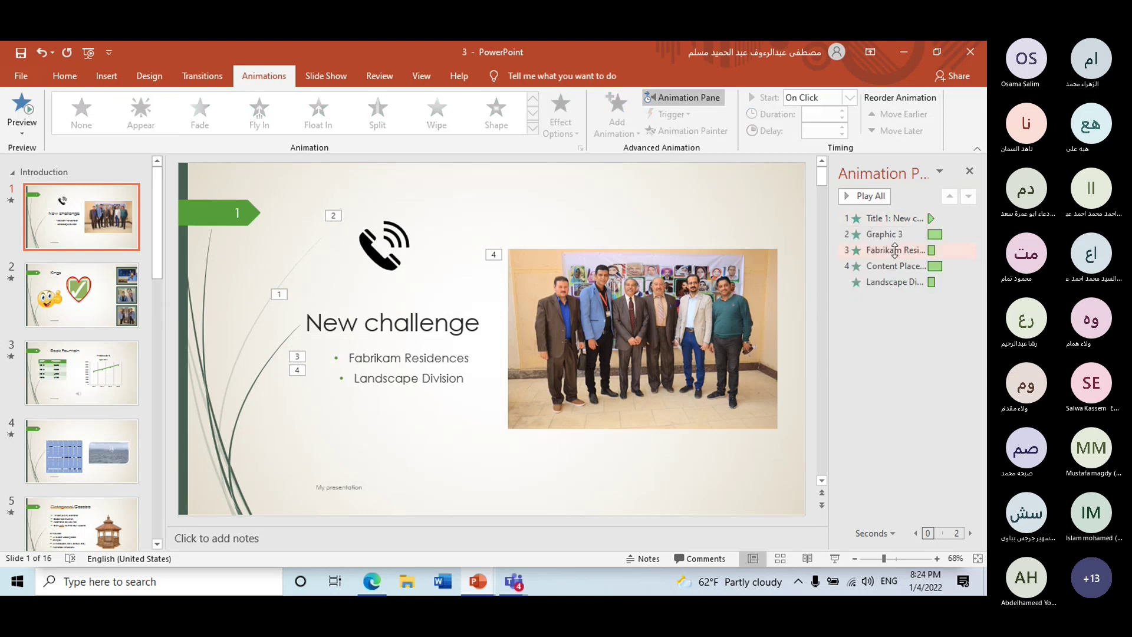
pyautogui.click(894, 235)
pyautogui.rightClick(894, 239)
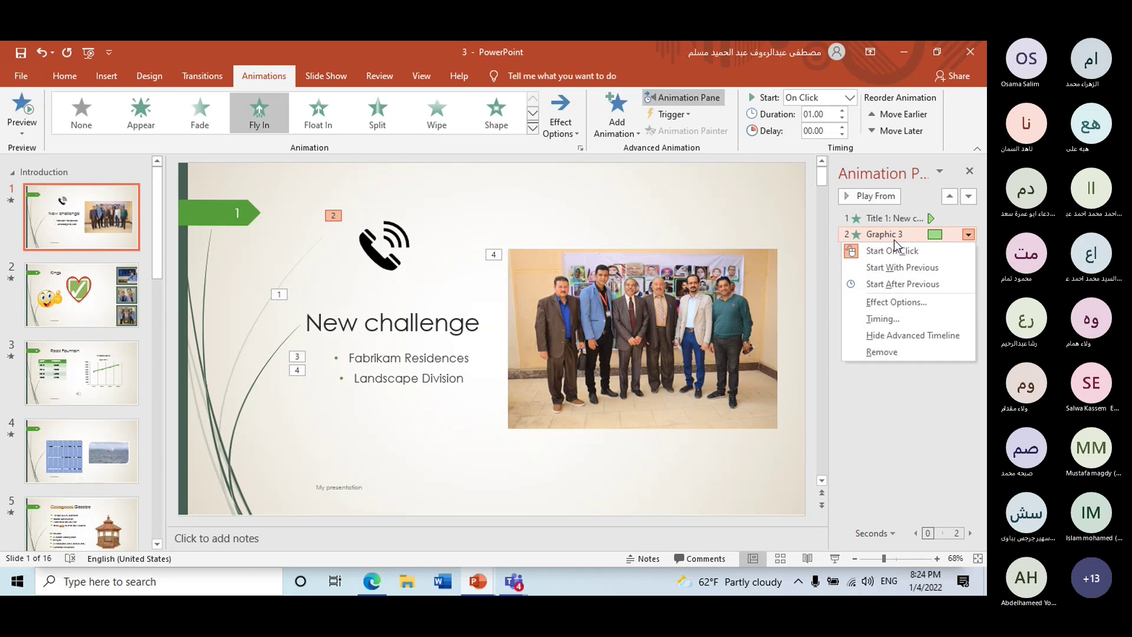
pyautogui.click(937, 391)
pyautogui.click(916, 223)
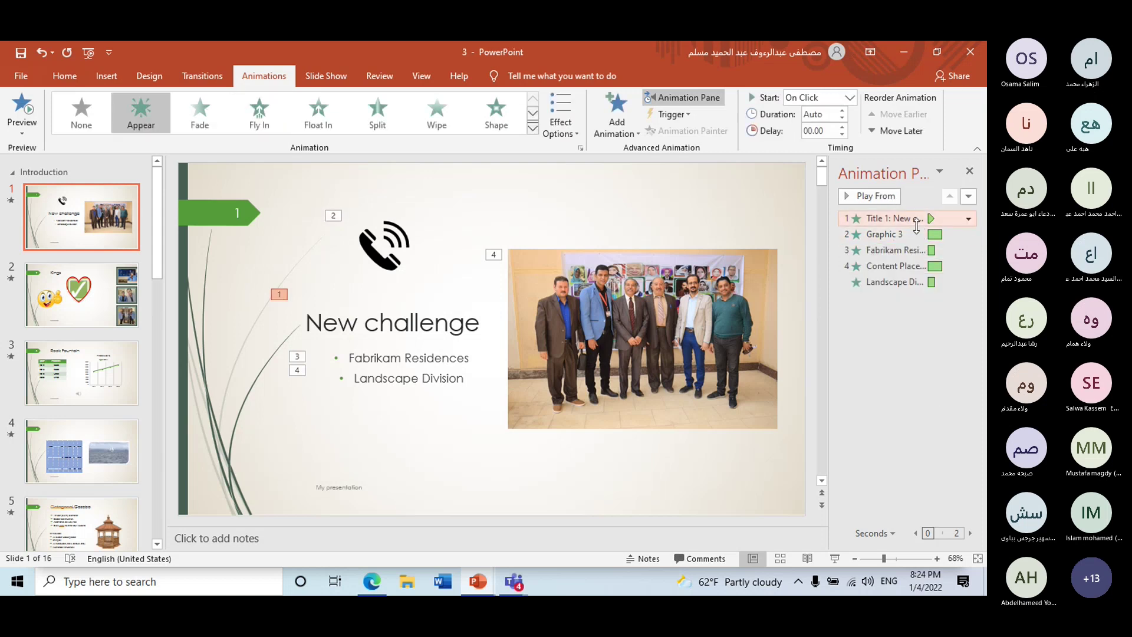
pyautogui.click(969, 220)
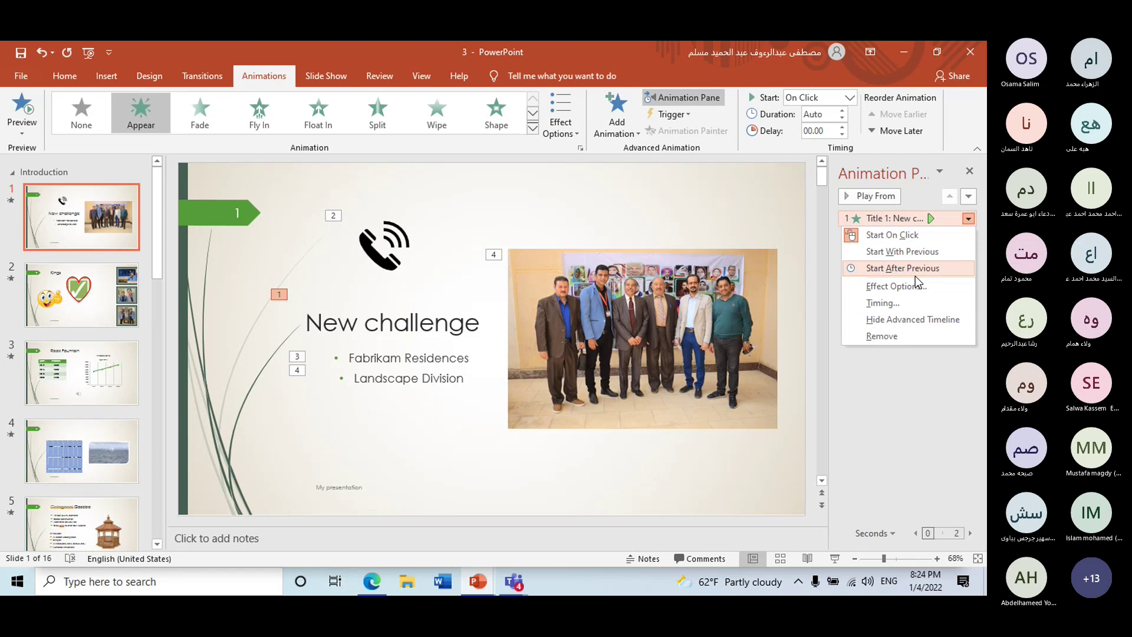
# - Choose Effect Options from the Title 1 menu to open the Appear dialog
pyautogui.click(900, 288)
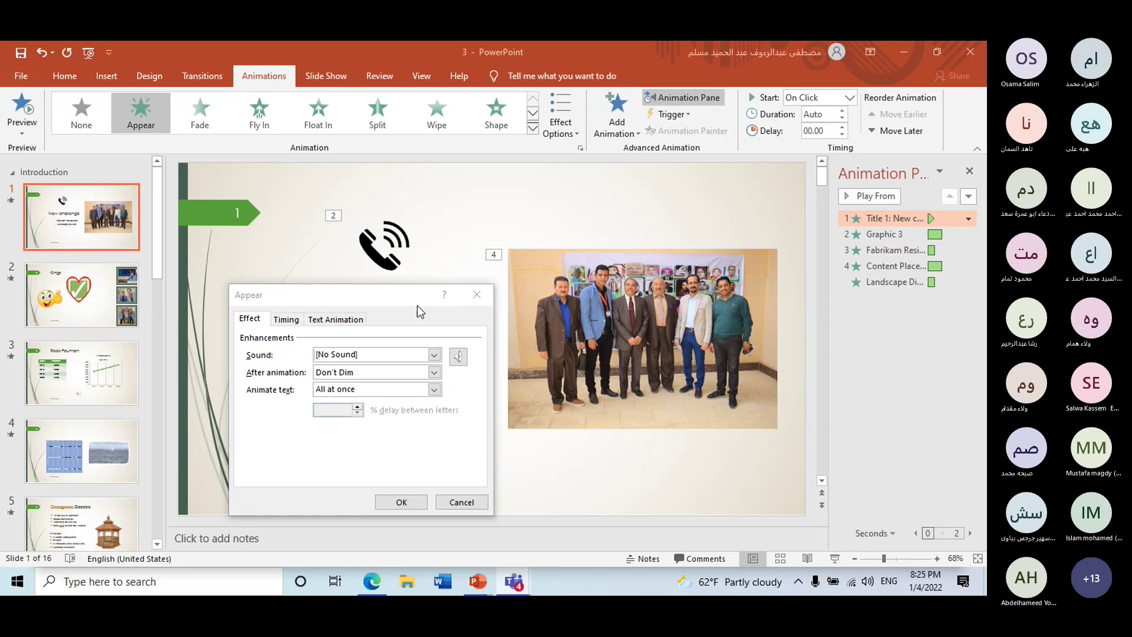
# - Move and close the Appear dialog, then reopen Effect Options for the title animation
pyautogui.moveTo(413, 305); pyautogui.dragTo(583, 226)
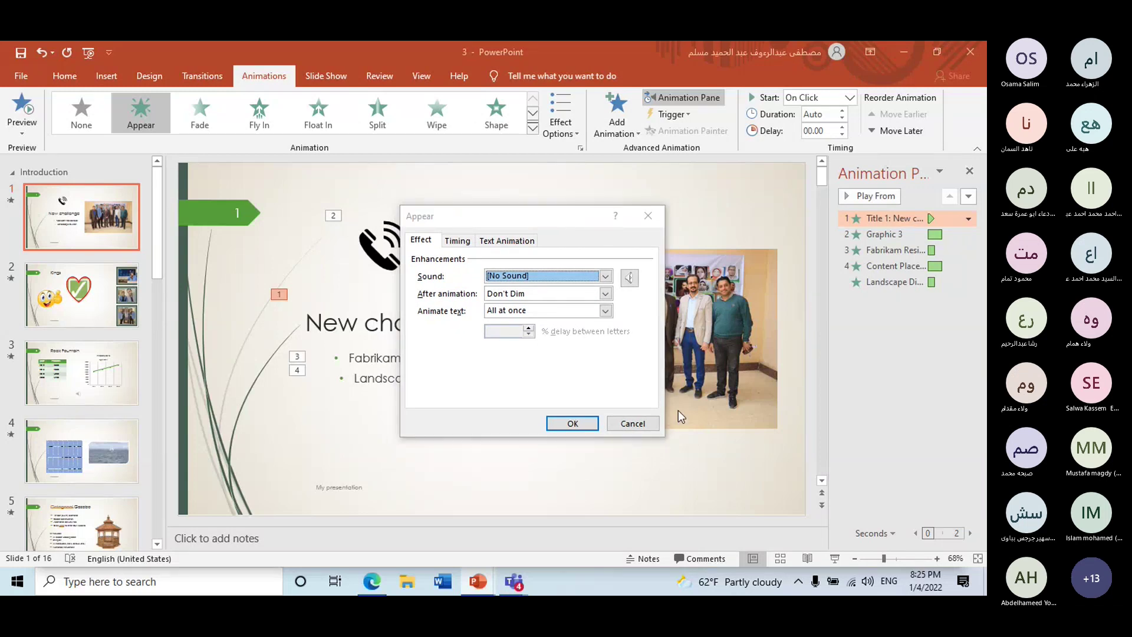
pyautogui.click(641, 424)
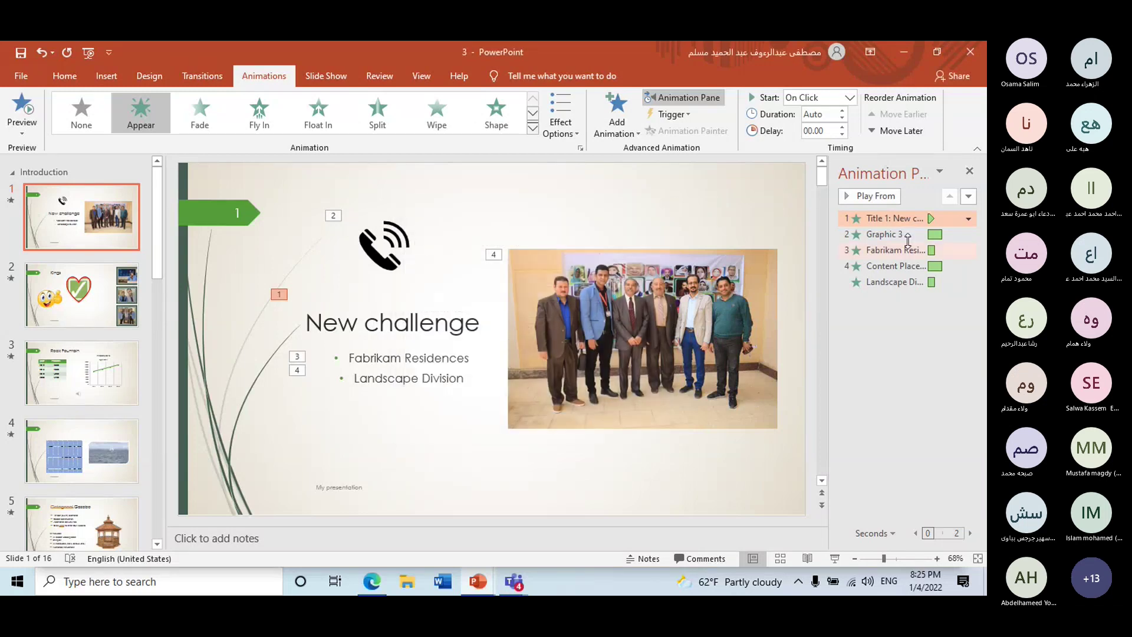
pyautogui.click(969, 219)
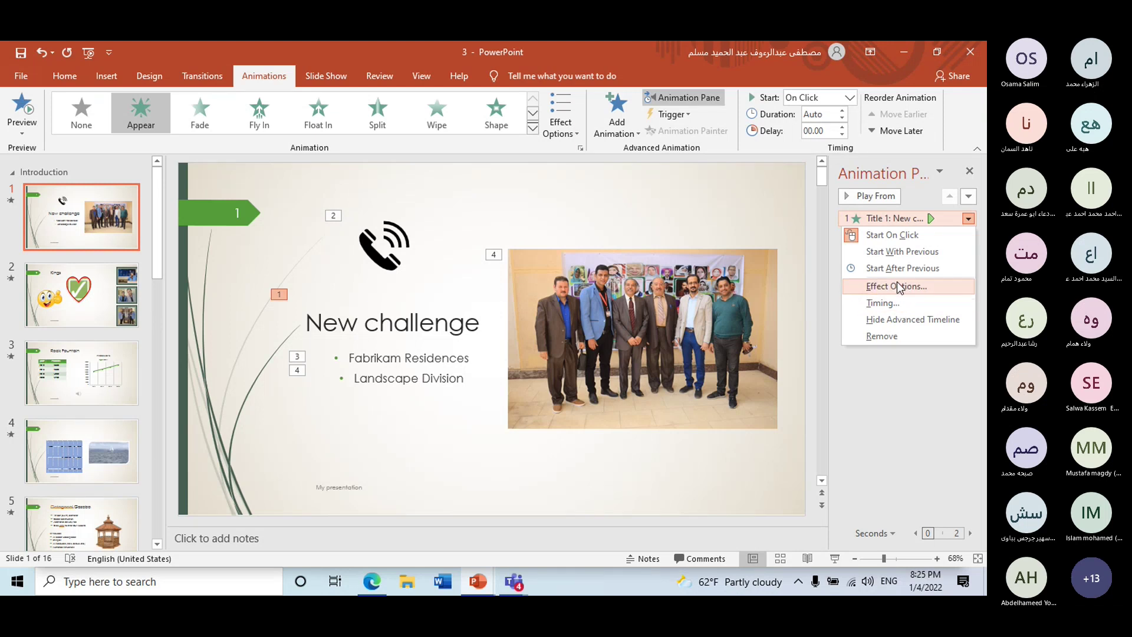
pyautogui.click(896, 286)
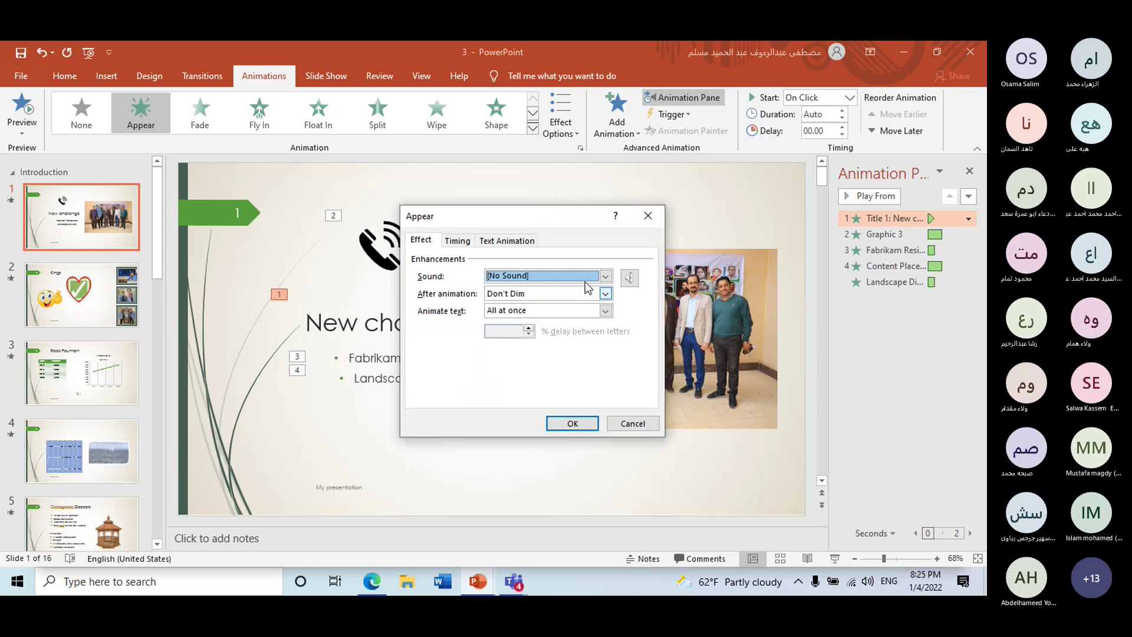
# - Check the Timing tab, then scroll through the Sound list on the Effect tab
pyautogui.click(464, 242)
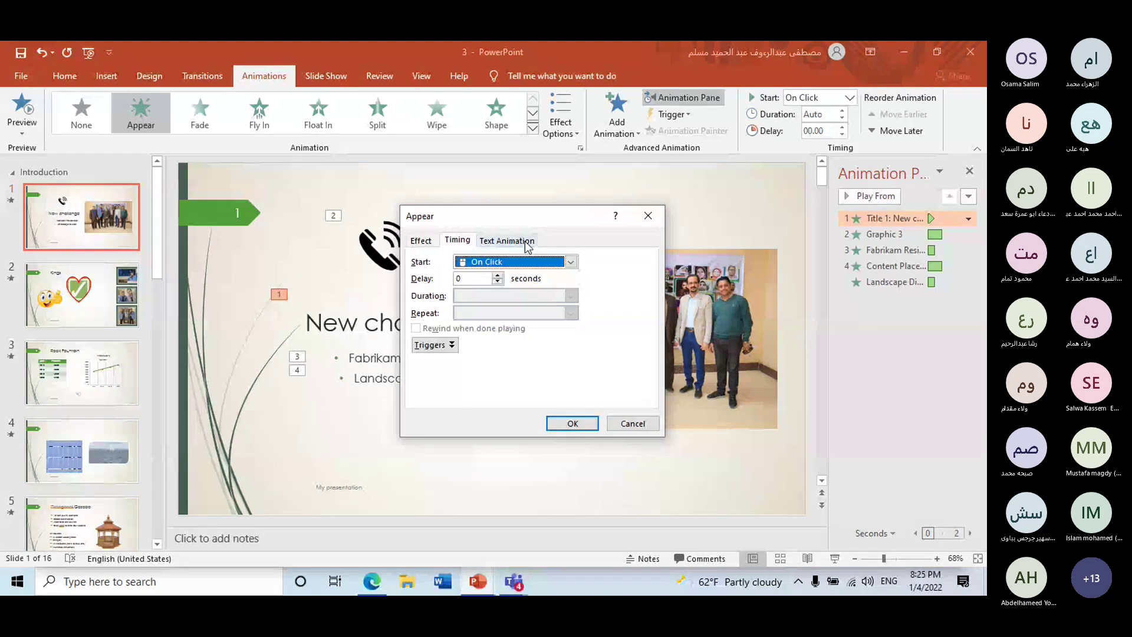
pyautogui.click(433, 240)
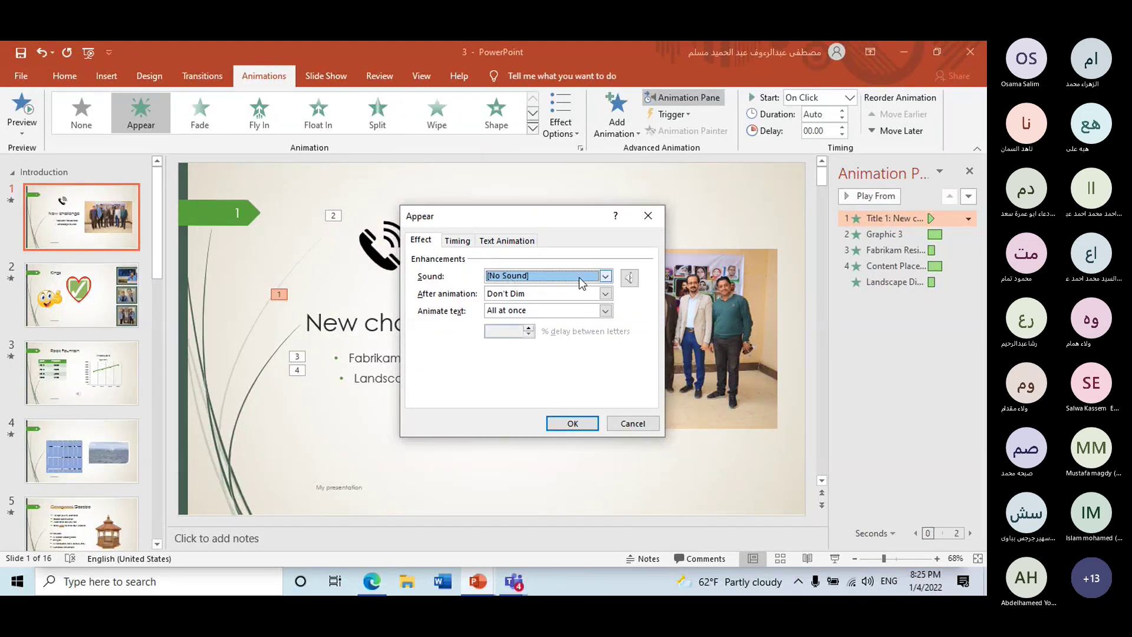
pyautogui.click(605, 277)
pyautogui.scroll(-2, 577, 307)
pyautogui.scroll(-2, 576, 306)
pyautogui.scroll(-2, 576, 307)
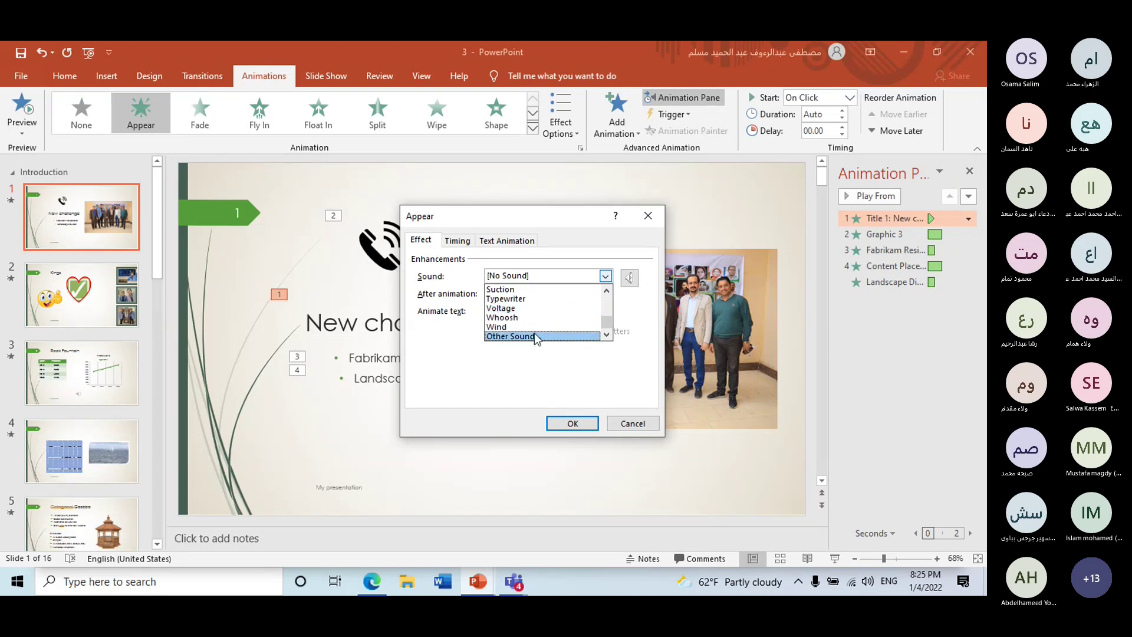
# - Choose a custom sound from file, move the Add Audio browser, and cancel without adding one
pyautogui.click(534, 335)
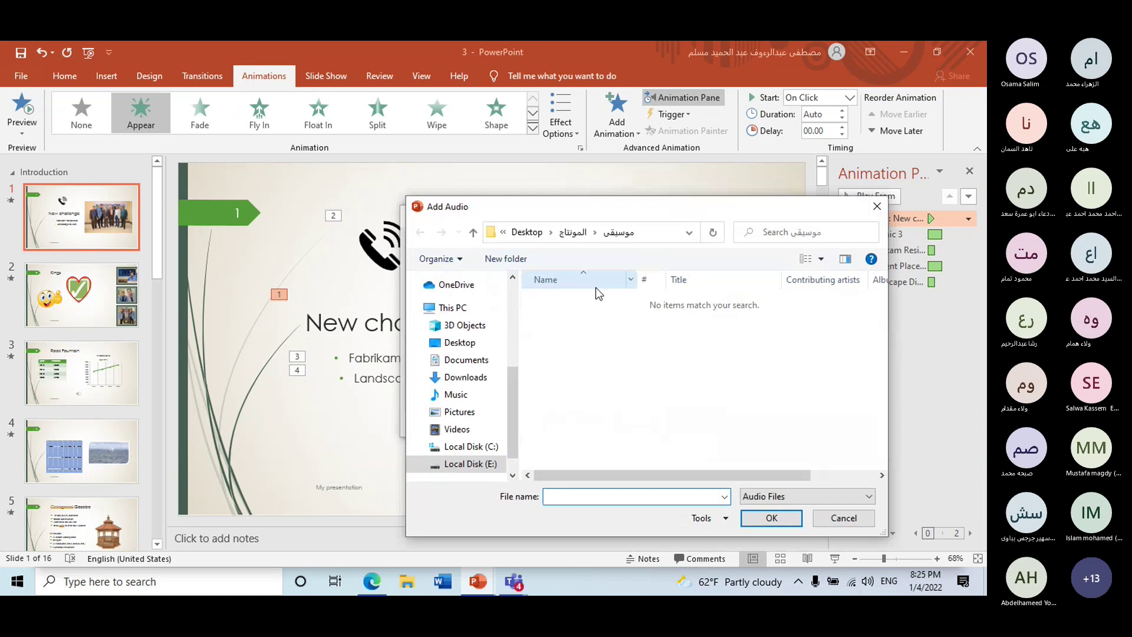
pyautogui.moveTo(720, 213); pyautogui.dragTo(656, 184)
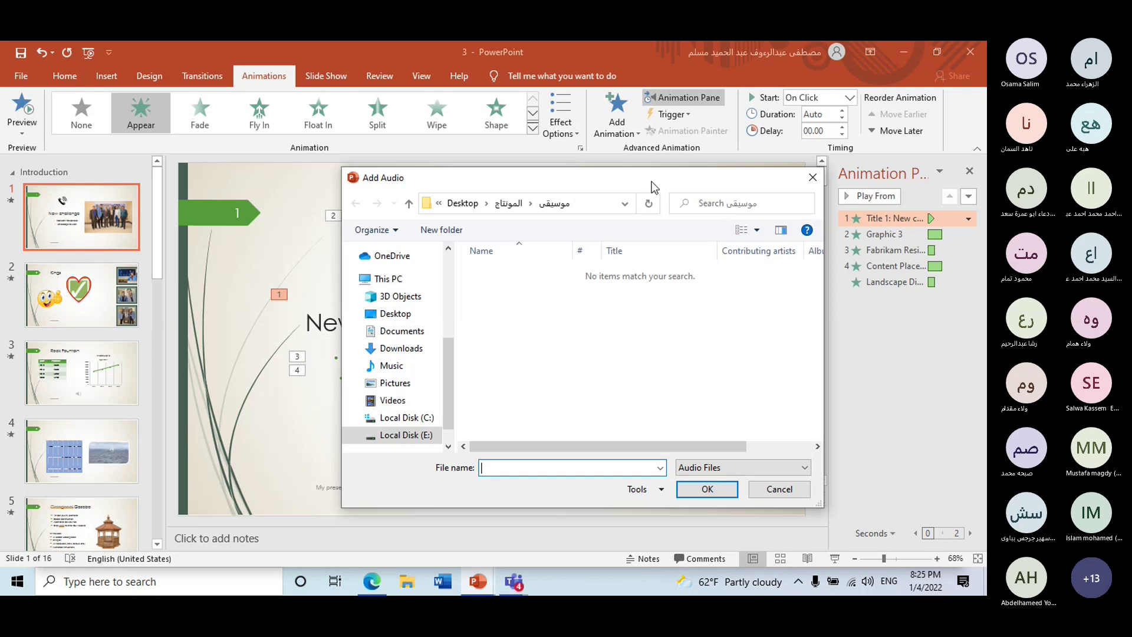
pyautogui.moveTo(656, 184); pyautogui.dragTo(598, 139)
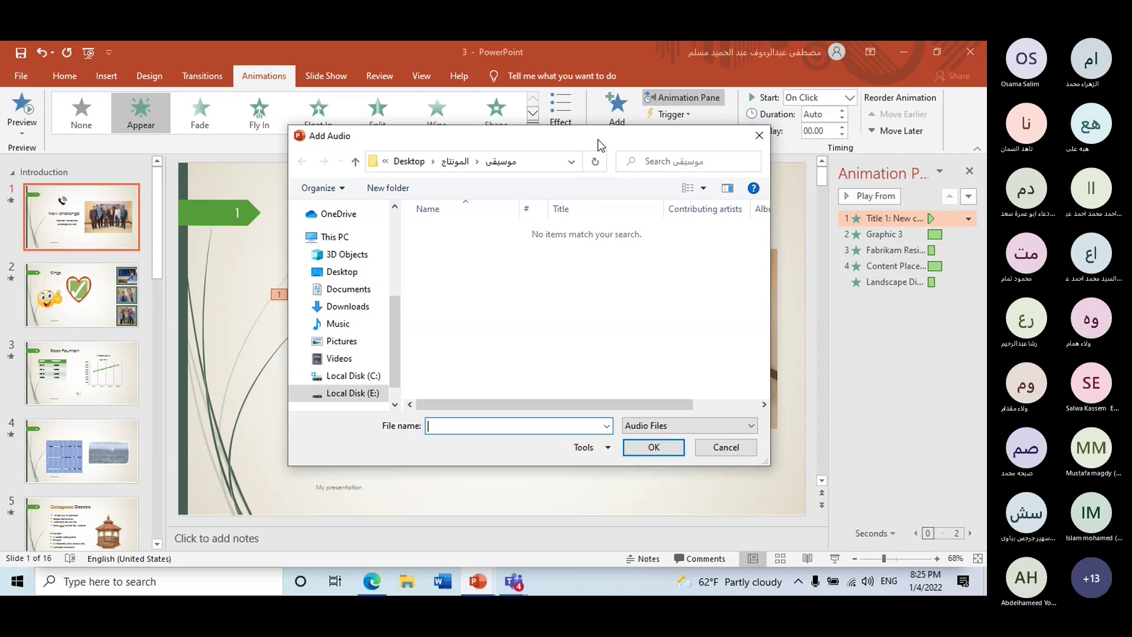
pyautogui.click(724, 448)
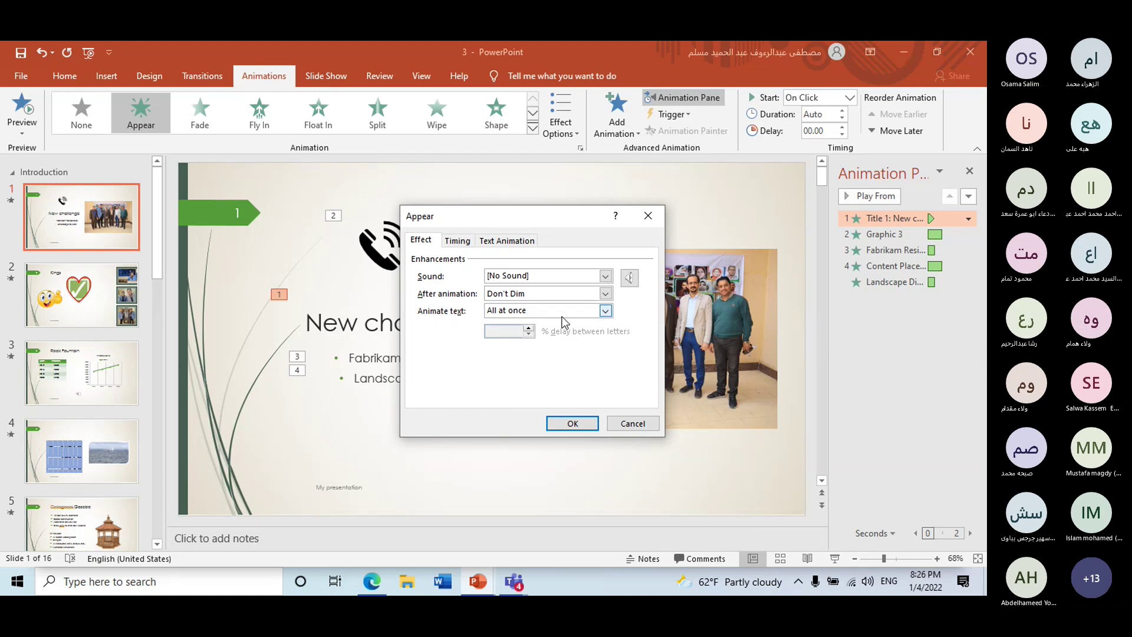
# - Leave Animate text at All at once, cancel the Appear dialog, and select the photo's animation
pyautogui.click(605, 311)
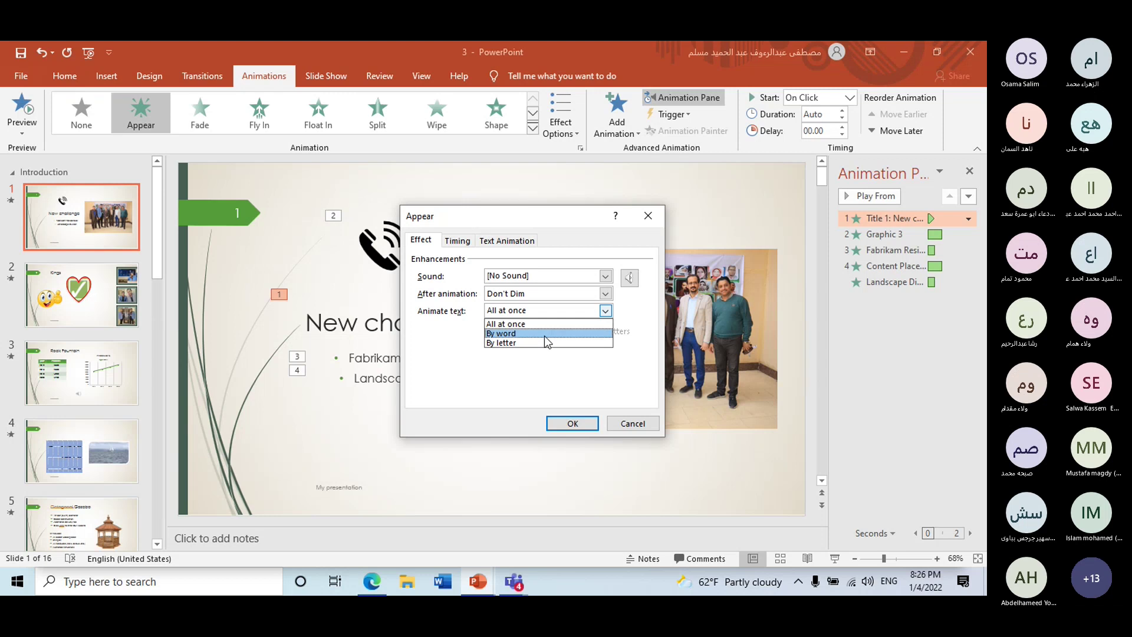
pyautogui.click(548, 377)
pyautogui.click(643, 424)
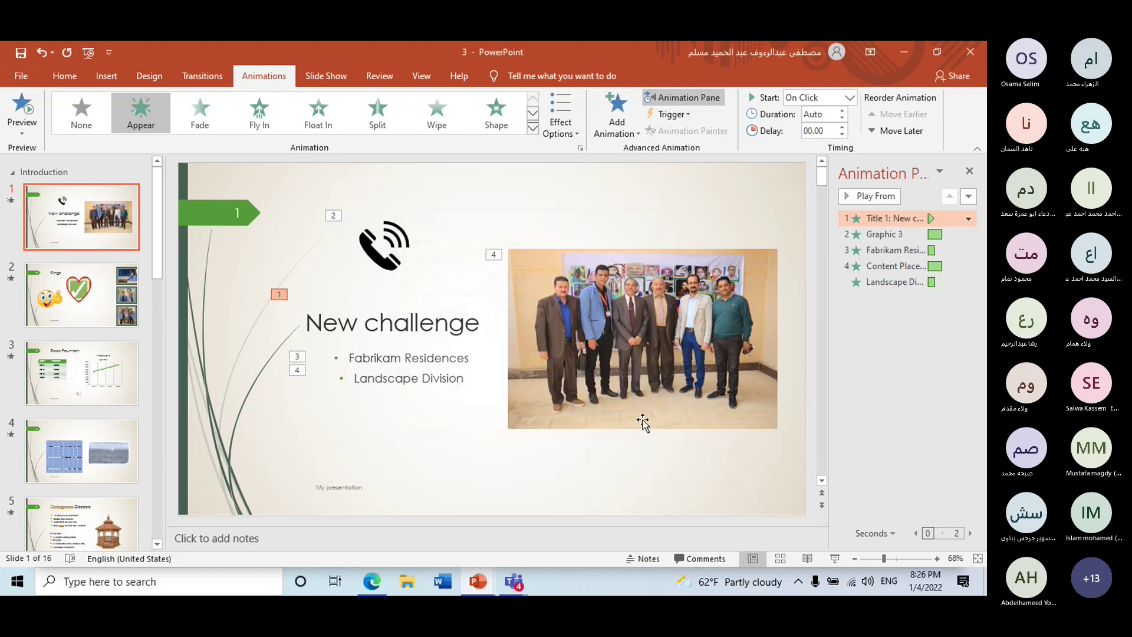
pyautogui.click(940, 267)
# - Review the photo's Zoom animation settings, keeping vanishing point at Slide Center, and cancel without changes
pyautogui.click(968, 268)
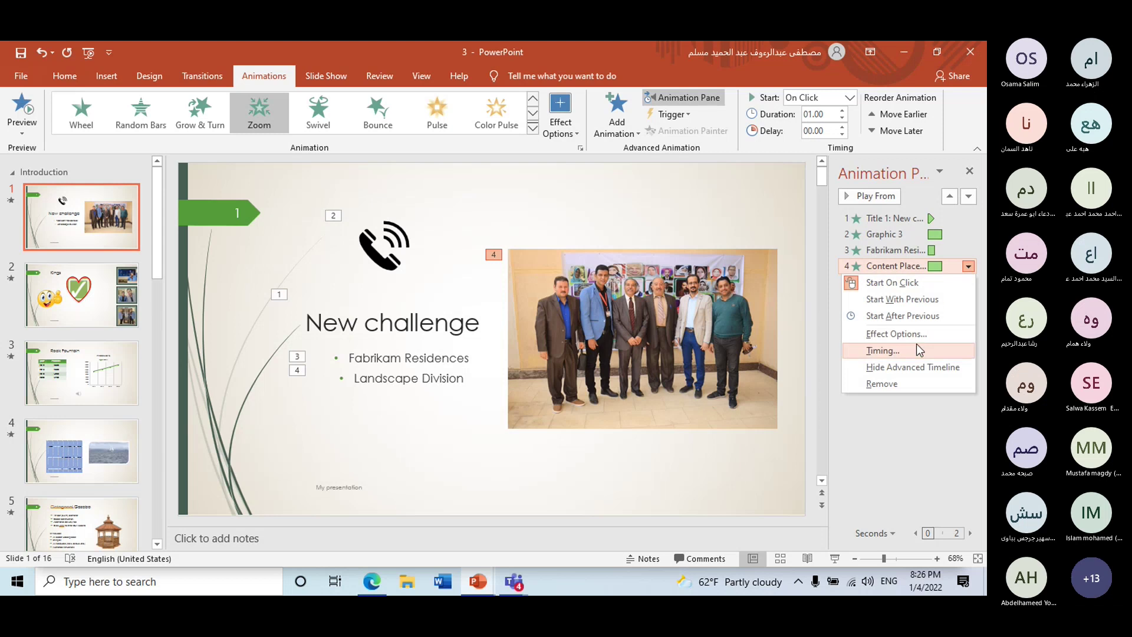
pyautogui.click(889, 334)
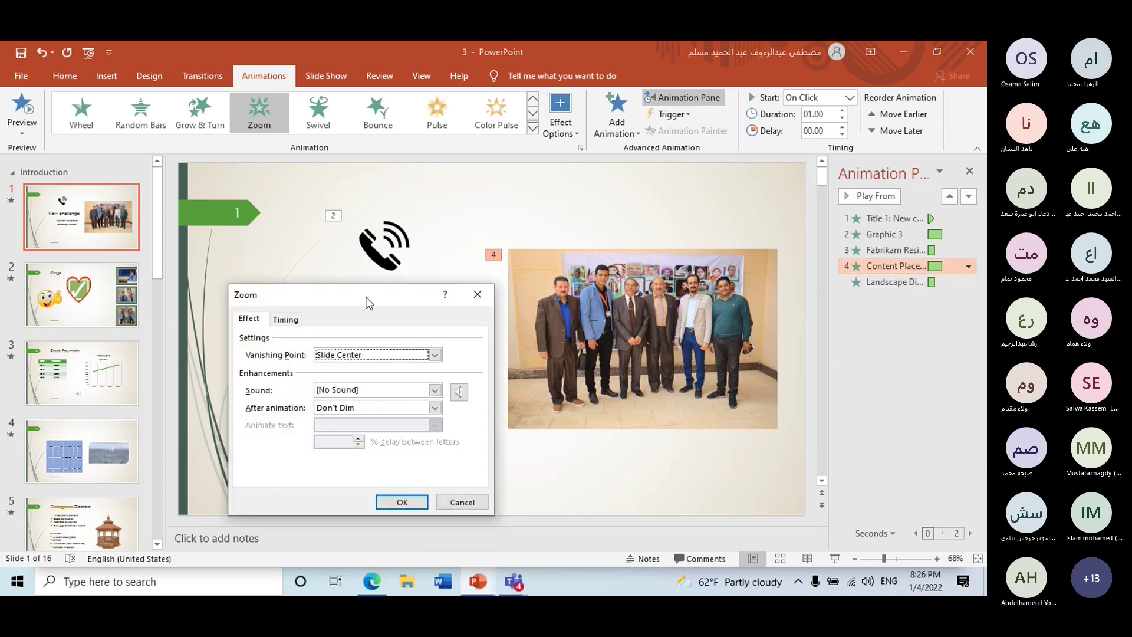
pyautogui.moveTo(359, 302); pyautogui.dragTo(418, 228)
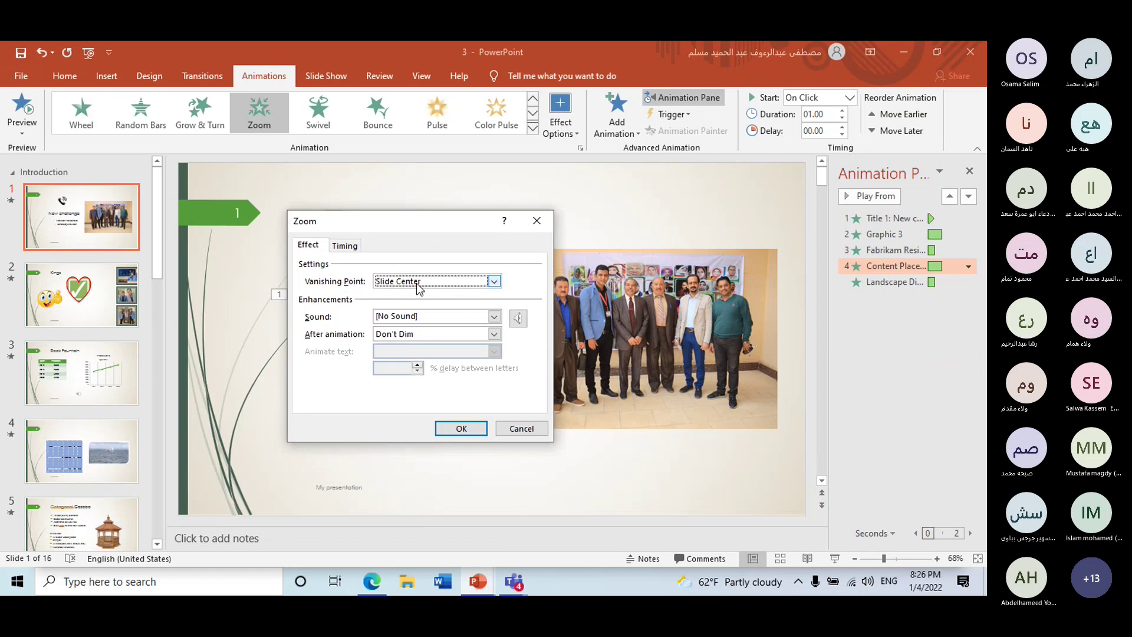
pyautogui.click(459, 284)
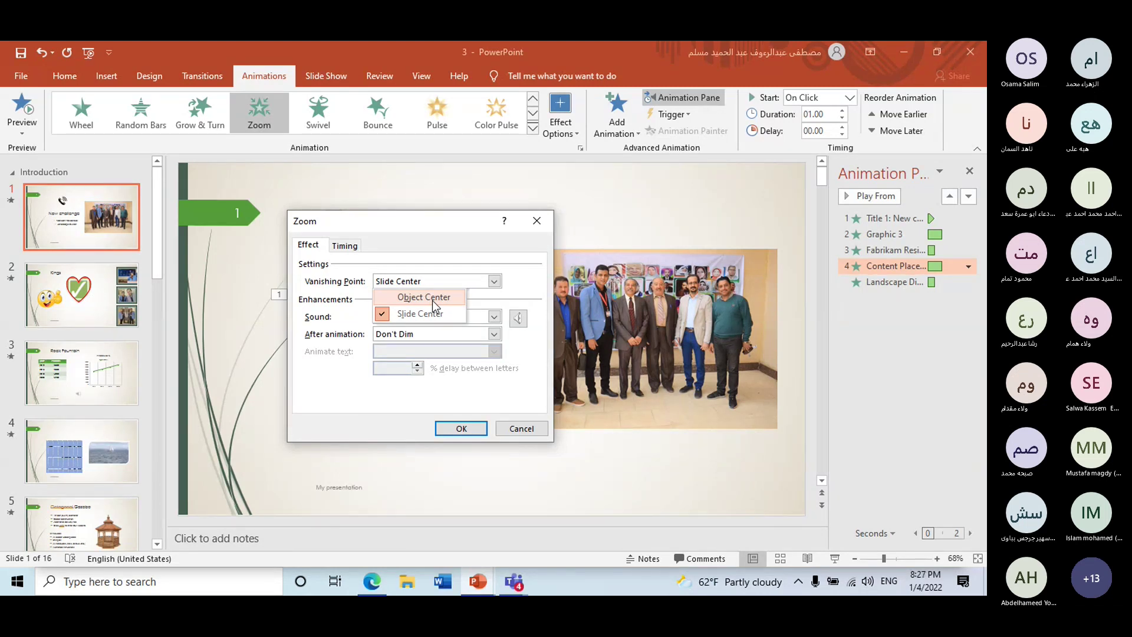
pyautogui.click(502, 294)
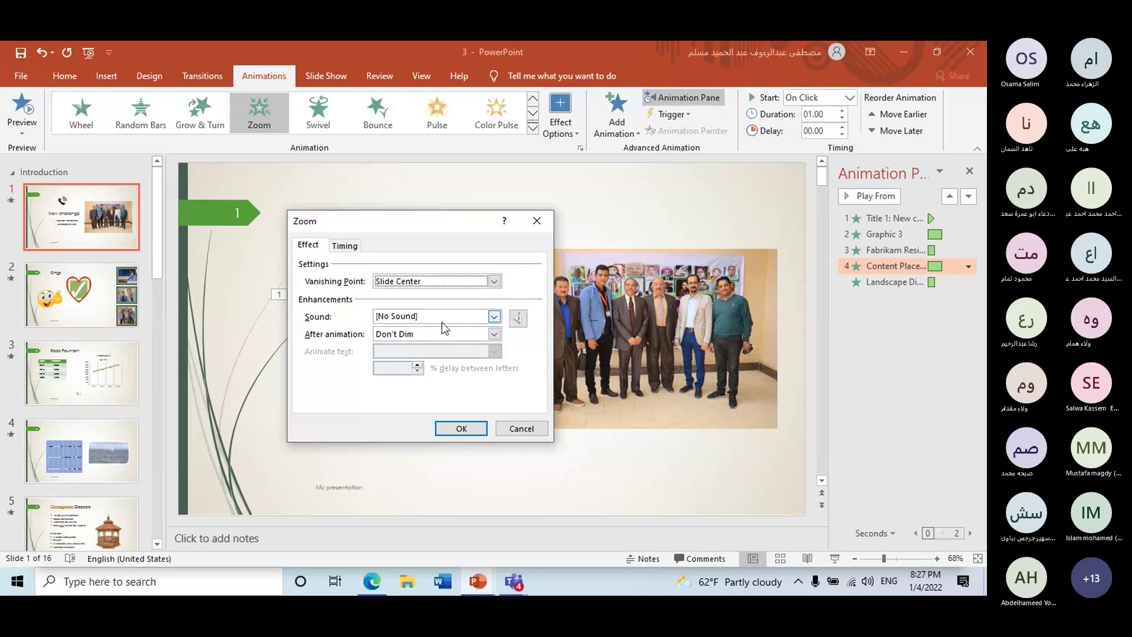
pyautogui.click(494, 319)
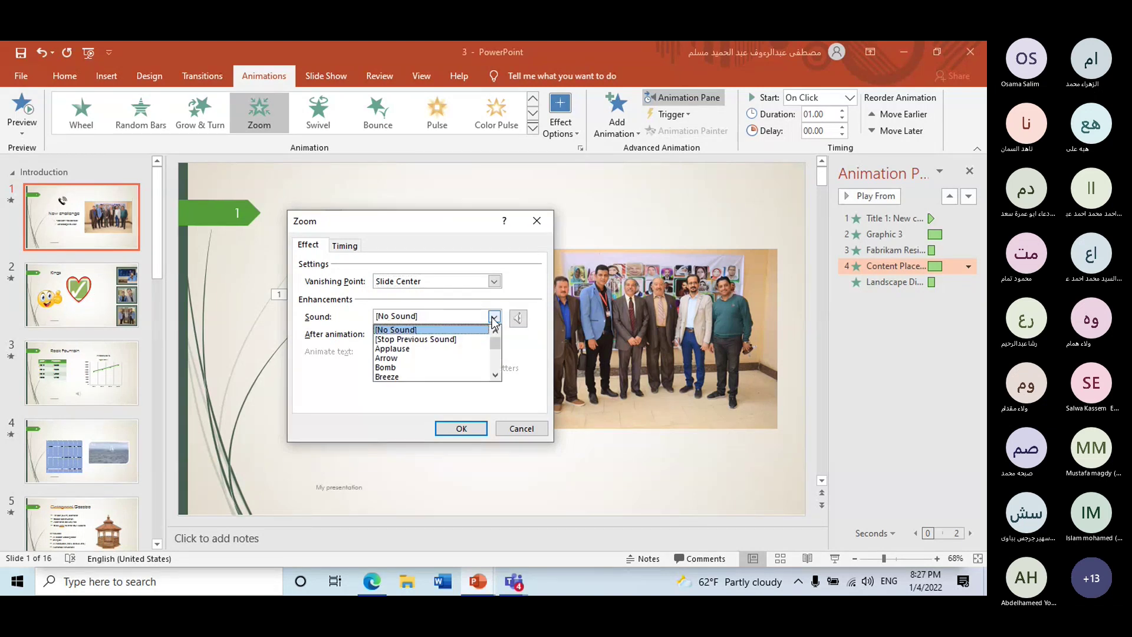
pyautogui.moveTo(330, 221); pyautogui.dragTo(374, 229)
pyautogui.click(388, 252)
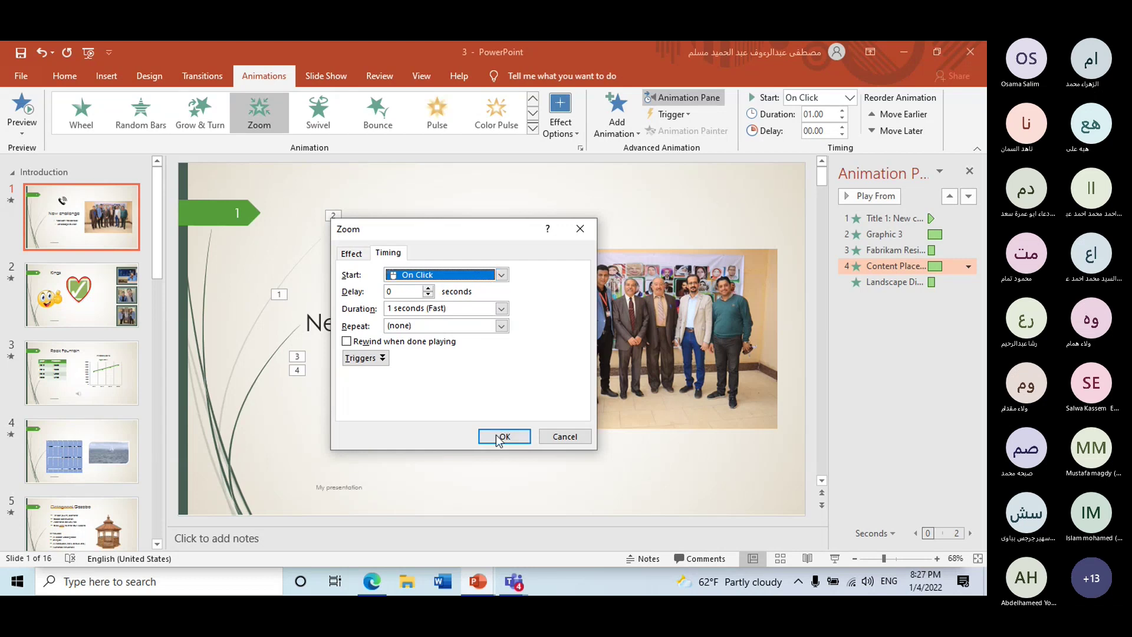
pyautogui.click(576, 439)
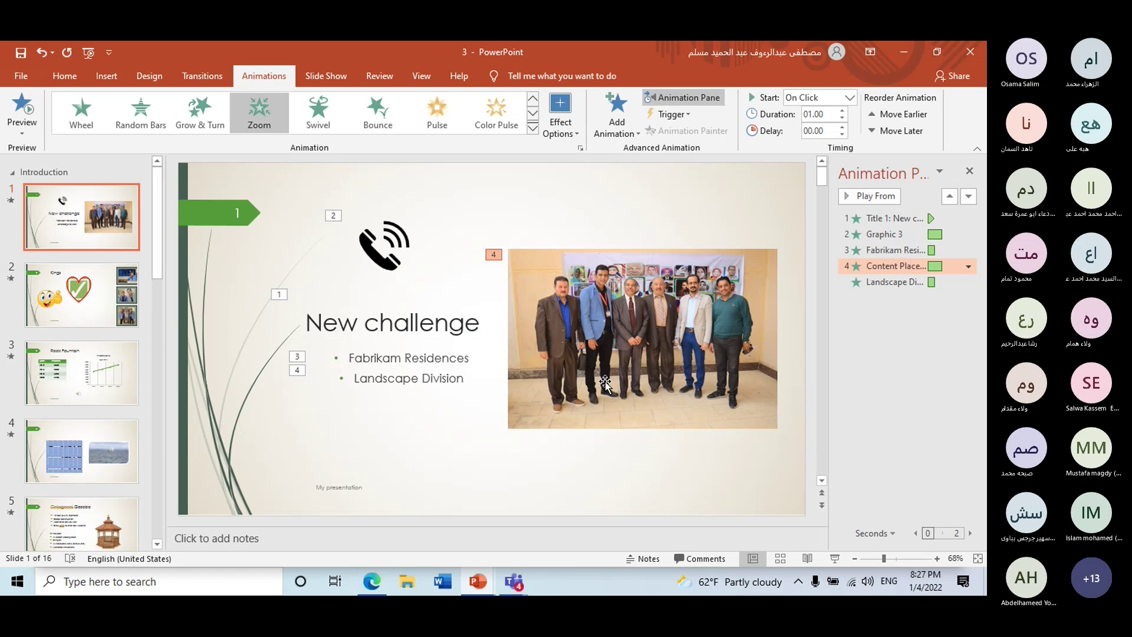
# - Reposition the Slide 1 photo beside the title, slightly higher than before
pyautogui.moveTo(518, 418); pyautogui.dragTo(459, 389)
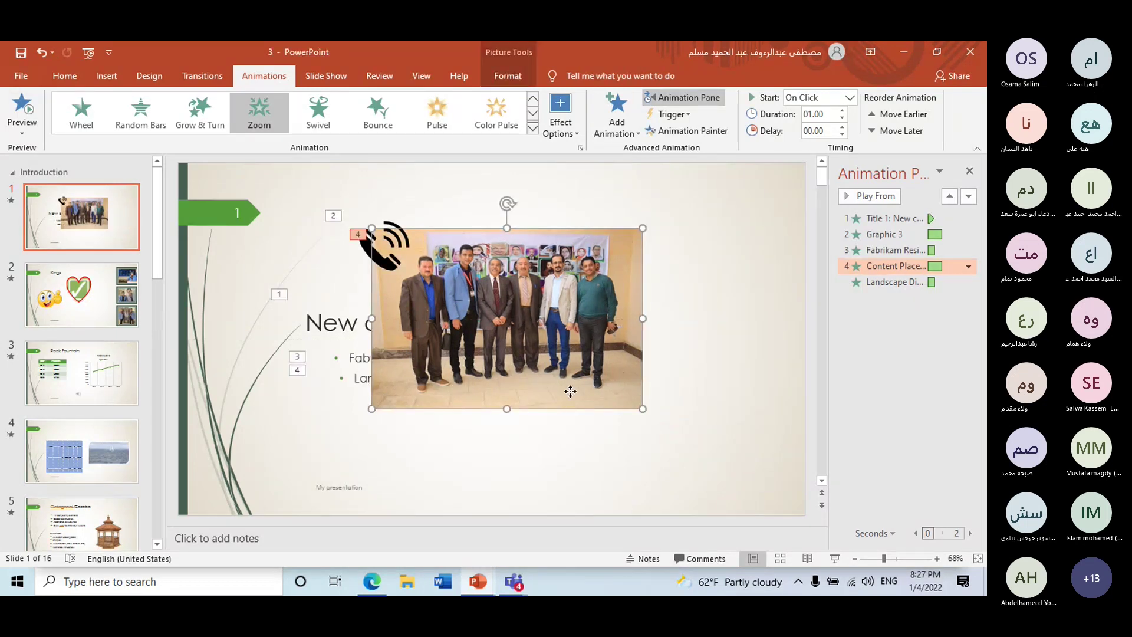
pyautogui.moveTo(552, 392); pyautogui.dragTo(687, 379)
pyautogui.click(661, 448)
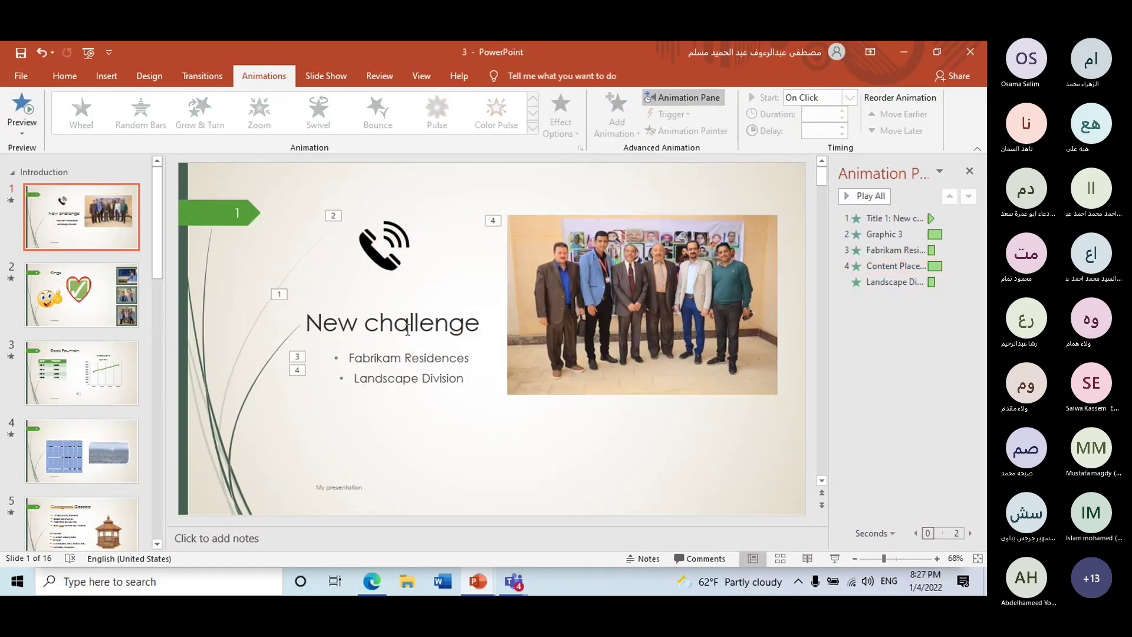
# - Check the phone graphic and bulleted text box, then go to the Kings slide
pyautogui.click(424, 242)
pyautogui.press('Escape')
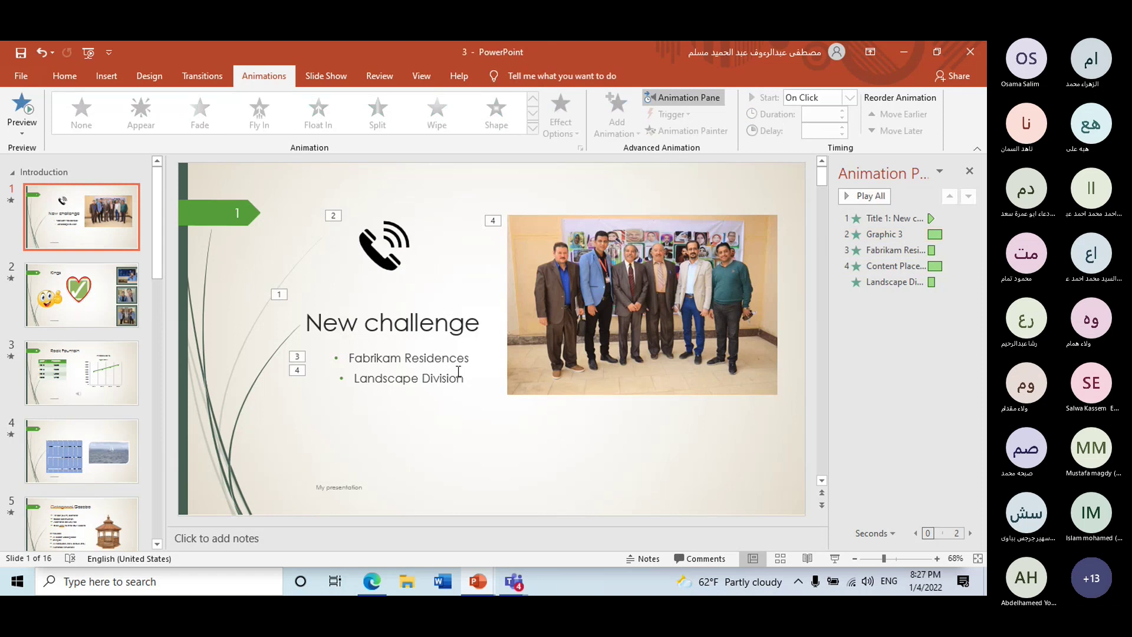
pyautogui.click(459, 371)
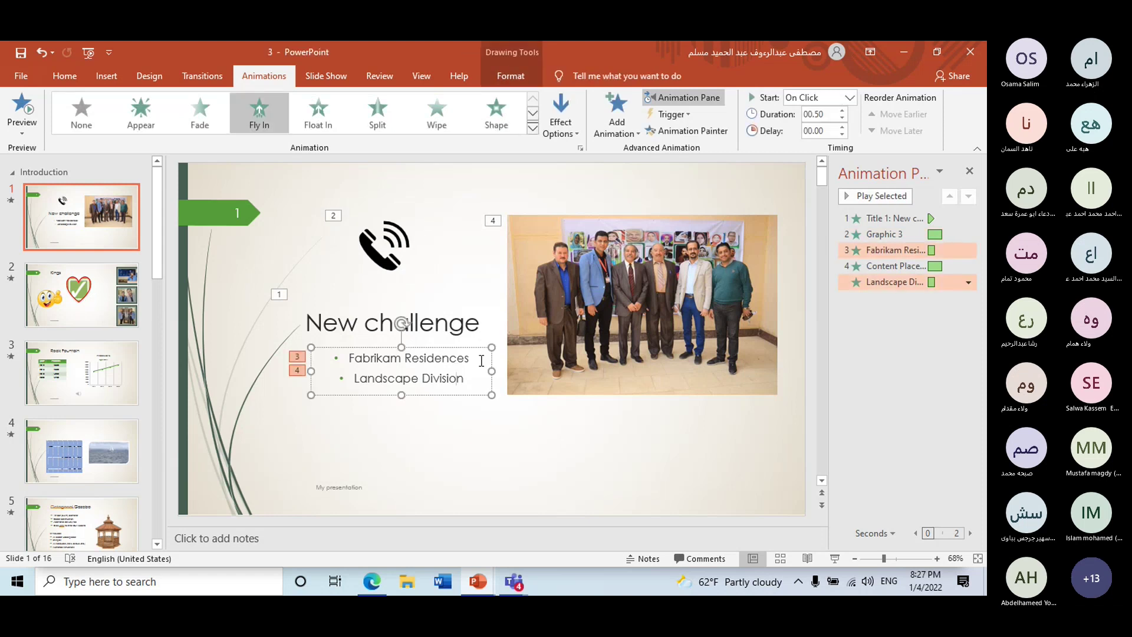
pyautogui.click(132, 315)
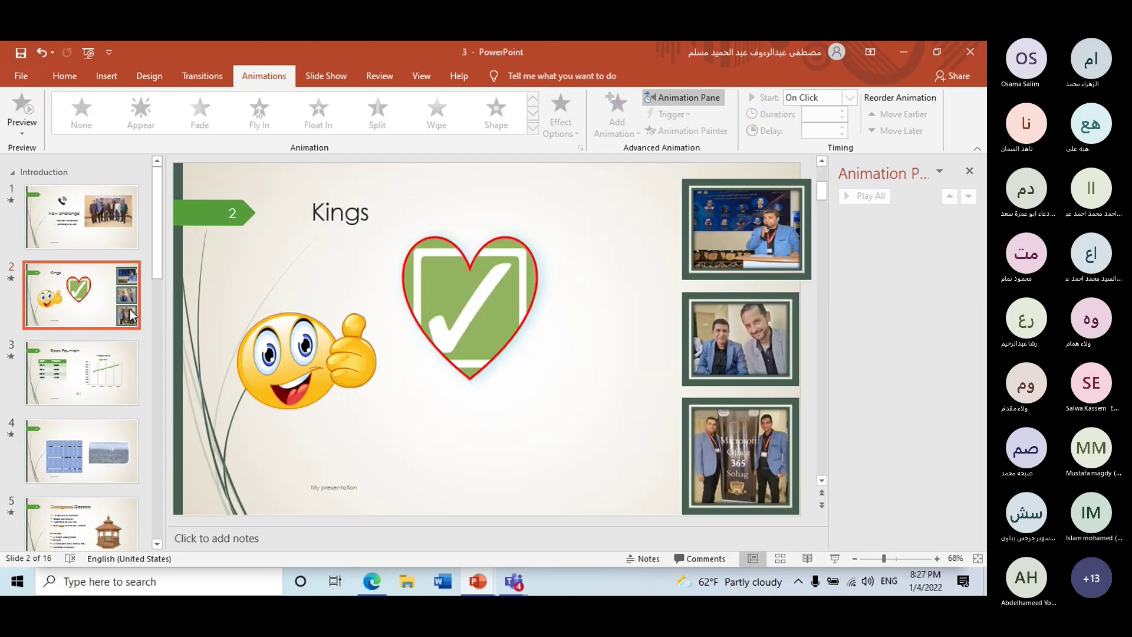
# - Select the heart picture and expand the full animation effects gallery down to Motion Paths
pyautogui.click(435, 296)
pyautogui.click(532, 127)
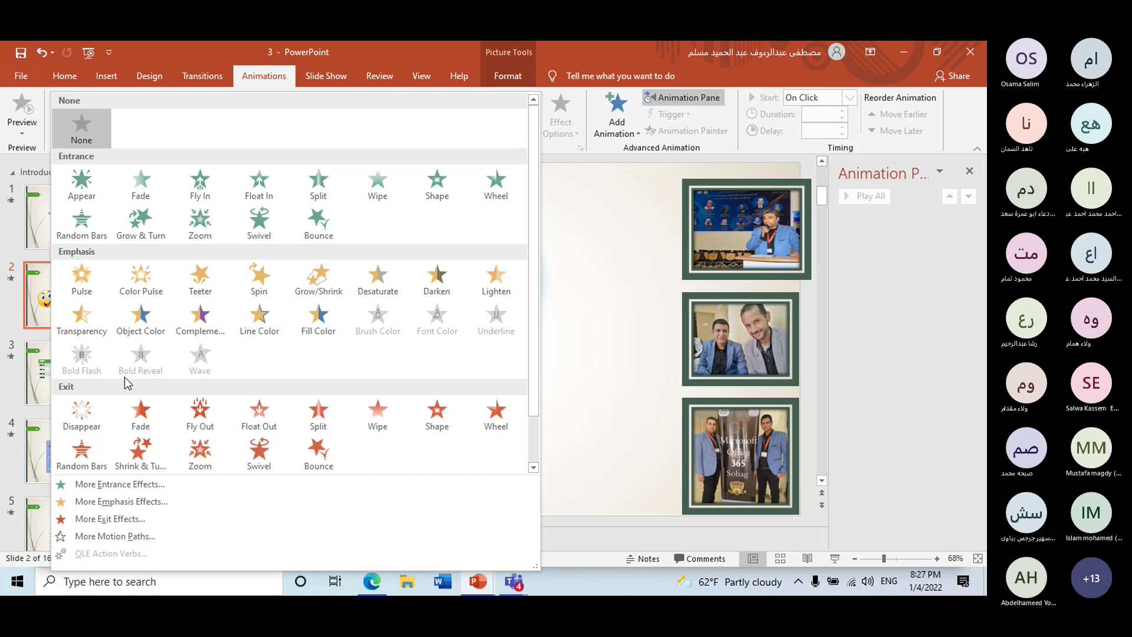
pyautogui.scroll(-1, 343, 426)
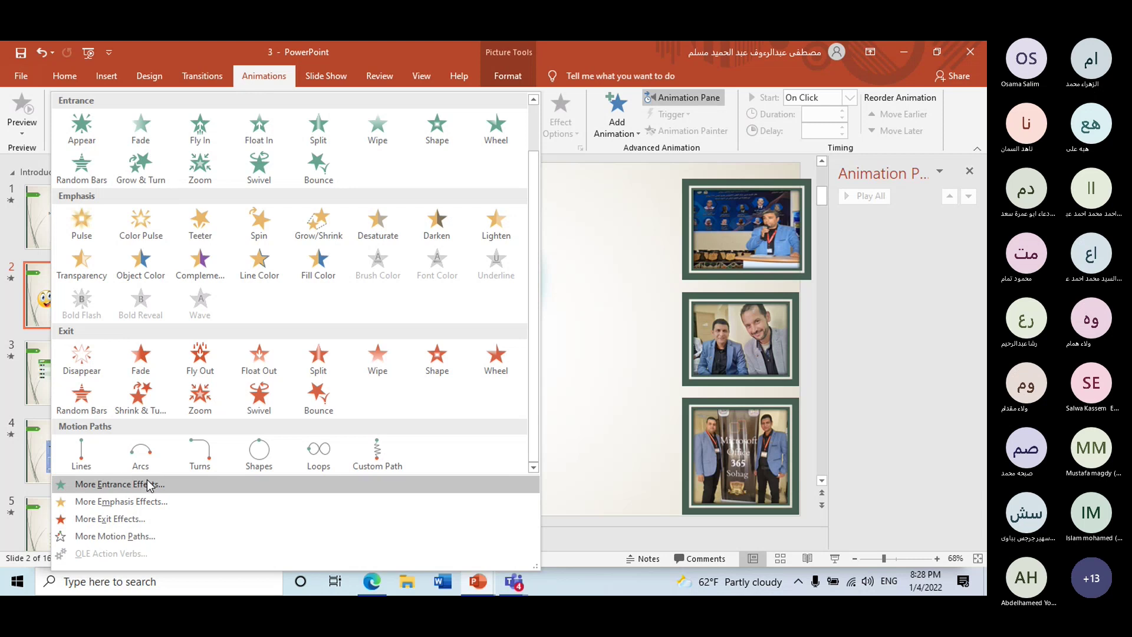
# - Open the More Motion Paths window, move it aside to reveal the heart, then close it
pyautogui.click(137, 536)
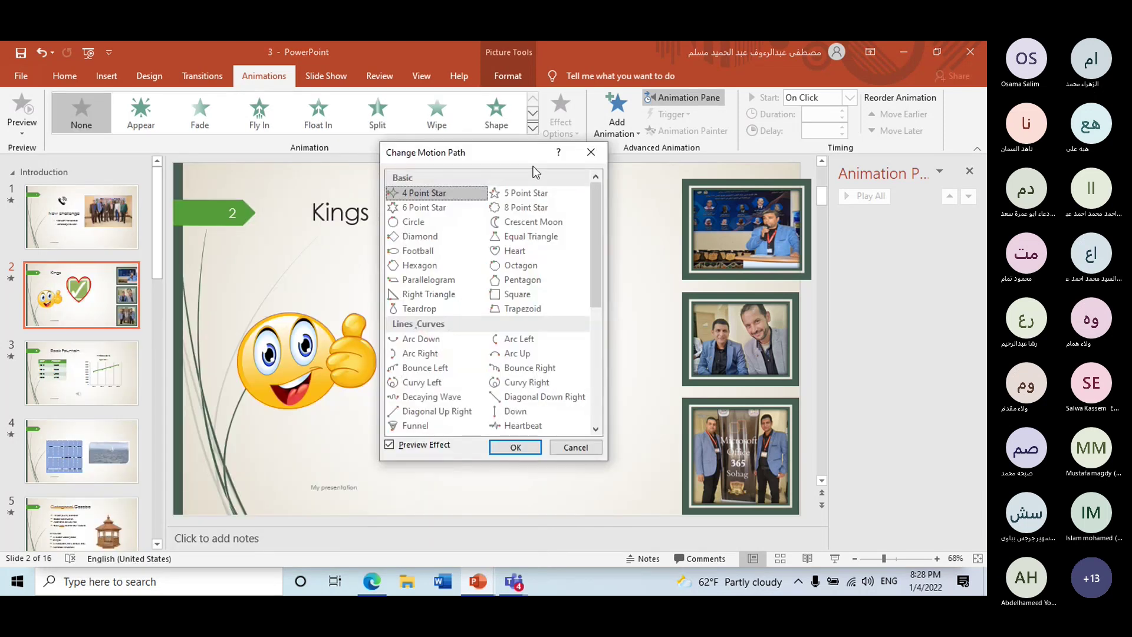
pyautogui.moveTo(527, 164); pyautogui.dragTo(838, 145)
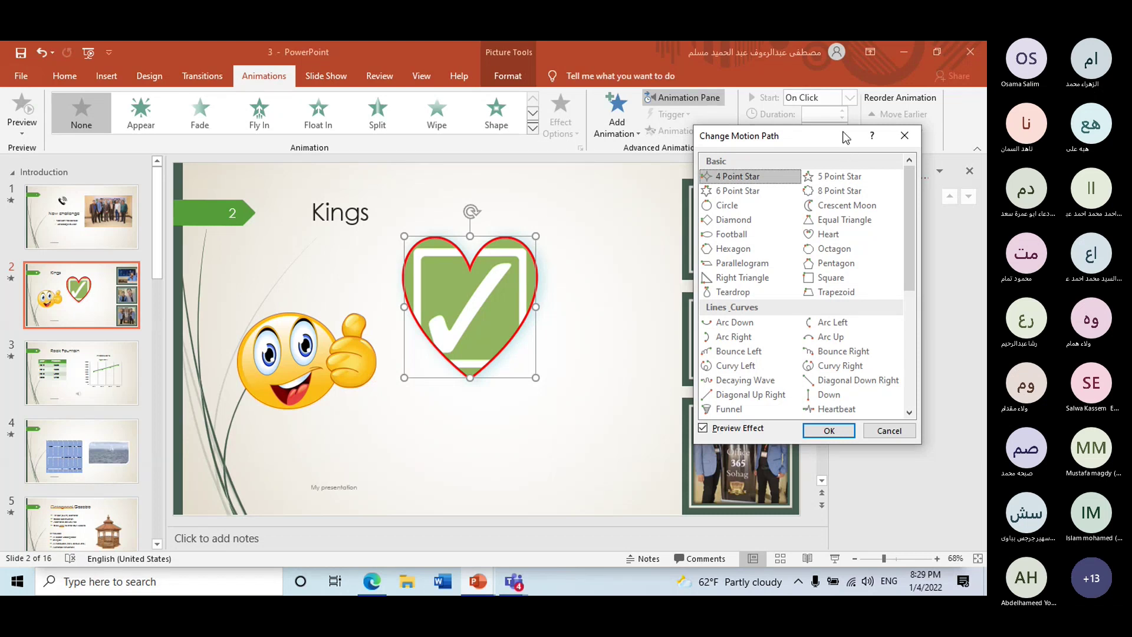
pyautogui.moveTo(840, 137); pyautogui.dragTo(828, 126)
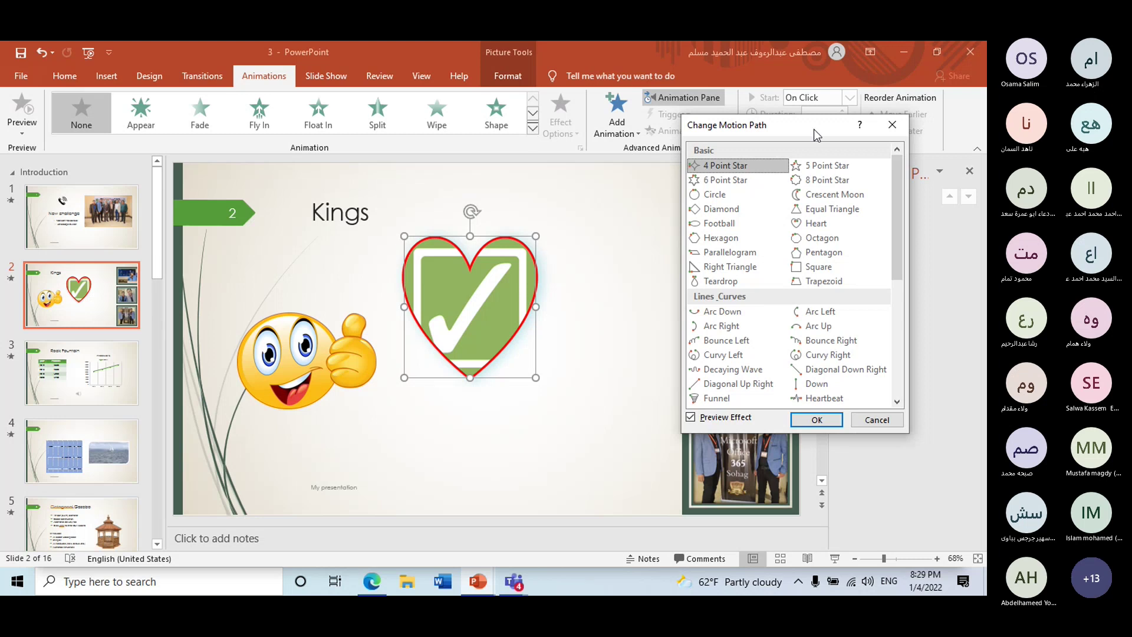
pyautogui.moveTo(814, 130); pyautogui.dragTo(807, 105)
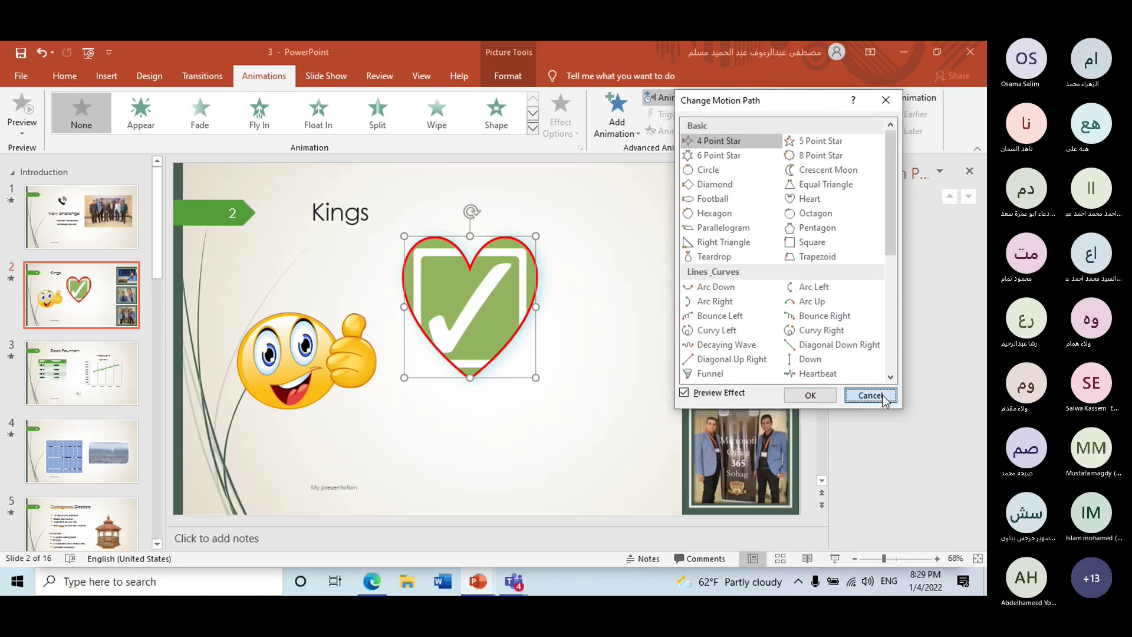
pyautogui.click(870, 395)
# - Preview Heart, Circle, Arc Left and Arc Up paths, then apply the Down motion path to the heart
pyautogui.click(533, 128)
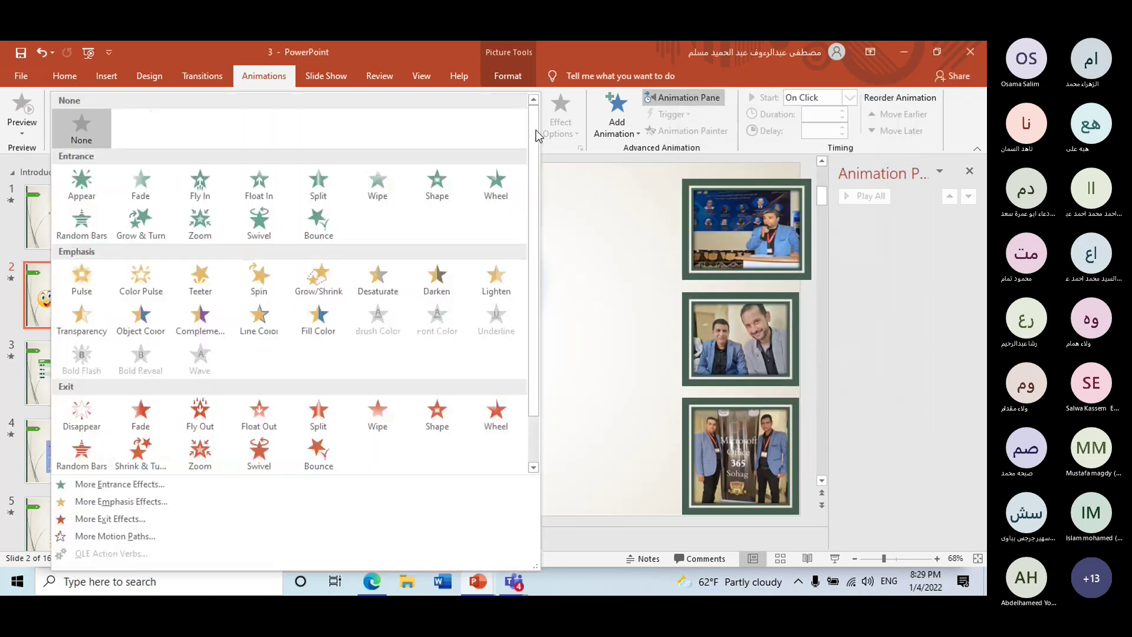
pyautogui.click(162, 534)
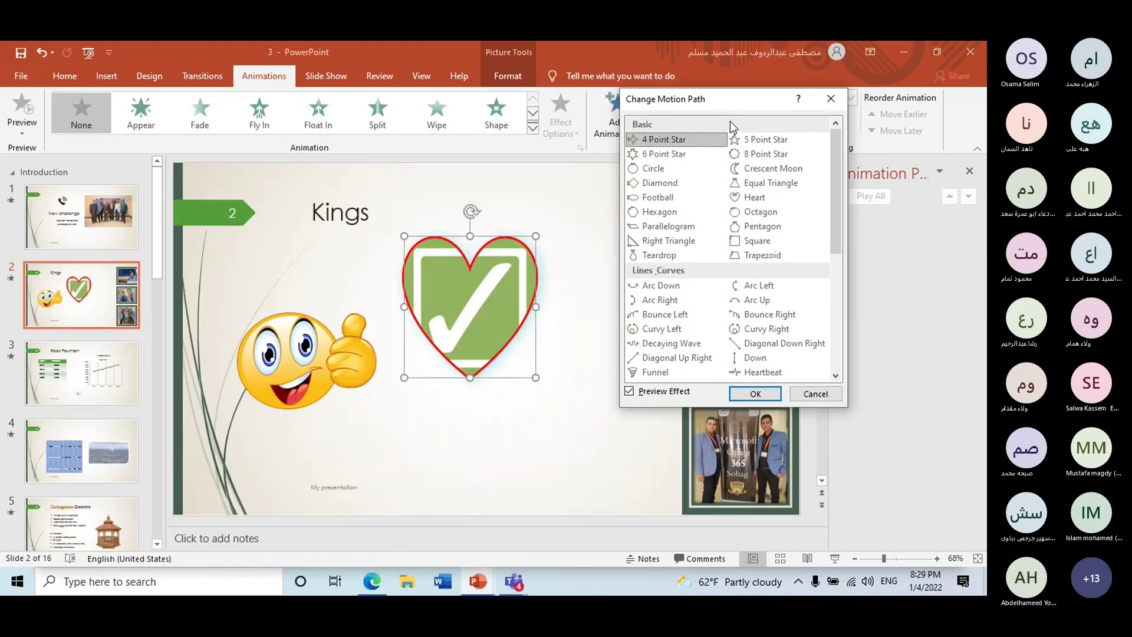
pyautogui.click(765, 197)
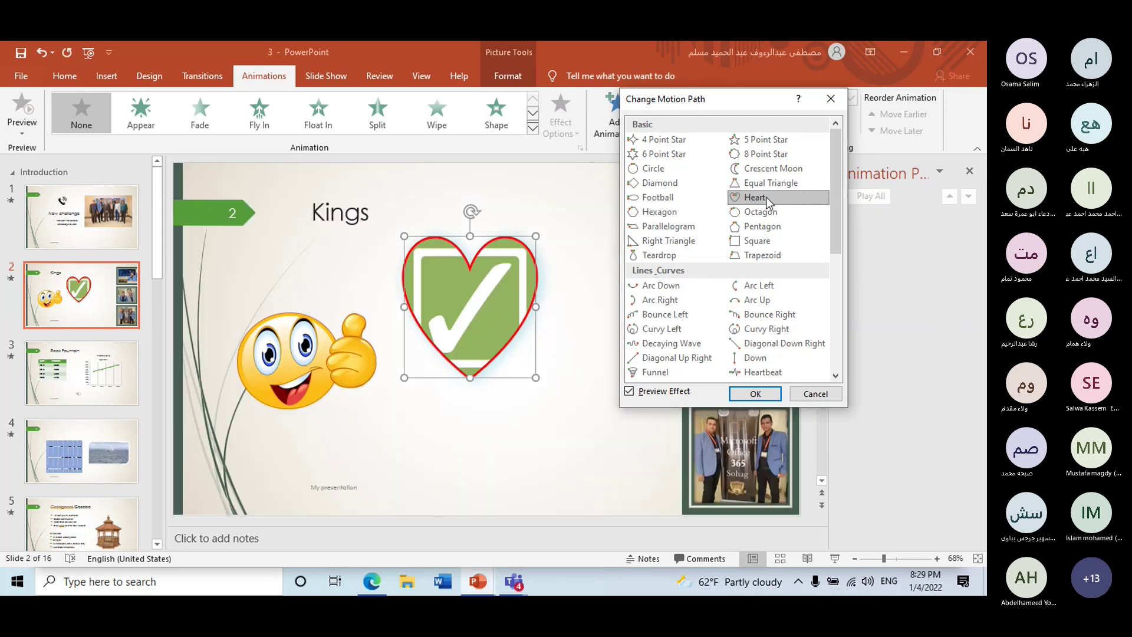
pyautogui.click(678, 172)
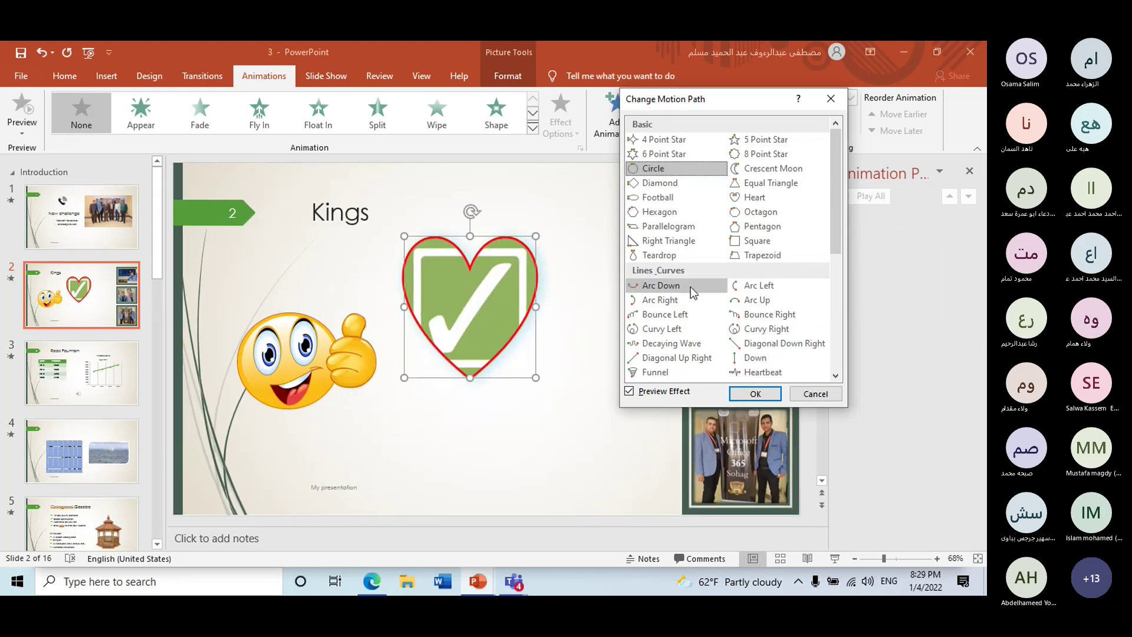
pyautogui.click(747, 289)
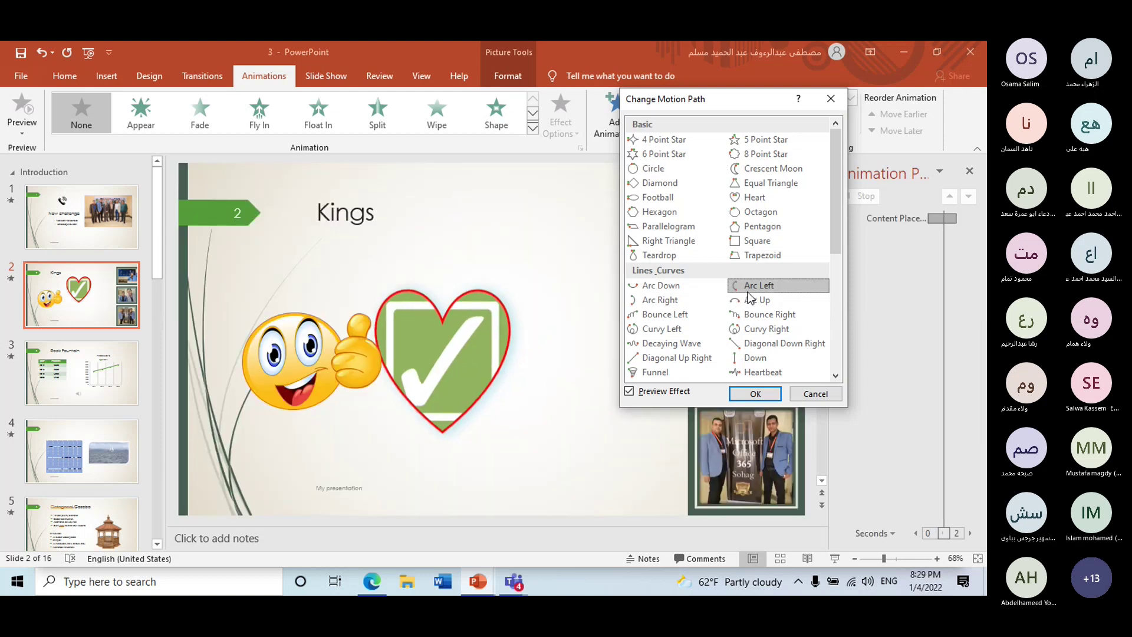
pyautogui.click(758, 302)
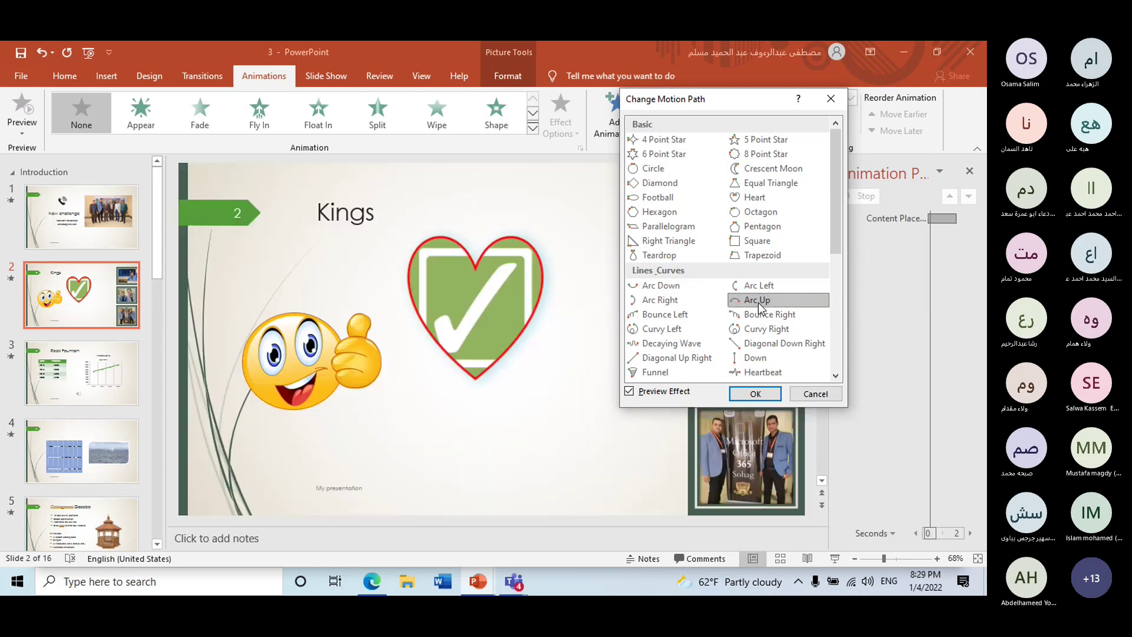
pyautogui.click(758, 356)
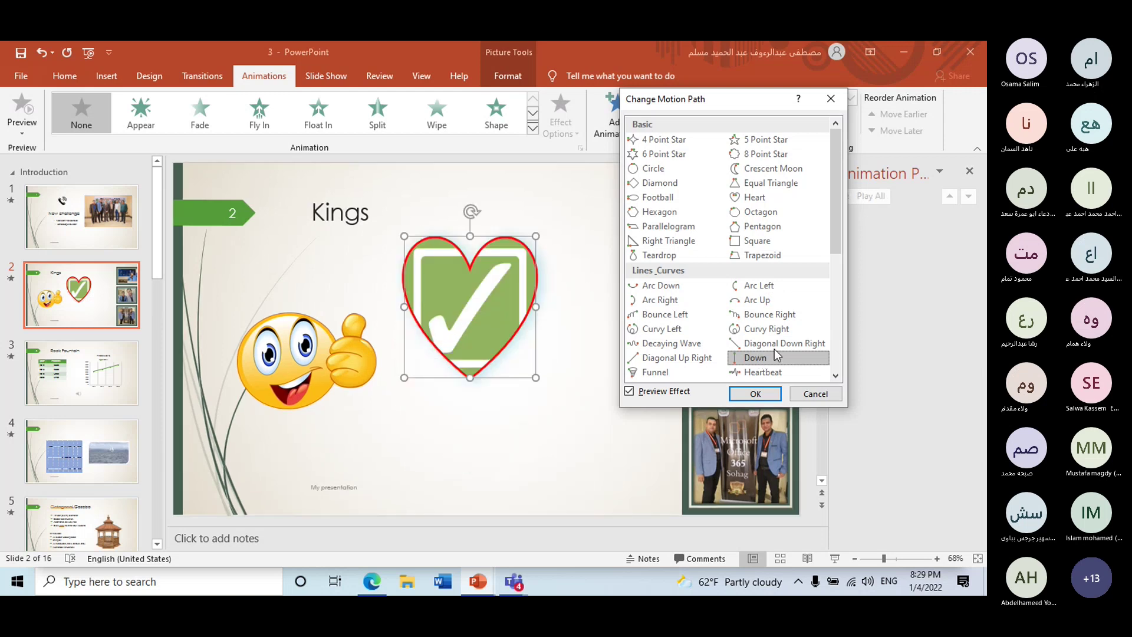
pyautogui.click(755, 394)
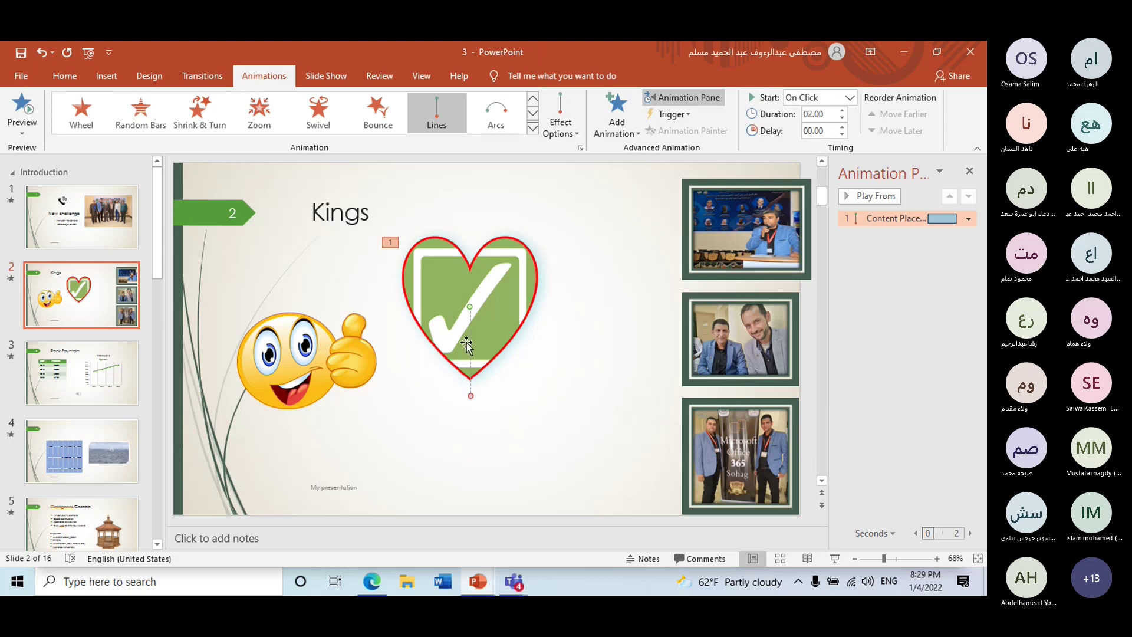
pyautogui.click(344, 361)
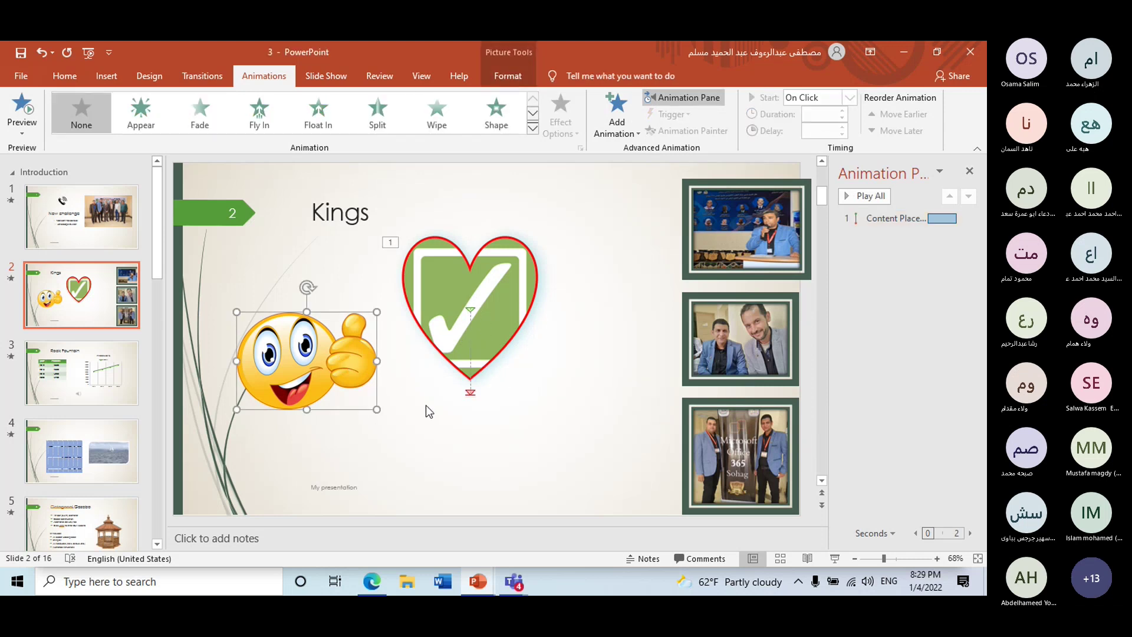
pyautogui.click(533, 128)
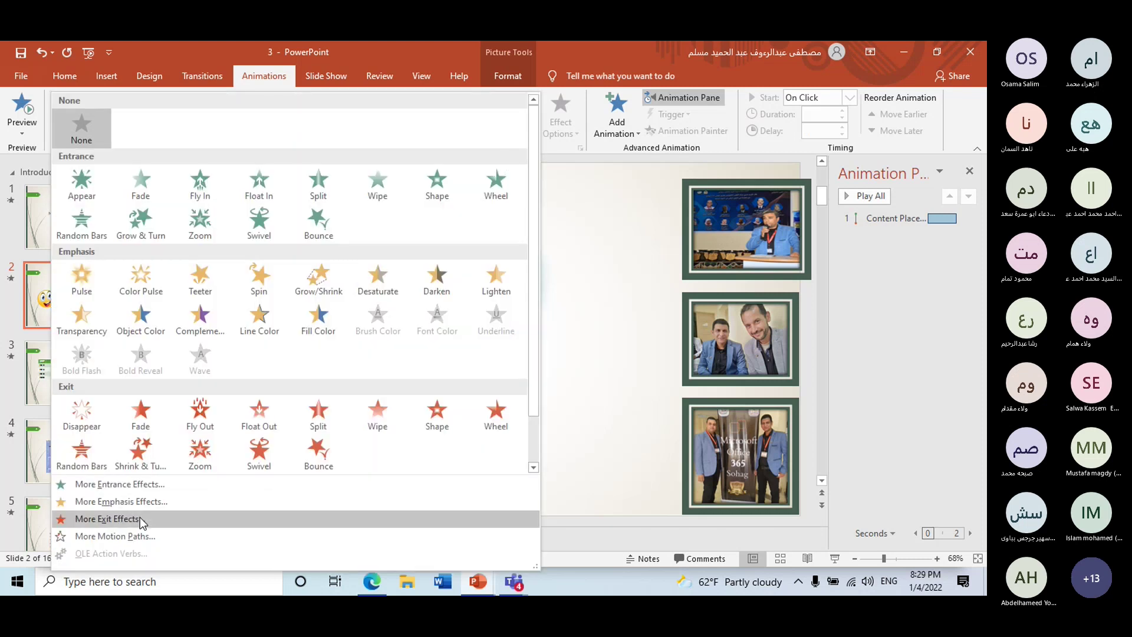
pyautogui.click(143, 535)
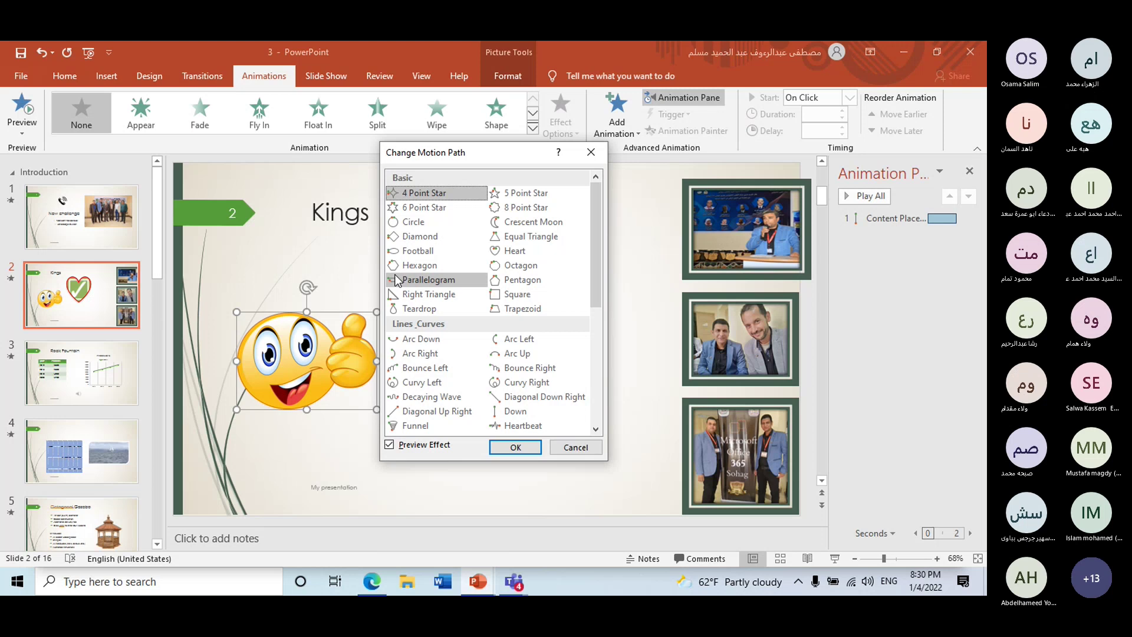
pyautogui.scroll(-2, 453, 318)
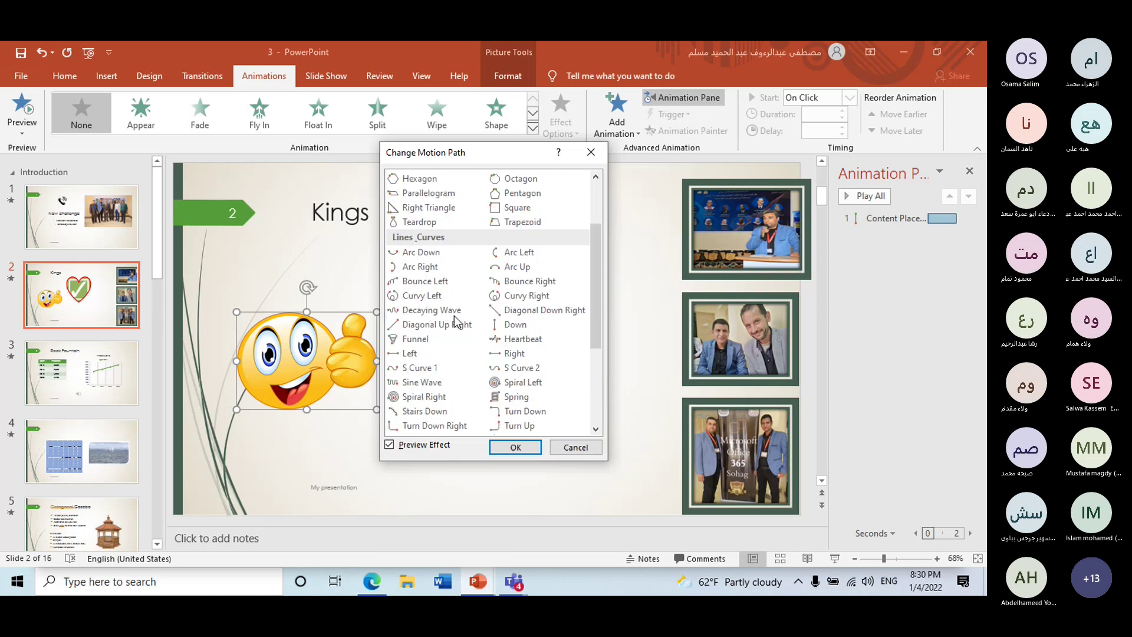
pyautogui.scroll(-2, 455, 317)
pyautogui.scroll(-2, 458, 319)
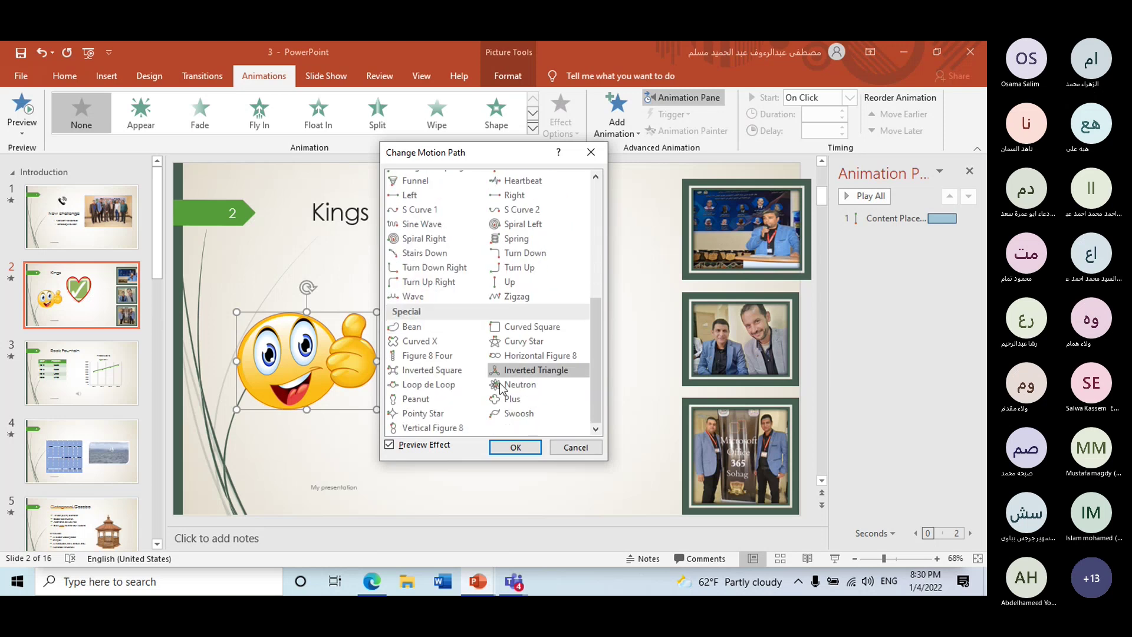
pyautogui.click(509, 401)
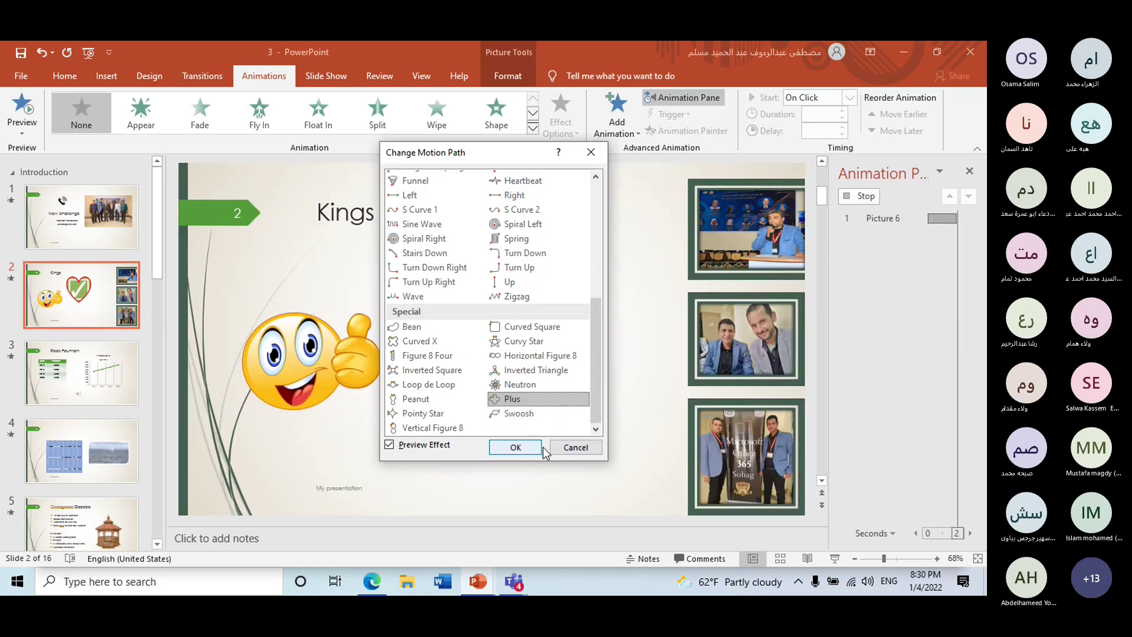
pyautogui.click(575, 448)
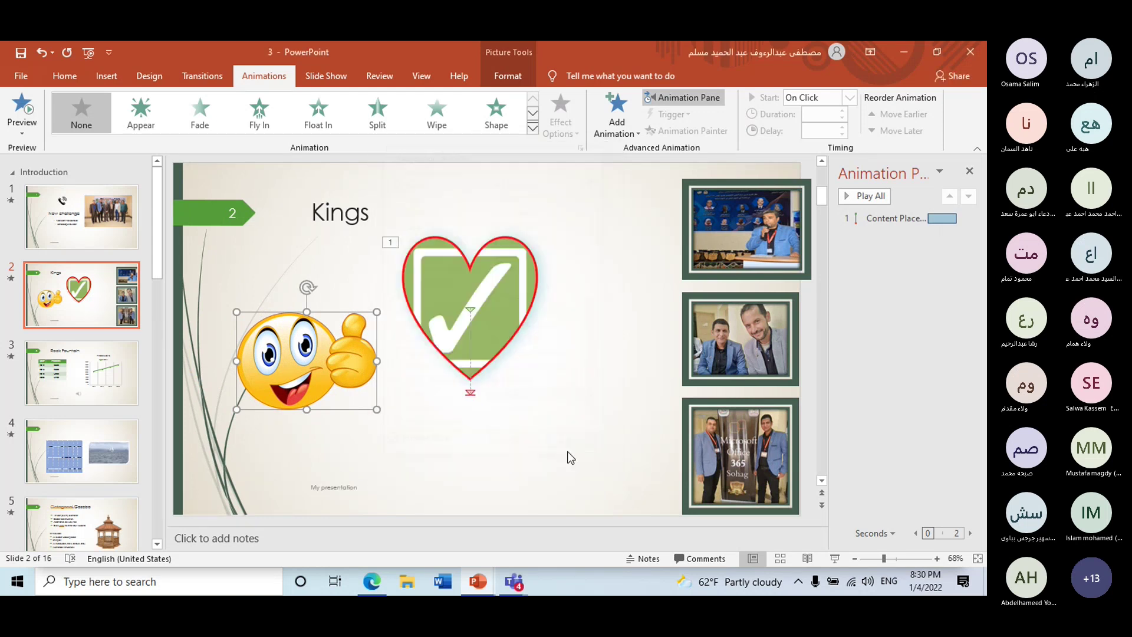
pyautogui.scroll(-2, 112, 376)
pyautogui.scroll(-2, 112, 376)
# - Scroll to slide 8, select the bicycle 3D model and expand the full animation gallery
pyautogui.scroll(-2, 116, 376)
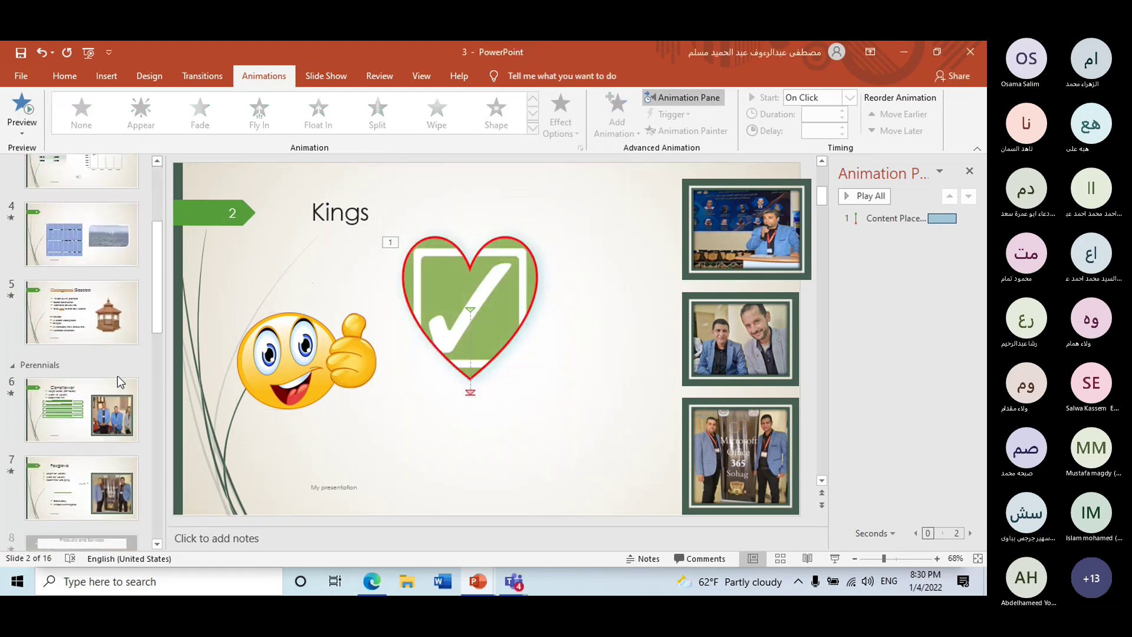
pyautogui.scroll(-4, 120, 376)
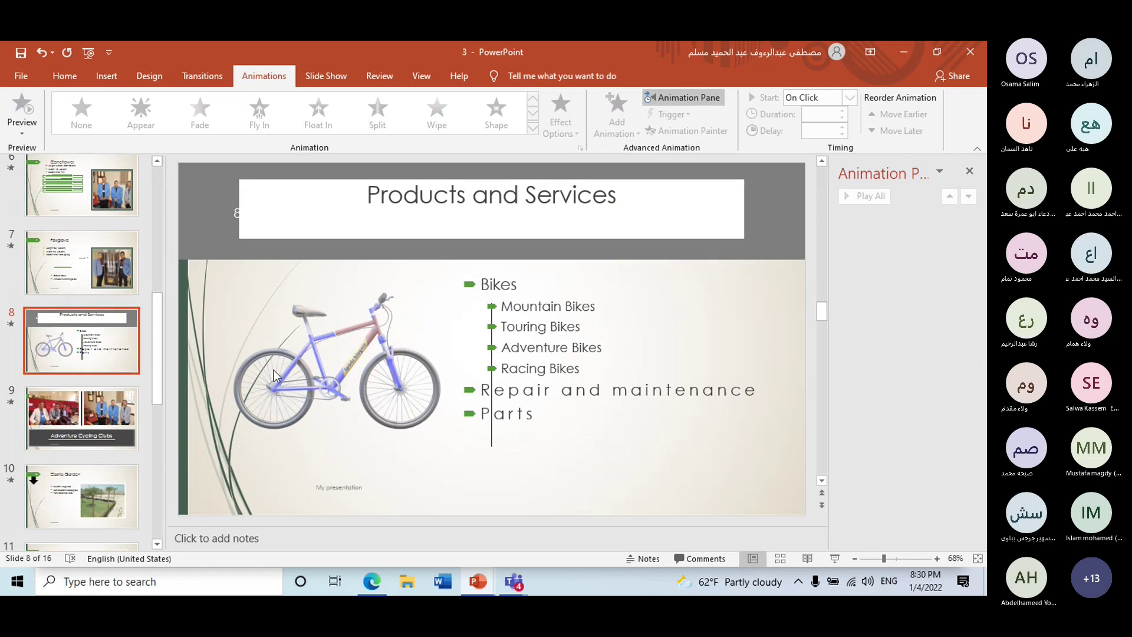
pyautogui.click(390, 422)
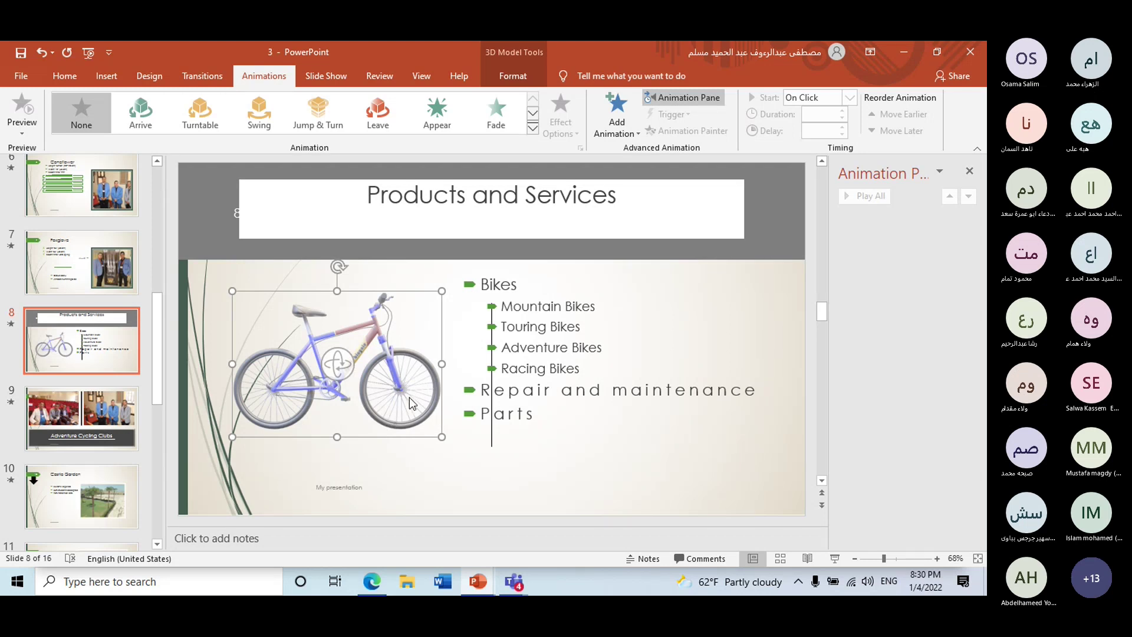
pyautogui.click(532, 128)
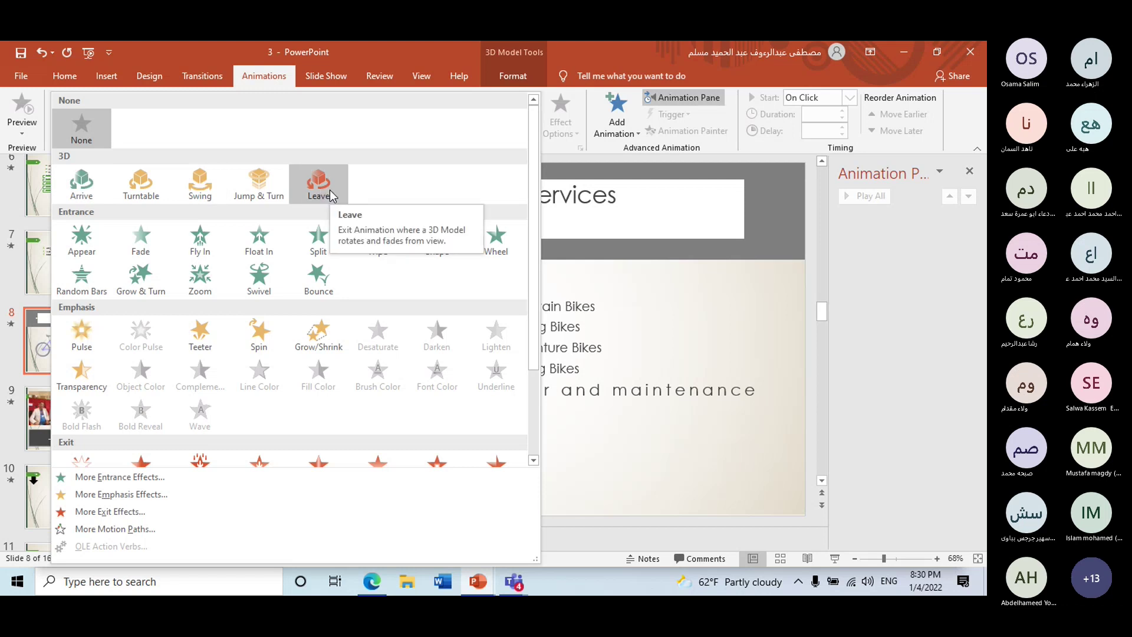
# - Try Jump & Turn and Leave on the bike model, settling on the Swing 3D animation
pyautogui.click(265, 193)
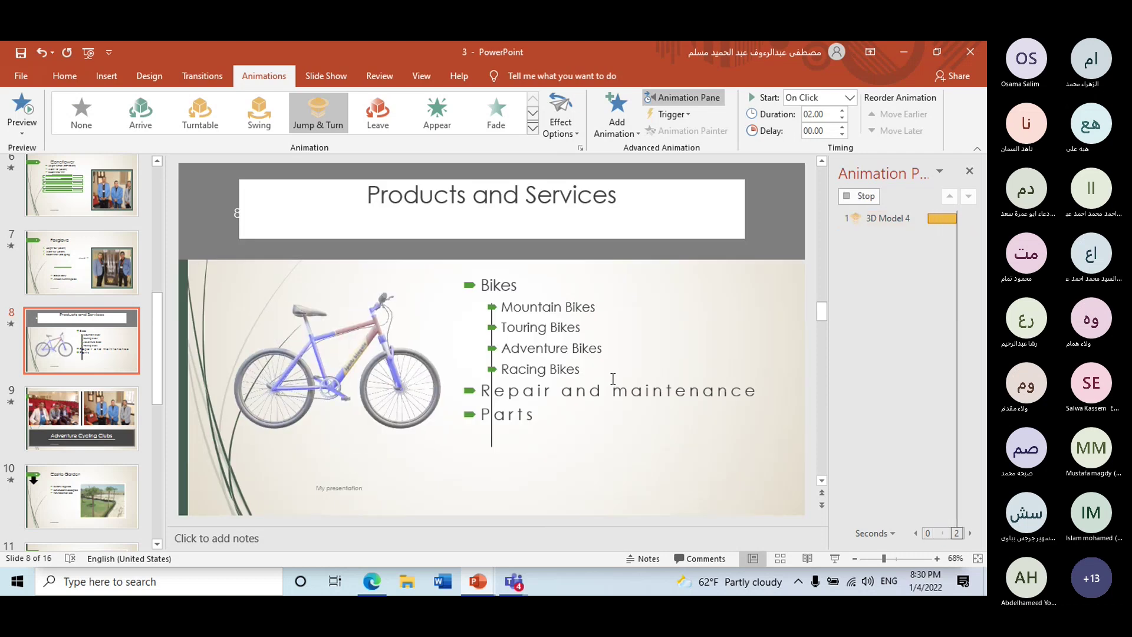
pyautogui.click(342, 125)
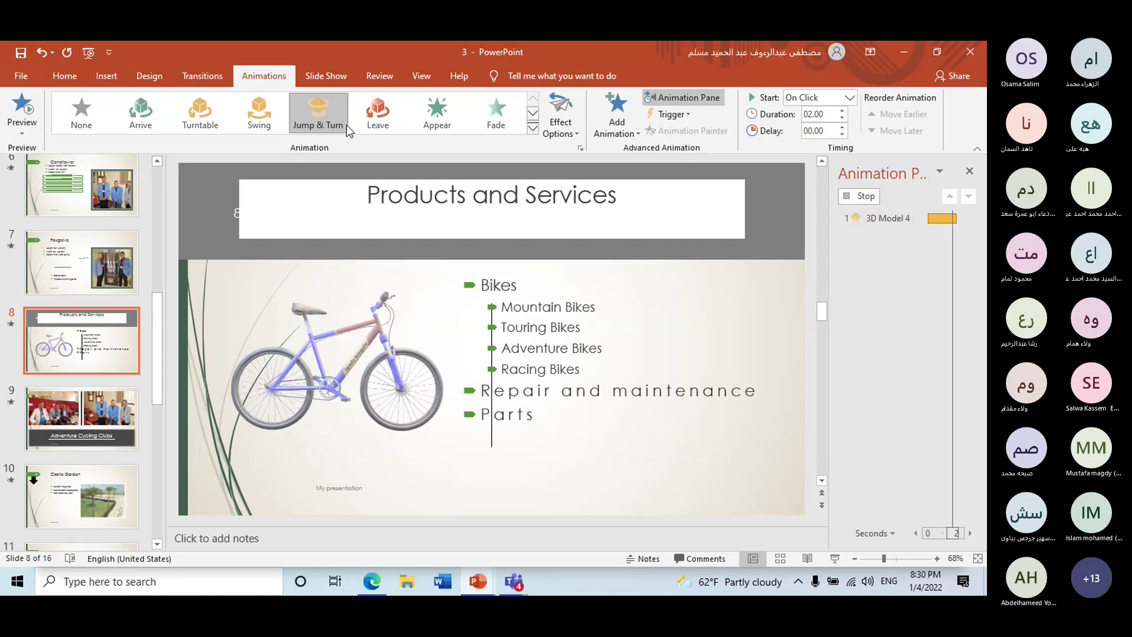
pyautogui.click(377, 123)
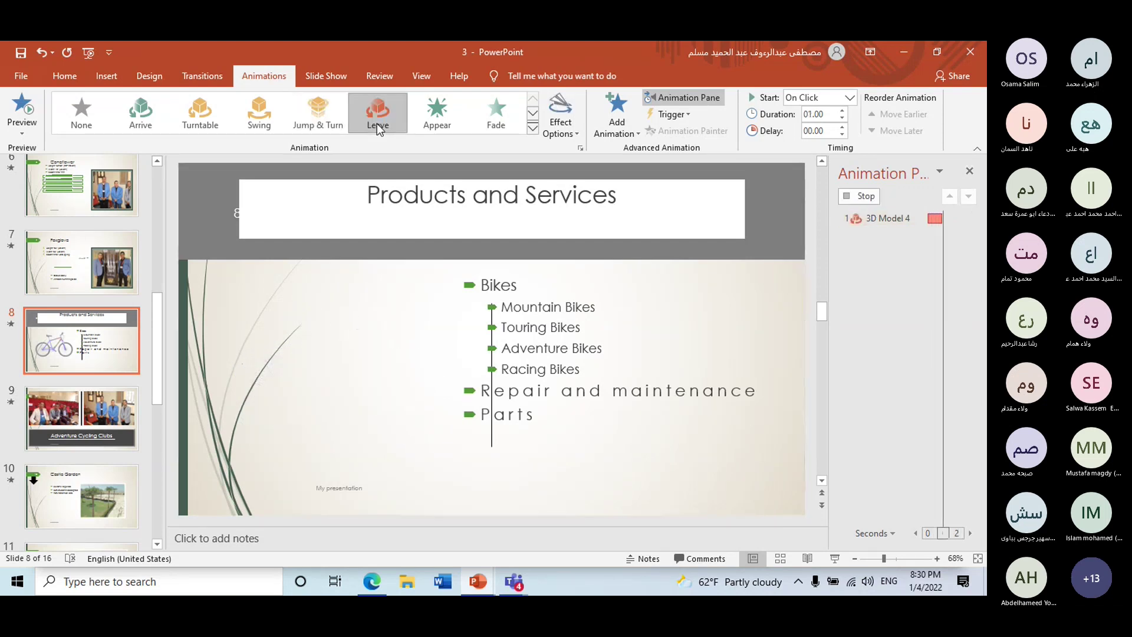
pyautogui.click(275, 119)
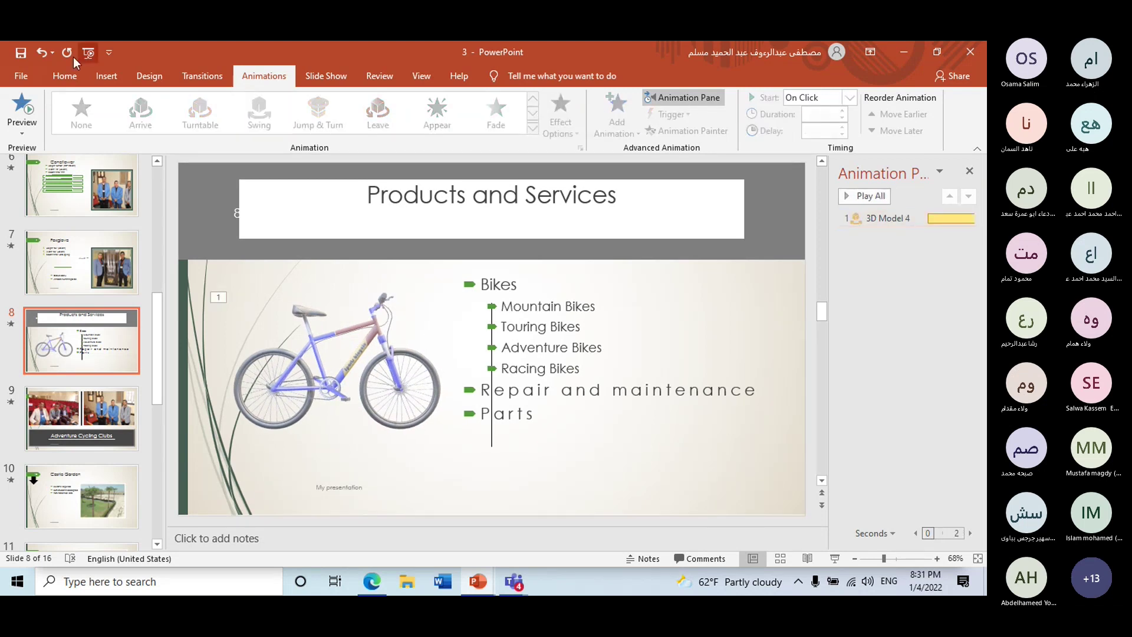
# - Keep Swing on the bicycle model with a 05.00 duration, then show the Slide Show options
pyautogui.click(387, 356)
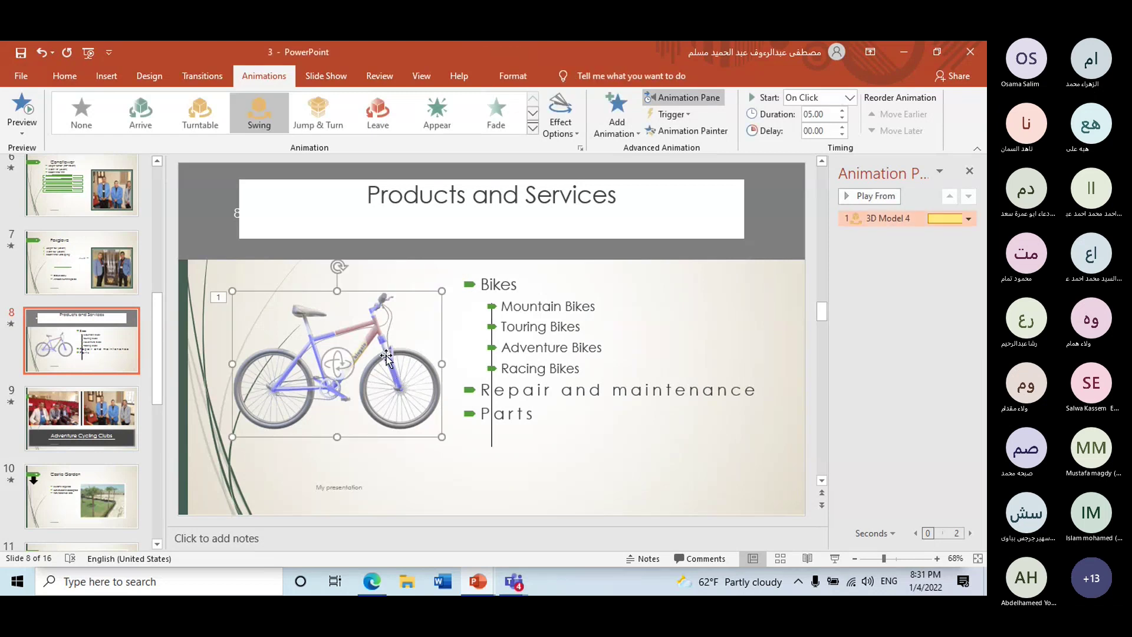
pyautogui.click(532, 127)
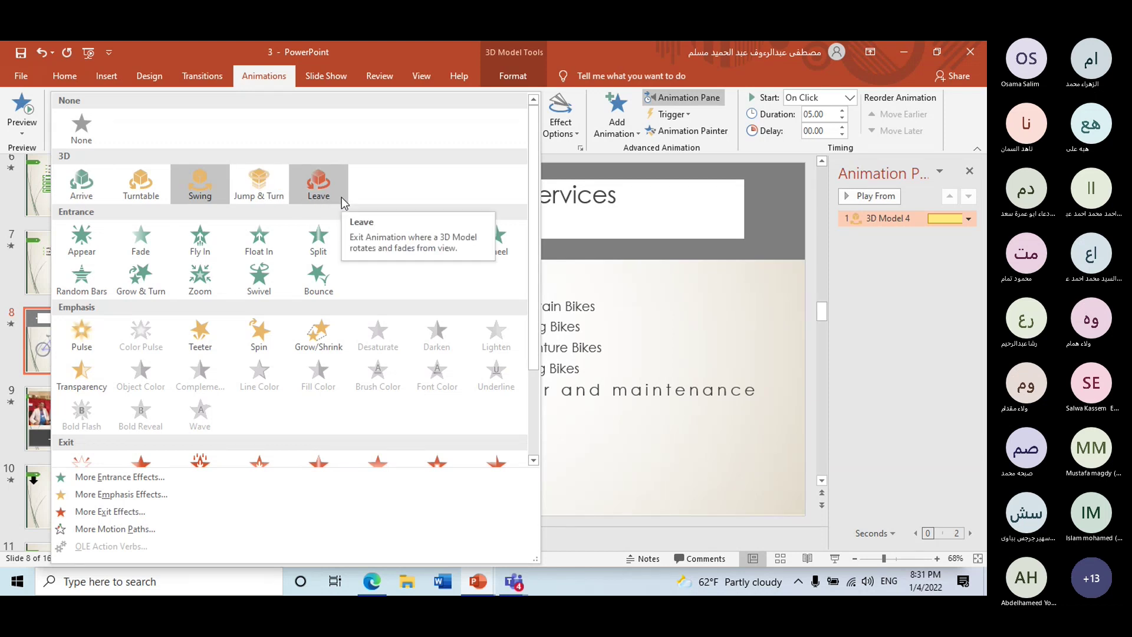
pyautogui.click(679, 307)
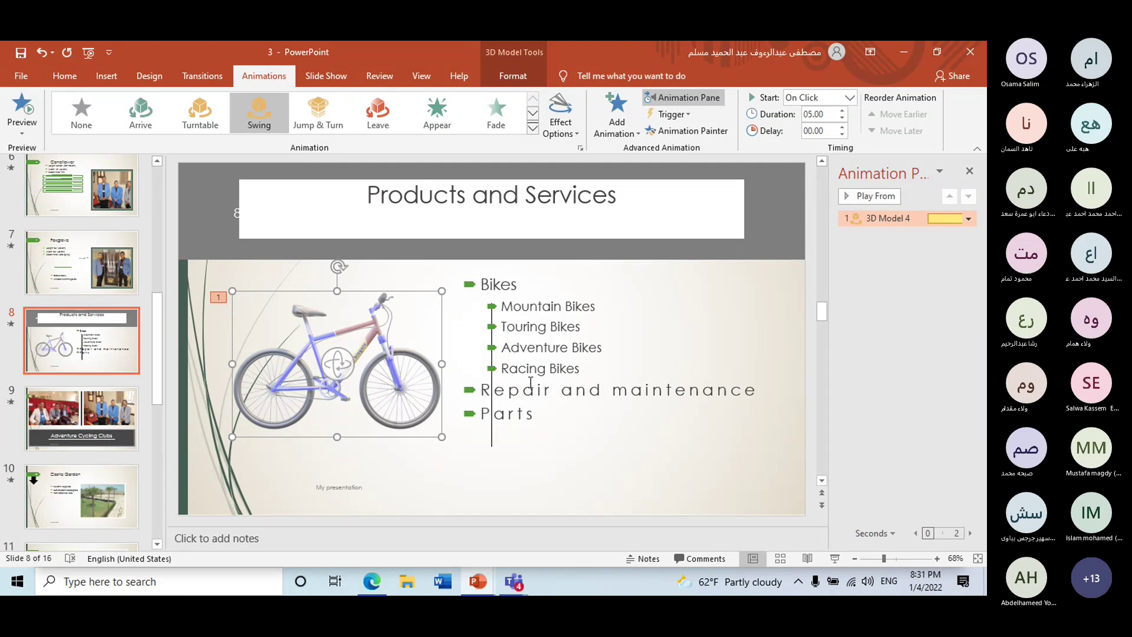
pyautogui.click(331, 76)
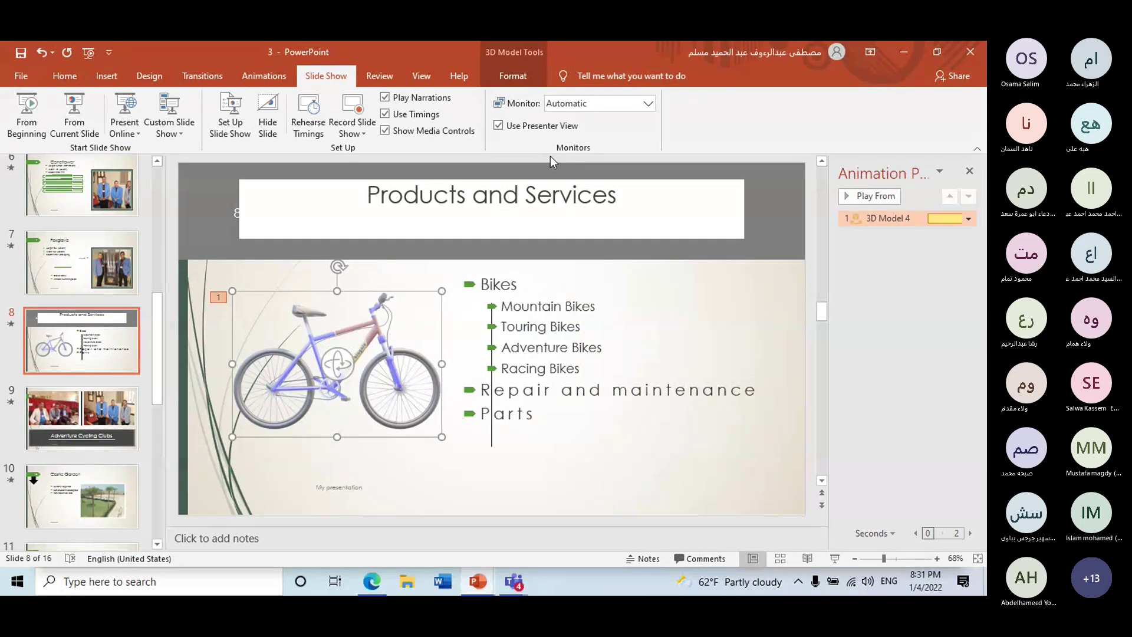
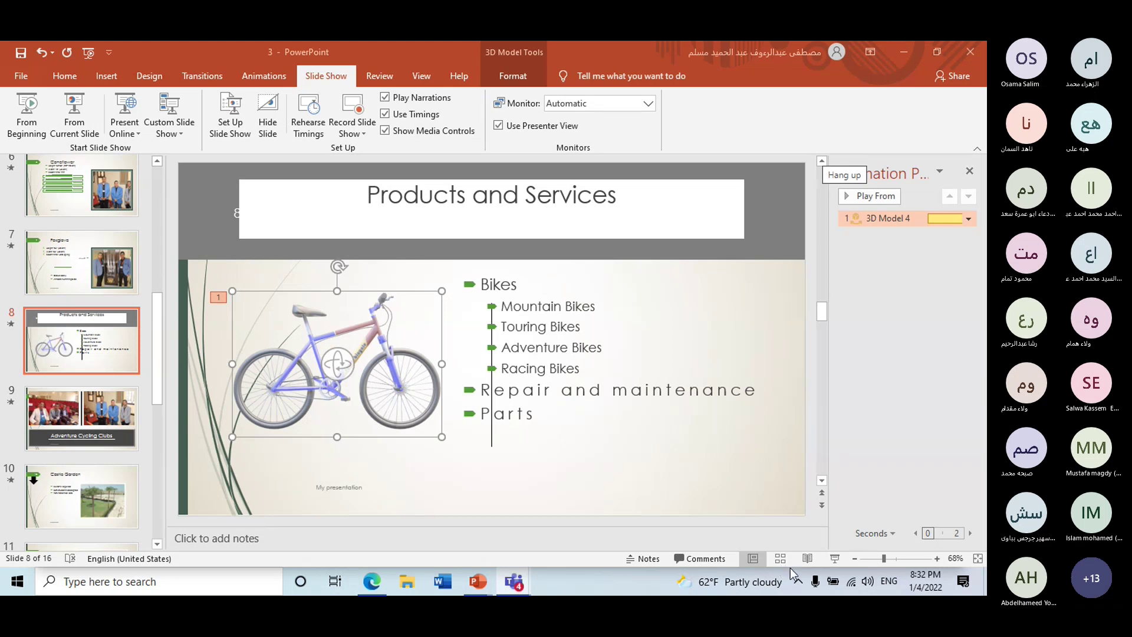
# - Run the slide show, then replay it from the beginning, ending each with Esc
pyautogui.click(836, 560)
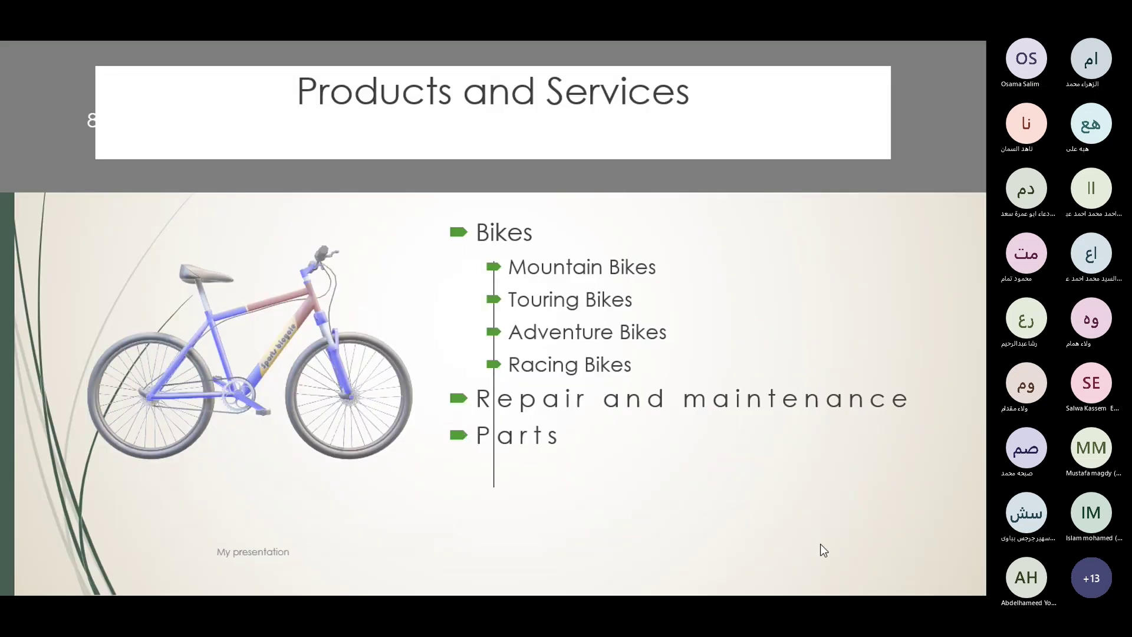
pyautogui.press('Escape')
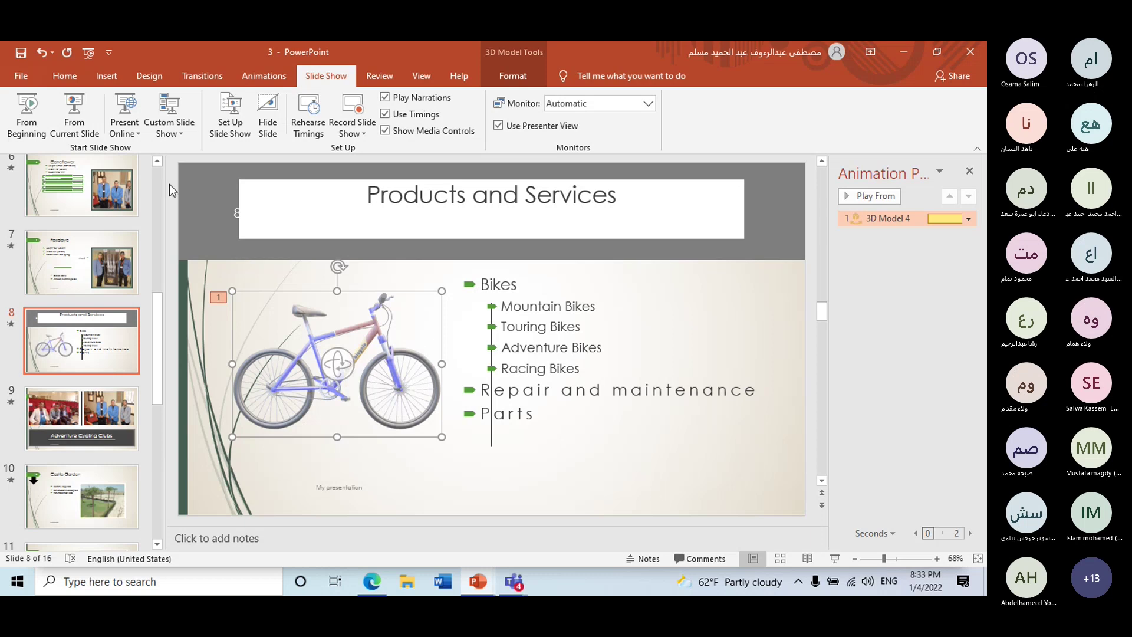
pyautogui.click(27, 121)
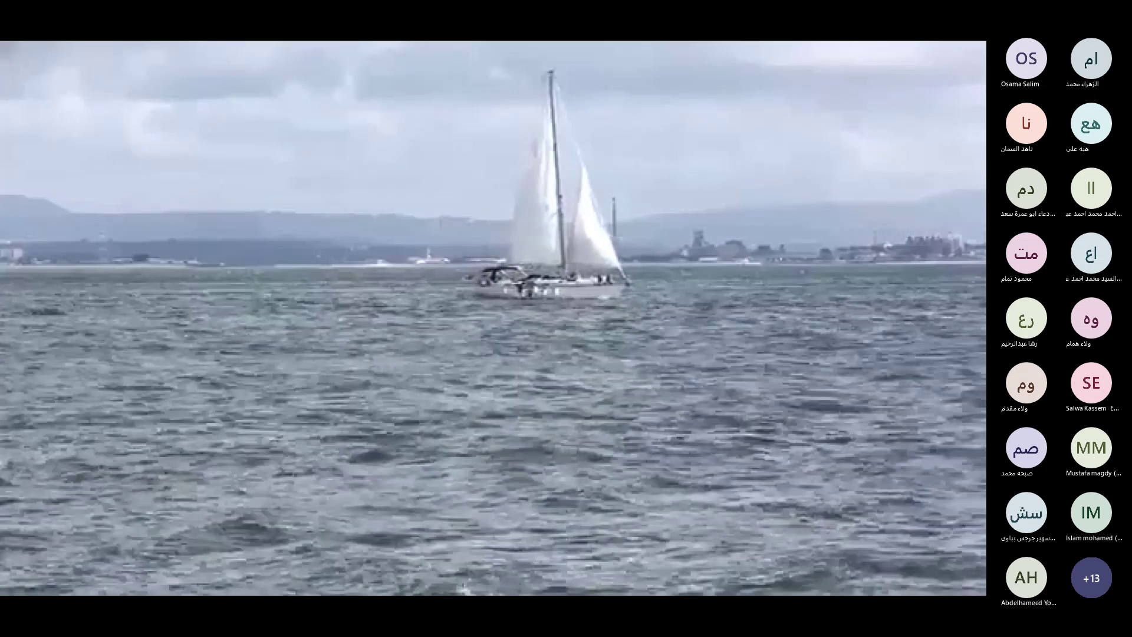
pyautogui.press('Escape')
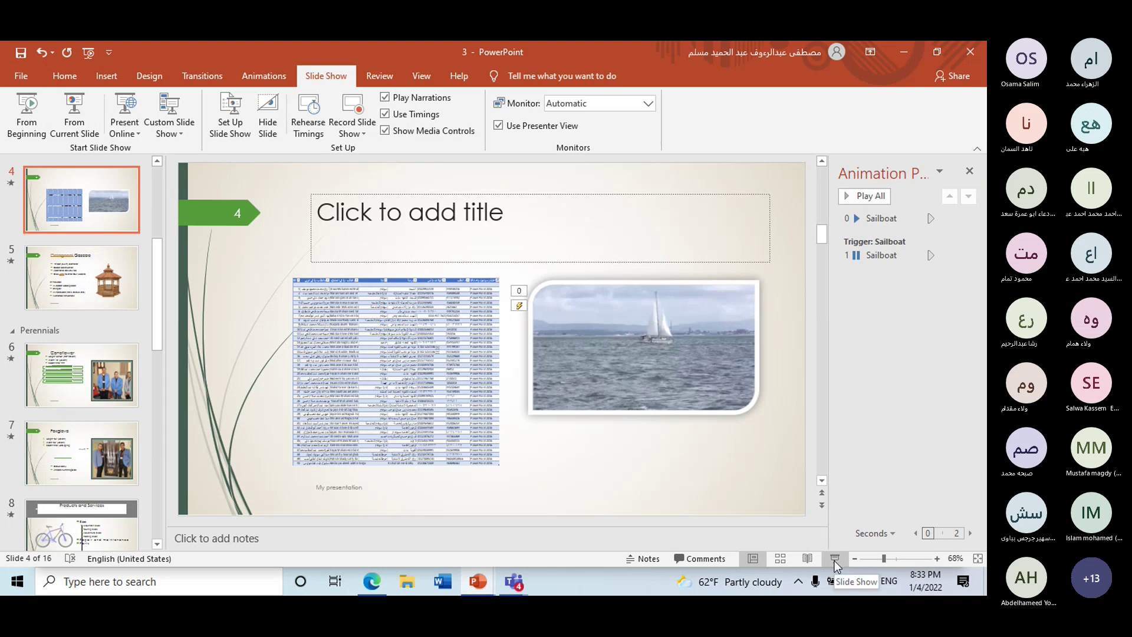
# - Play the show from slide 6, Coneflower, then end it and return to editing
pyautogui.click(93, 370)
pyautogui.click(74, 121)
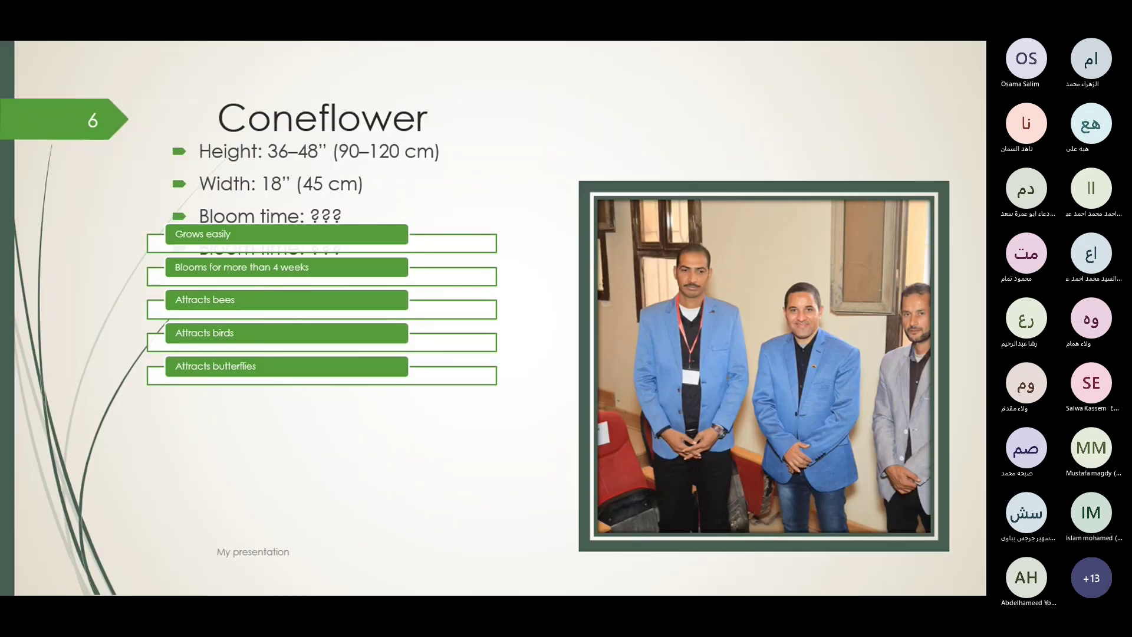
pyautogui.press('Escape')
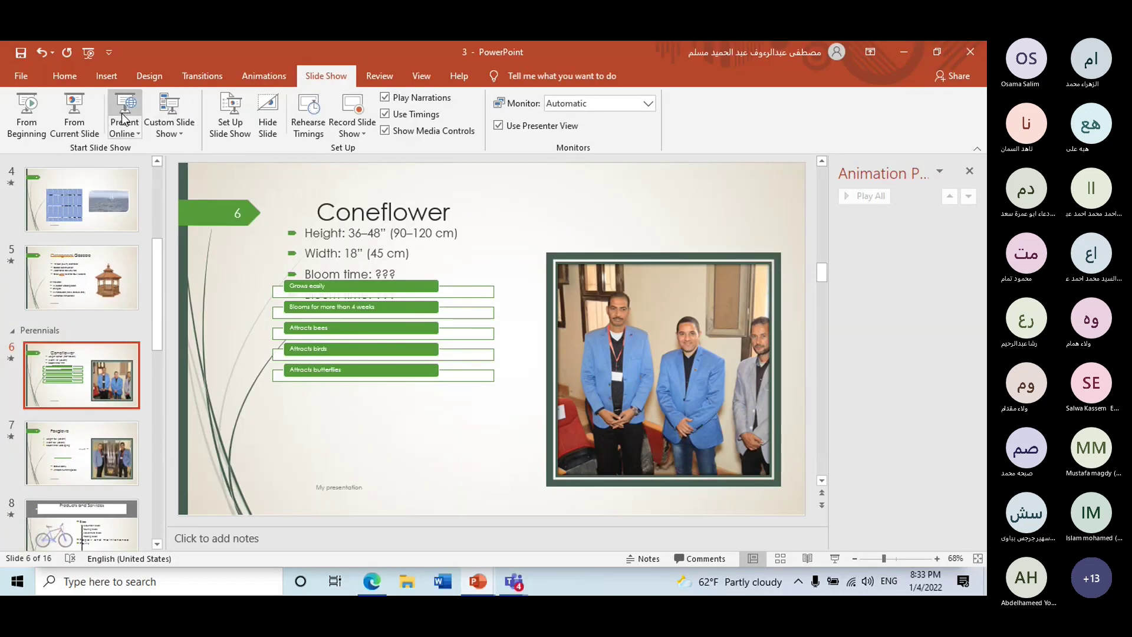
pyautogui.click(176, 133)
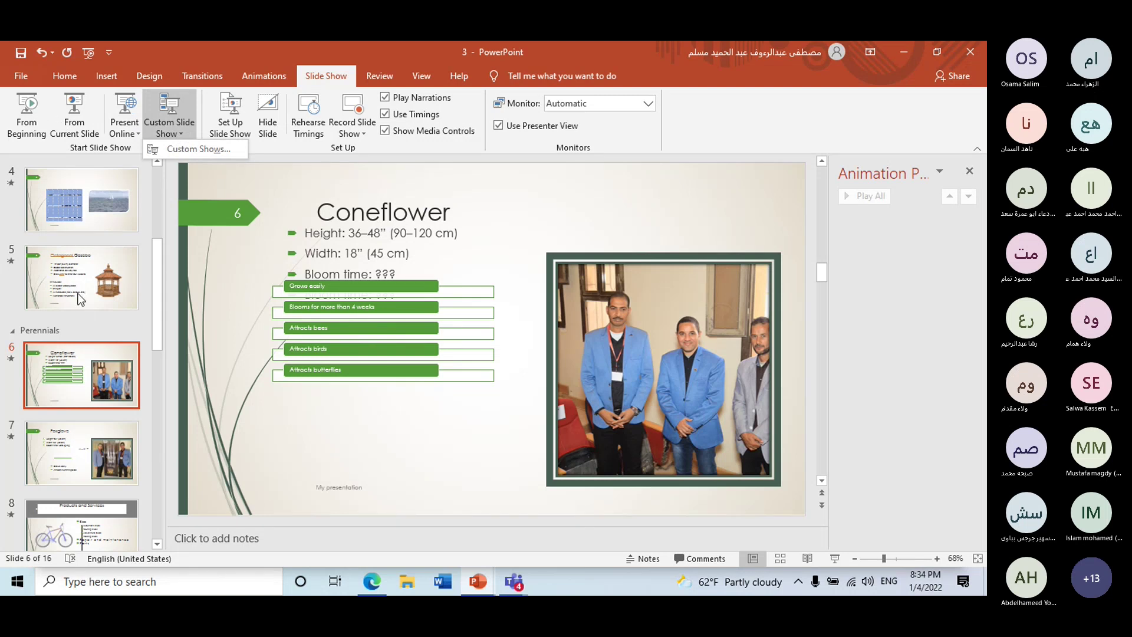
# - Scroll the thumbnail pane and open Custom Shows, which lists no shows yet
pyautogui.scroll(-1, 76, 495)
pyautogui.scroll(-1, 80, 483)
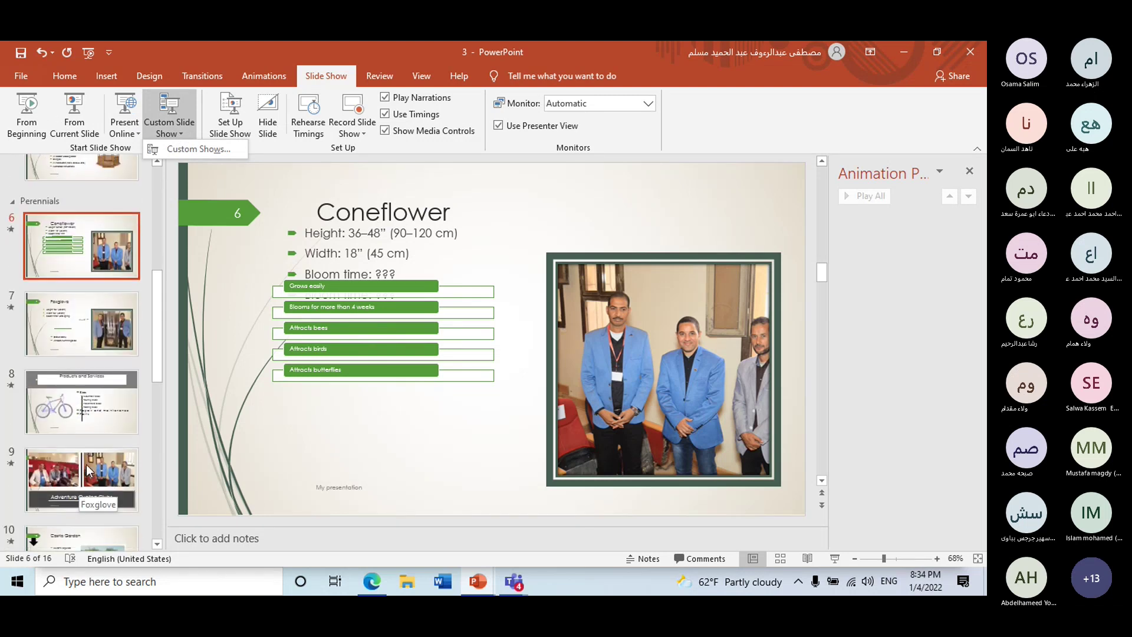
pyautogui.scroll(-2, 86, 464)
pyautogui.scroll(-2, 86, 464)
pyautogui.scroll(-1, 86, 463)
pyautogui.scroll(-2, 87, 467)
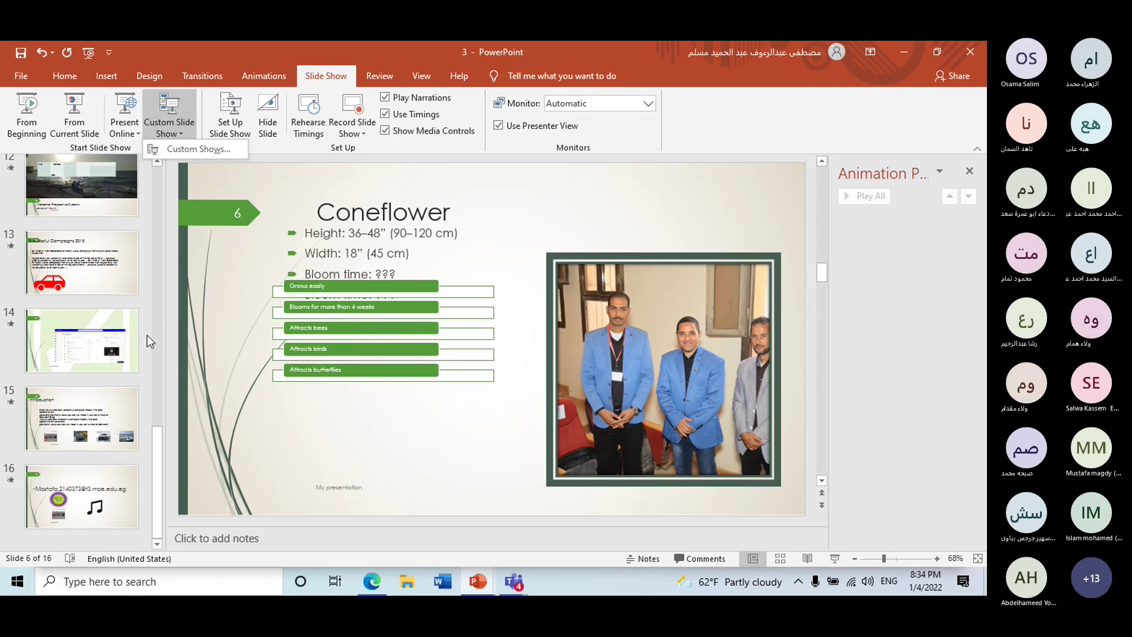
pyautogui.click(189, 147)
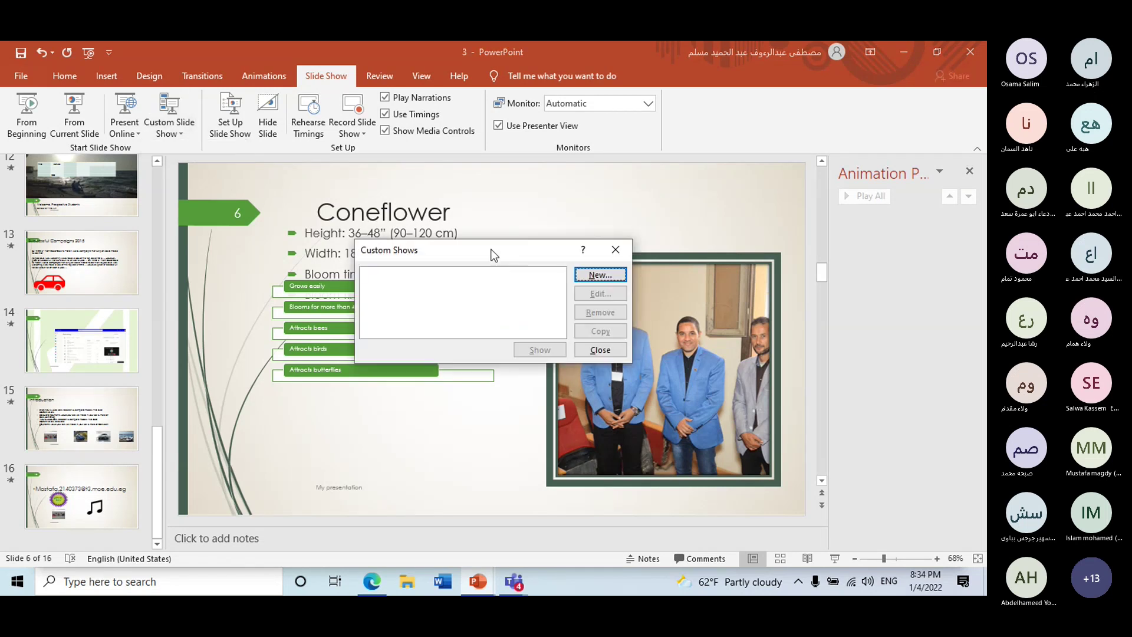
# - Start a new custom show and replace its default name with 'Summary'
pyautogui.moveTo(491, 258); pyautogui.dragTo(459, 238)
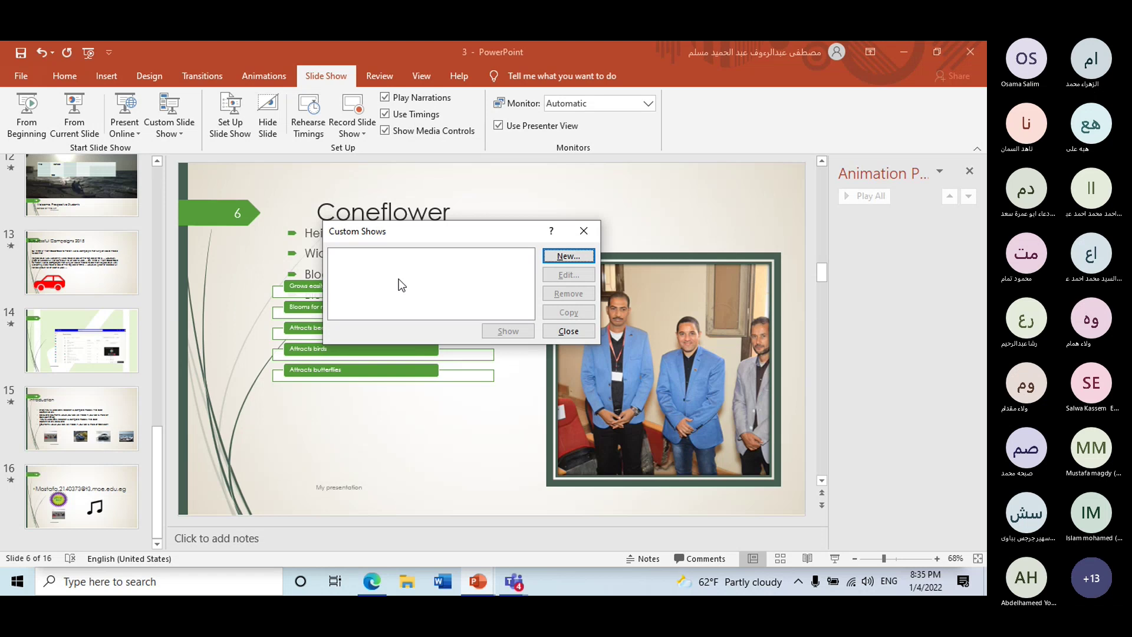
pyautogui.click(568, 257)
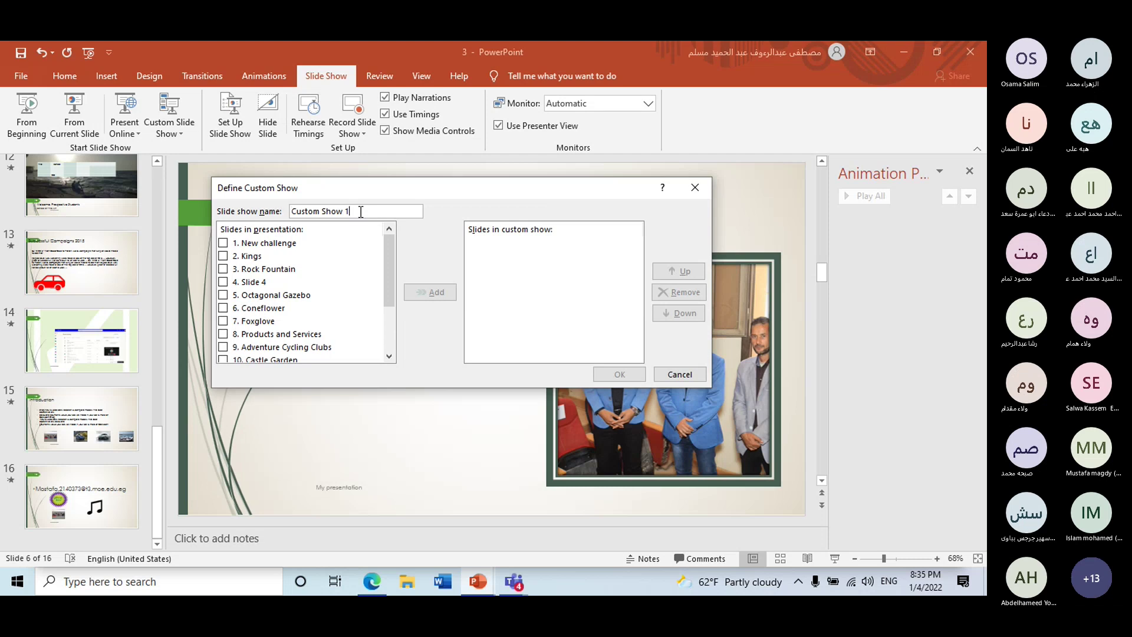
pyautogui.moveTo(360, 211); pyautogui.dragTo(281, 219)
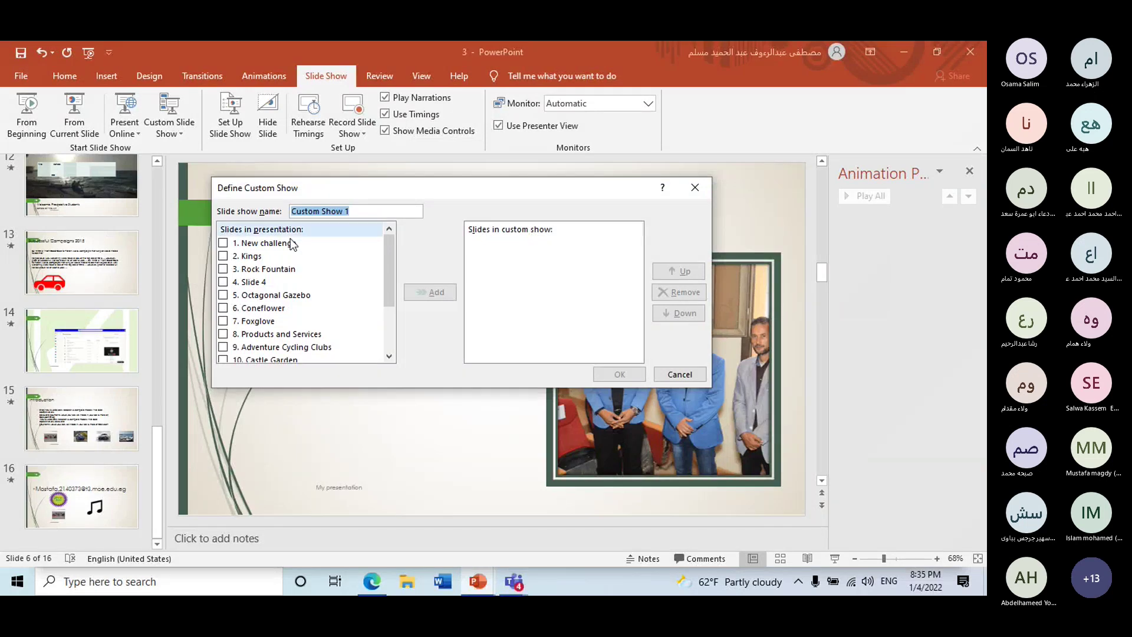
pyautogui.moveTo(390, 282); pyautogui.dragTo(387, 356)
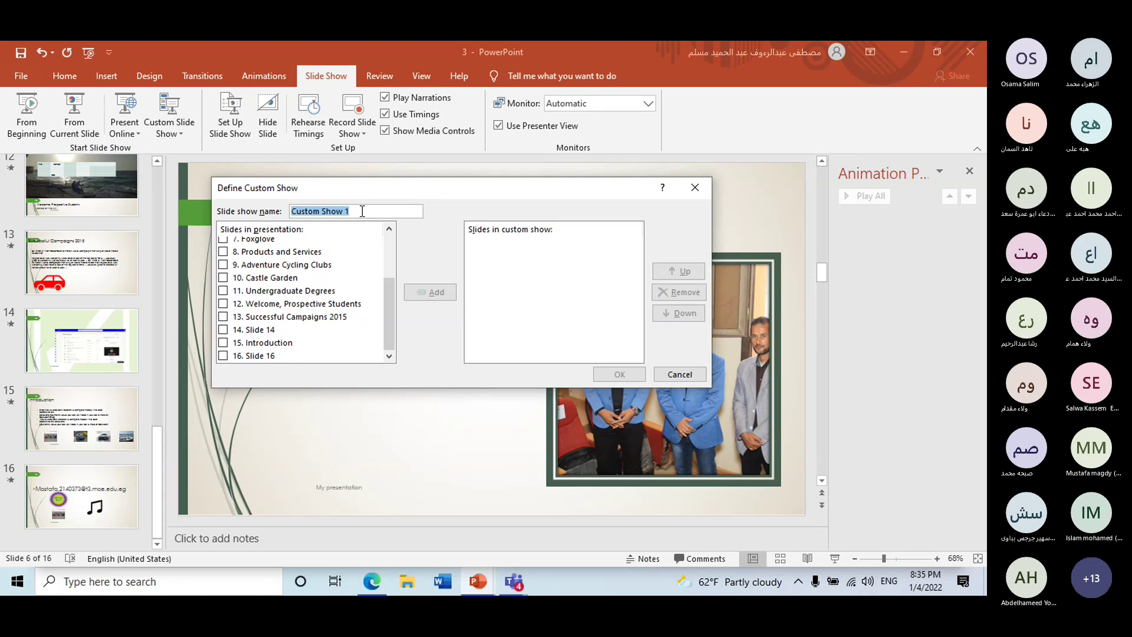
pyautogui.write('Summary')
pyautogui.scroll(2, 328, 321)
pyautogui.scroll(1, 328, 321)
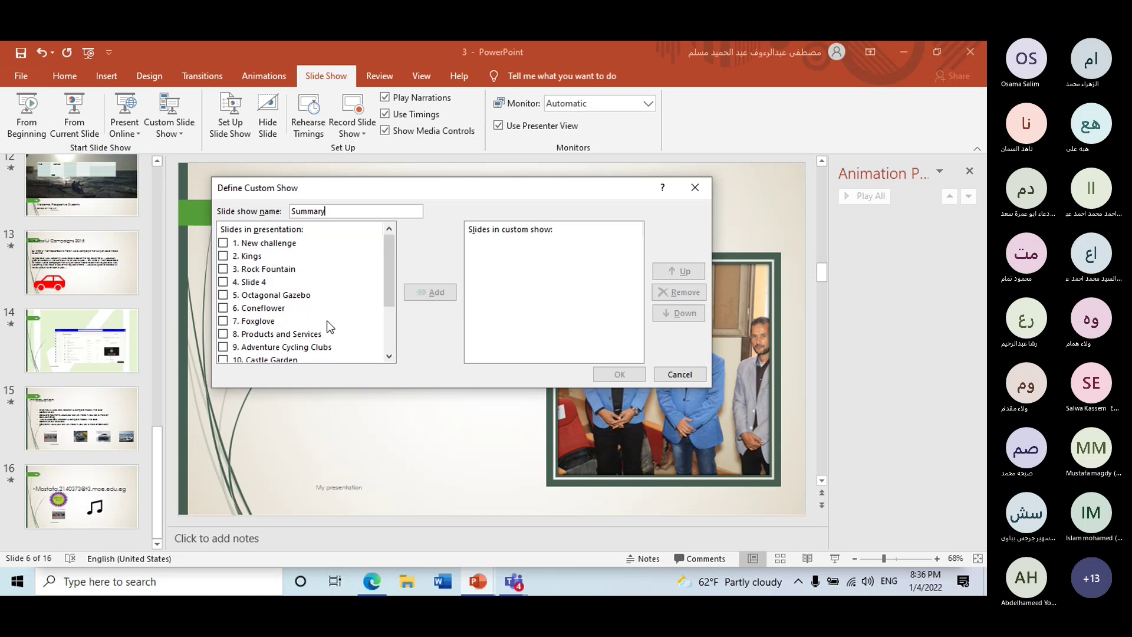
# - Add slides 12, 13 and 14 (Welcome, Successful Campaigns 2015, Slide 14) to Summary and save it
pyautogui.scroll(-1, 328, 324)
pyautogui.scroll(-1, 328, 323)
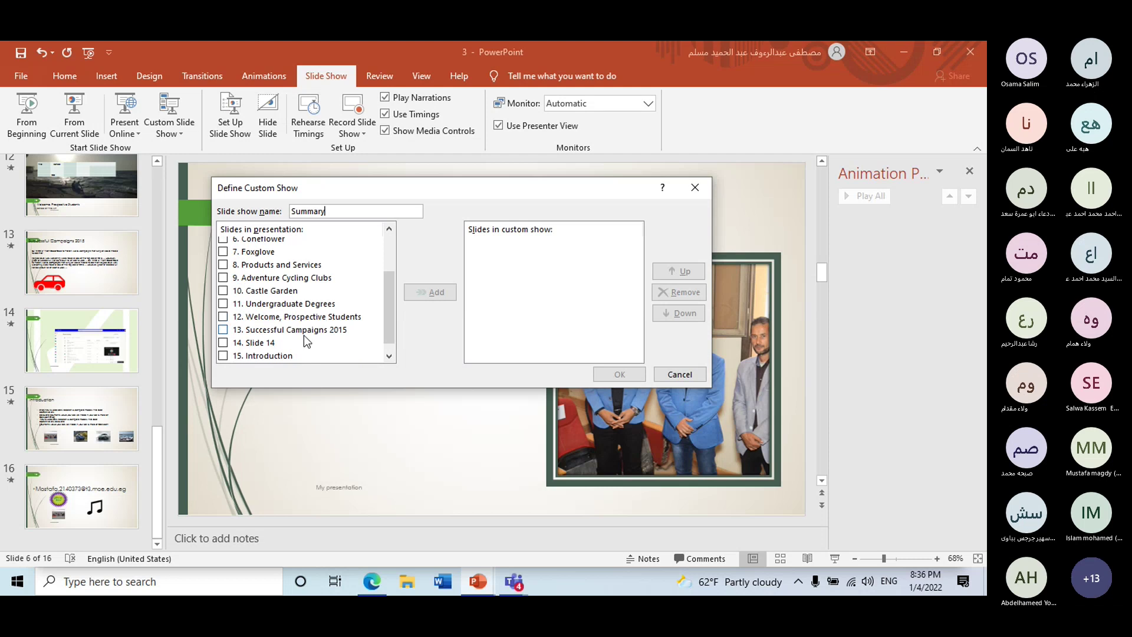
pyautogui.click(222, 317)
pyautogui.click(222, 329)
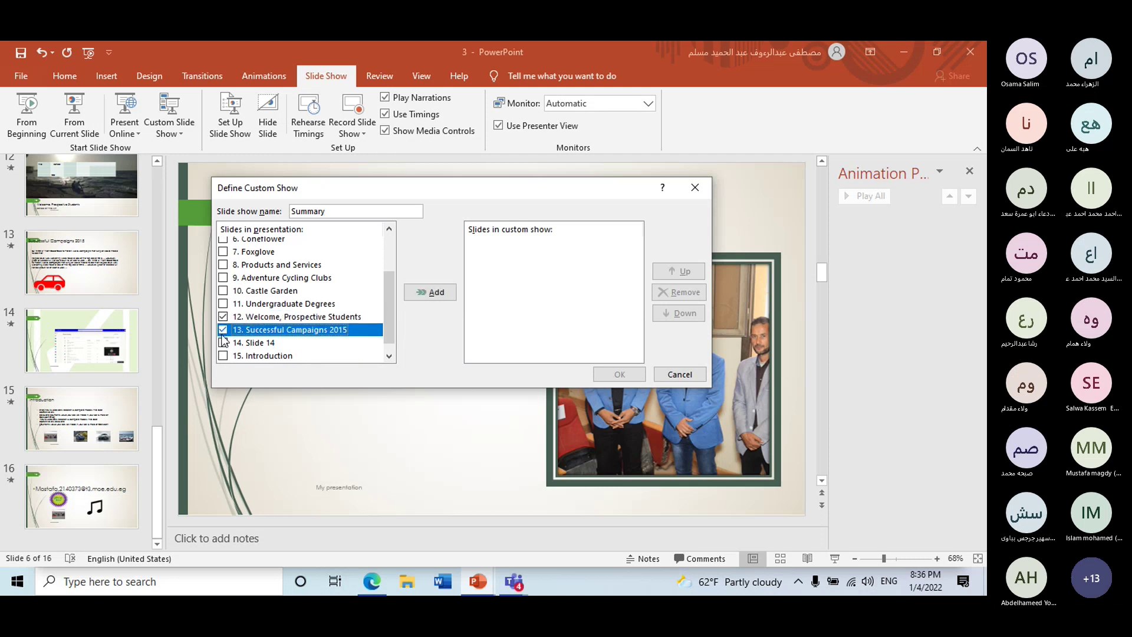
pyautogui.click(223, 343)
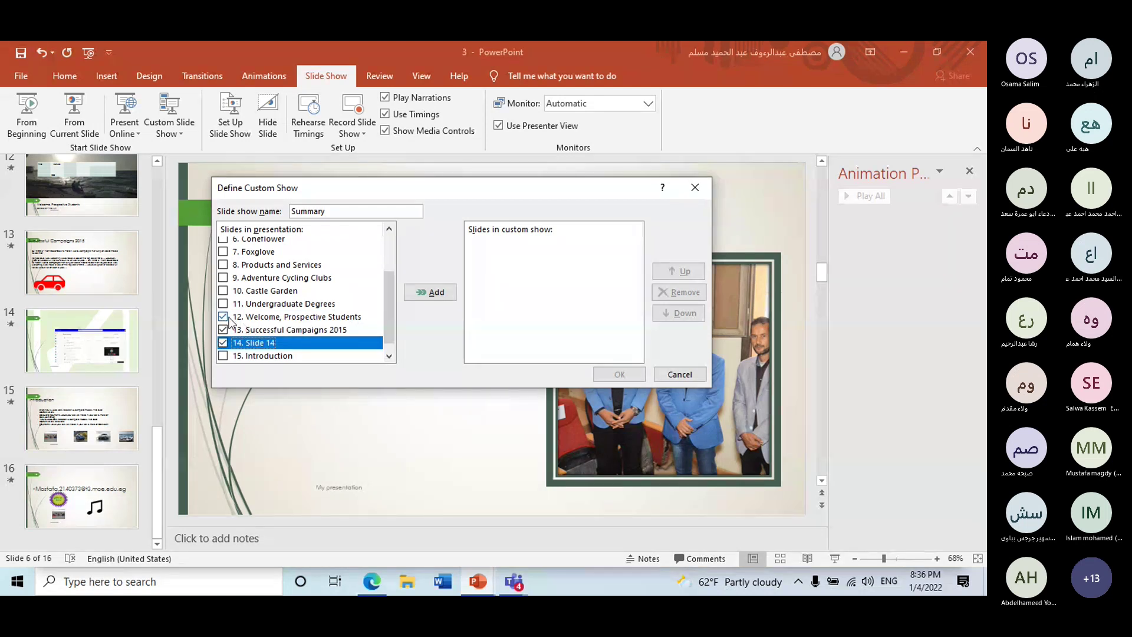
pyautogui.scroll(1, 228, 321)
pyautogui.scroll(-2, 226, 313)
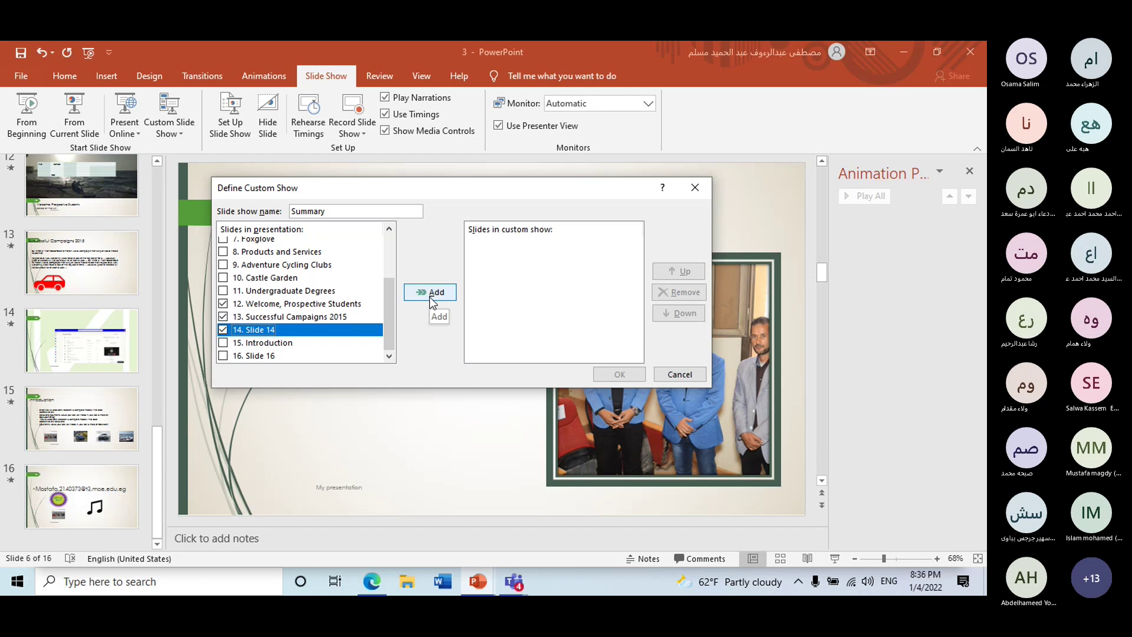
pyautogui.click(429, 295)
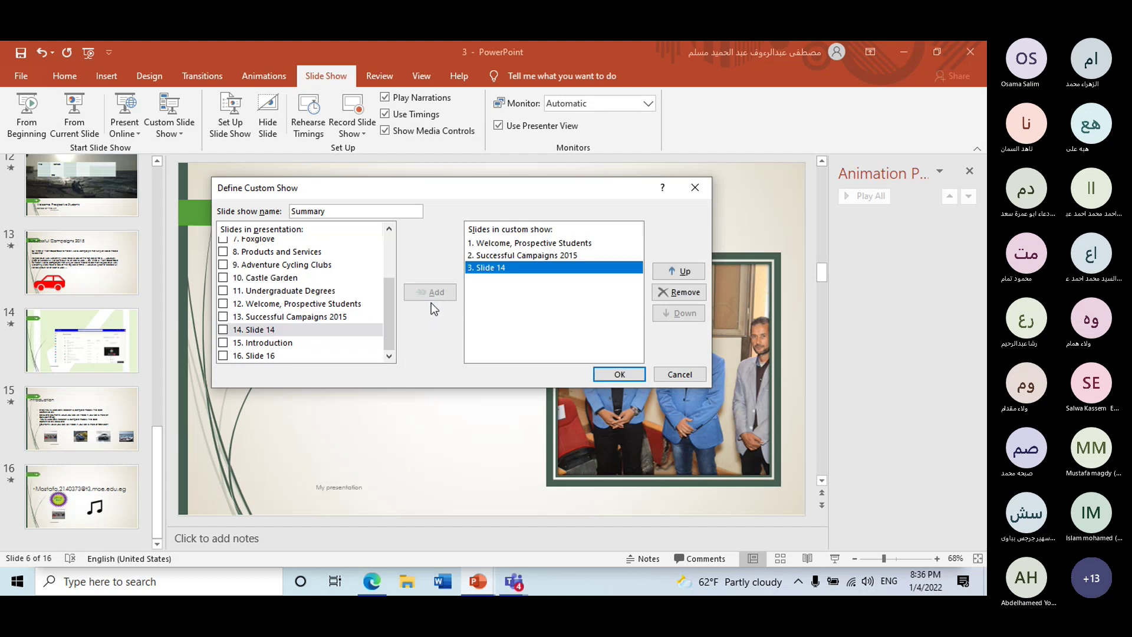
pyautogui.click(614, 379)
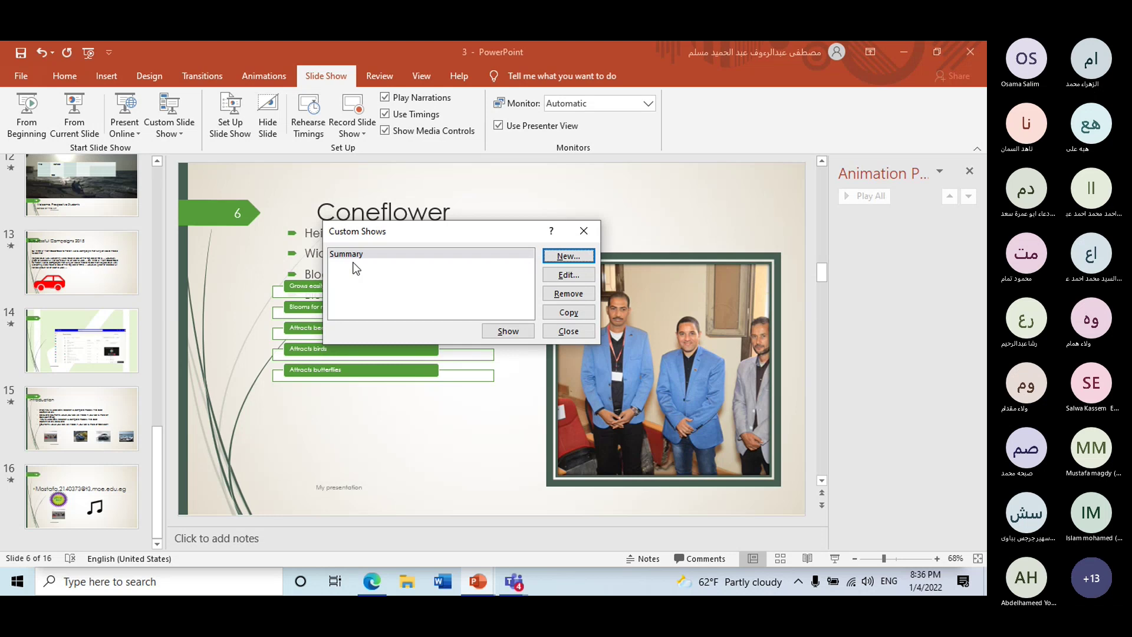
# - Add slide 6, Coneflower, to Summary, move it up to first position and confirm
pyautogui.click(568, 275)
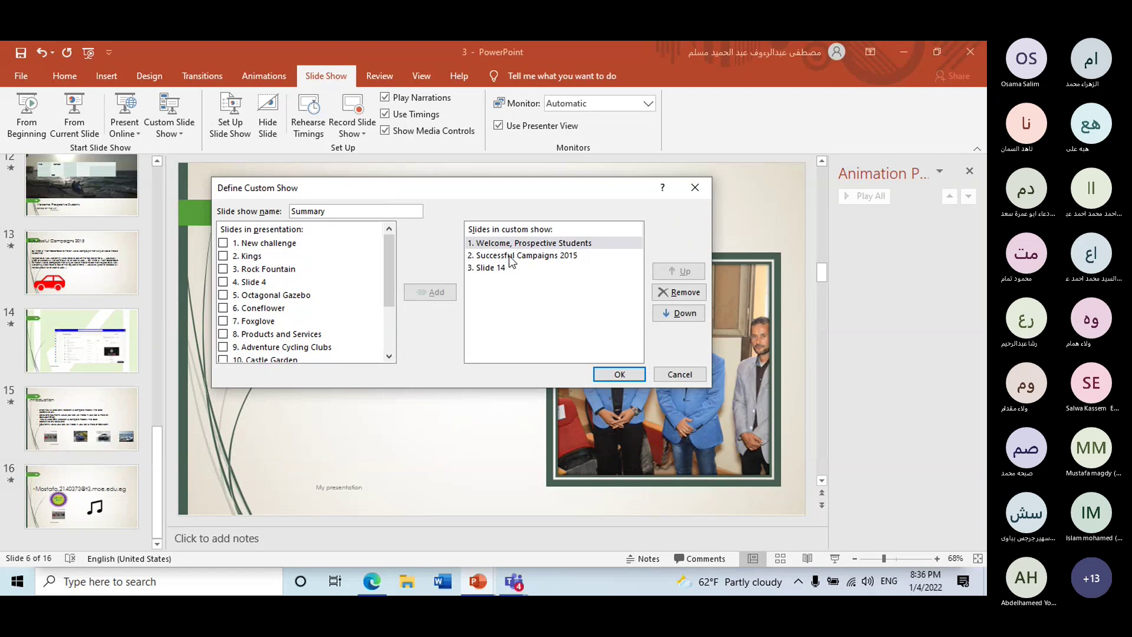
pyautogui.click(510, 258)
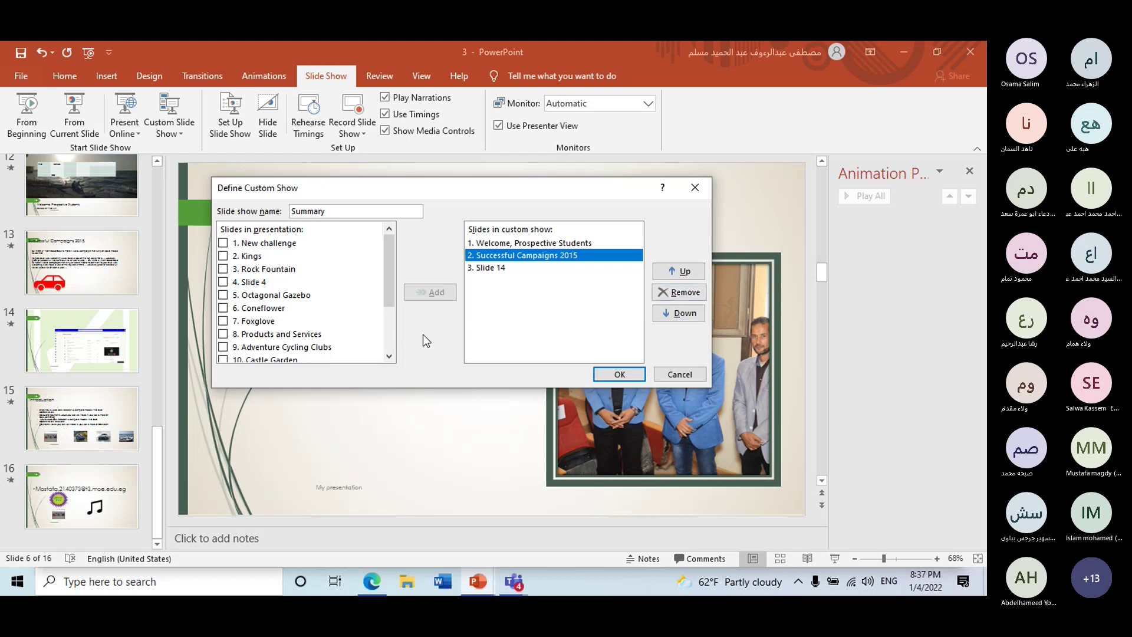
pyautogui.click(223, 307)
pyautogui.click(444, 293)
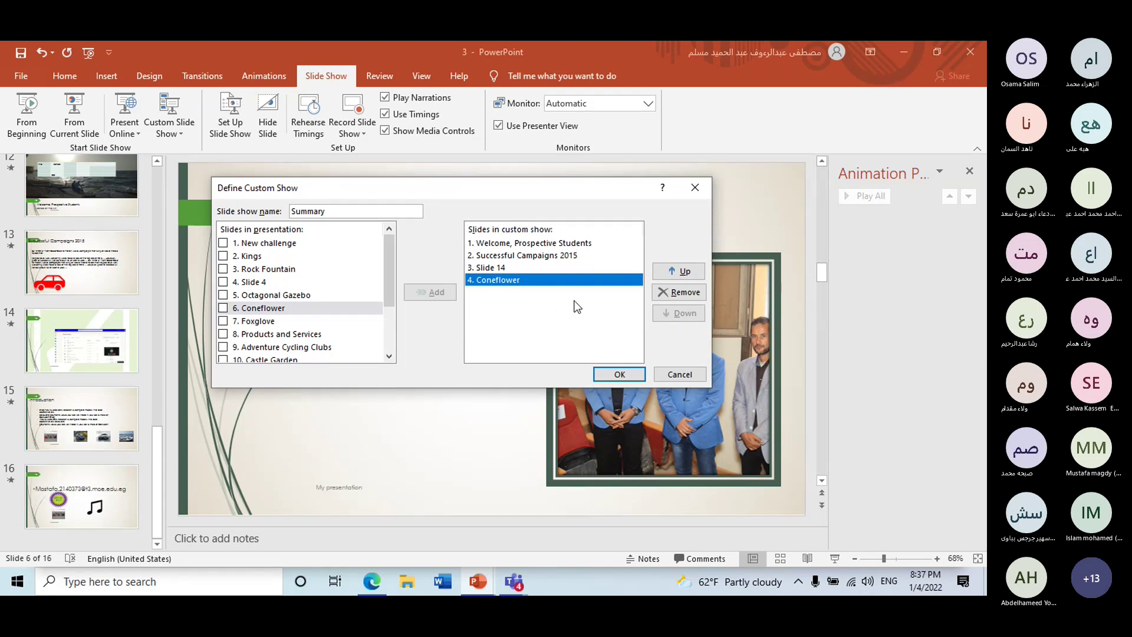
pyautogui.click(680, 274)
pyautogui.click(680, 276)
pyautogui.click(681, 275)
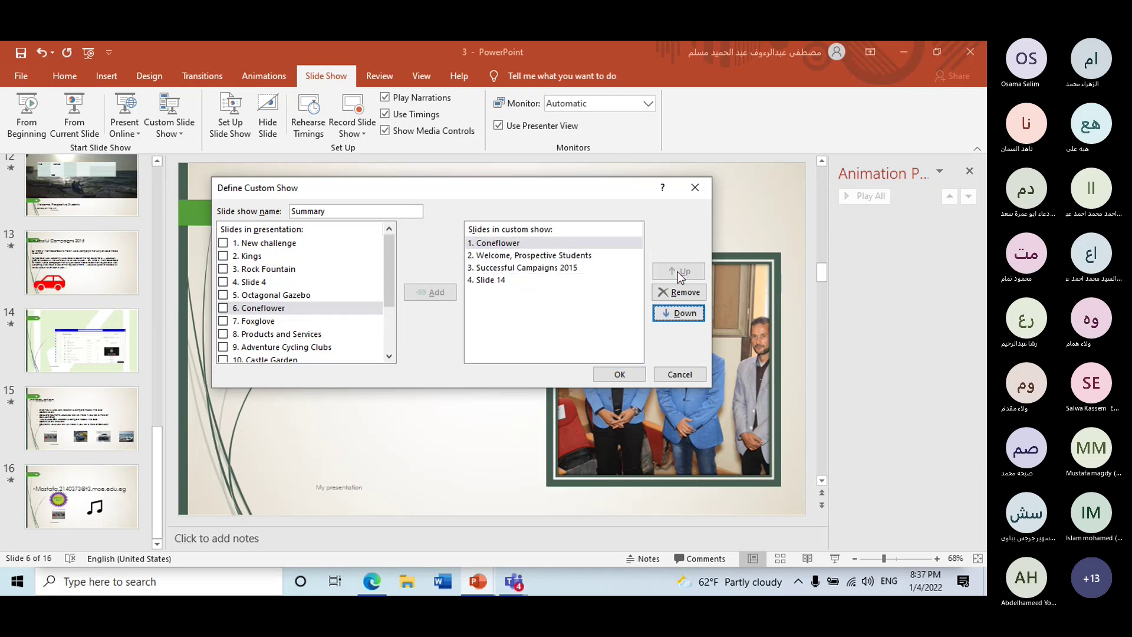
pyautogui.click(631, 375)
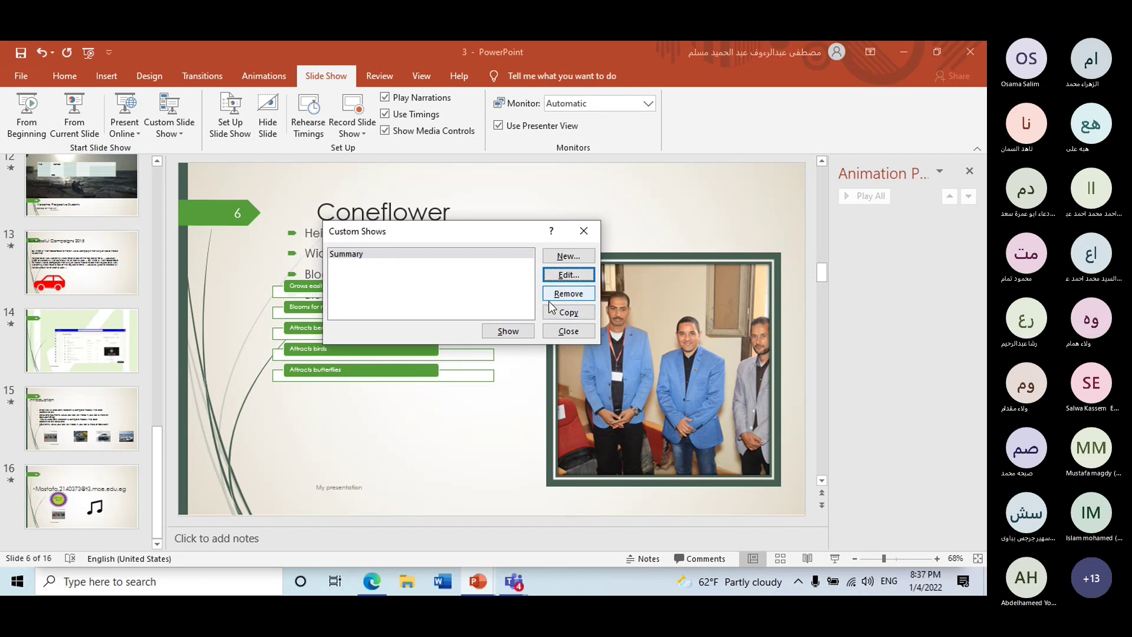
# - Play the Summary custom show, then end it with Esc
pyautogui.click(521, 334)
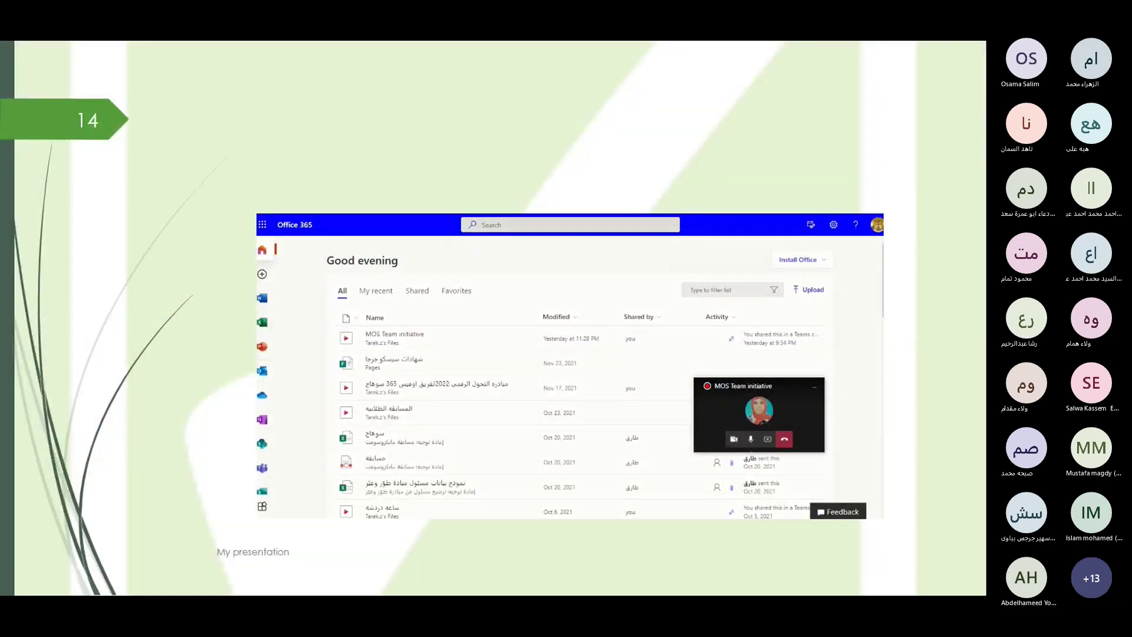
pyautogui.press('Escape')
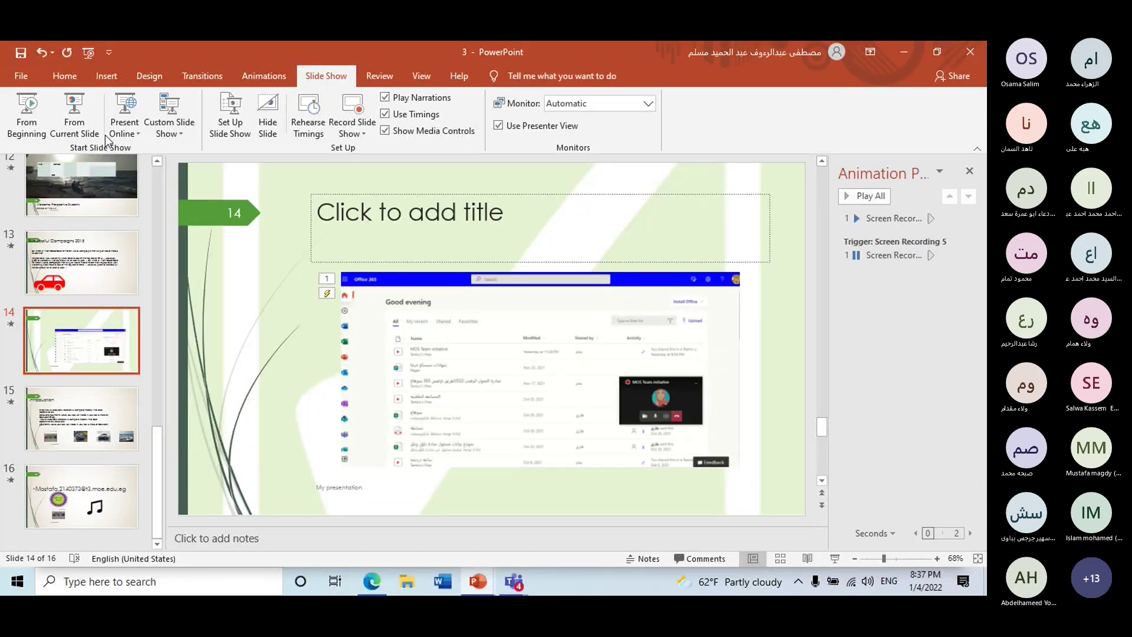
pyautogui.click(179, 138)
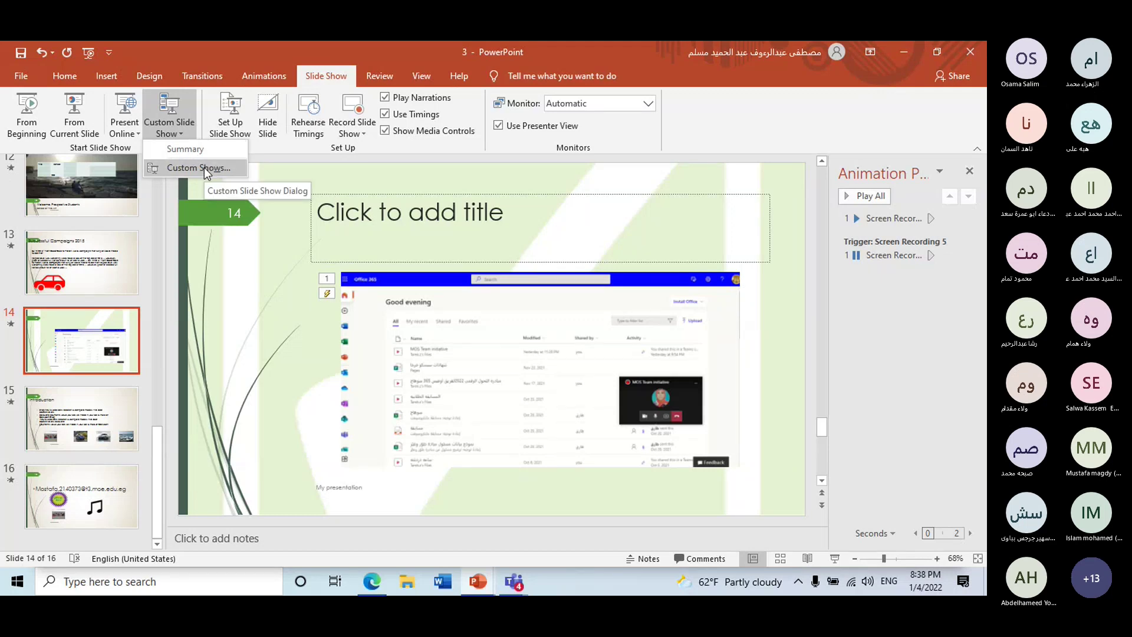
# - Reopen the Custom Shows manager from the Custom Slide Show menu
pyautogui.click(203, 167)
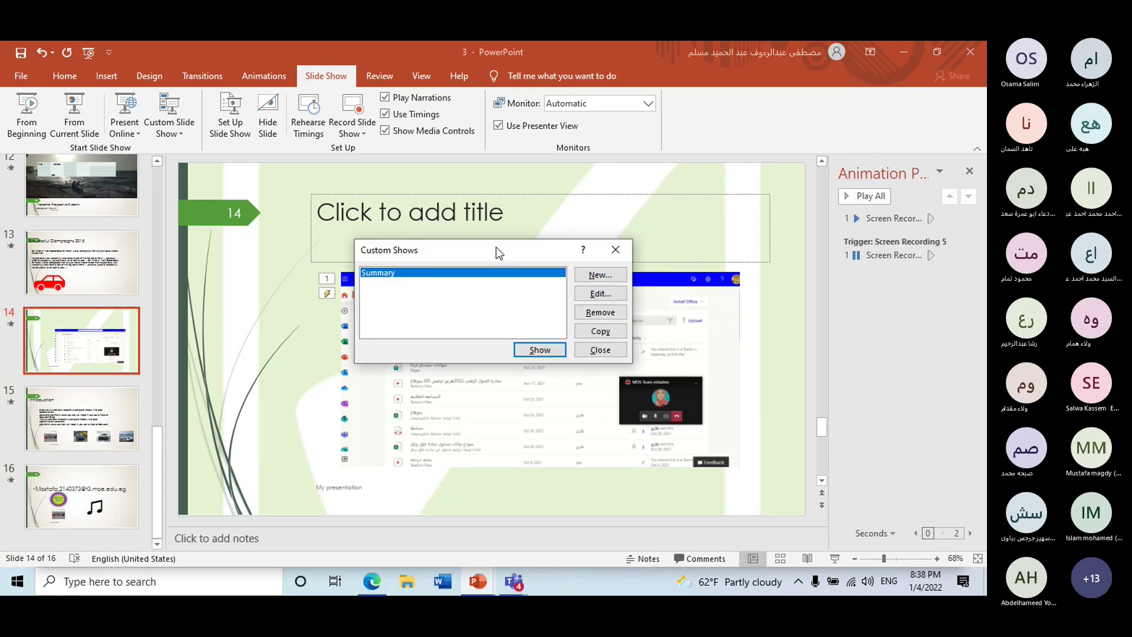
pyautogui.moveTo(496, 248); pyautogui.dragTo(490, 231)
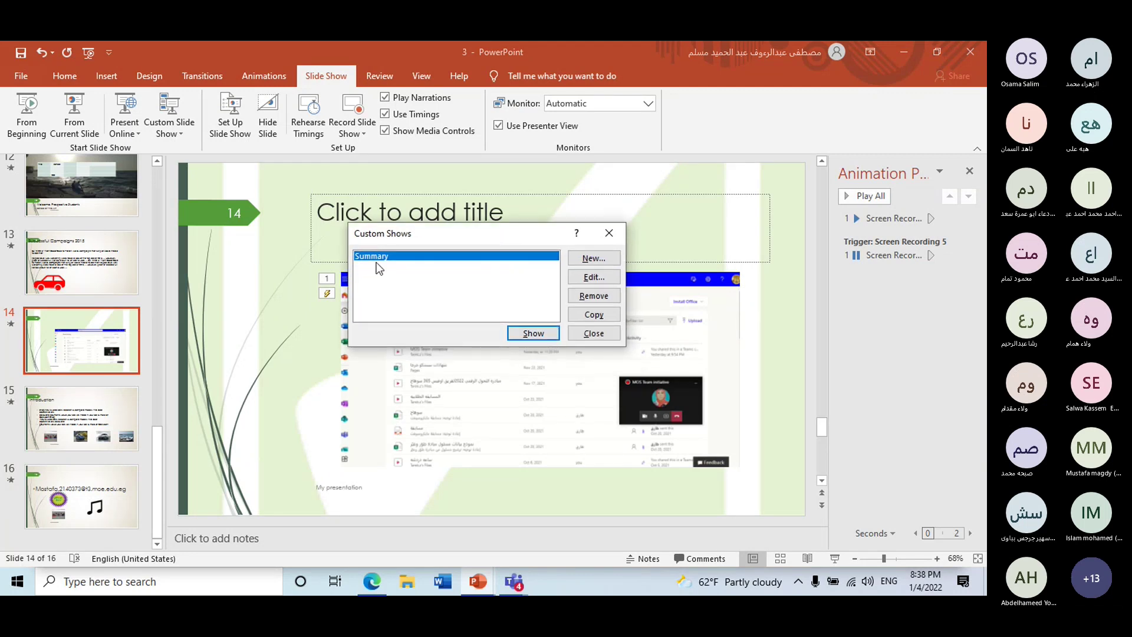
pyautogui.click(594, 333)
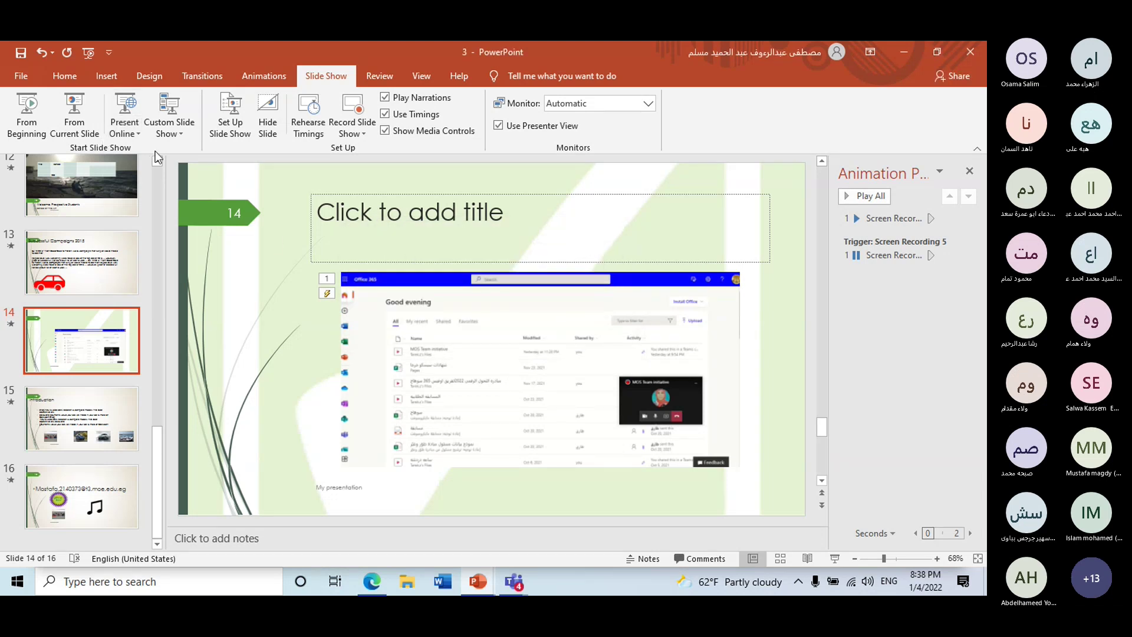
pyautogui.click(189, 132)
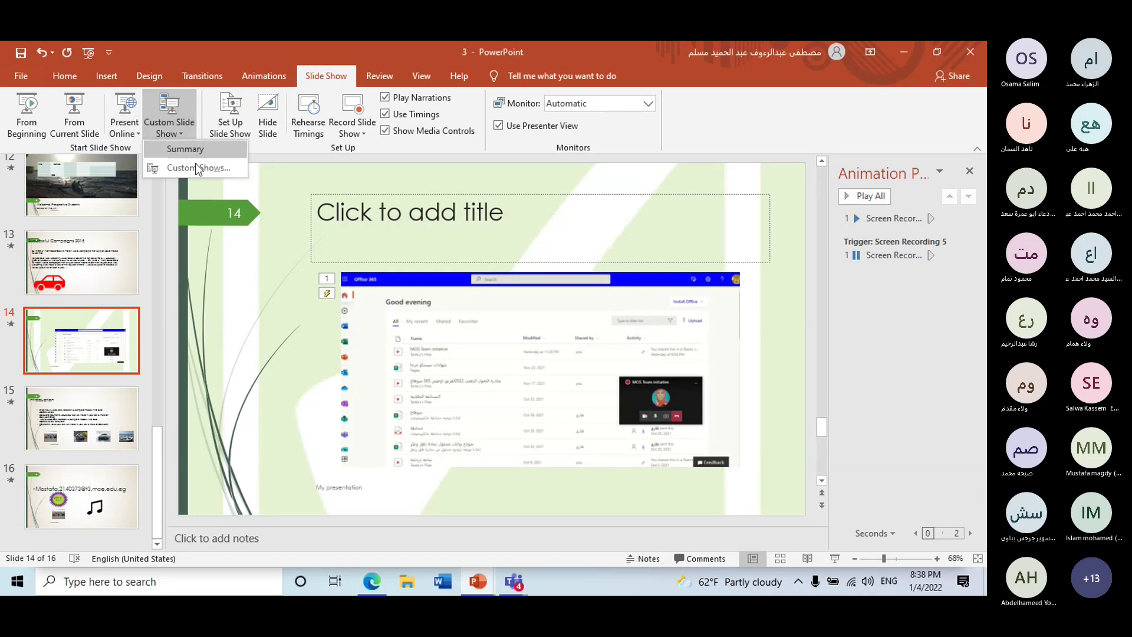
pyautogui.click(182, 136)
pyautogui.click(182, 136)
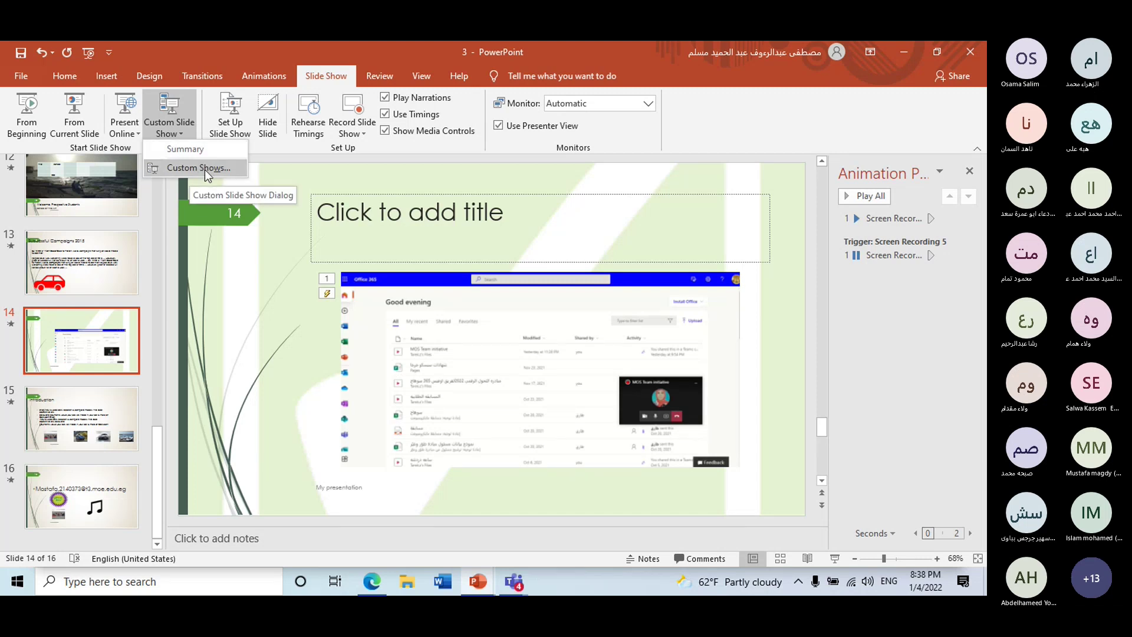
pyautogui.click(204, 169)
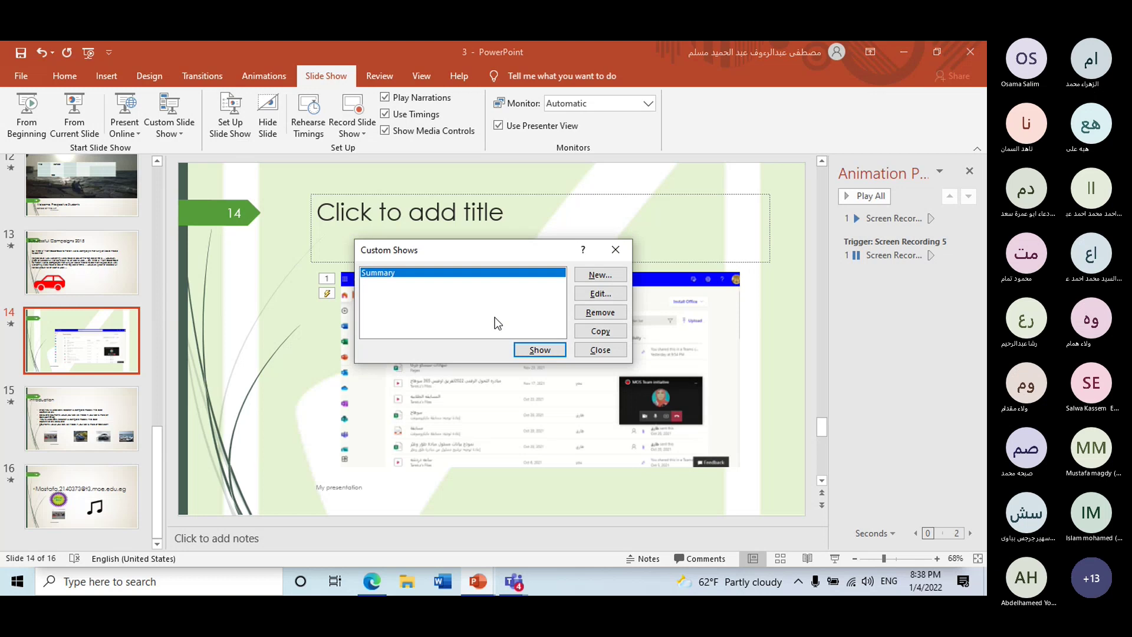
# - Start a new custom show and tick the Kings, Rock Fountain and Slide 4 slides
pyautogui.click(600, 275)
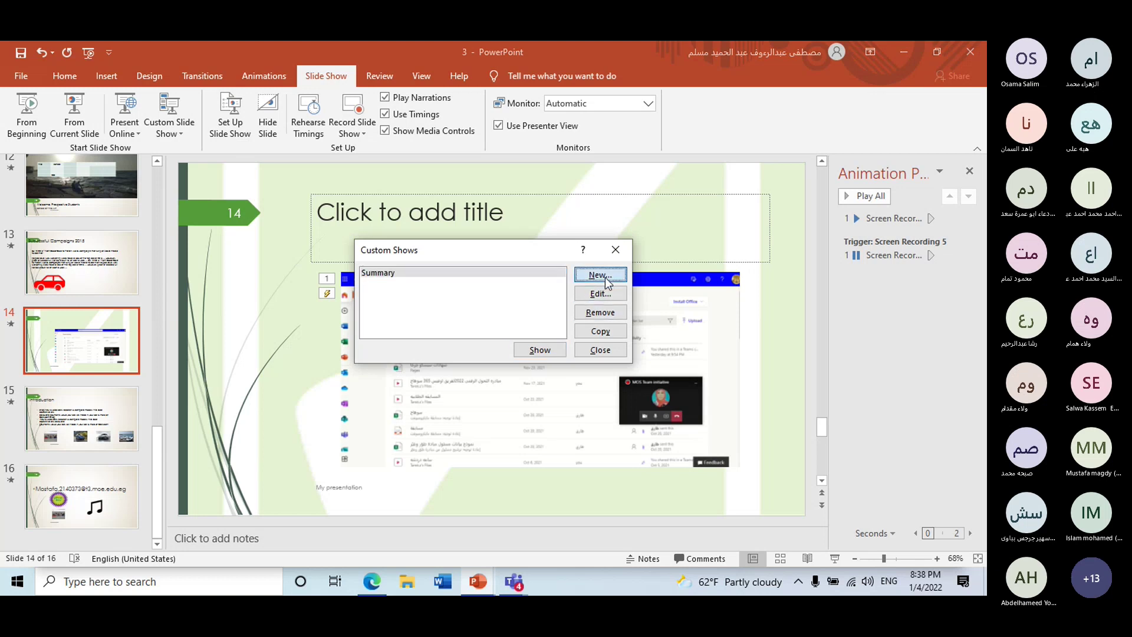
pyautogui.click(255, 275)
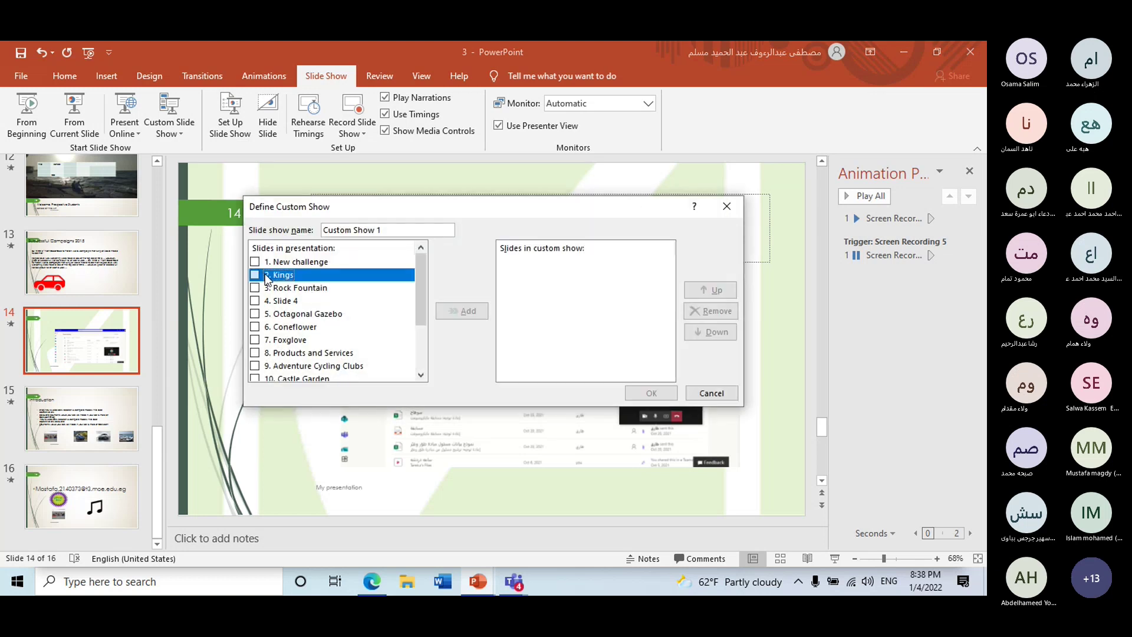
pyautogui.click(255, 287)
pyautogui.click(254, 301)
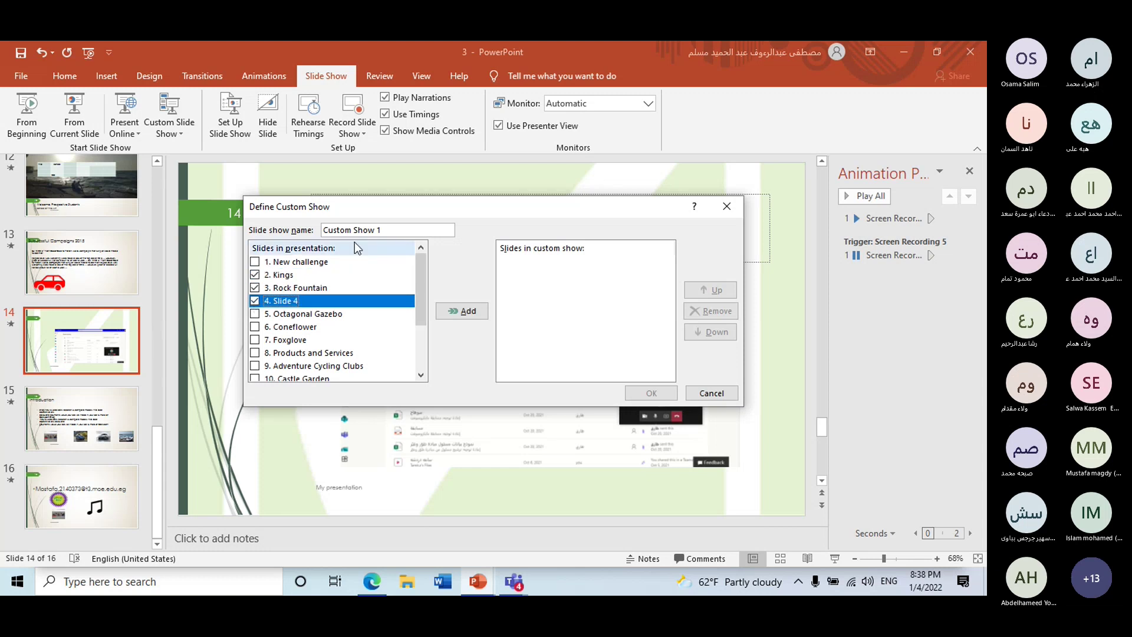
# - Name the show 'Custom1', add the ticked slides, save it and close the manager
pyautogui.click(382, 230)
pyautogui.moveTo(385, 229); pyautogui.dragTo(356, 233)
pyautogui.press('BackSpace')
pyautogui.write('1')
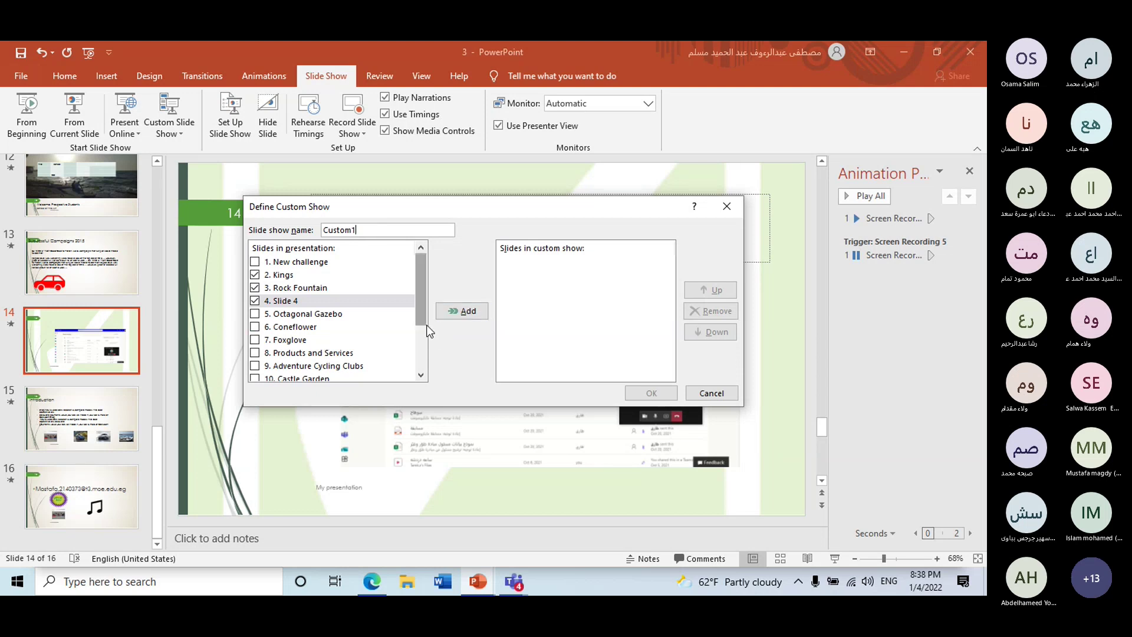
pyautogui.click(452, 321)
pyautogui.click(653, 394)
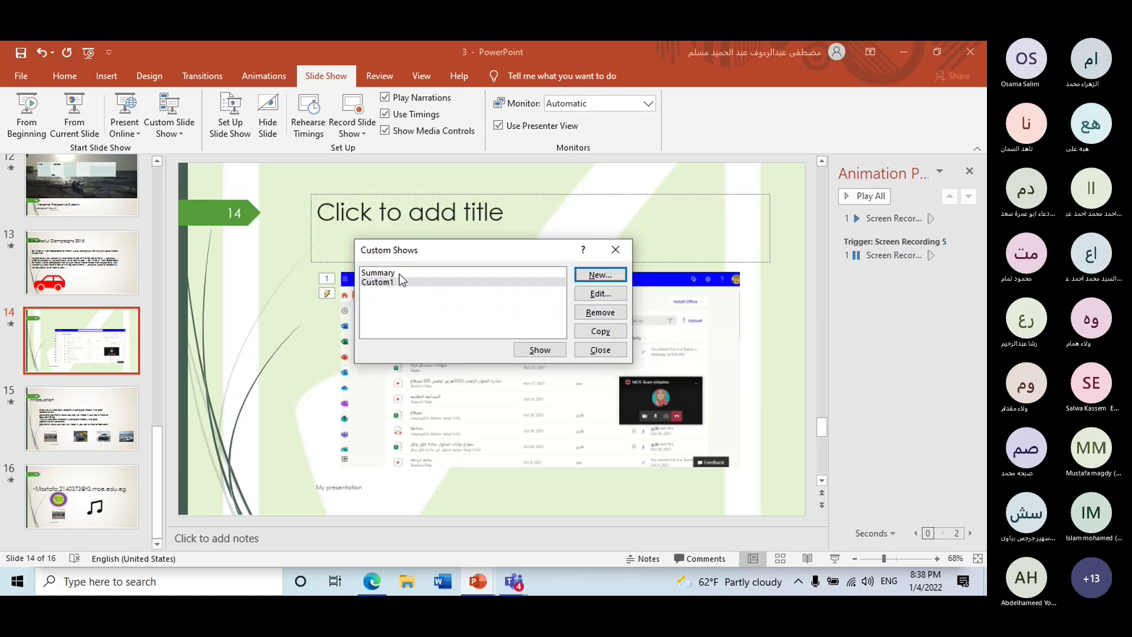
pyautogui.click(399, 273)
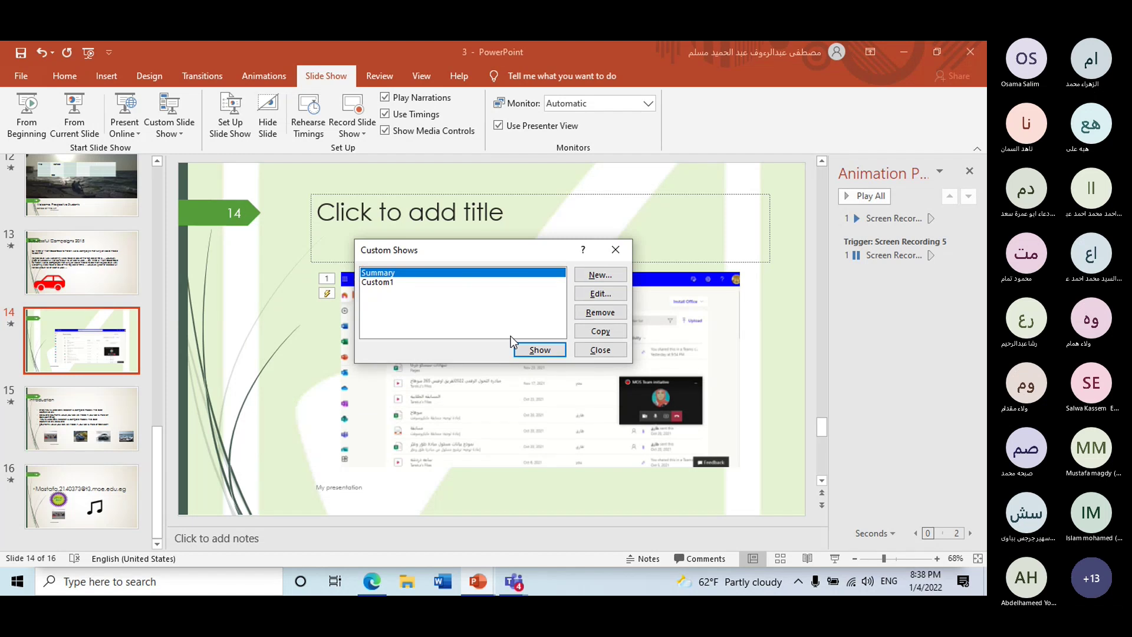
pyautogui.click(600, 350)
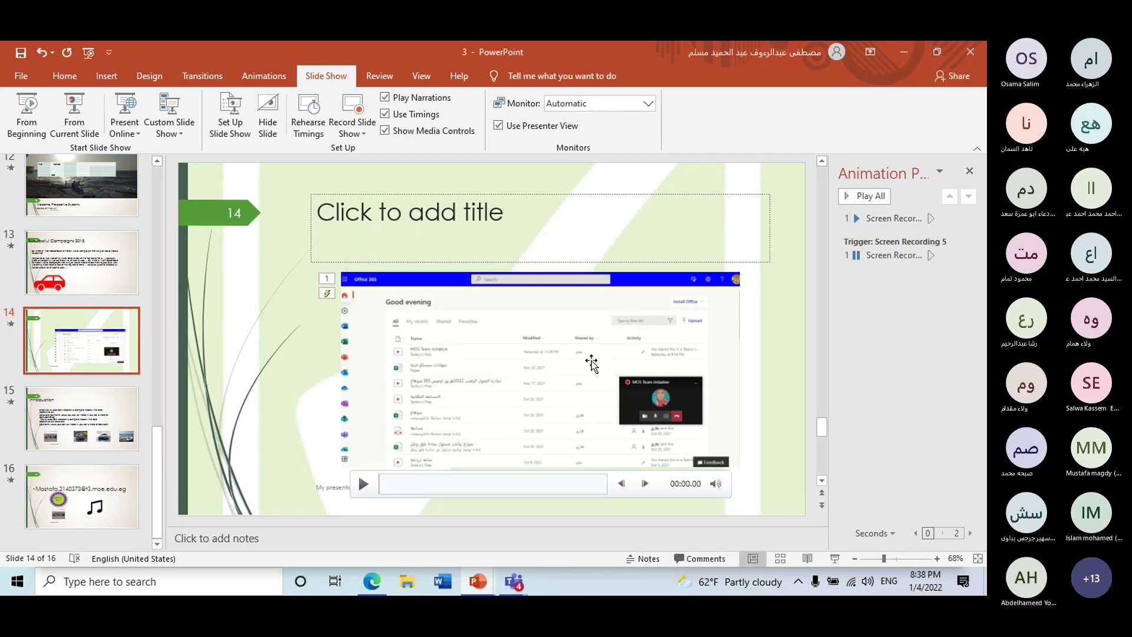
# - Check the custom shows list includes Custom1, then open slide 14's context menu
pyautogui.click(187, 132)
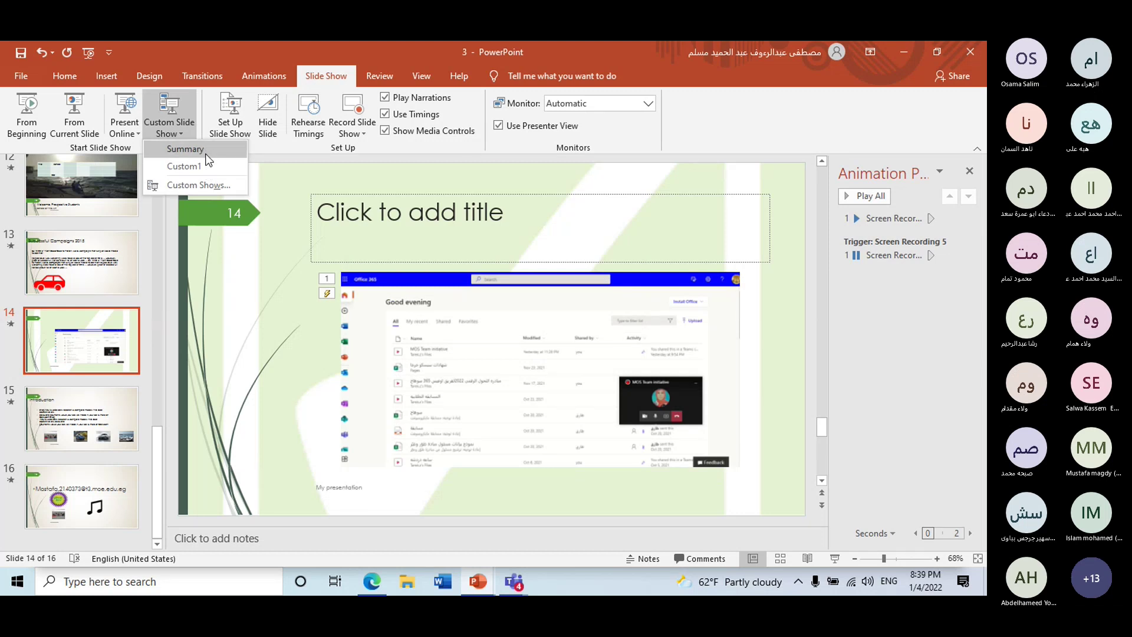
pyautogui.click(264, 171)
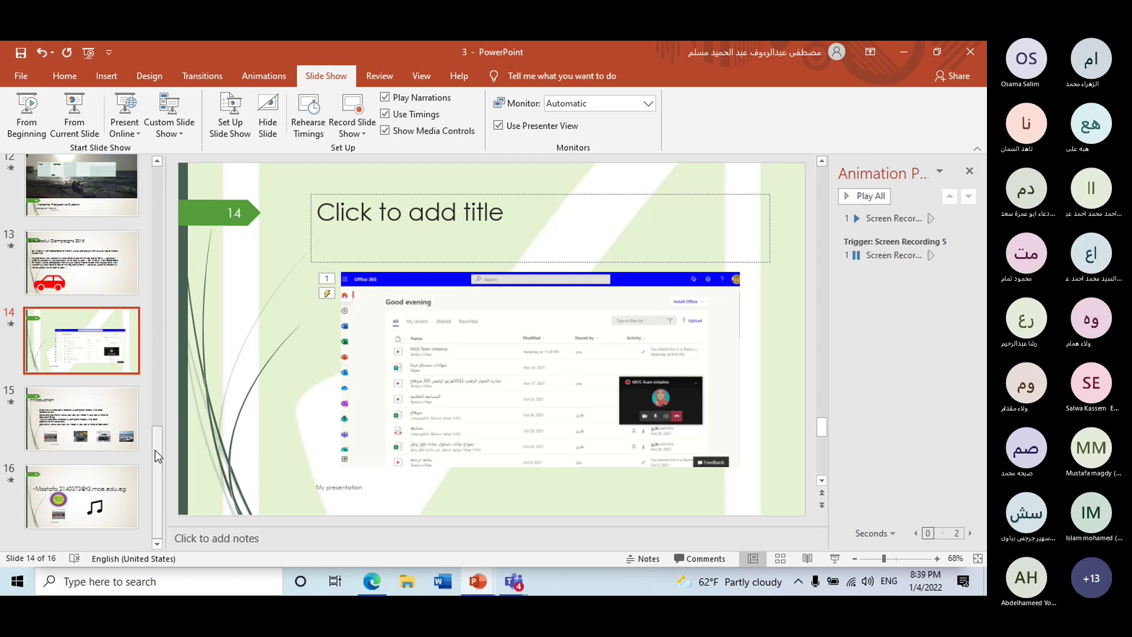
pyautogui.moveTo(154, 450); pyautogui.dragTo(162, 436)
pyautogui.scroll(-1, 161, 436)
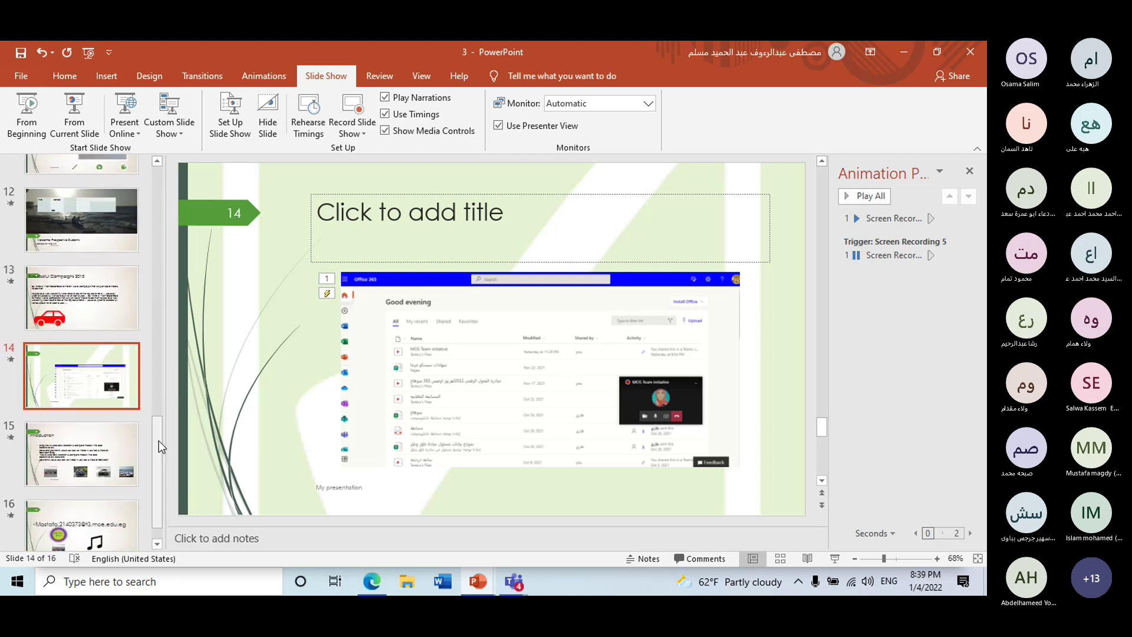
pyautogui.rightClick(113, 381)
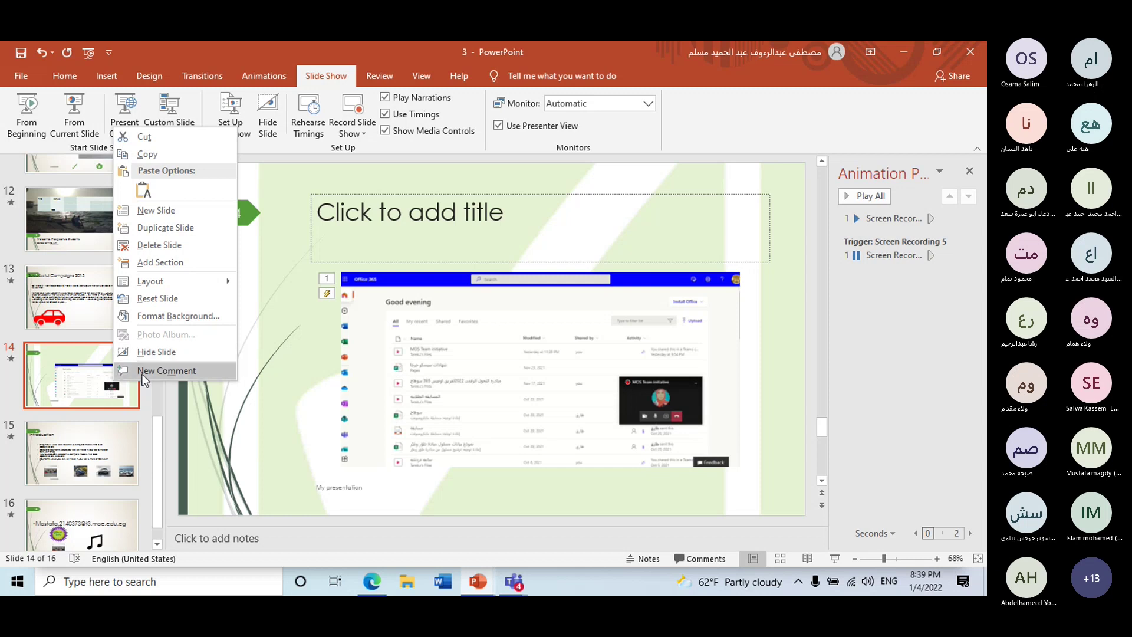
pyautogui.rightClick(87, 393)
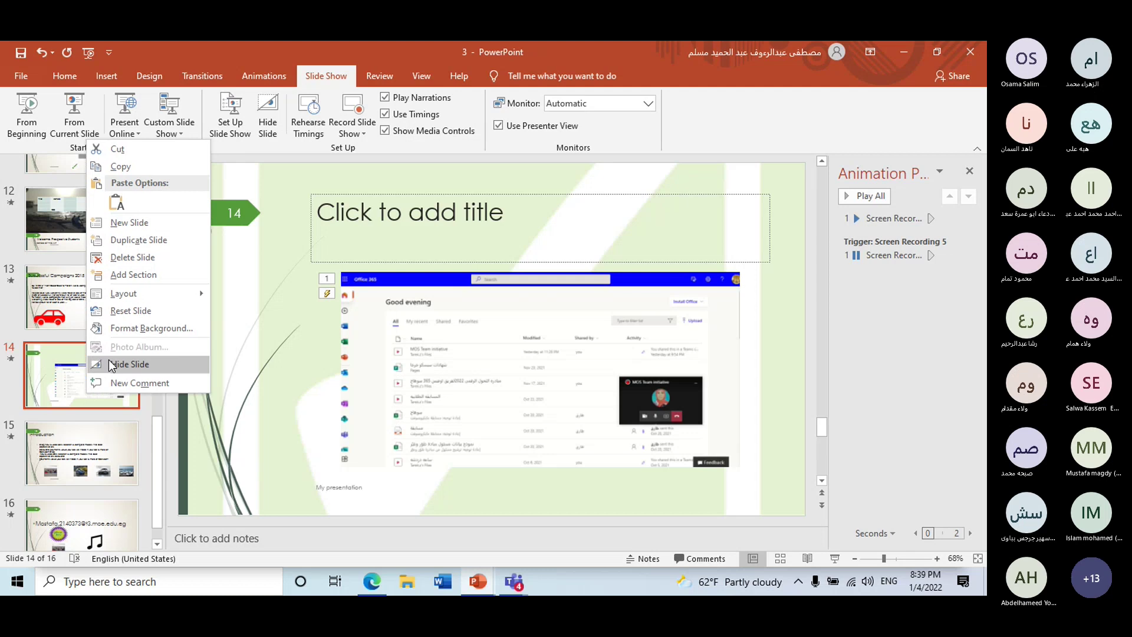
pyautogui.click(47, 384)
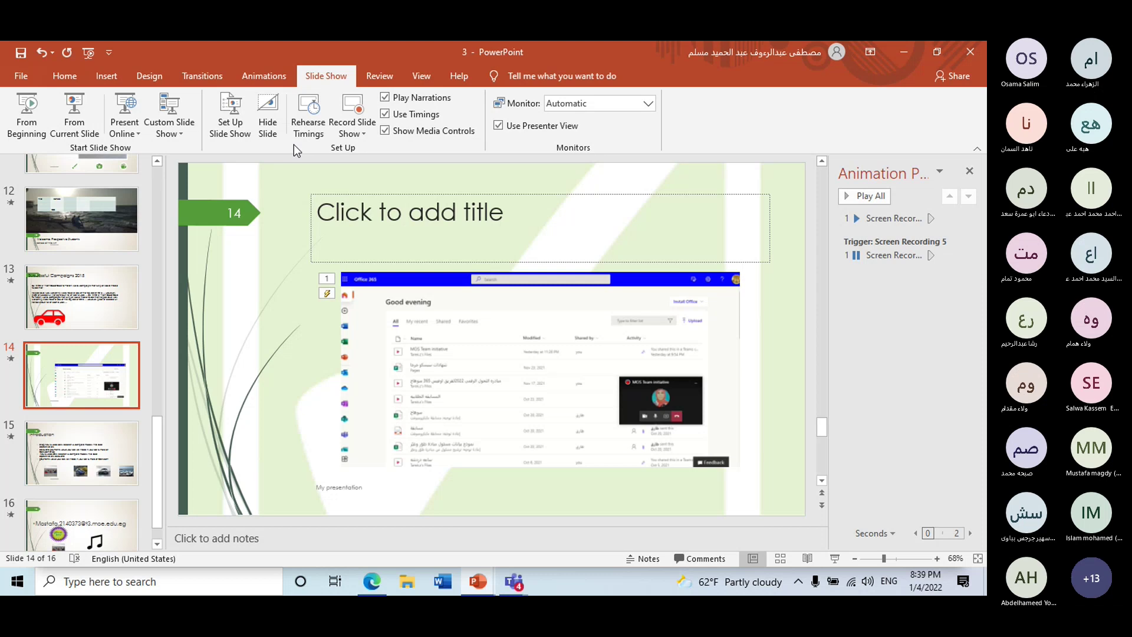
pyautogui.click(278, 122)
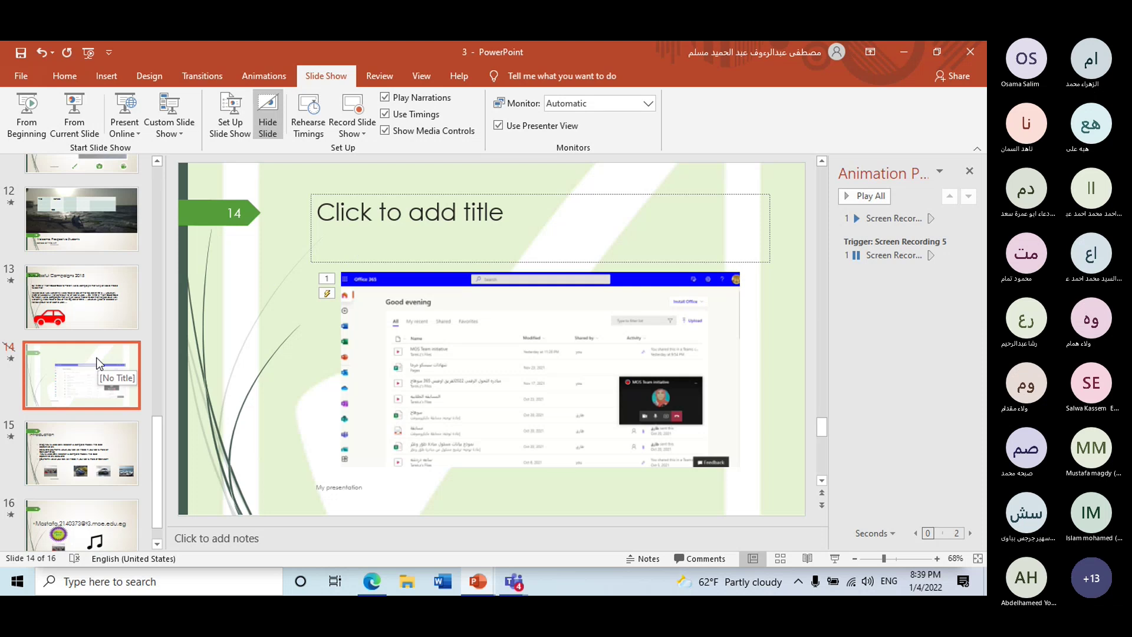
pyautogui.click(268, 136)
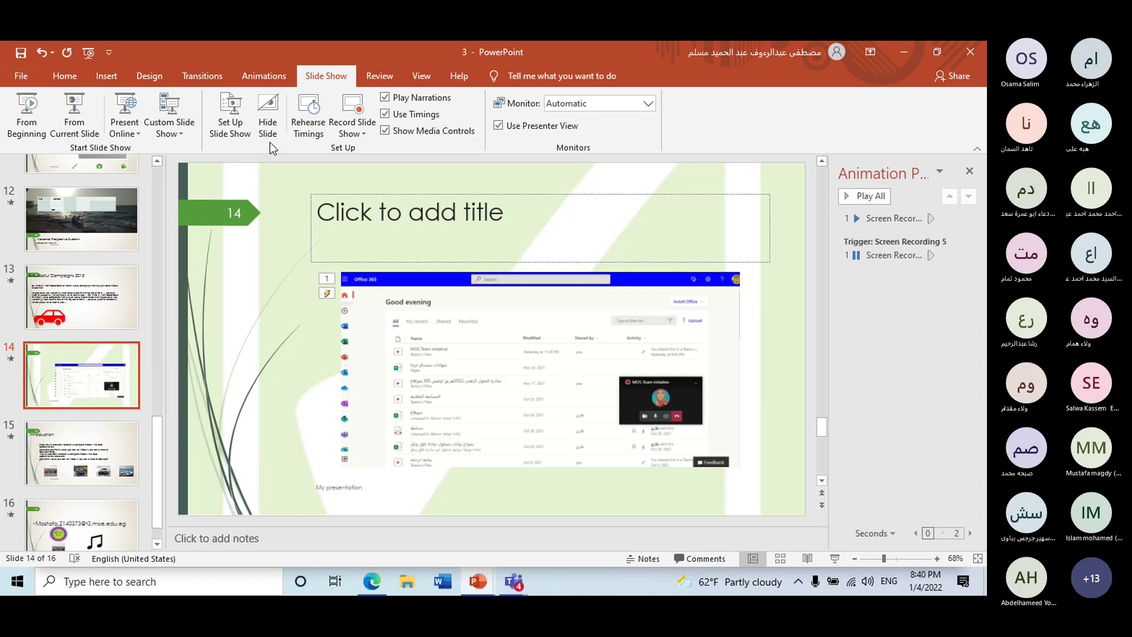
pyautogui.rightClick(56, 370)
pyautogui.click(76, 354)
pyautogui.rightClick(75, 356)
pyautogui.click(94, 346)
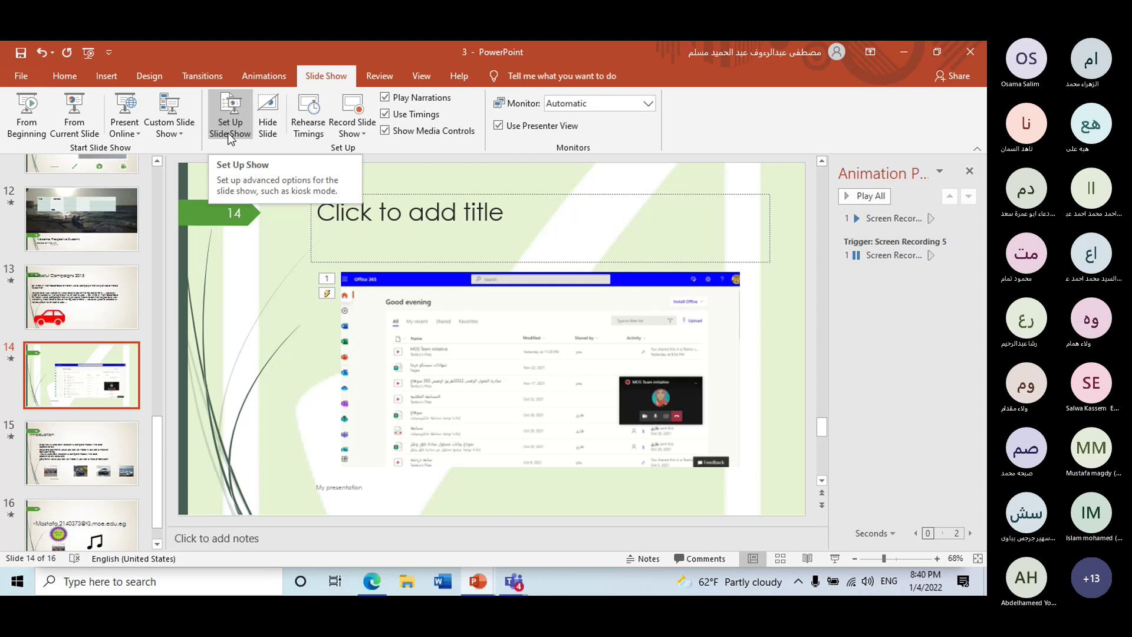
# - In Set Up Slide Show, set Advance slides to Manually and confirm
pyautogui.click(230, 131)
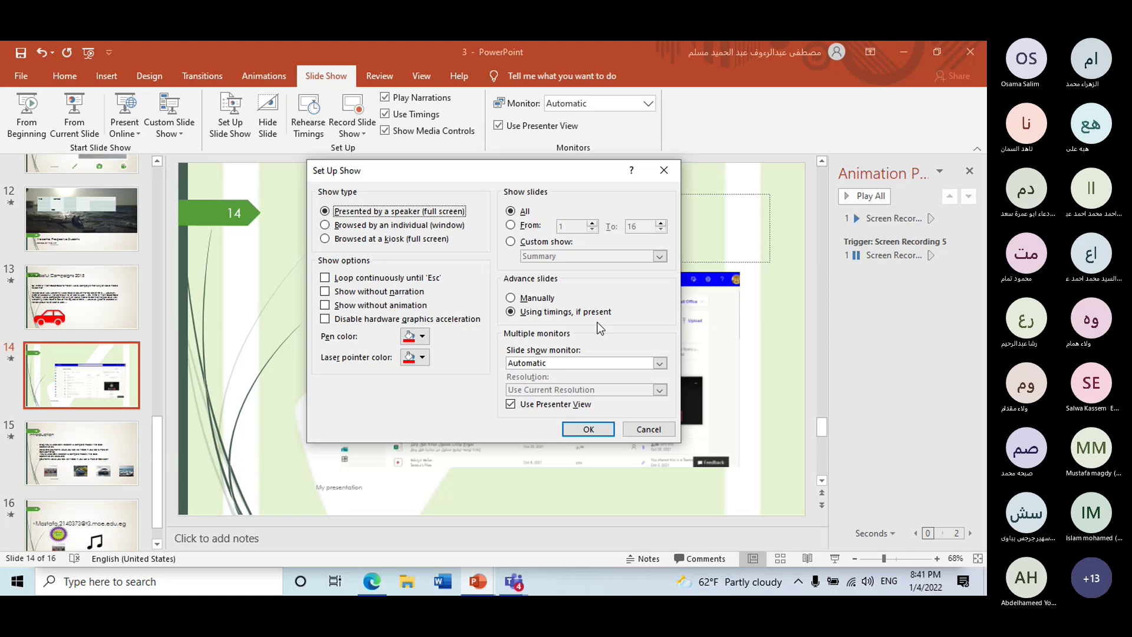
pyautogui.click(547, 301)
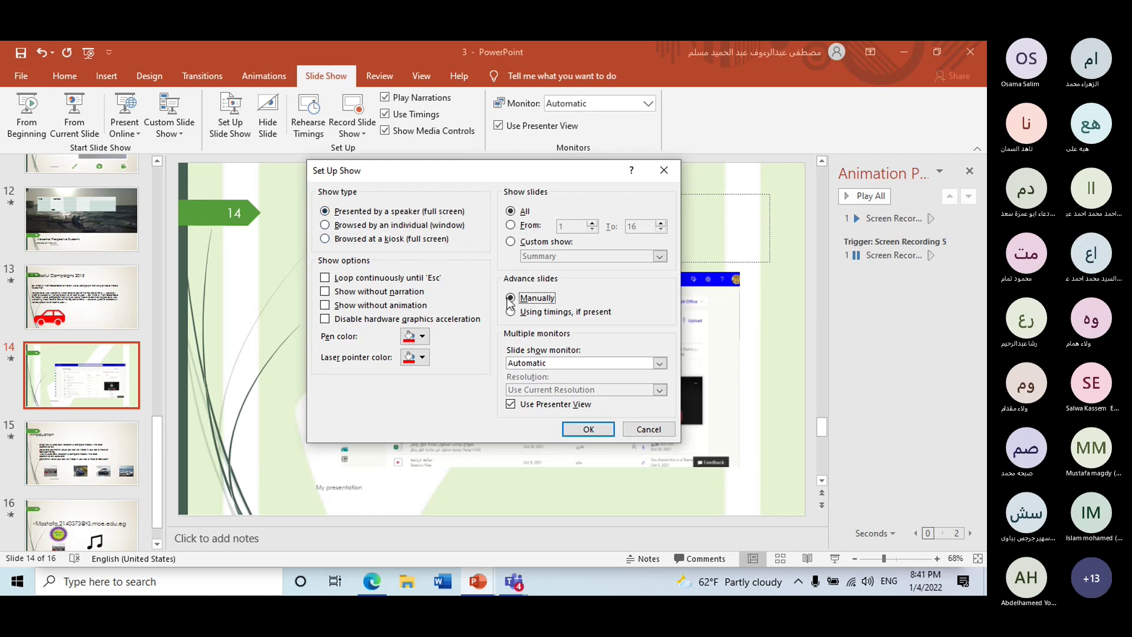
pyautogui.click(590, 433)
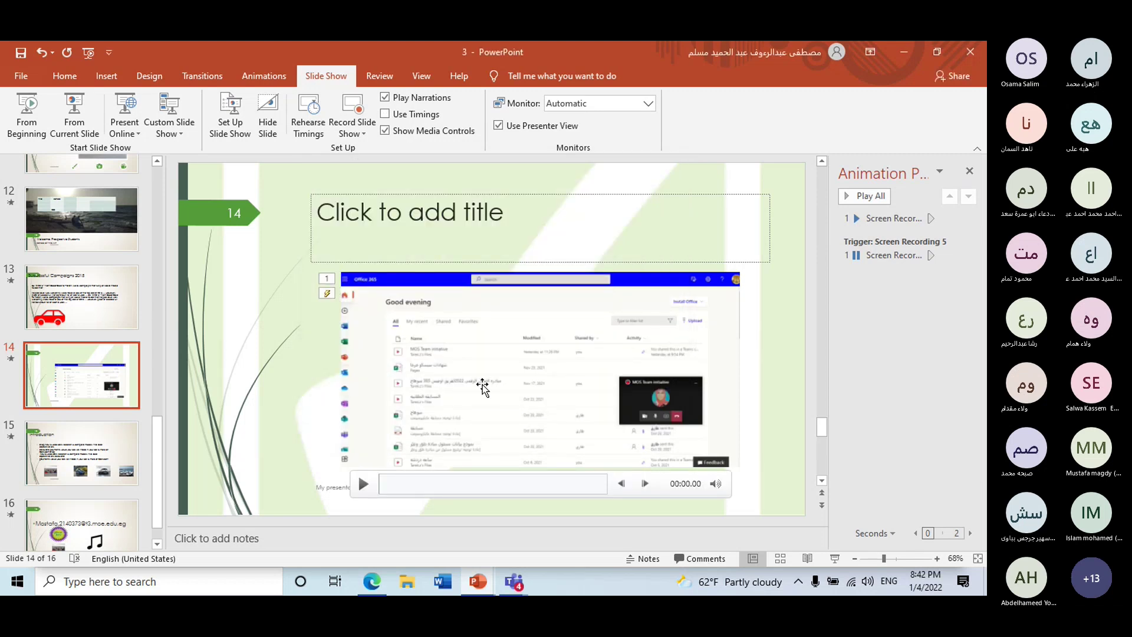
pyautogui.click(366, 133)
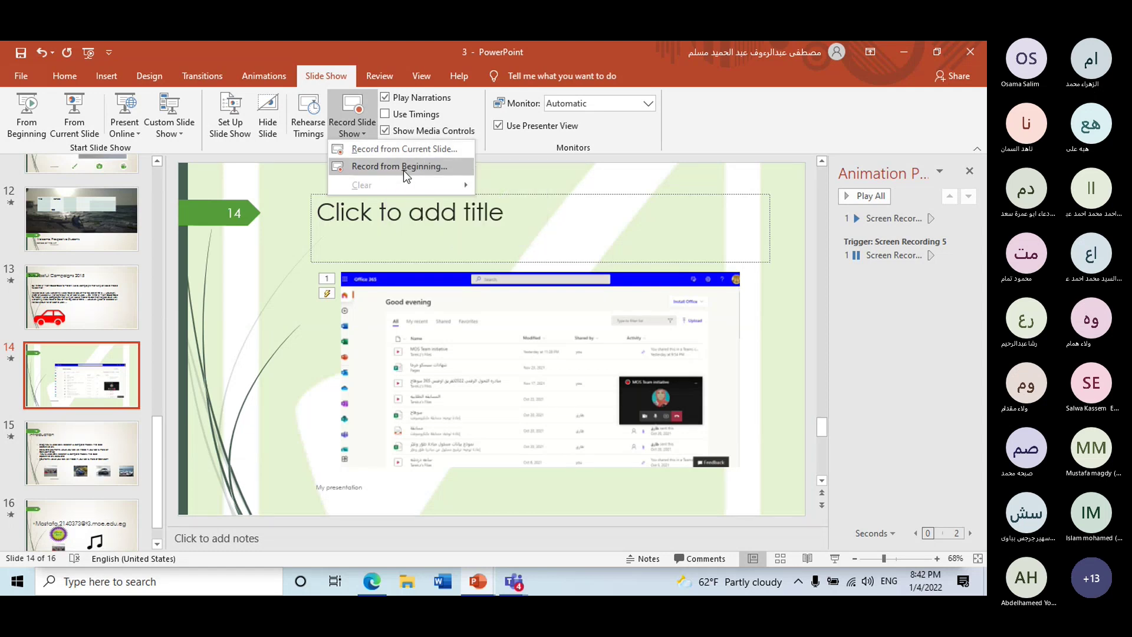
pyautogui.click(404, 172)
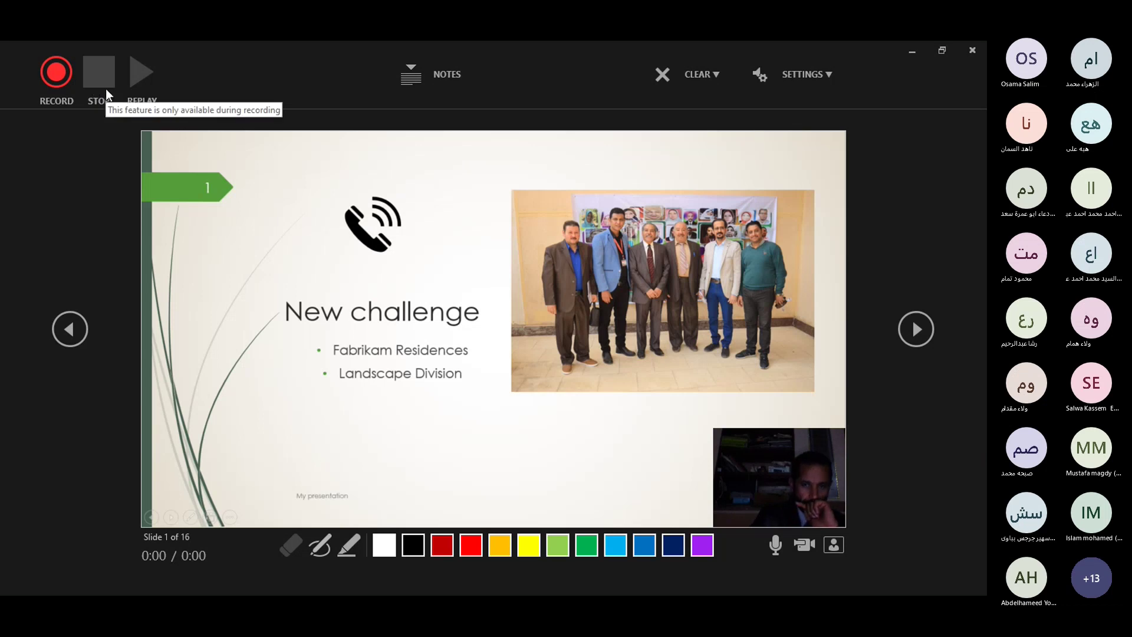
pyautogui.click(660, 76)
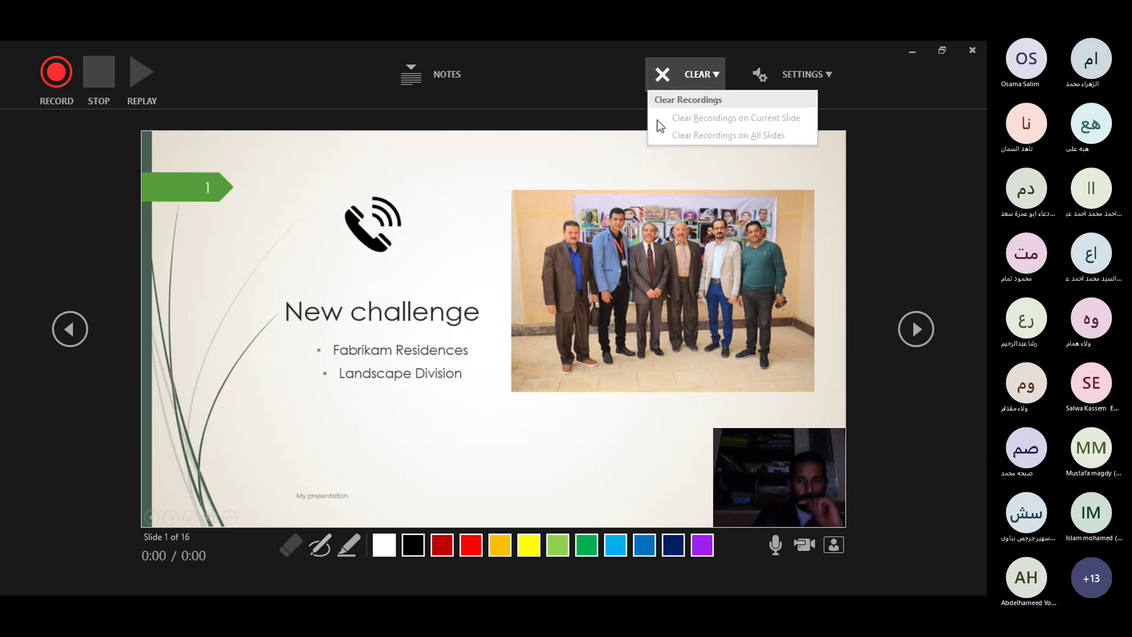
pyautogui.click(812, 550)
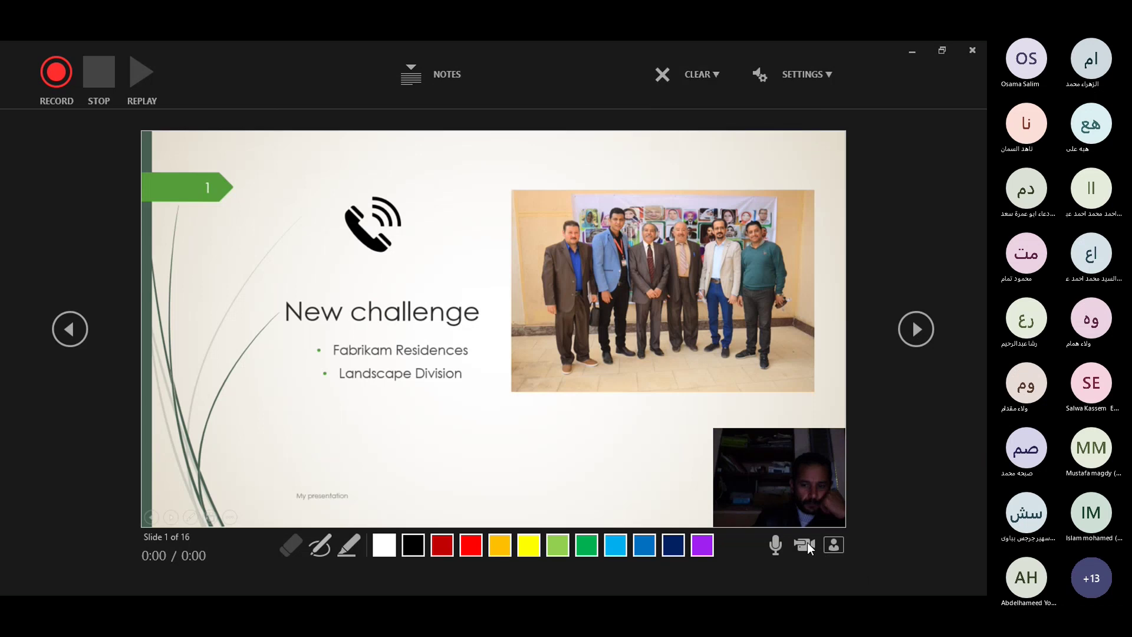
pyautogui.click(807, 544)
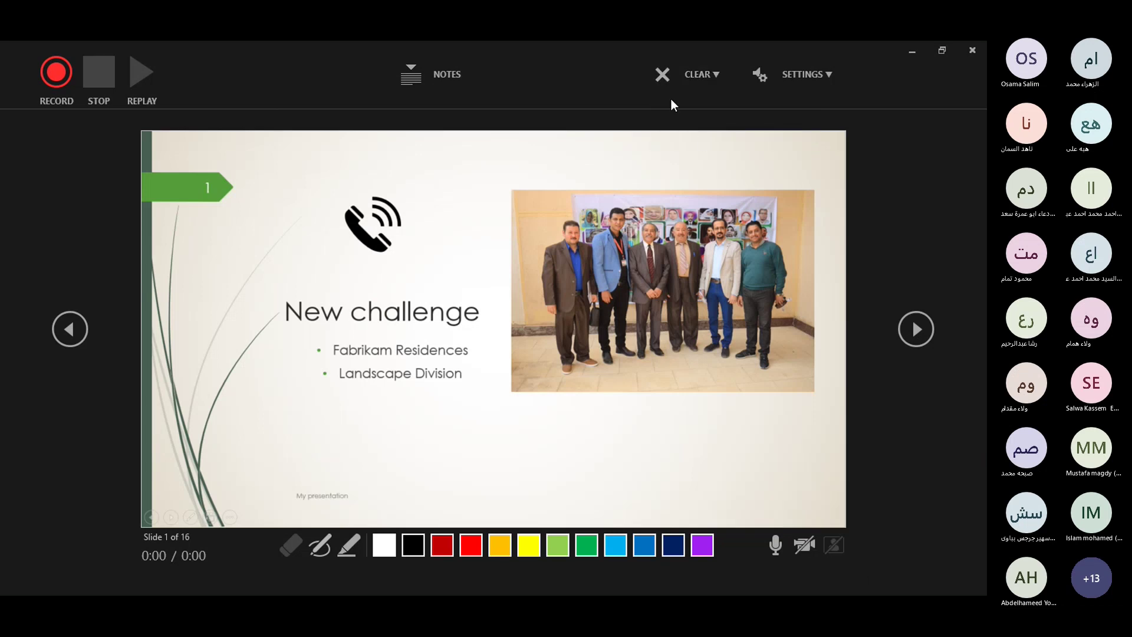
pyautogui.click(661, 82)
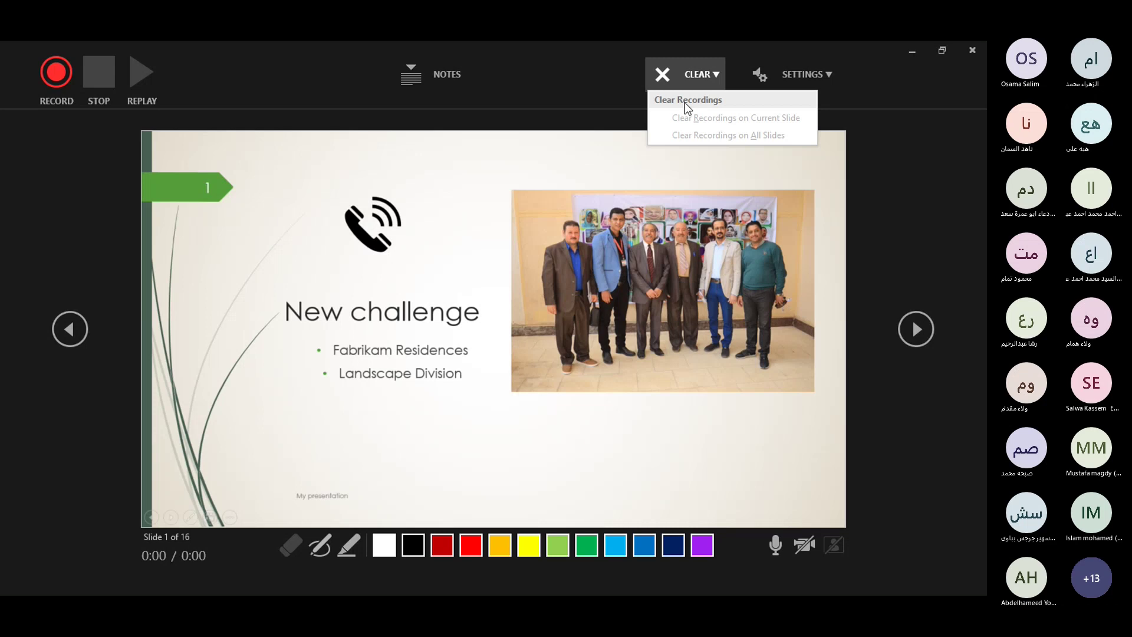
pyautogui.click(967, 50)
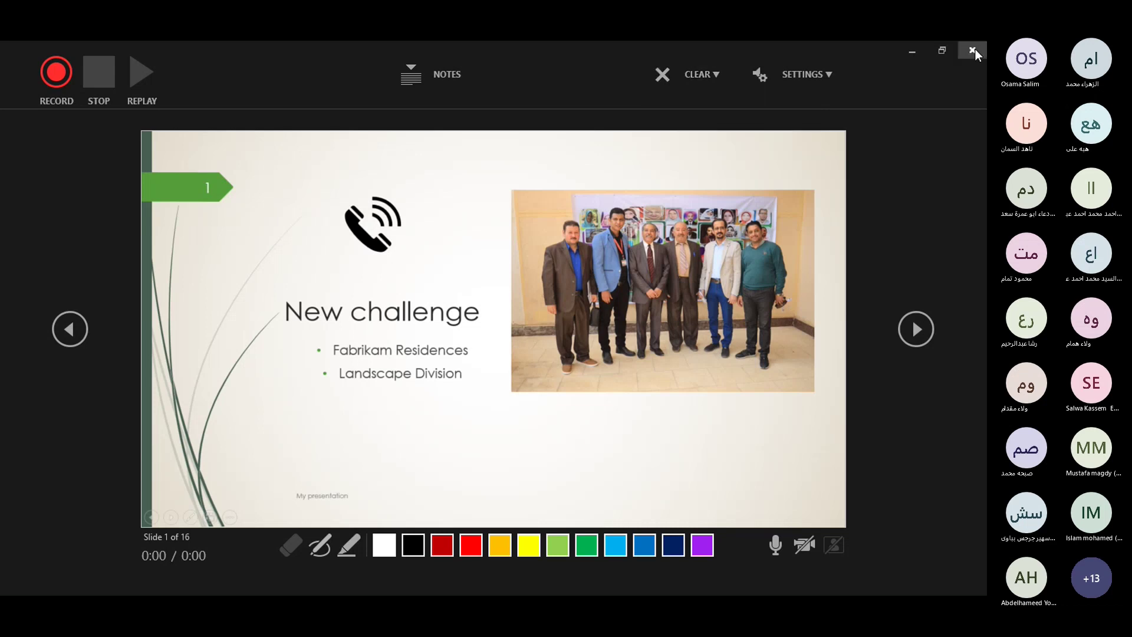
pyautogui.click(973, 50)
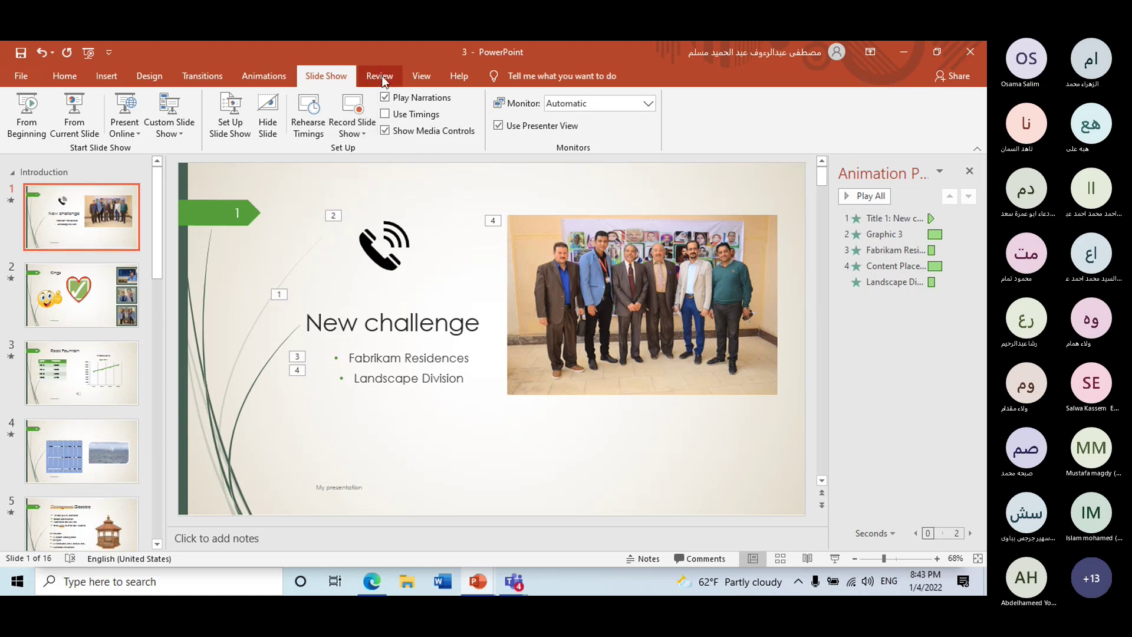
# - Switch the ribbon to the Review tab
pyautogui.click(382, 81)
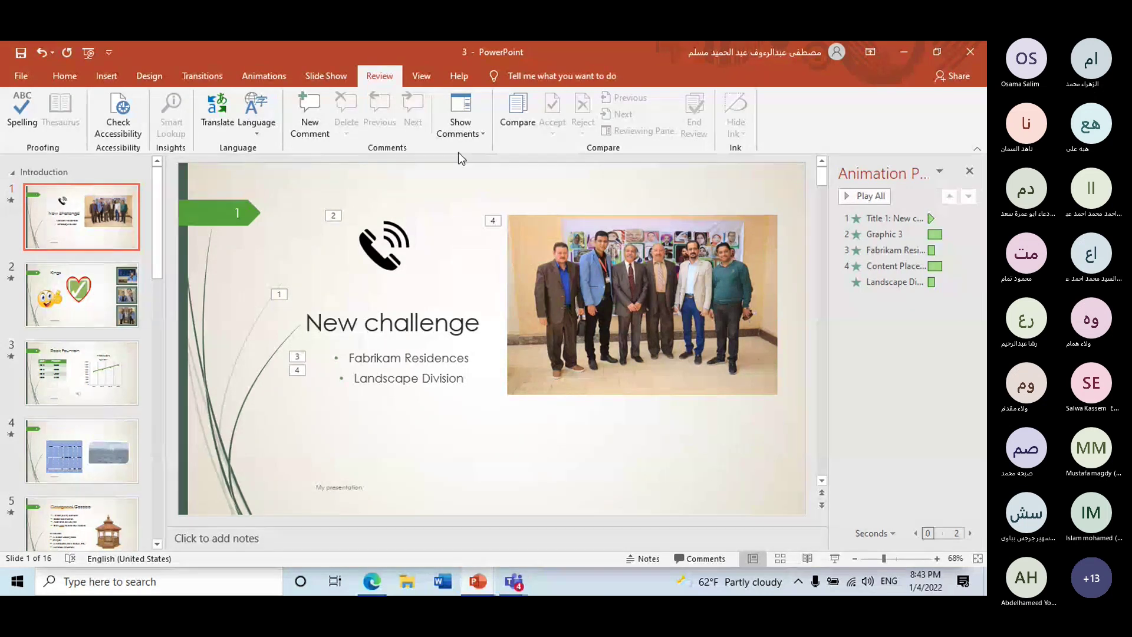
# - Add a new comment reading 'update' on slide 1
pyautogui.click(464, 119)
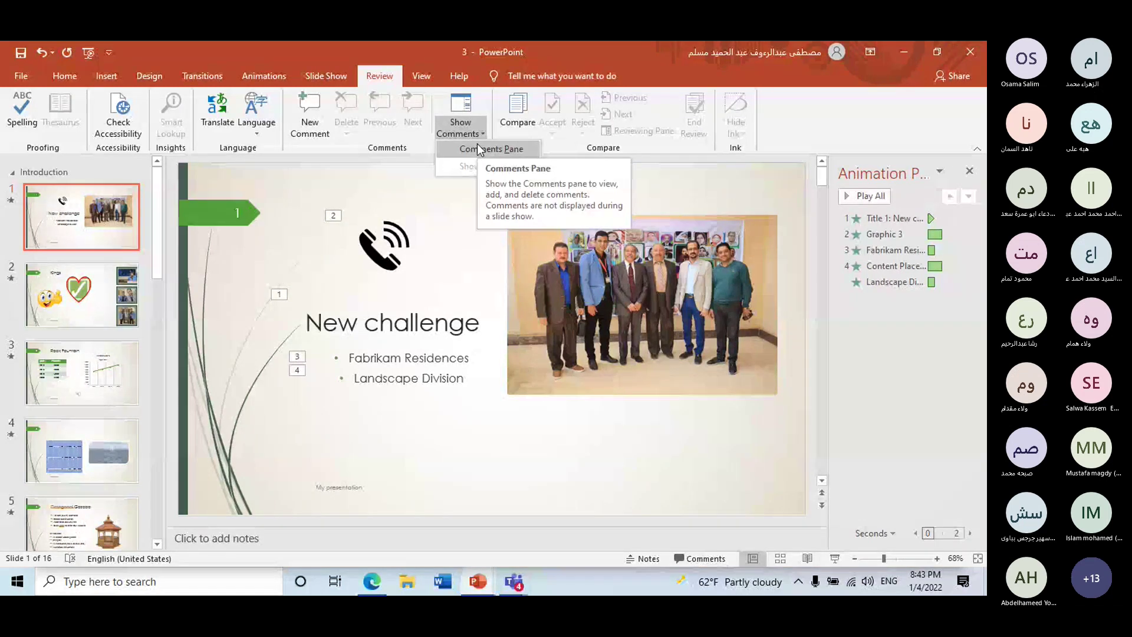
pyautogui.click(478, 150)
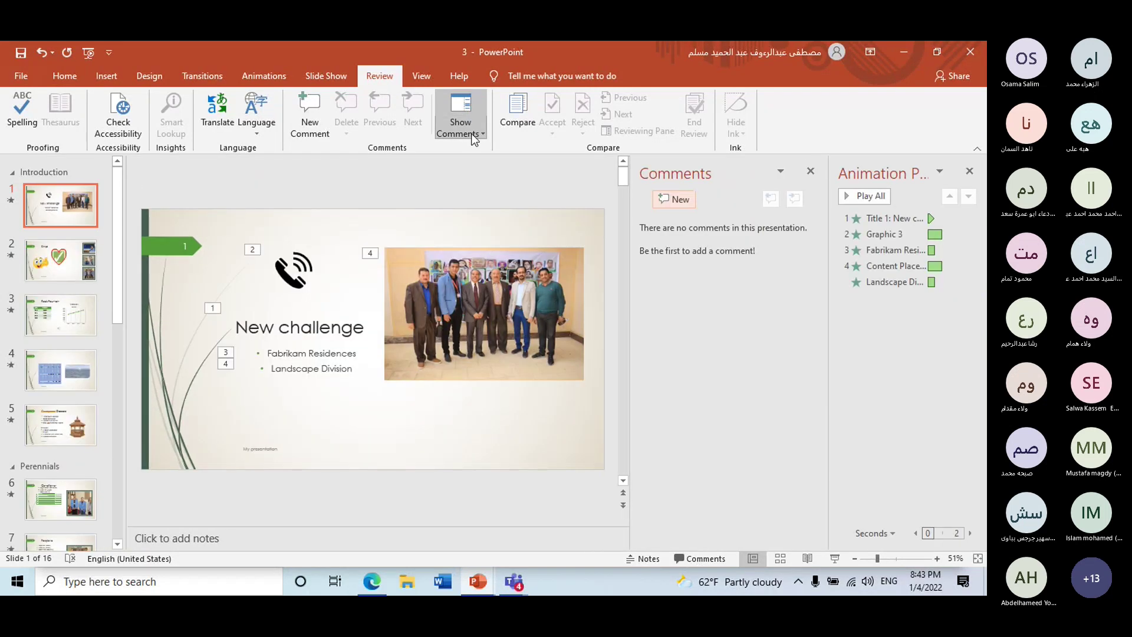
pyautogui.click(811, 169)
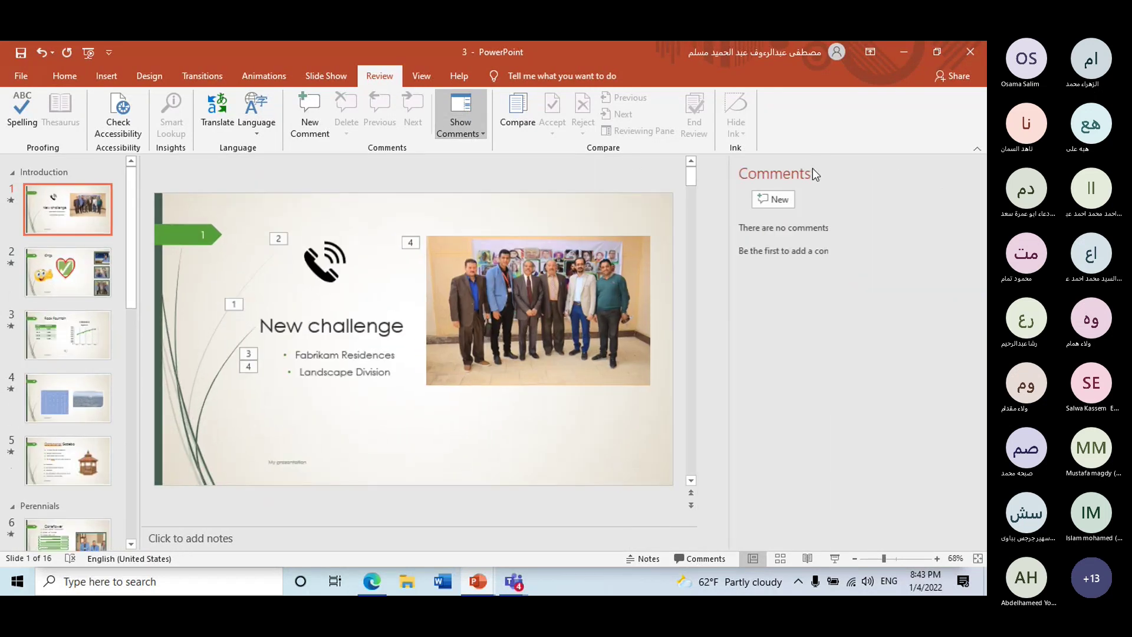
pyautogui.click(308, 115)
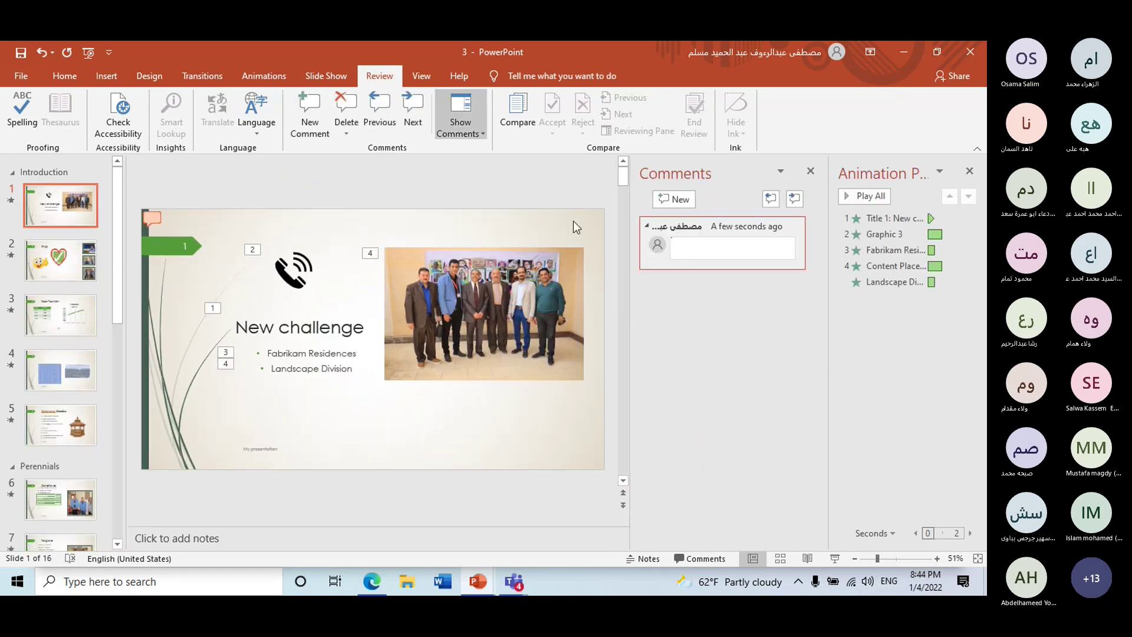
pyautogui.click(737, 251)
pyautogui.write('up')
pyautogui.write('date')
# - Delete the 'update' comment and close the Animation and Comments panes
pyautogui.click(789, 226)
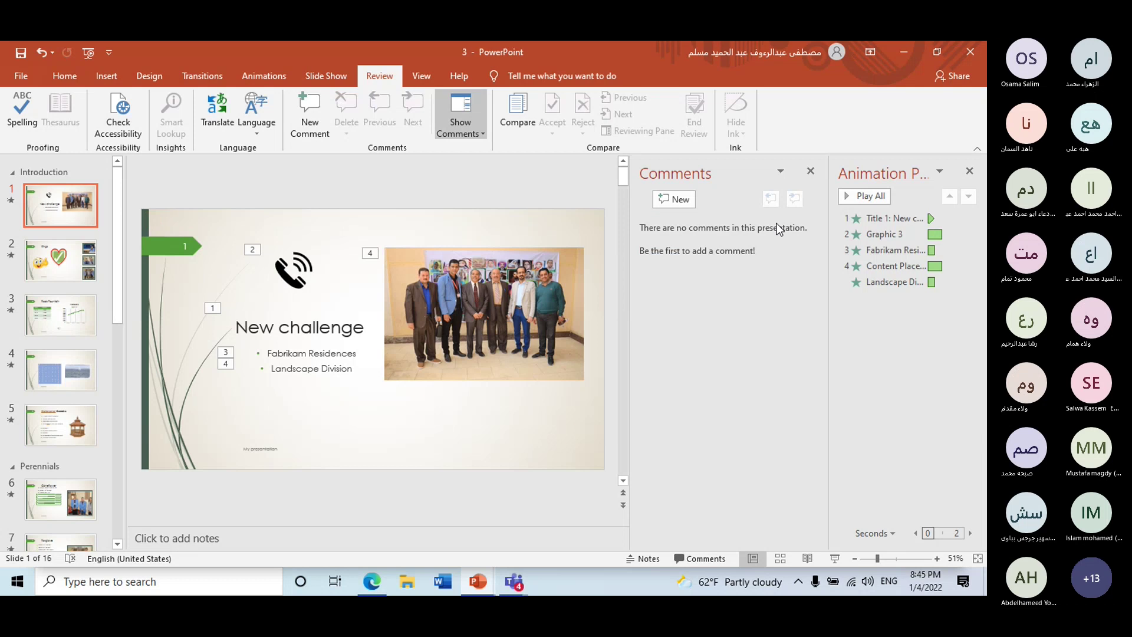
pyautogui.click(810, 171)
pyautogui.click(811, 171)
pyautogui.click(968, 167)
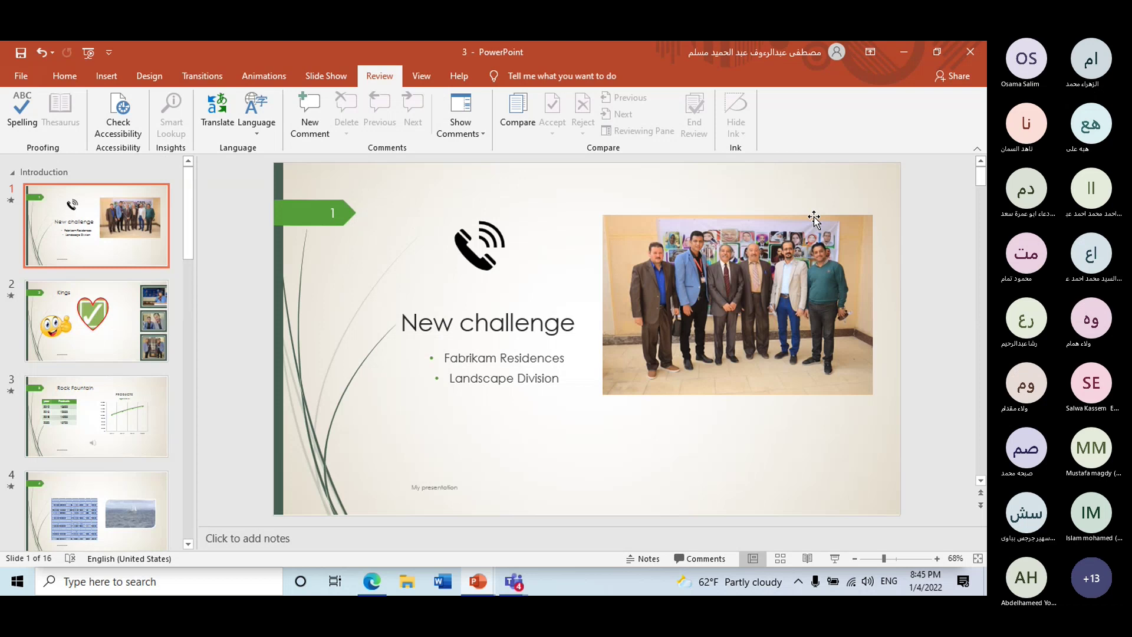
pyautogui.click(259, 133)
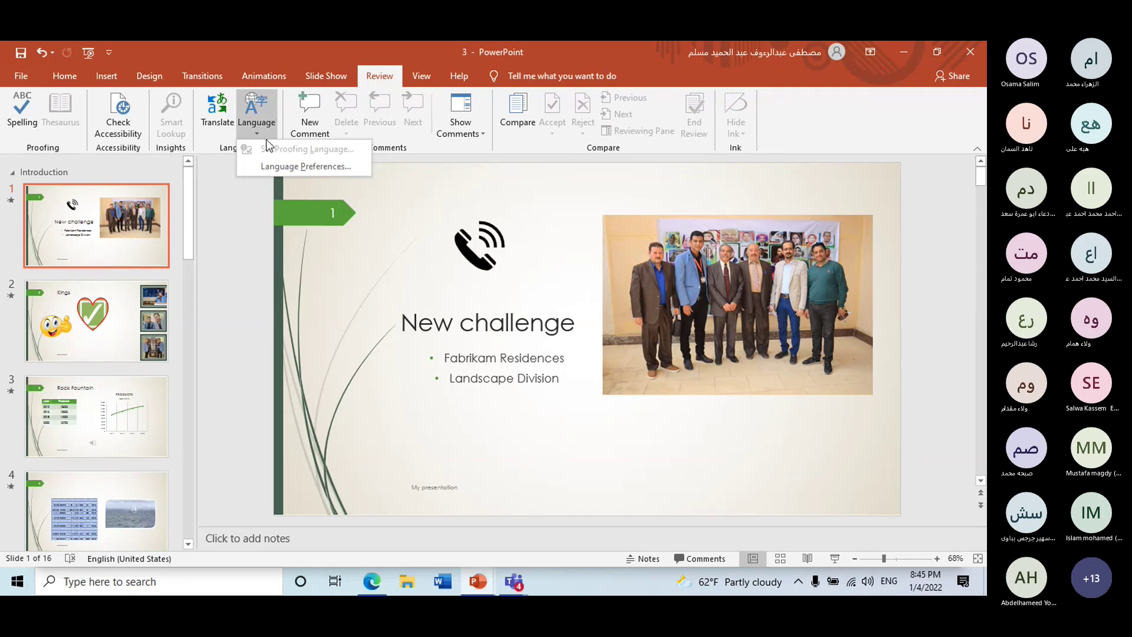
pyautogui.click(221, 123)
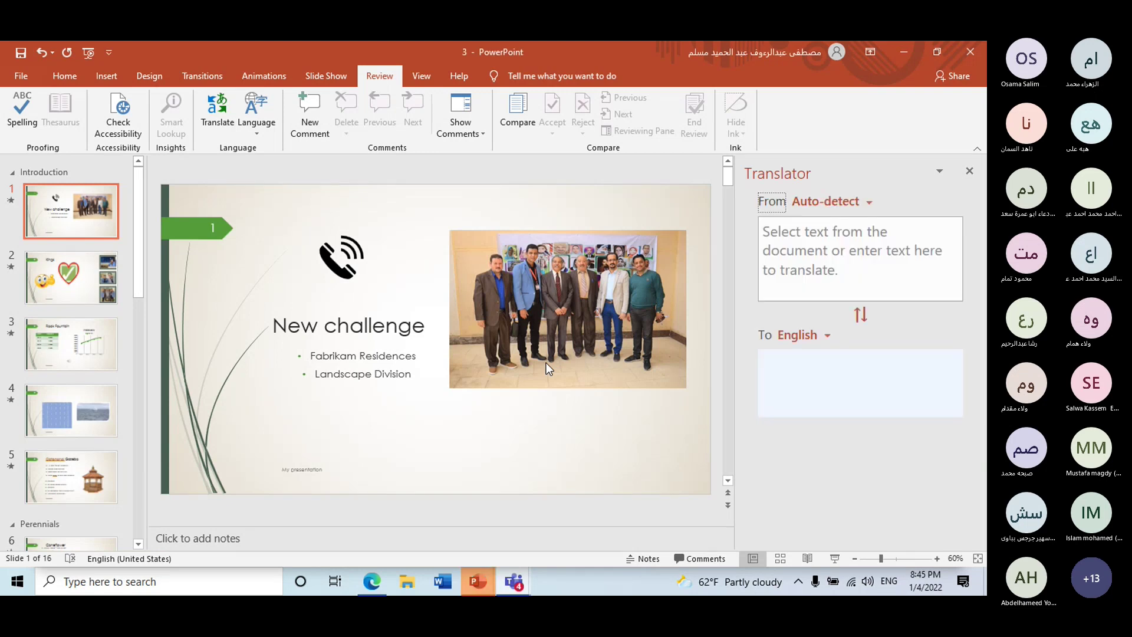
pyautogui.click(866, 209)
pyautogui.click(853, 212)
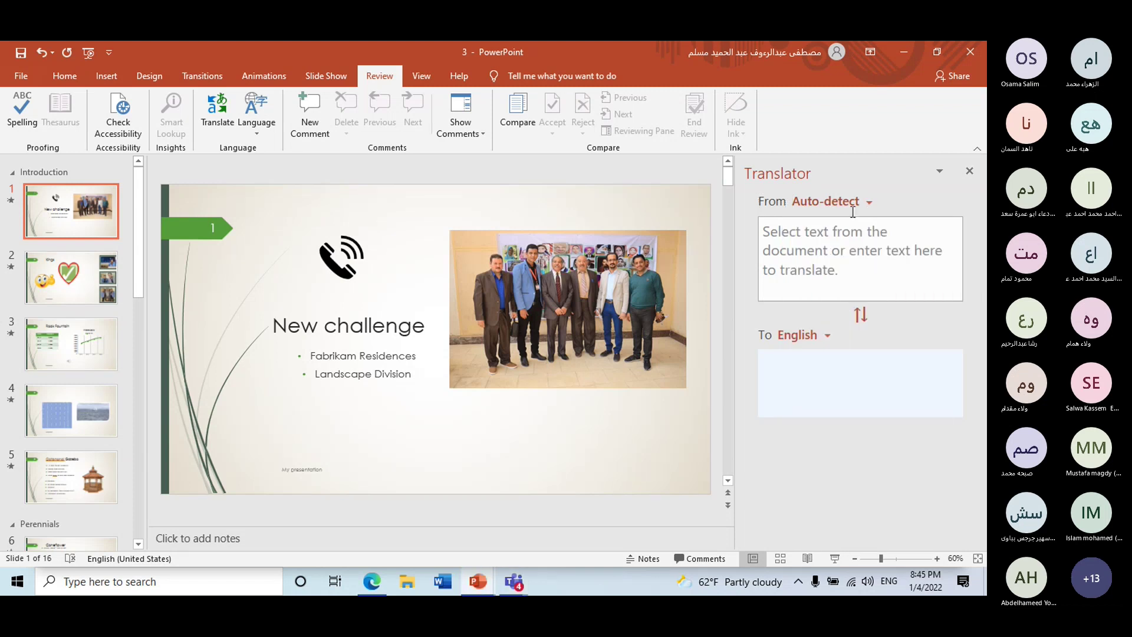
pyautogui.click(806, 237)
pyautogui.tripleClick(353, 330)
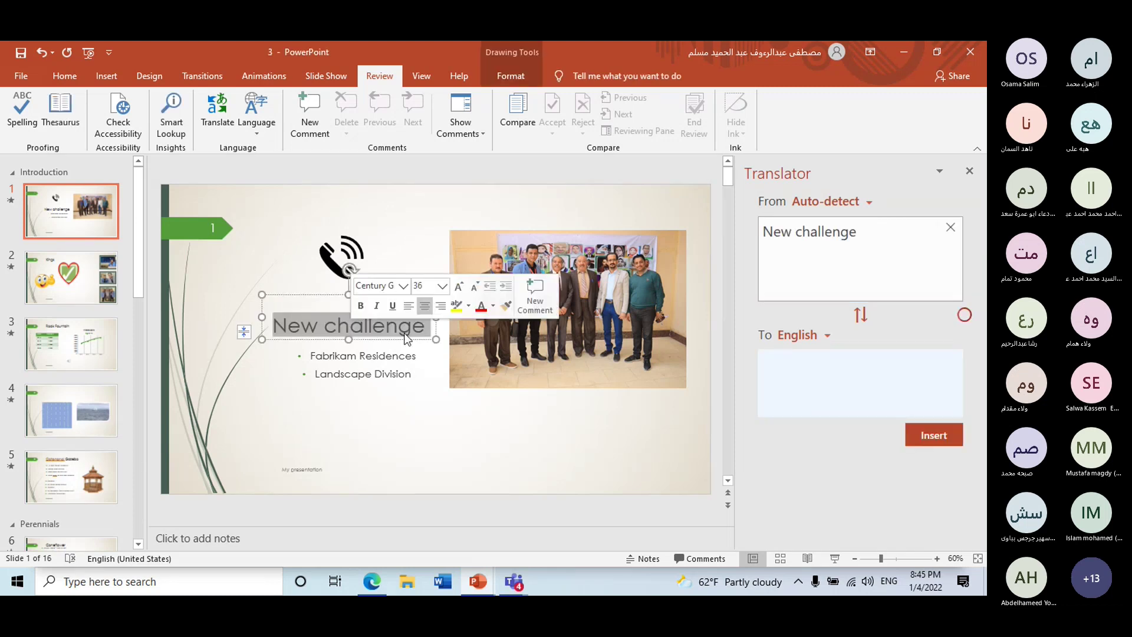
pyautogui.click(825, 339)
pyautogui.scroll(-3, 827, 394)
pyautogui.scroll(-1, 827, 394)
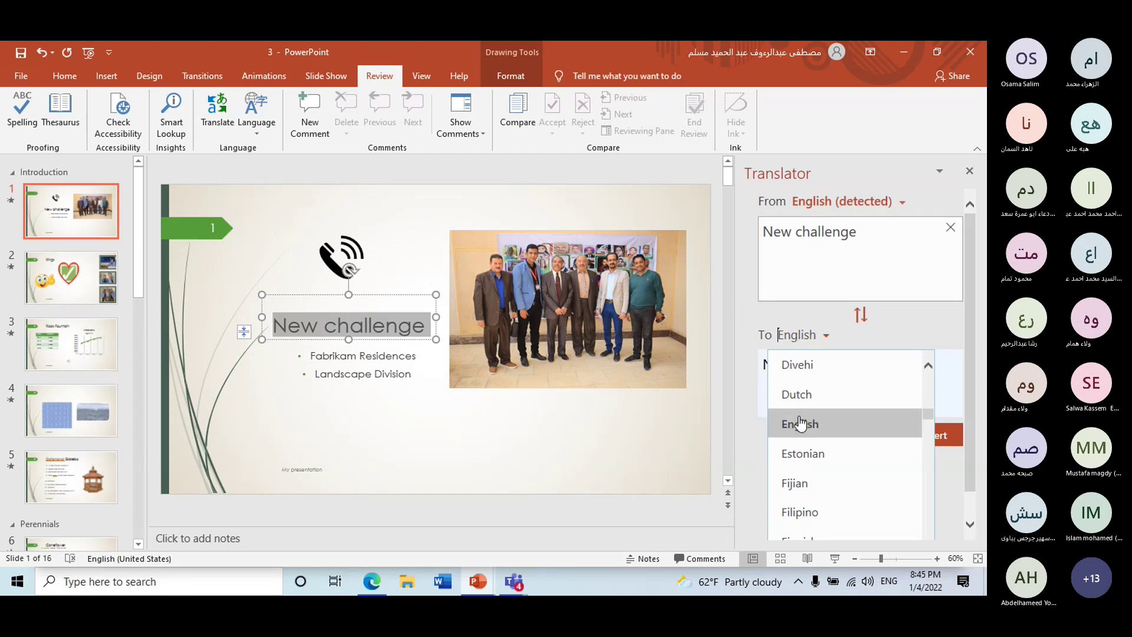
pyautogui.scroll(-3, 808, 420)
pyautogui.scroll(-1, 817, 413)
pyautogui.scroll(-3, 816, 413)
pyautogui.scroll(-1, 818, 415)
pyautogui.scroll(-3, 819, 417)
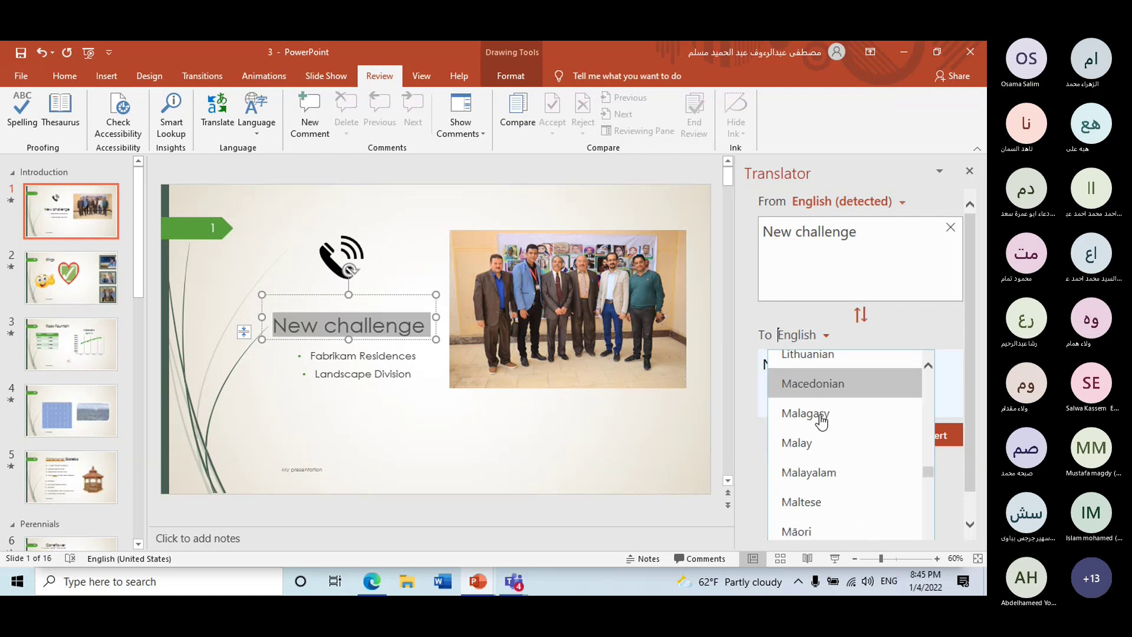
pyautogui.scroll(-2, 820, 421)
pyautogui.scroll(-5, 821, 421)
pyautogui.scroll(1, 820, 422)
pyautogui.scroll(3, 821, 423)
pyautogui.scroll(2, 821, 422)
pyautogui.scroll(6, 821, 423)
pyautogui.scroll(2, 821, 423)
pyautogui.scroll(6, 822, 423)
pyautogui.scroll(1, 822, 424)
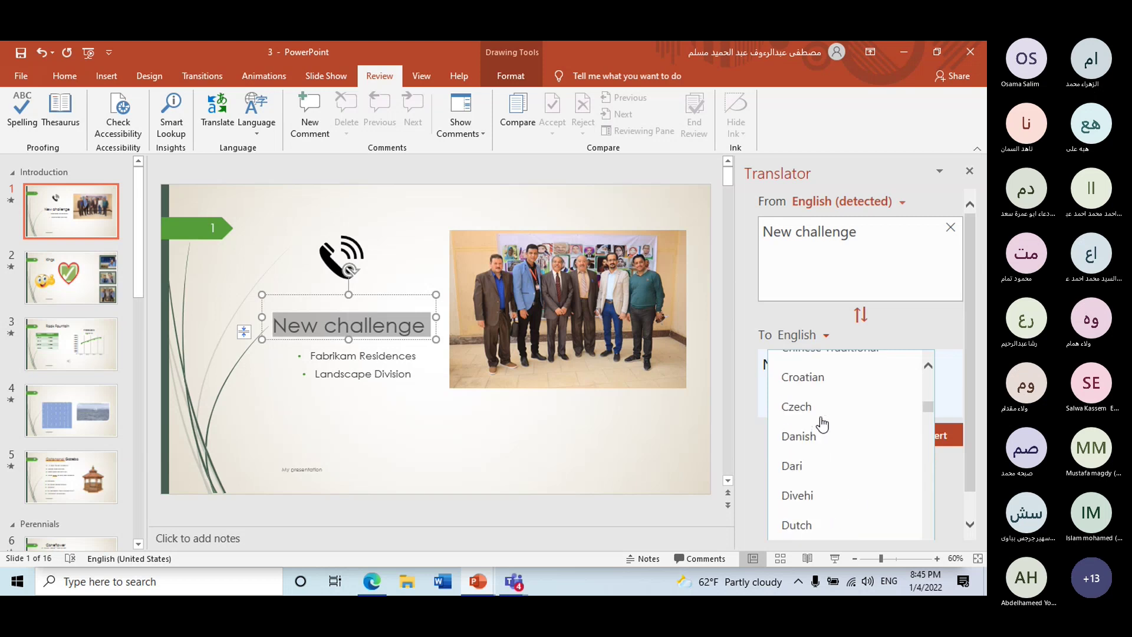
pyautogui.scroll(6, 821, 424)
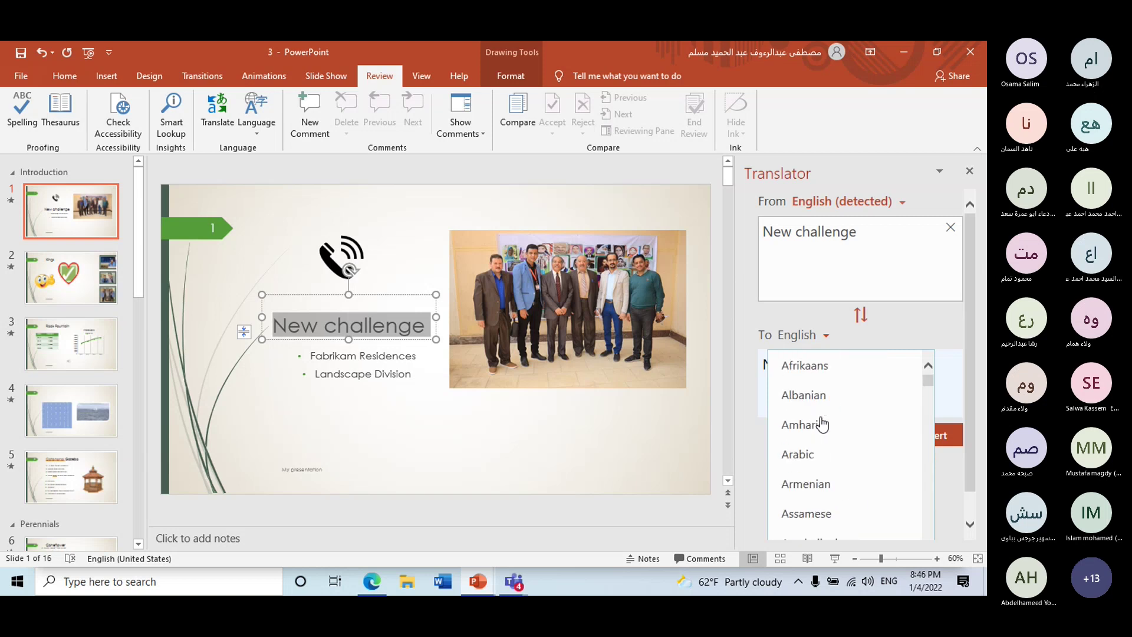
pyautogui.click(806, 455)
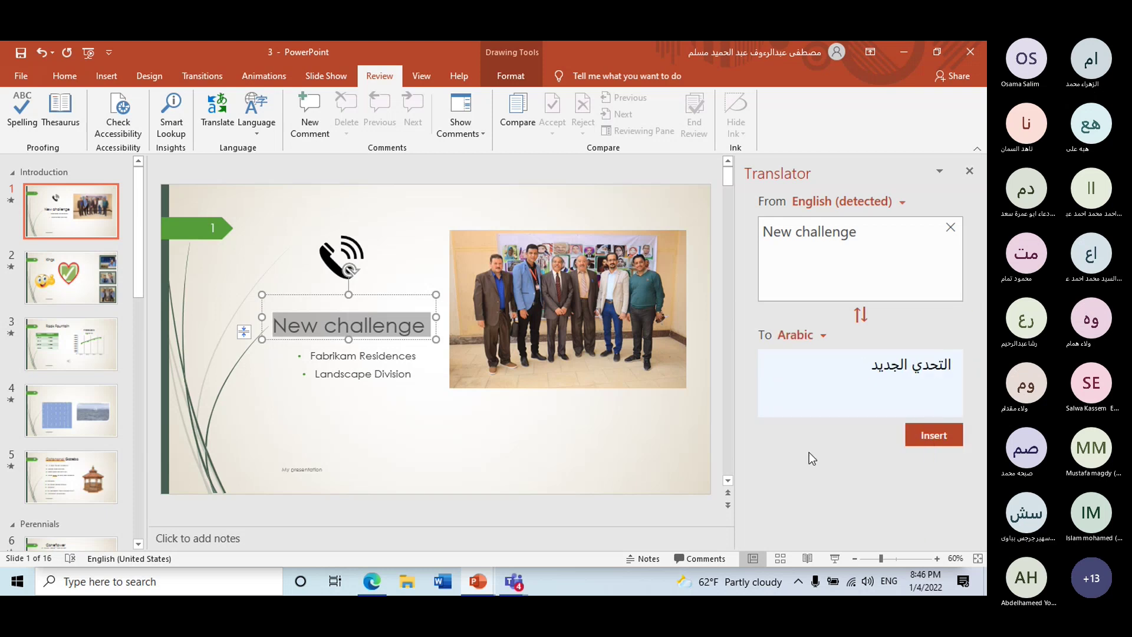
pyautogui.click(894, 372)
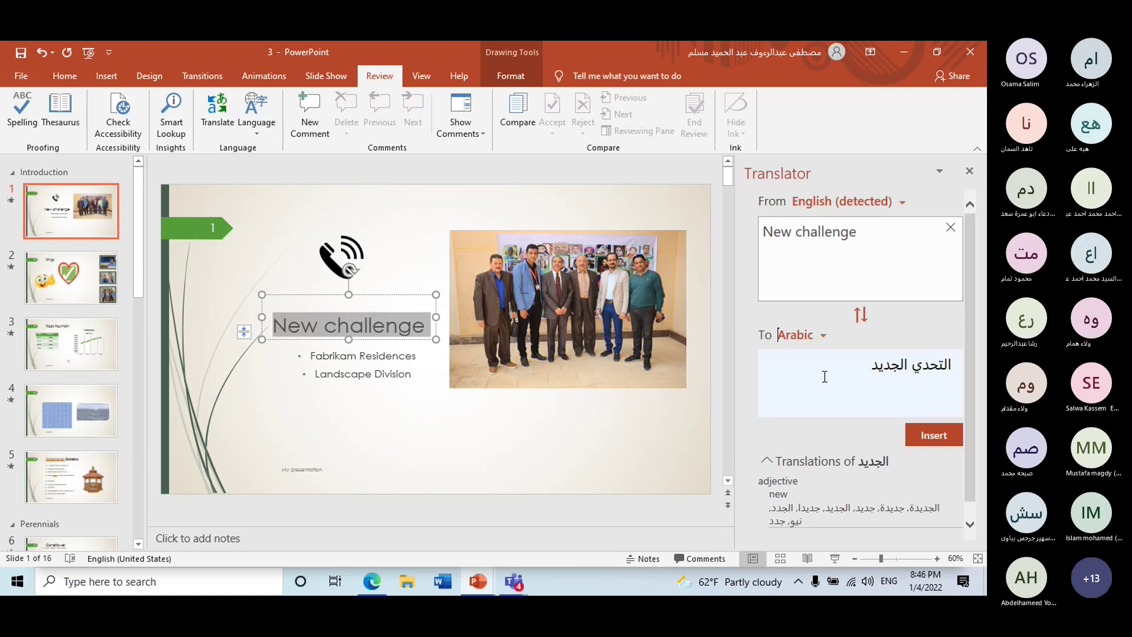
pyautogui.click(969, 171)
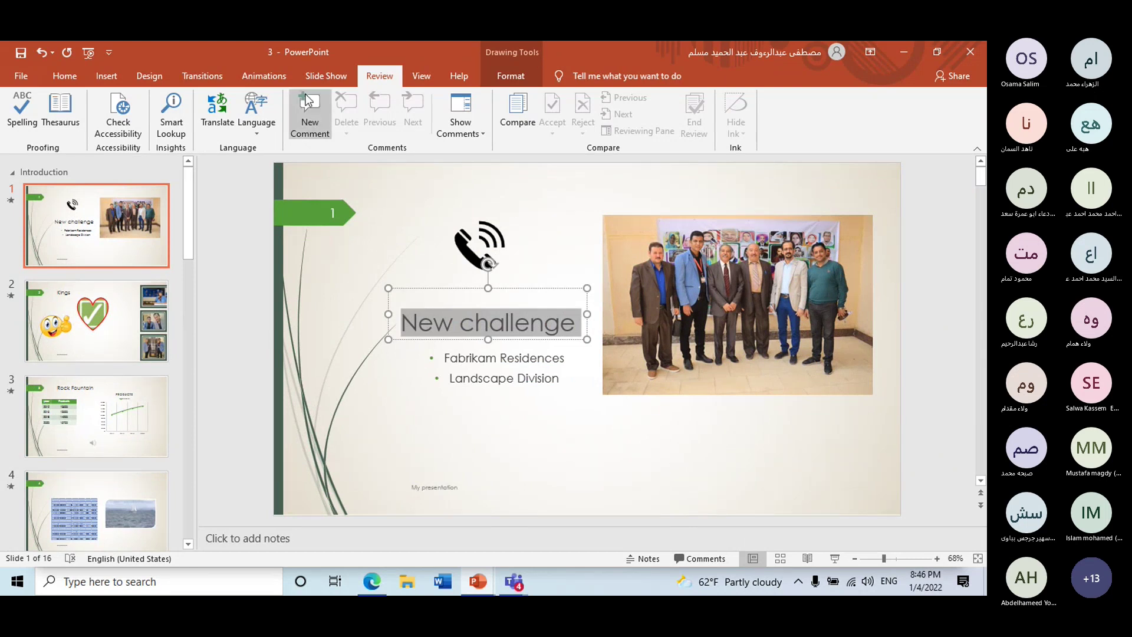
# - Show the View tab's commands on the ribbon
pyautogui.click(421, 76)
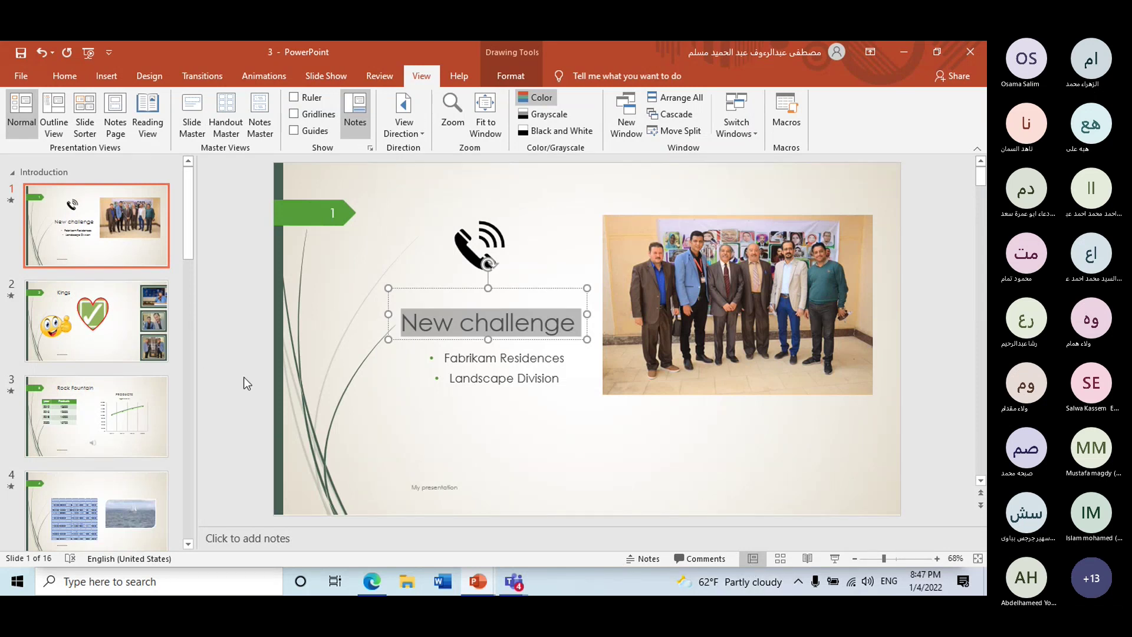
# - Switch to Outline View and scroll through the text of all slides
pyautogui.click(64, 130)
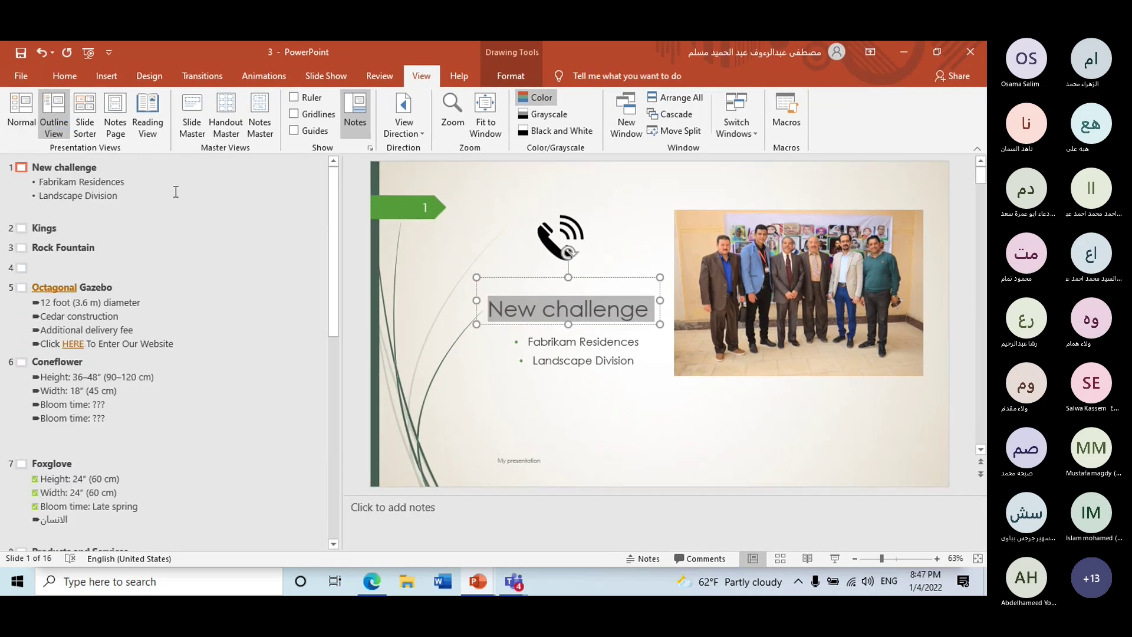
pyautogui.scroll(-1, 125, 261)
pyautogui.scroll(-1, 124, 271)
pyautogui.scroll(-1, 121, 289)
pyautogui.scroll(-3, 119, 300)
pyautogui.scroll(-3, 120, 300)
pyautogui.scroll(-3, 119, 304)
pyautogui.scroll(-1, 119, 309)
pyautogui.scroll(3, 119, 320)
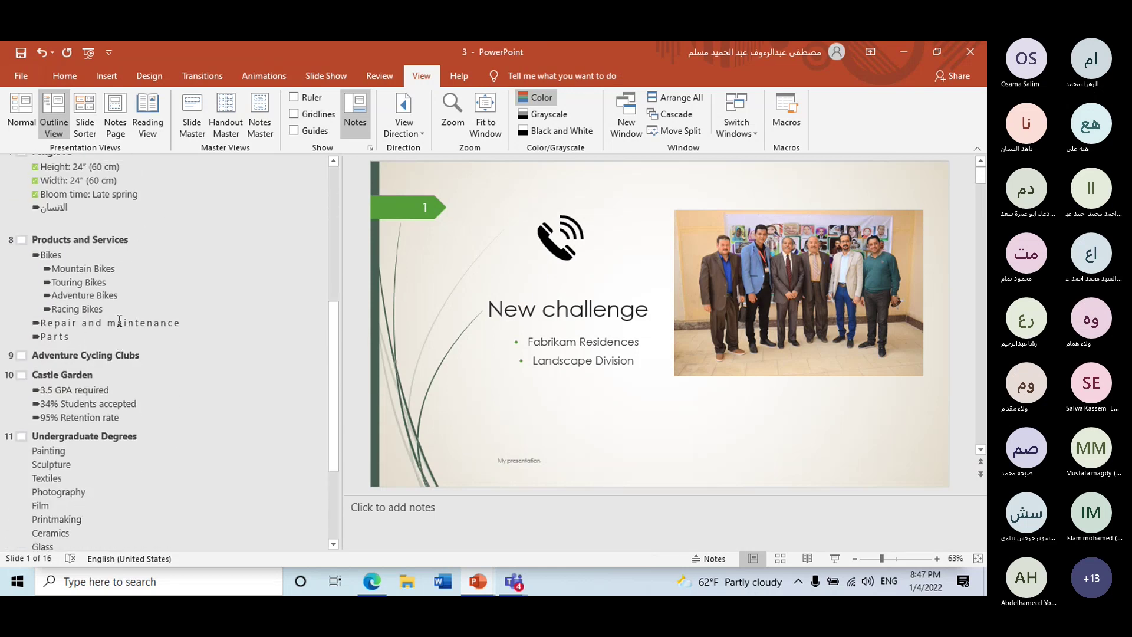
pyautogui.scroll(3, 119, 320)
pyautogui.scroll(3, 106, 306)
pyautogui.scroll(1, 88, 288)
# - Check slide 6, Coneflower, in the outline, then return to Normal view on slide 7, Foxglove
pyautogui.click(68, 269)
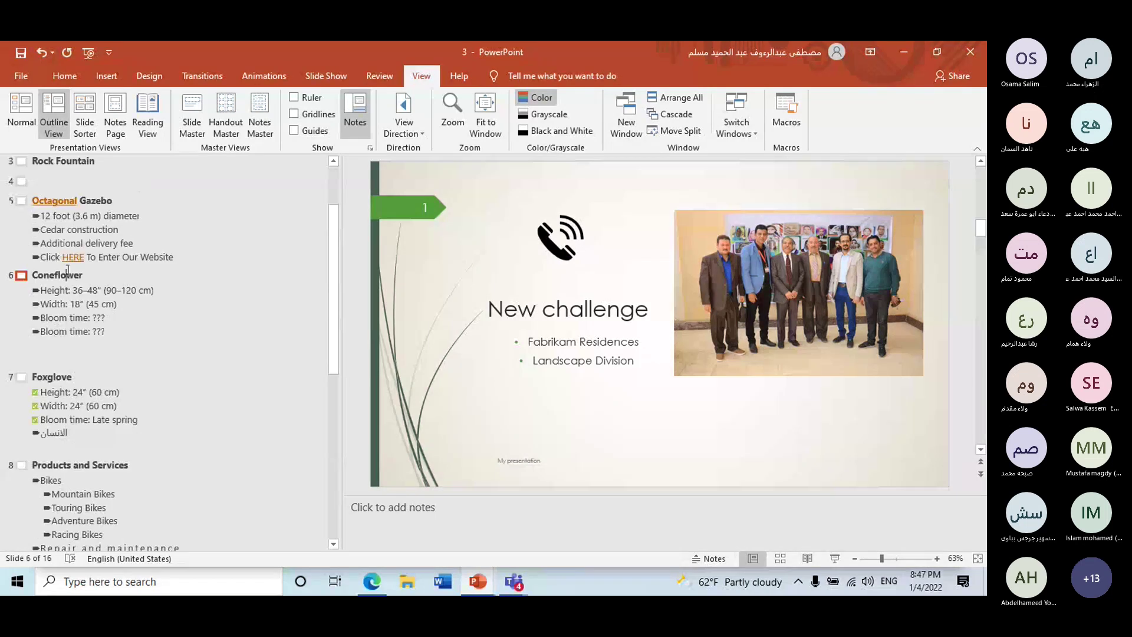
pyautogui.click(96, 257)
pyautogui.click(83, 331)
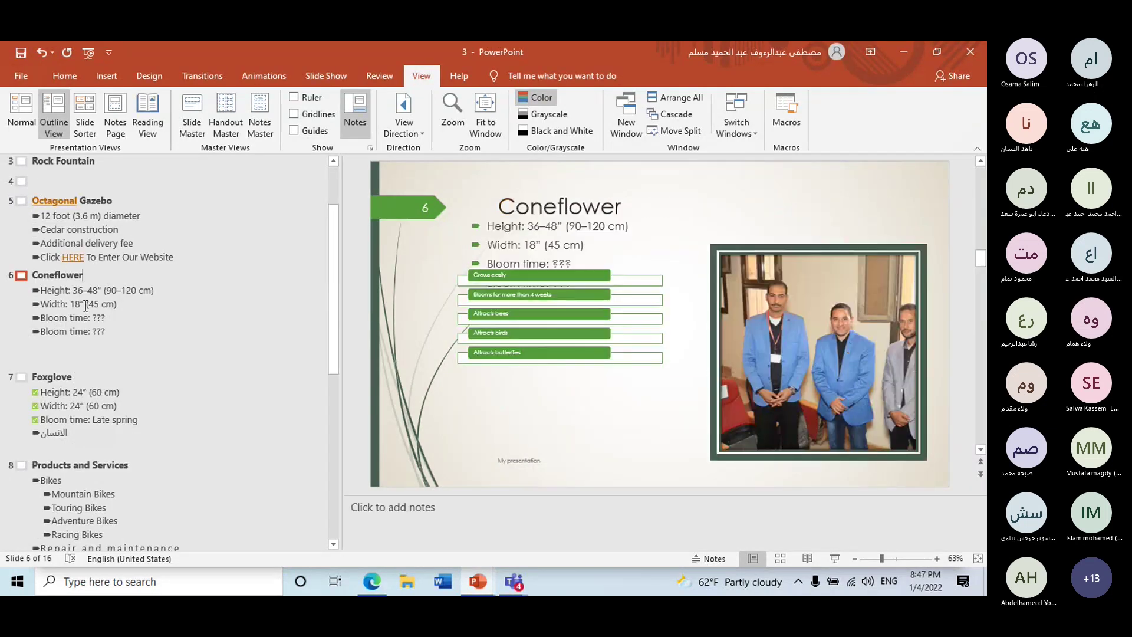
pyautogui.click(73, 380)
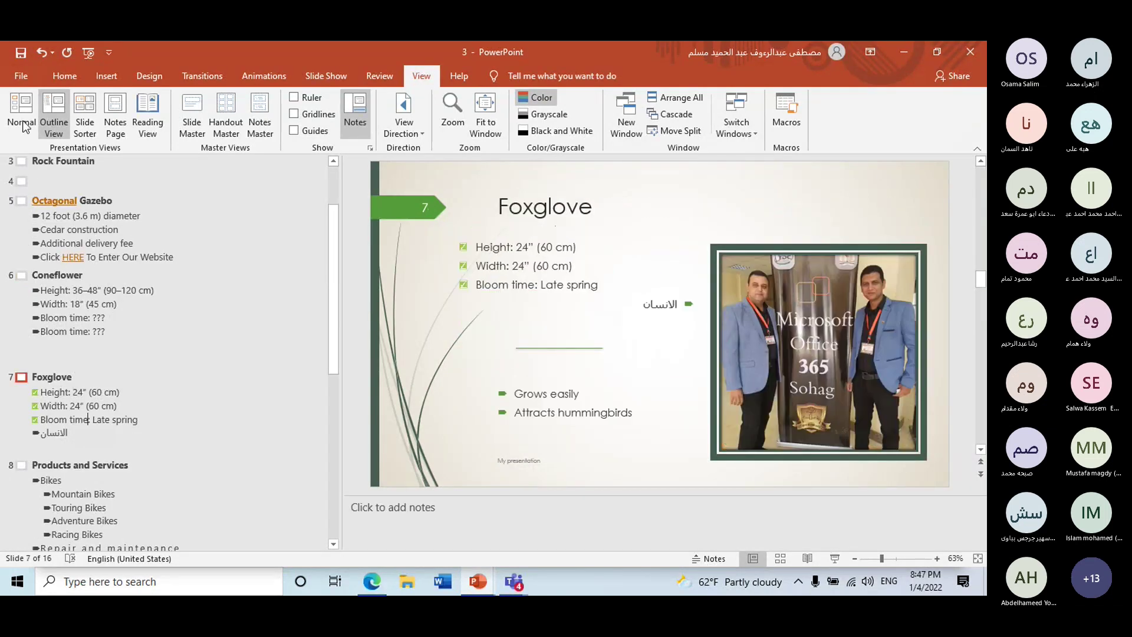
pyautogui.click(22, 112)
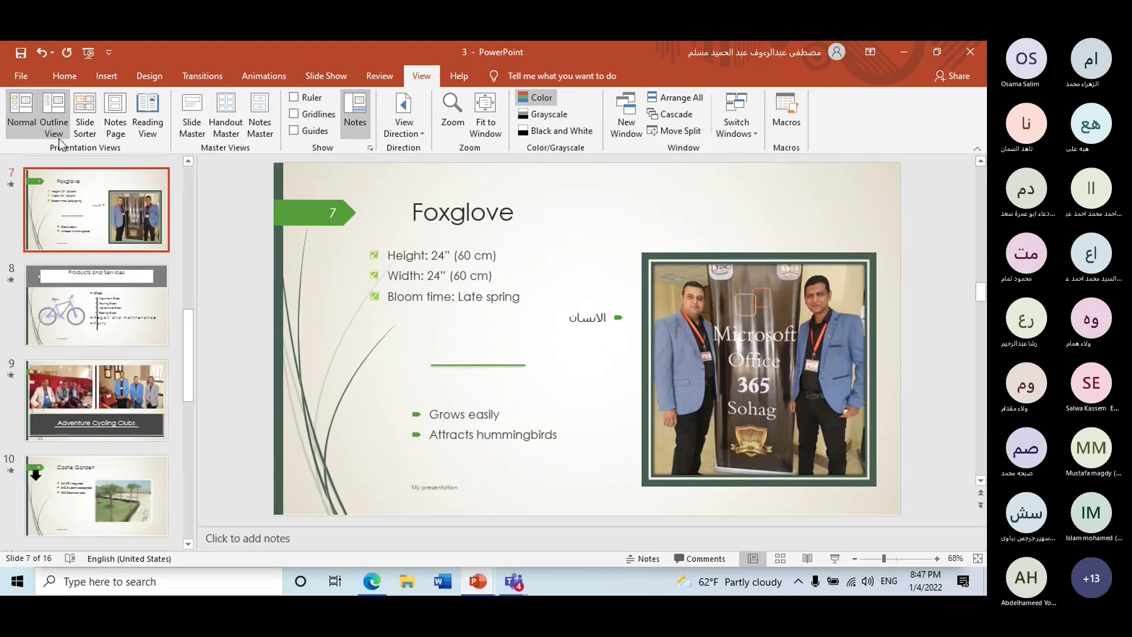
pyautogui.click(82, 118)
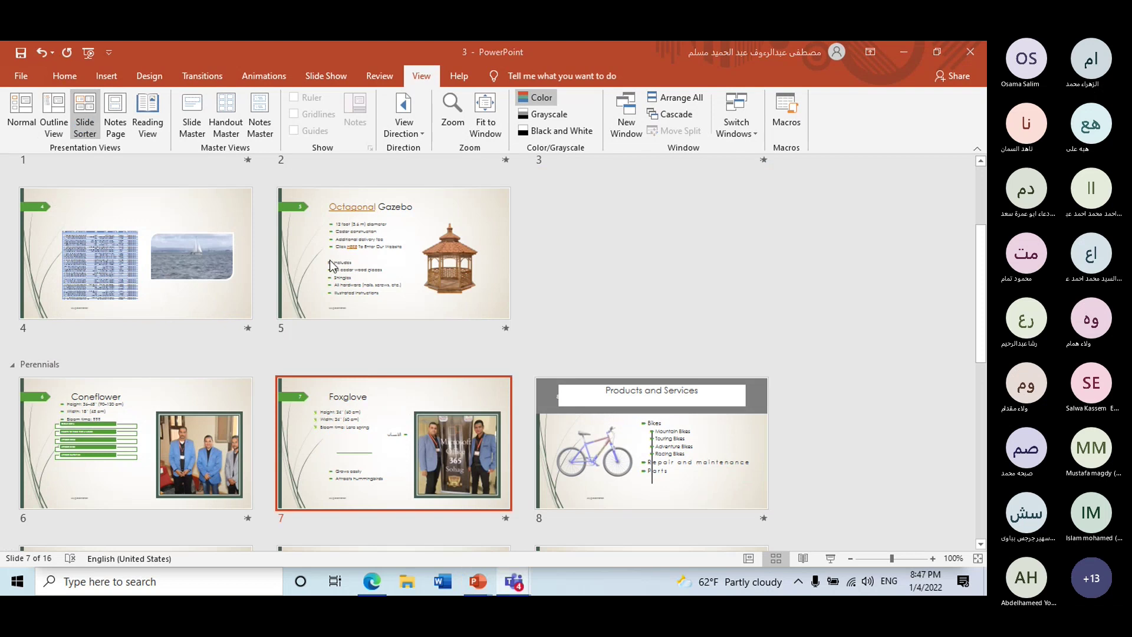
pyautogui.scroll(-5, 157, 408)
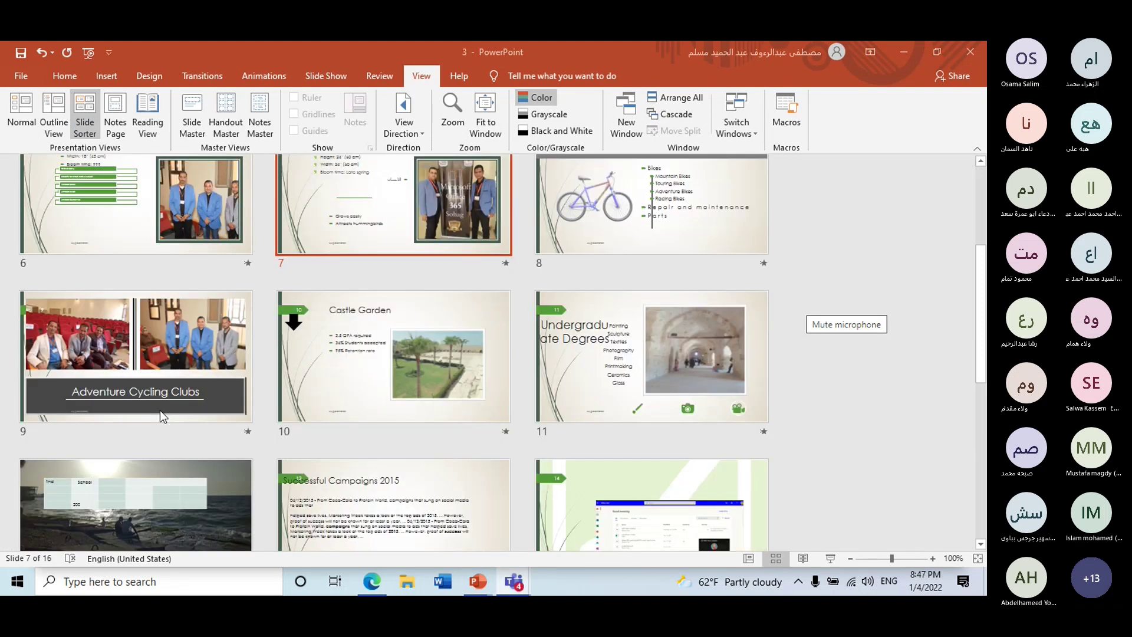
pyautogui.scroll(-5, 161, 409)
pyautogui.scroll(5, 365, 466)
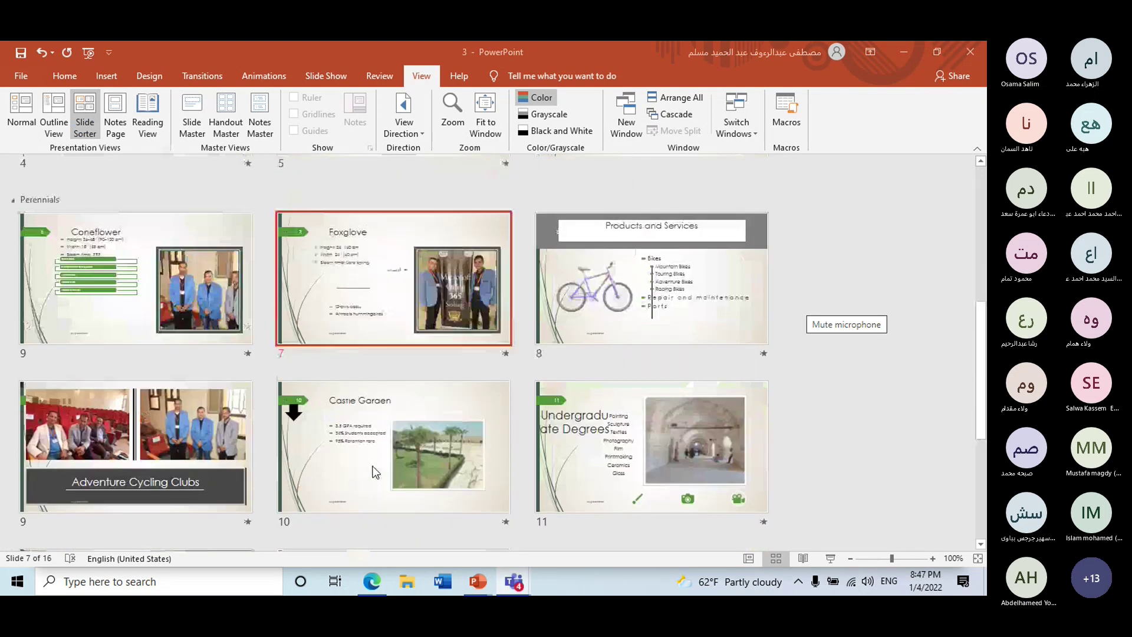
pyautogui.scroll(3, 374, 470)
pyautogui.scroll(2, 454, 466)
pyautogui.scroll(-5, 425, 466)
pyautogui.scroll(-1, 383, 465)
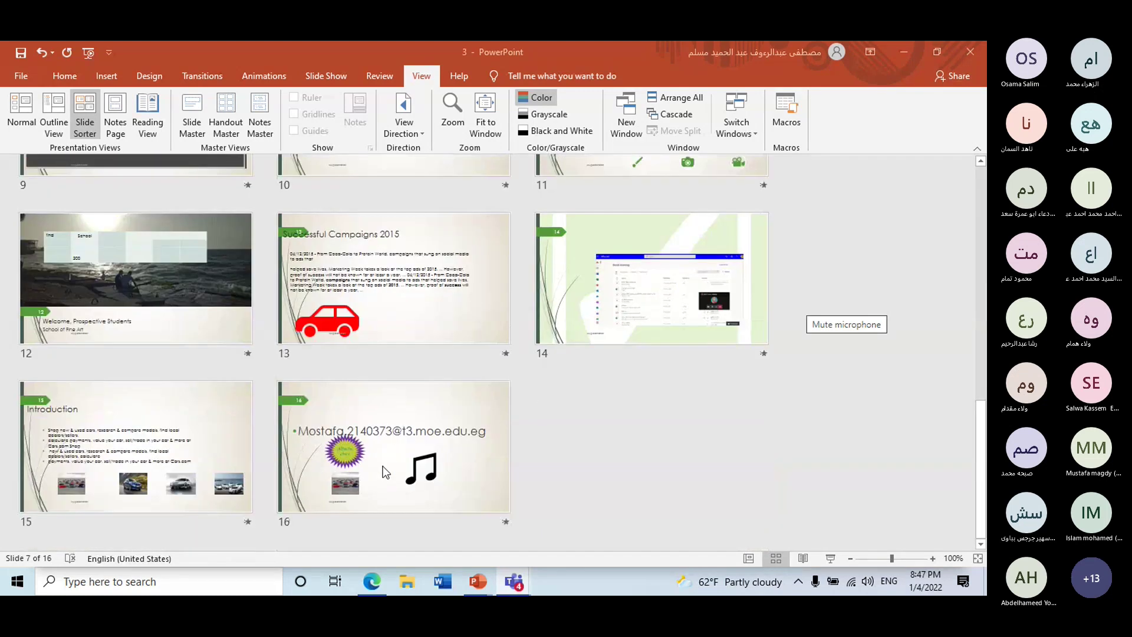
pyautogui.scroll(4, 419, 338)
pyautogui.scroll(5, 423, 341)
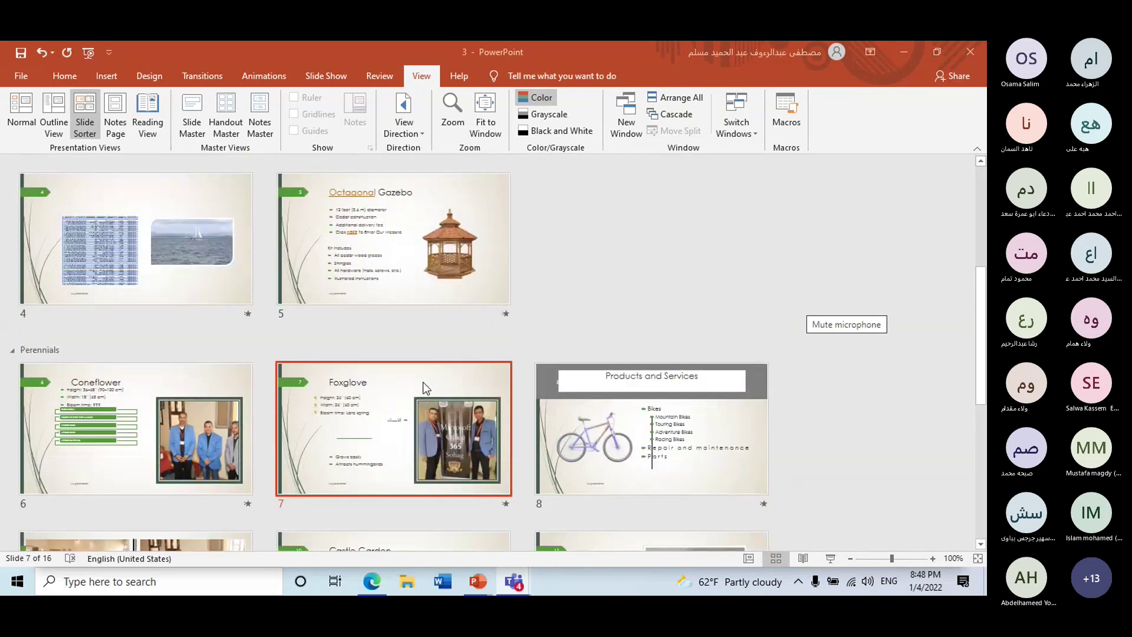
pyautogui.scroll(3, 425, 386)
pyautogui.scroll(-3, 429, 390)
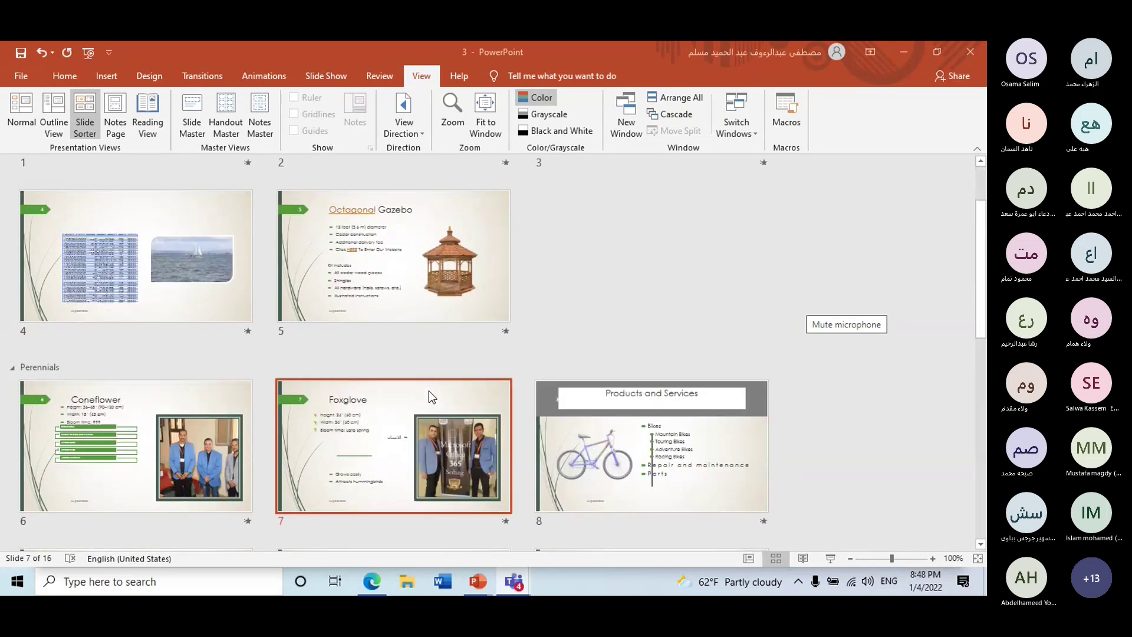
pyautogui.scroll(-3, 429, 394)
pyautogui.scroll(4, 429, 397)
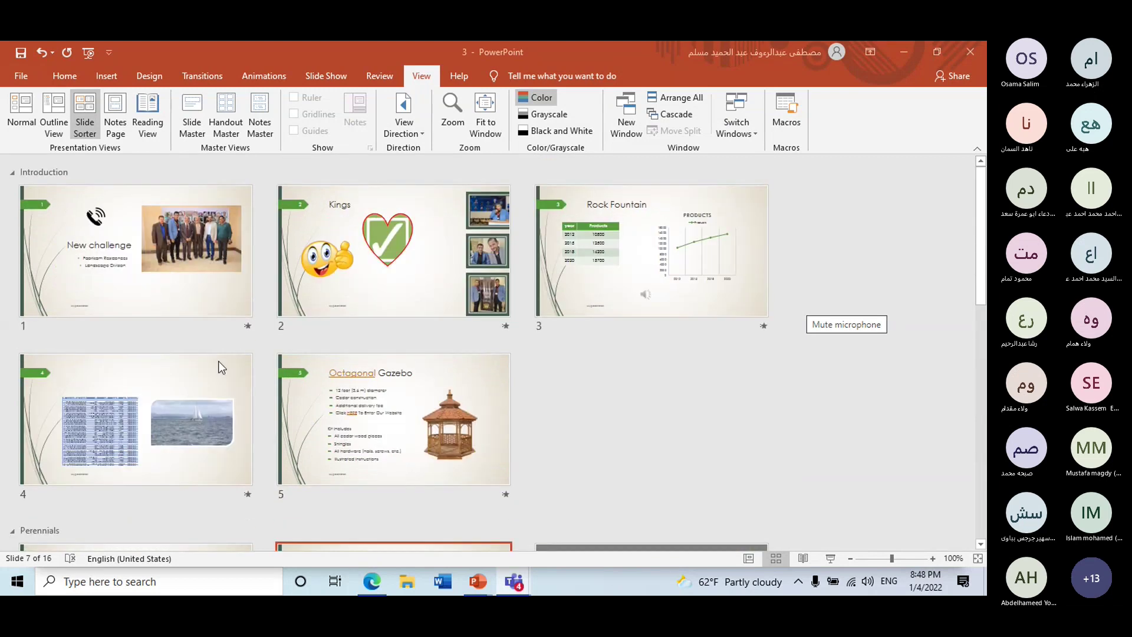
pyautogui.scroll(-2, 480, 420)
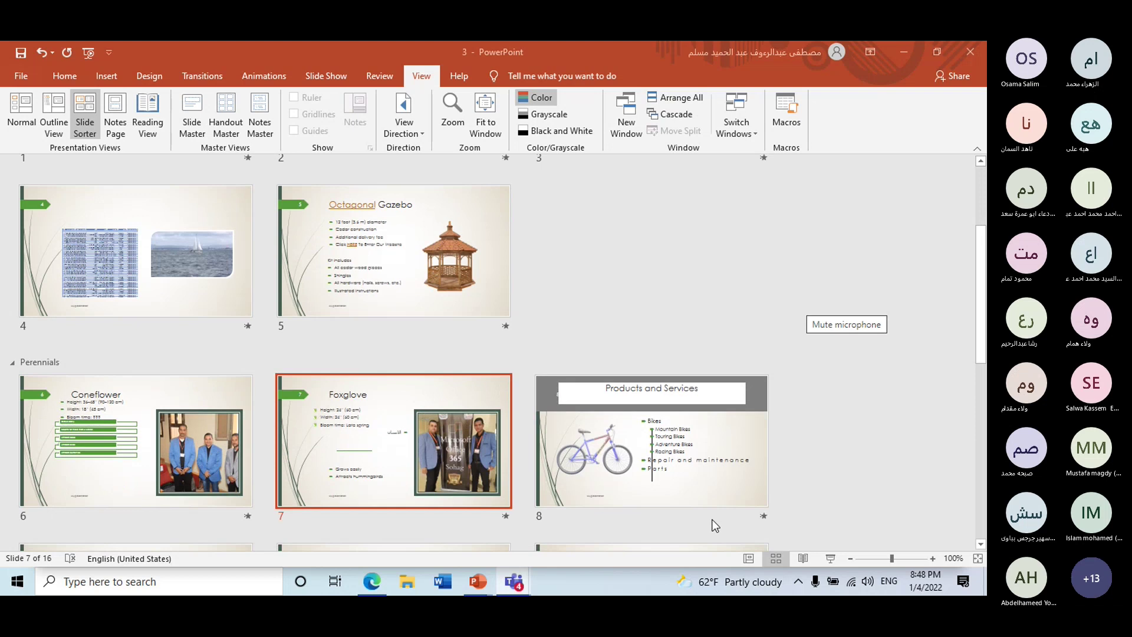
# - Try Reading View, cancel the save prompt, and end in Normal view on slide 1, New challenge
pyautogui.click(26, 118)
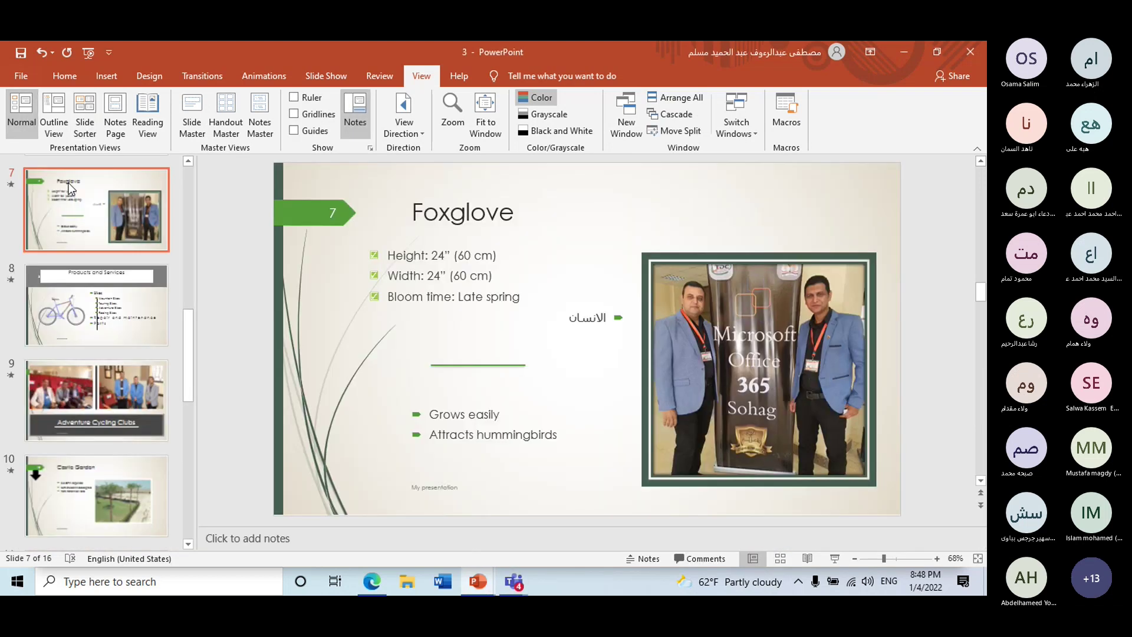
pyautogui.click(148, 118)
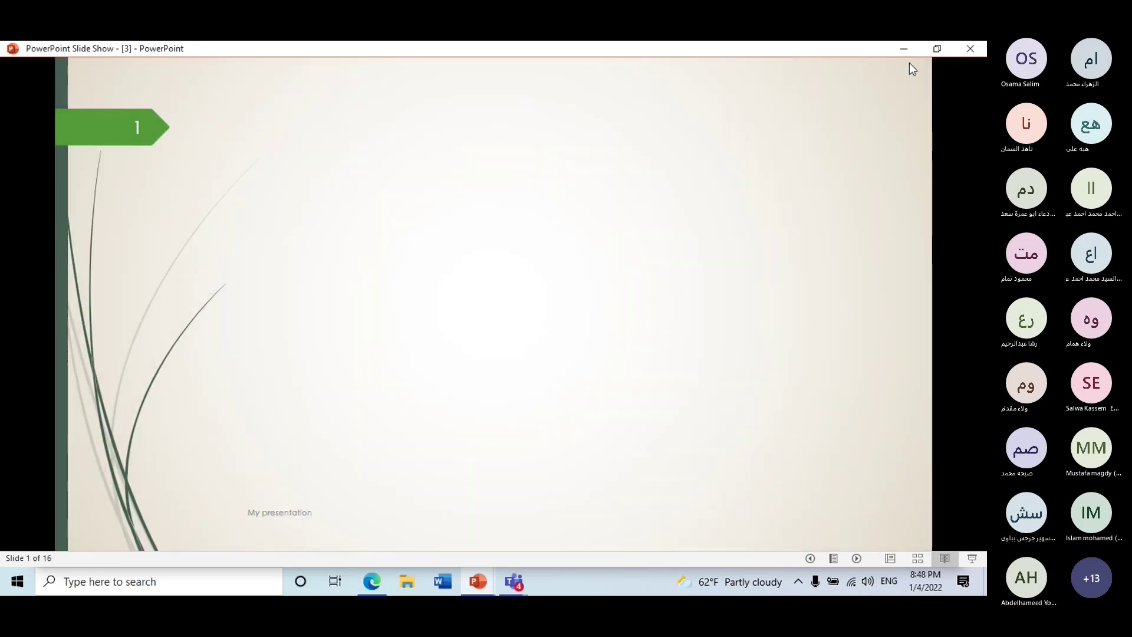
pyautogui.click(970, 49)
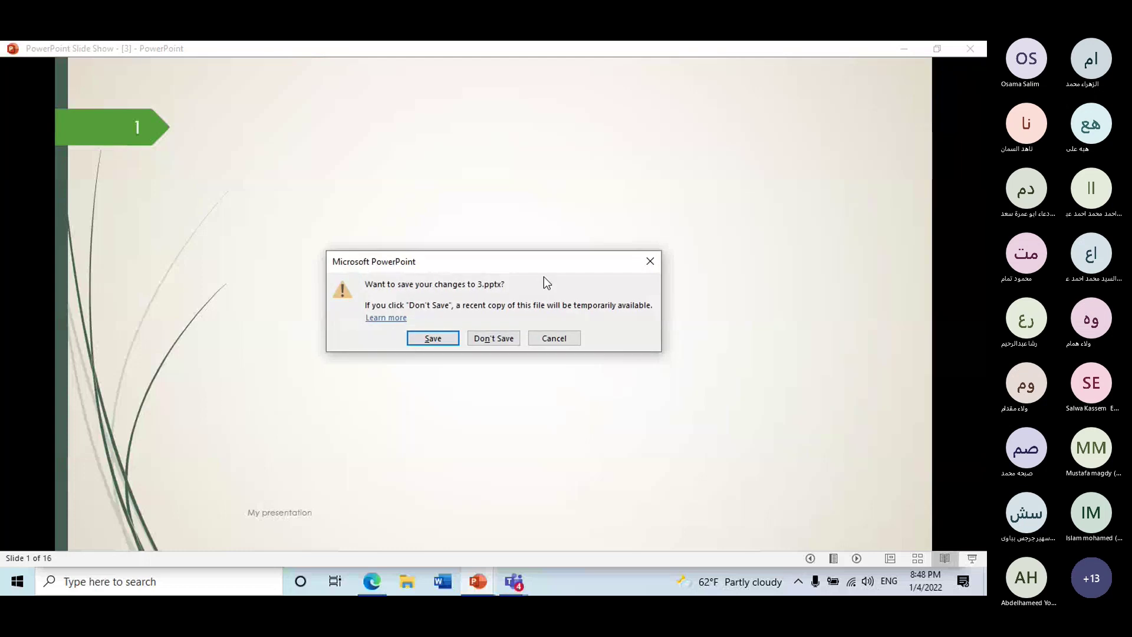
pyautogui.click(550, 340)
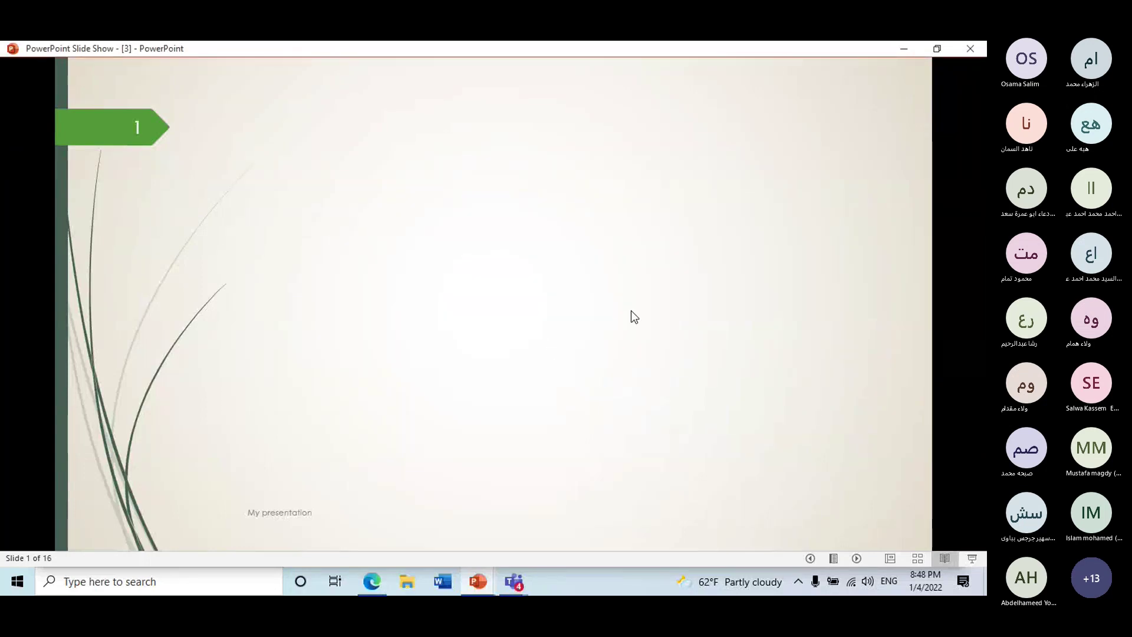
pyautogui.click(892, 559)
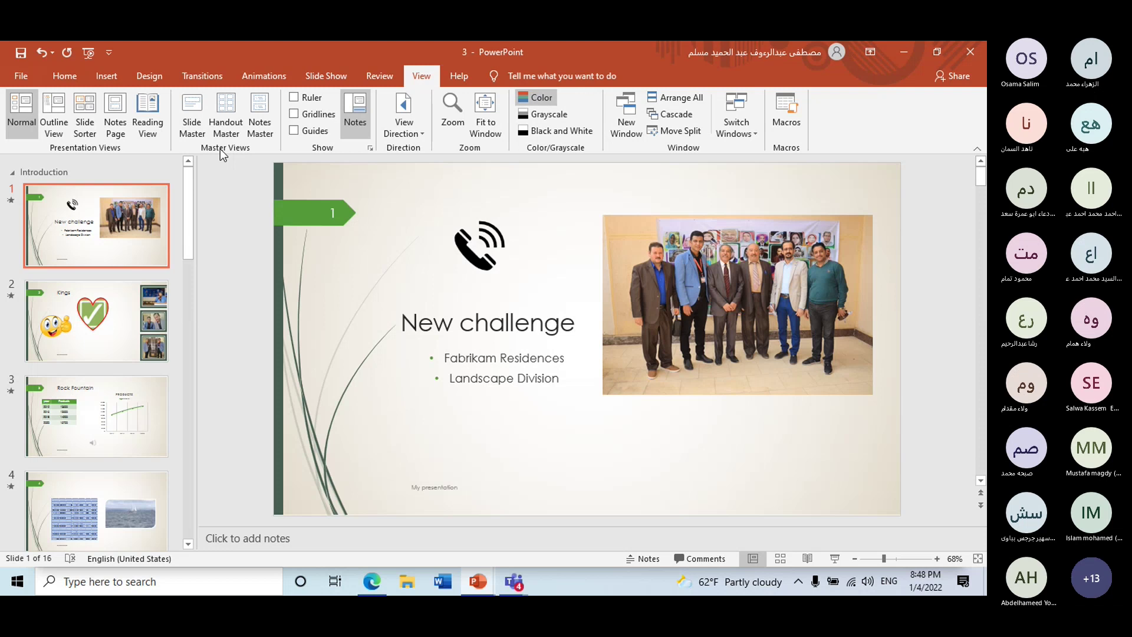
# - Browse the Home Layout gallery without applying a layout, then open slide 3, Rock Fountain
pyautogui.click(59, 77)
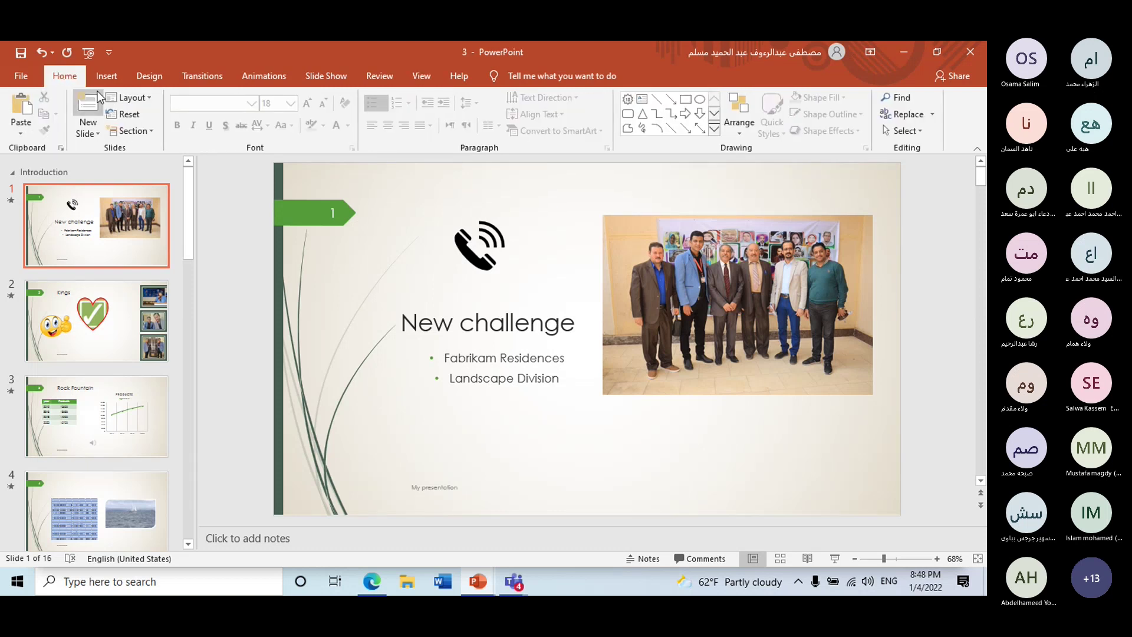
pyautogui.click(150, 98)
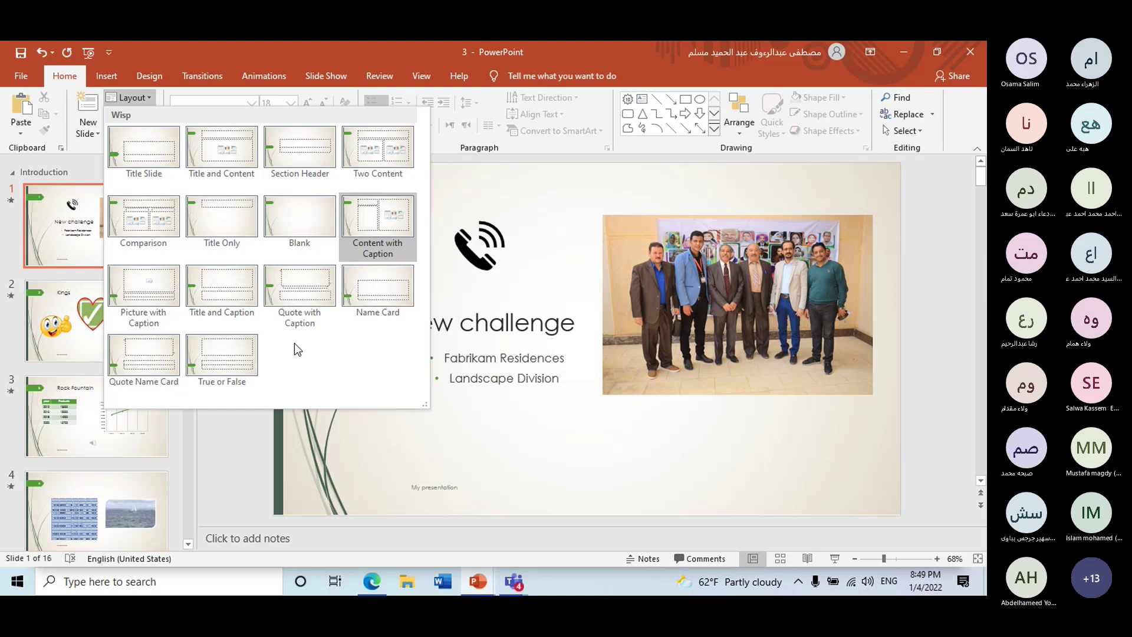
pyautogui.click(436, 448)
pyautogui.click(121, 414)
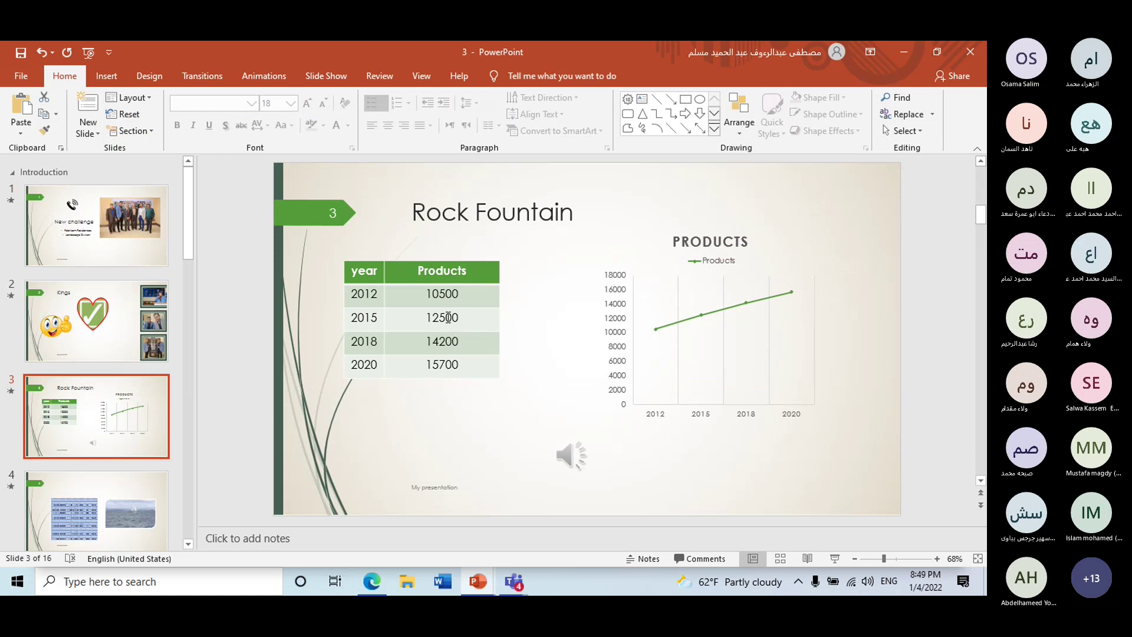
# - Select 12500 in the table and view font colours without changing them, then show the View tab
pyautogui.doubleClick(451, 330)
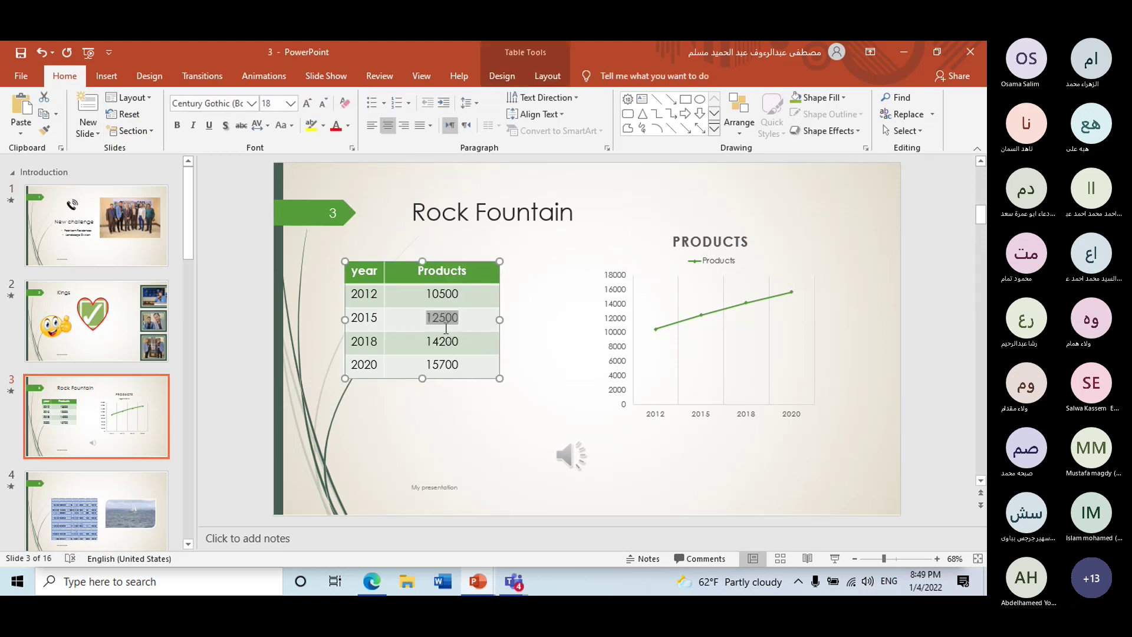
pyautogui.click(347, 125)
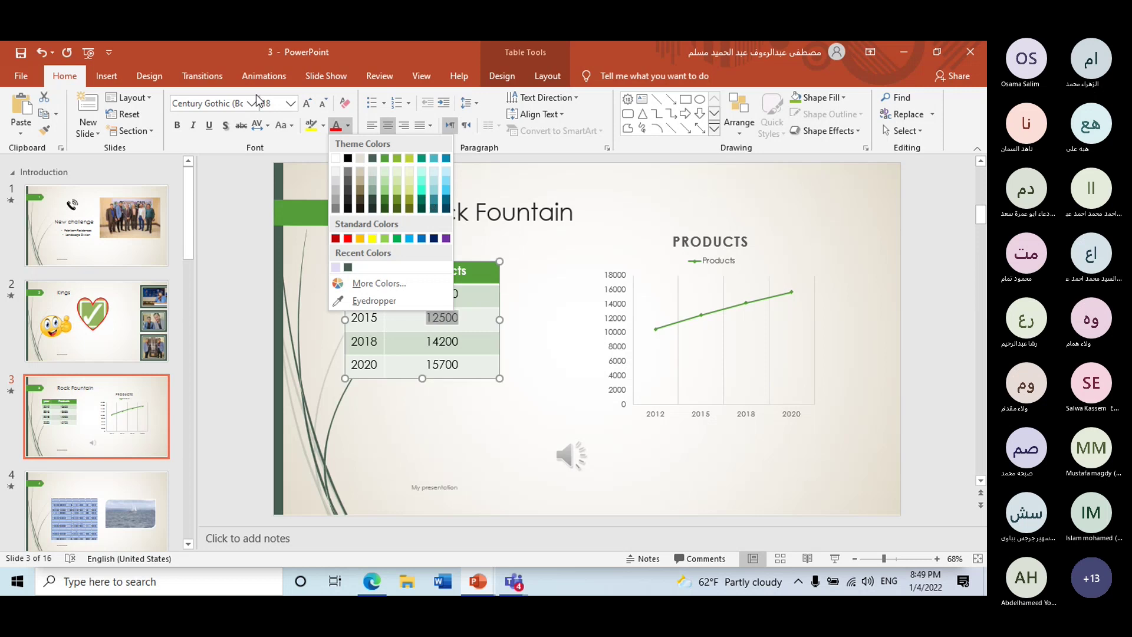
pyautogui.click(149, 76)
pyautogui.click(150, 76)
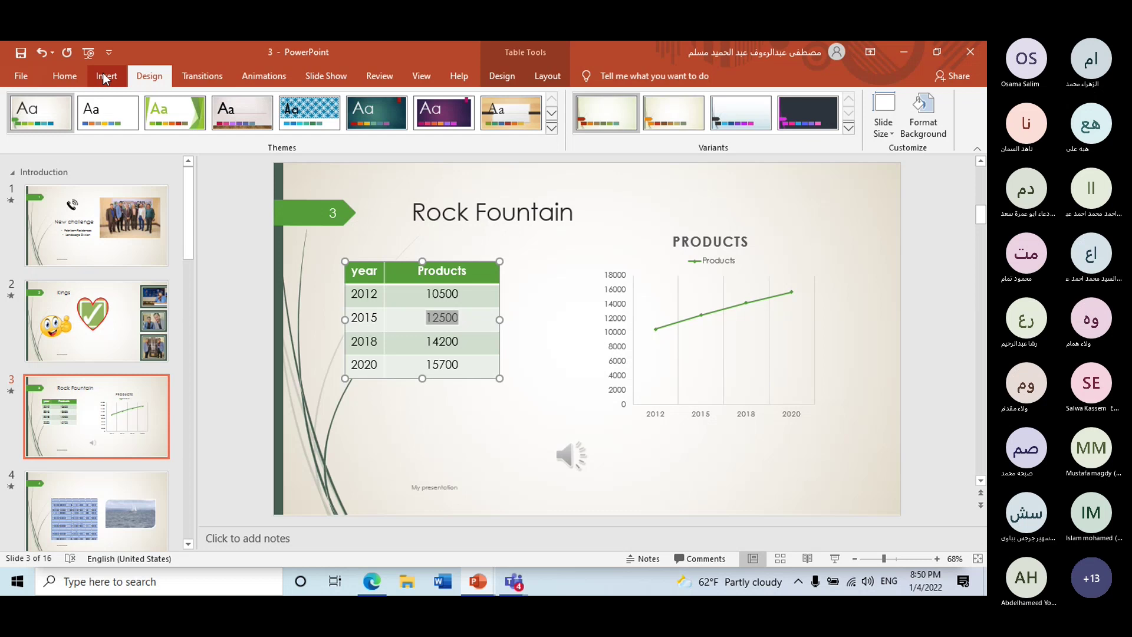
pyautogui.click(415, 81)
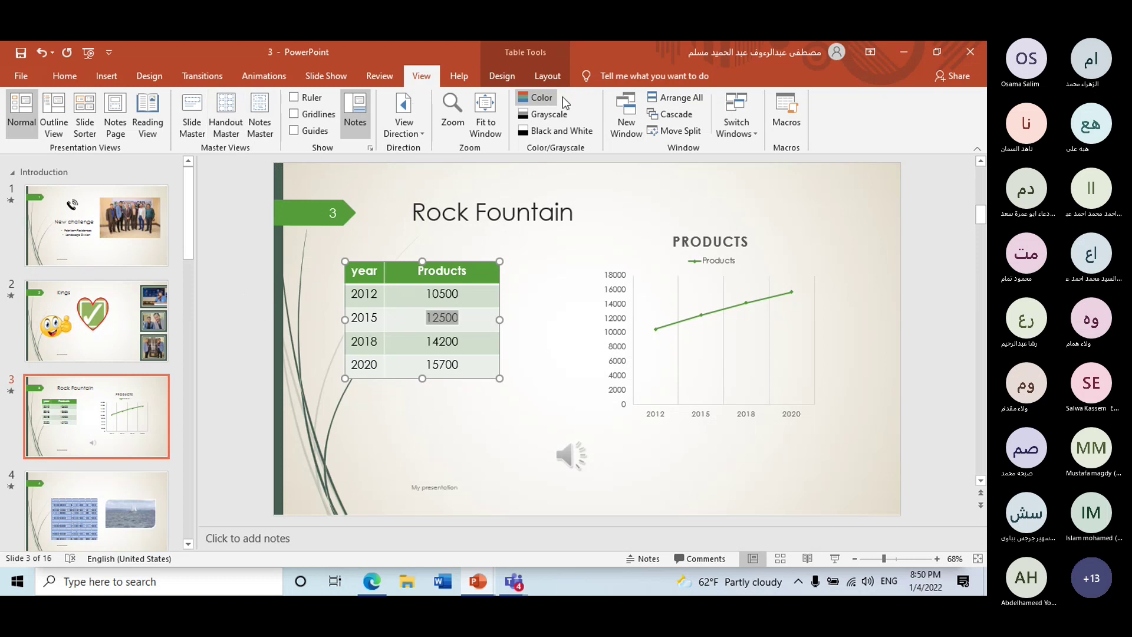
# - Deselect the table, enter Slide Master view, and browse the layouts from the top master
pyautogui.click(577, 225)
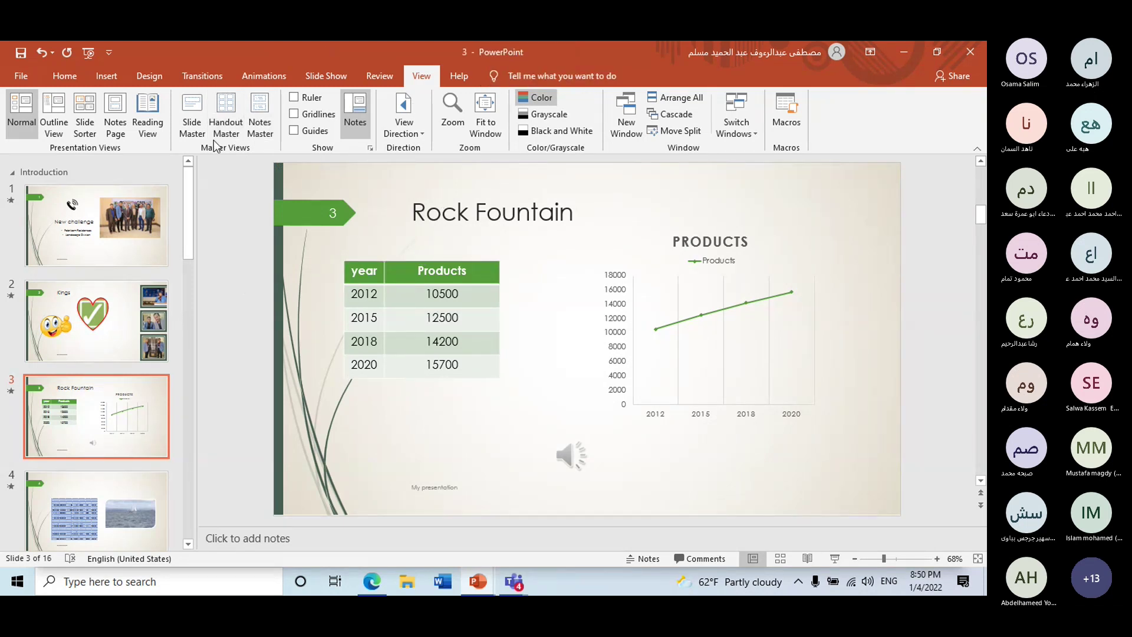
pyautogui.click(192, 134)
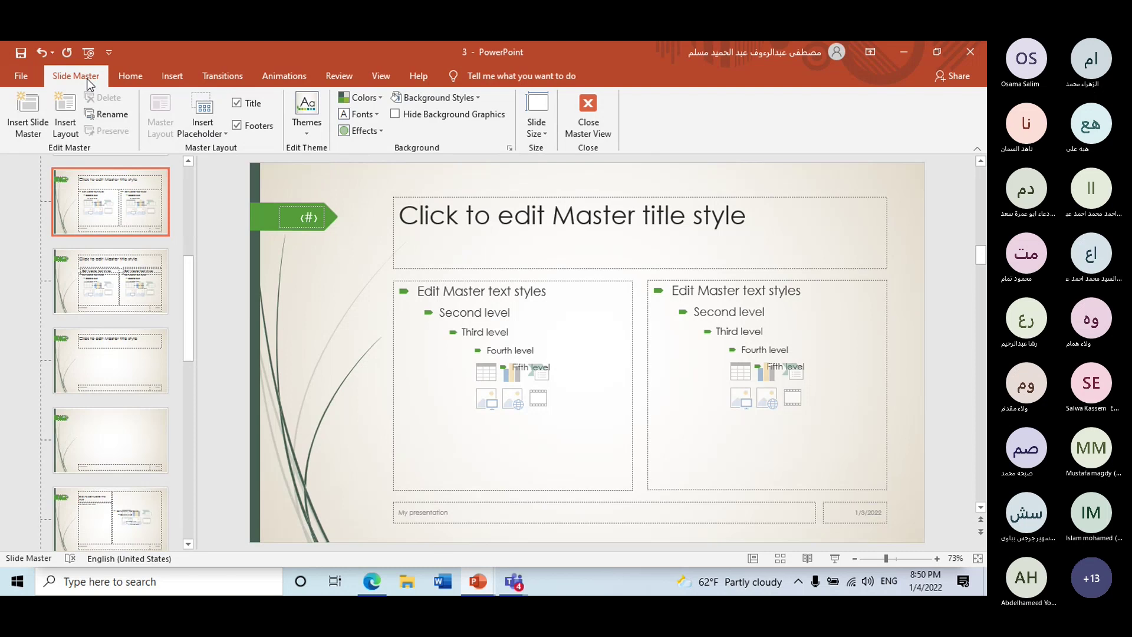
pyautogui.click(186, 265)
pyautogui.press('Home')
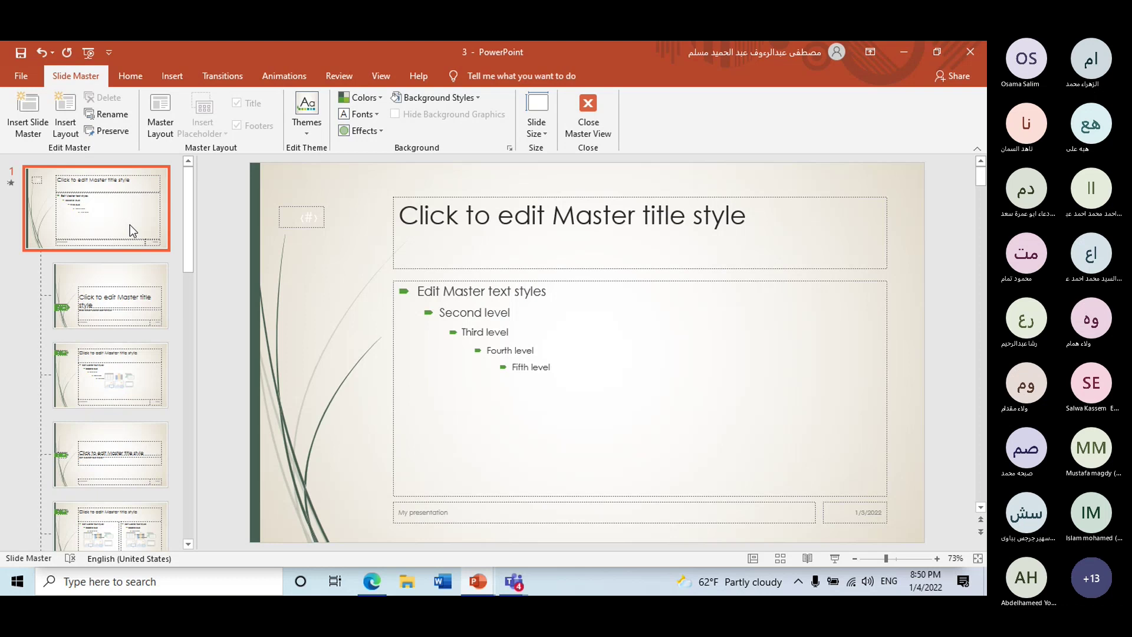
pyautogui.scroll(-2, 132, 247)
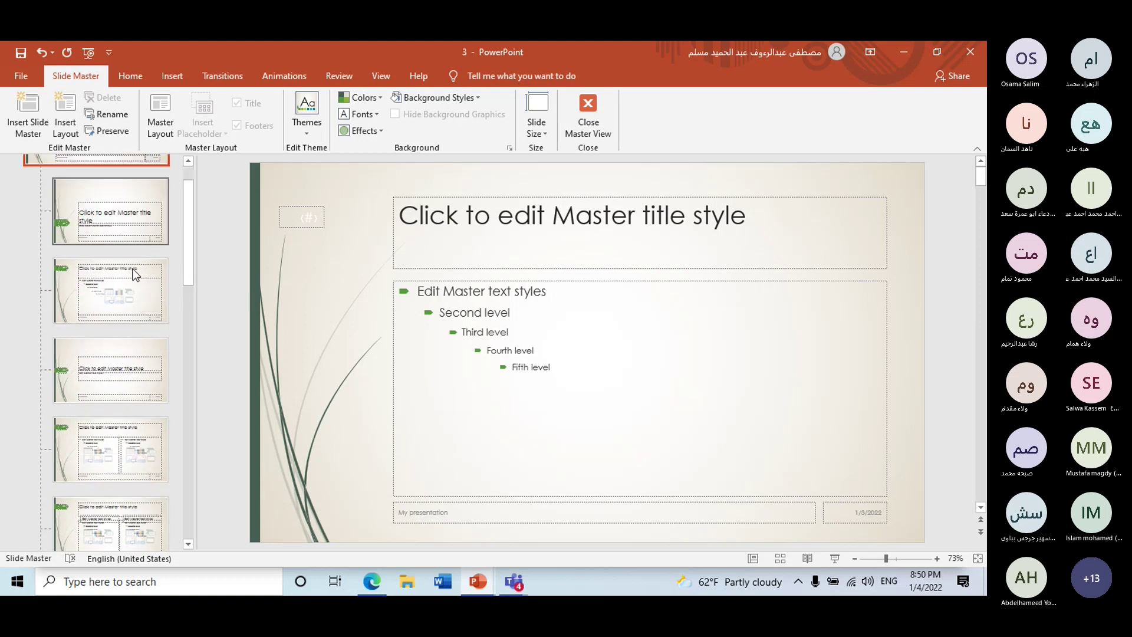
pyautogui.scroll(-6, 136, 277)
pyautogui.scroll(-5, 135, 290)
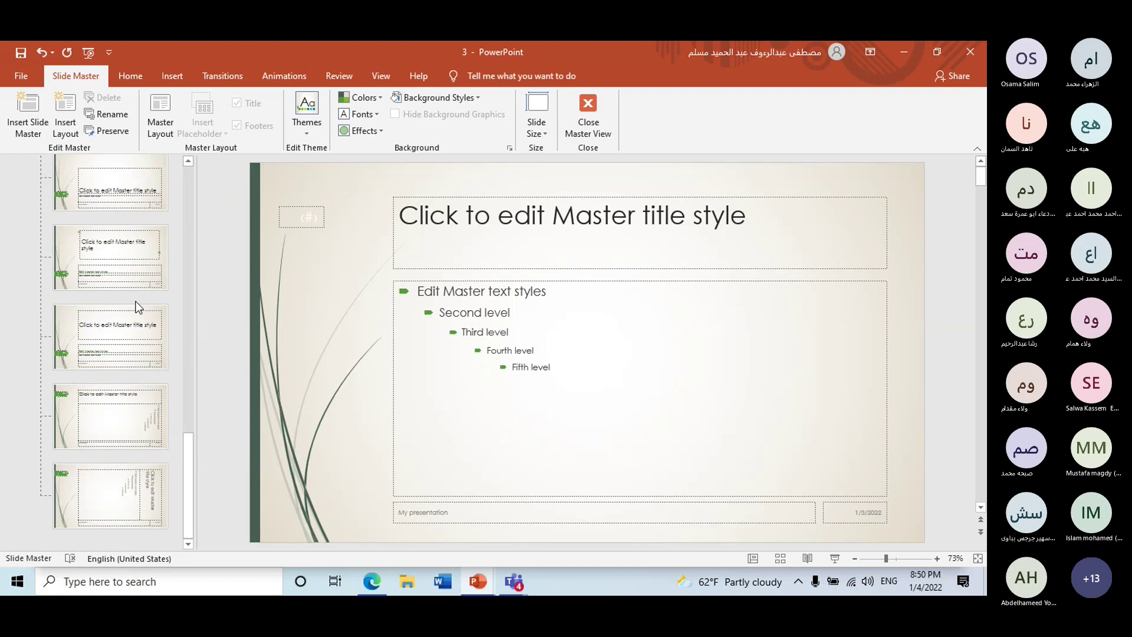
pyautogui.scroll(3, 142, 324)
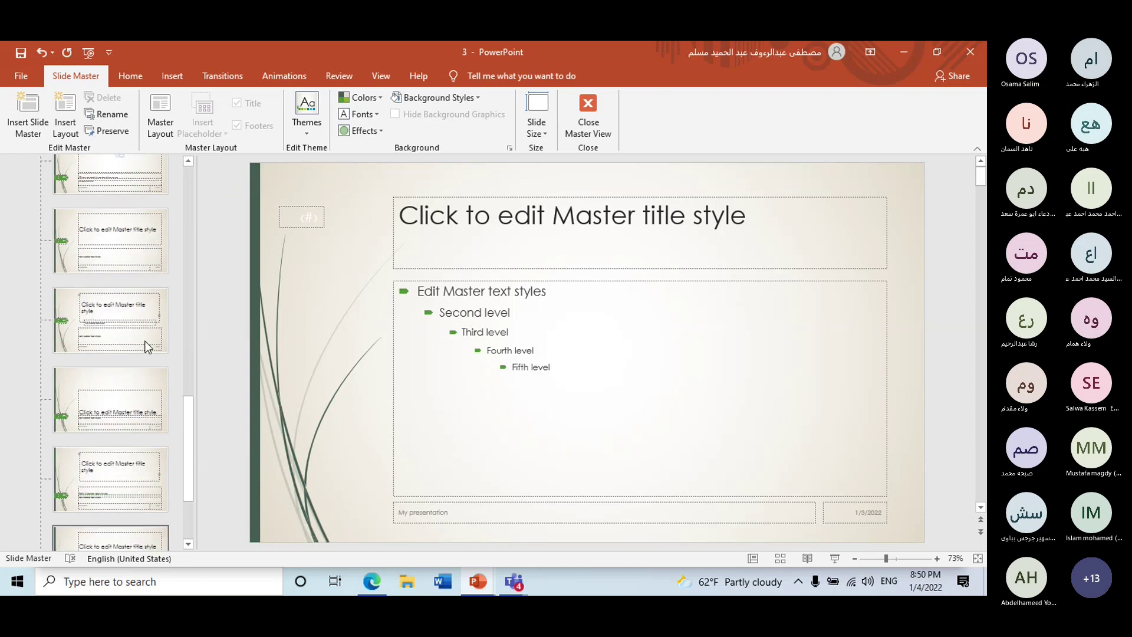
pyautogui.scroll(10, 147, 347)
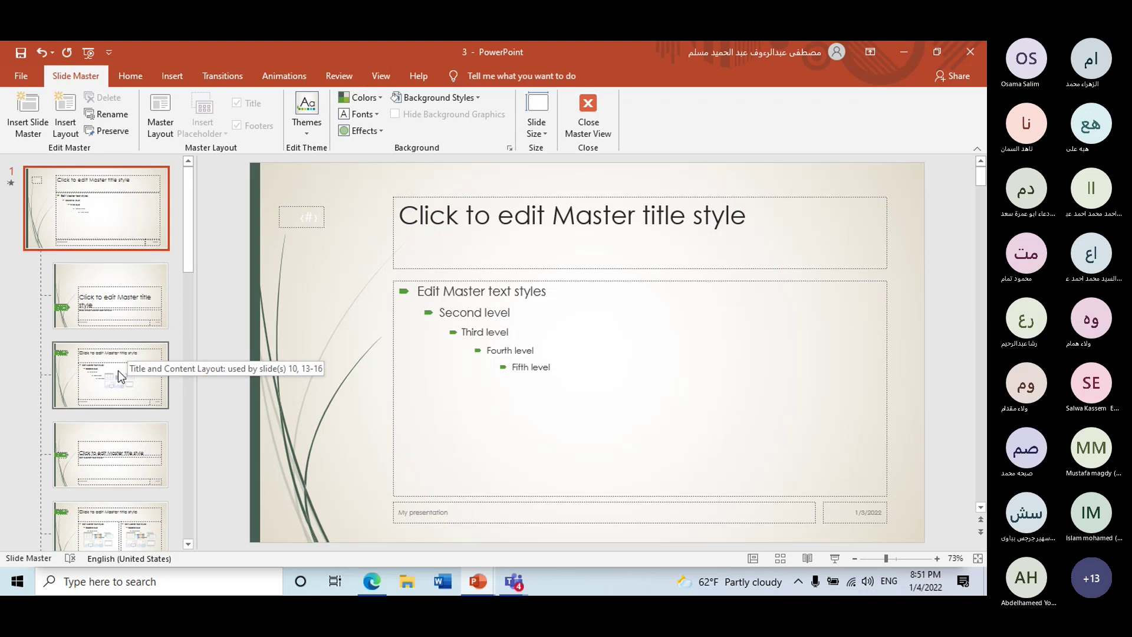
pyautogui.scroll(-1, 118, 370)
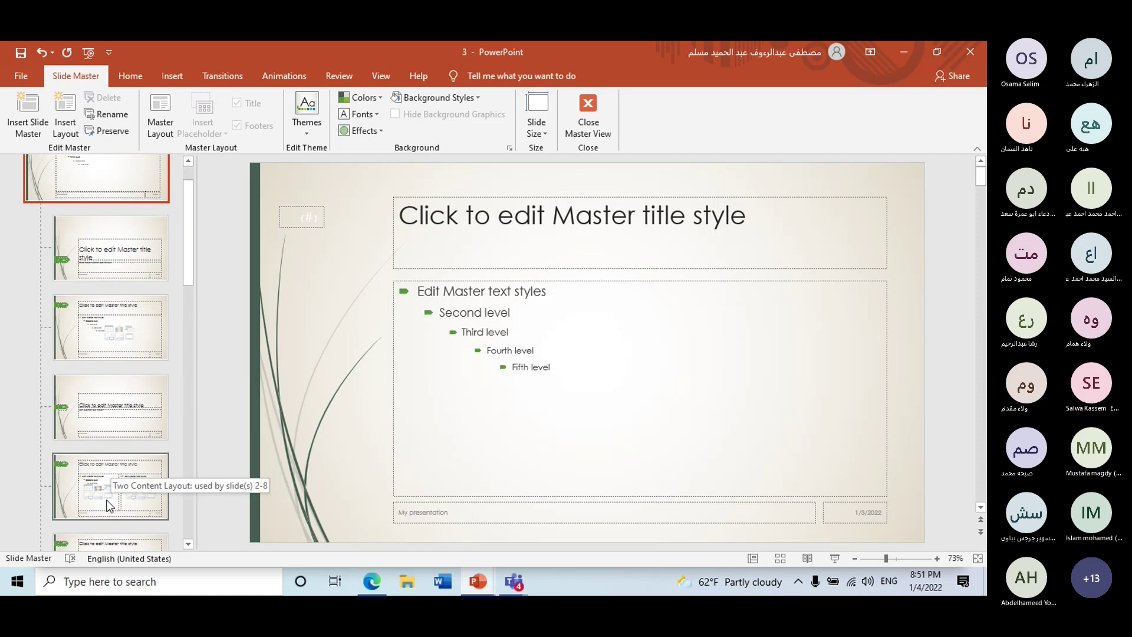
# - Glance at the Home tab, then return to the Slide Master tab
pyautogui.click(140, 76)
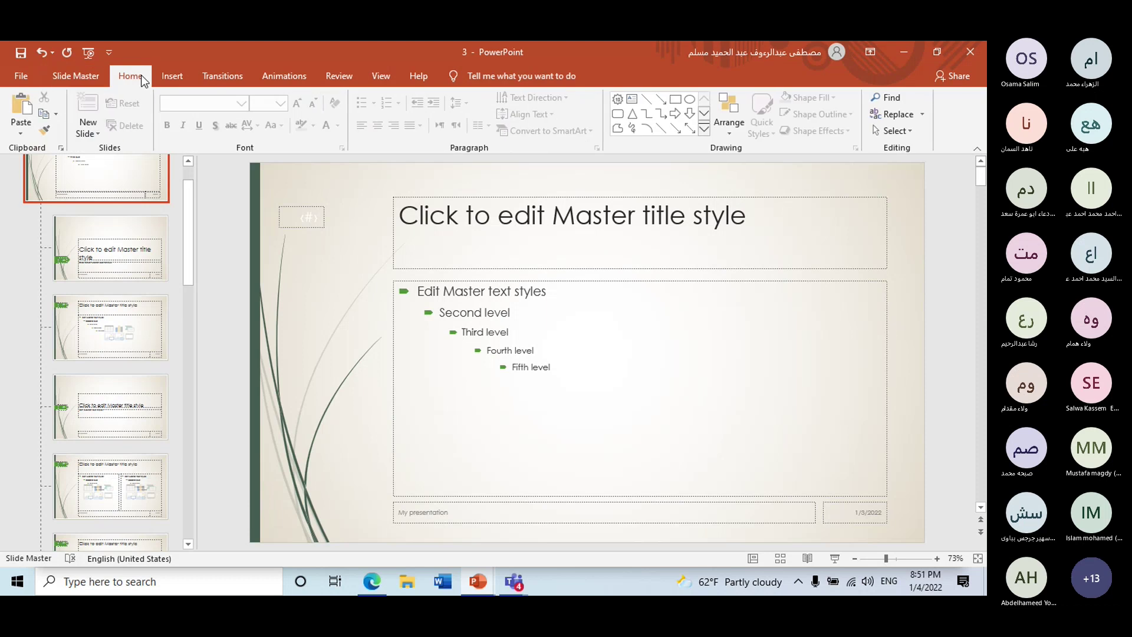
pyautogui.scroll(1, 141, 239)
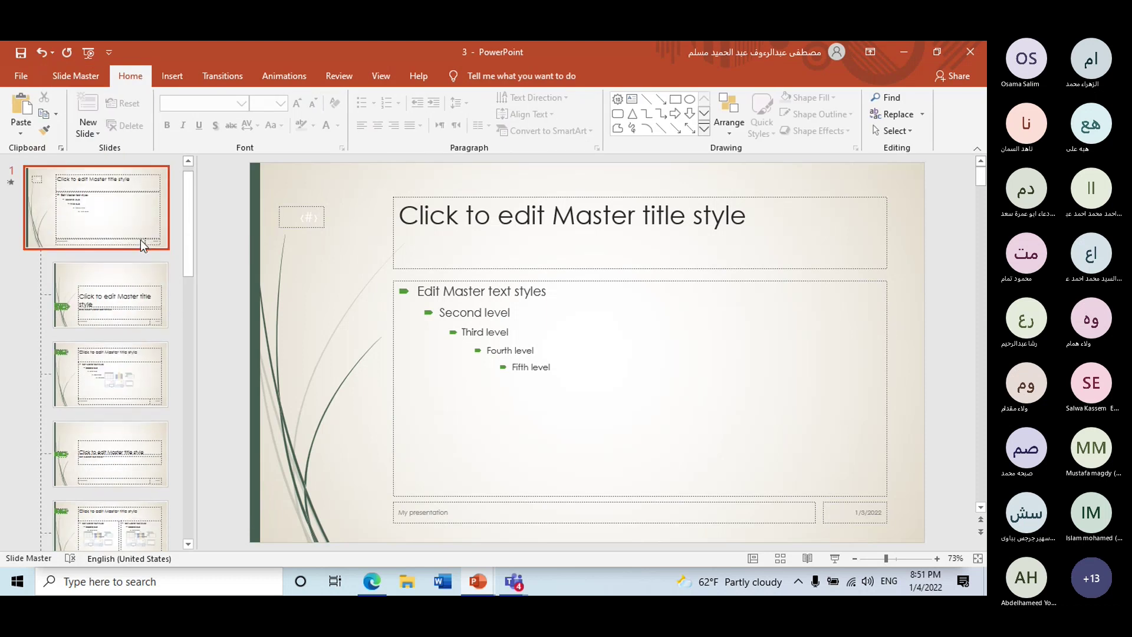
pyautogui.click(94, 79)
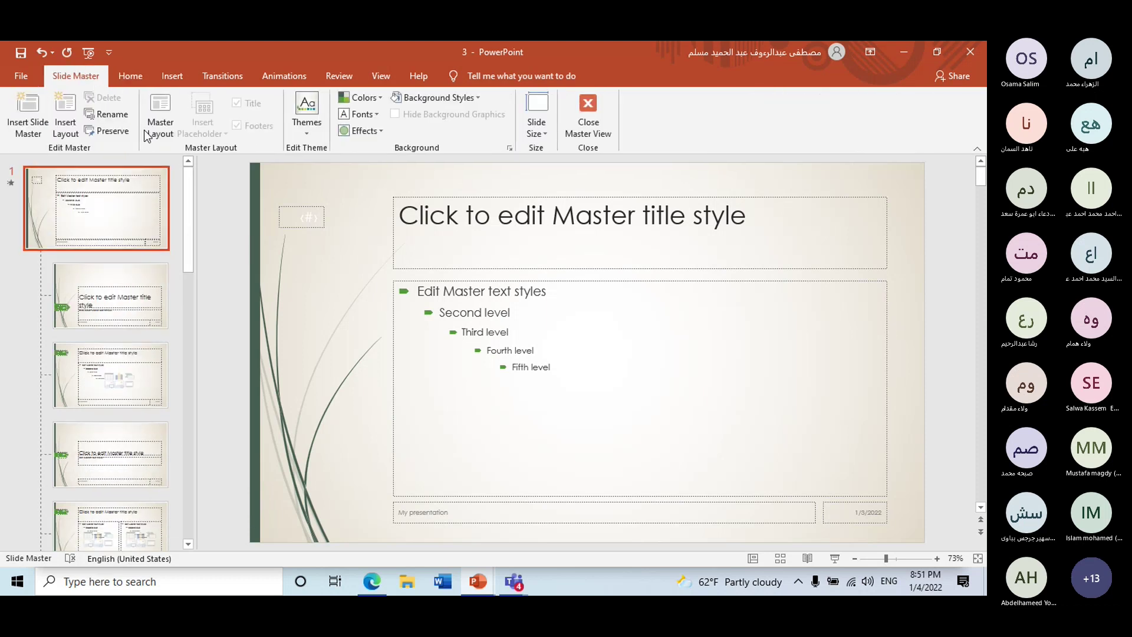
# - Close Master View, check the Home Layout gallery without applying a layout, and show the View tab
pyautogui.click(587, 117)
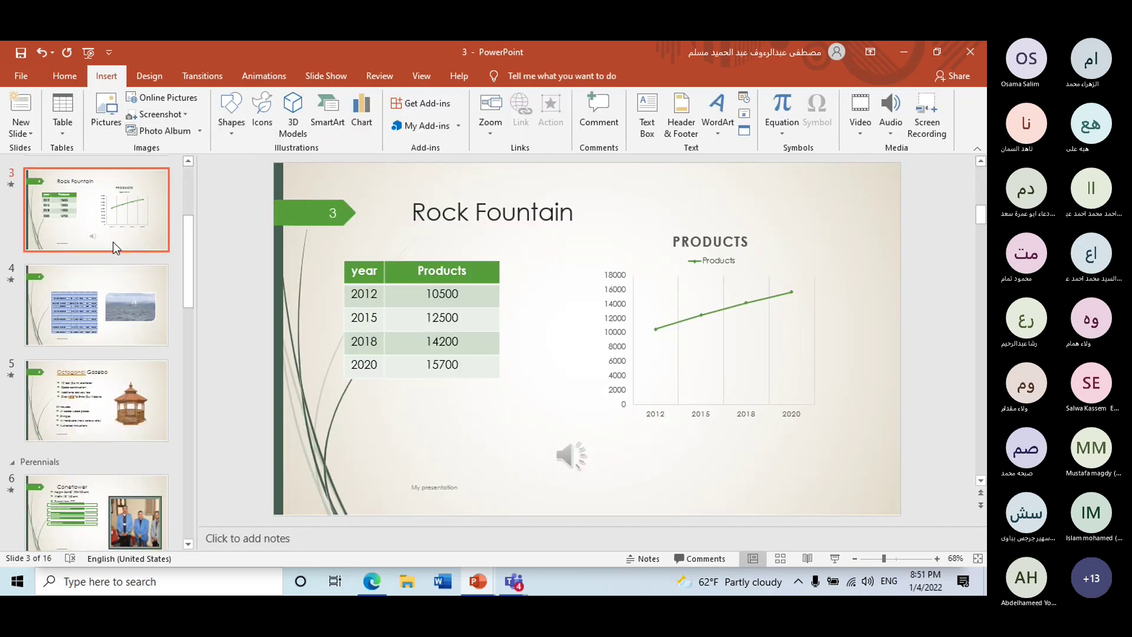
pyautogui.click(66, 77)
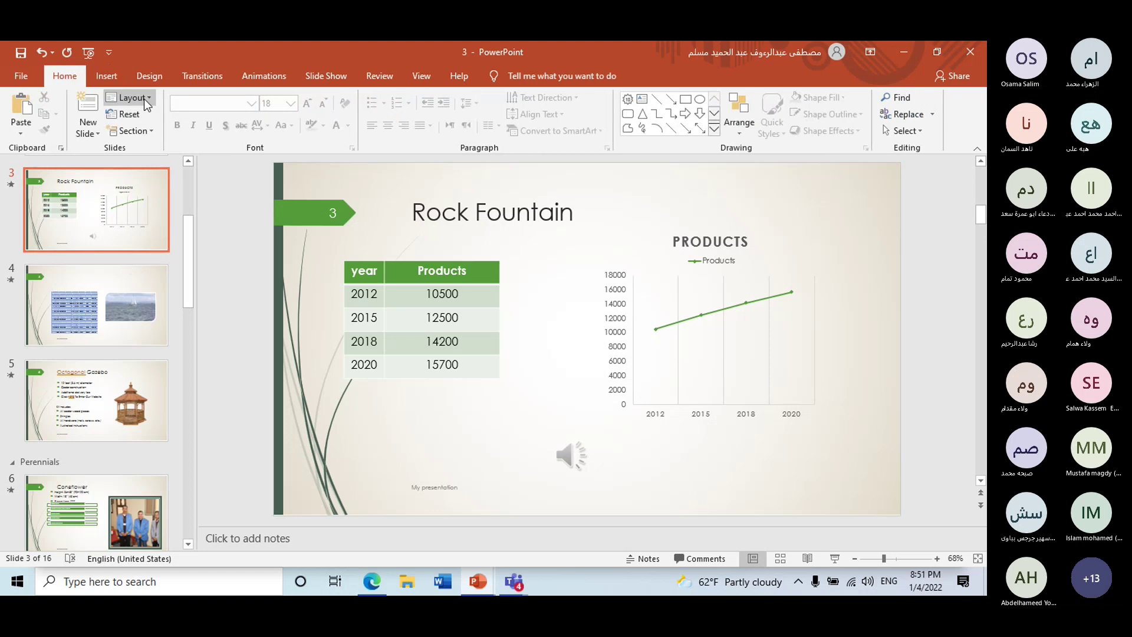
pyautogui.click(145, 103)
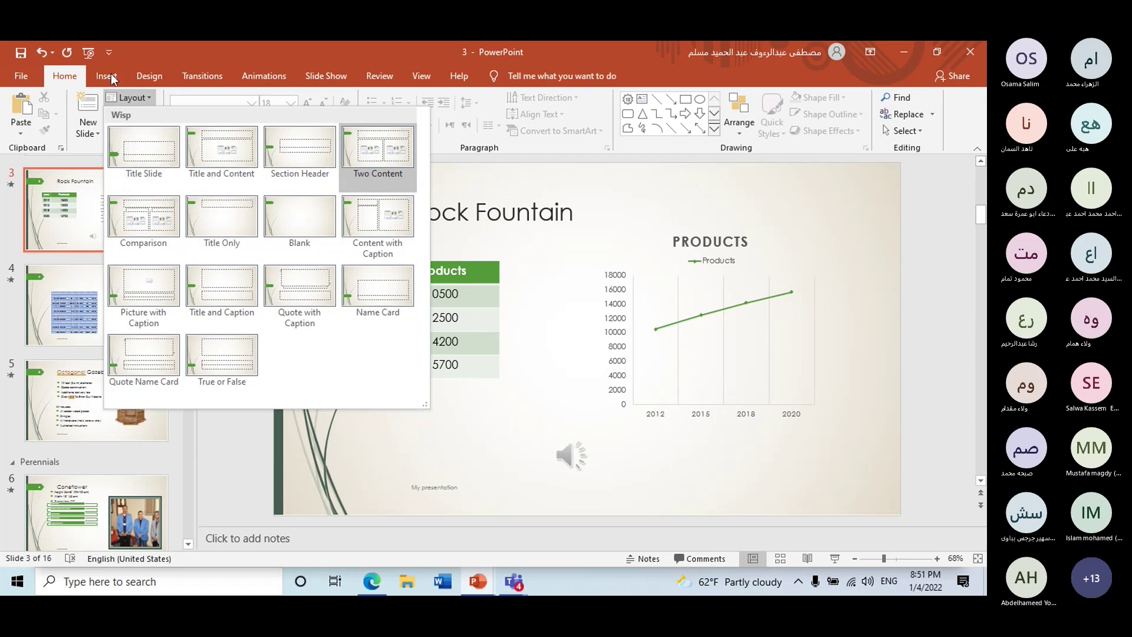
pyautogui.click(410, 75)
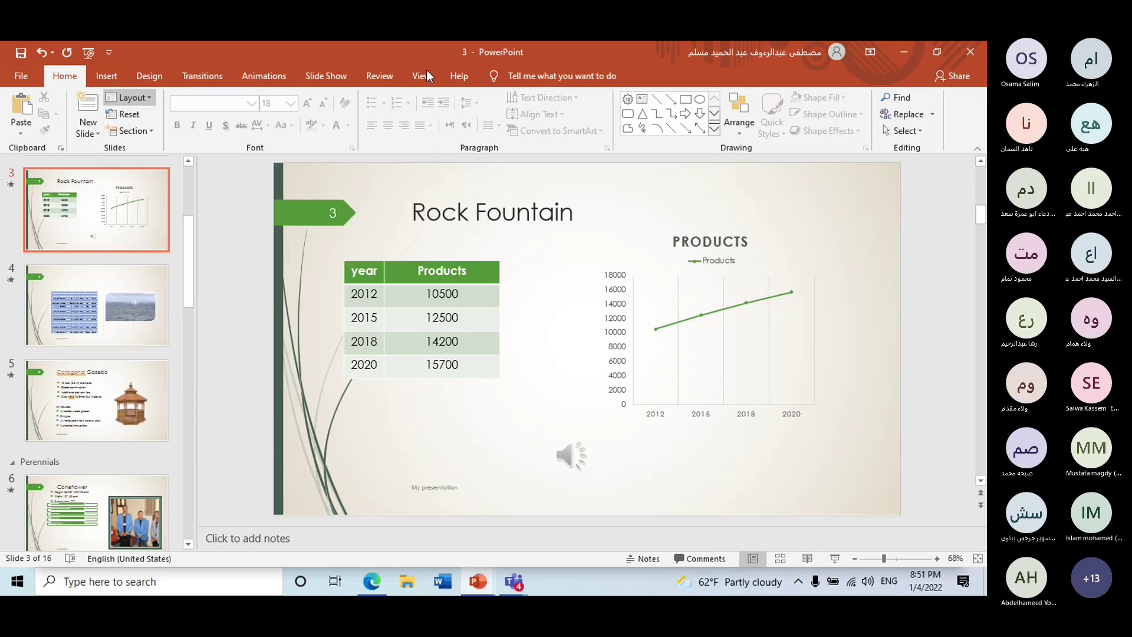
pyautogui.click(422, 74)
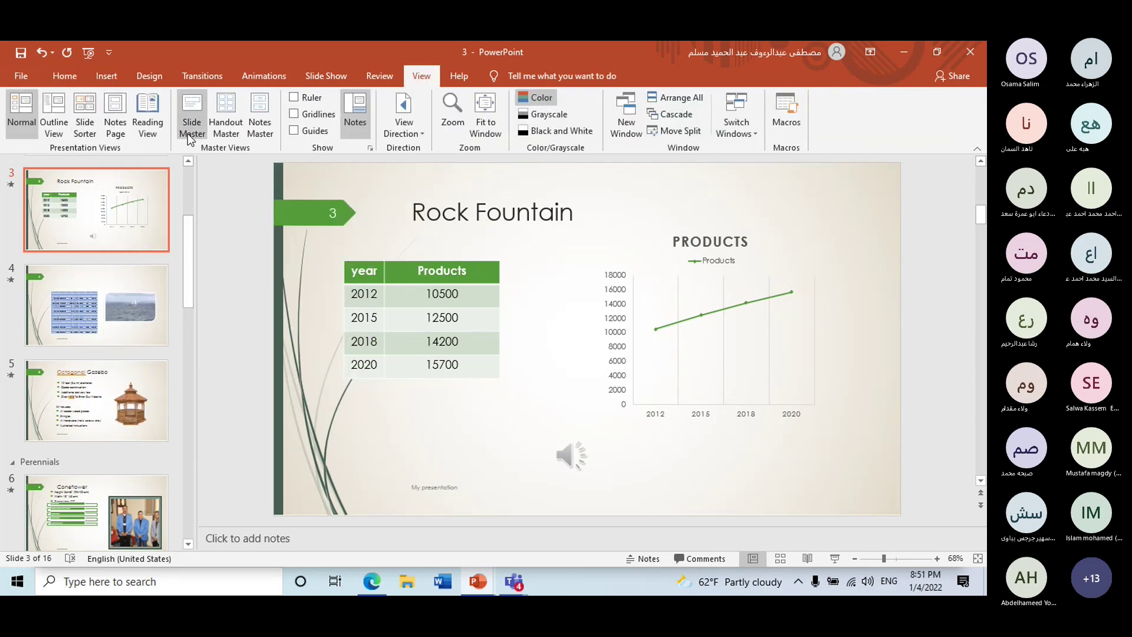
pyautogui.click(187, 133)
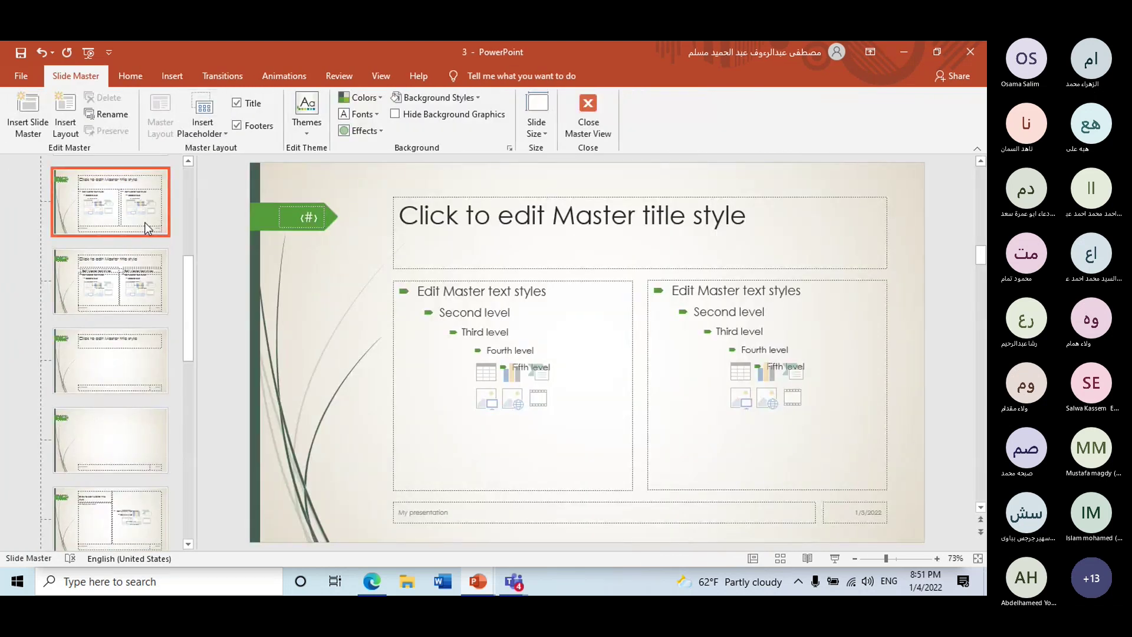
pyautogui.scroll(-3, 137, 344)
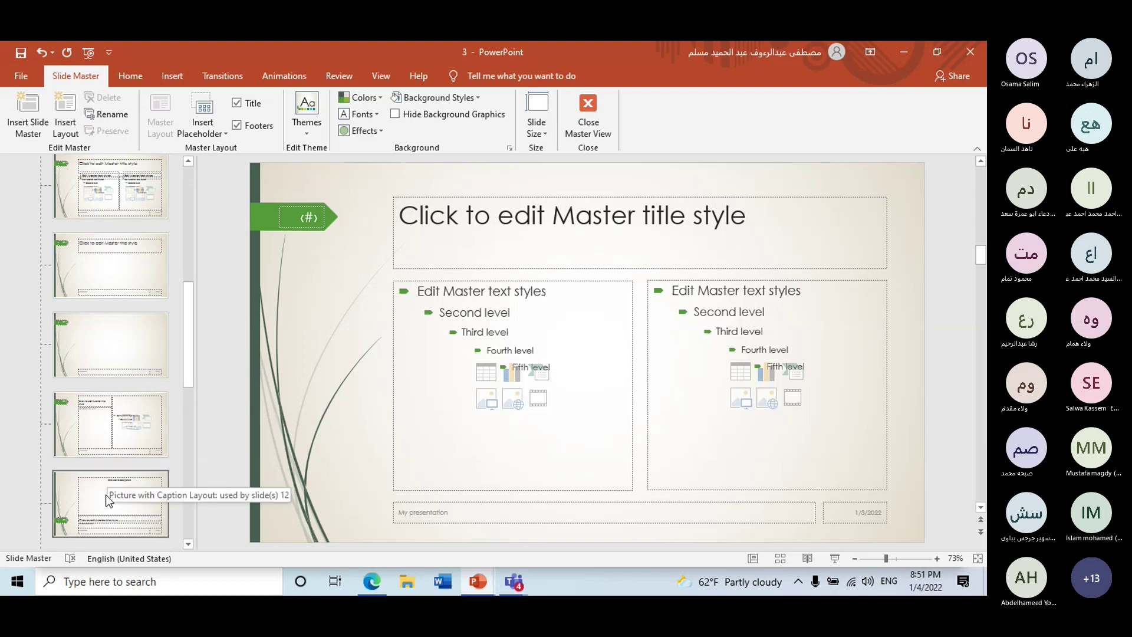
pyautogui.scroll(2, 136, 411)
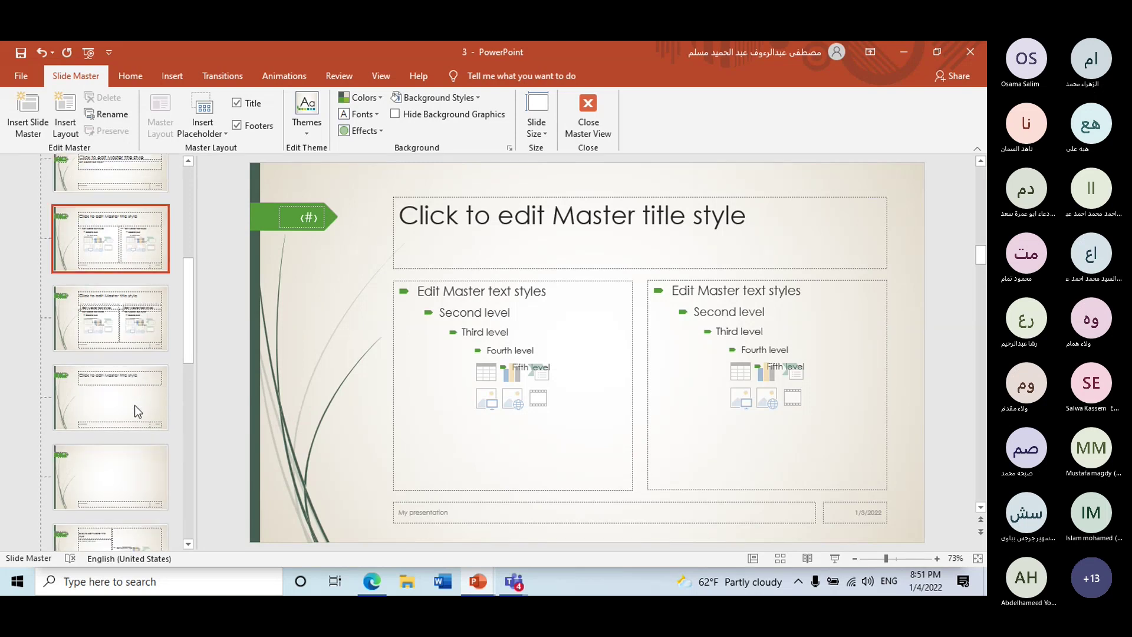
pyautogui.scroll(4, 136, 411)
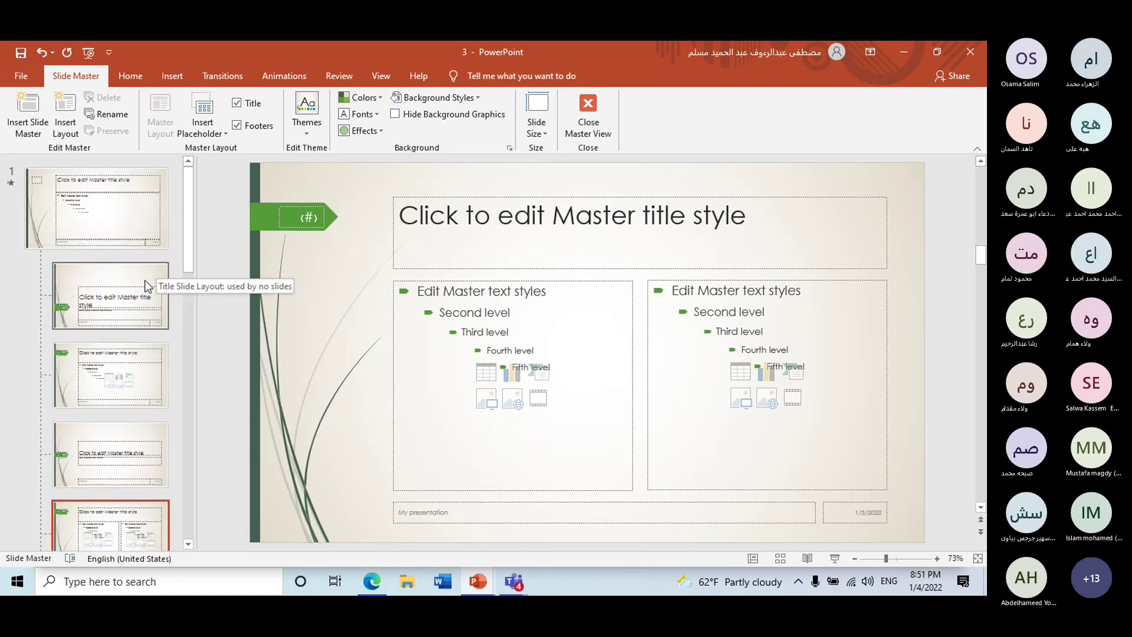
pyautogui.scroll(-3, 146, 286)
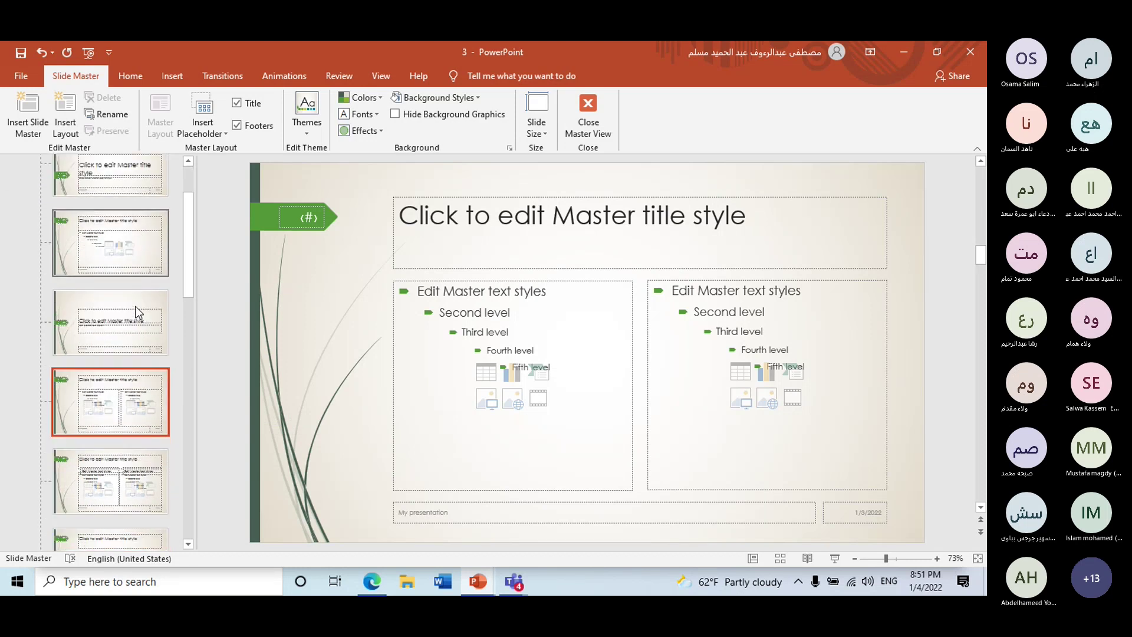
pyautogui.scroll(-3, 138, 311)
pyautogui.scroll(-3, 140, 316)
pyautogui.scroll(-3, 144, 316)
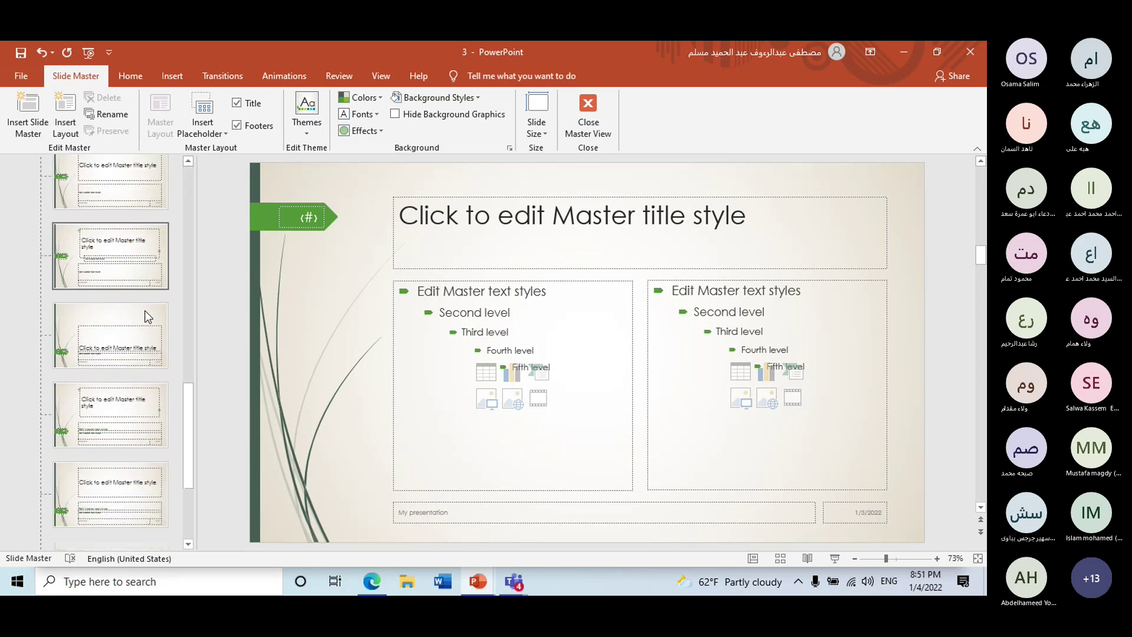
pyautogui.scroll(-2, 147, 316)
pyautogui.scroll(2, 132, 402)
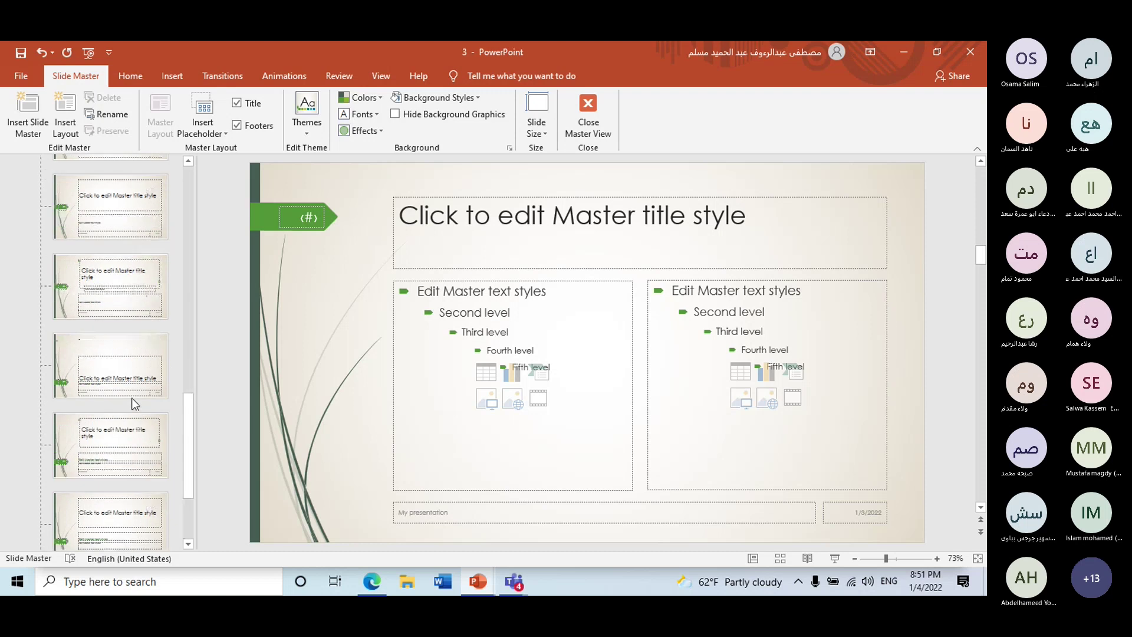
pyautogui.scroll(2, 139, 380)
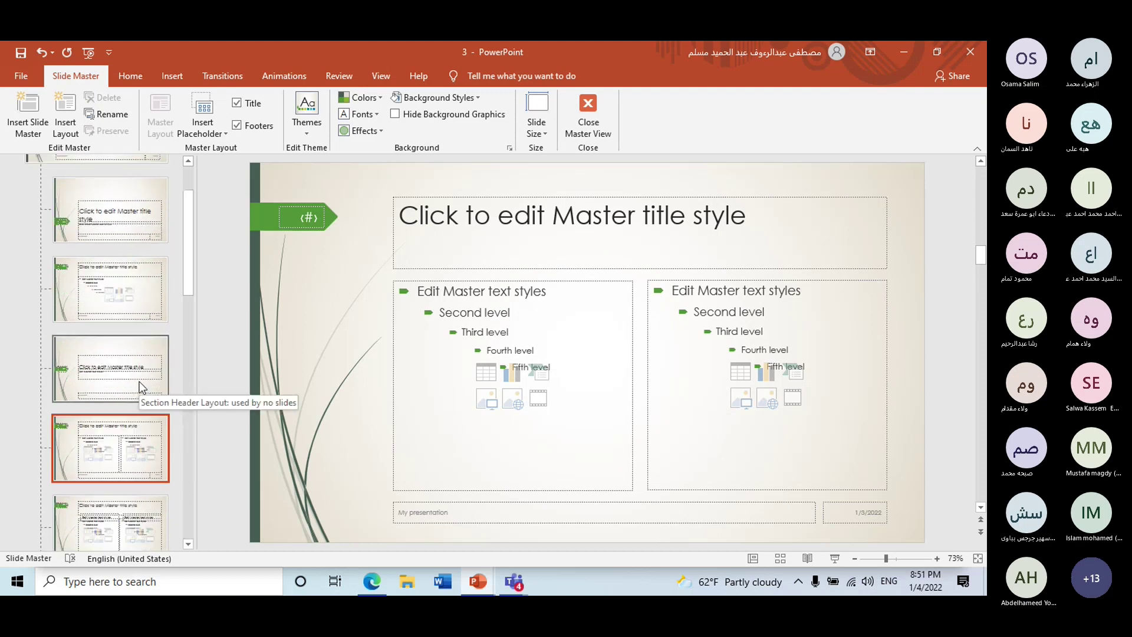
pyautogui.scroll(2, 130, 295)
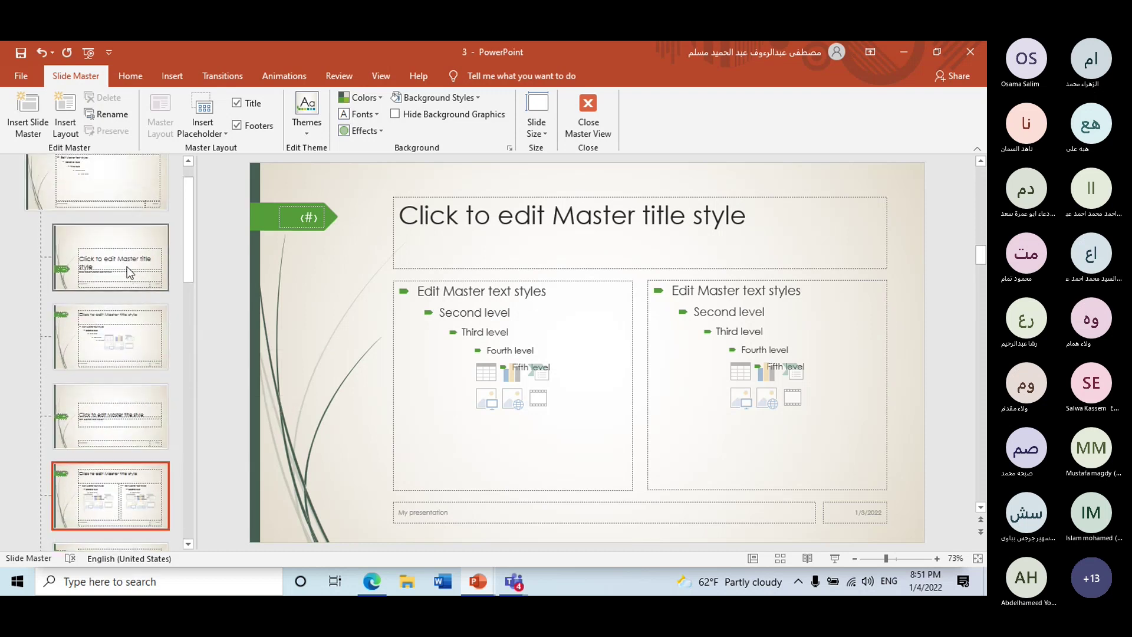
# - Select the Title Slide layout and insert a new custom layout right after it
pyautogui.click(122, 252)
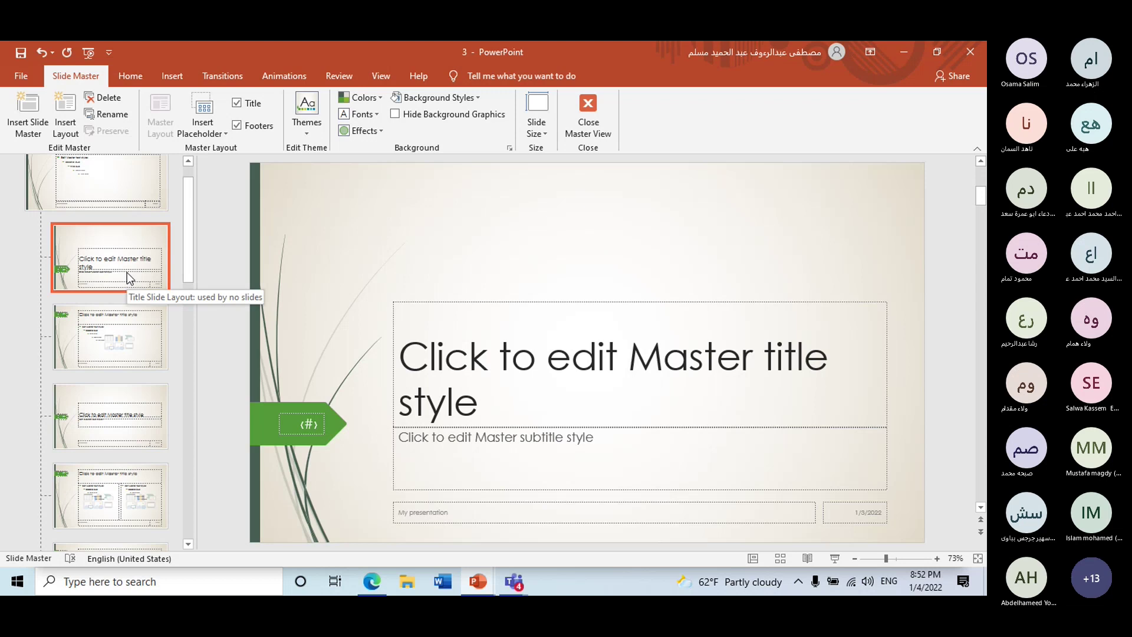
pyautogui.click(65, 117)
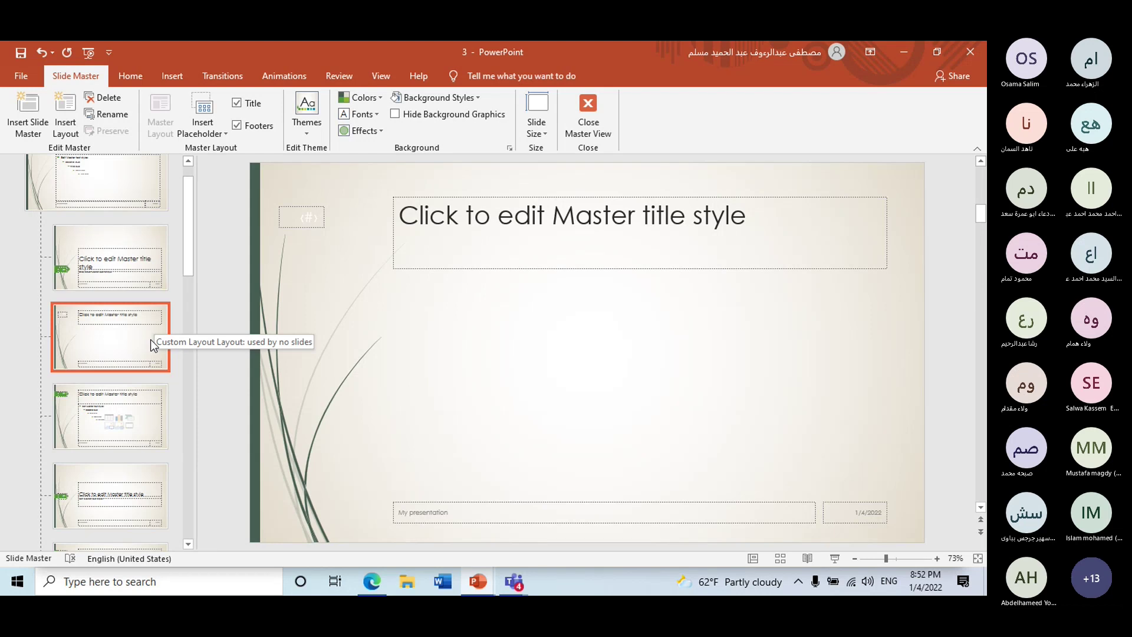
# - Open the Rename Layout box for the new custom layout and place the cursor after its name
pyautogui.rightClick(150, 341)
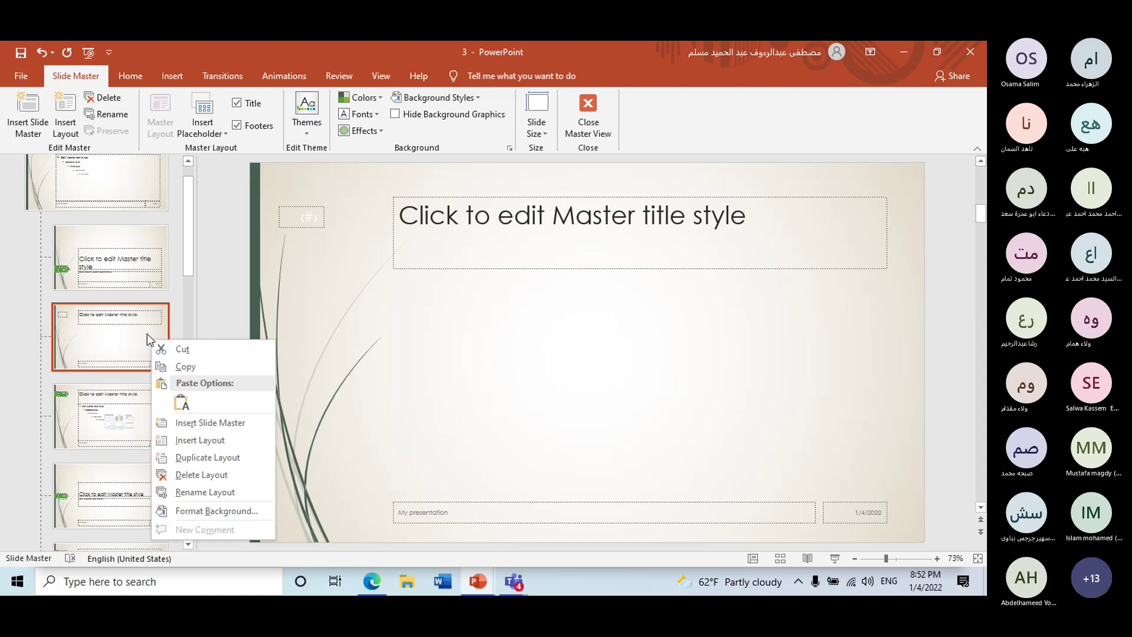
pyautogui.click(210, 262)
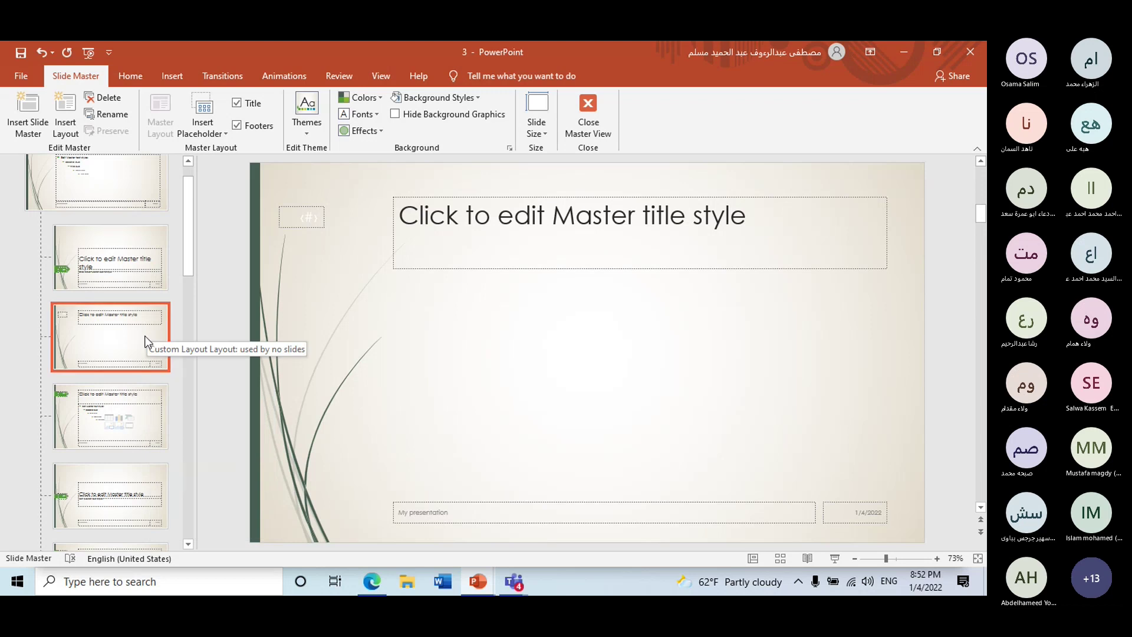
pyautogui.click(115, 115)
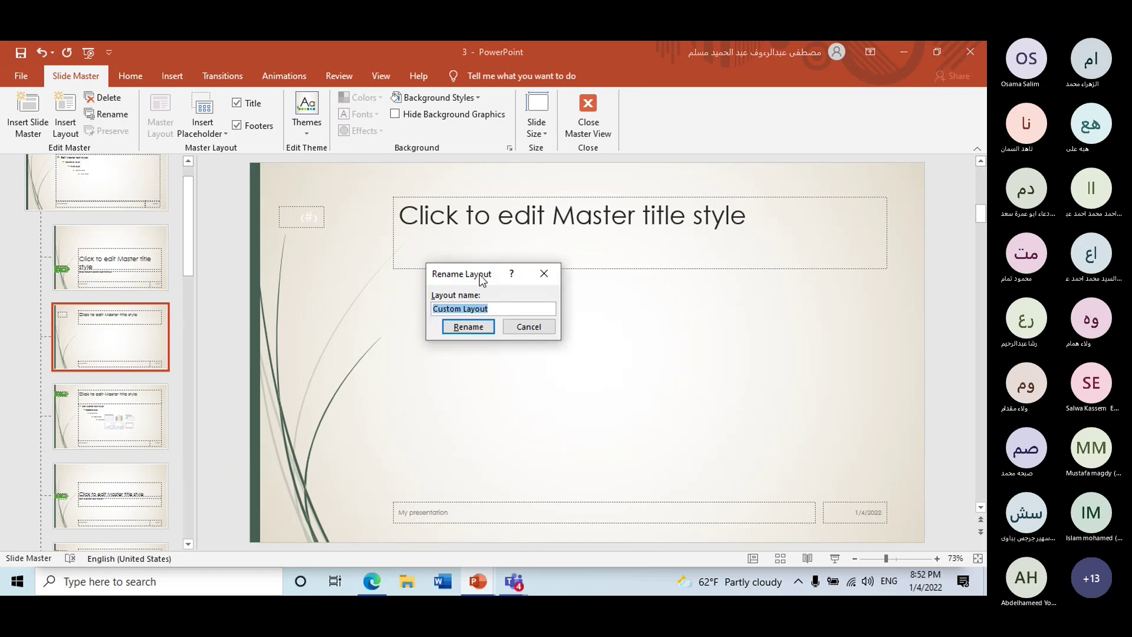
pyautogui.moveTo(482, 277); pyautogui.dragTo(440, 260)
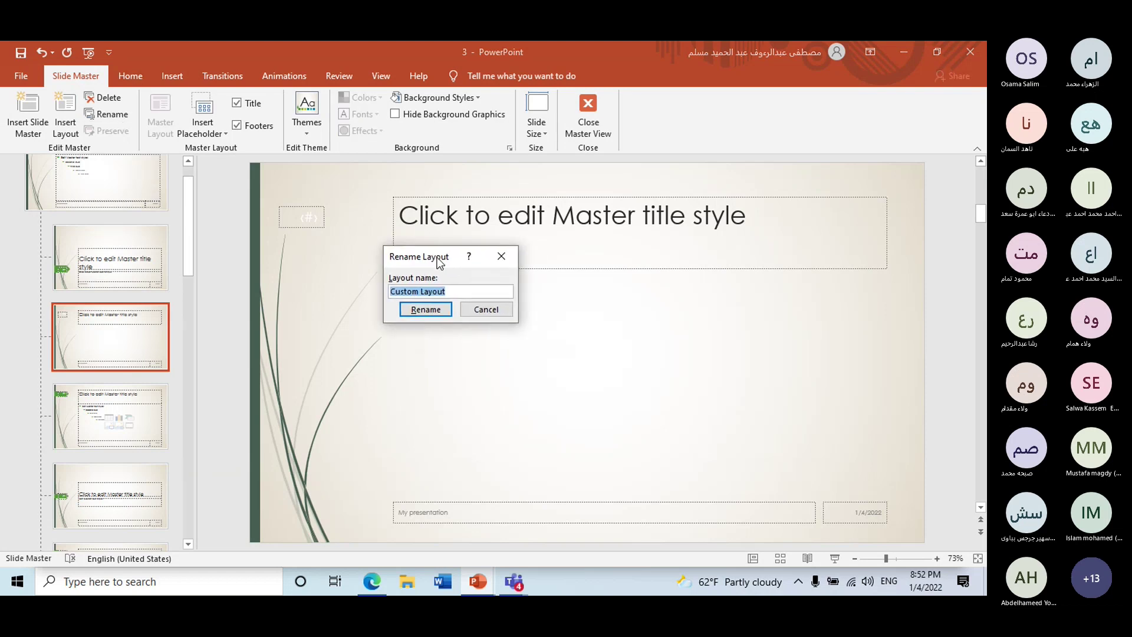
pyautogui.click(451, 292)
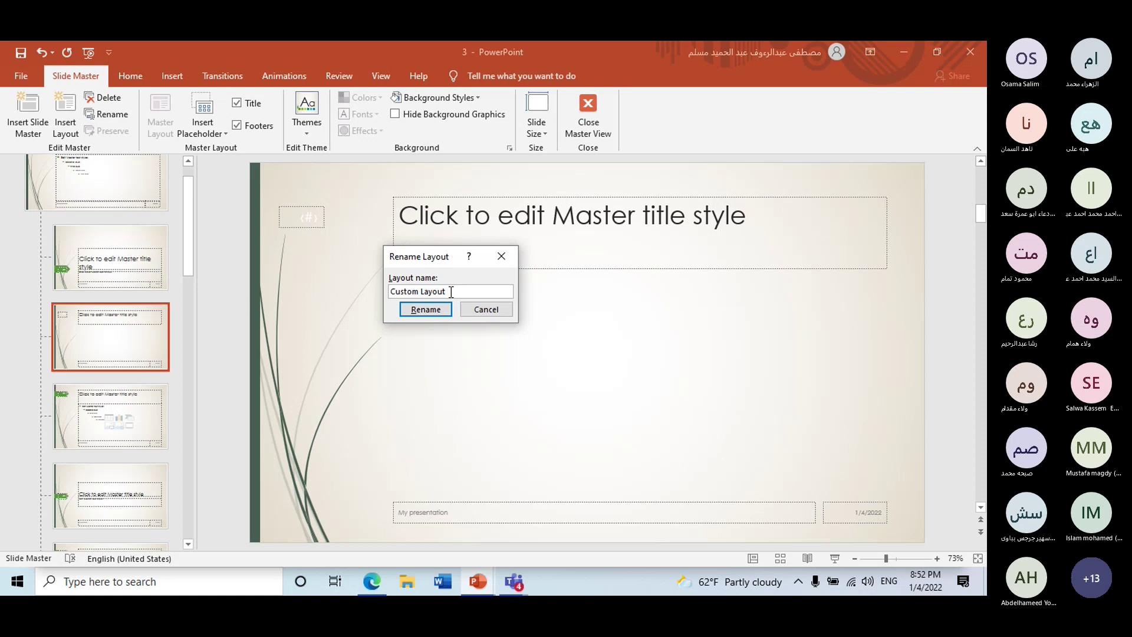
# - Finish typing 'Custom Layout1' as the layout name and confirm the rename
pyautogui.write('1')
pyautogui.click(441, 313)
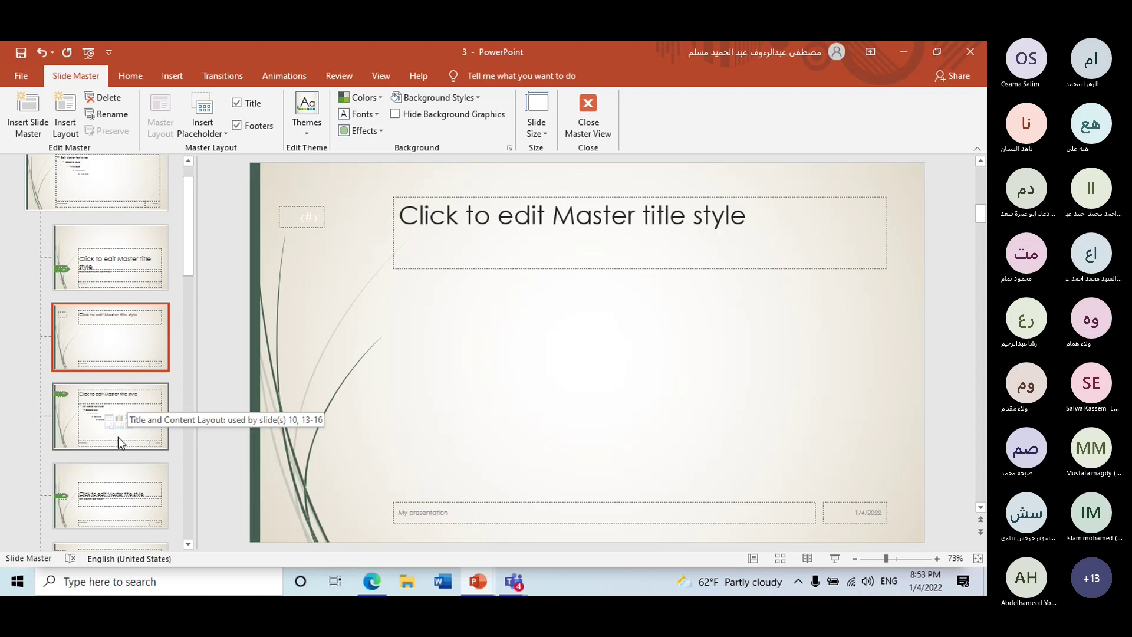
pyautogui.scroll(1, 133, 423)
pyautogui.scroll(-1, 134, 423)
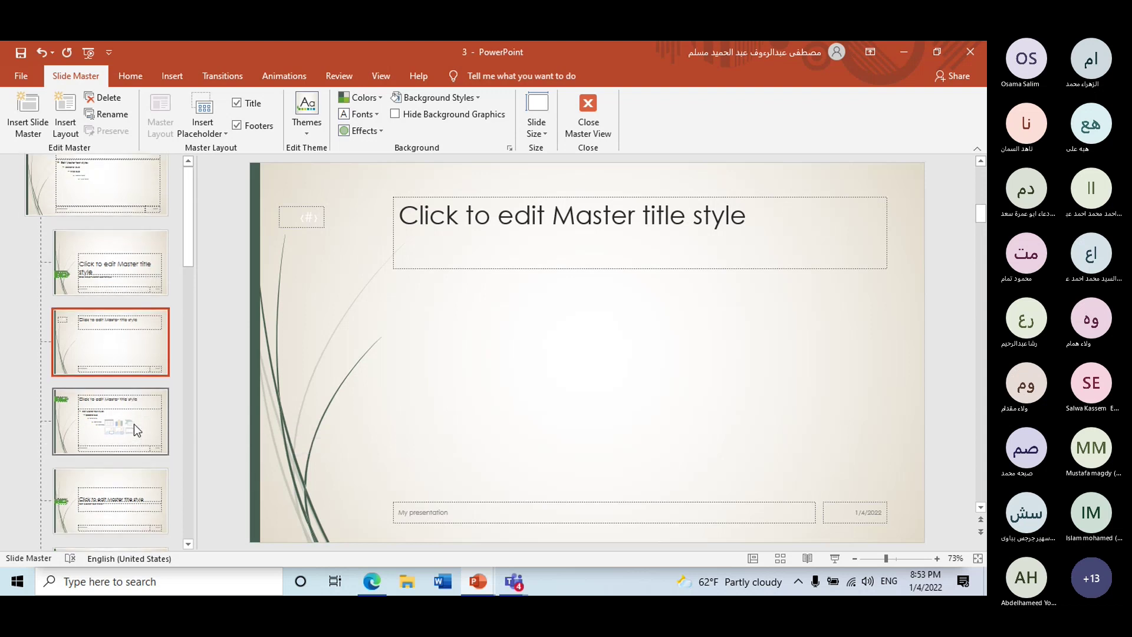
pyautogui.scroll(-1, 133, 423)
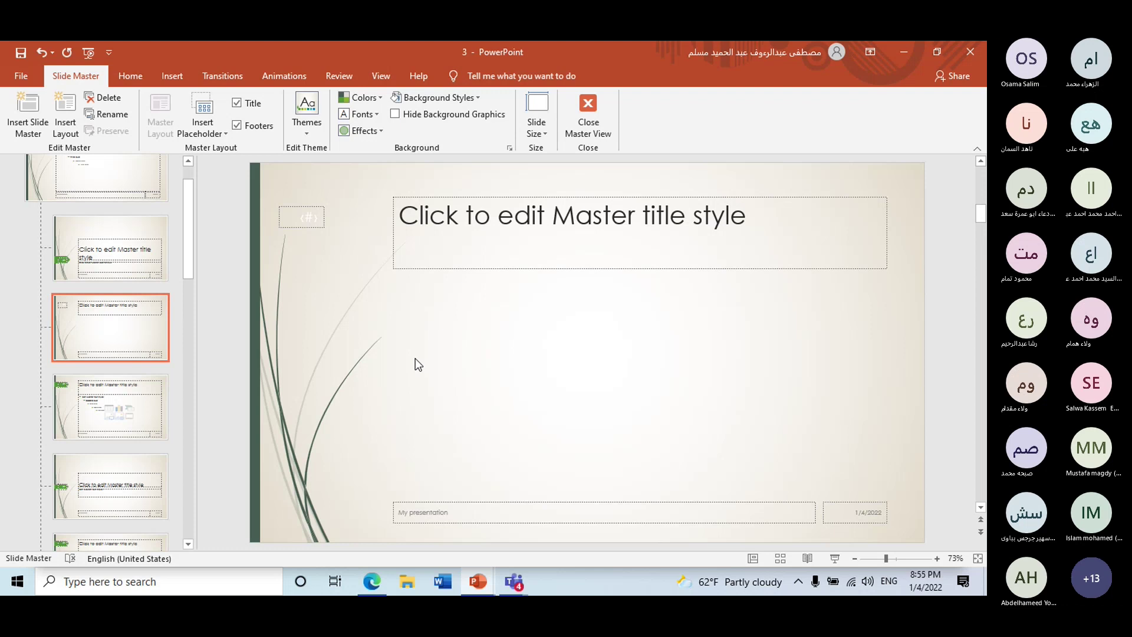
# - Toggle the Footers and Title checkboxes off and back on, then reopen the Insert Placeholder list
pyautogui.click(218, 132)
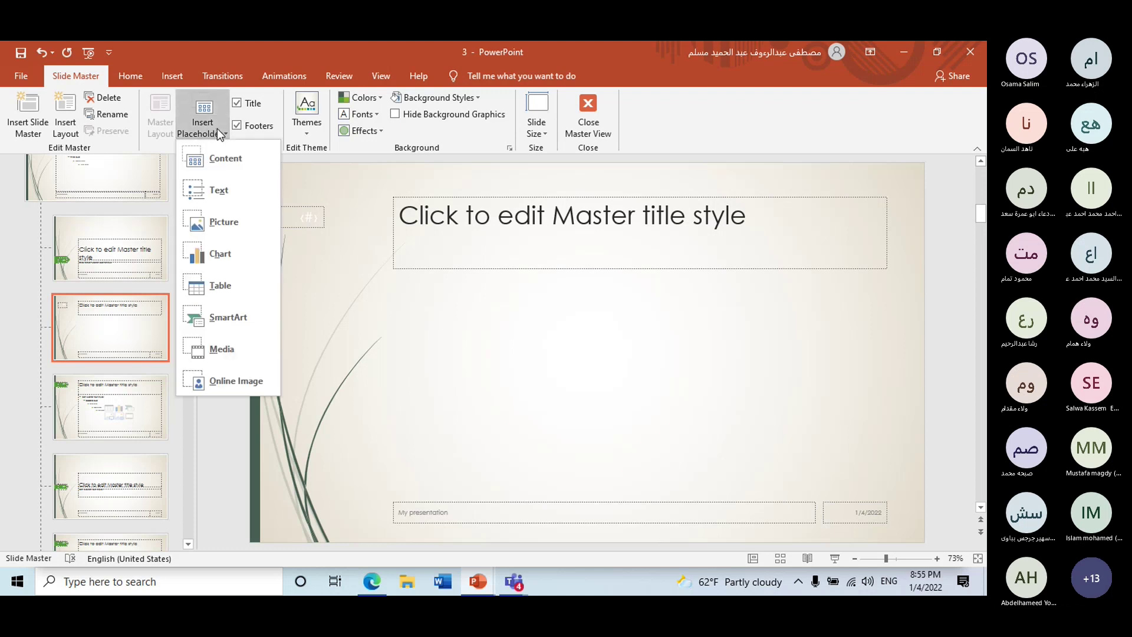
pyautogui.click(217, 128)
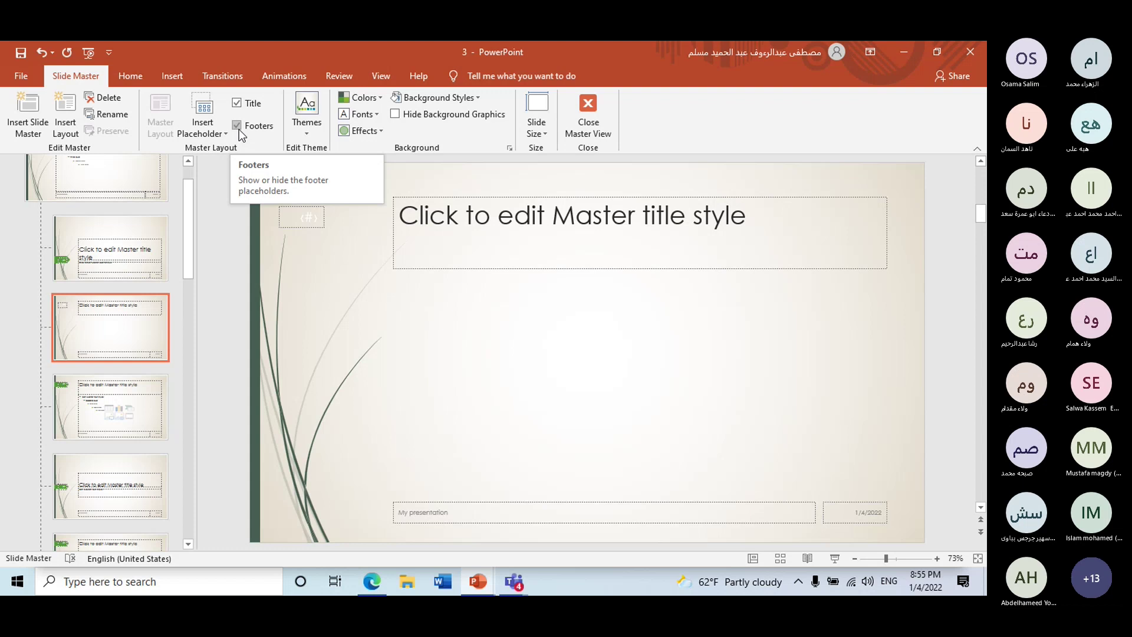
pyautogui.click(238, 129)
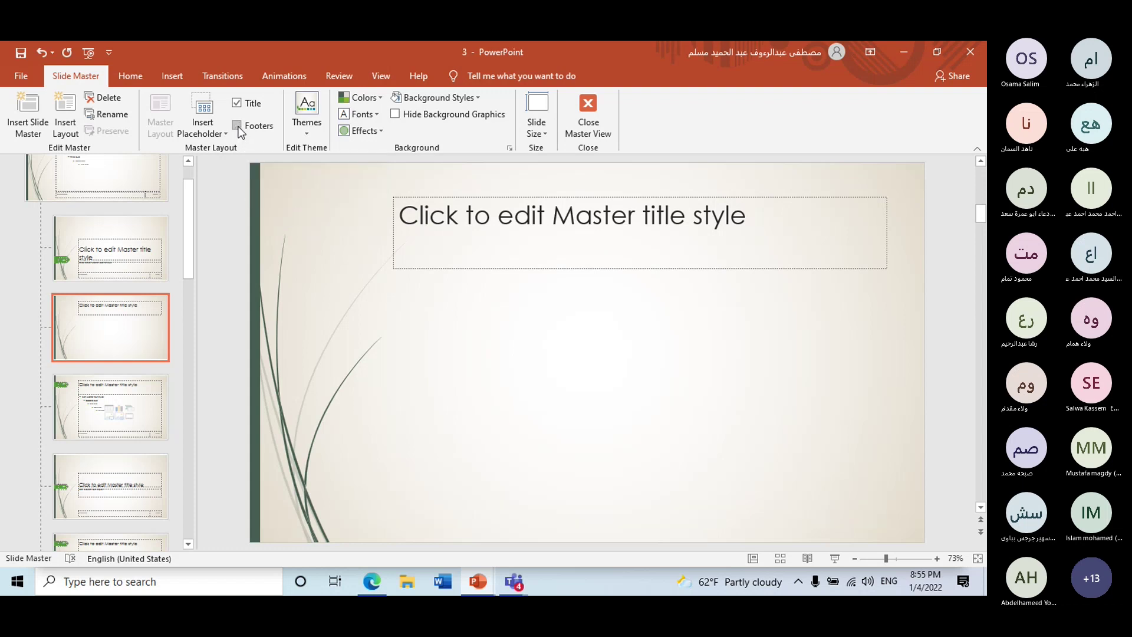
pyautogui.click(237, 126)
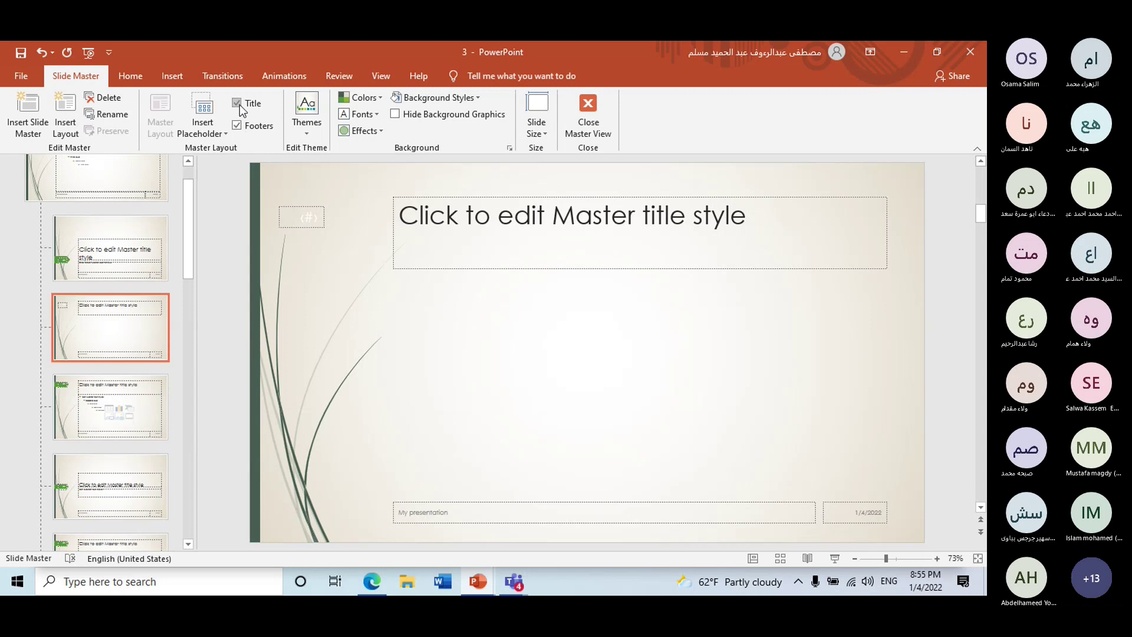
pyautogui.click(238, 104)
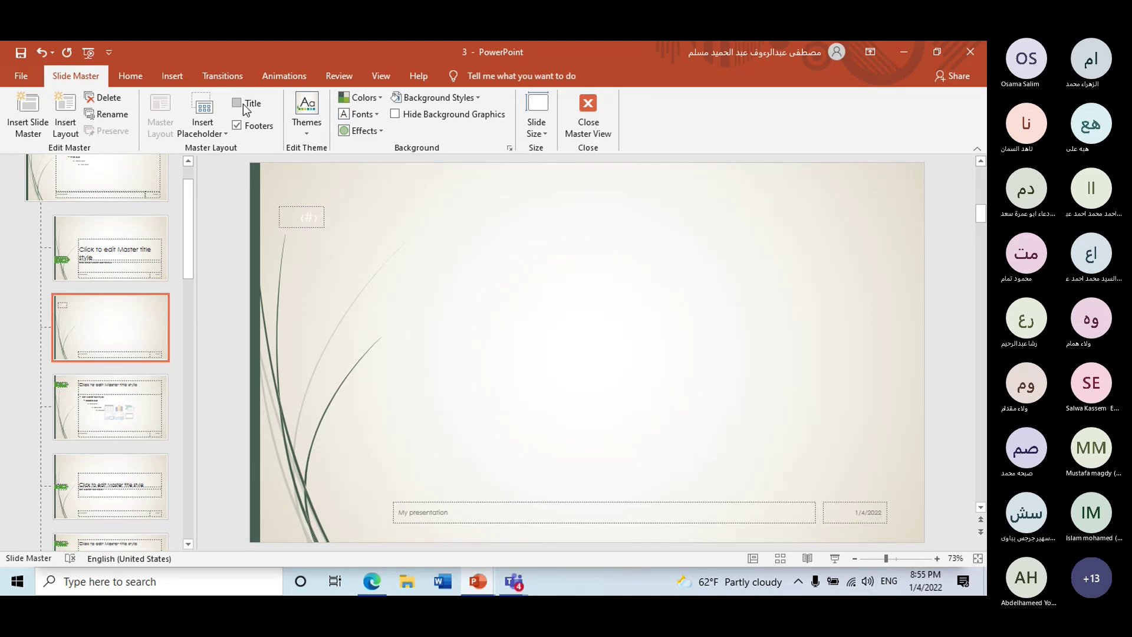
pyautogui.click(243, 104)
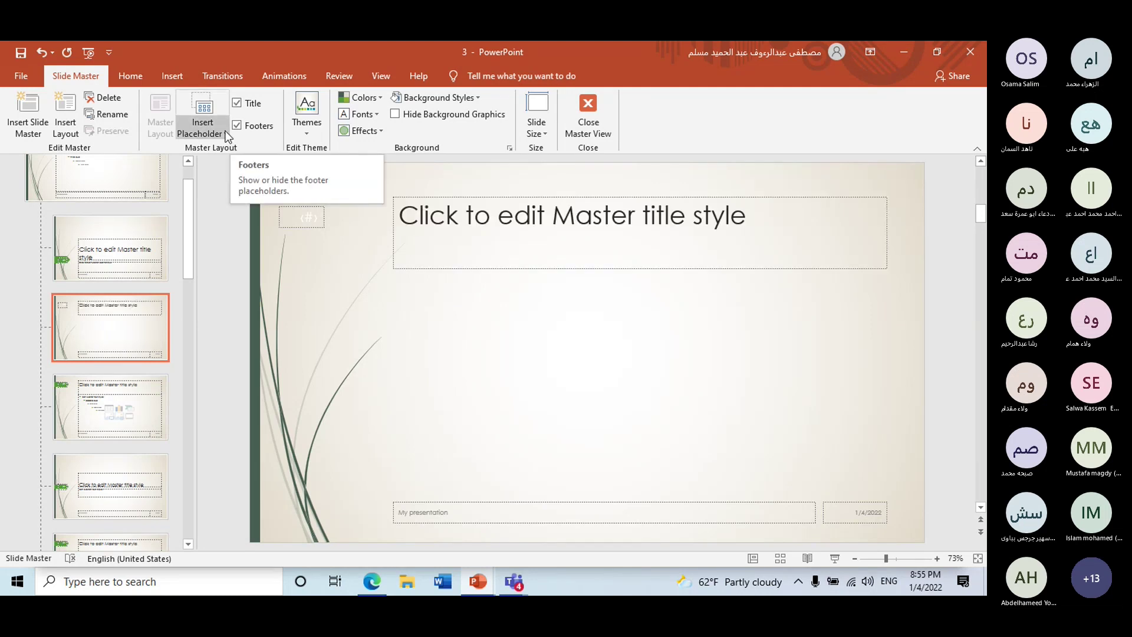
pyautogui.click(228, 136)
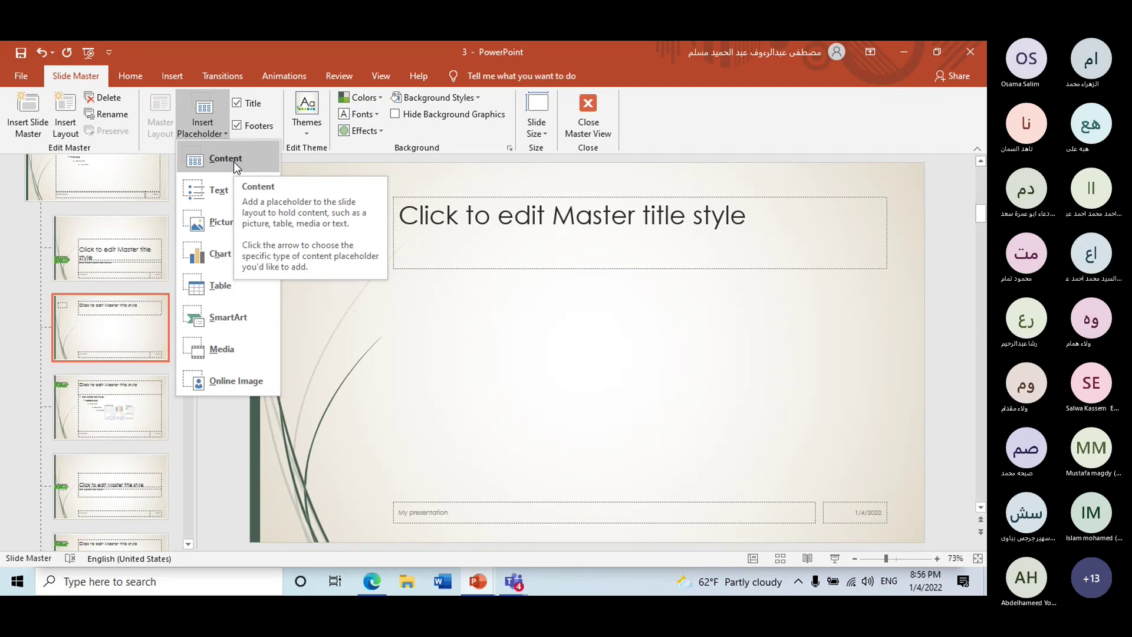
# - Draw a Content placeholder on the right half of the layout, below the title
pyautogui.click(234, 162)
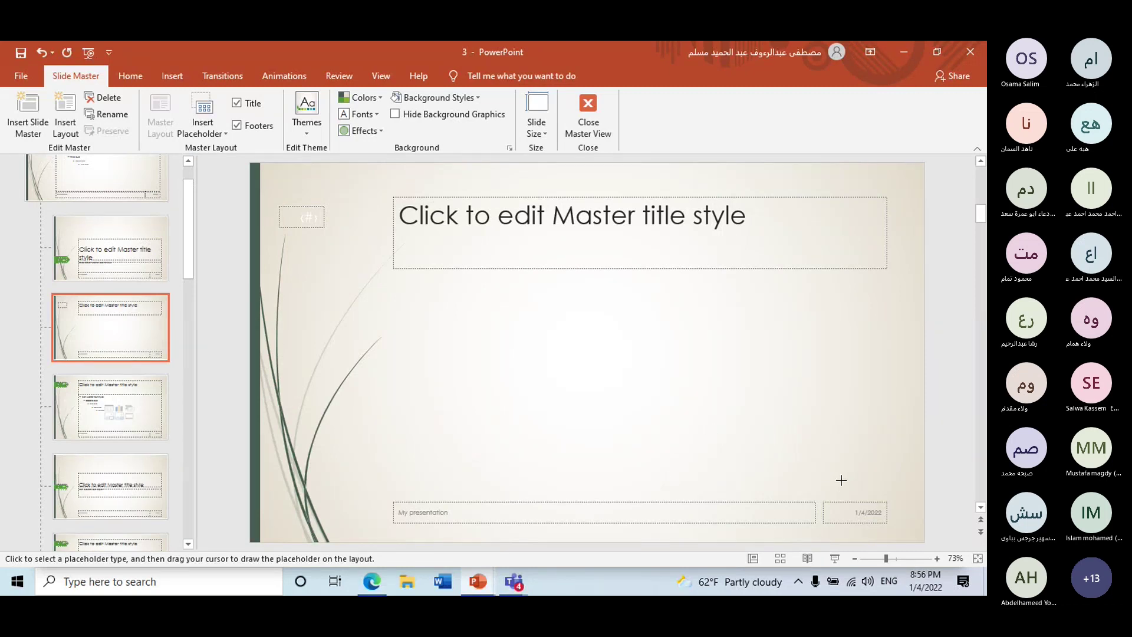
pyautogui.moveTo(815, 481)
pyautogui.mouseDown()
pyautogui.moveTo(678, 323)
pyautogui.moveTo(595, 273)
pyautogui.moveTo(509, 275)
pyautogui.moveTo(657, 273)
pyautogui.moveTo(571, 274)
pyautogui.mouseUp()
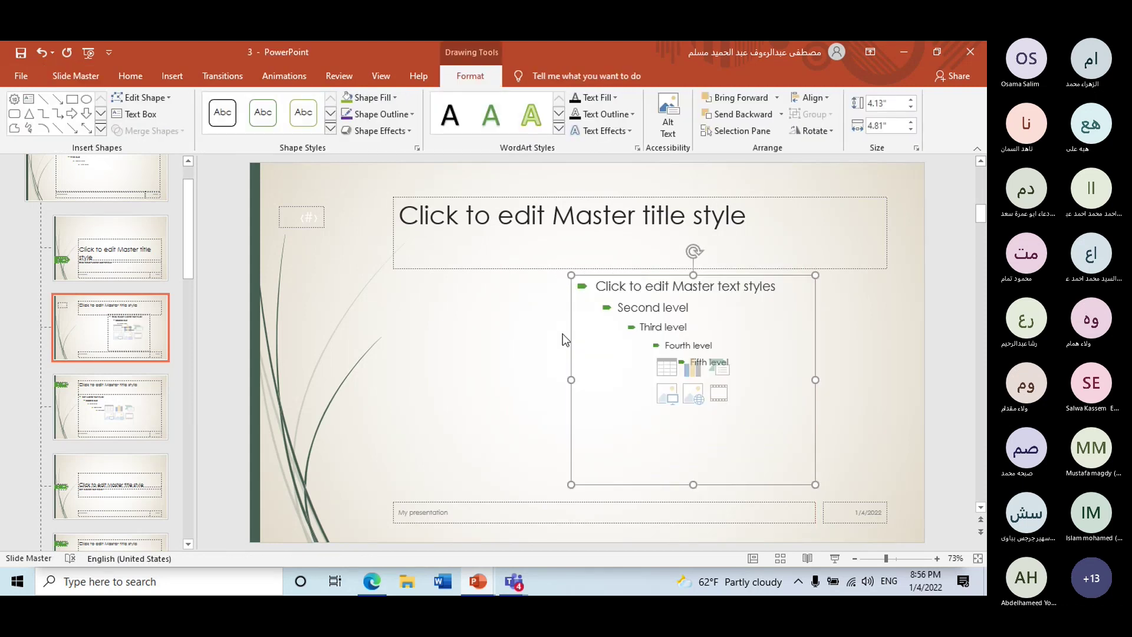
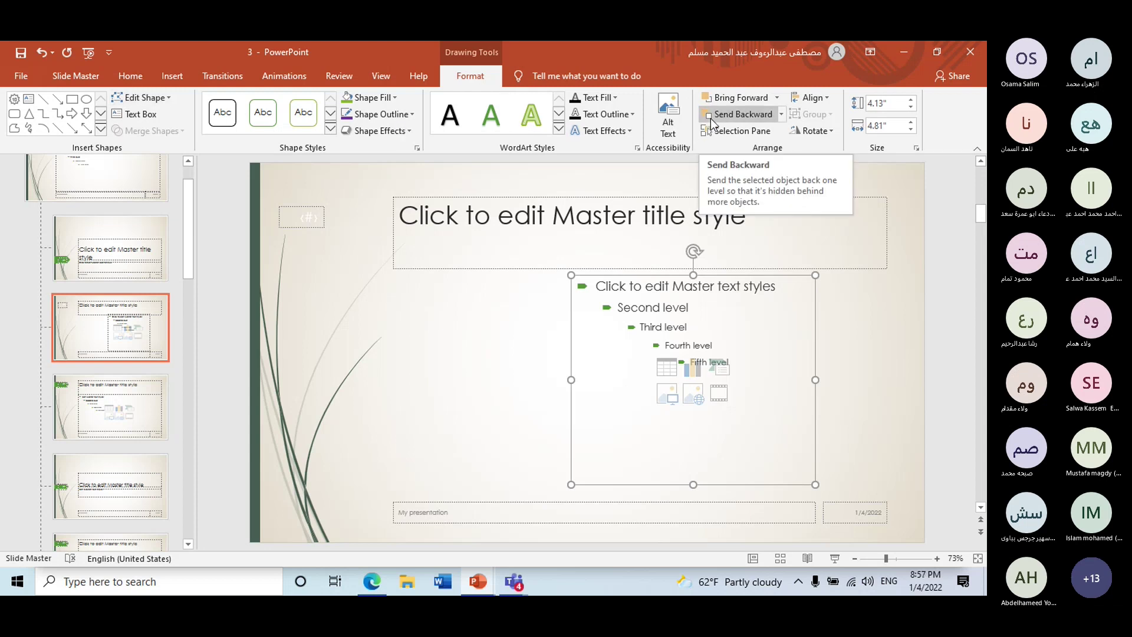
# - Draw a Text placeholder across the empty left area of the custom master layout
pyautogui.click(74, 77)
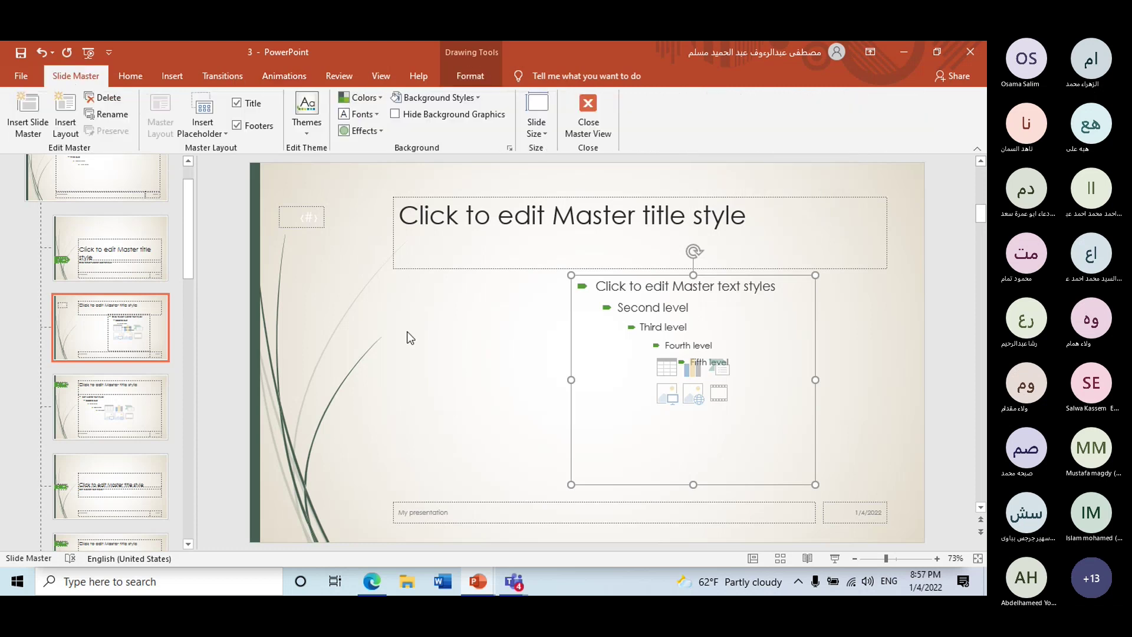
pyautogui.click(218, 125)
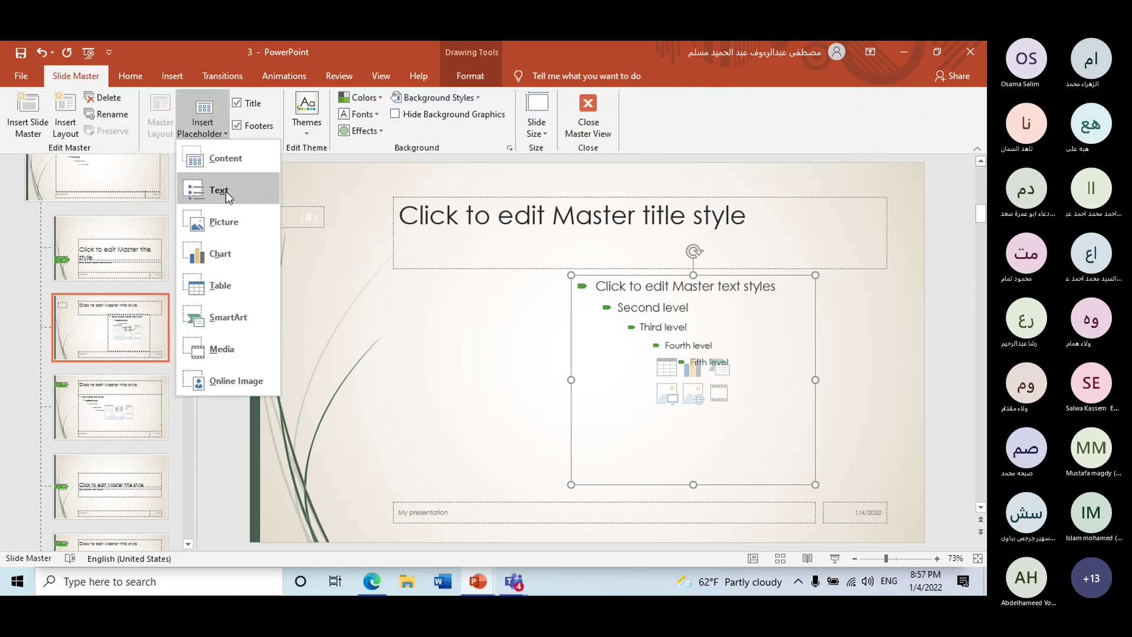
pyautogui.click(228, 193)
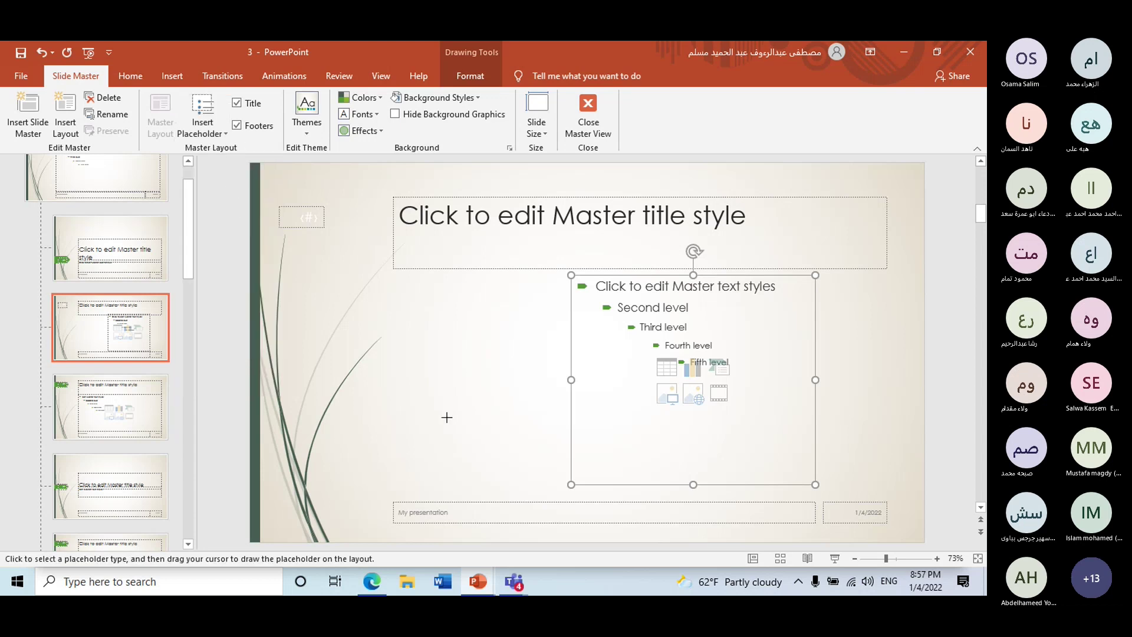
pyautogui.moveTo(561, 483)
pyautogui.mouseDown()
pyautogui.moveTo(465, 359)
pyautogui.moveTo(492, 399)
pyautogui.mouseUp()
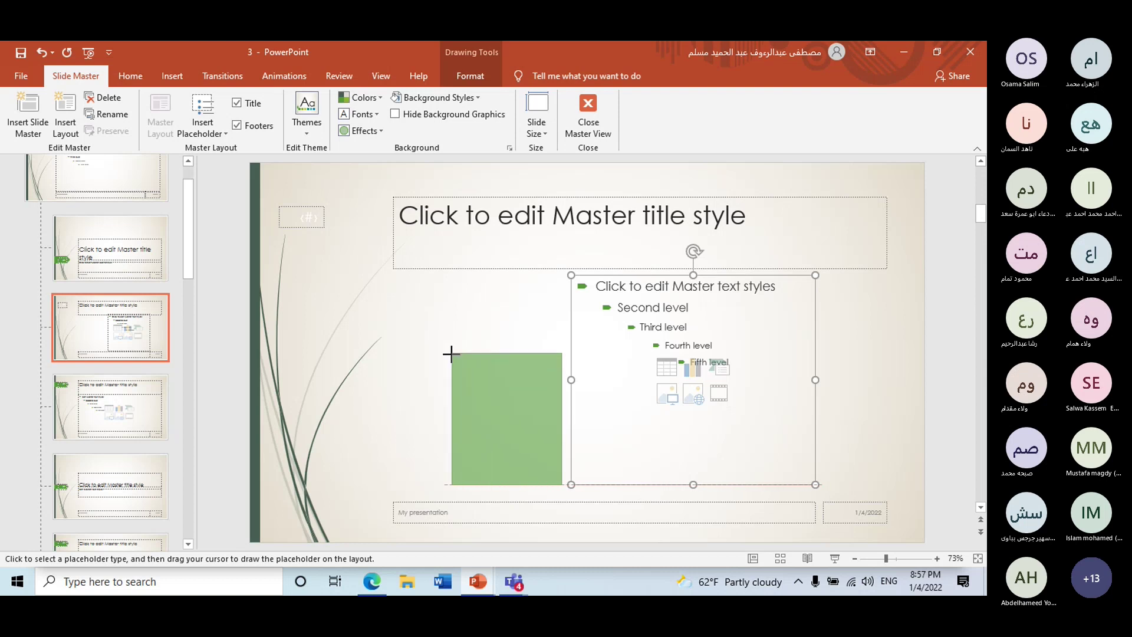
pyautogui.moveTo(492, 399)
pyautogui.mouseDown()
pyautogui.moveTo(416, 325)
pyautogui.moveTo(381, 272)
pyautogui.moveTo(394, 275)
pyautogui.mouseUp()
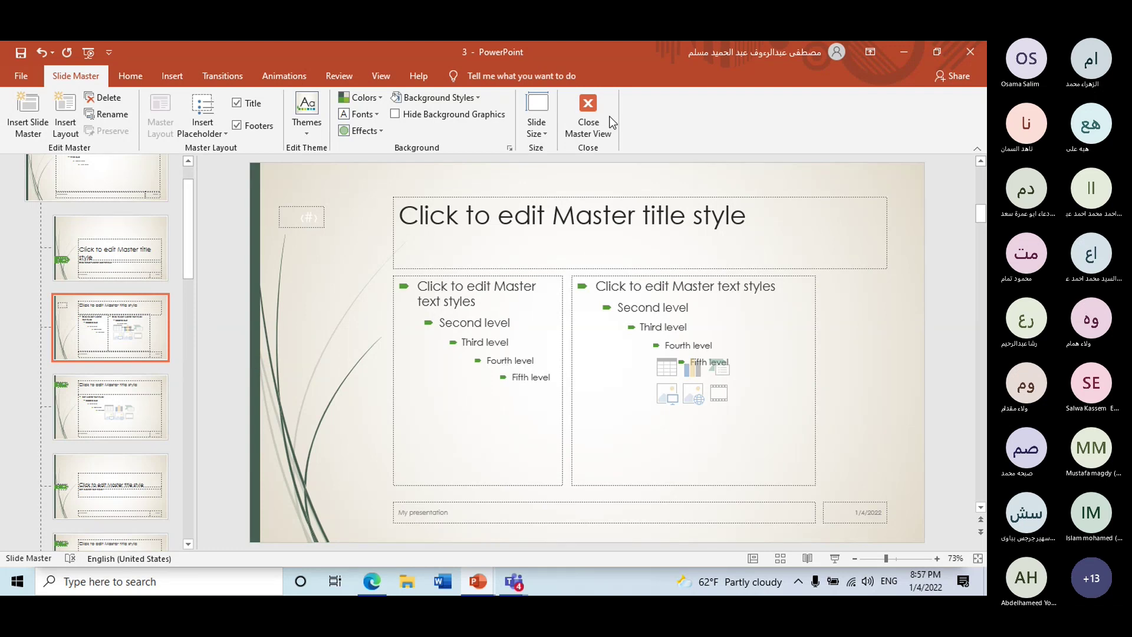
# - Return to normal view and add a Custom Layout1 slide after the Foxglove slide 7
pyautogui.click(590, 106)
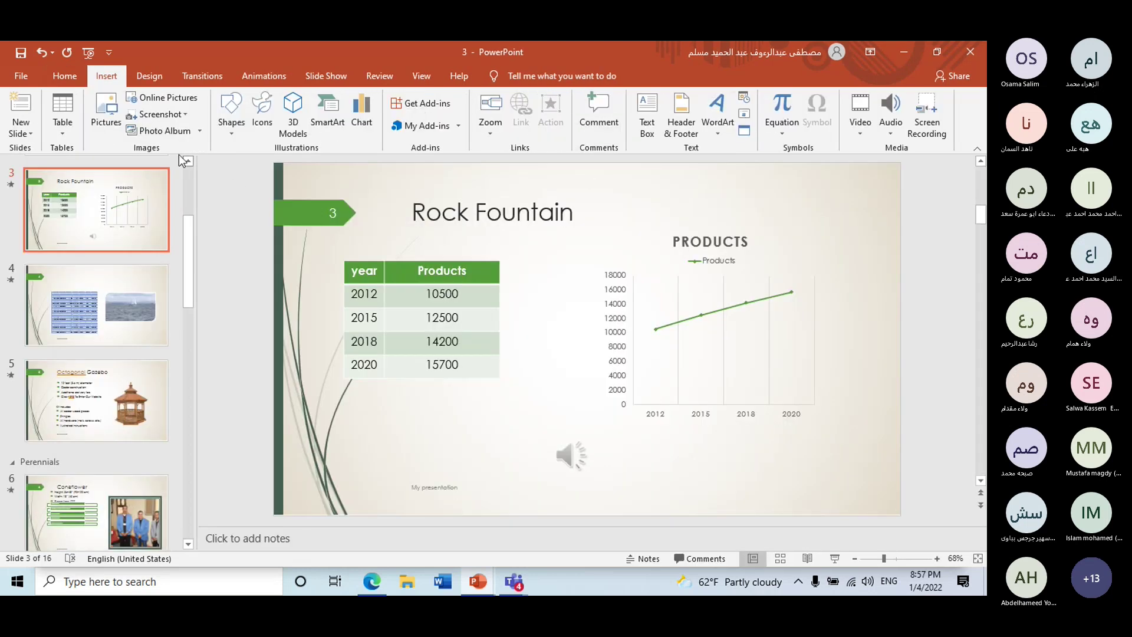
pyautogui.scroll(-3, 176, 341)
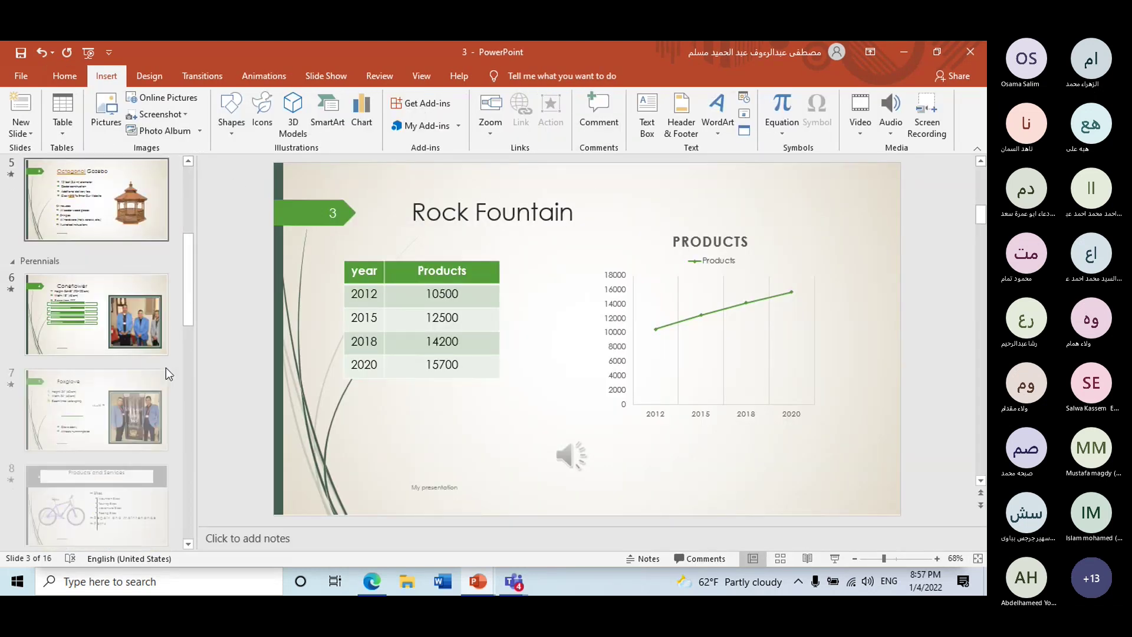
pyautogui.scroll(-3, 178, 366)
pyautogui.scroll(1, 178, 365)
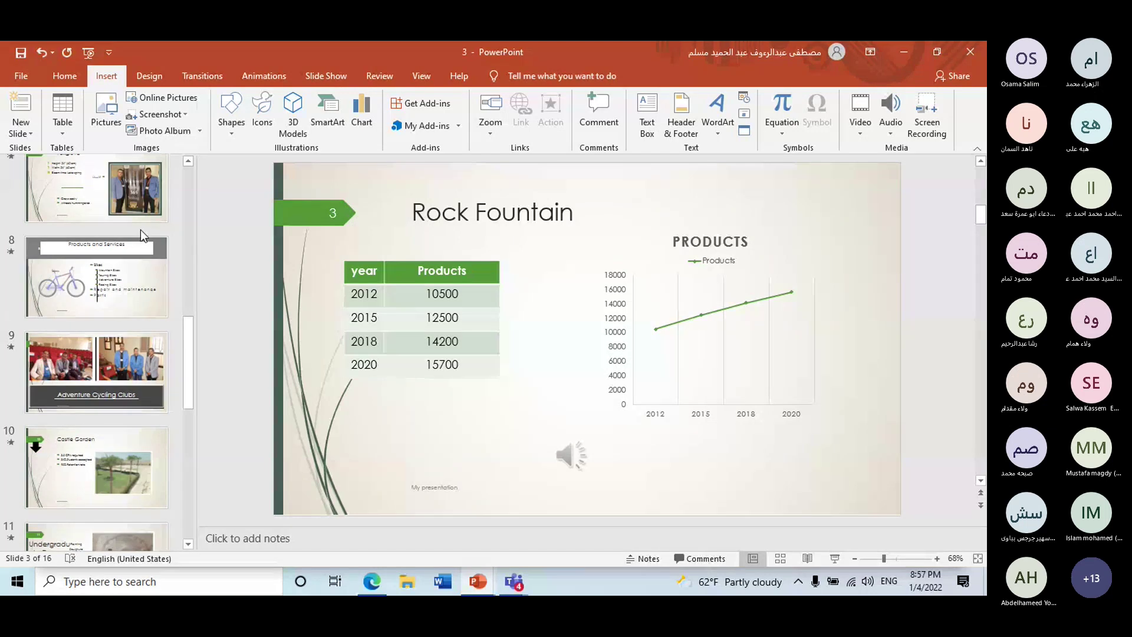
pyautogui.click(132, 200)
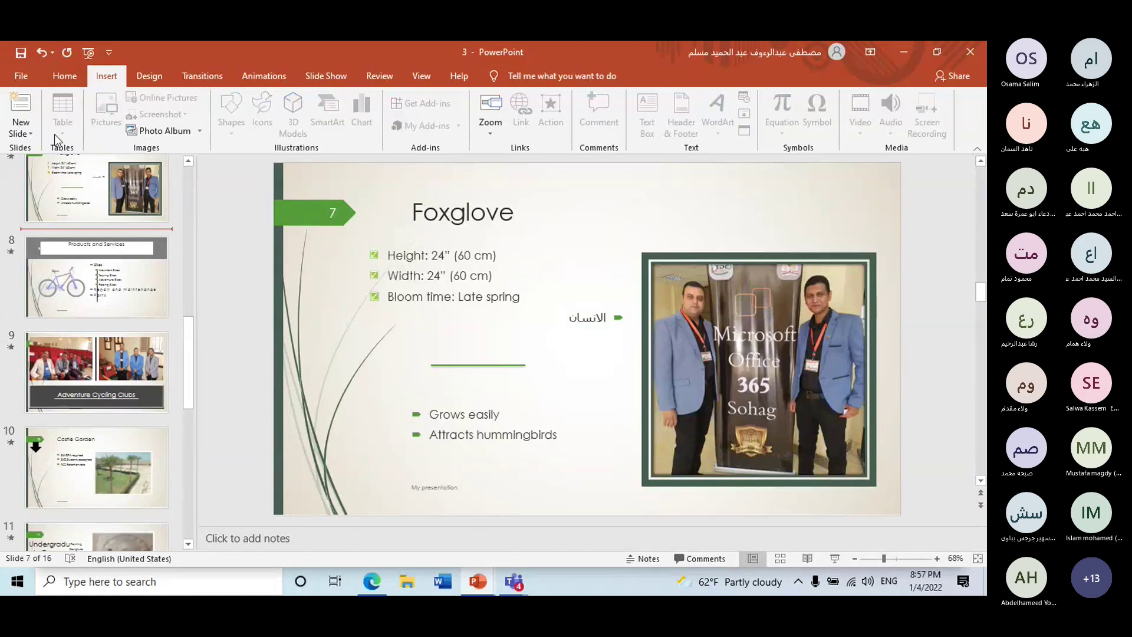
pyautogui.click(32, 136)
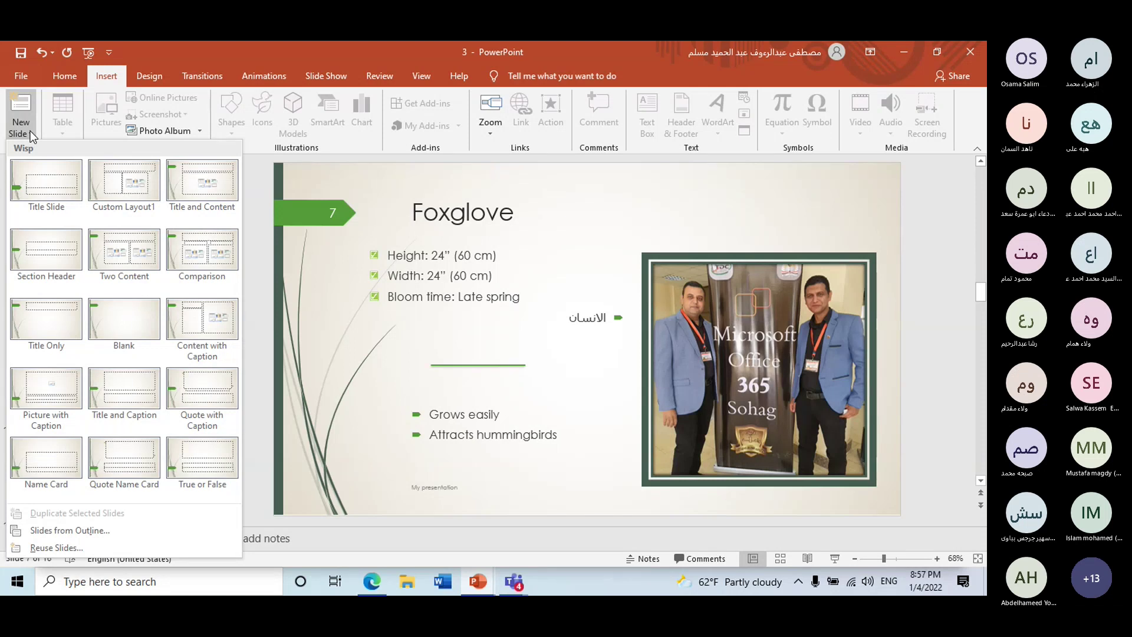
pyautogui.click(123, 198)
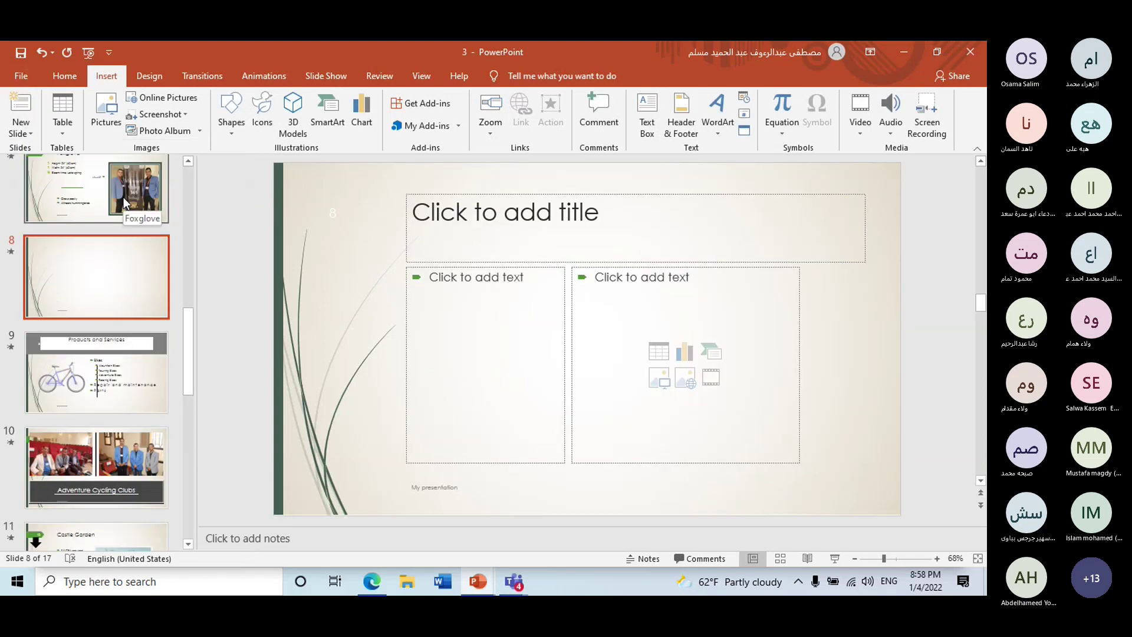
# - Check the new slide 8's text, title, footer and content placeholders
pyautogui.click(554, 352)
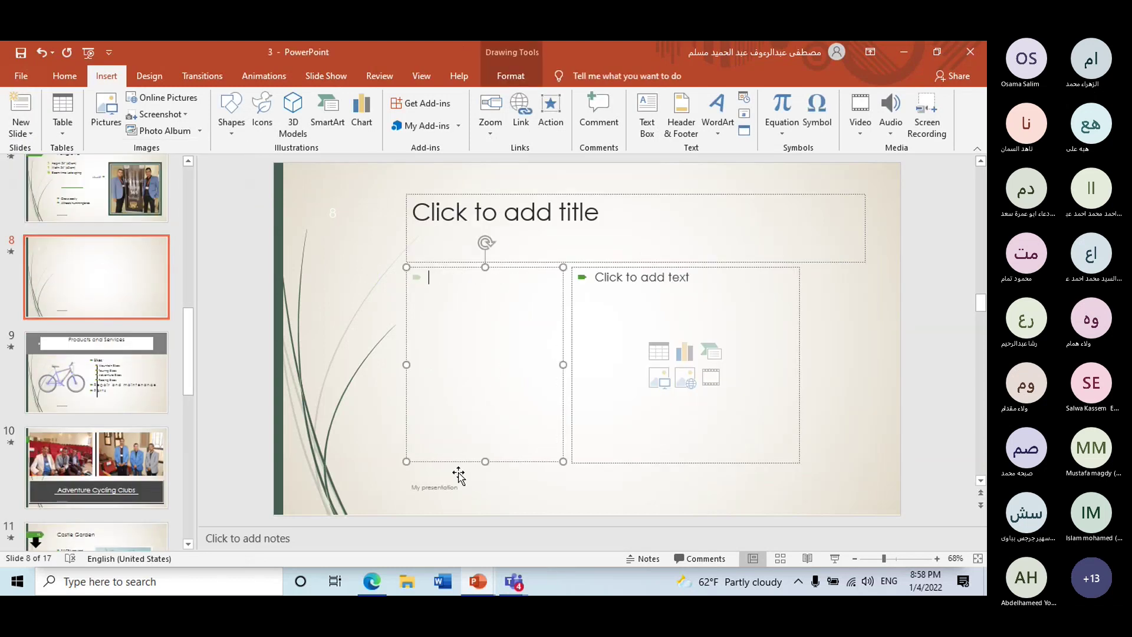
pyautogui.click(506, 238)
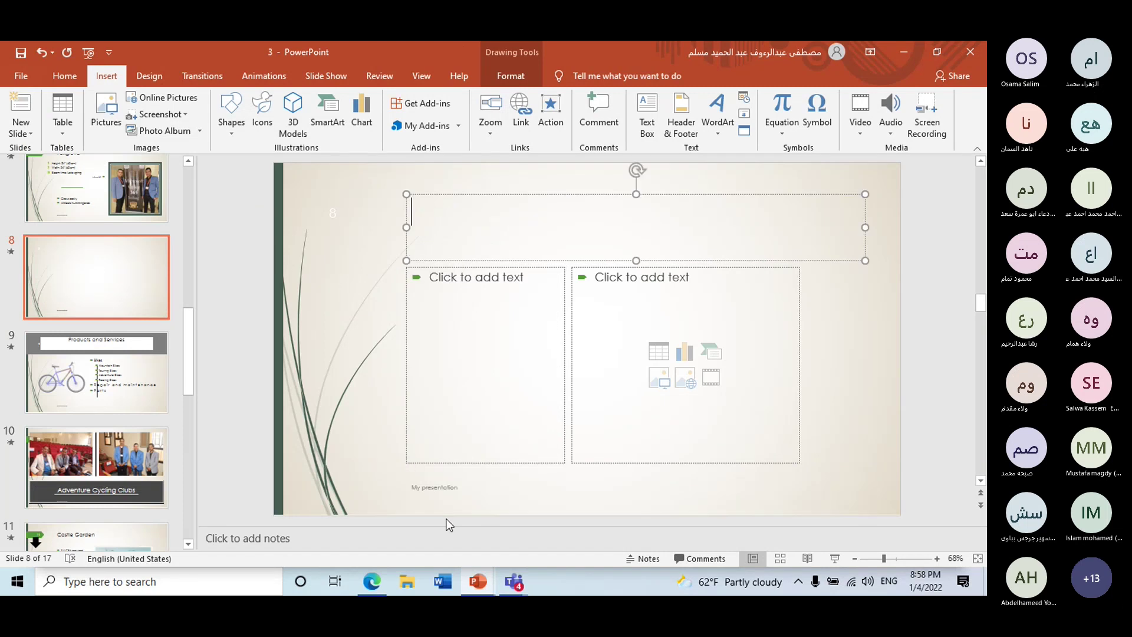
pyautogui.click(471, 485)
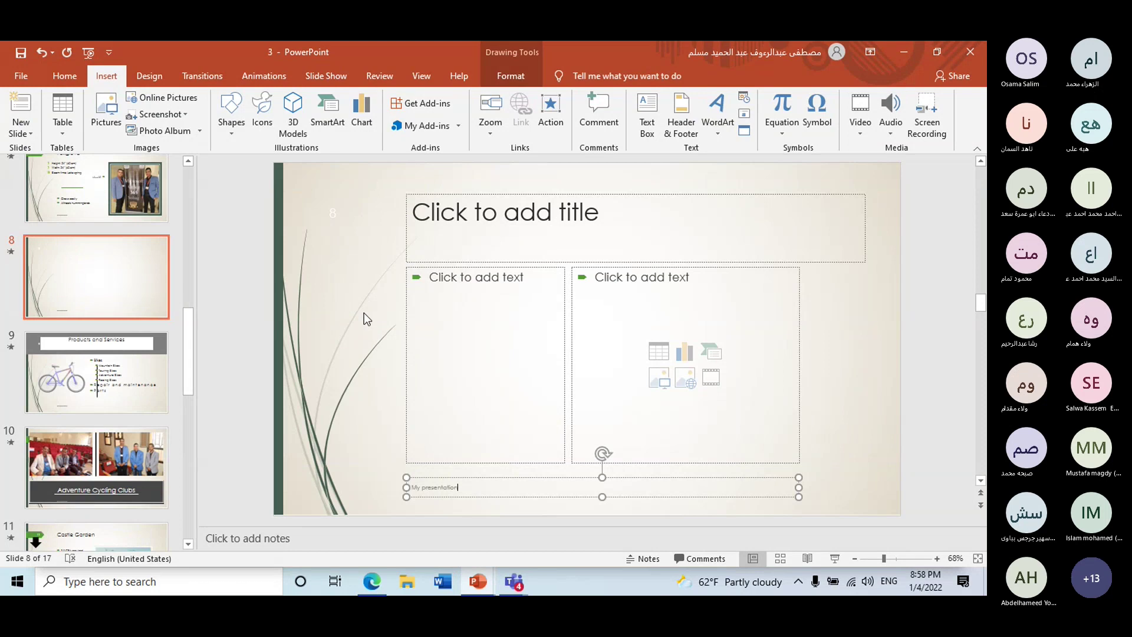
pyautogui.click(475, 287)
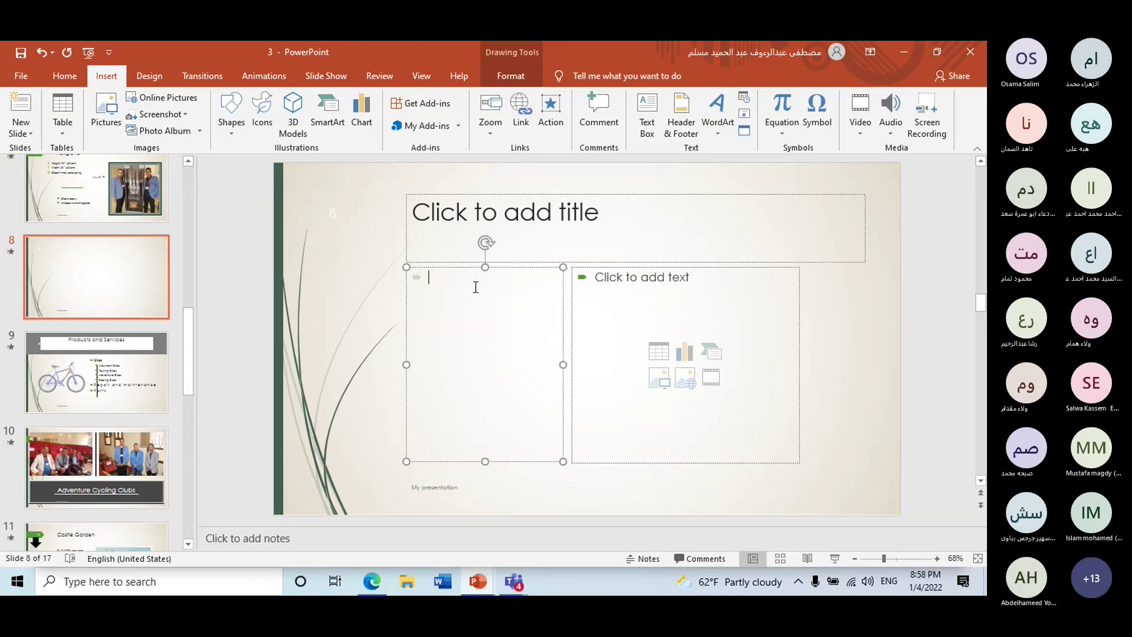
pyautogui.click(604, 282)
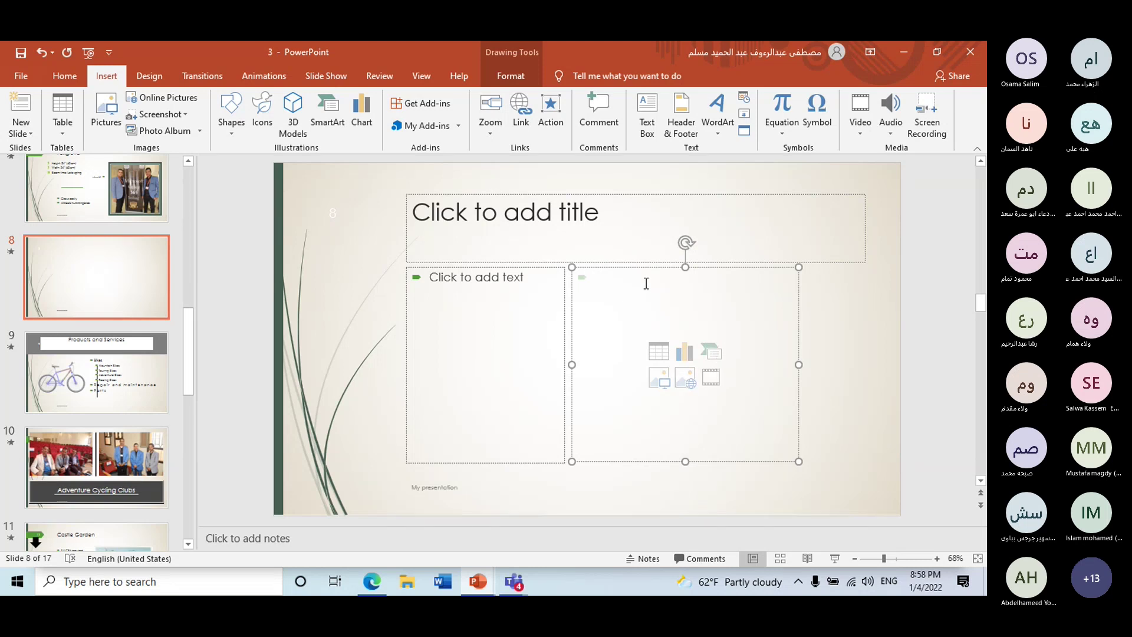
pyautogui.click(478, 238)
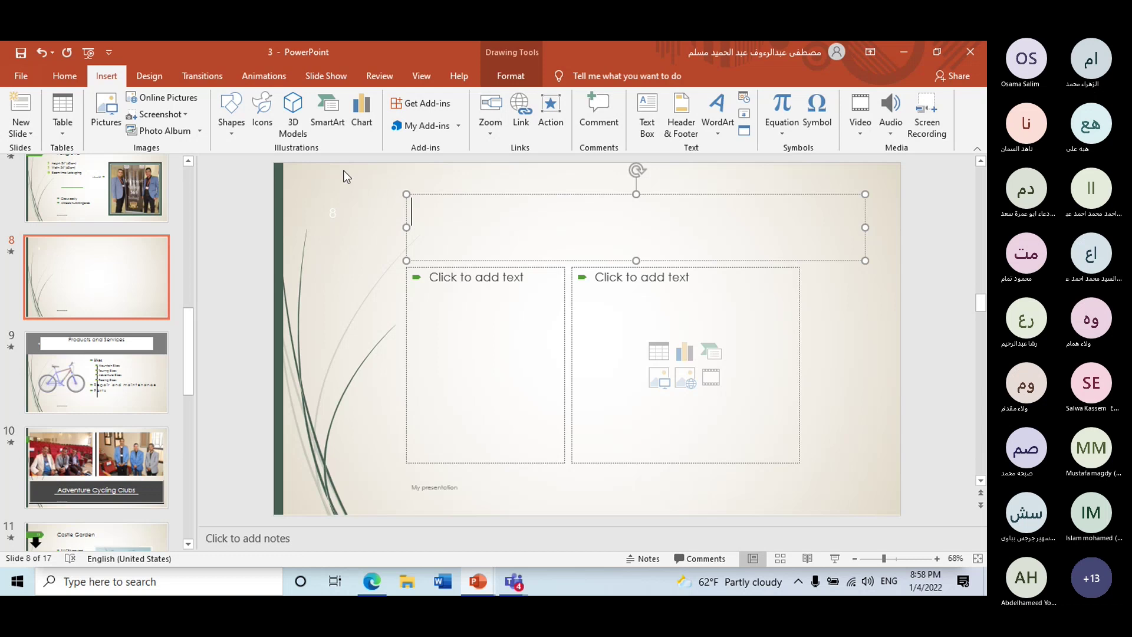
pyautogui.click(421, 75)
# - Switch to Slide Master view, select the top master slide and show the built-in themes
pyautogui.click(200, 126)
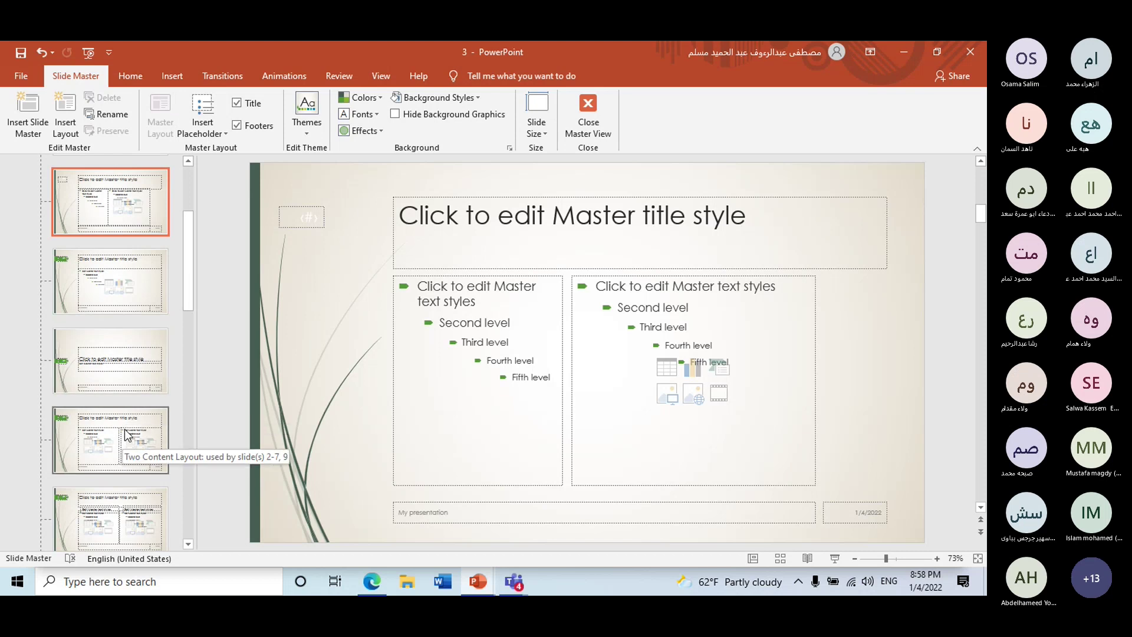
pyautogui.scroll(2, 125, 433)
pyautogui.scroll(2, 125, 430)
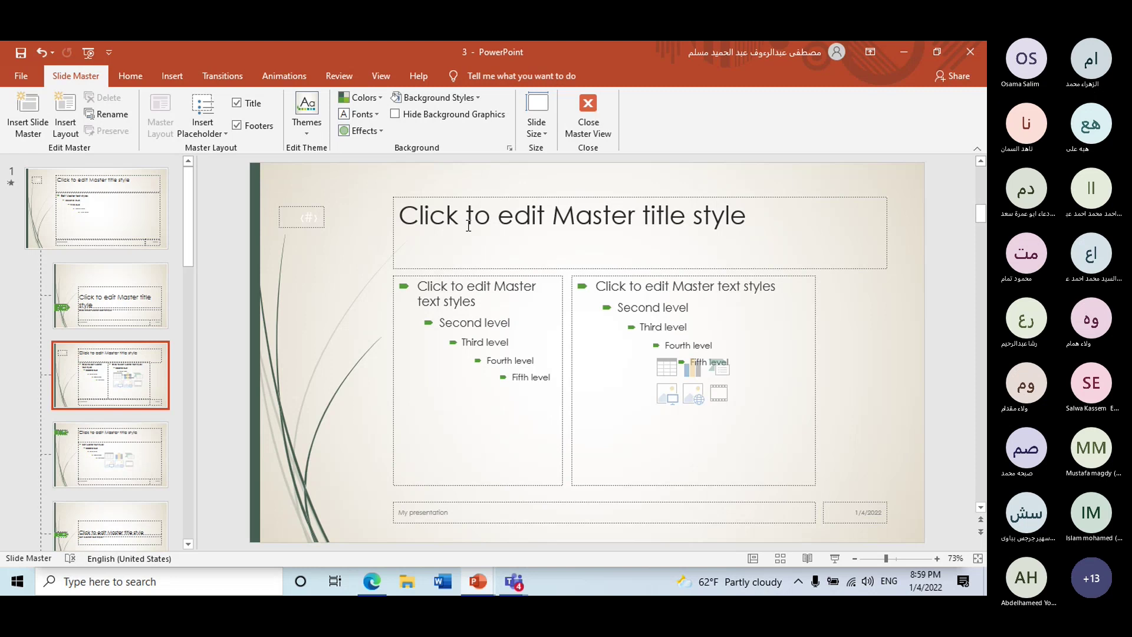
pyautogui.scroll(1, 325, 311)
pyautogui.scroll(1, 326, 311)
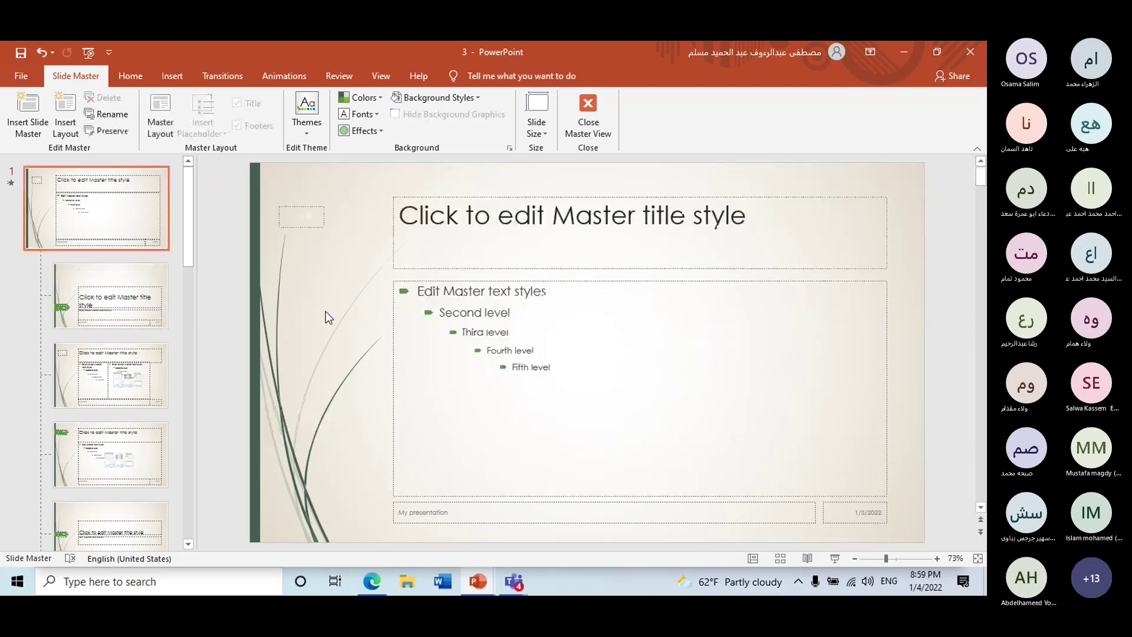
pyautogui.click(303, 134)
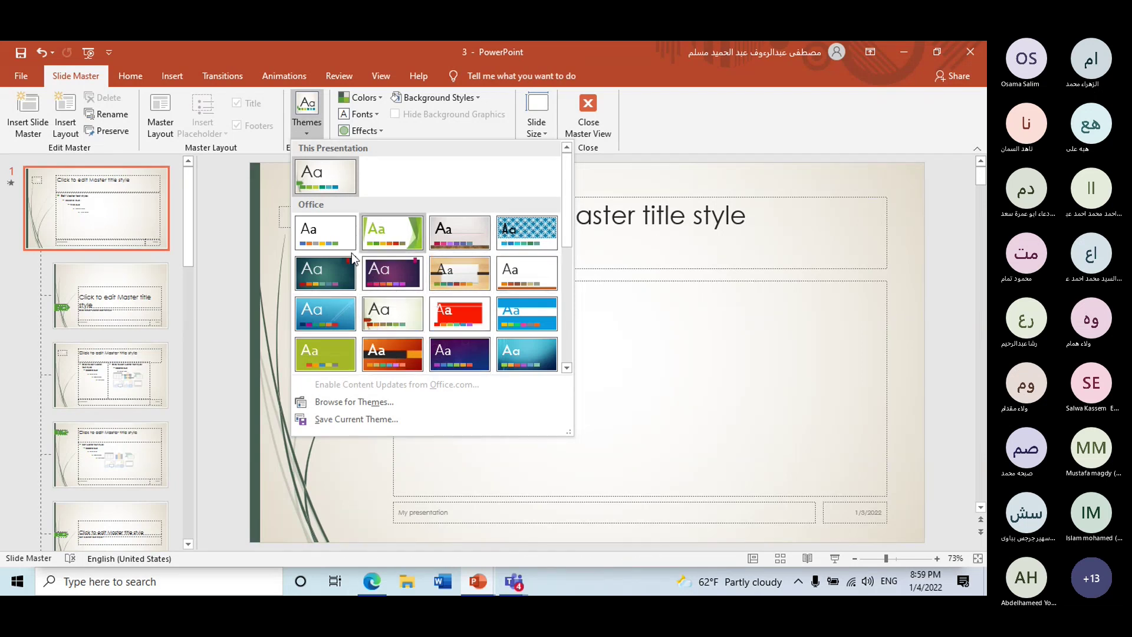
# - Apply the purple banner theme to the slide master and show the colour schemes
pyautogui.click(373, 276)
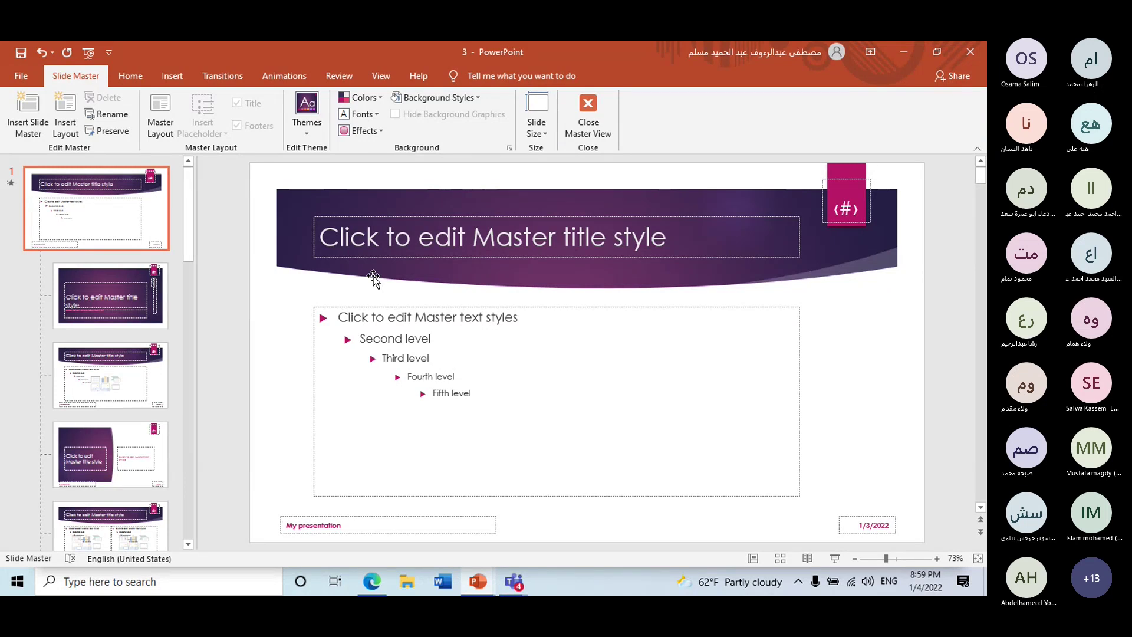
pyautogui.click(375, 98)
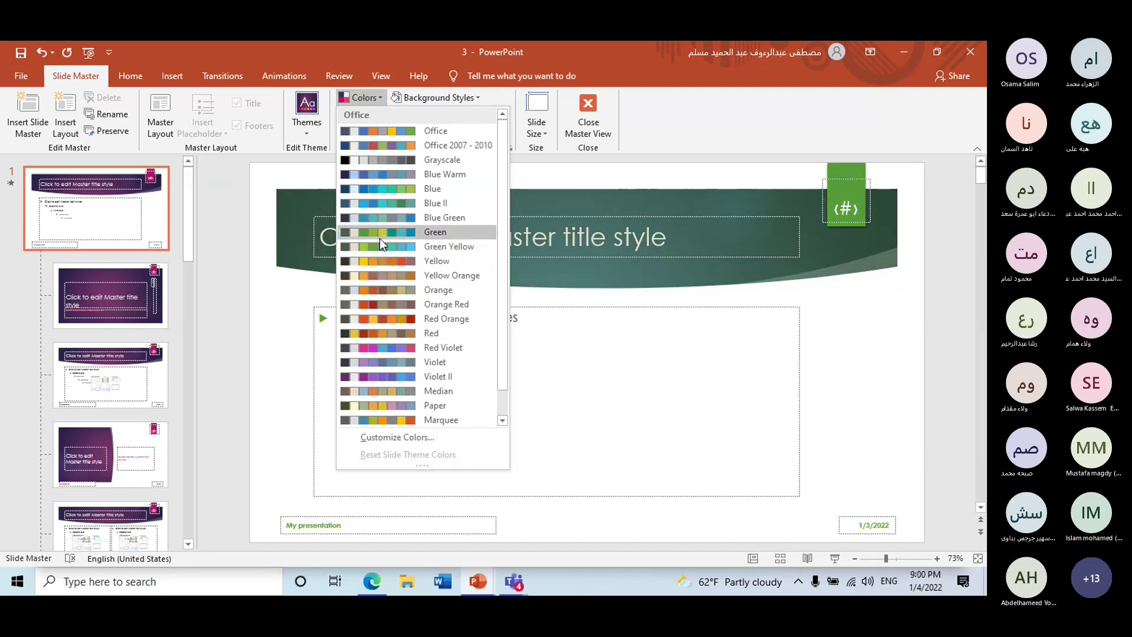
# - Open Customize Colors and cancel it, leaving the purple theme colours unchanged
pyautogui.click(387, 438)
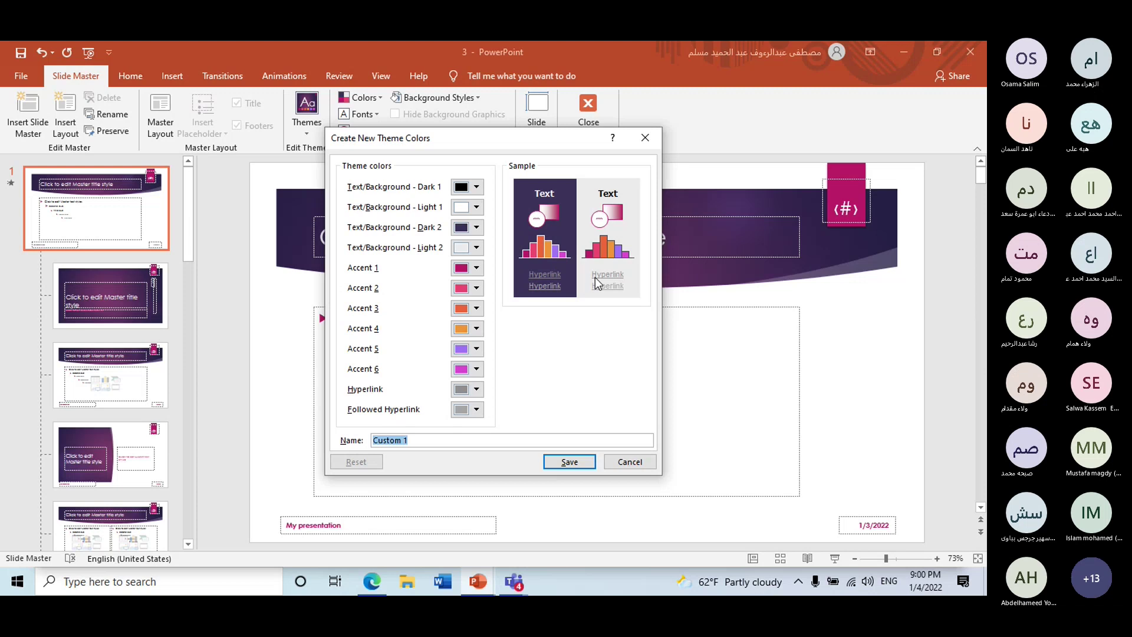
pyautogui.click(628, 461)
pyautogui.click(380, 114)
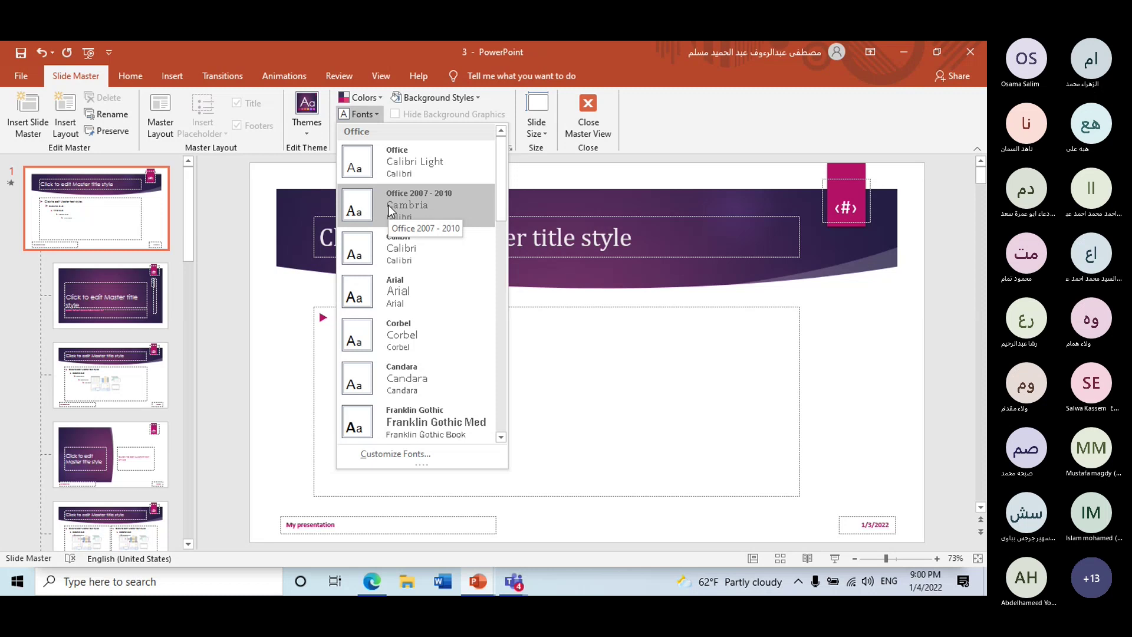
# - Apply the Candara font set to the master, leave slide size unchanged, and exit Slide Master
pyautogui.click(399, 368)
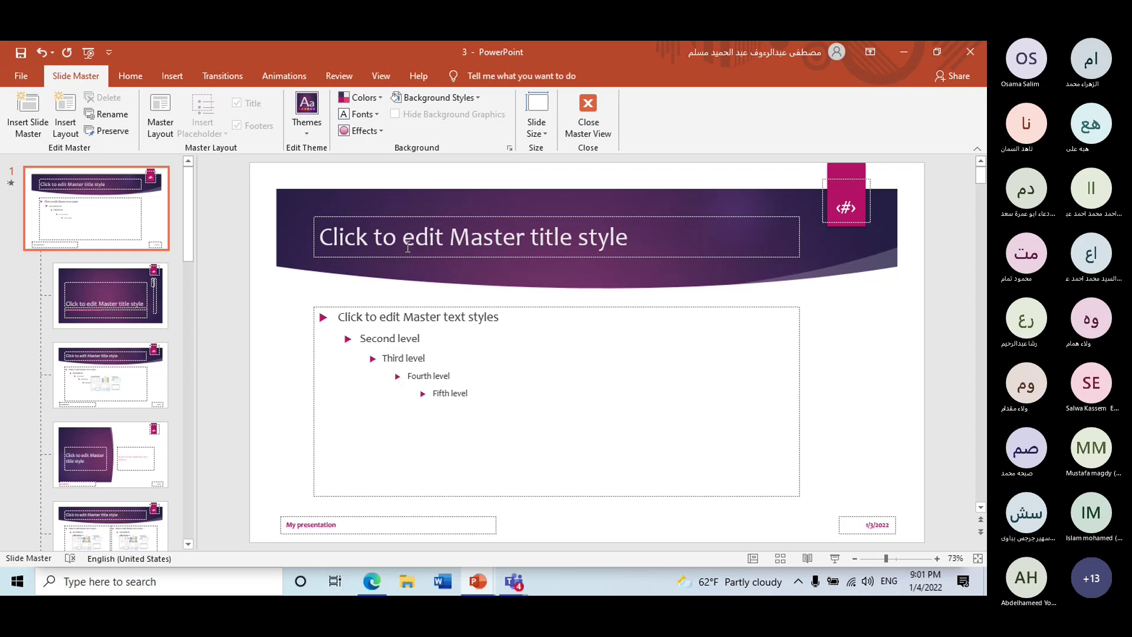
pyautogui.click(537, 127)
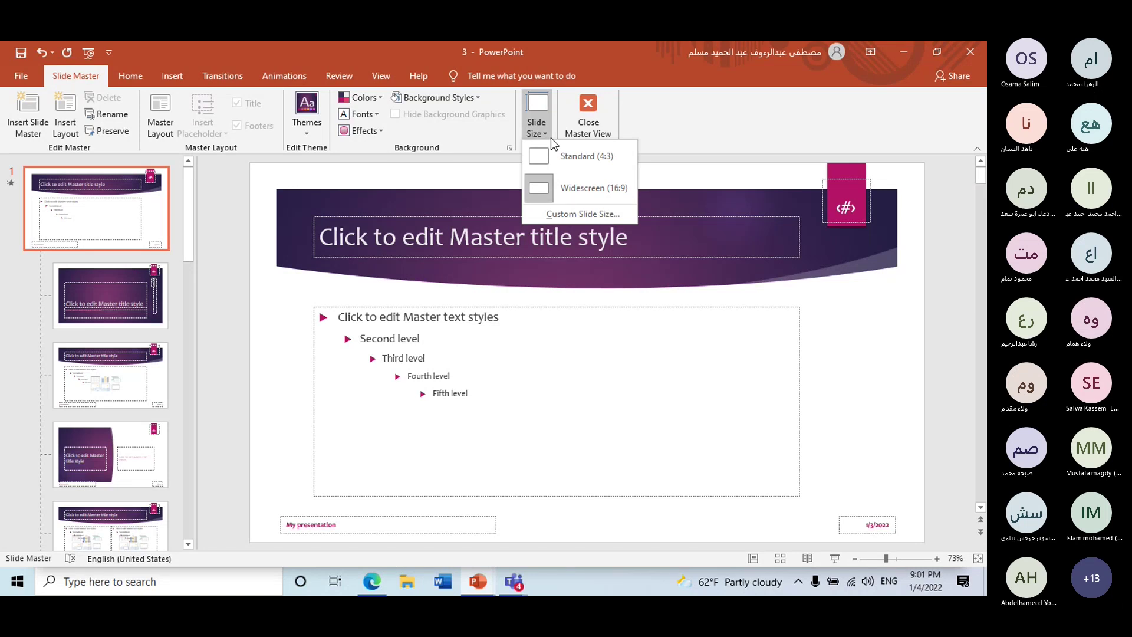
pyautogui.click(684, 113)
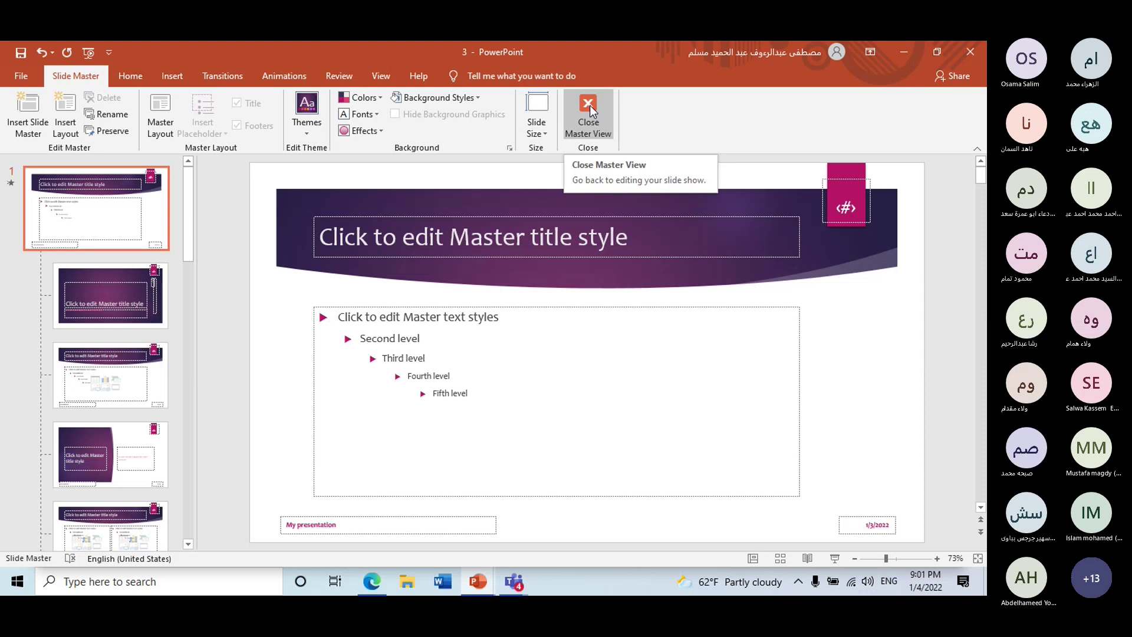
pyautogui.click(589, 104)
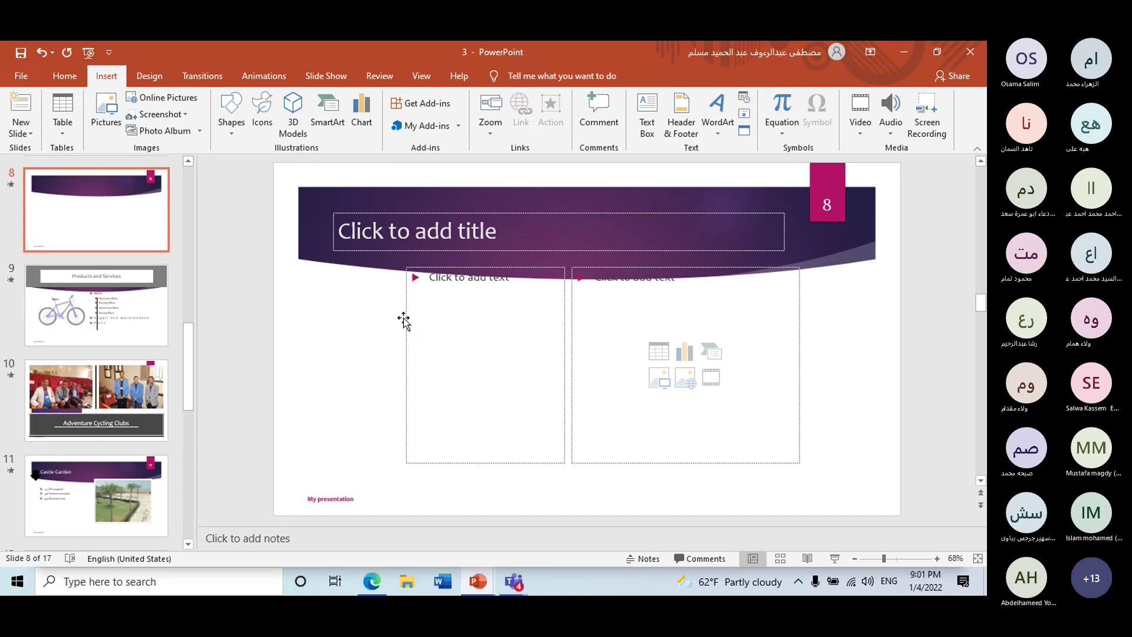
# - Nudge slide 8's left content placeholder slightly to the left
pyautogui.moveTo(404, 320); pyautogui.dragTo(389, 324)
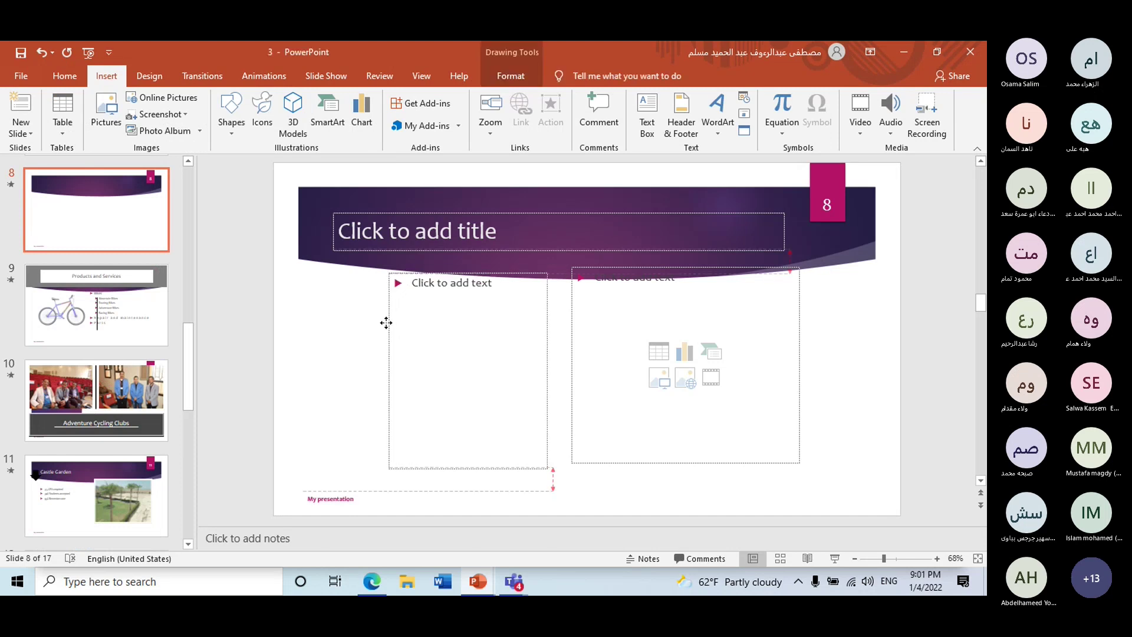
pyautogui.click(354, 321)
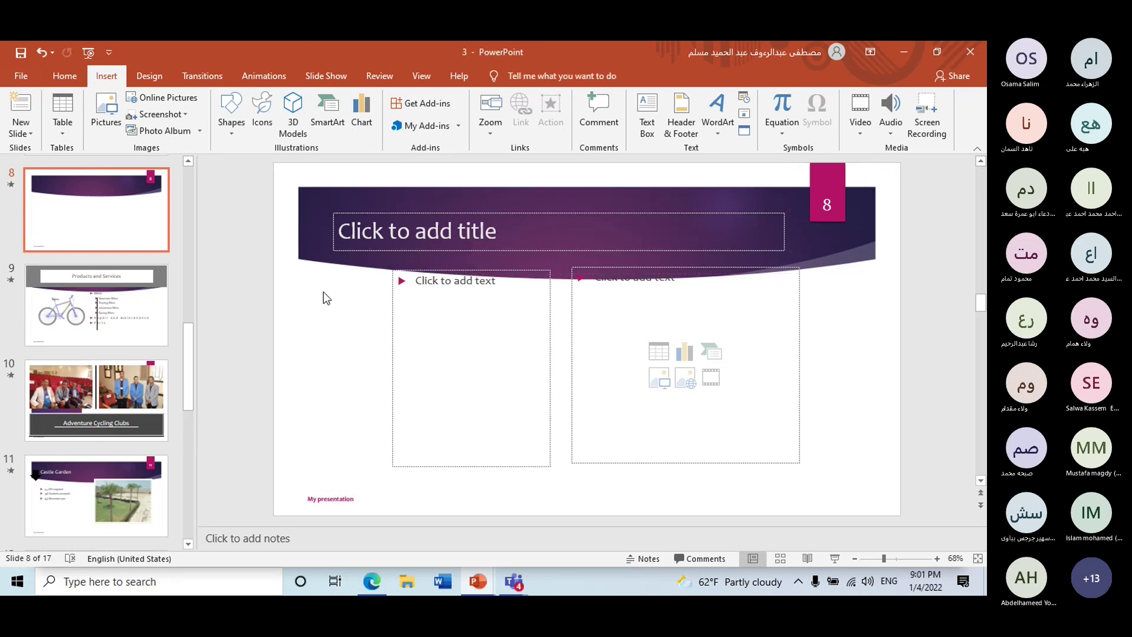
pyautogui.click(414, 73)
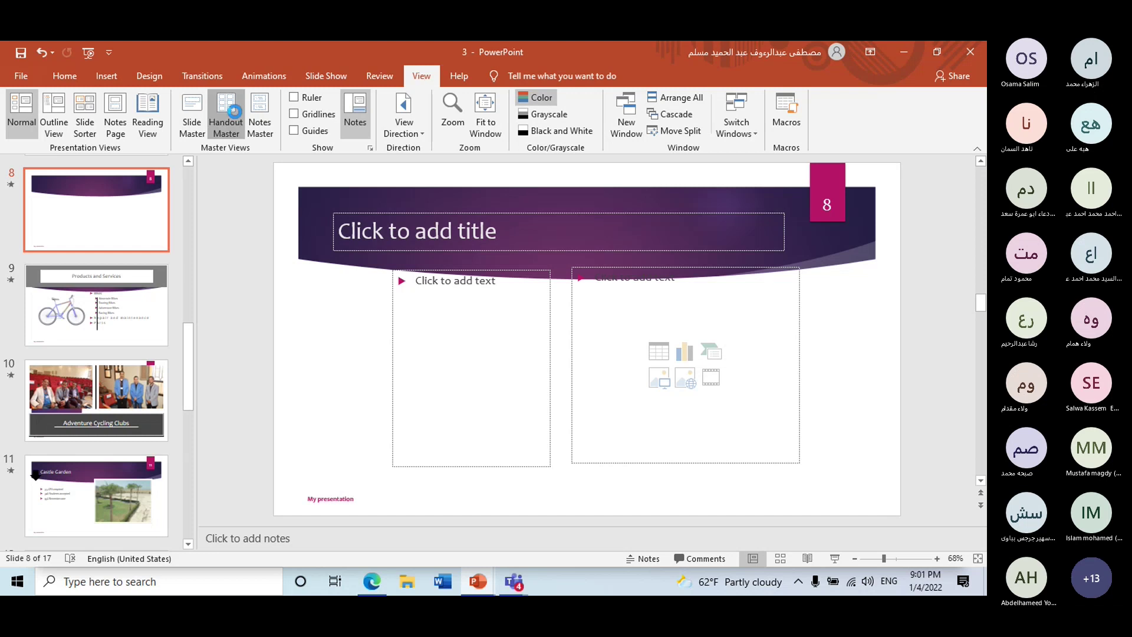
# - Open the Handout Master and try Landscape orientation before settling on Portrait
pyautogui.click(225, 115)
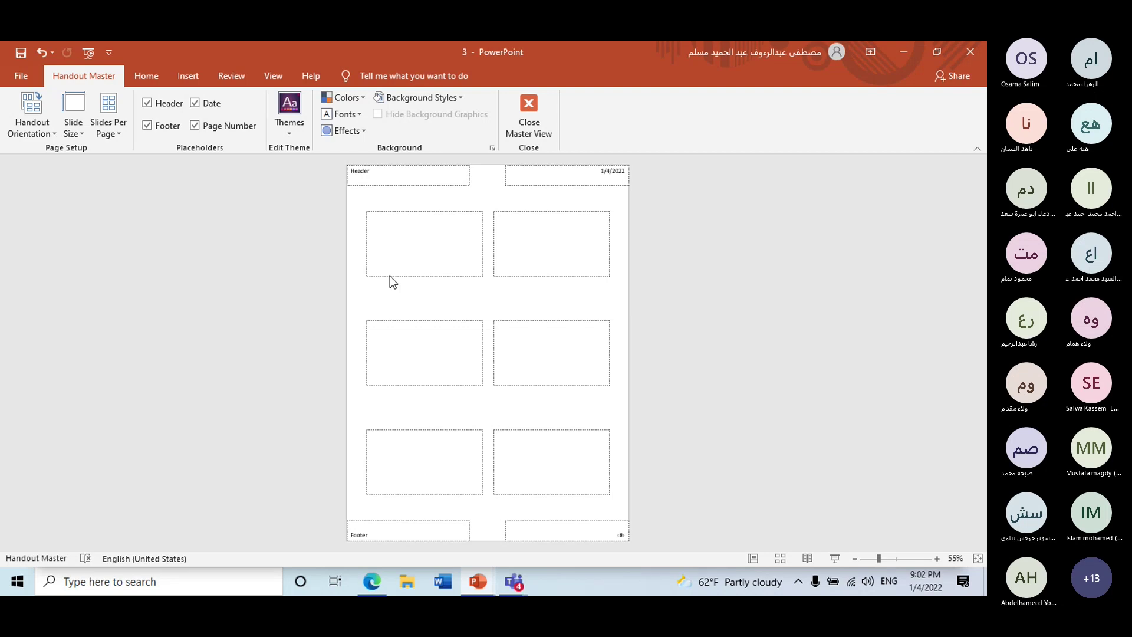
pyautogui.click(23, 134)
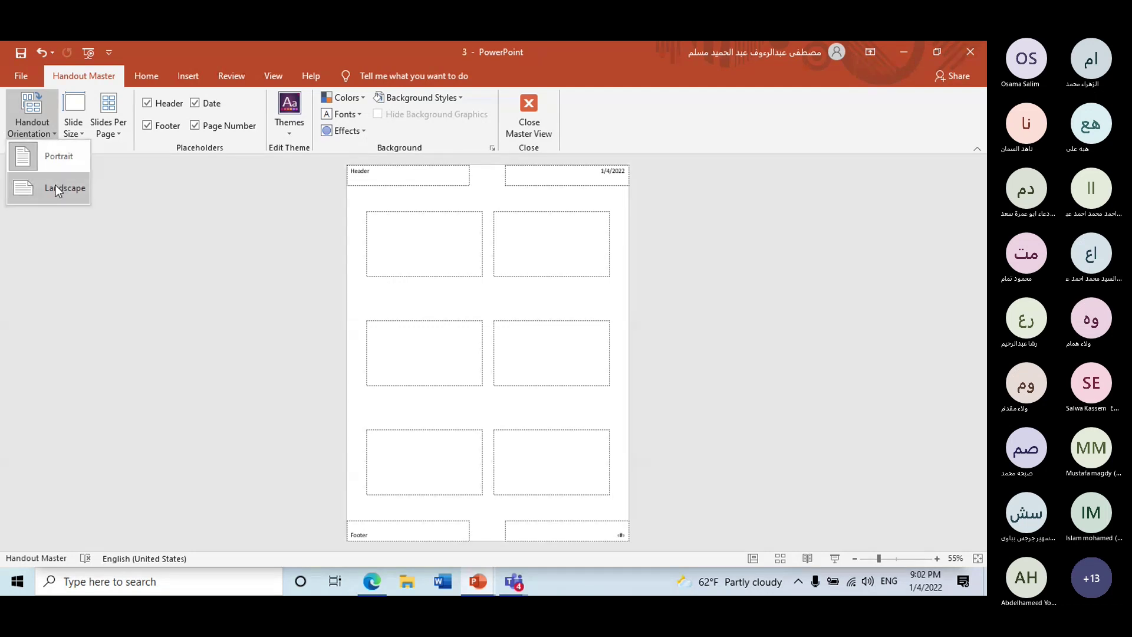
pyautogui.click(56, 186)
pyautogui.click(55, 133)
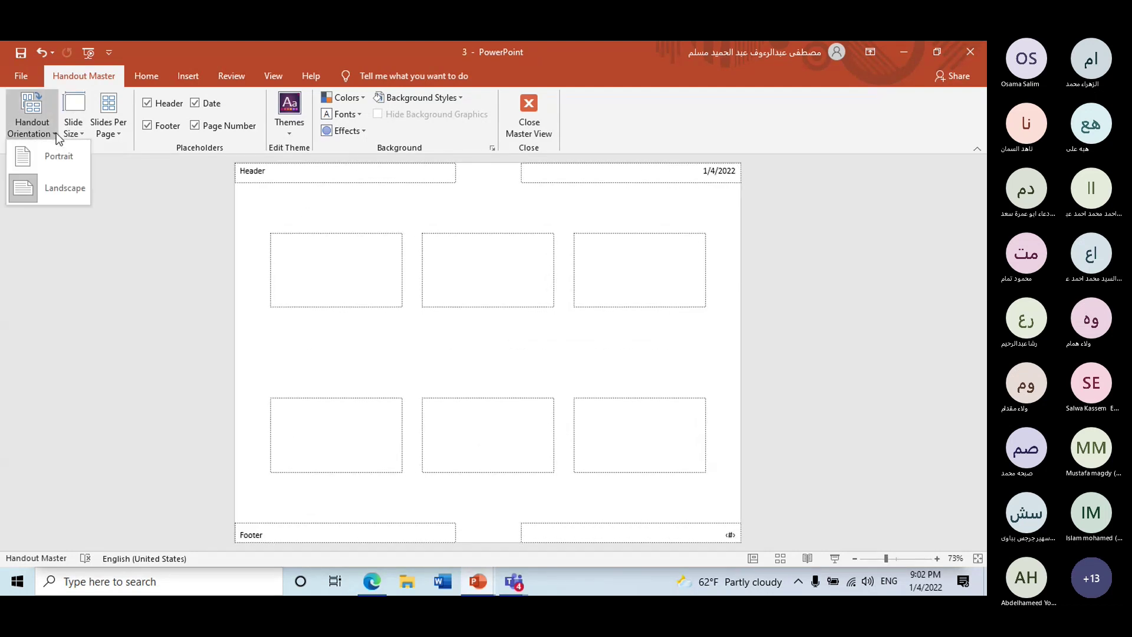
pyautogui.click(55, 159)
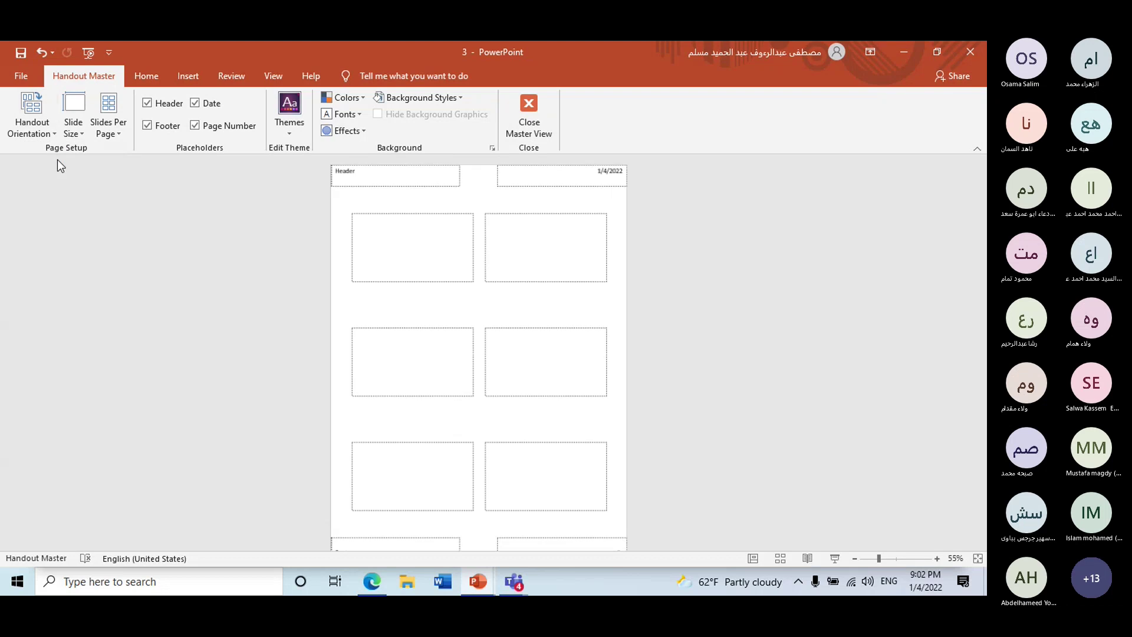
pyautogui.click(79, 132)
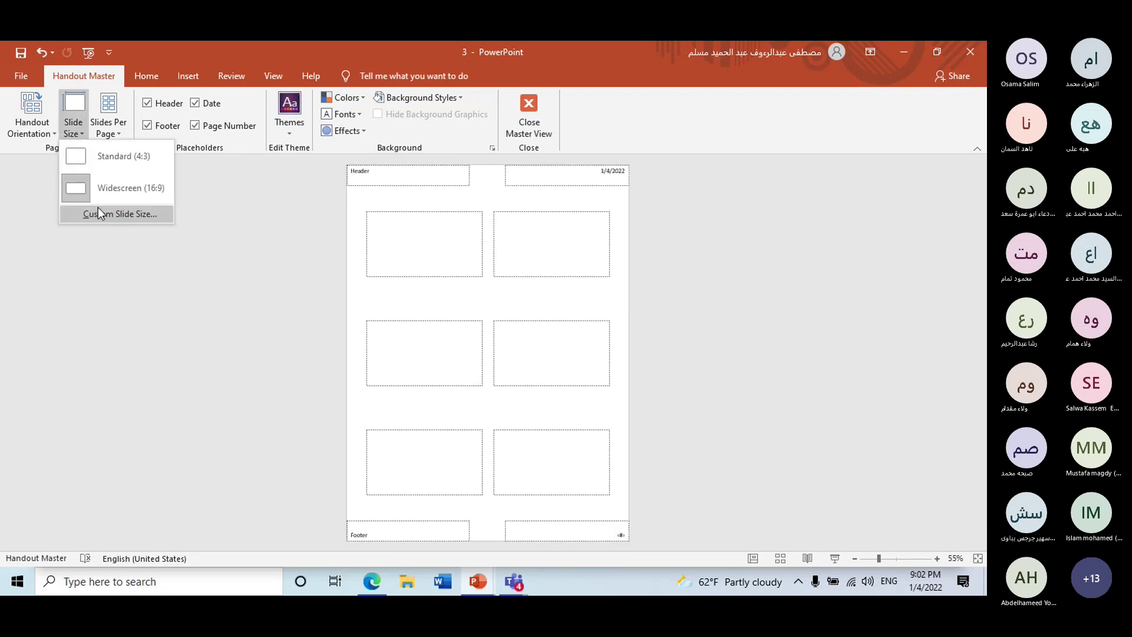
# - Try 3 and 4 slides per handout page, ending with 6 slides per page
pyautogui.click(118, 129)
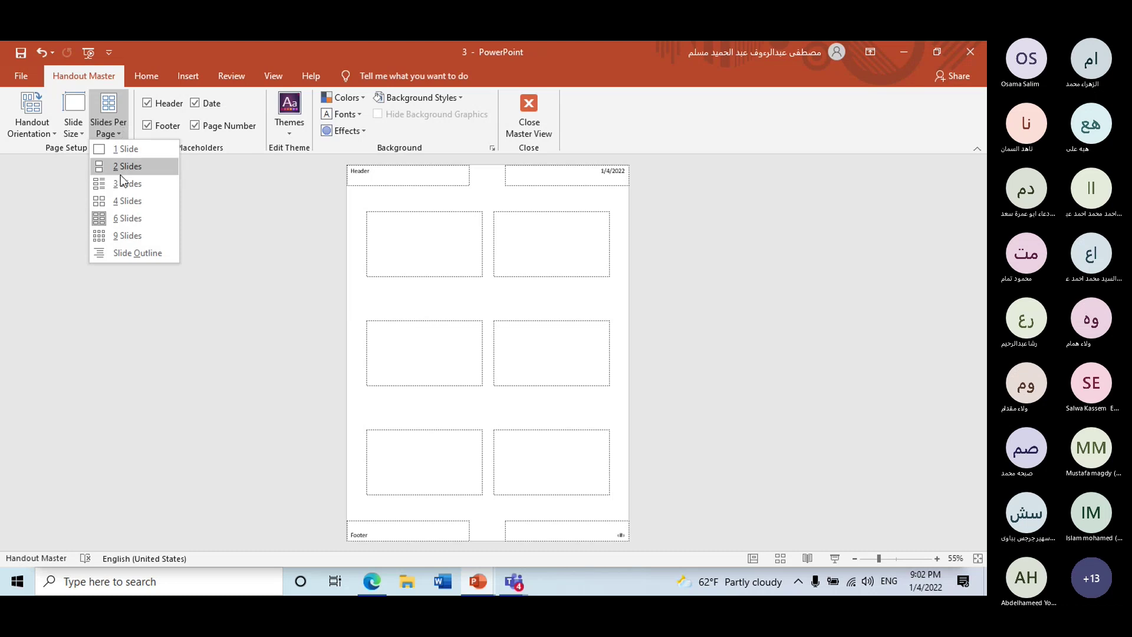
pyautogui.click(123, 184)
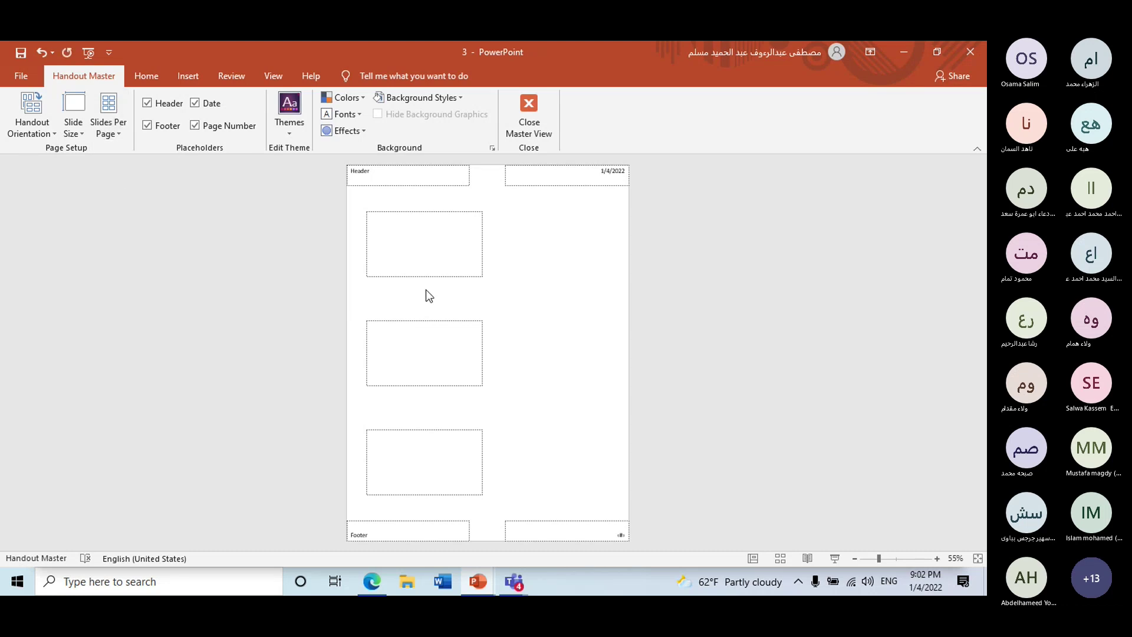
pyautogui.click(130, 132)
pyautogui.click(127, 197)
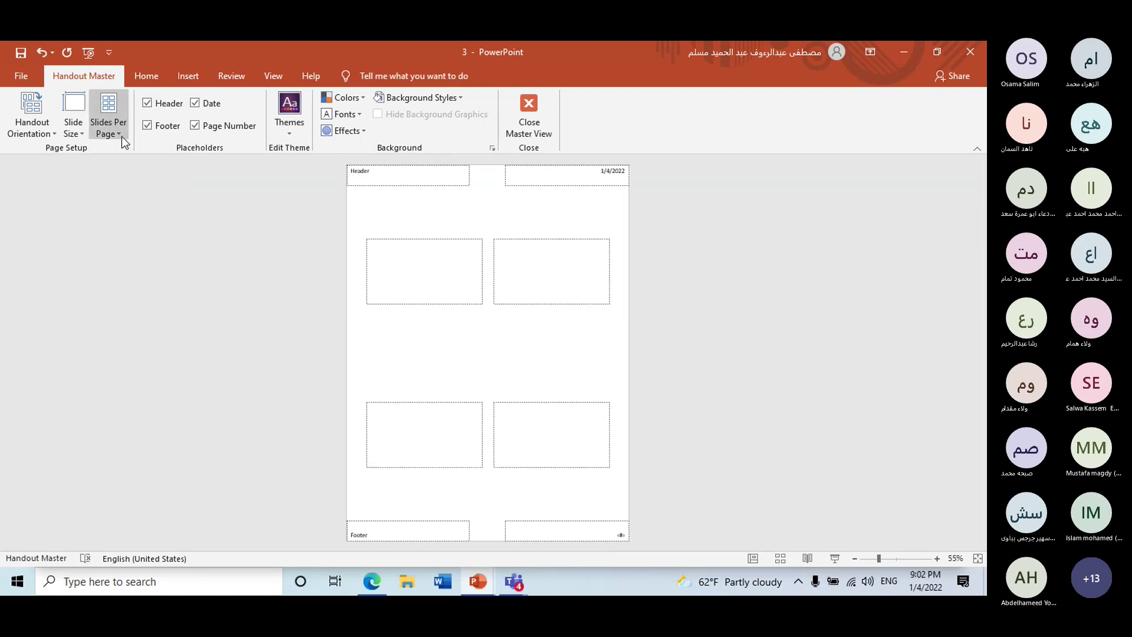
pyautogui.click(121, 136)
pyautogui.click(136, 236)
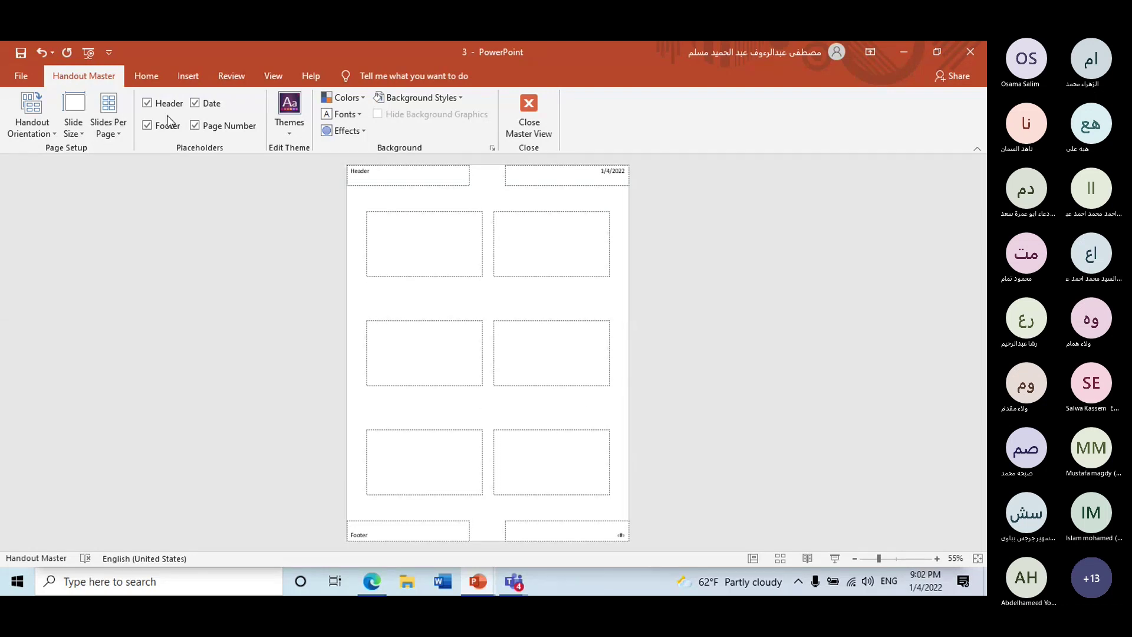
# - Turn off the handout page number while keeping the header, date and footer shown
pyautogui.click(151, 101)
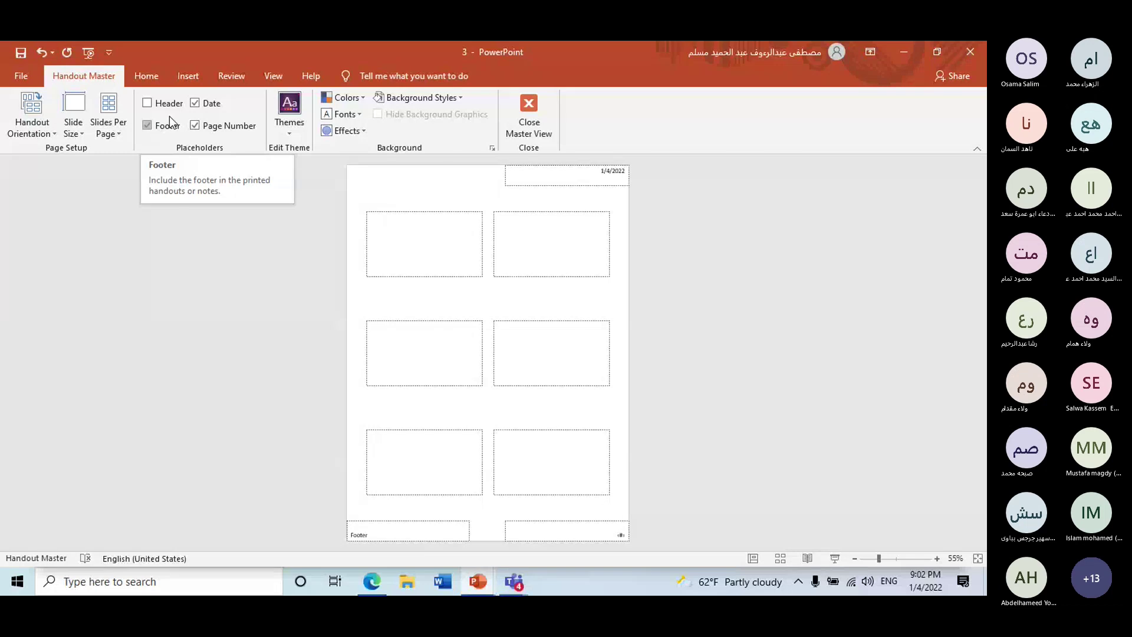
pyautogui.click(194, 104)
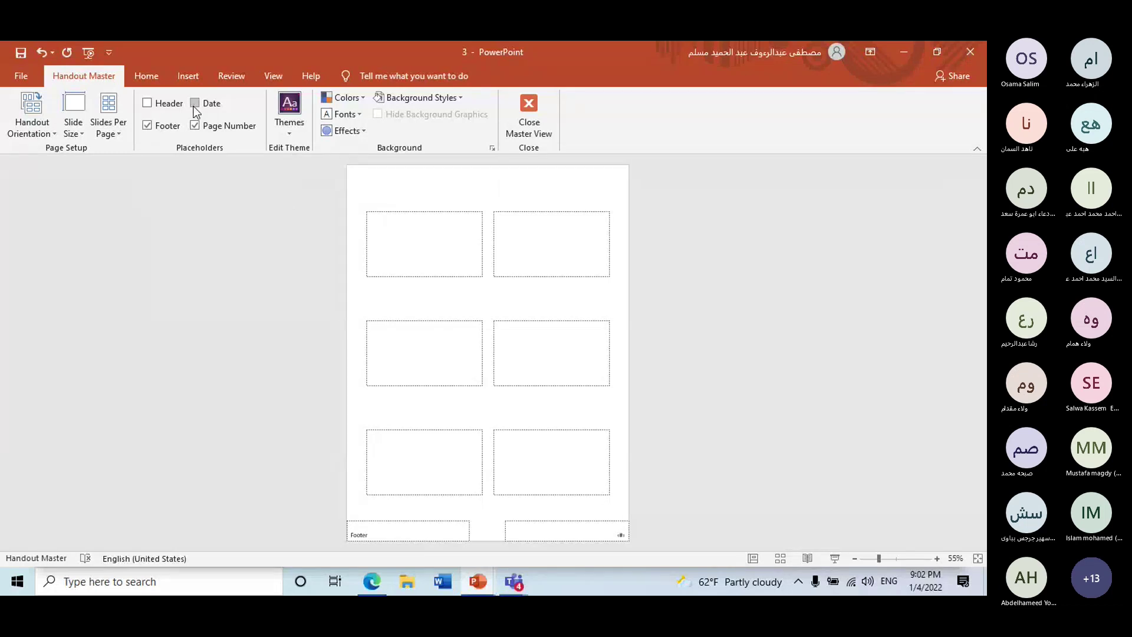
pyautogui.click(197, 125)
pyautogui.click(162, 131)
pyautogui.click(158, 106)
pyautogui.click(156, 130)
pyautogui.click(212, 107)
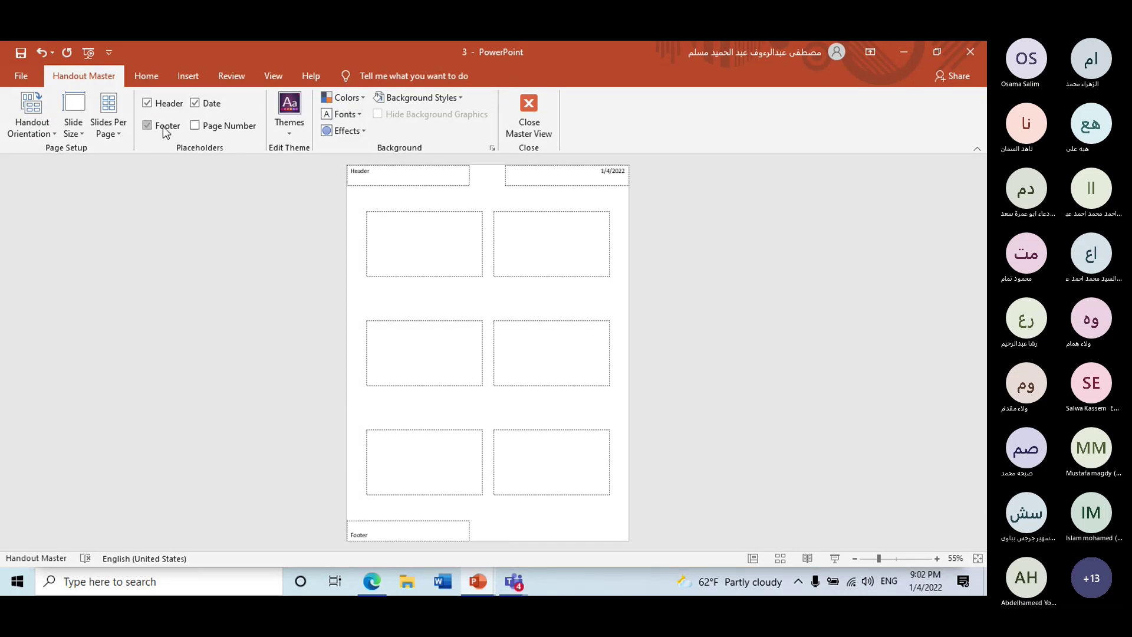
pyautogui.click(355, 533)
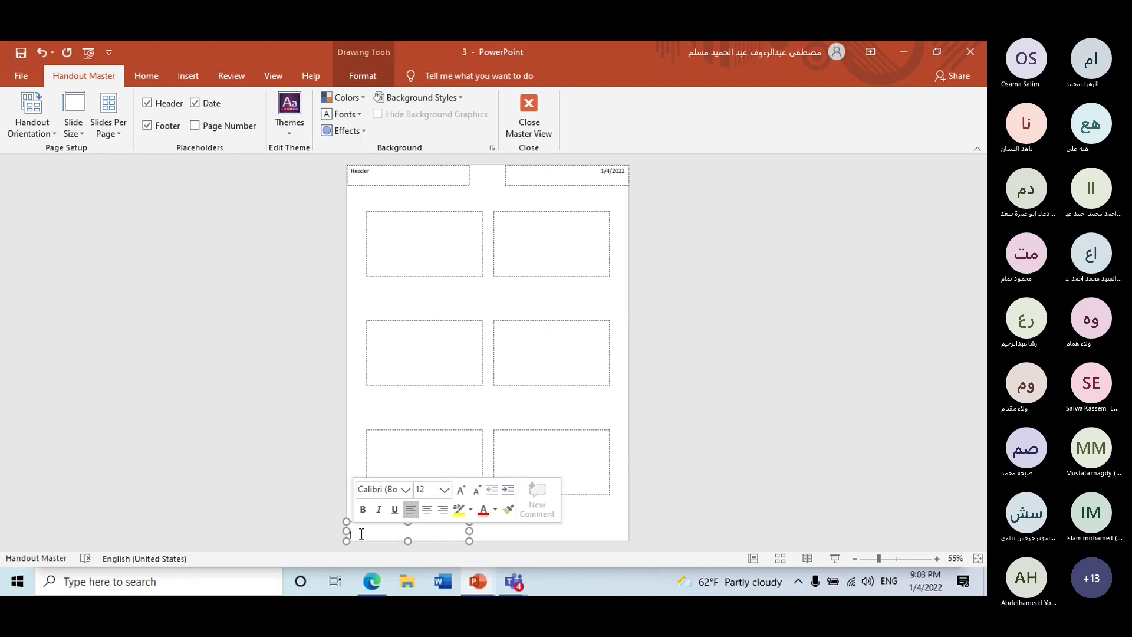
pyautogui.click(289, 472)
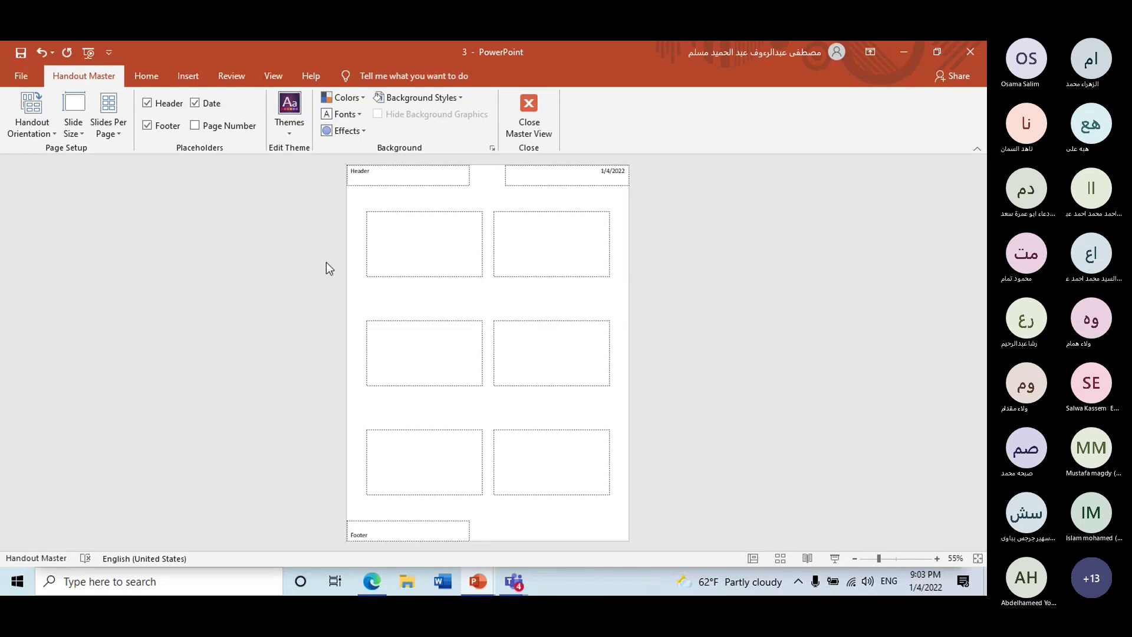
# - Browse the handout Themes, Colors and Fonts lists without changing anything
pyautogui.click(286, 125)
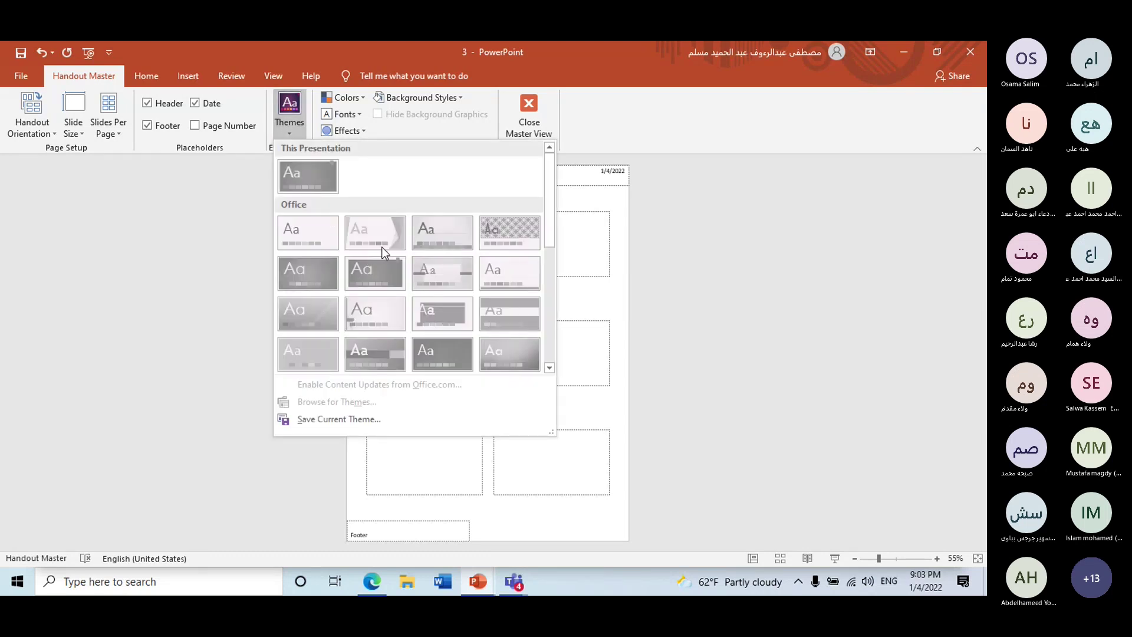
pyautogui.click(614, 299)
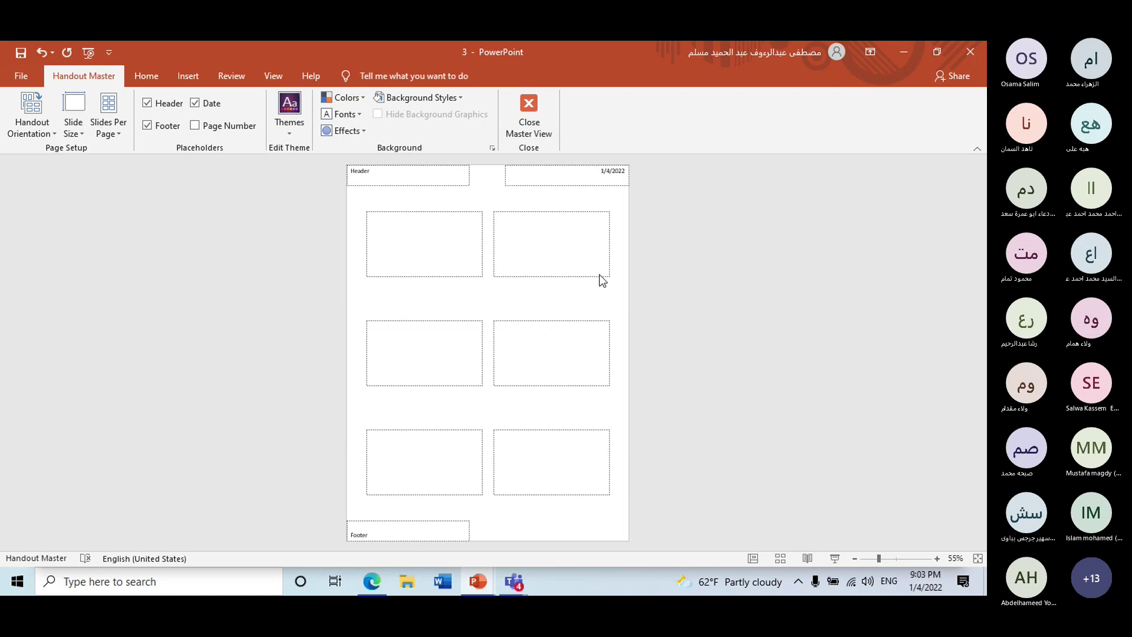
pyautogui.click(361, 98)
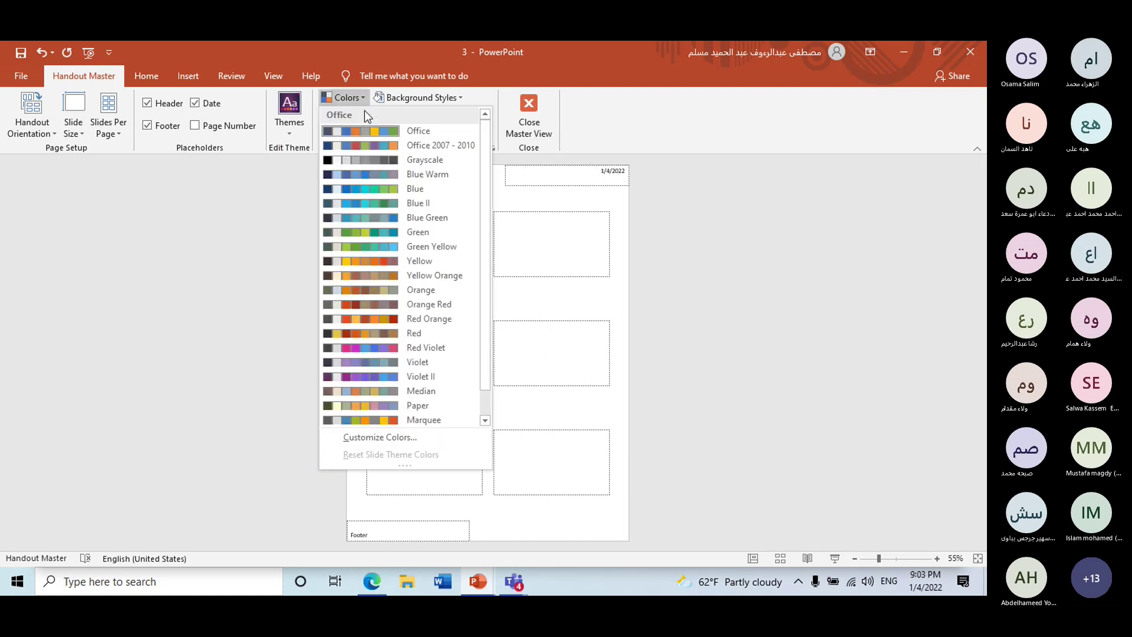
pyautogui.click(365, 101)
pyautogui.click(364, 113)
pyautogui.click(364, 113)
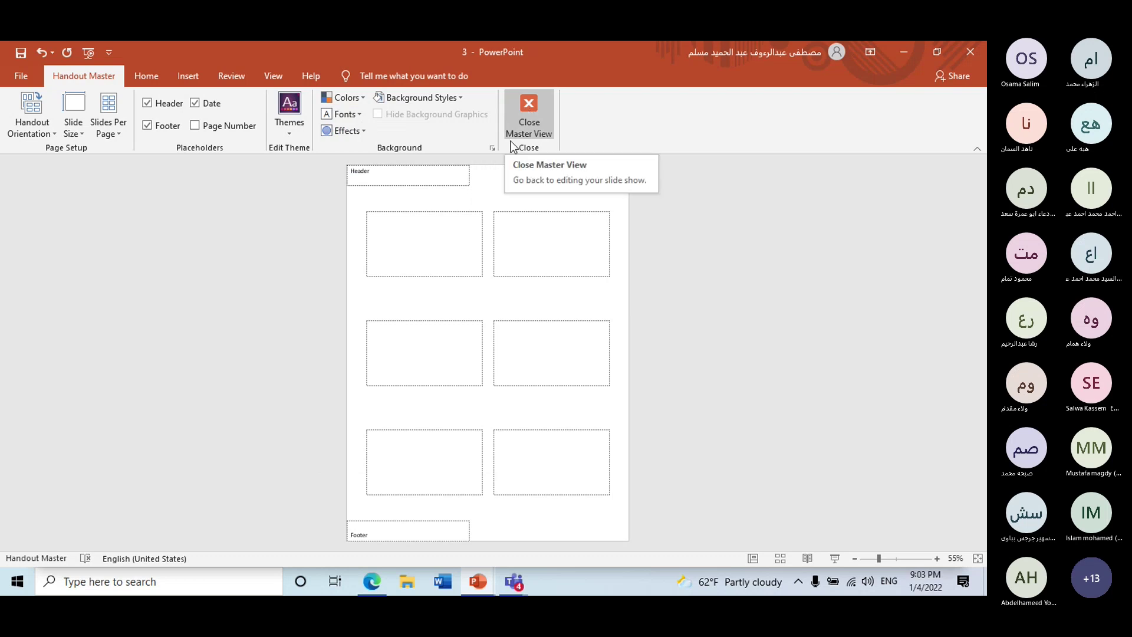
# - Show the page number instead of the date on the handout, then close Handout Master
pyautogui.click(393, 535)
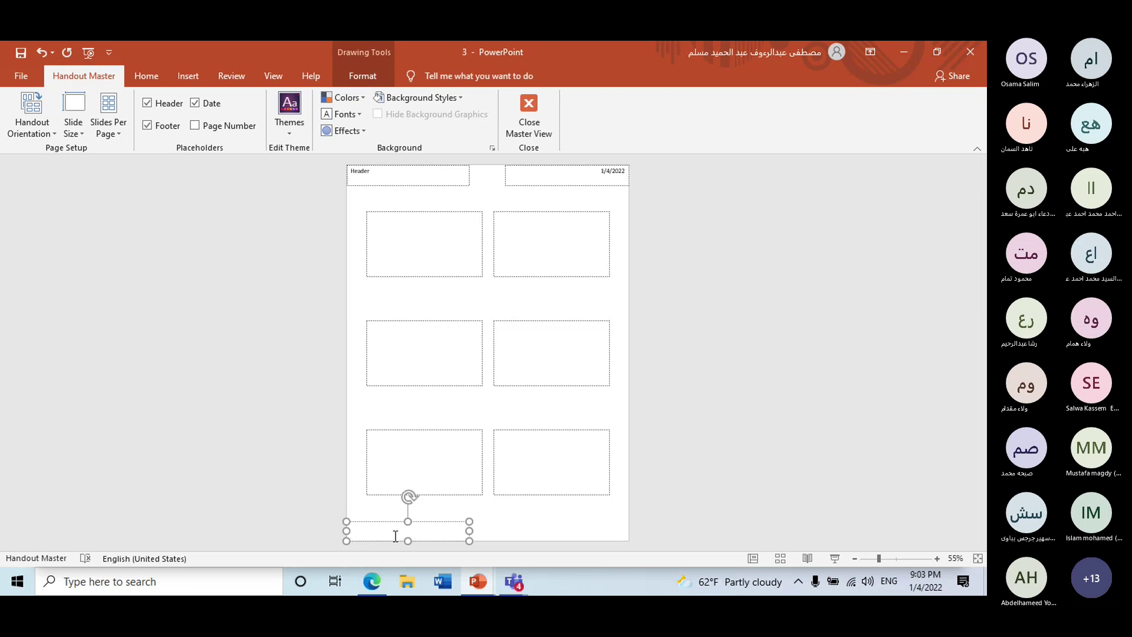
pyautogui.click(195, 126)
pyautogui.click(192, 108)
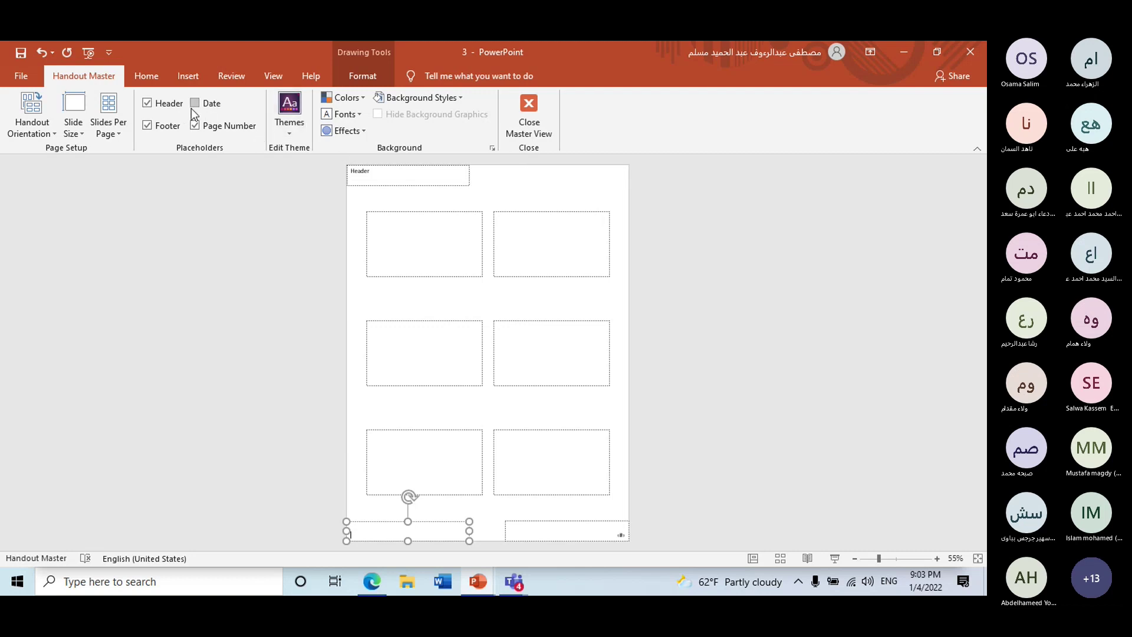
pyautogui.click(377, 174)
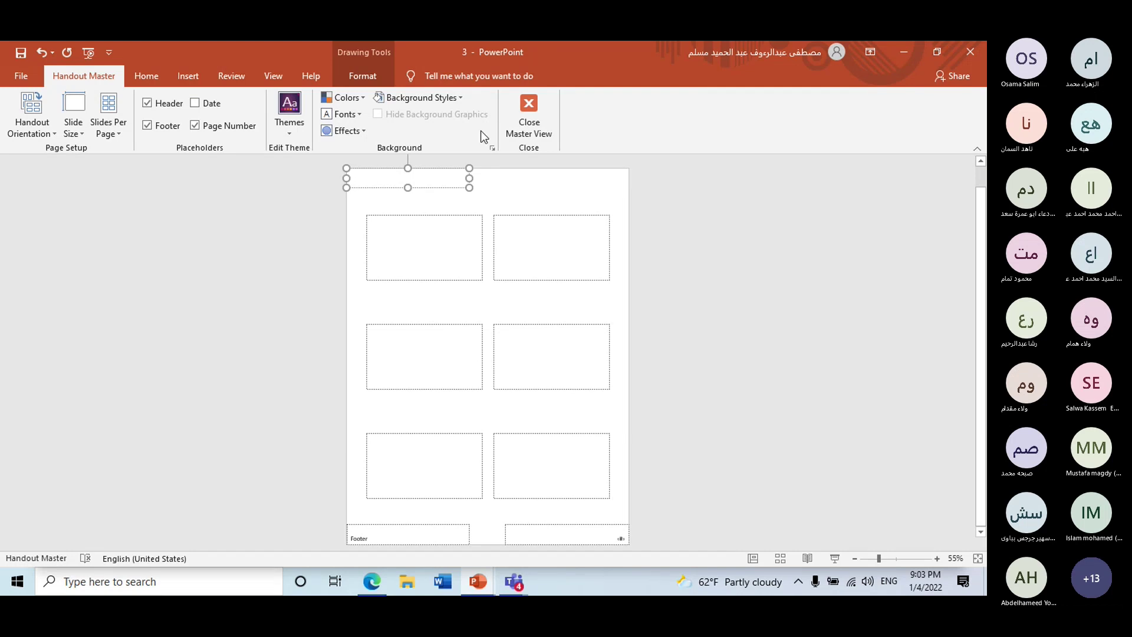
pyautogui.click(536, 103)
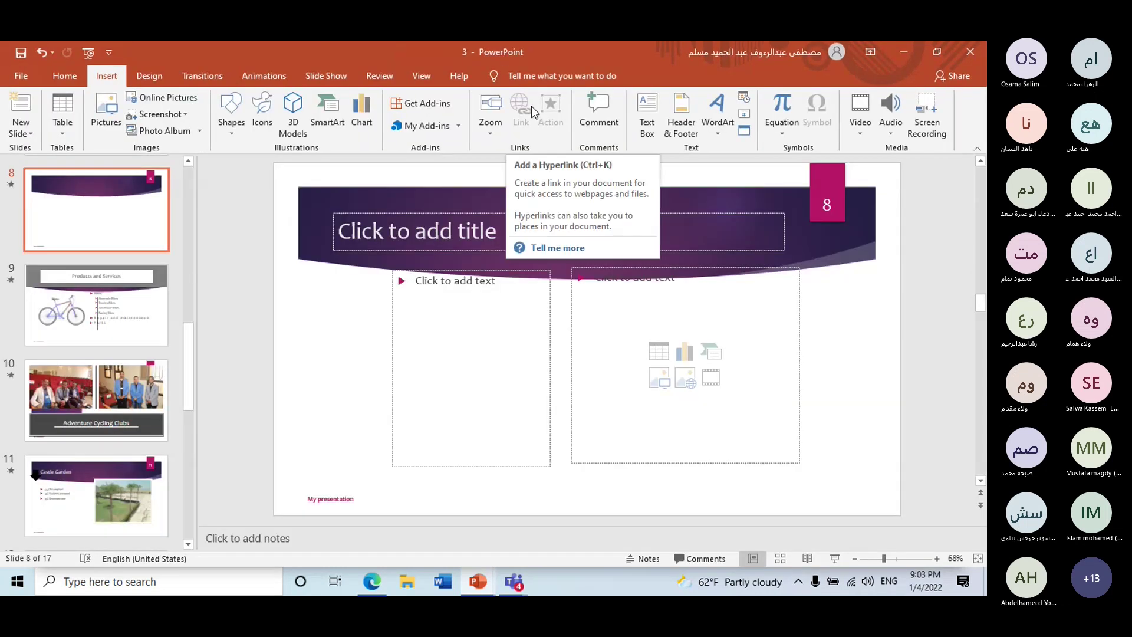
# - Open the Notes Master and close it again without changes
pyautogui.click(434, 81)
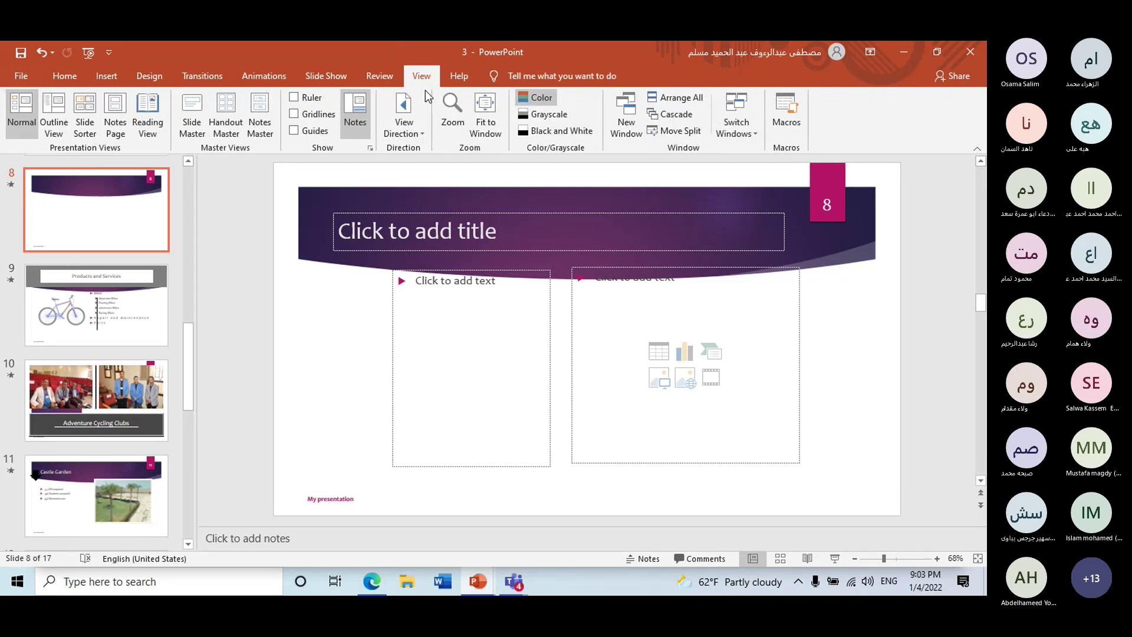
pyautogui.click(268, 133)
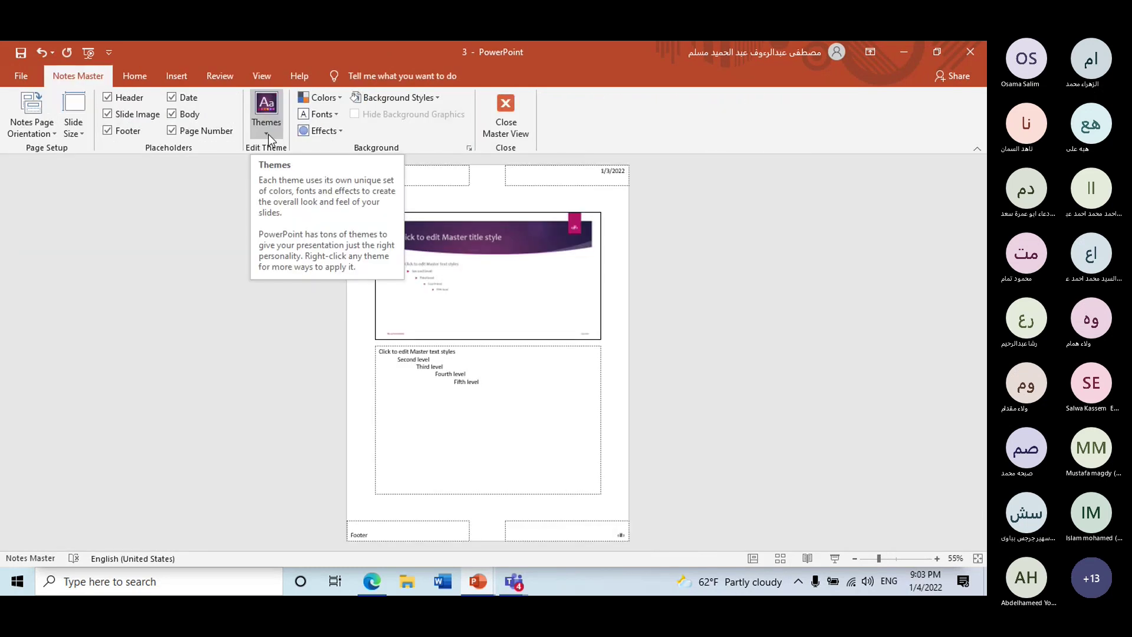
pyautogui.click(503, 109)
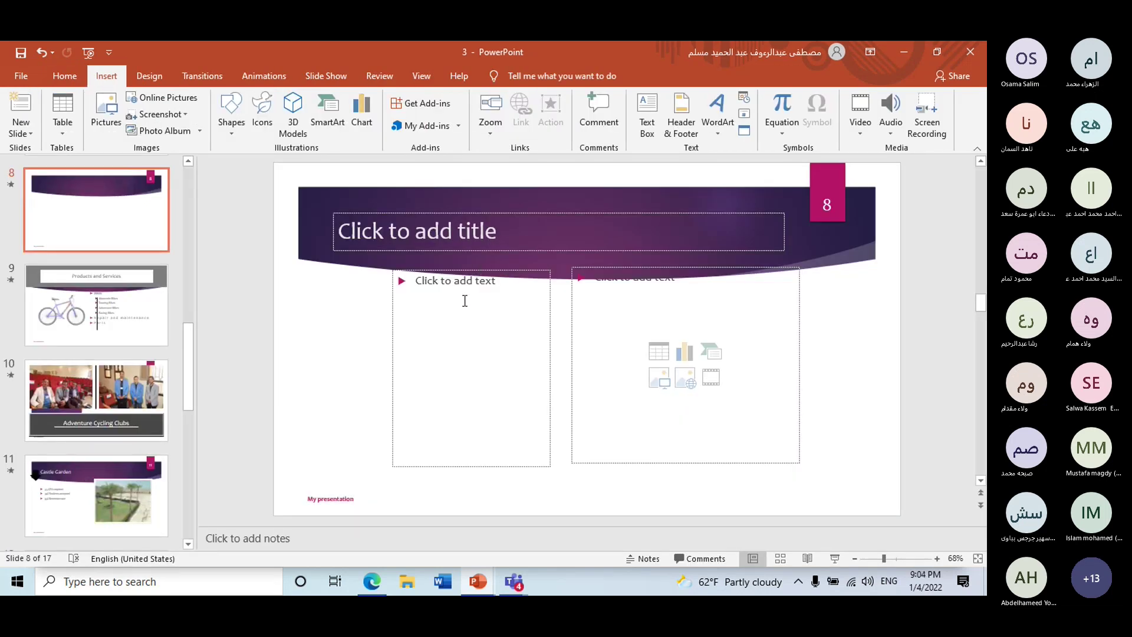
# - Show the notes pane beneath slide 8 and place the cursor in it
pyautogui.click(316, 542)
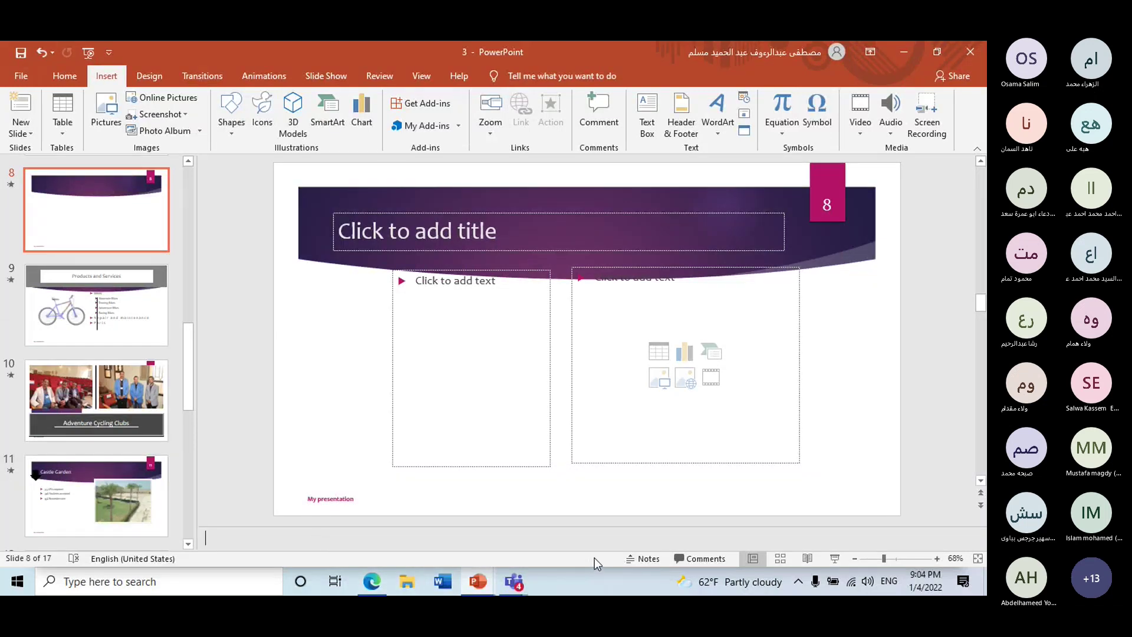
pyautogui.click(642, 563)
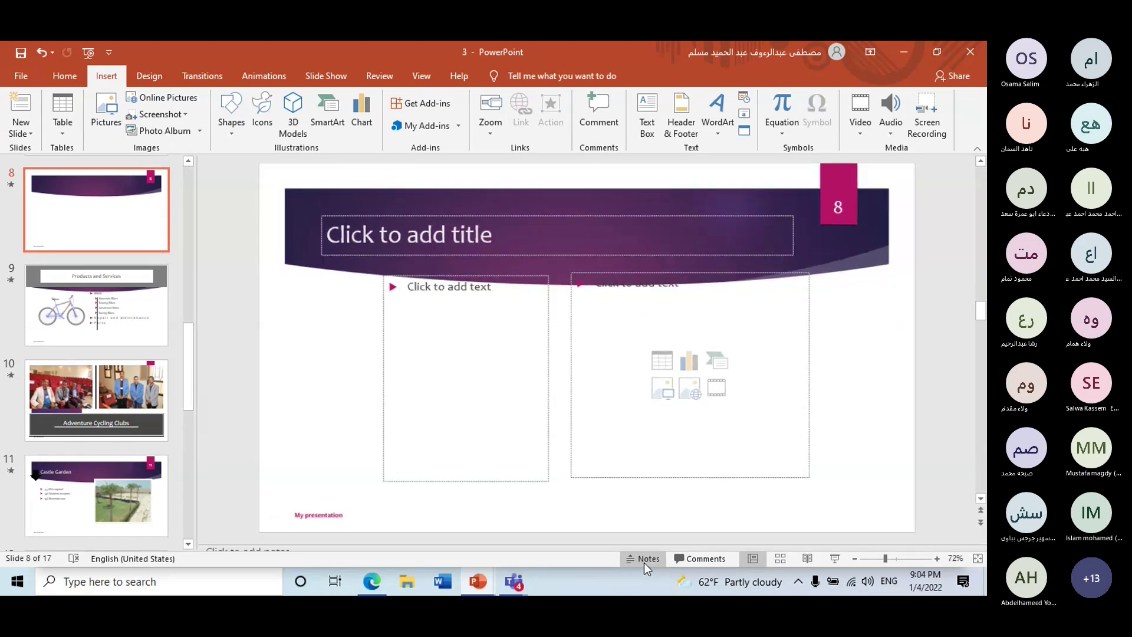
pyautogui.click(443, 537)
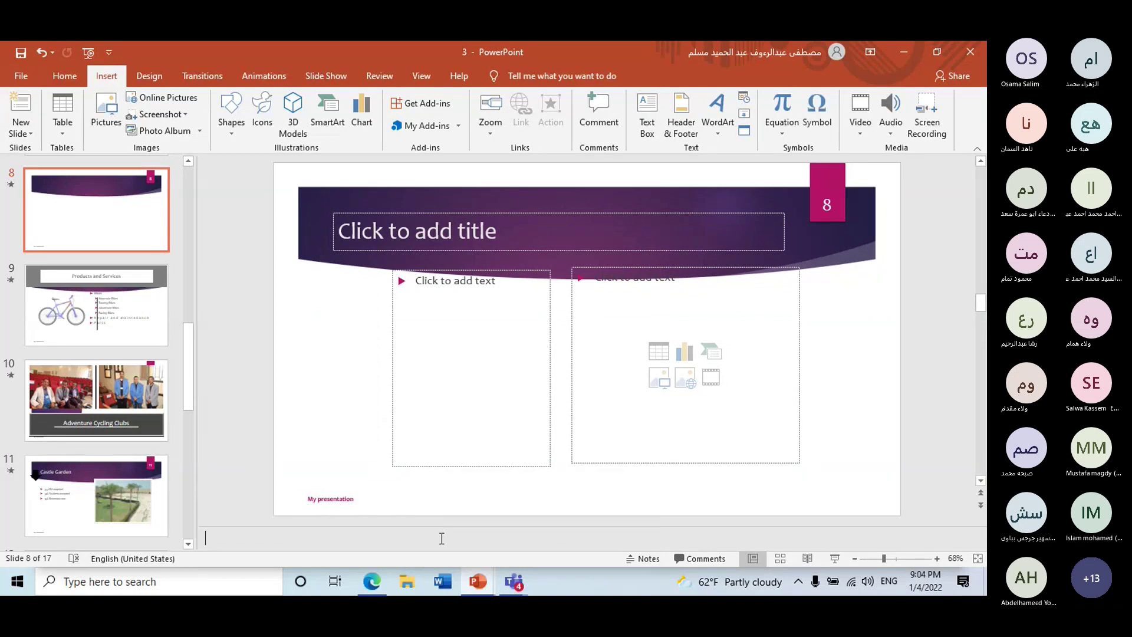
pyautogui.click(421, 75)
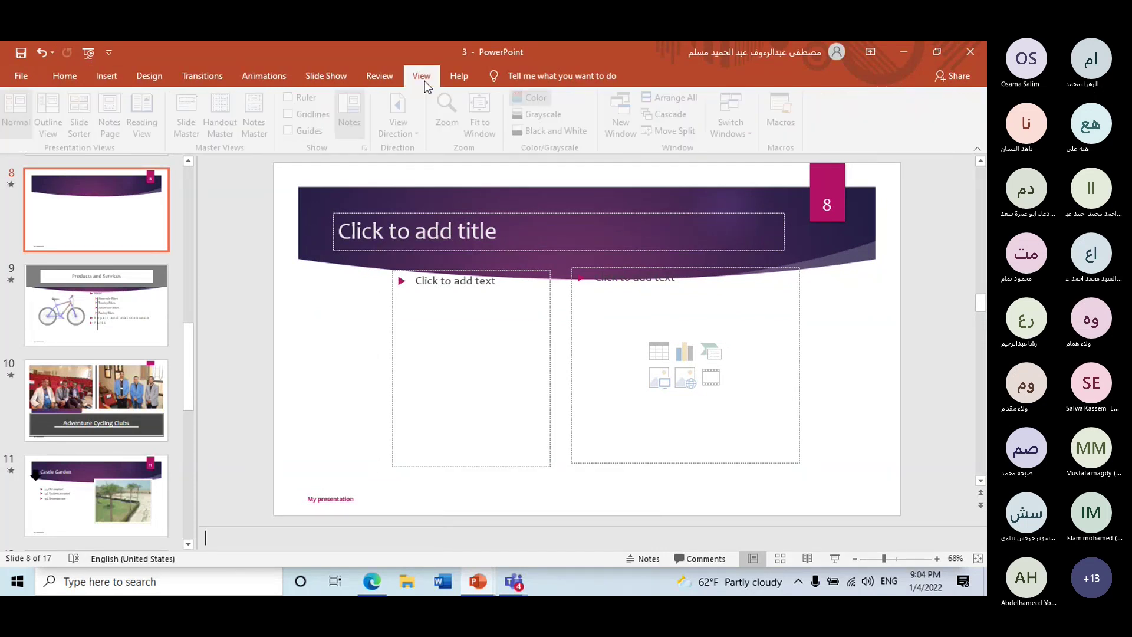
# - Switch to the Notes Master view and select its notes body placeholder
pyautogui.click(258, 127)
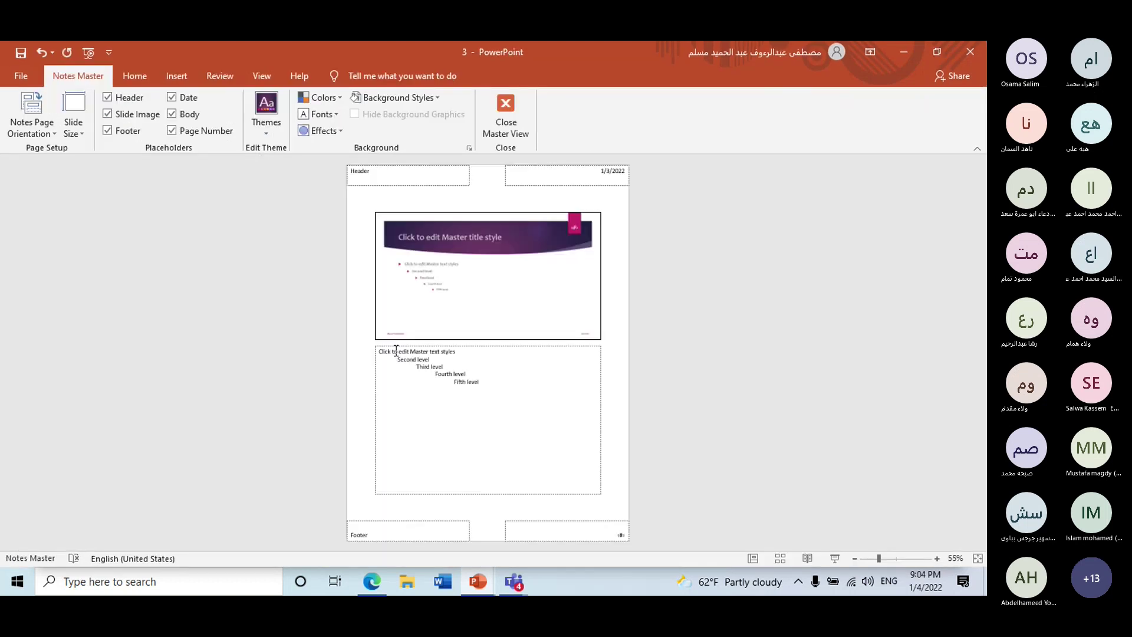
pyautogui.click(542, 416)
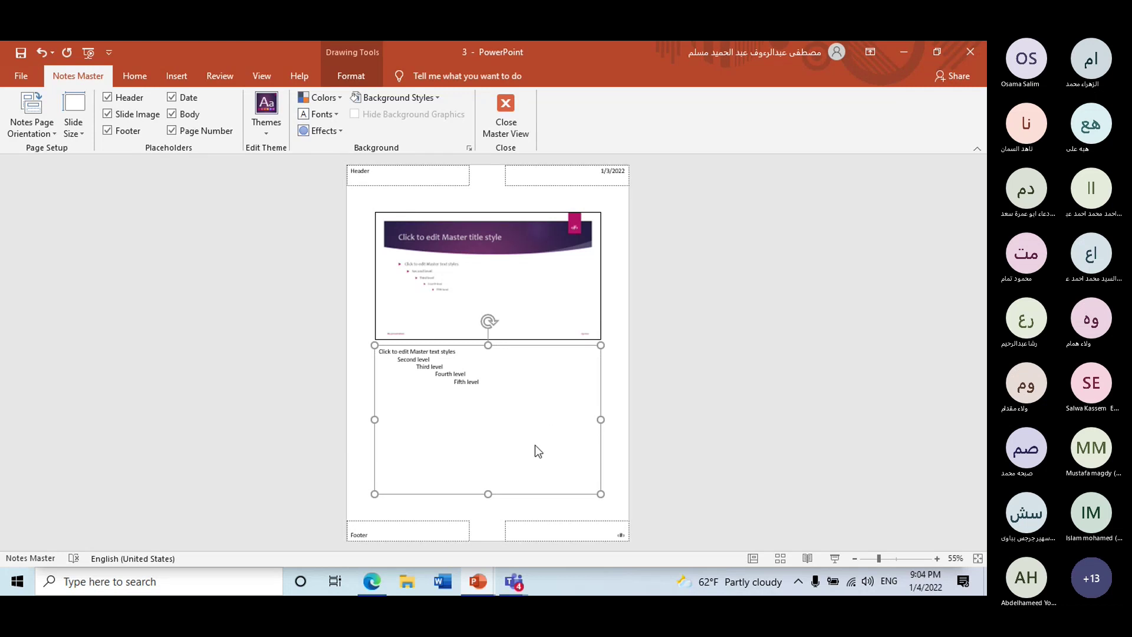
# - Close the Notes Master, then flip the view direction to right-to-left and back to left-to-right
pyautogui.click(507, 109)
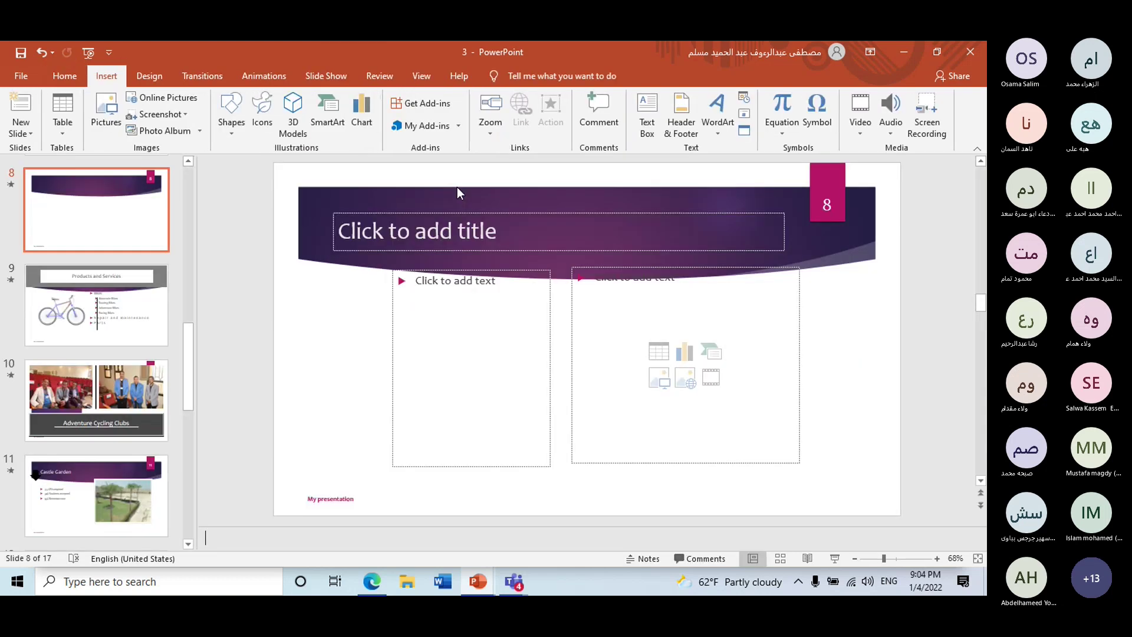
pyautogui.click(428, 79)
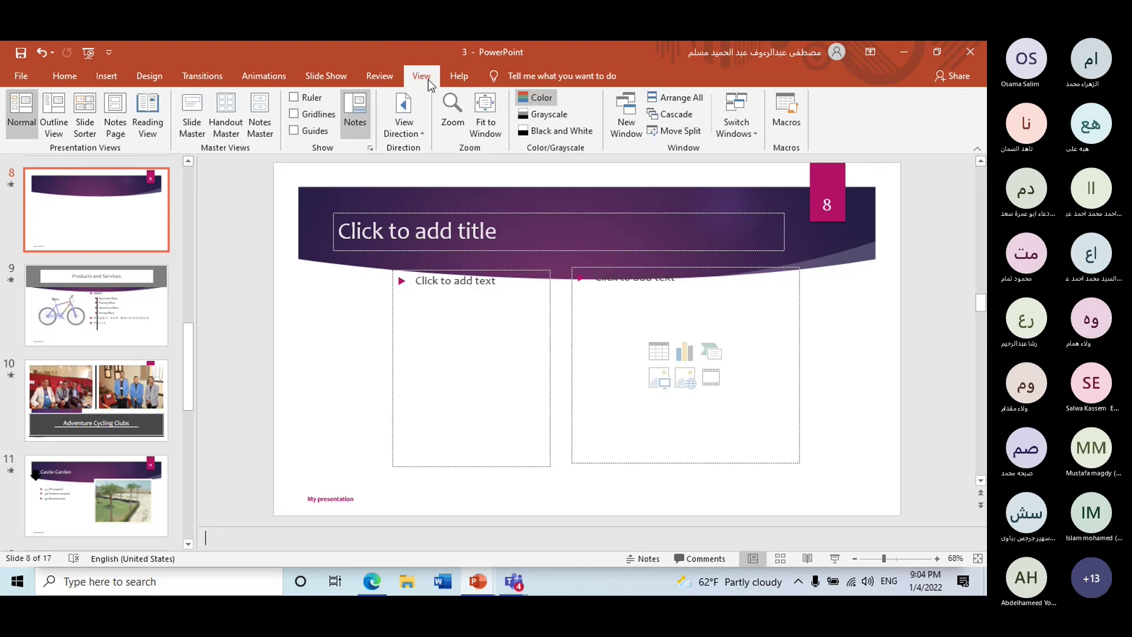
pyautogui.click(426, 133)
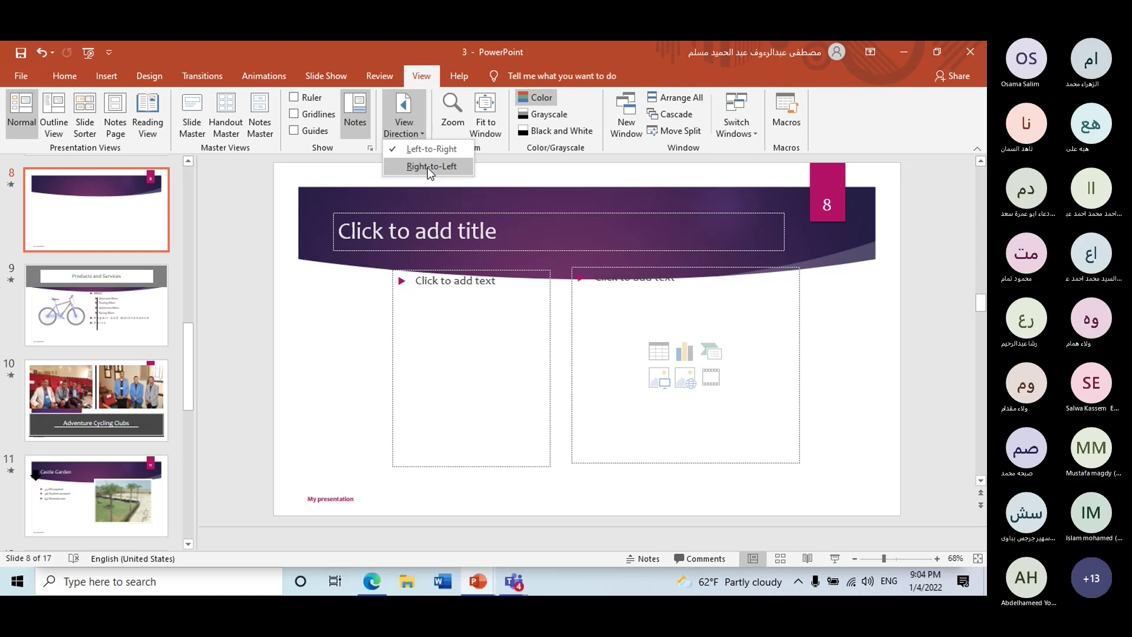
pyautogui.click(426, 168)
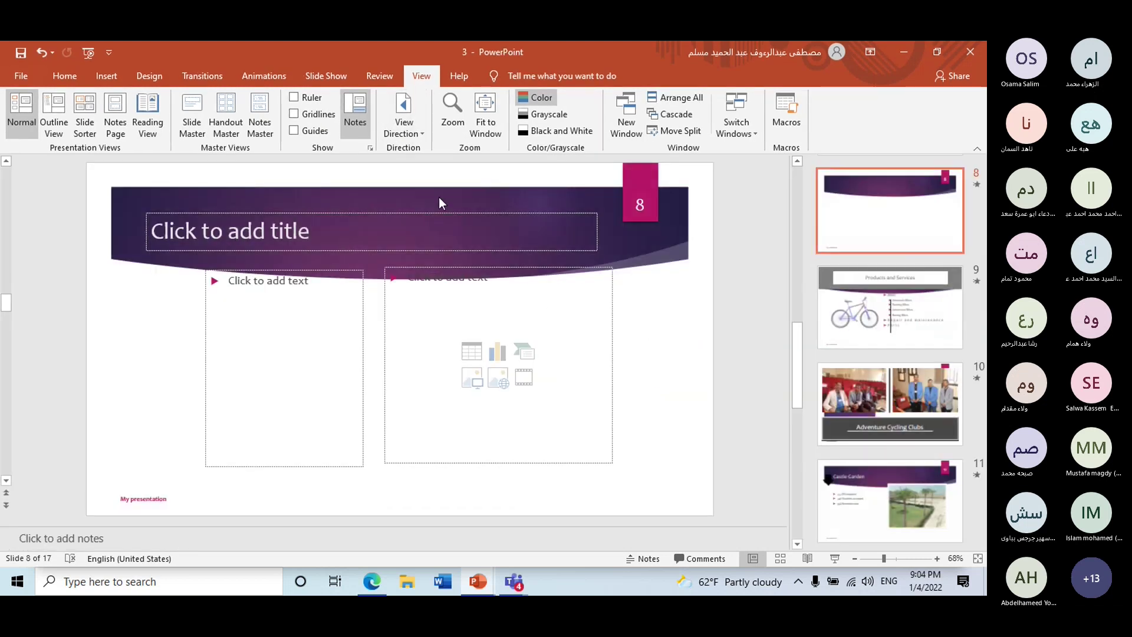
pyautogui.click(424, 136)
pyautogui.click(423, 151)
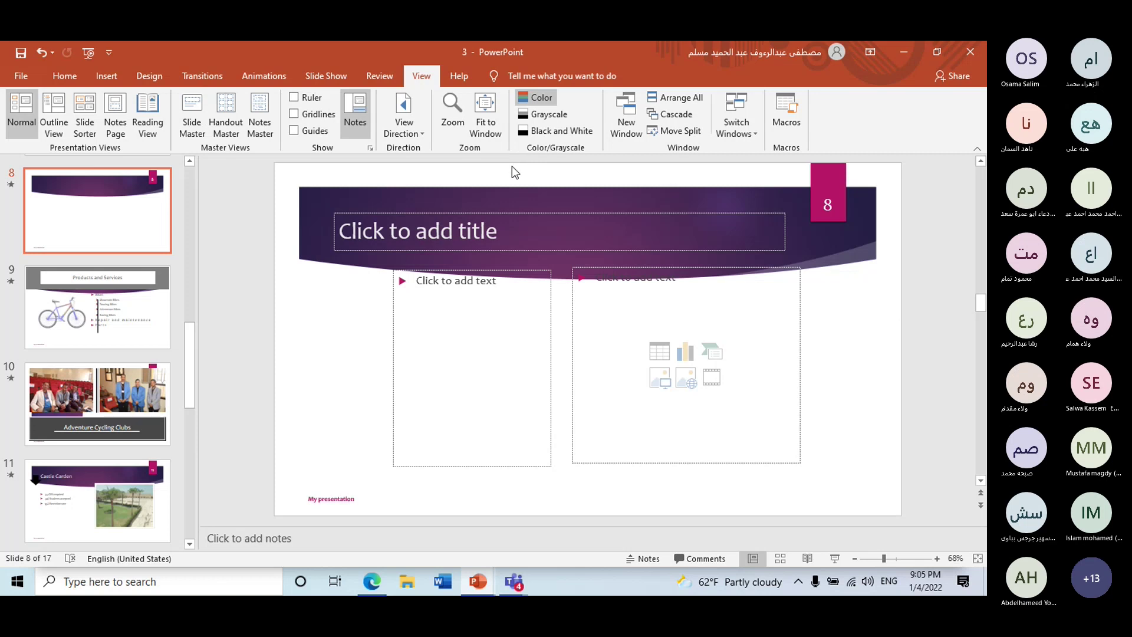
# - Look over the Help tab, then go to the File start page with recent presentations
pyautogui.click(470, 83)
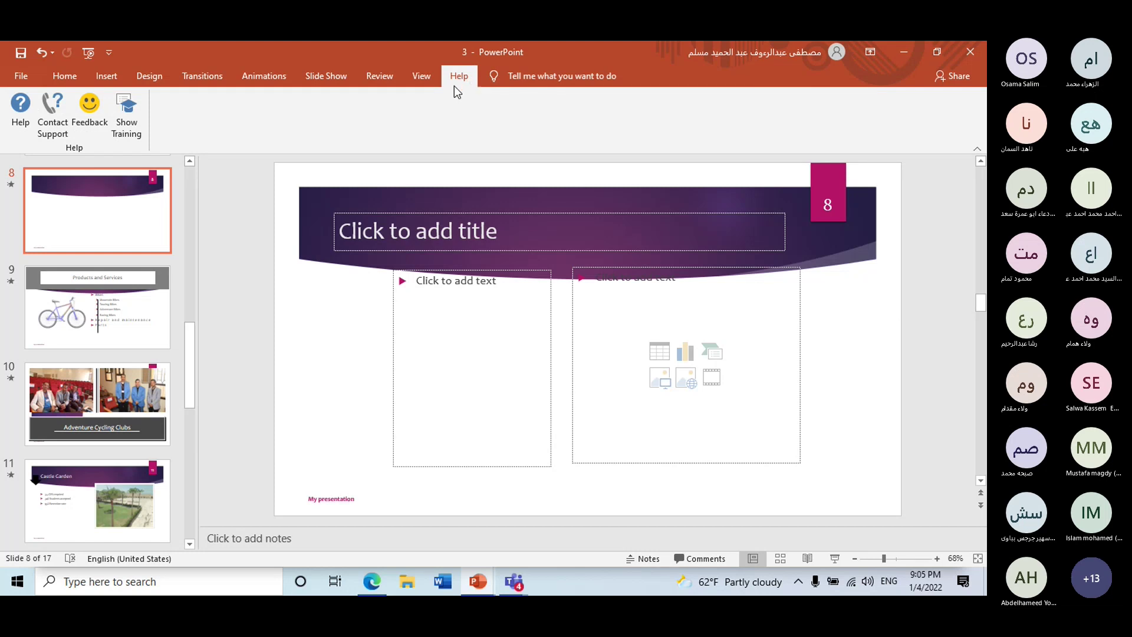
pyautogui.click(419, 77)
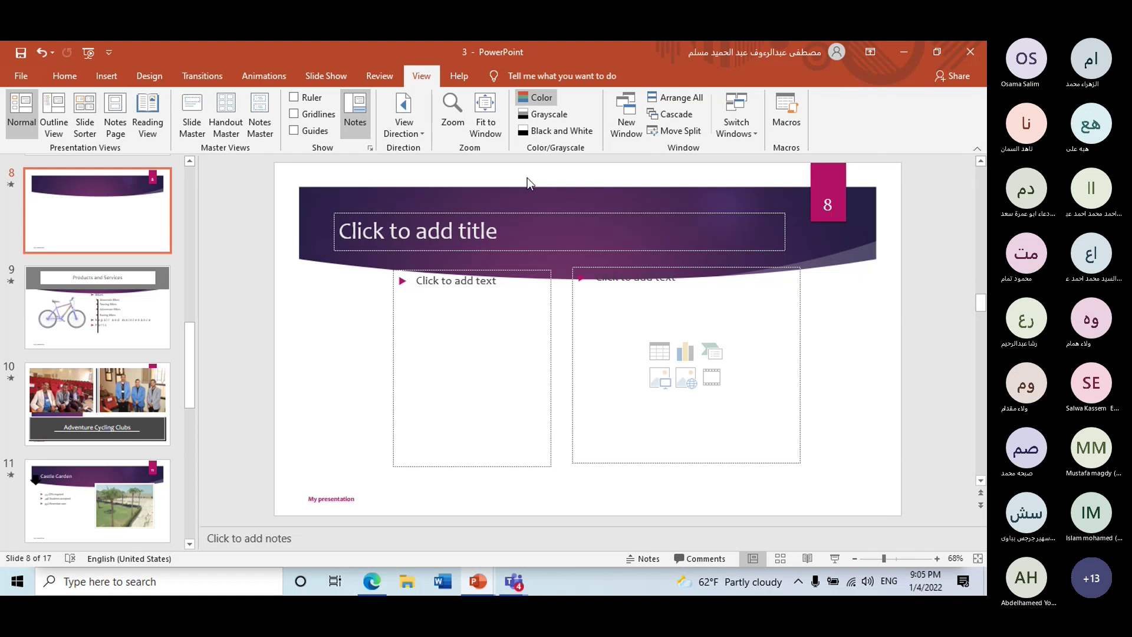
pyautogui.click(20, 75)
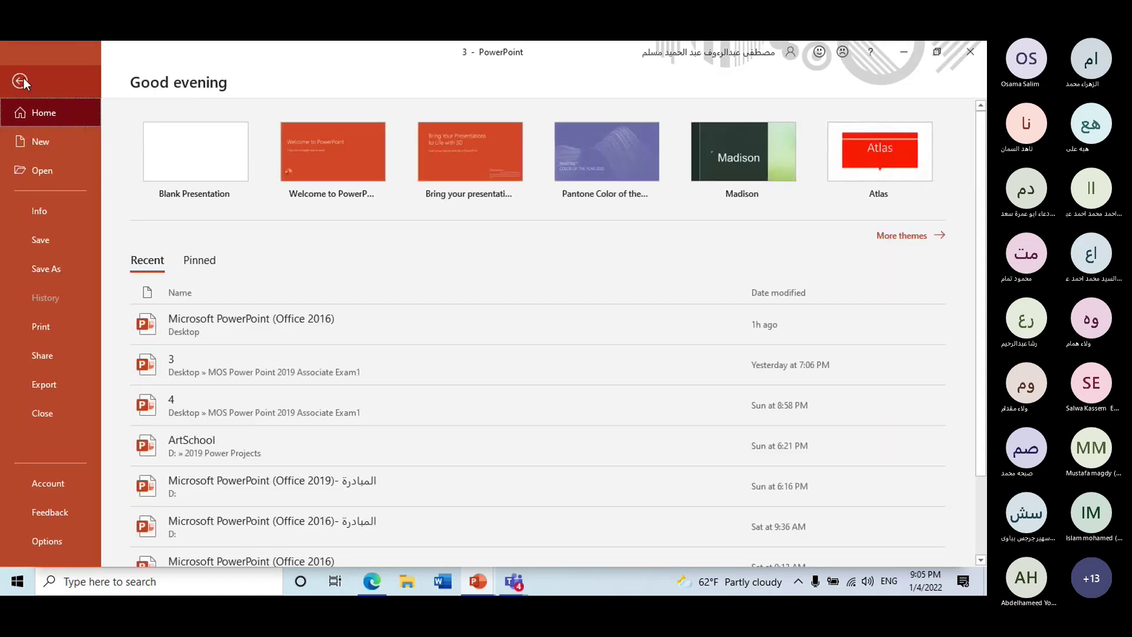
pyautogui.click(21, 79)
pyautogui.click(82, 81)
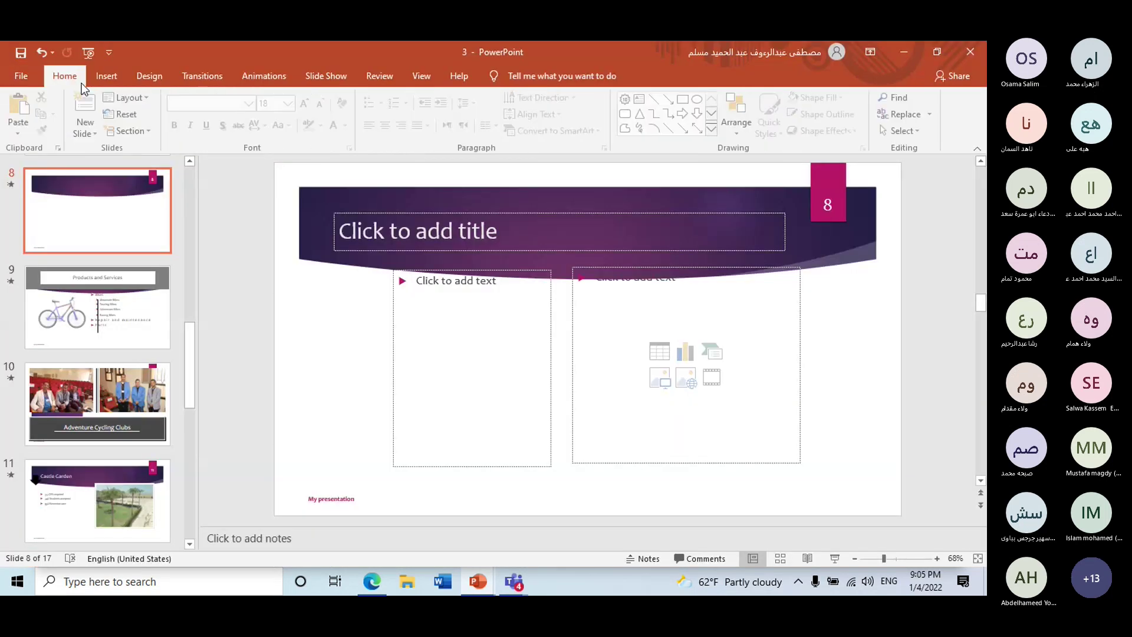
pyautogui.click(22, 77)
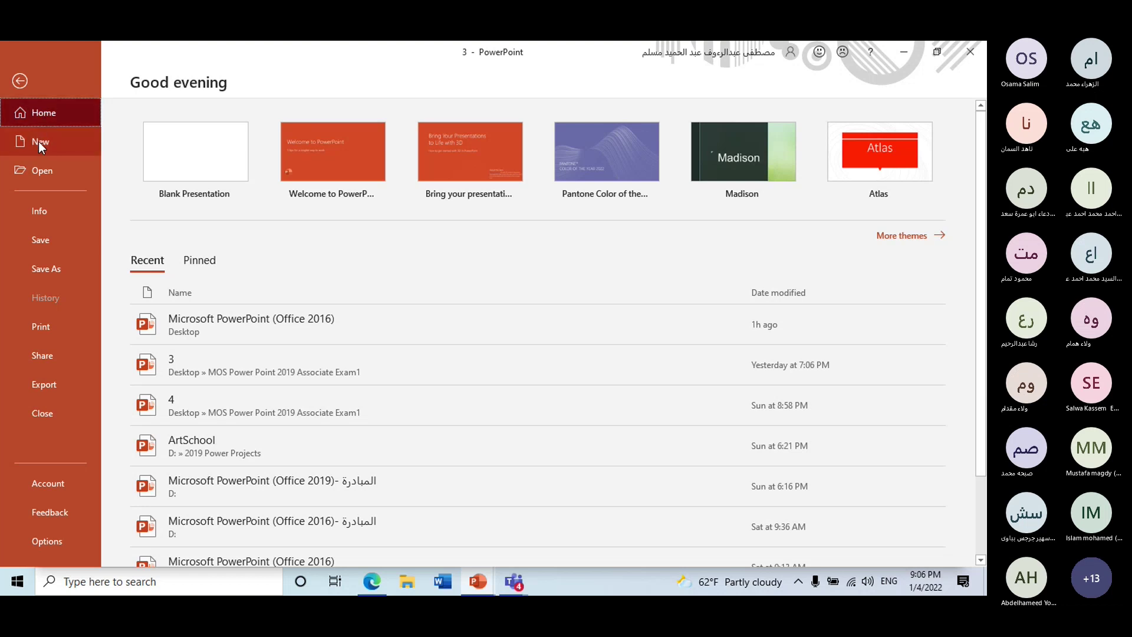
# - Scroll through the New page's templates, such as Atlas, Berlin, Celestial, Dividend and Frame
pyautogui.click(37, 142)
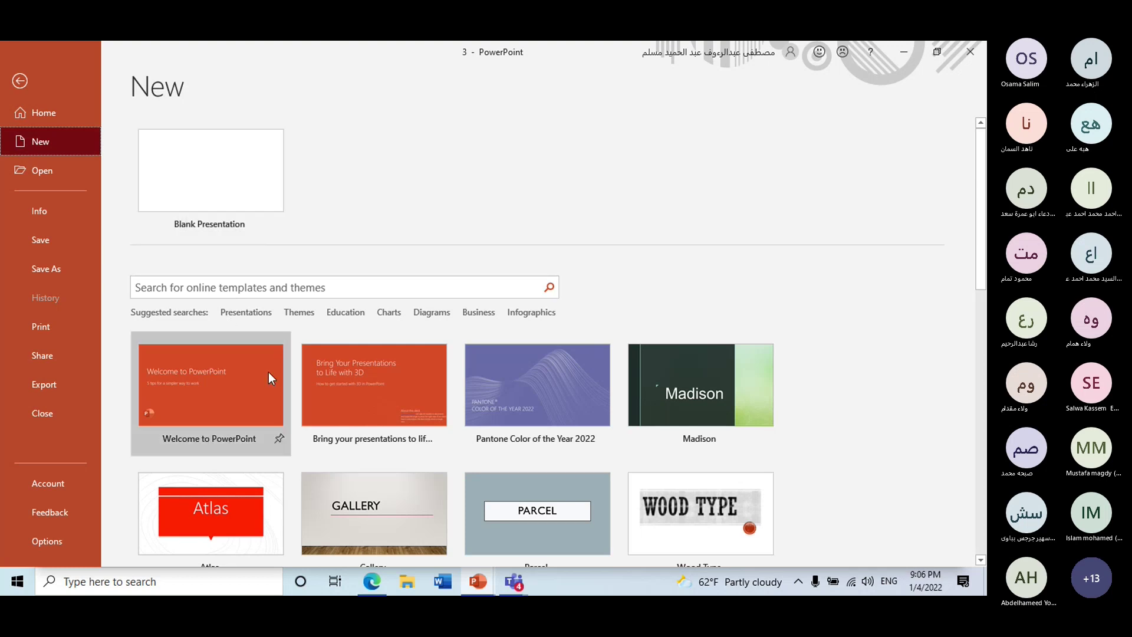
pyautogui.scroll(-3, 268, 373)
pyautogui.scroll(-2, 313, 377)
pyautogui.scroll(-3, 318, 378)
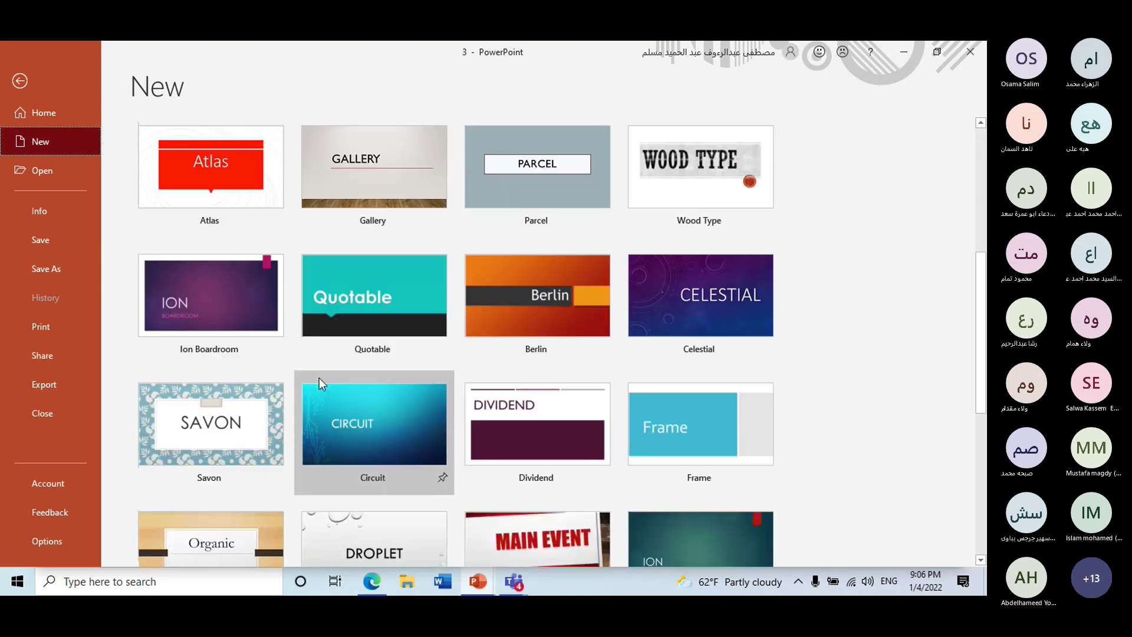
pyautogui.scroll(-4, 354, 386)
pyautogui.scroll(-3, 393, 396)
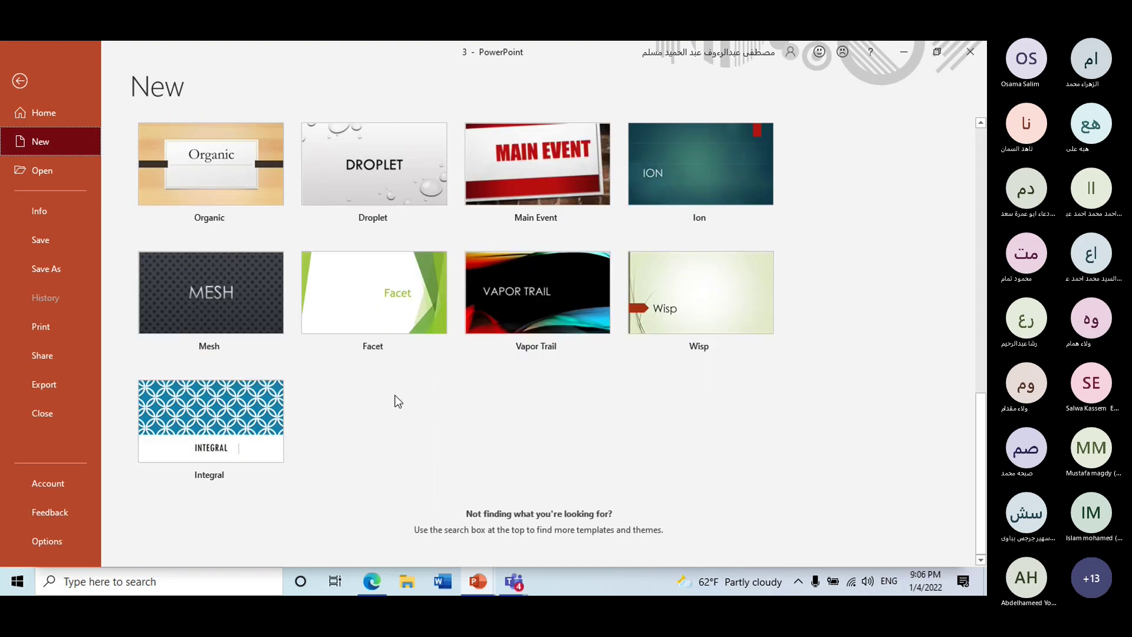
pyautogui.scroll(2, 387, 390)
pyautogui.scroll(2, 387, 390)
pyautogui.scroll(2, 387, 390)
pyautogui.scroll(2, 356, 375)
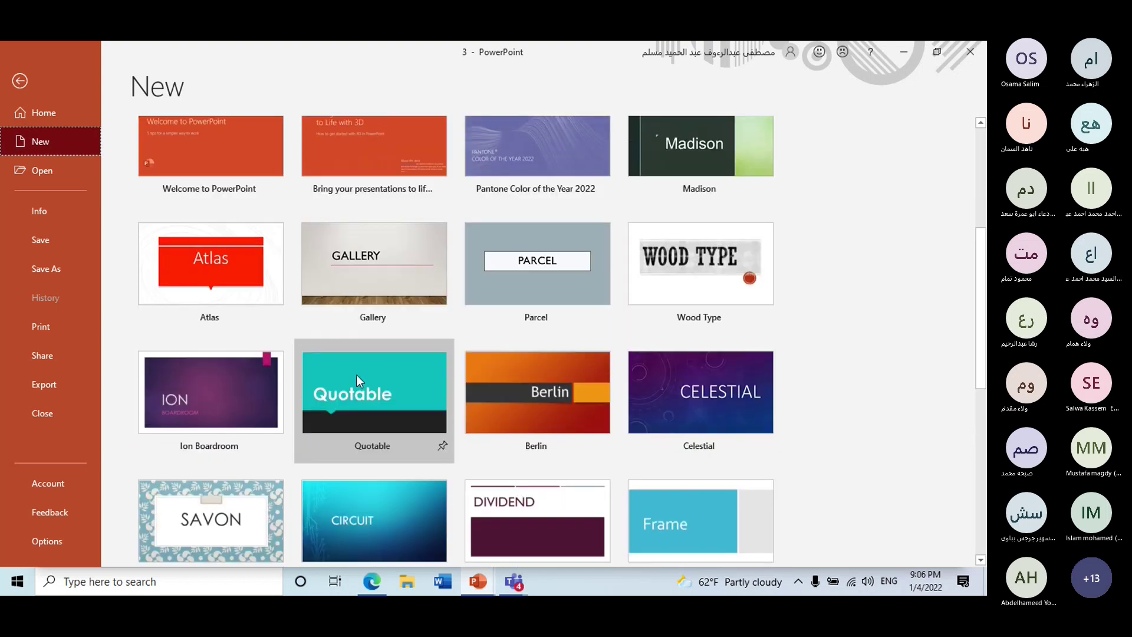
pyautogui.scroll(2, 356, 375)
pyautogui.scroll(1, 356, 373)
pyautogui.scroll(-1, 357, 377)
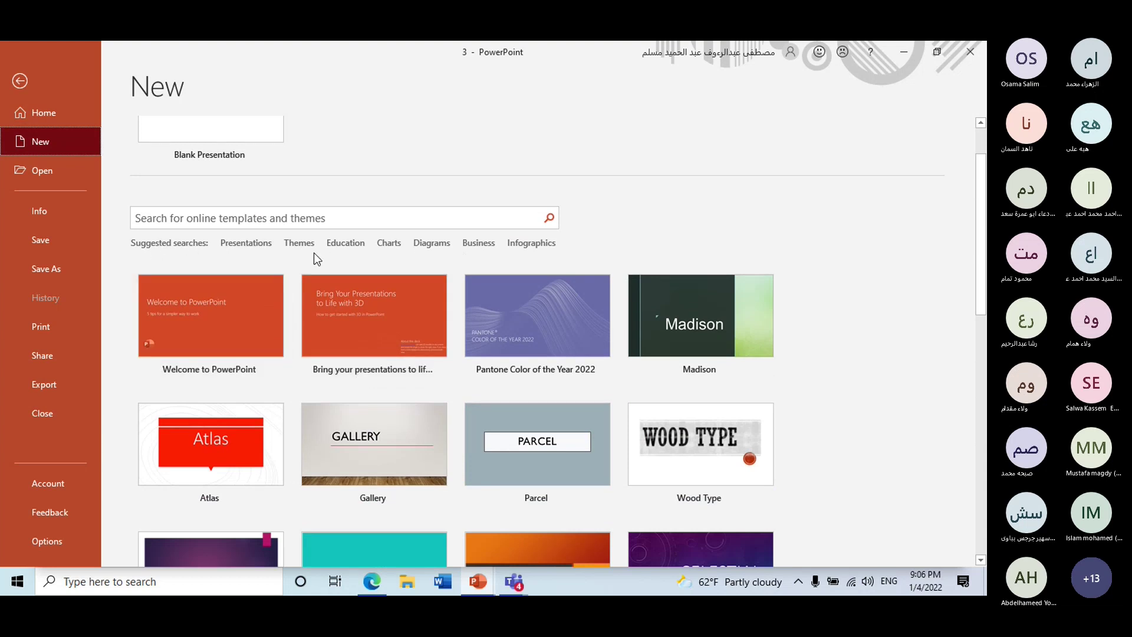
pyautogui.scroll(-2, 536, 363)
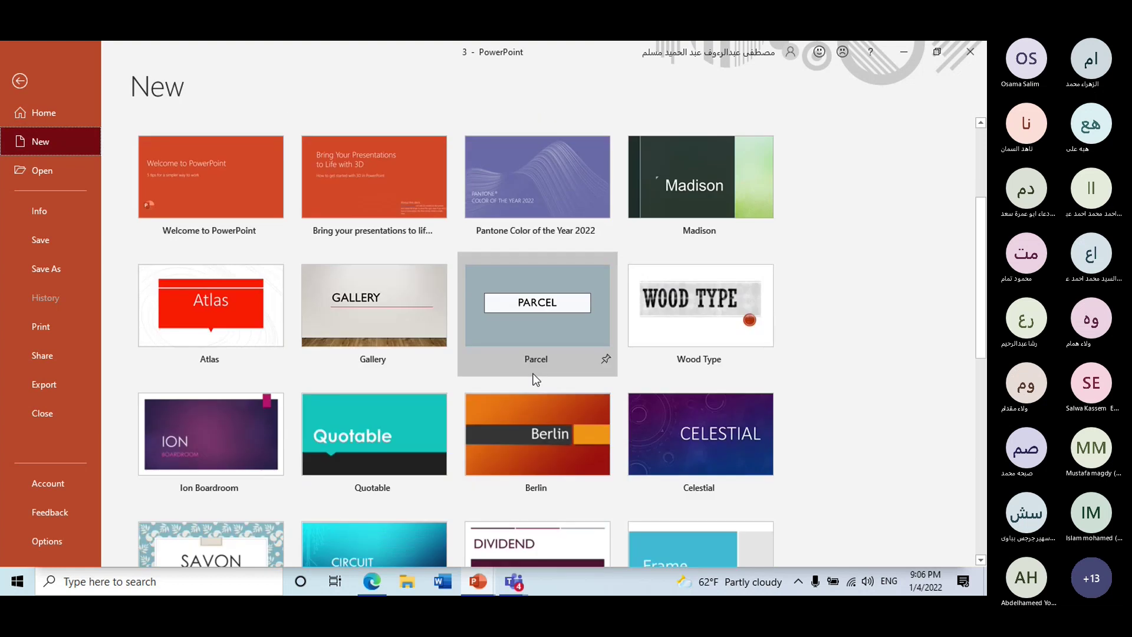
pyautogui.scroll(-1, 536, 379)
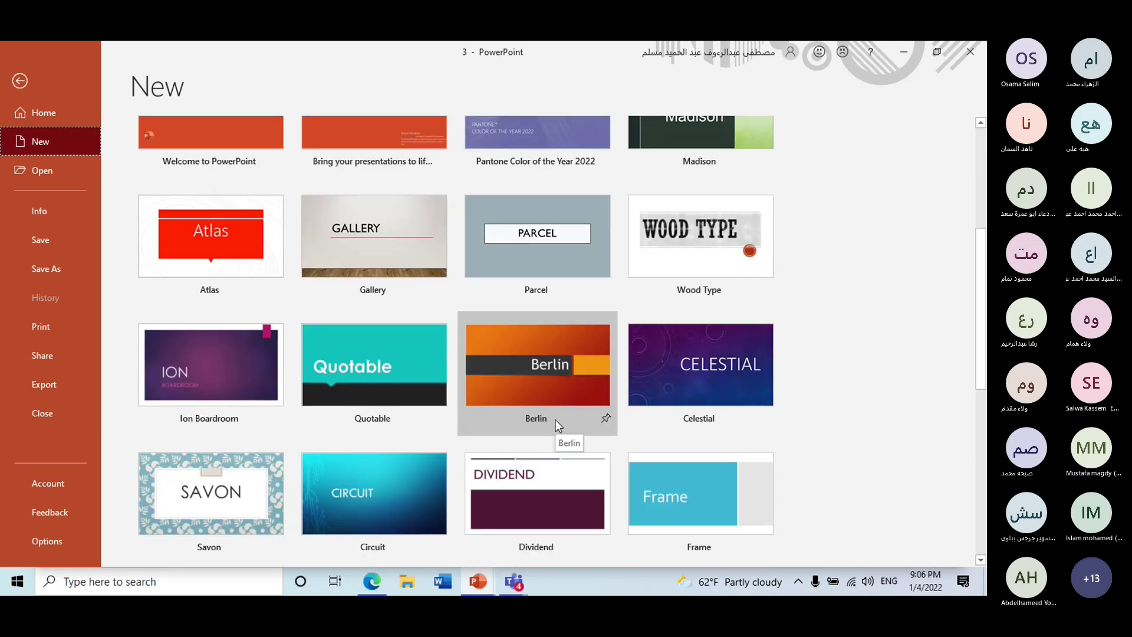
pyautogui.scroll(-2, 590, 436)
pyautogui.scroll(-2, 630, 451)
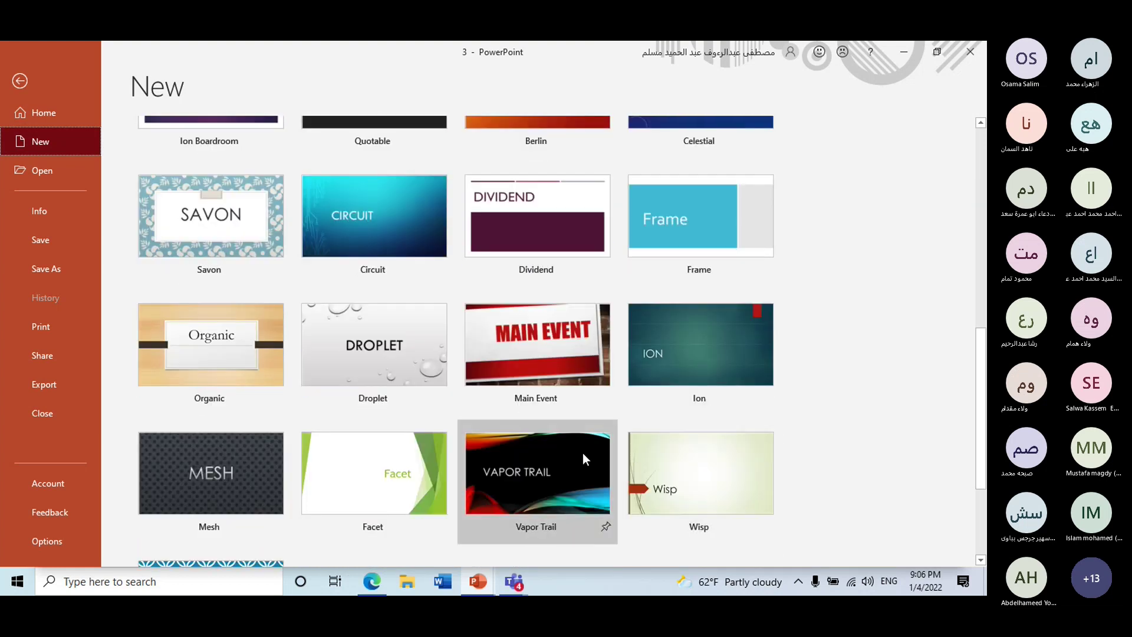
pyautogui.scroll(1, 582, 452)
pyautogui.scroll(2, 582, 452)
pyautogui.scroll(3, 583, 452)
pyautogui.scroll(1, 582, 453)
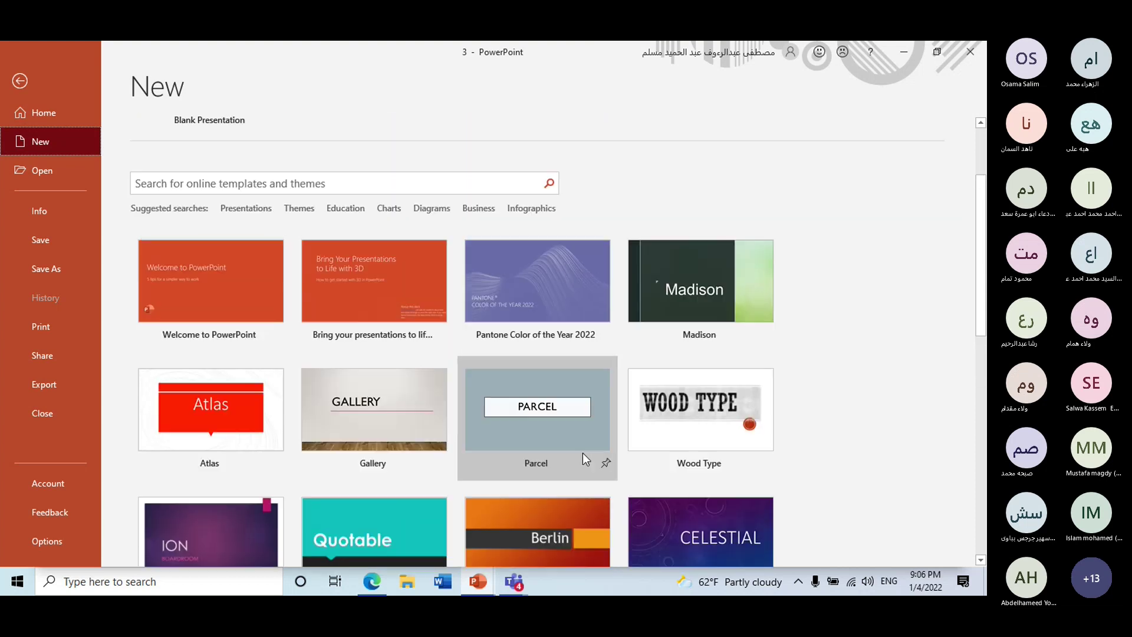
pyautogui.scroll(-2, 582, 453)
pyautogui.scroll(-2, 582, 453)
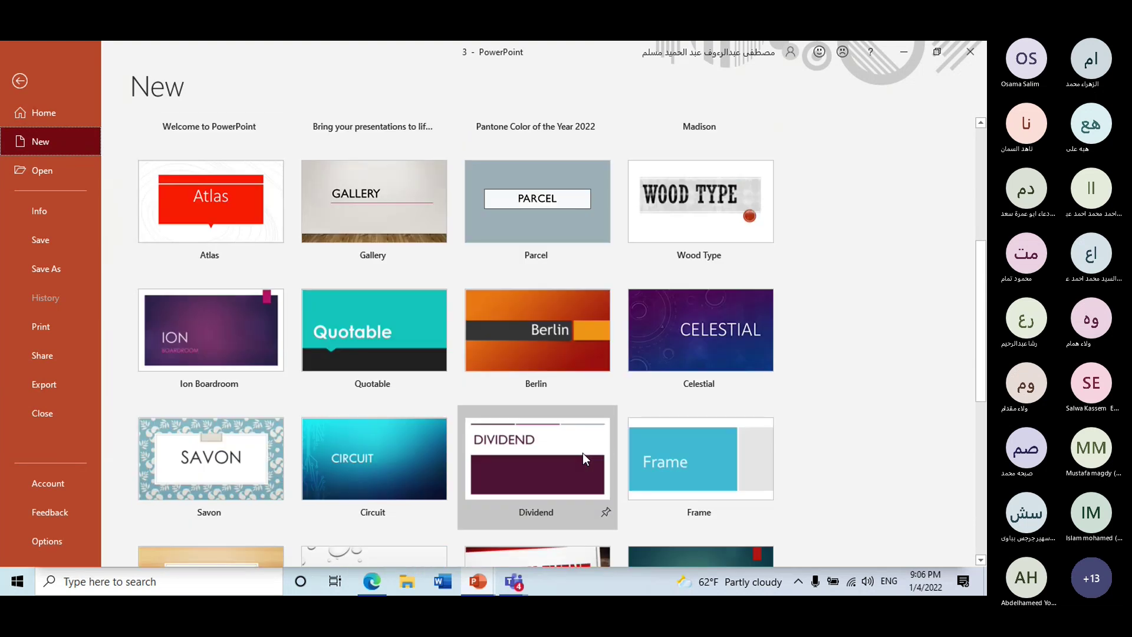
pyautogui.scroll(-1, 572, 442)
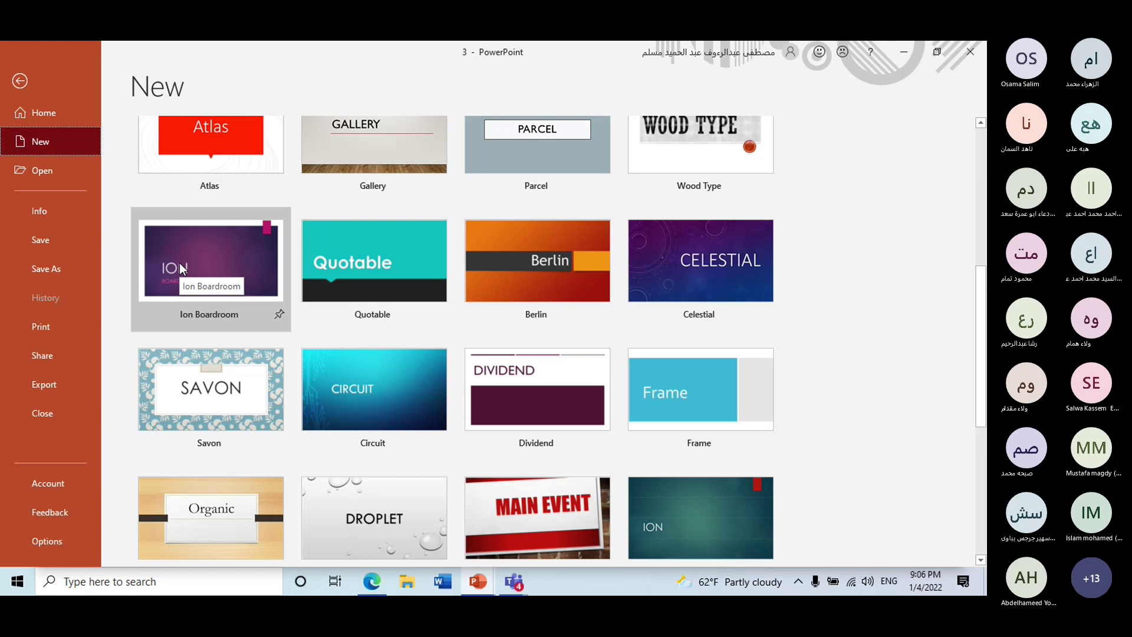
# - Look through the recent presentations listed on the Open page
pyautogui.click(41, 173)
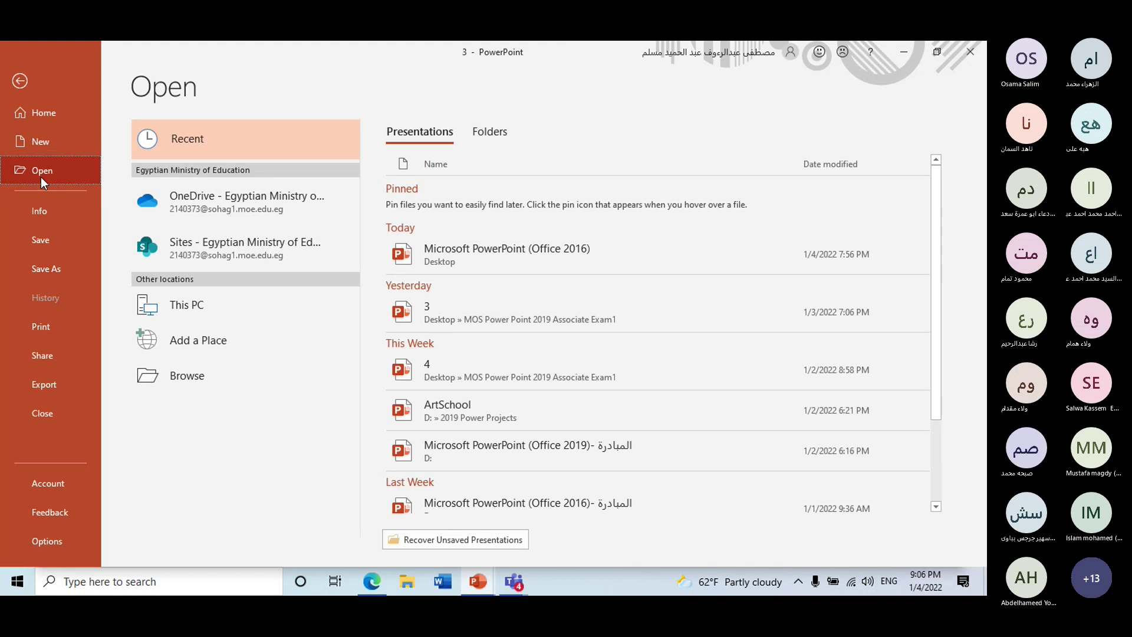
pyautogui.moveTo(459, 304)
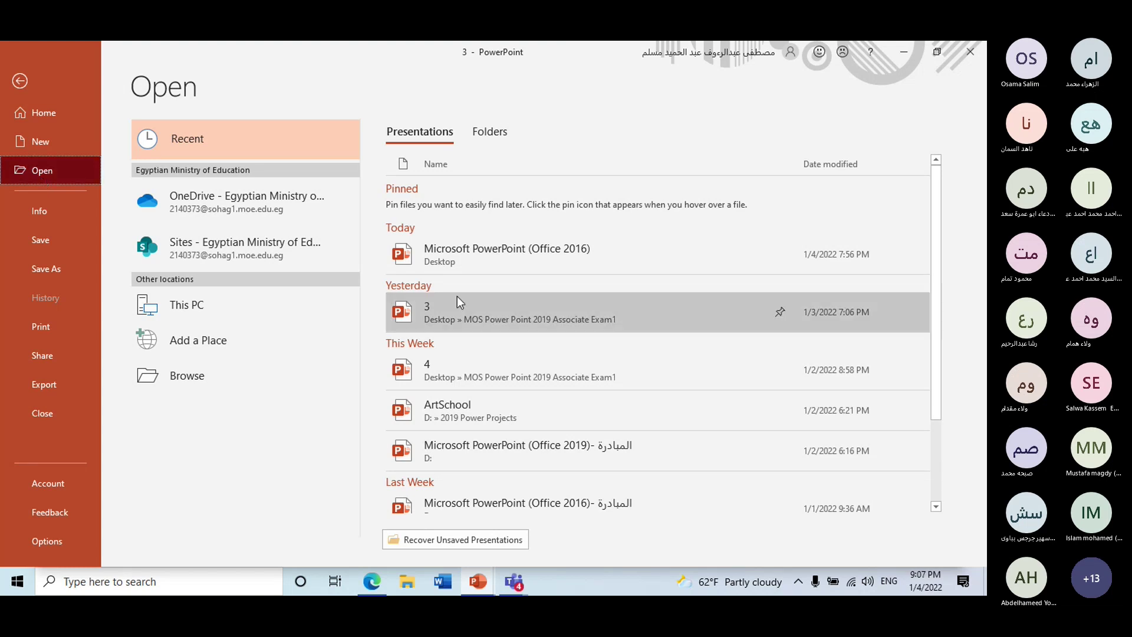
pyautogui.scroll(-3, 458, 298)
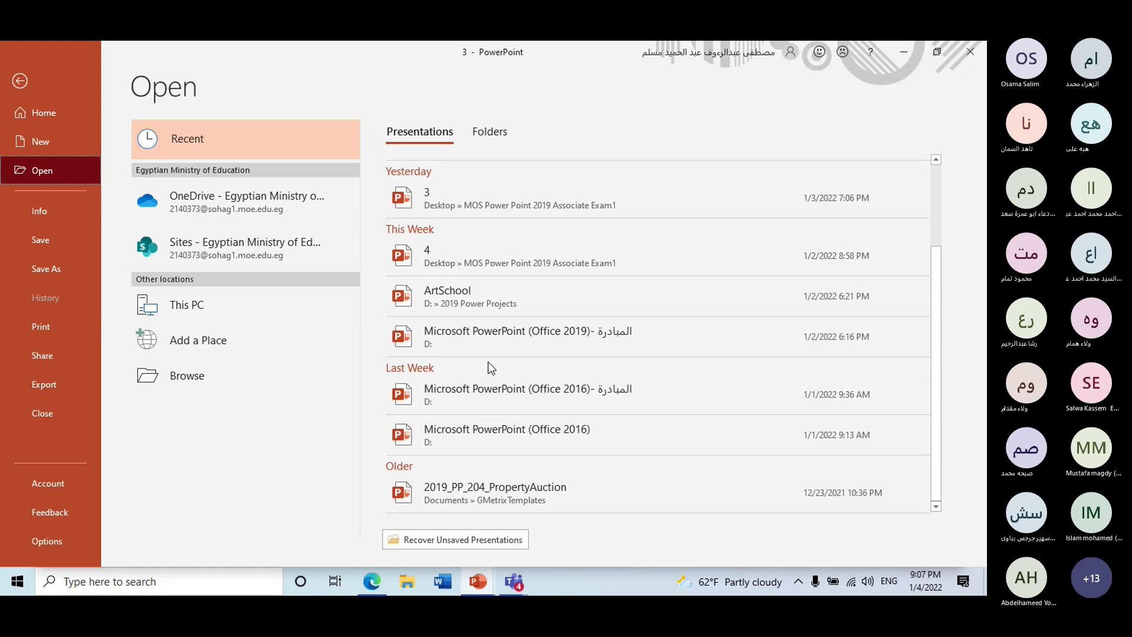
pyautogui.scroll(3, 489, 365)
pyautogui.scroll(-3, 489, 366)
pyautogui.scroll(3, 599, 481)
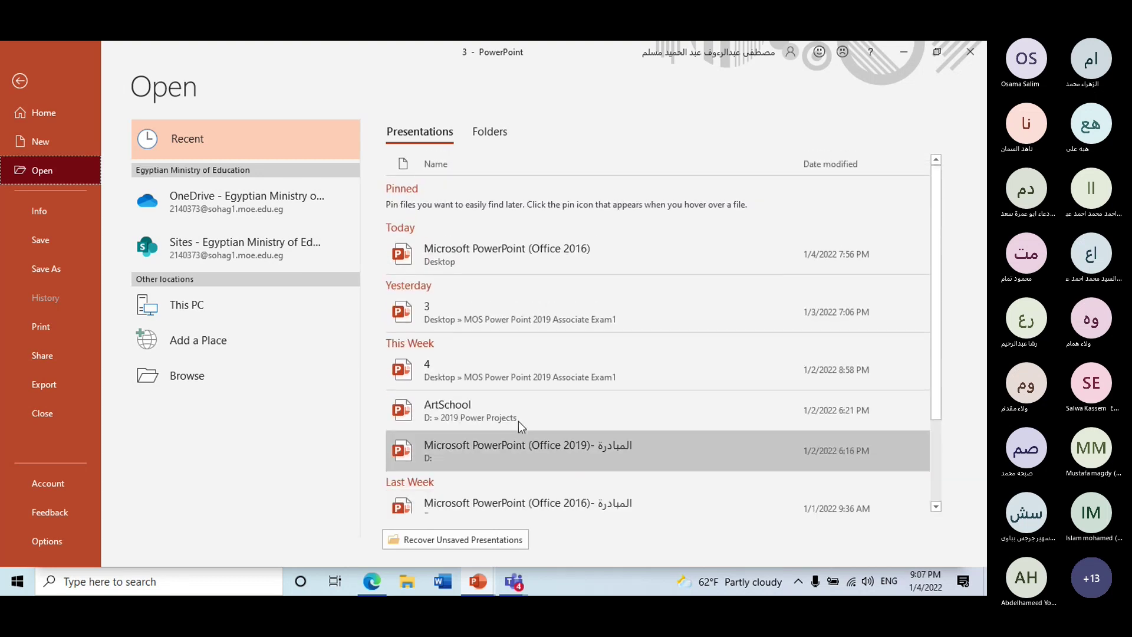
pyautogui.scroll(-2, 519, 421)
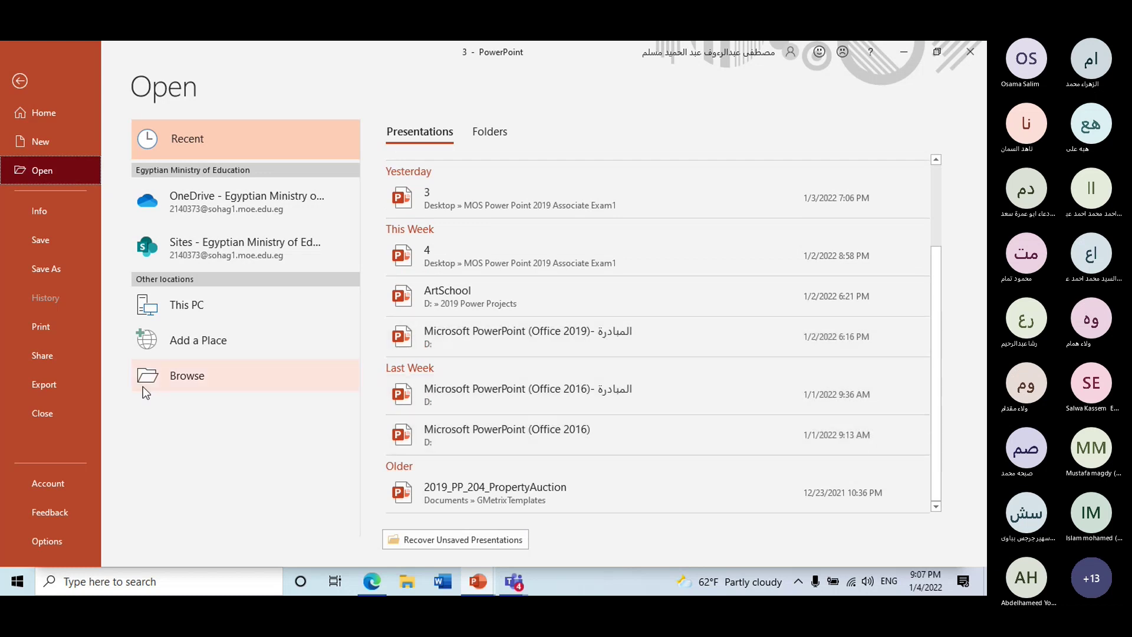
# - Select presentations 3, 2 and 4 in Browse without opening any, then view presentation 3's Info
pyautogui.click(175, 382)
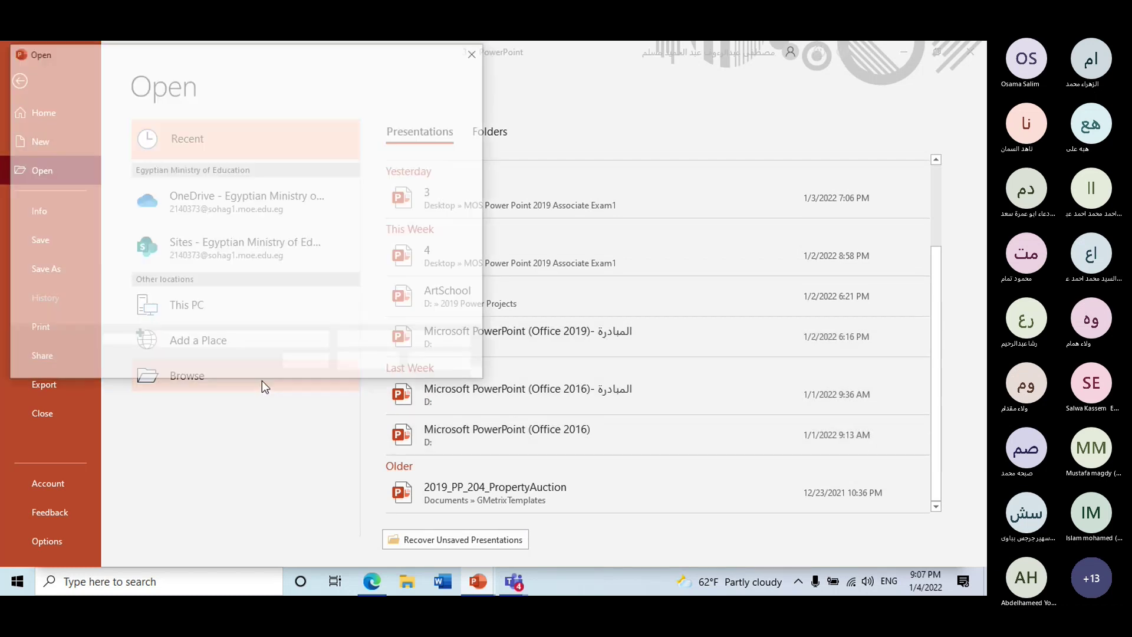
pyautogui.click(157, 177)
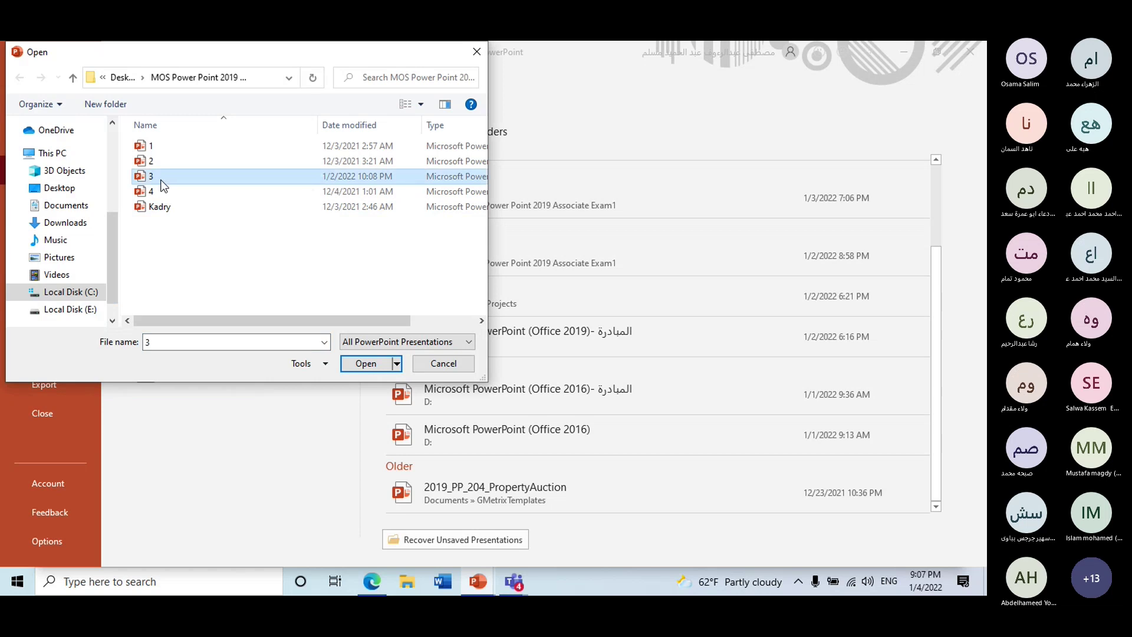
pyautogui.click(166, 159)
pyautogui.click(172, 202)
pyautogui.click(149, 167)
pyautogui.click(155, 191)
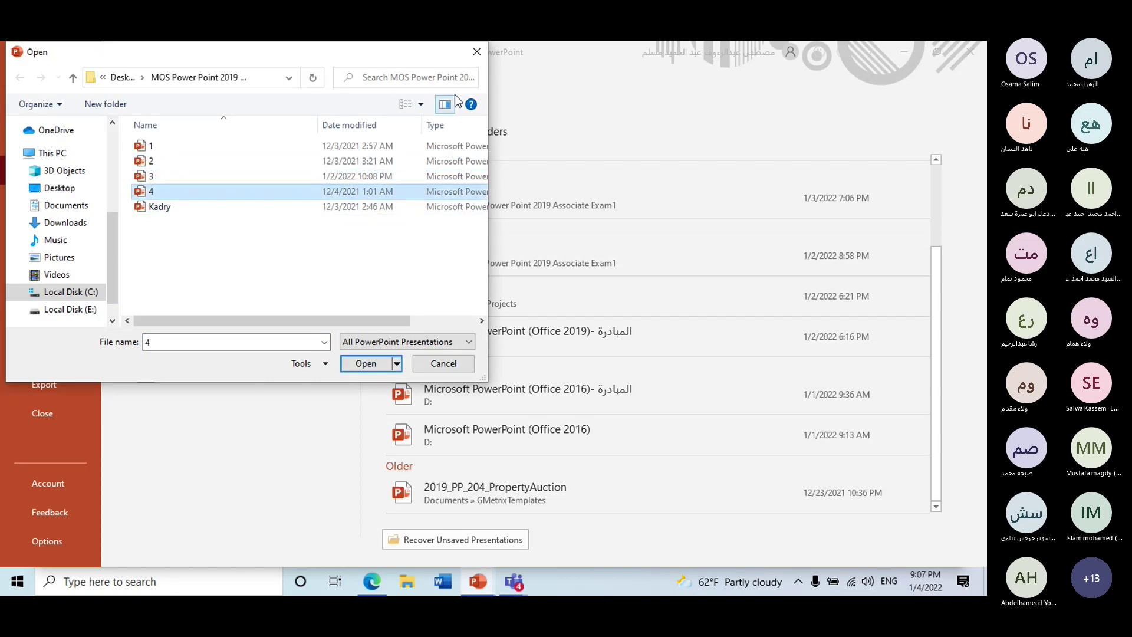
pyautogui.click(476, 52)
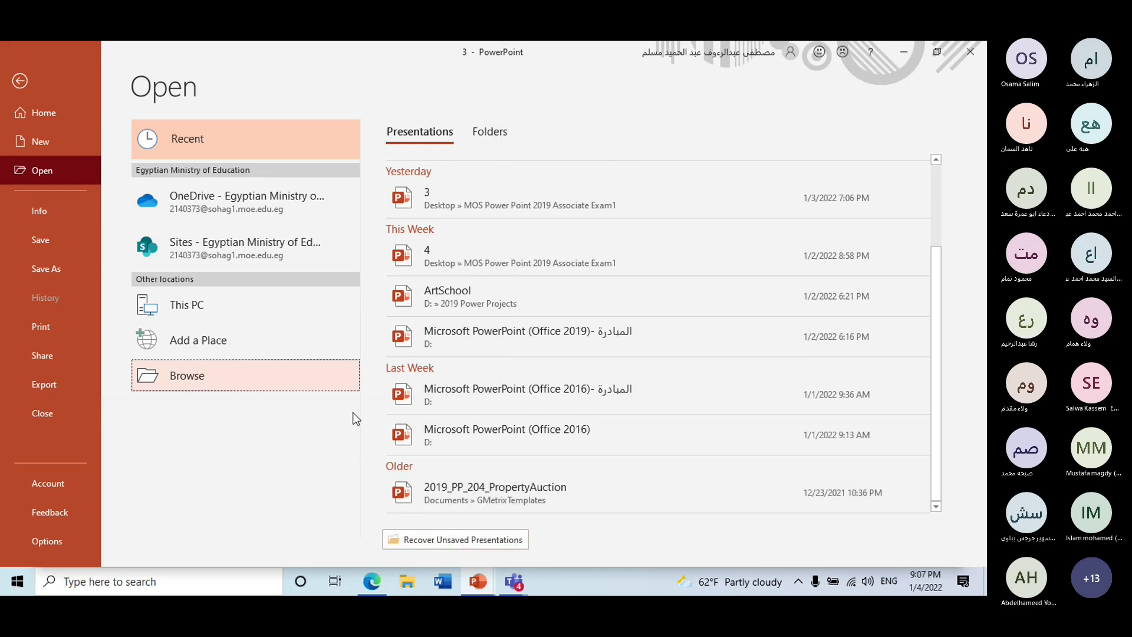
pyautogui.click(59, 216)
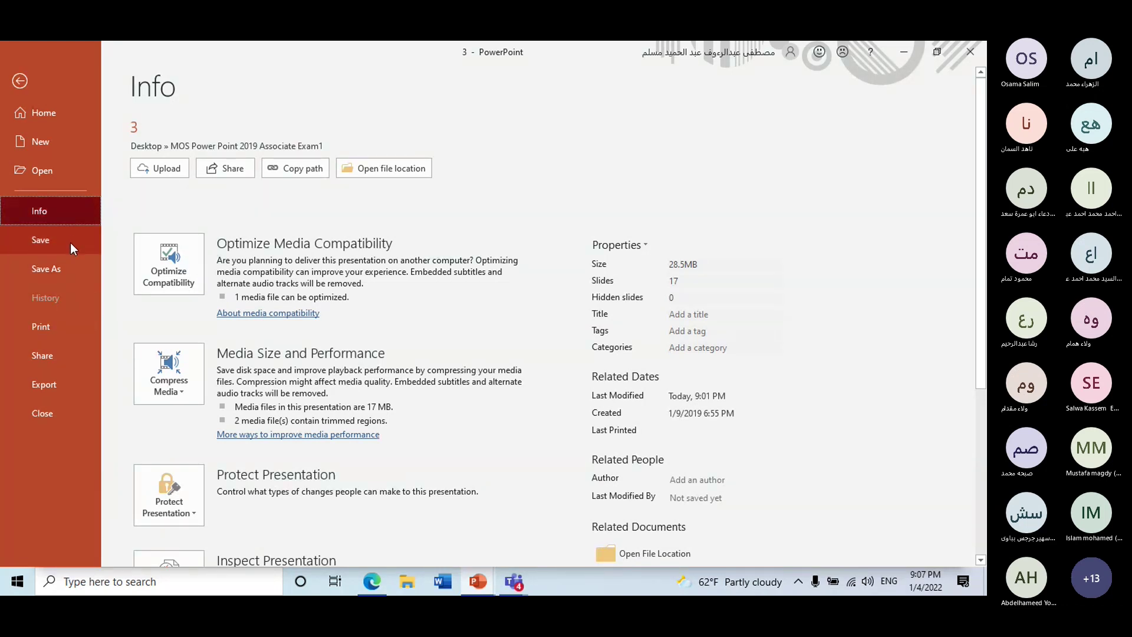
# - Return to presentation 3's slides and save it from the Quick Access Toolbar
pyautogui.click(69, 241)
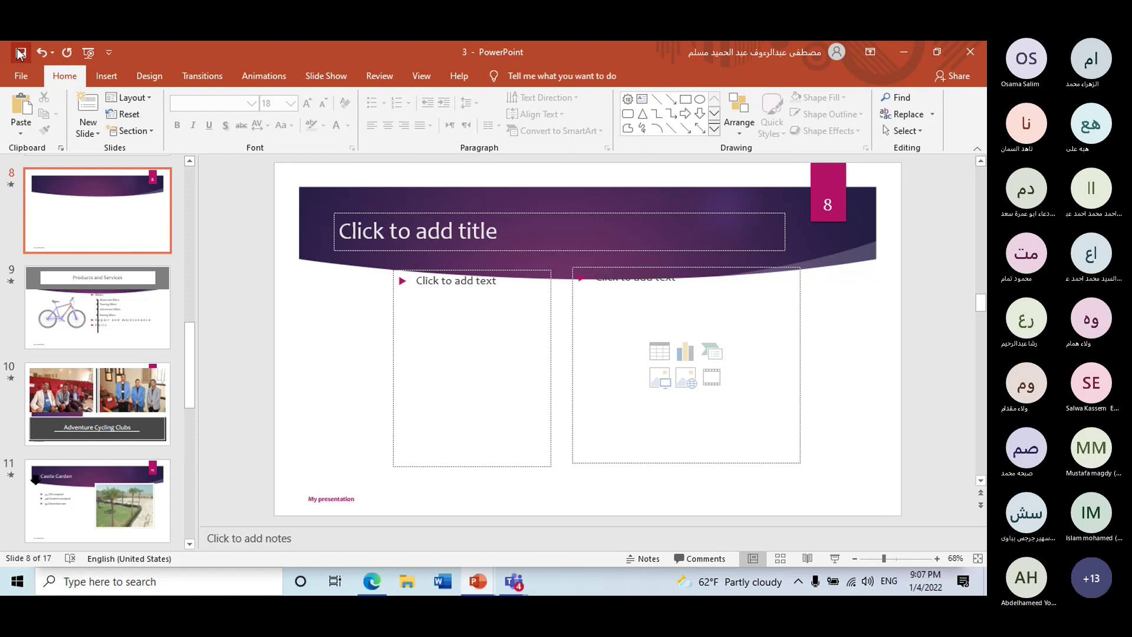
pyautogui.click(66, 54)
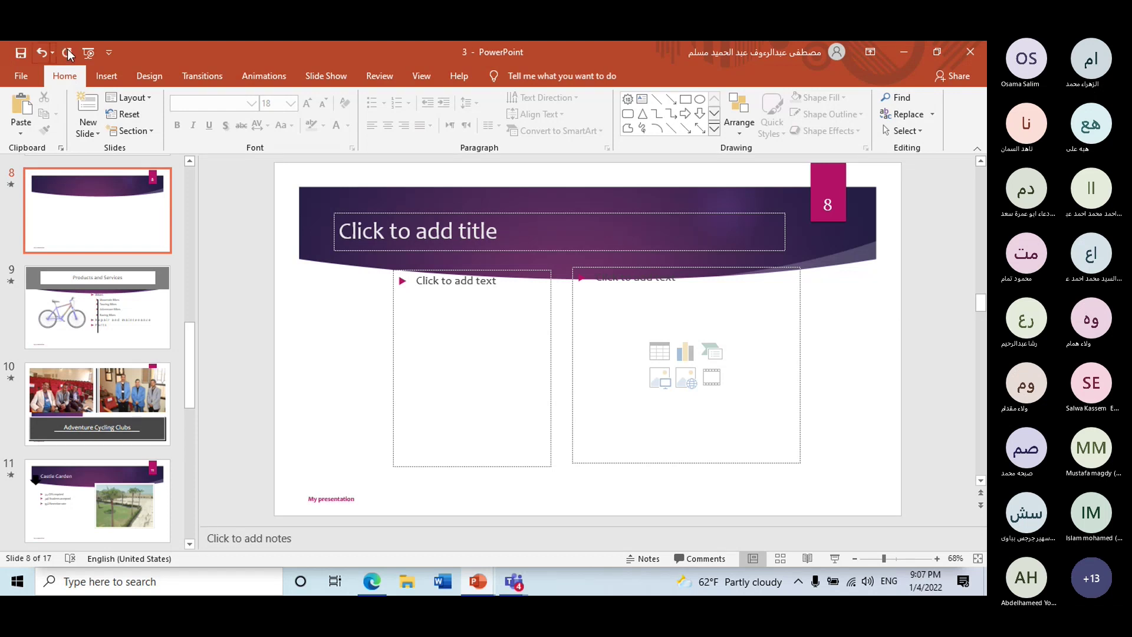
pyautogui.click(26, 57)
# - Create a new blank presentation from the File page, then move on to Save As
pyautogui.click(22, 75)
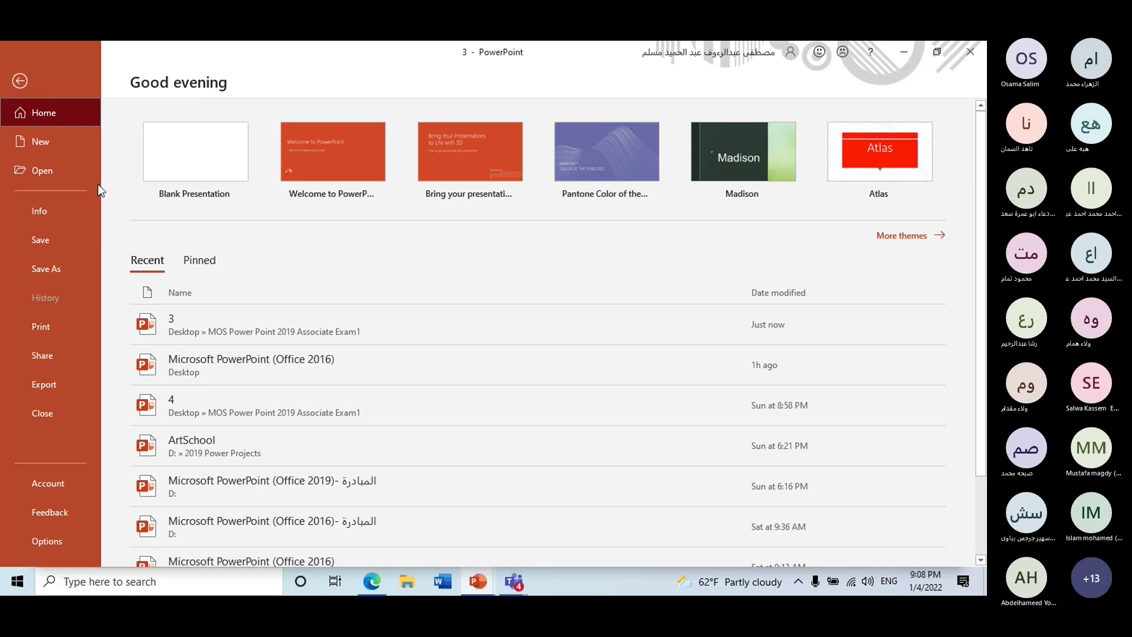
pyautogui.click(197, 154)
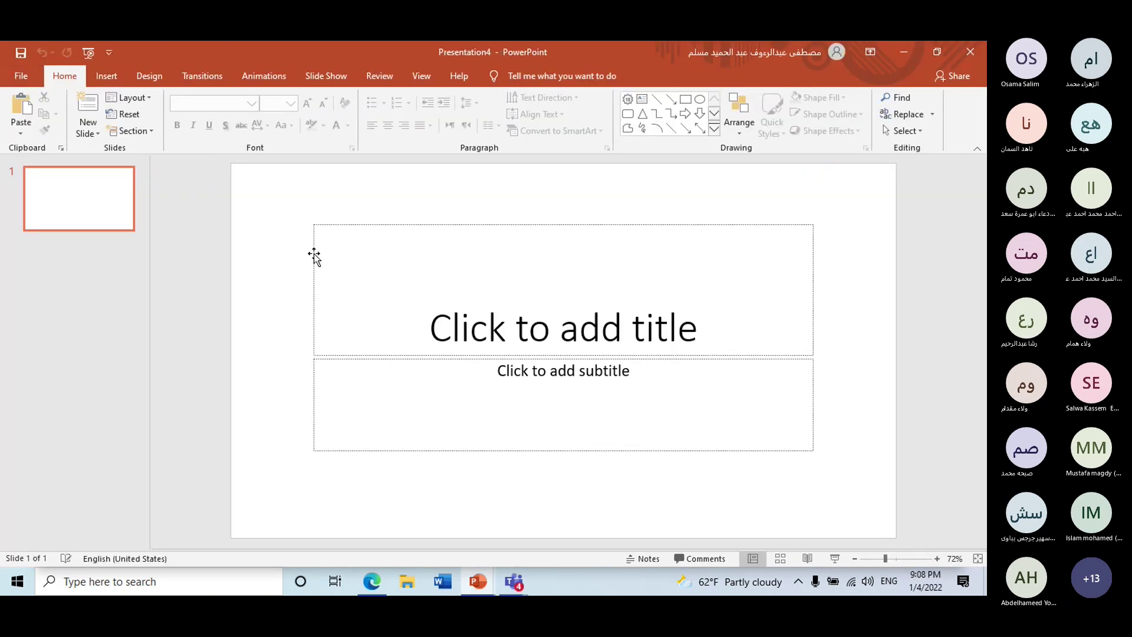
pyautogui.click(21, 53)
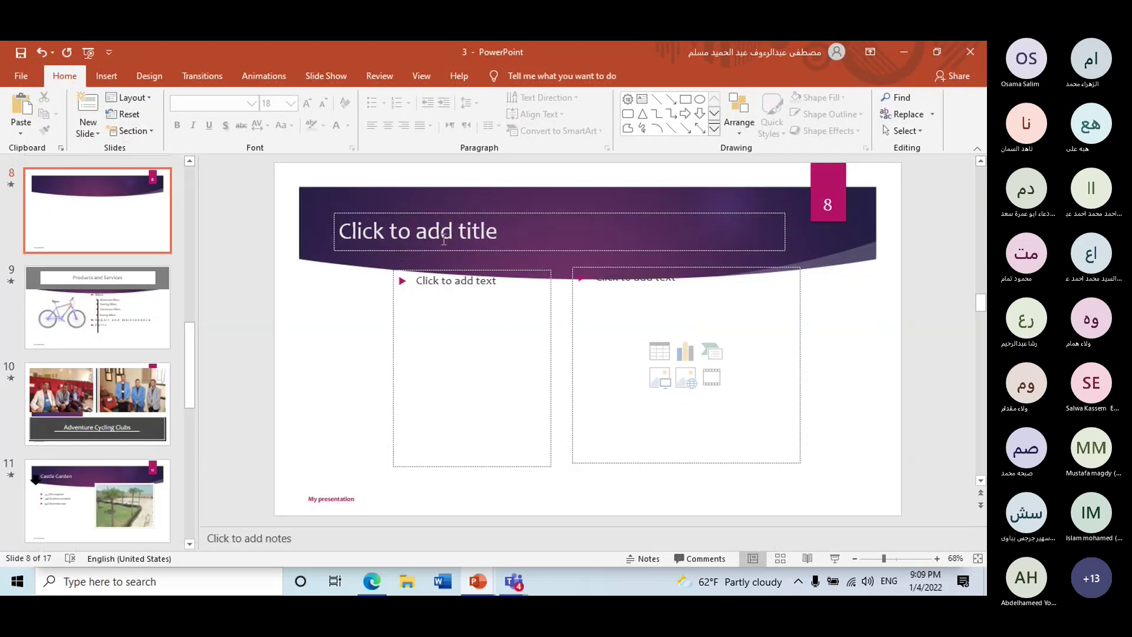
# - Save presentation 3 through Save As > Browse as 'Dar' in the Desktop folder
pyautogui.click(18, 76)
pyautogui.click(63, 268)
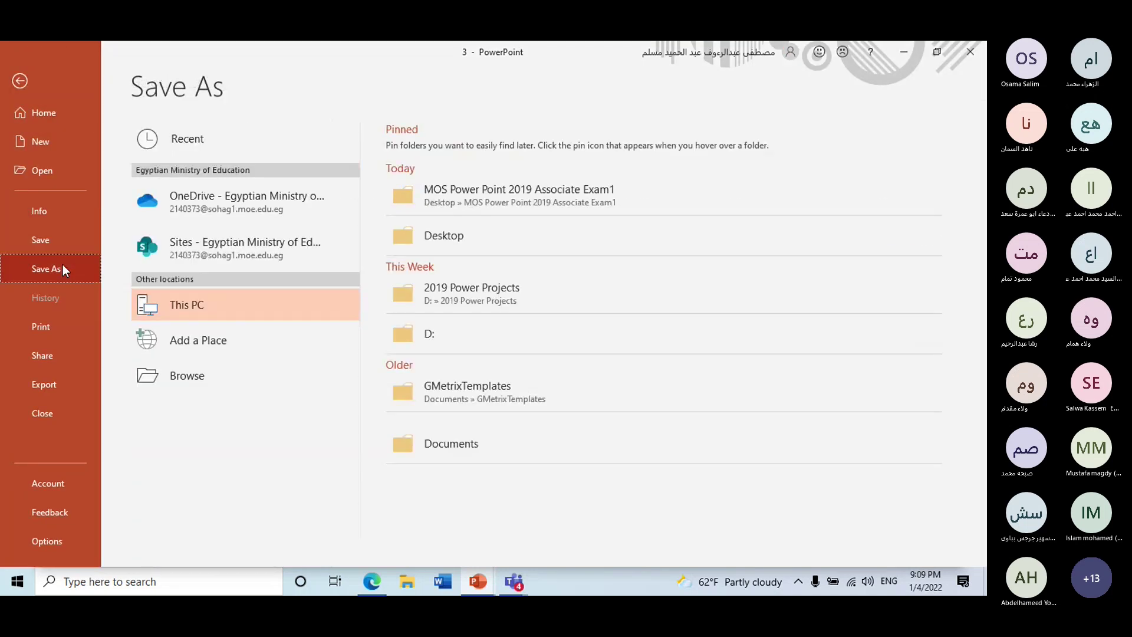
pyautogui.click(175, 376)
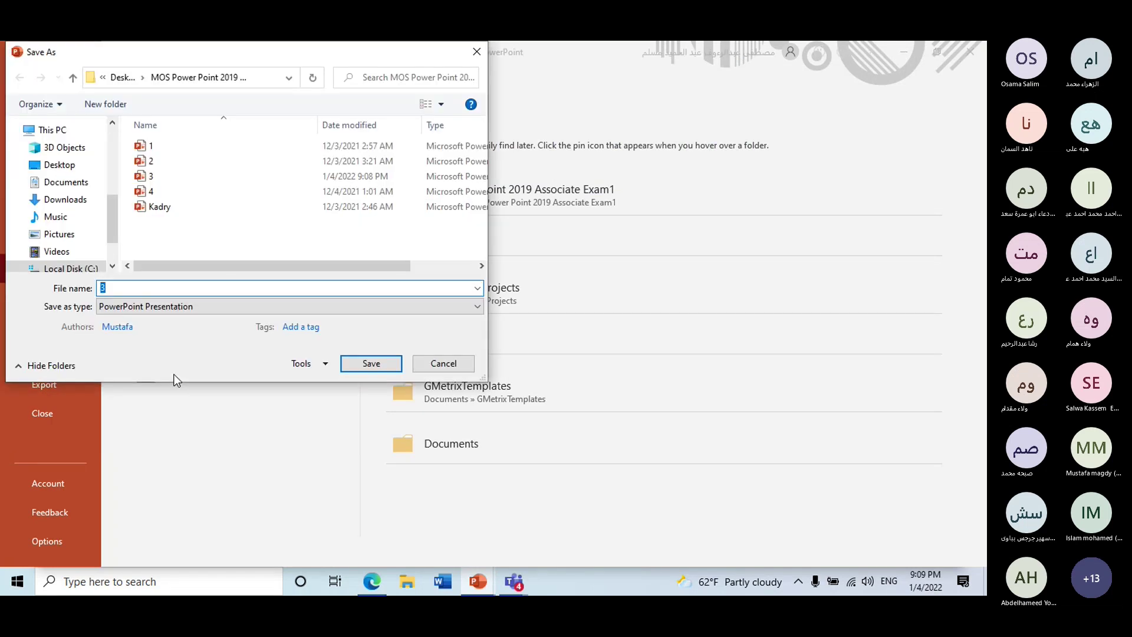
pyautogui.click(476, 52)
pyautogui.click(220, 382)
pyautogui.write('Dar')
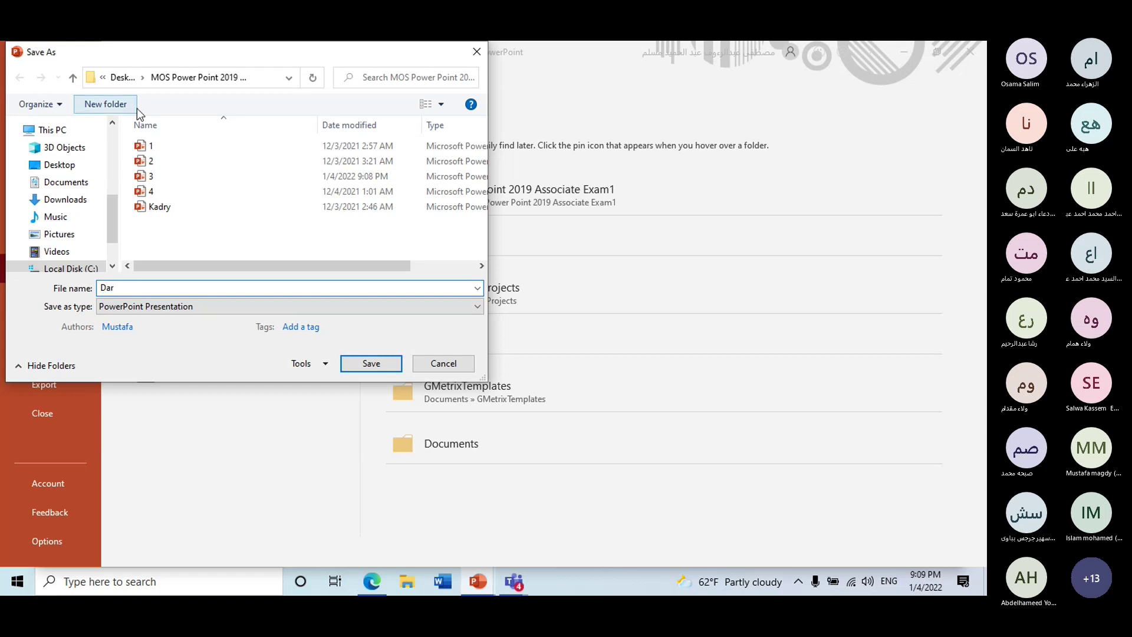
pyautogui.click(59, 165)
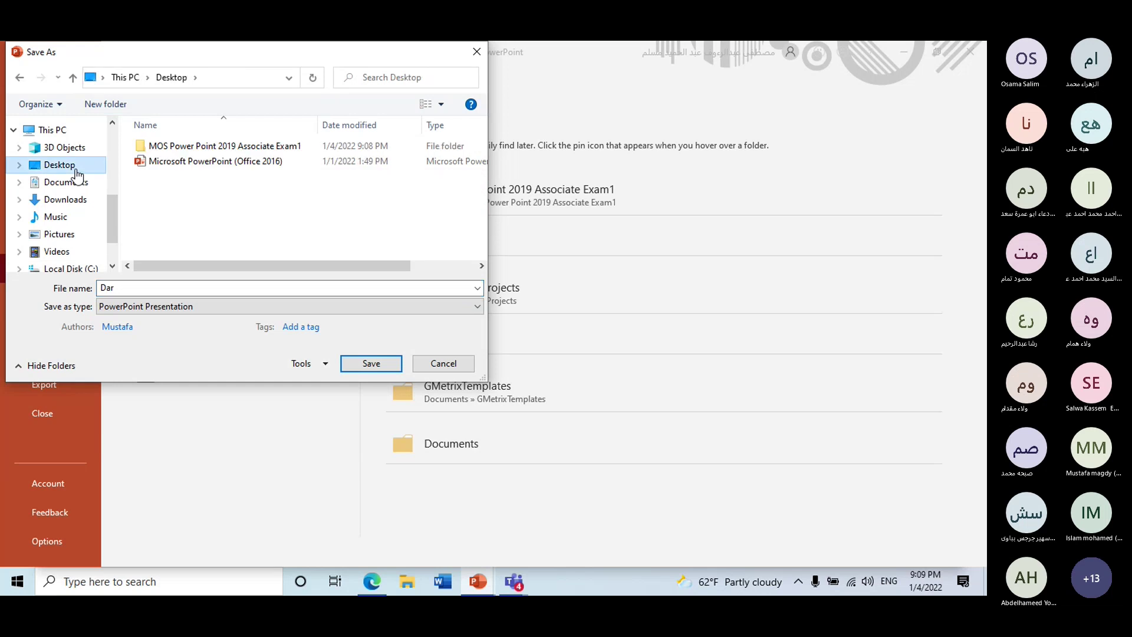
pyautogui.click(370, 363)
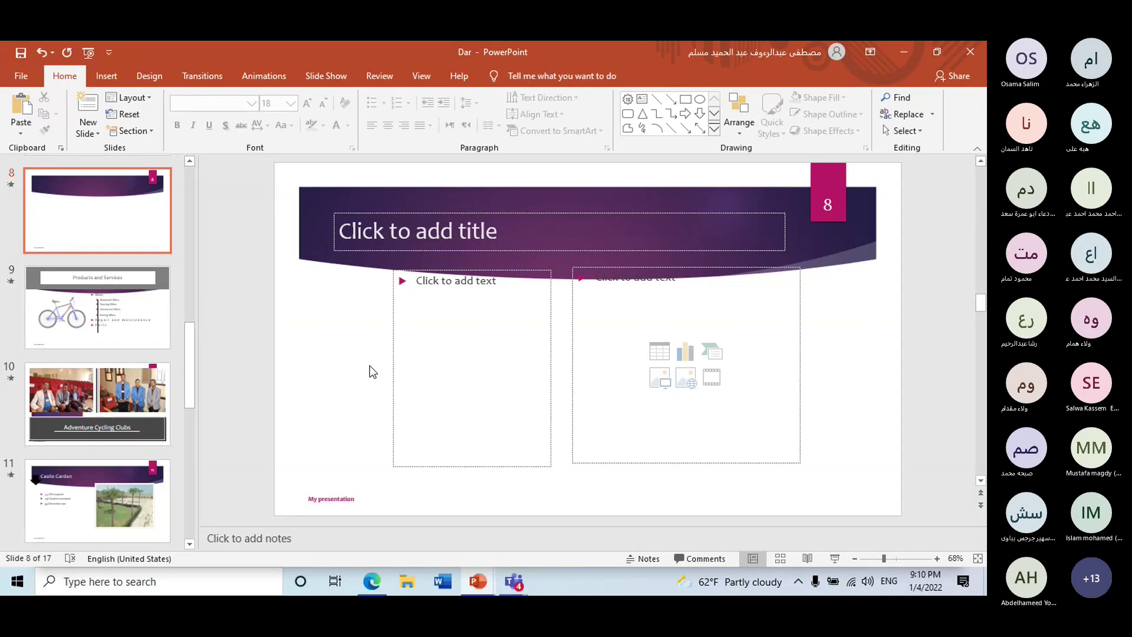
# - Reopen the Save As window showing file name Dar in the Desktop folder, PowerPoint Presentation type
pyautogui.scroll(-5, 168, 365)
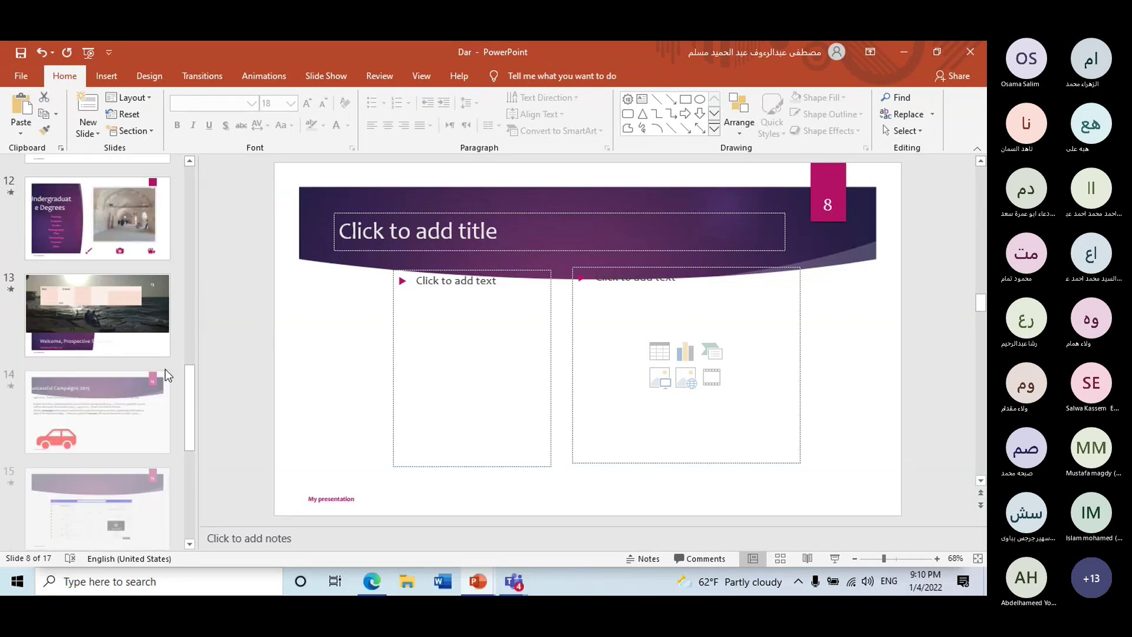
pyautogui.scroll(-5, 164, 370)
pyautogui.scroll(4, 162, 383)
pyautogui.scroll(3, 161, 383)
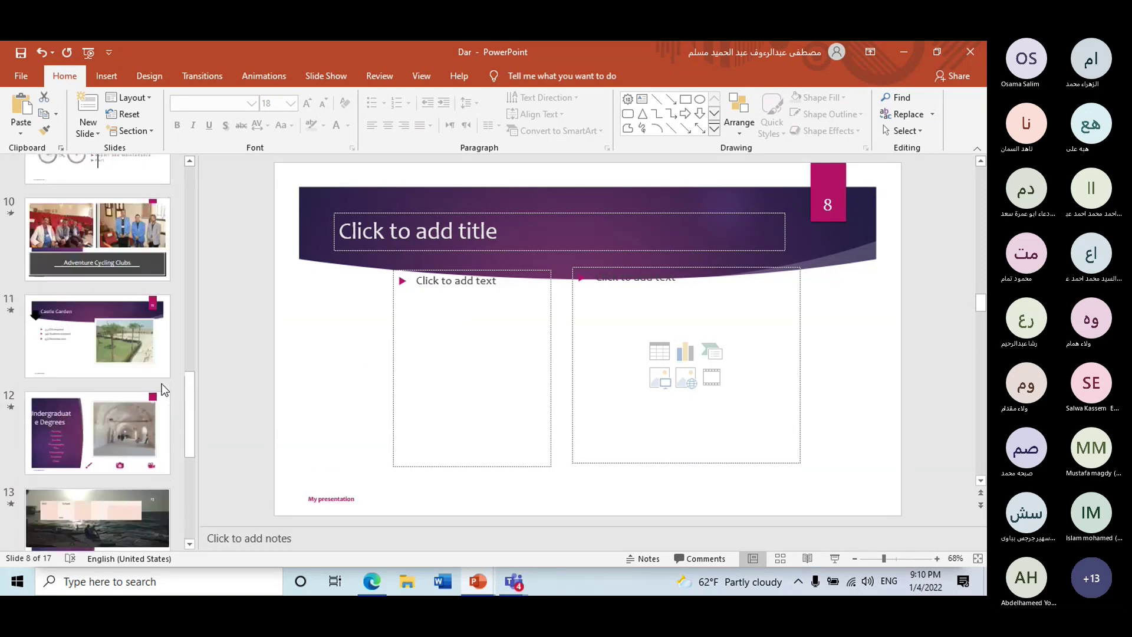
pyautogui.scroll(3, 162, 383)
pyautogui.click(25, 81)
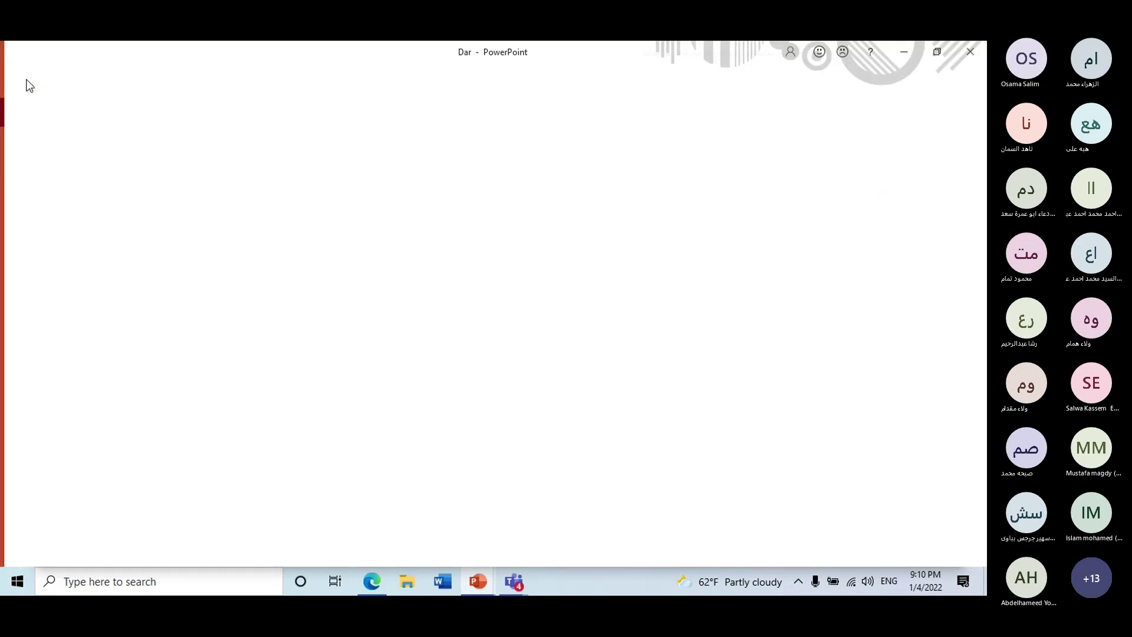
pyautogui.click(51, 265)
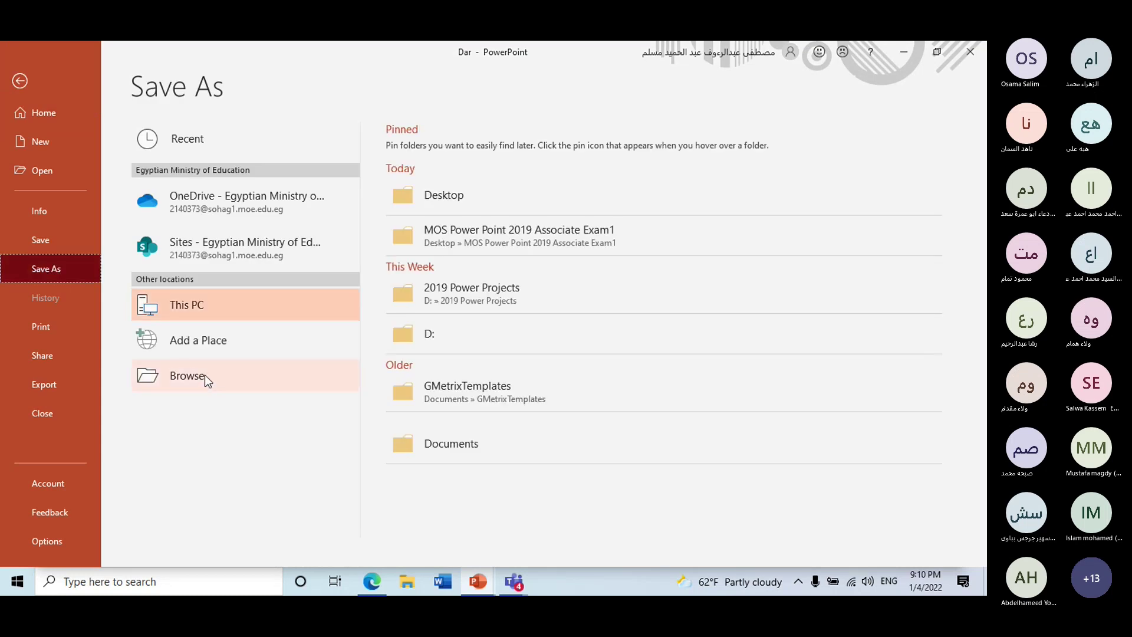
pyautogui.click(206, 373)
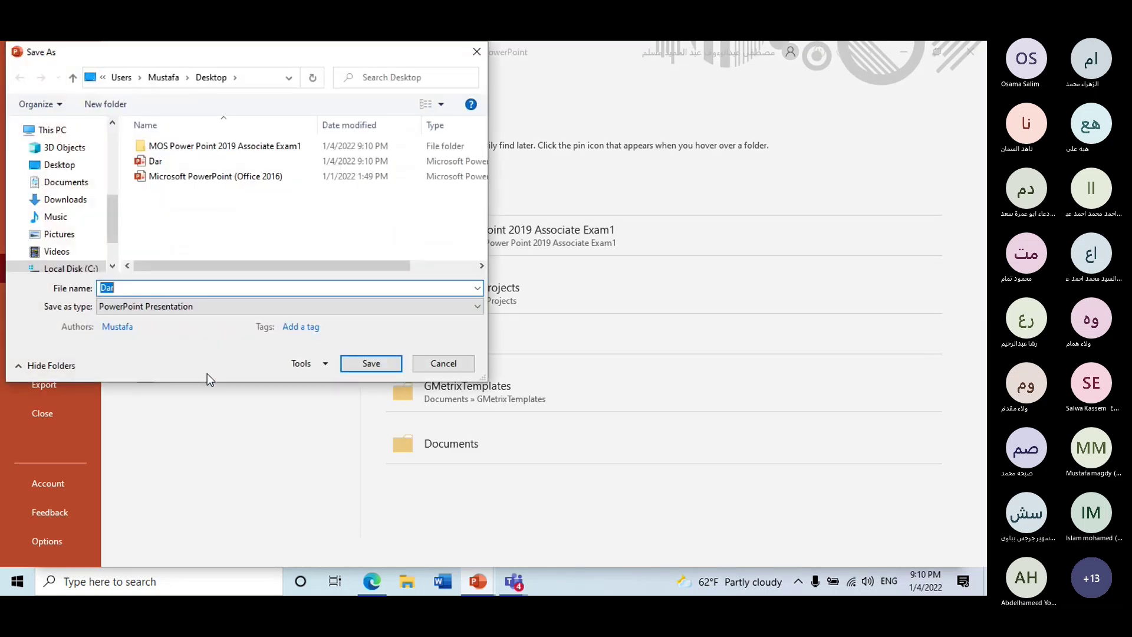
pyautogui.click(164, 290)
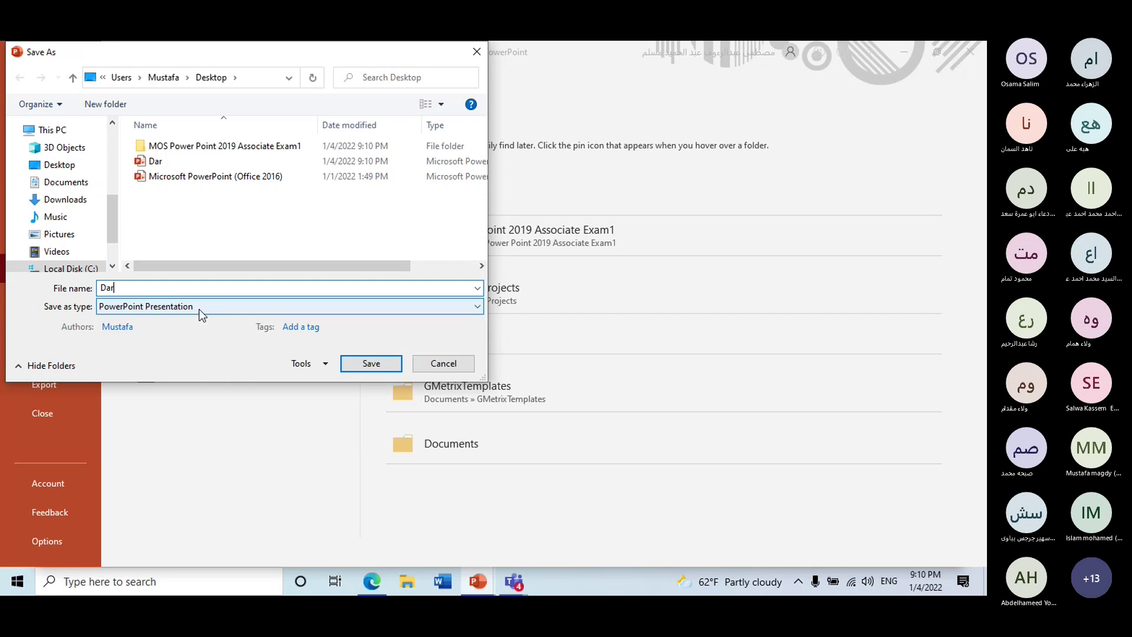
# - Change Dar's save type to PowerPoint Show and save it to the Desktop
pyautogui.click(200, 306)
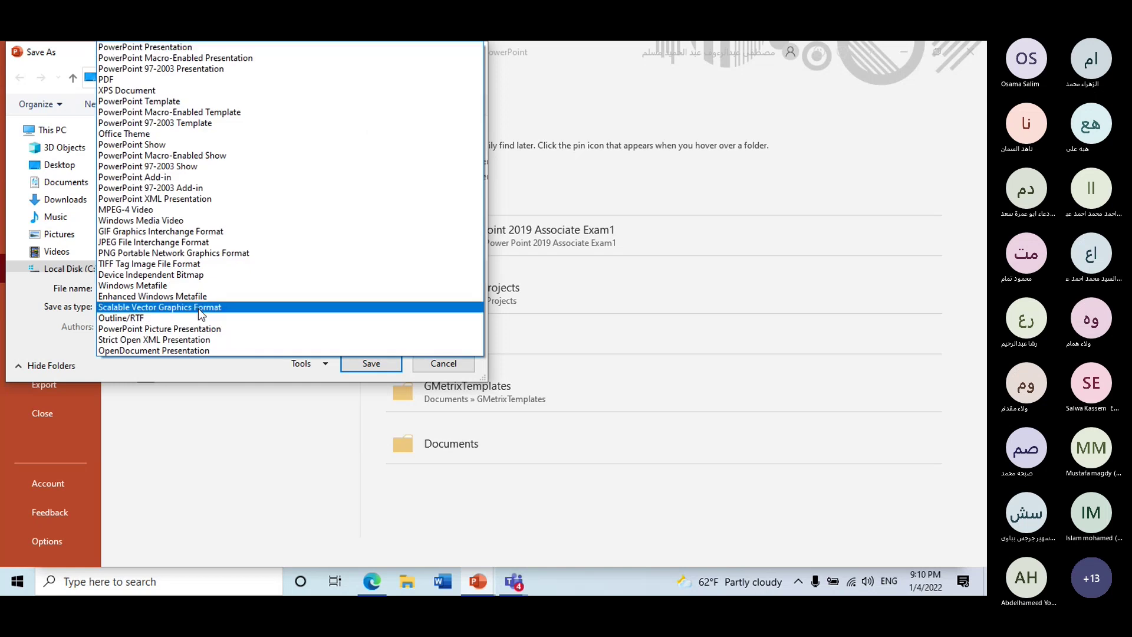
pyautogui.click(47, 351)
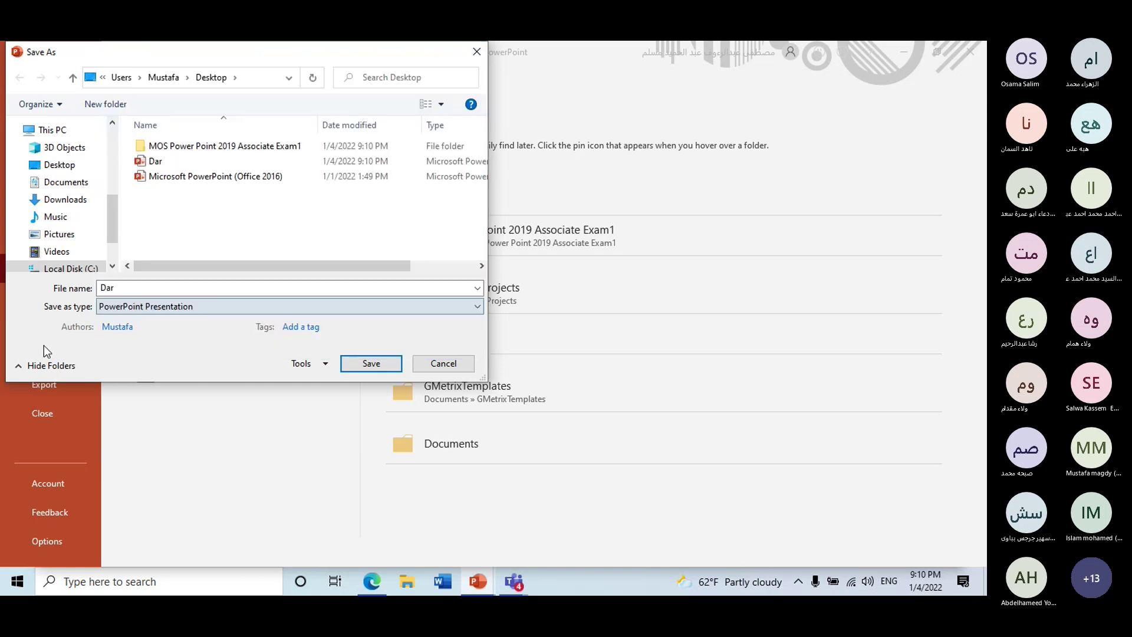
pyautogui.moveTo(336, 56); pyautogui.dragTo(468, 140)
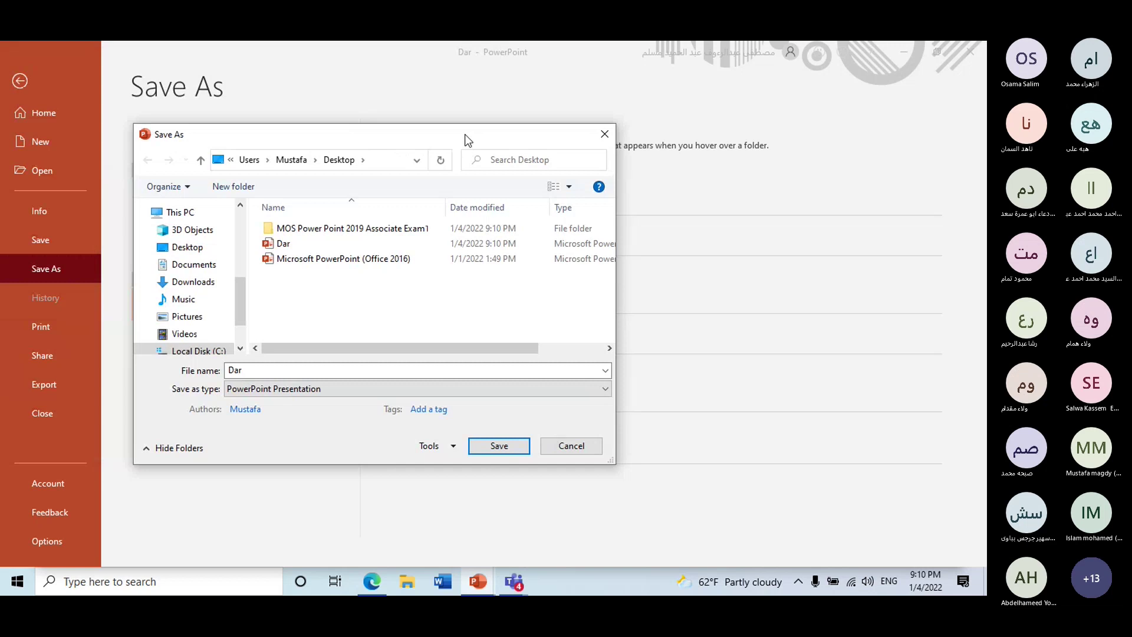
pyautogui.click(521, 394)
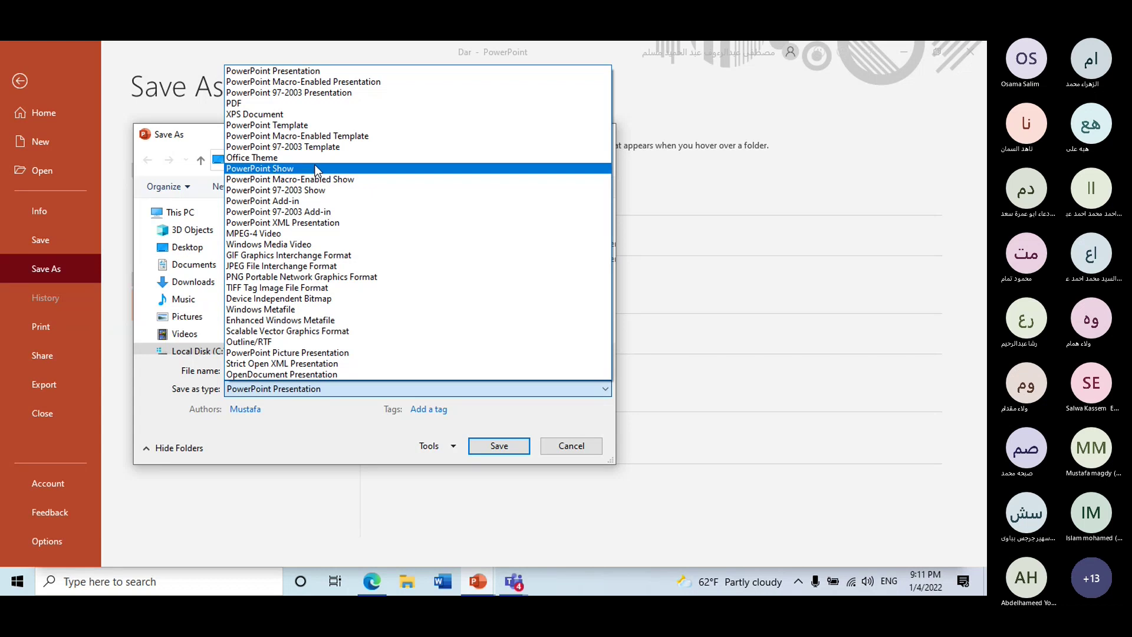
pyautogui.click(316, 169)
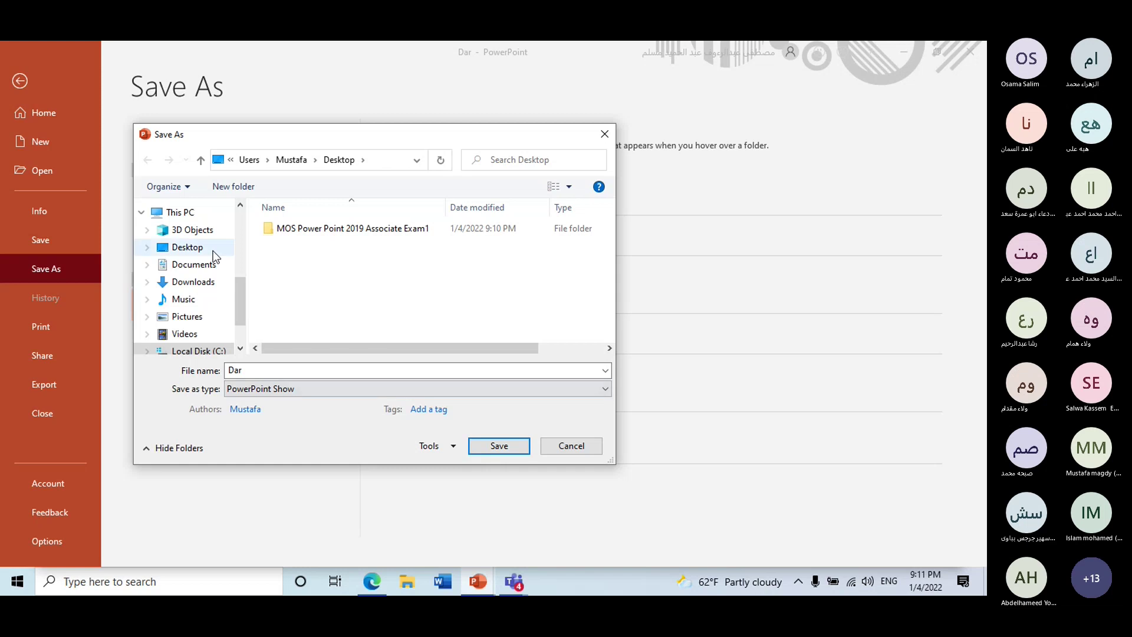
pyautogui.click(515, 447)
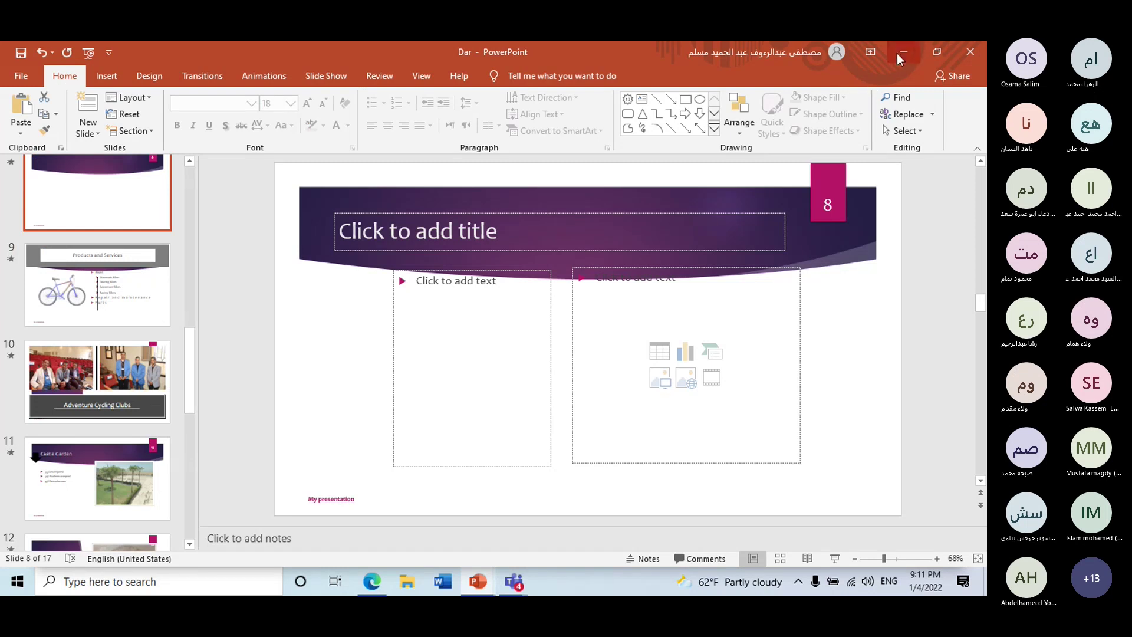
# - Minimize PowerPoint and the meeting calendar window, then refresh the desktop
pyautogui.click(899, 52)
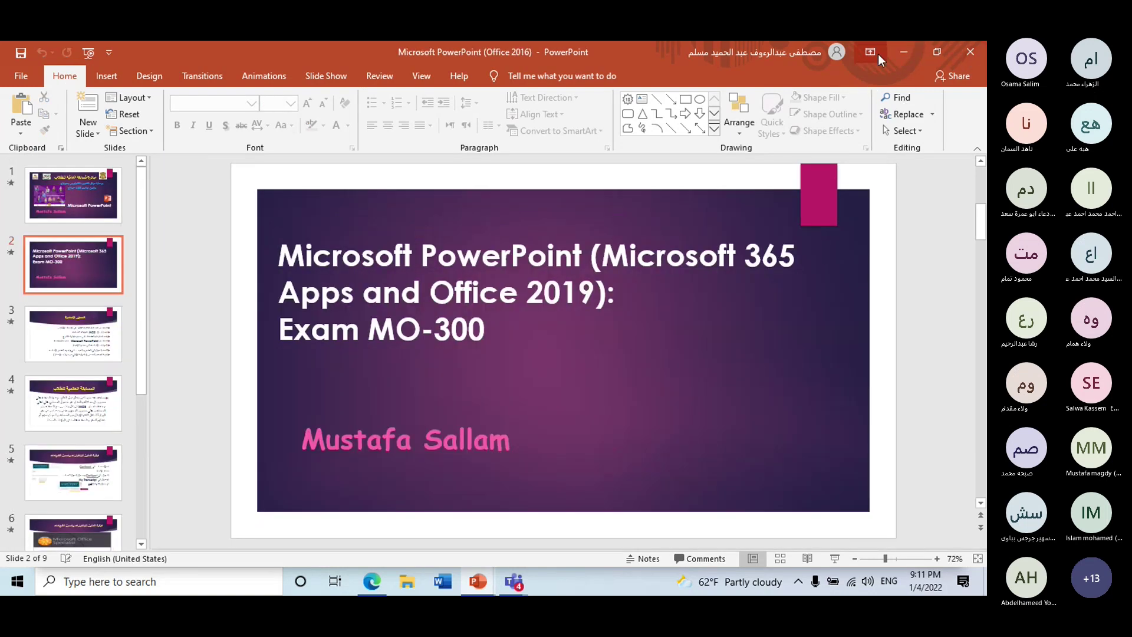
pyautogui.click(896, 55)
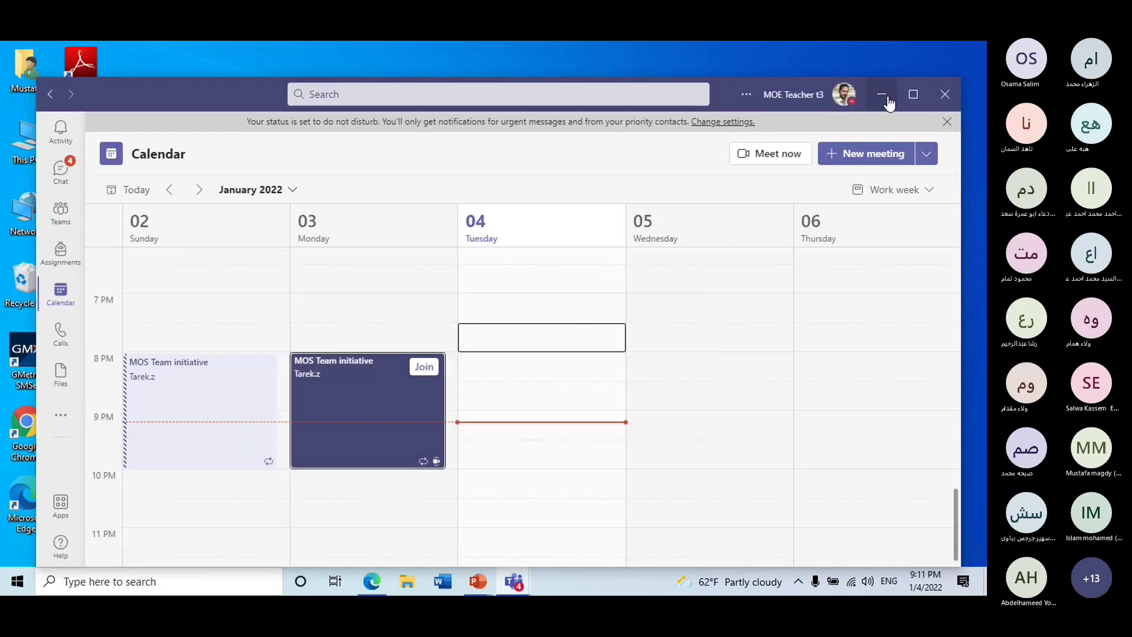
pyautogui.click(886, 97)
pyautogui.rightClick(456, 239)
pyautogui.click(475, 286)
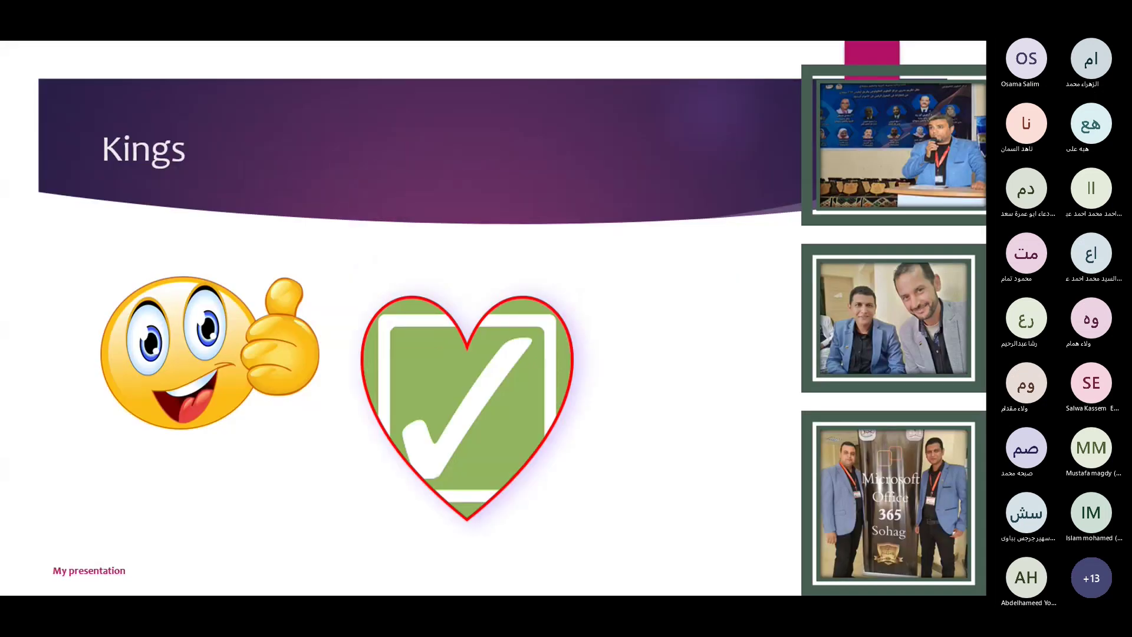
# - Exit the Dar slide show, refresh the desktop again, and restore Dar in PowerPoint
pyautogui.press('Escape')
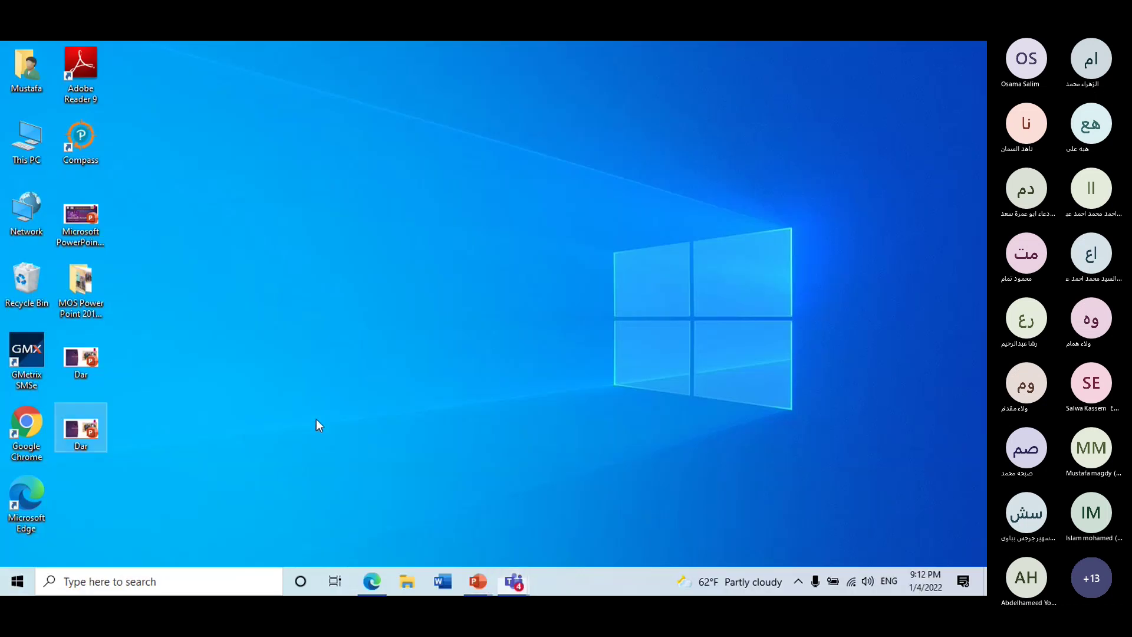
pyautogui.rightClick(316, 418)
pyautogui.click(371, 275)
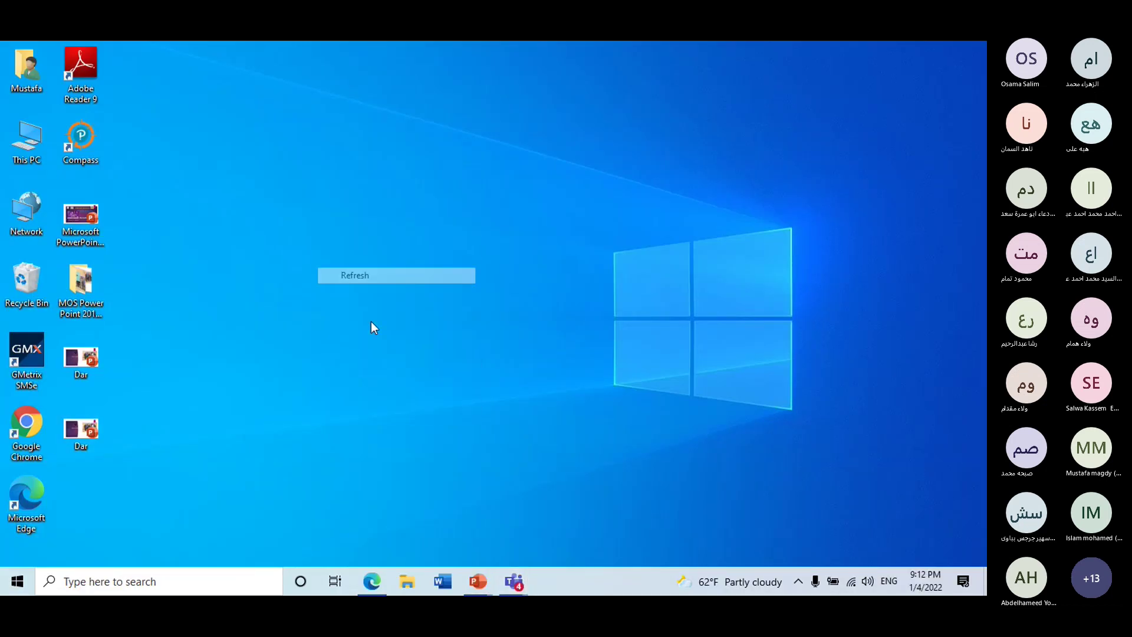
pyautogui.moveTo(476, 581)
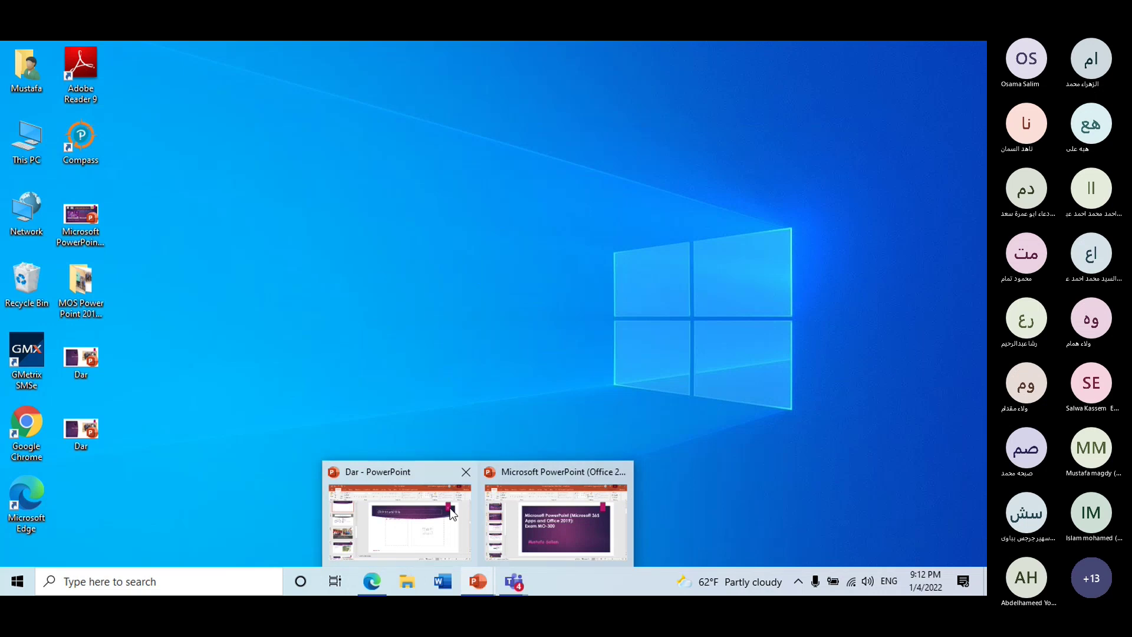
pyautogui.click(451, 512)
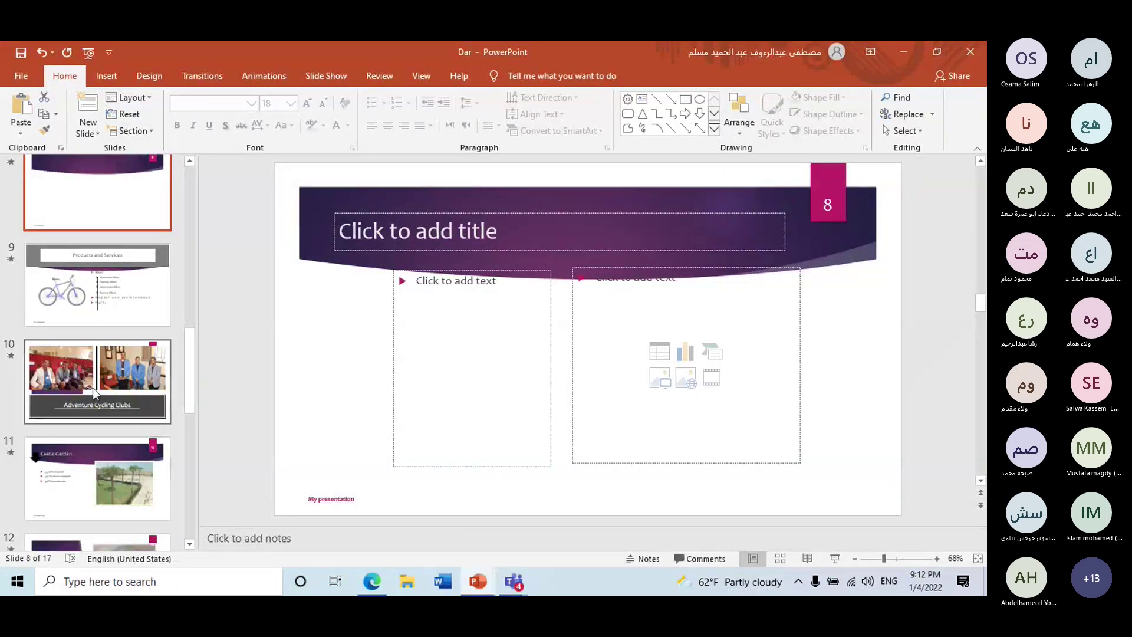
# - Select the Products and Services slide and save Dar to the Desktop as JPEG File Interchange Format images
pyautogui.click(93, 387)
pyautogui.click(65, 282)
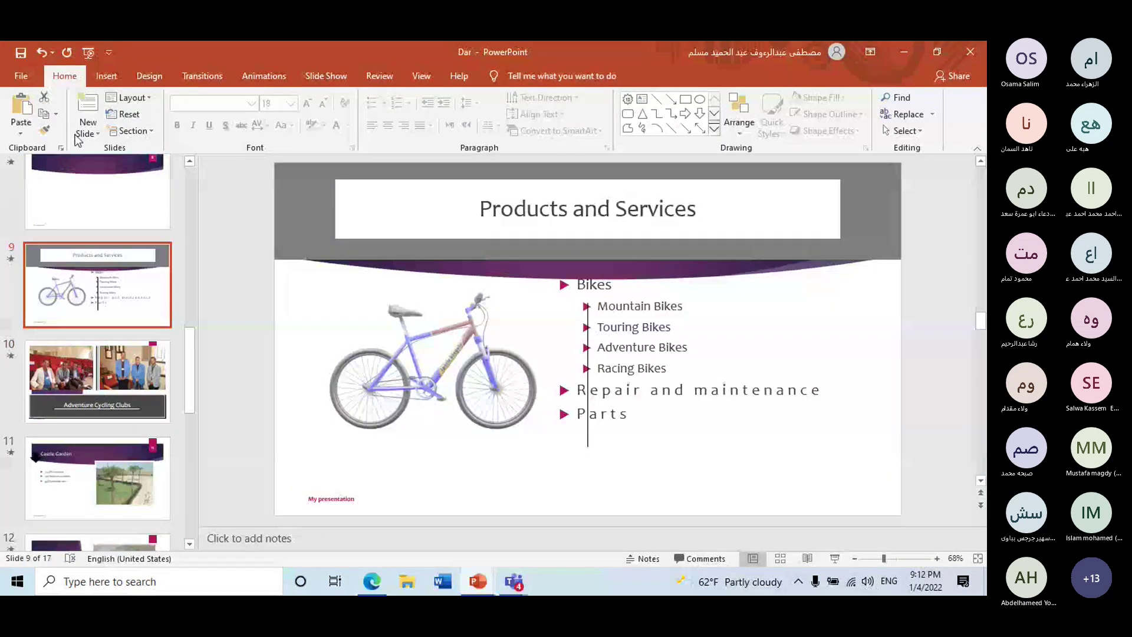
pyautogui.click(21, 76)
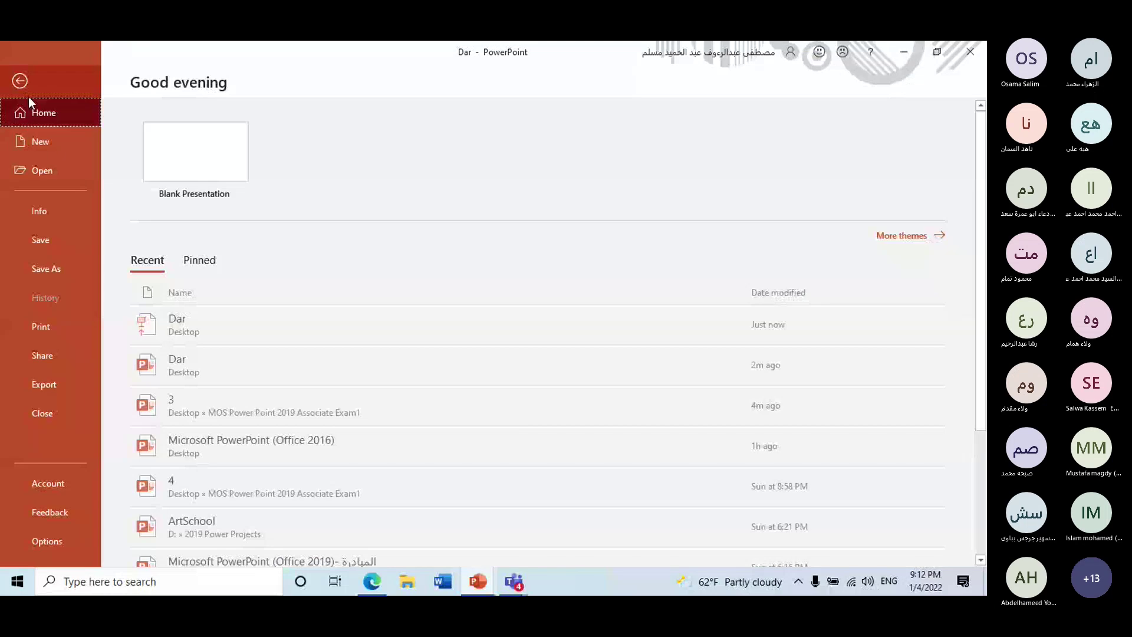
pyautogui.click(46, 268)
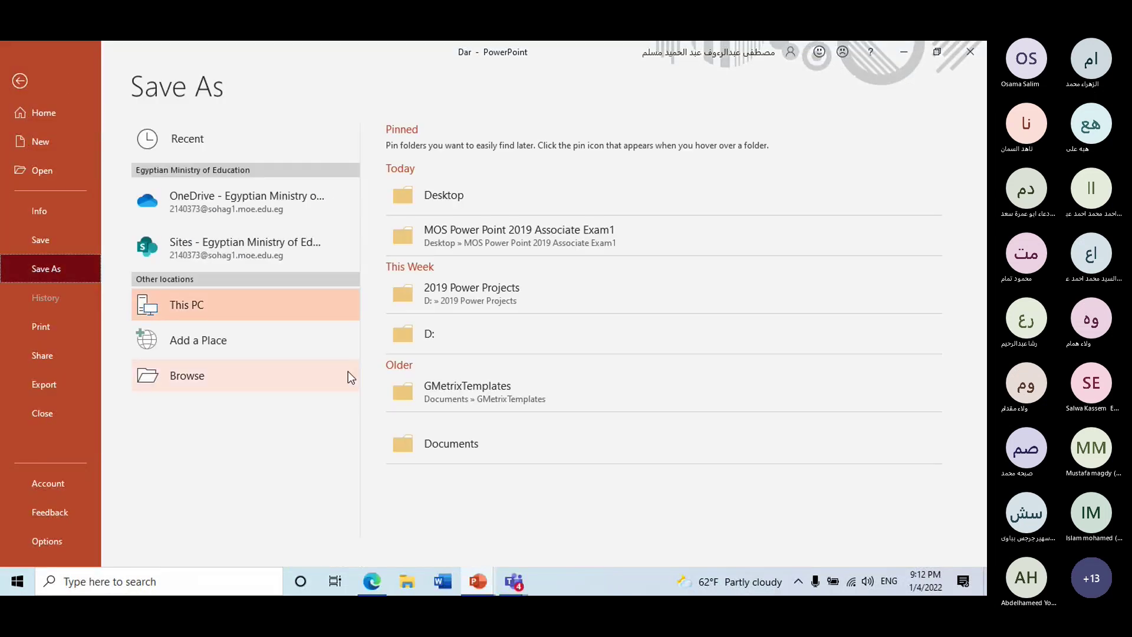
pyautogui.click(224, 381)
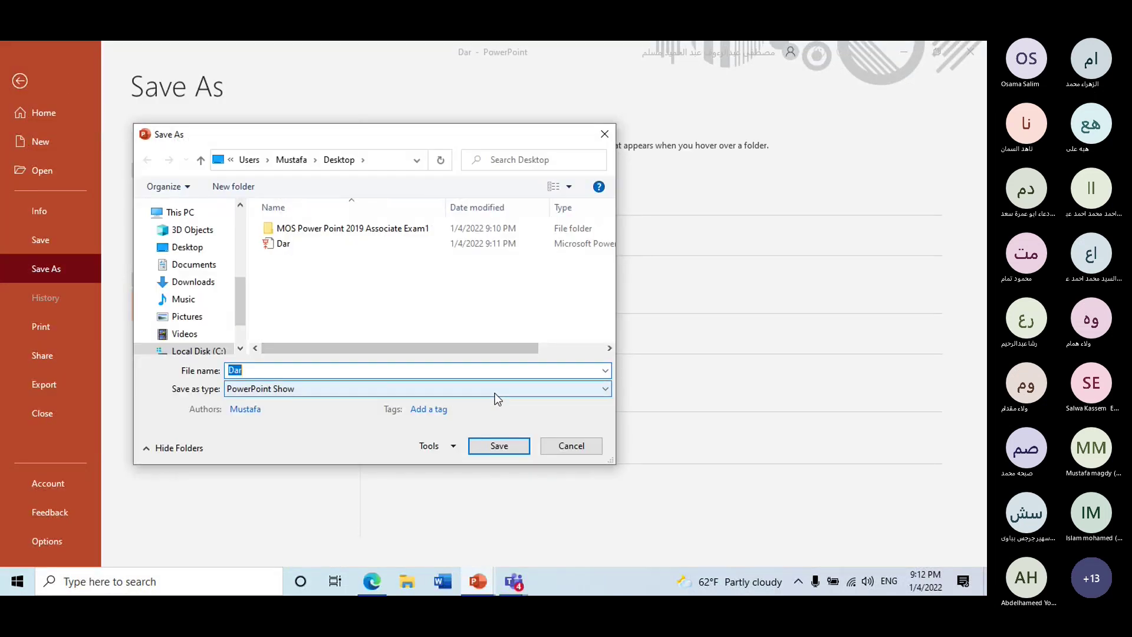
pyautogui.click(495, 394)
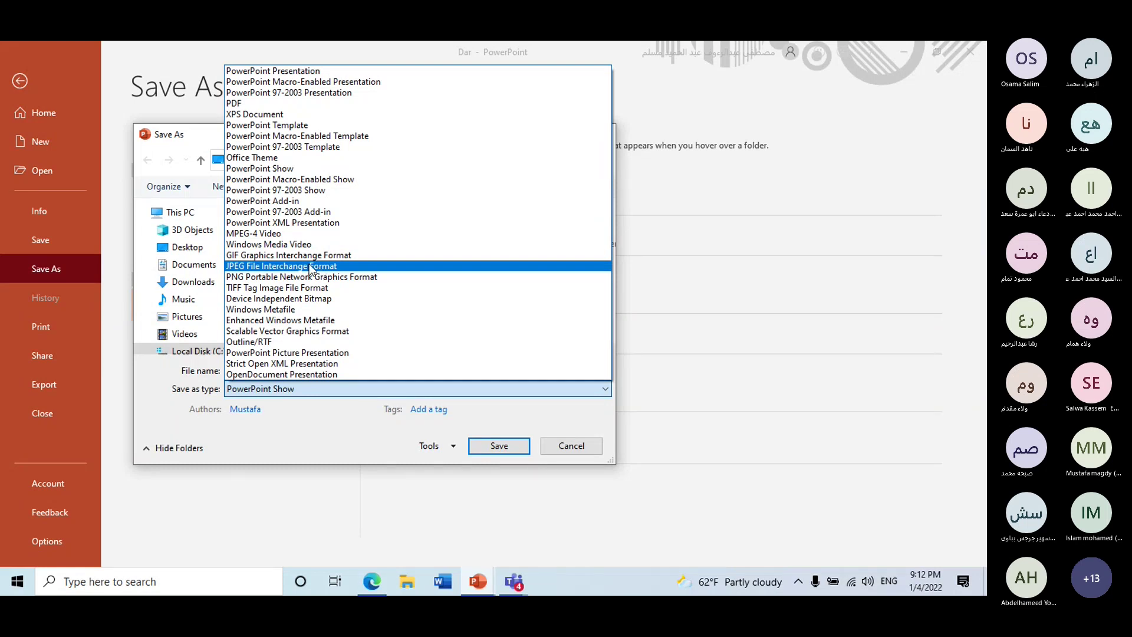
pyautogui.click(310, 268)
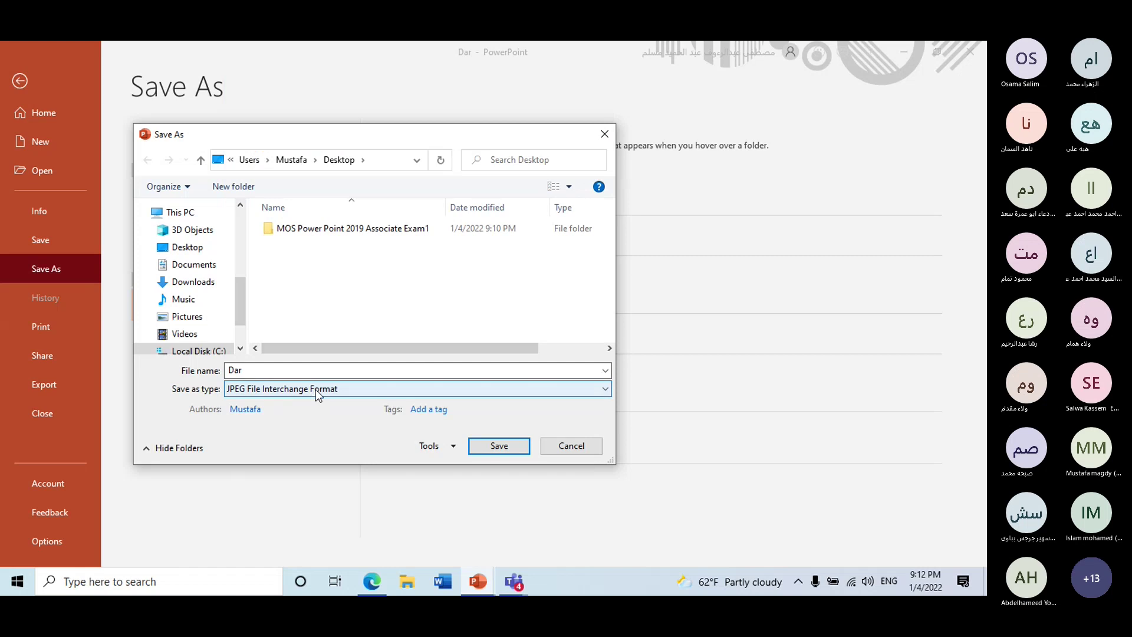
pyautogui.click(316, 389)
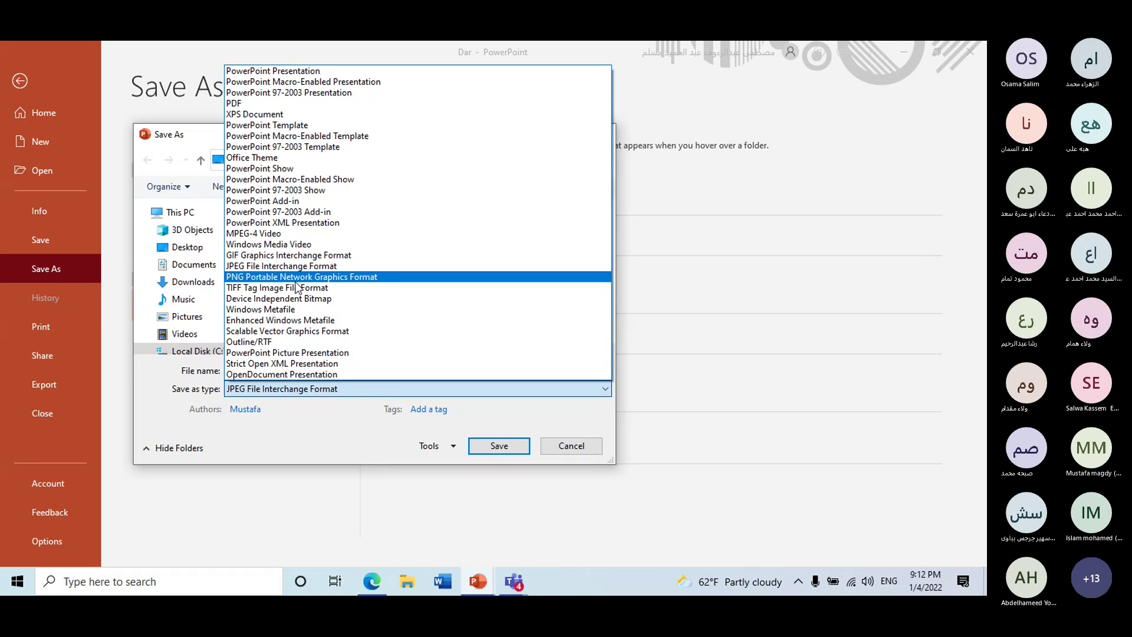
pyautogui.click(511, 448)
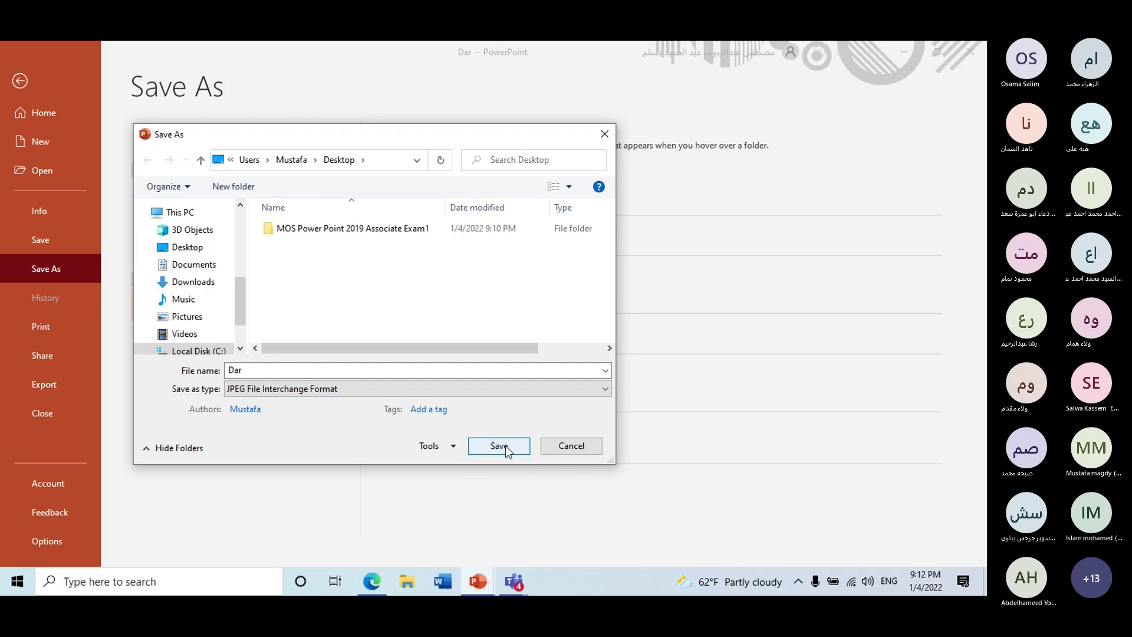
pyautogui.click(505, 445)
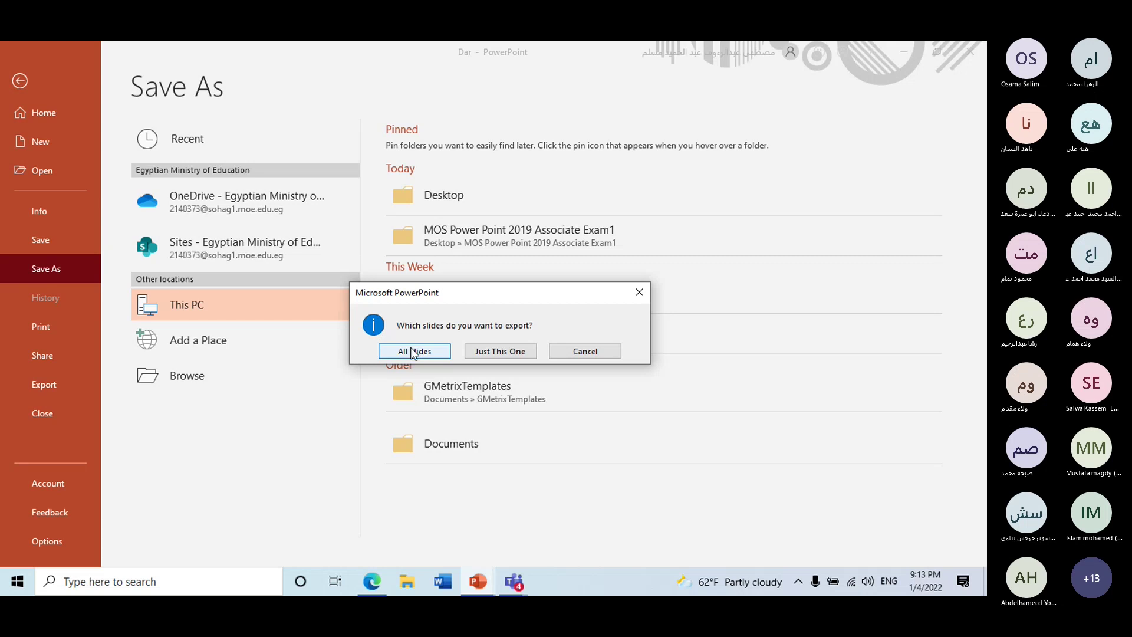
# - Cancel the JPEG export, save Dar to the Desktop as Outline/RTF, and minimize PowerPoint
pyautogui.click(604, 352)
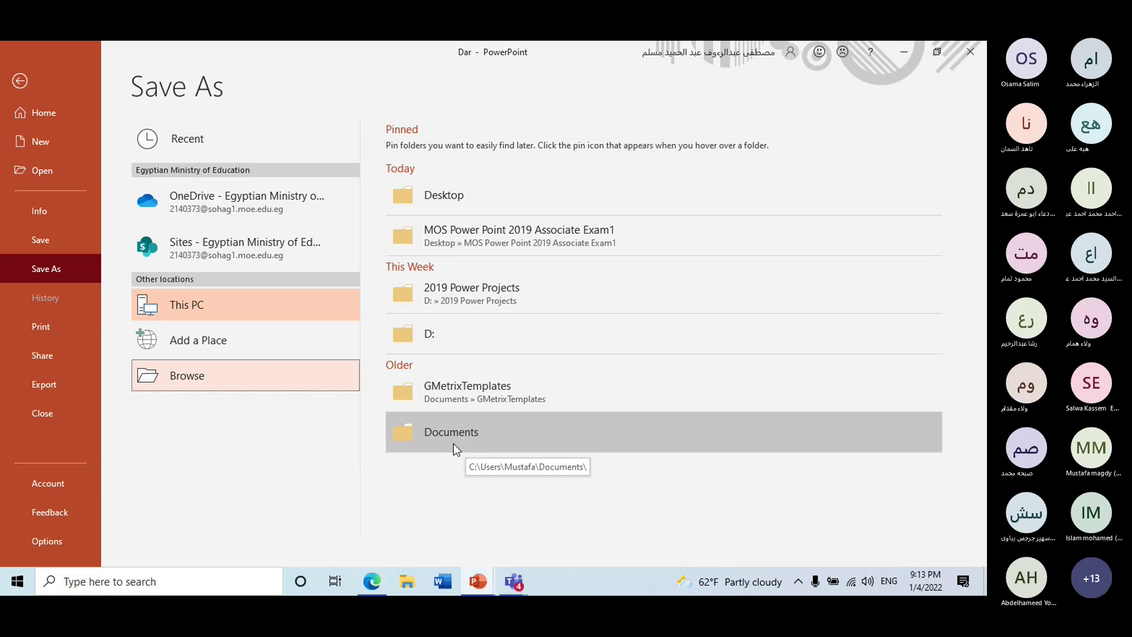
pyautogui.click(46, 274)
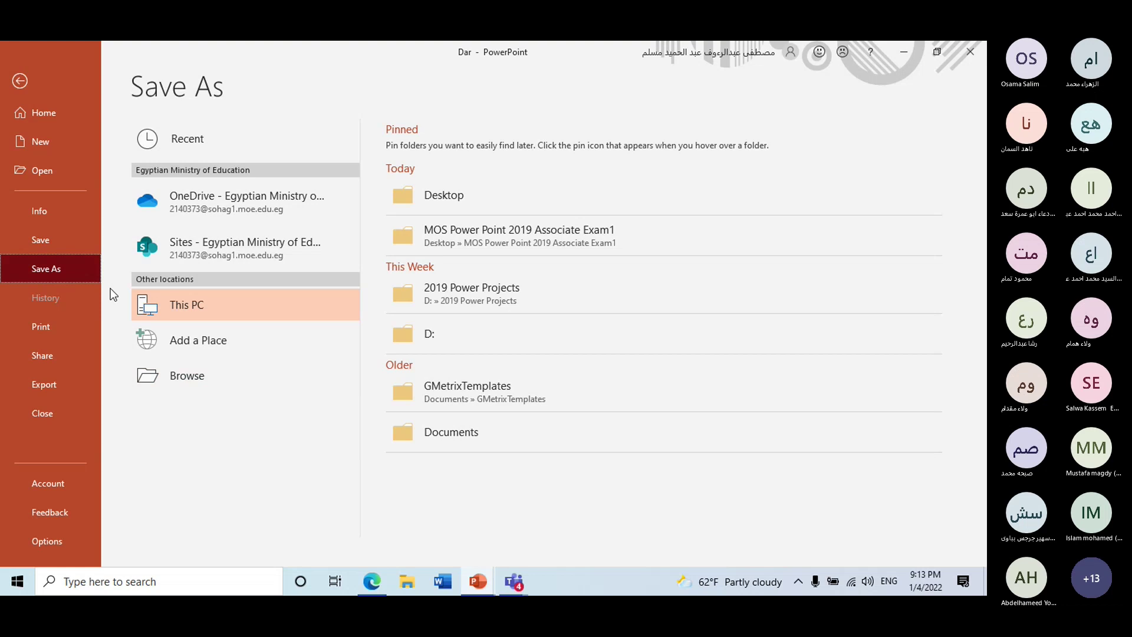
pyautogui.click(170, 378)
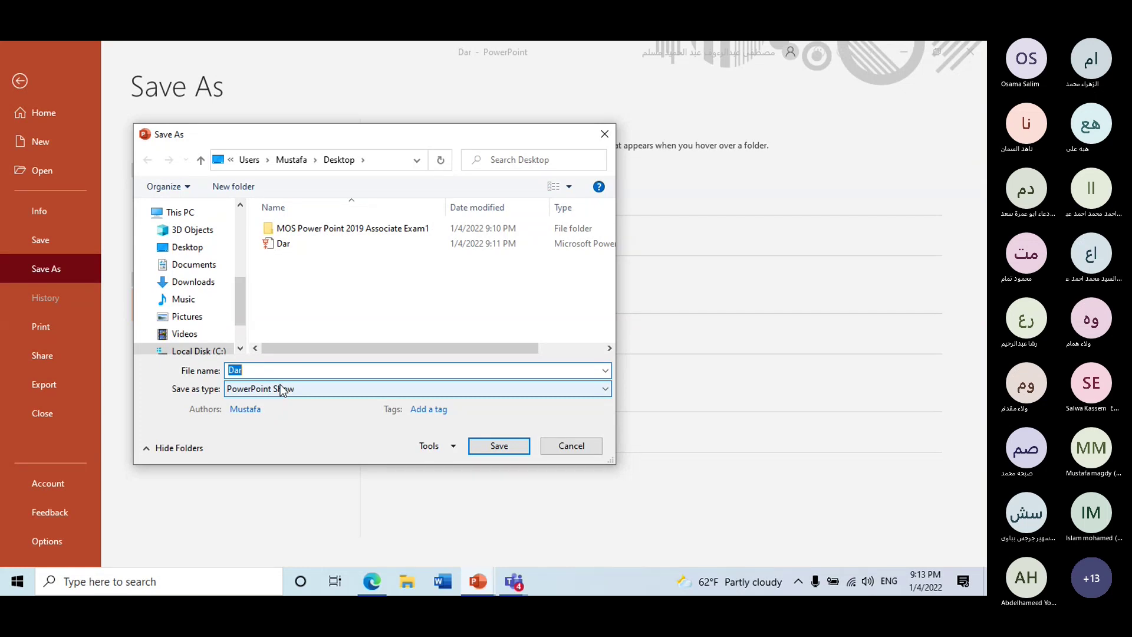
pyautogui.click(282, 390)
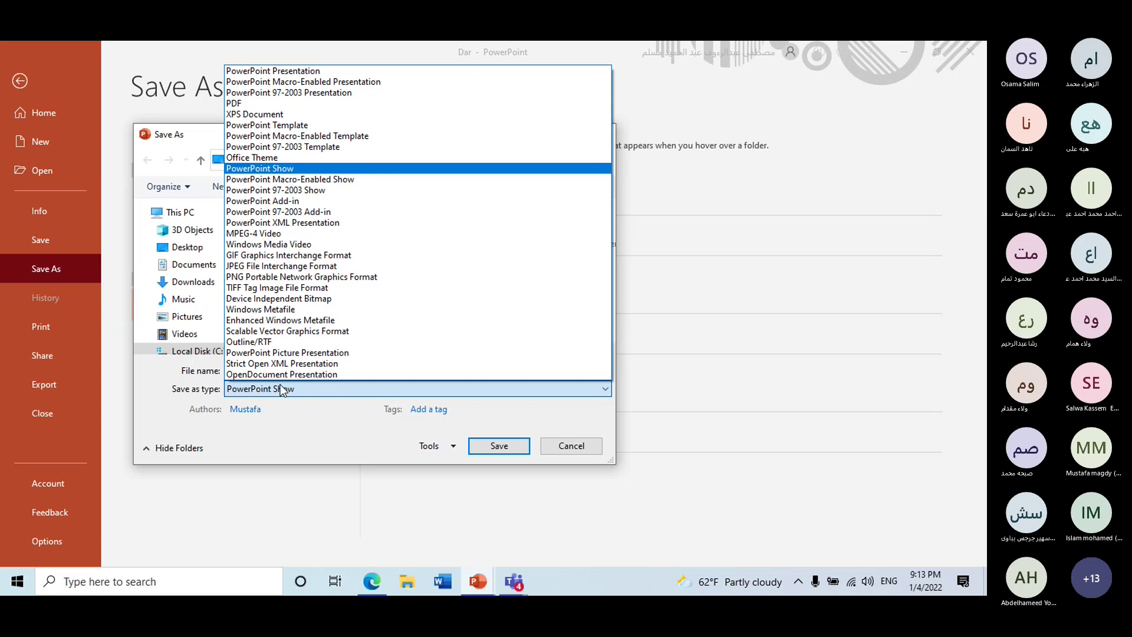
pyautogui.click(290, 343)
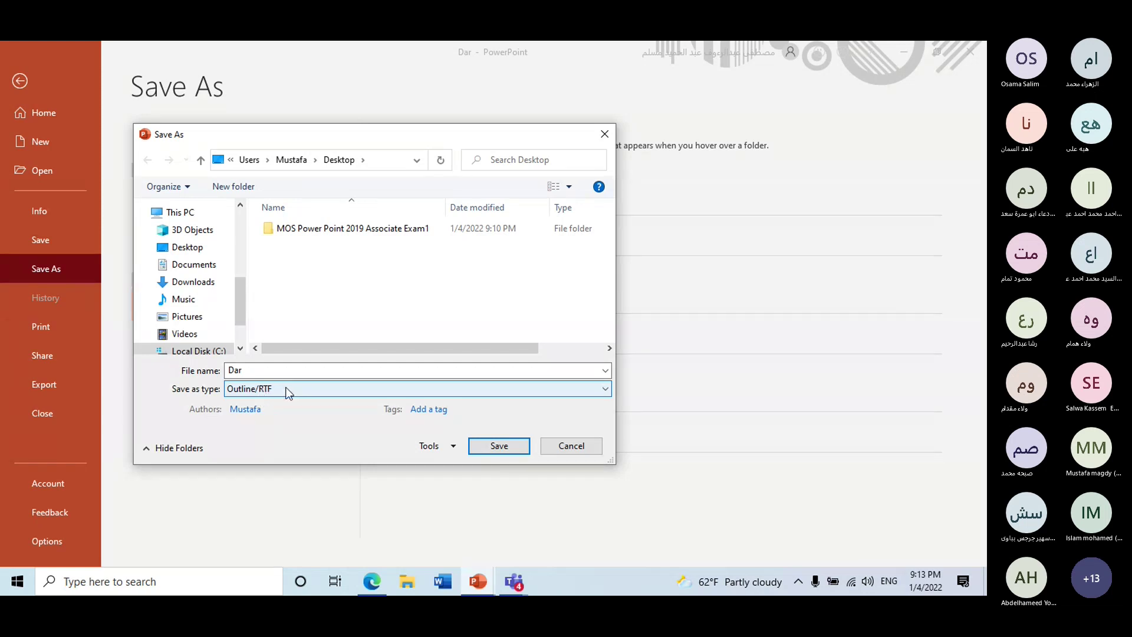
pyautogui.click(250, 370)
pyautogui.click(515, 447)
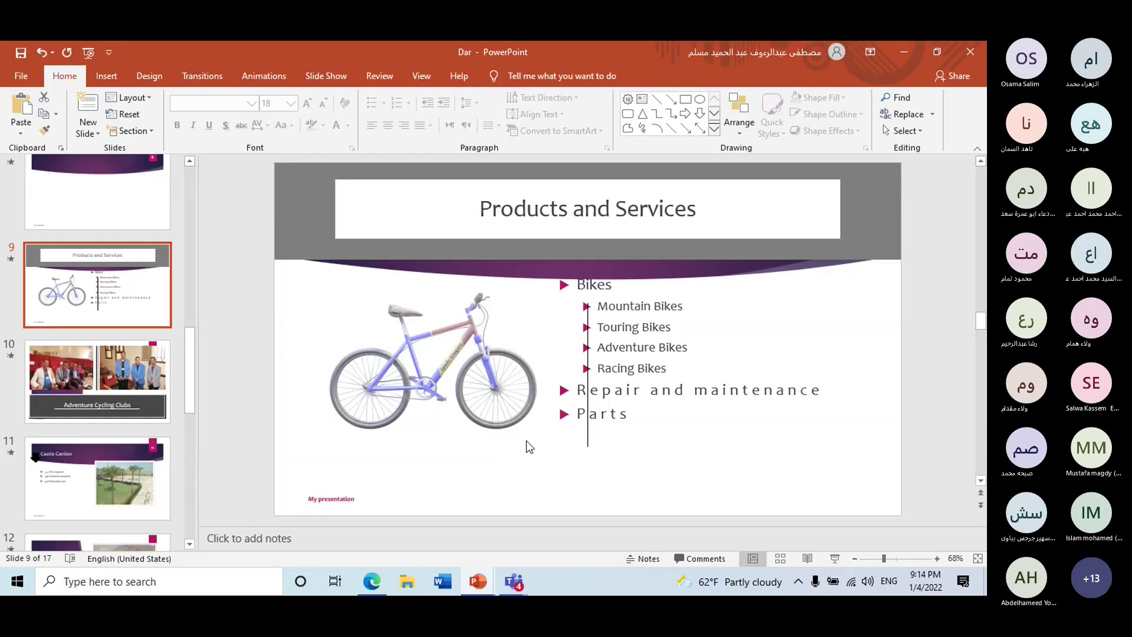
pyautogui.click(893, 57)
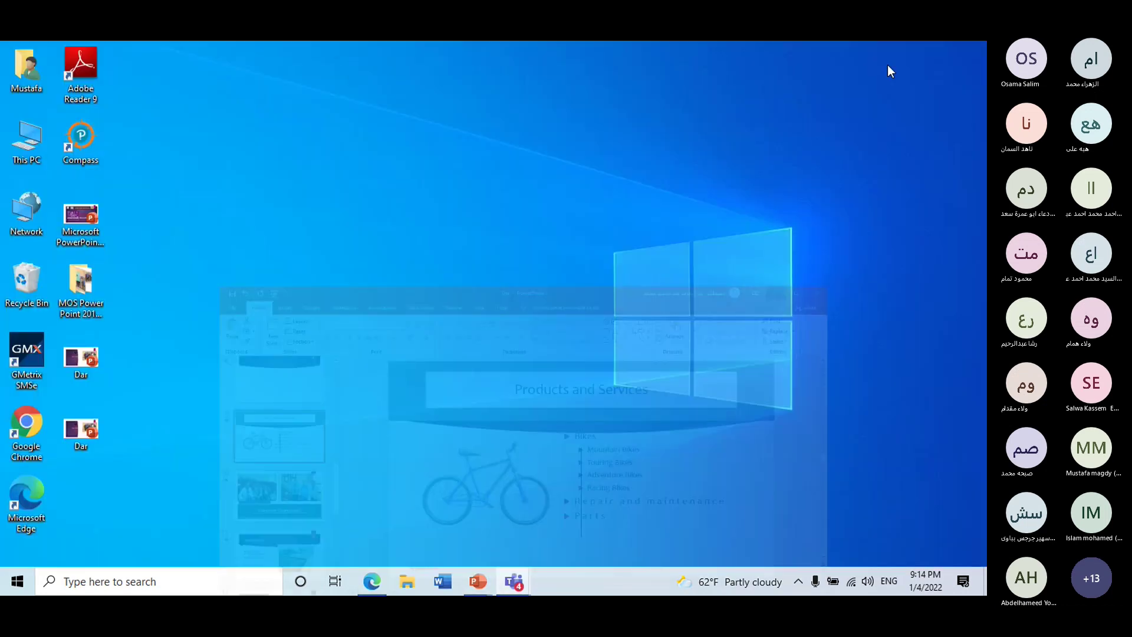
# - Drag the new Dar RTF document icon near the top of the desktop and deselect it
pyautogui.moveTo(80, 496); pyautogui.dragTo(406, 141)
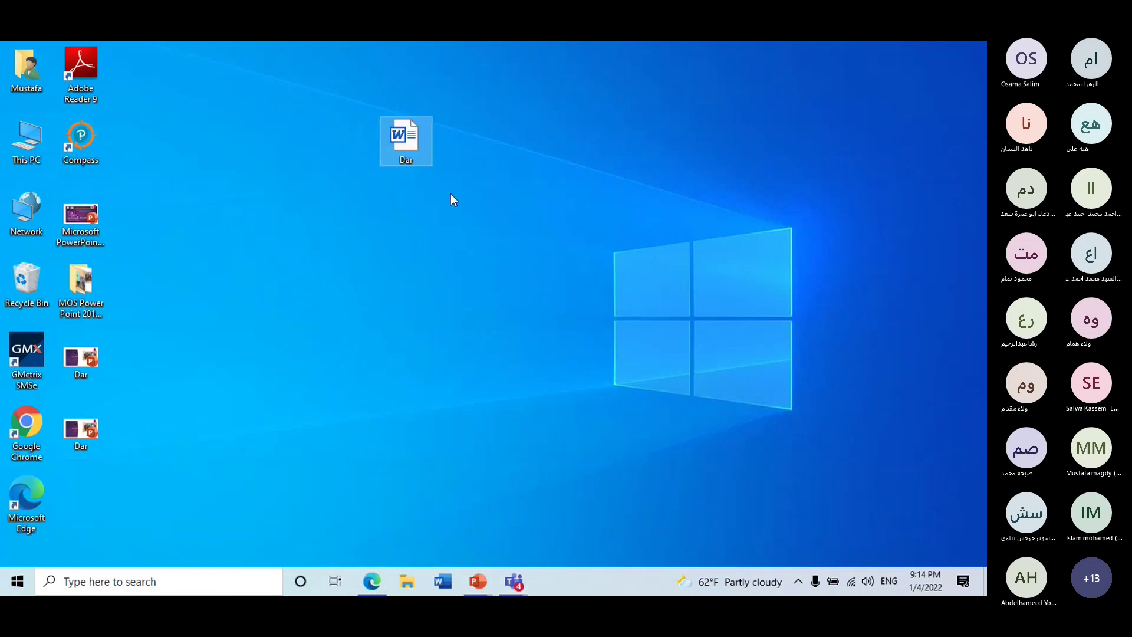
pyautogui.moveTo(476, 219)
pyautogui.mouseDown()
pyautogui.moveTo(295, 96)
pyautogui.moveTo(316, 101)
pyautogui.moveTo(291, 105)
pyautogui.mouseUp()
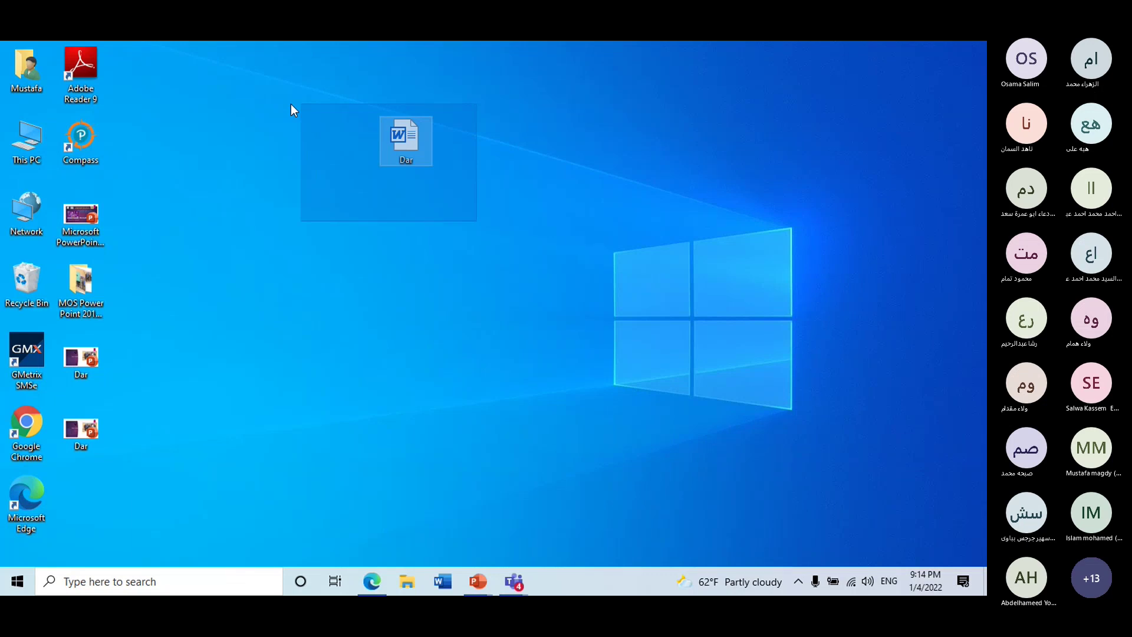
pyautogui.moveTo(292, 104); pyautogui.dragTo(291, 104)
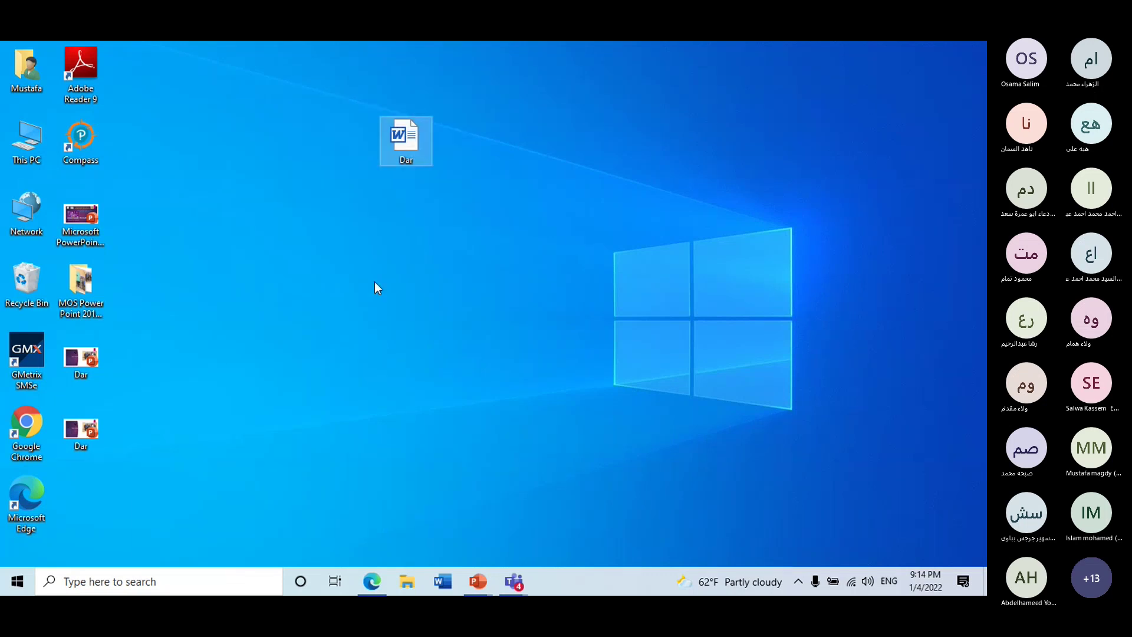
pyautogui.click(344, 319)
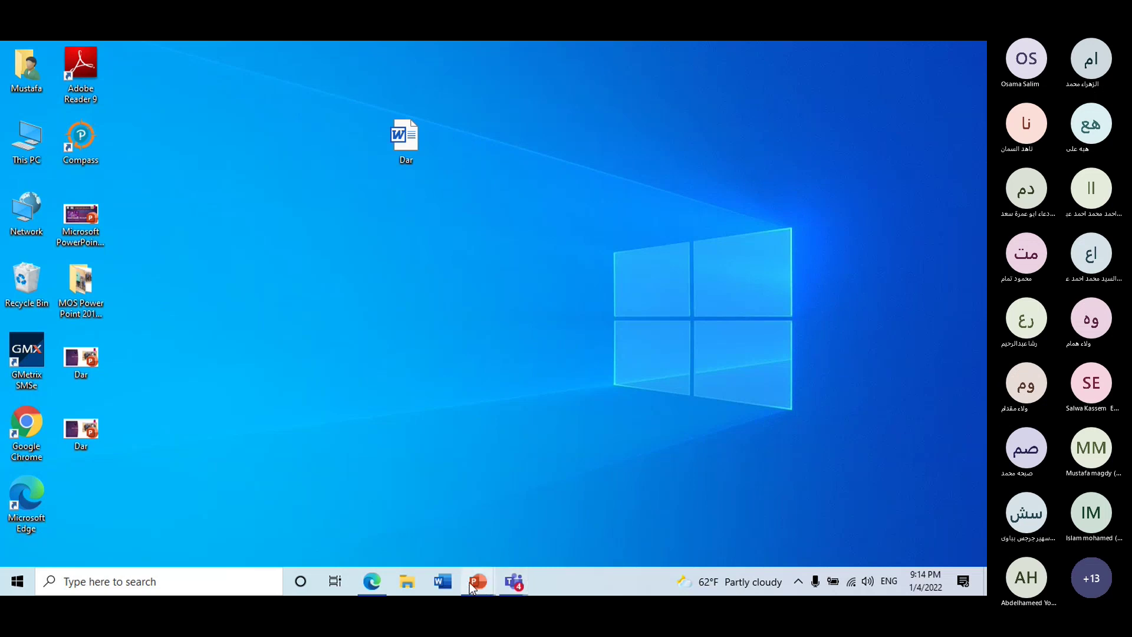
# - Restore the Dar presentation from the taskbar and open its Print settings and preview
pyautogui.moveTo(476, 581)
pyautogui.click(435, 547)
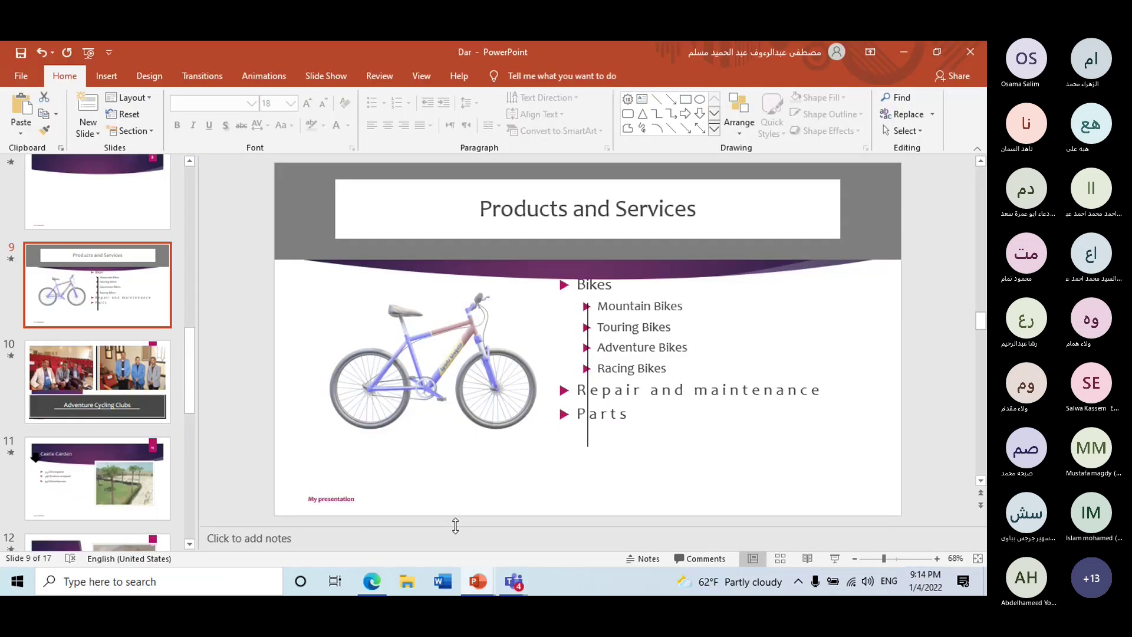
pyautogui.click(28, 82)
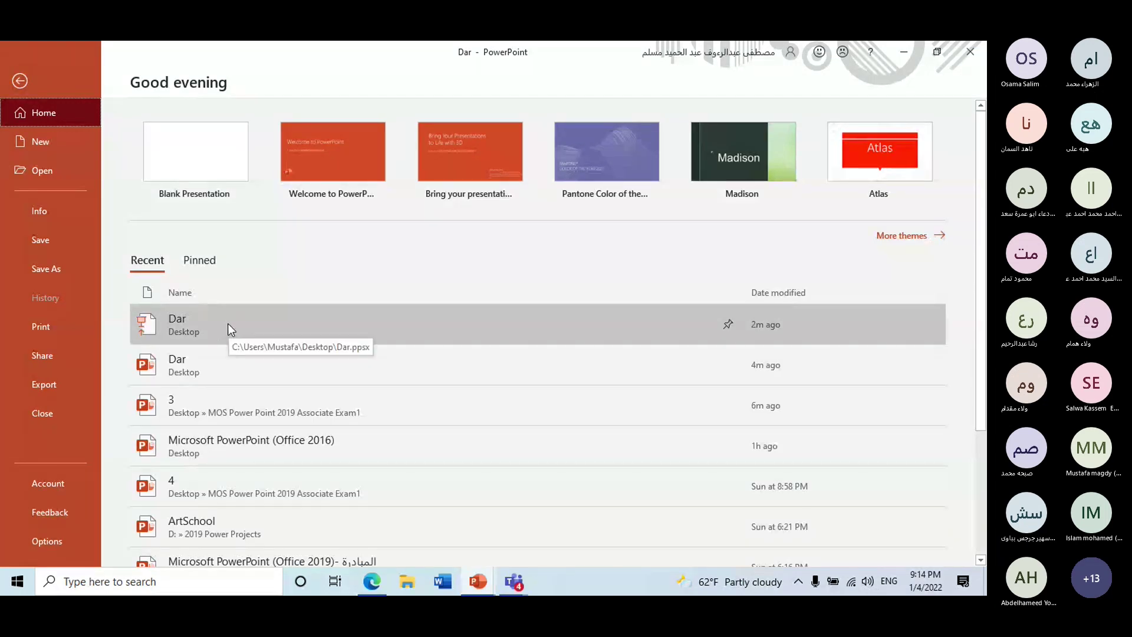
pyautogui.click(78, 333)
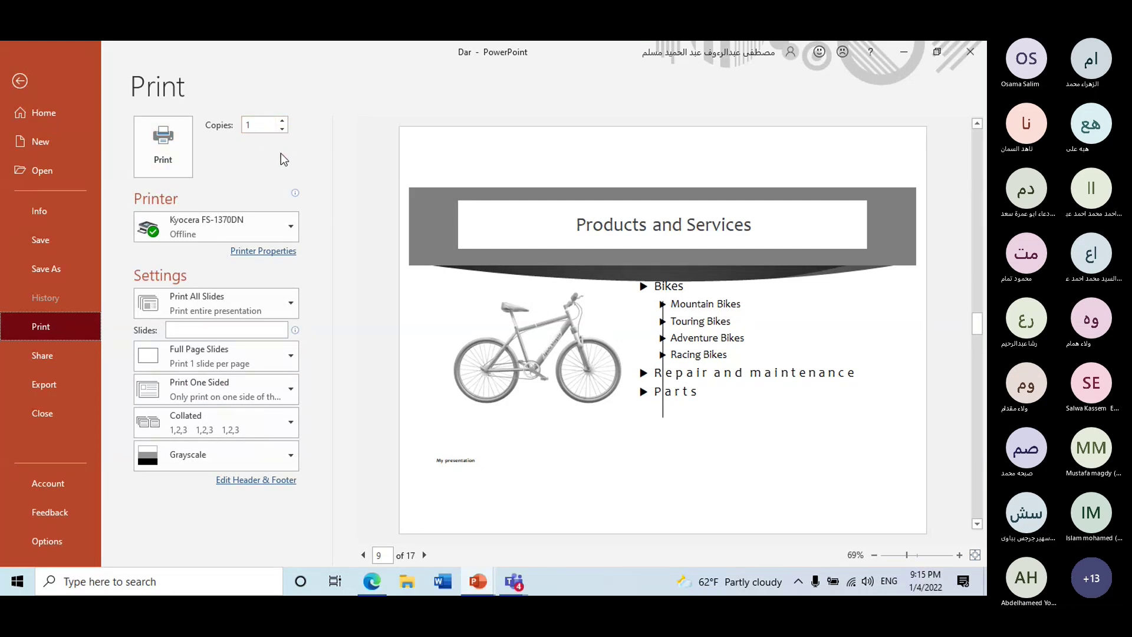
# - Set the number of print copies to 3
pyautogui.click(282, 121)
pyautogui.click(282, 121)
pyautogui.click(282, 121)
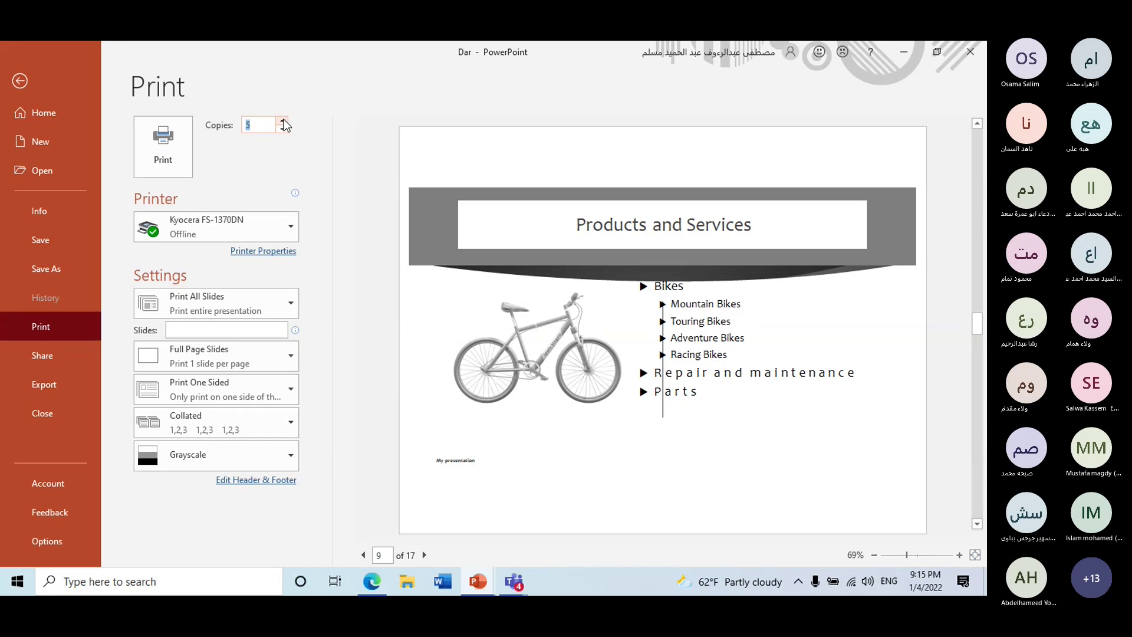
pyautogui.click(282, 129)
pyautogui.hotkey('shift', 'Tab')
pyautogui.click(282, 130)
pyautogui.click(282, 129)
pyautogui.hotkey('shift', 'Tab')
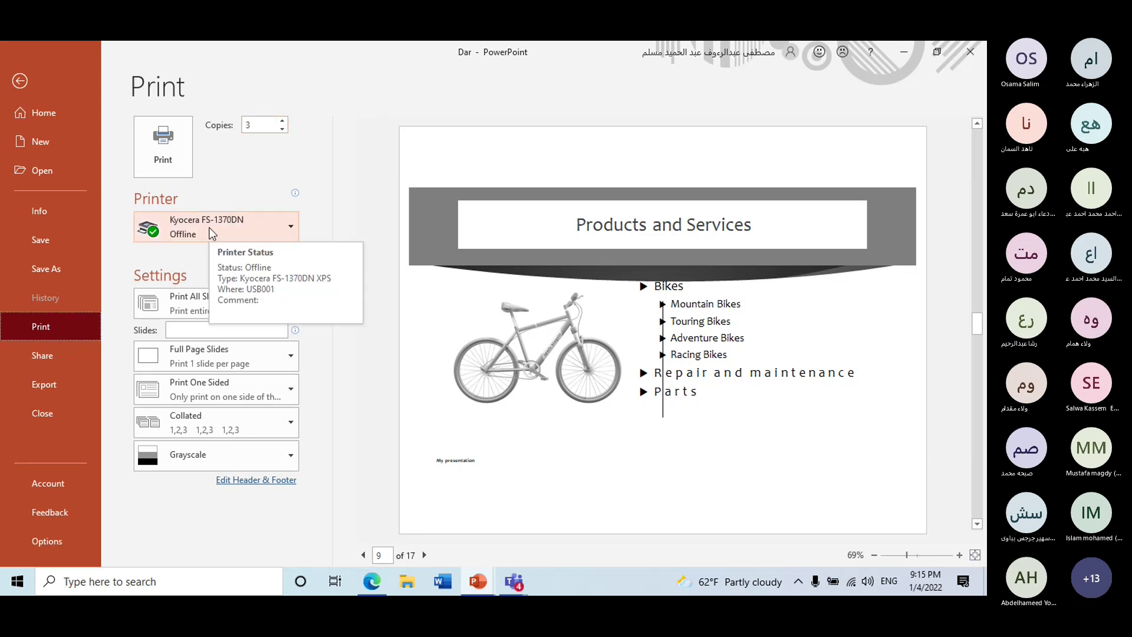
# - Check the printer list and slide choices without changing them, then return to the slides
pyautogui.click(255, 229)
pyautogui.click(254, 228)
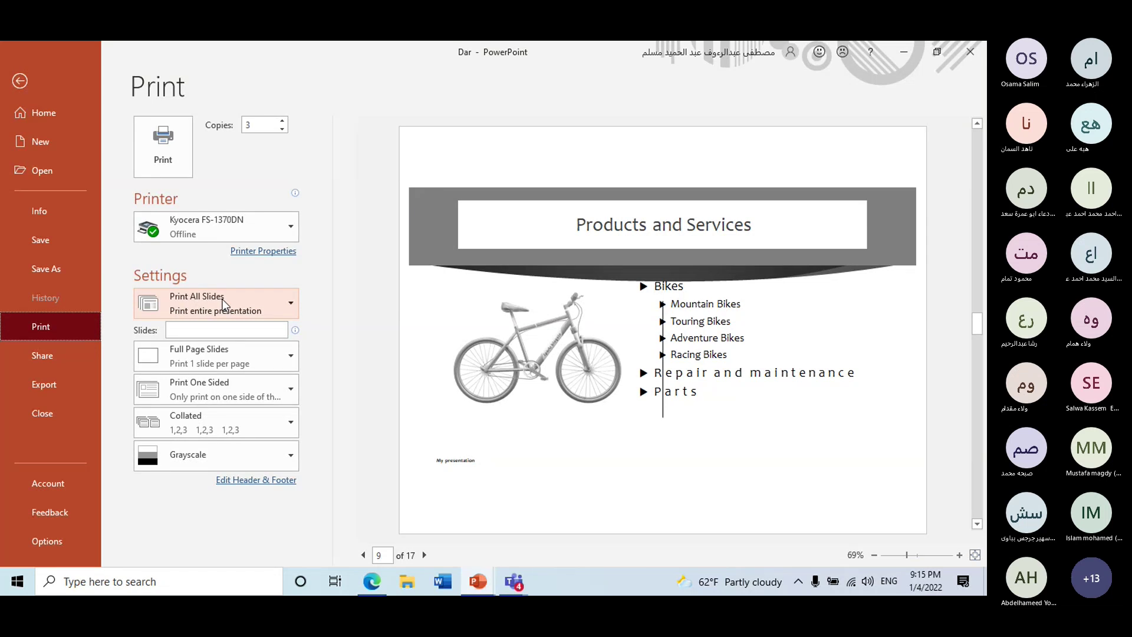
pyautogui.click(290, 305)
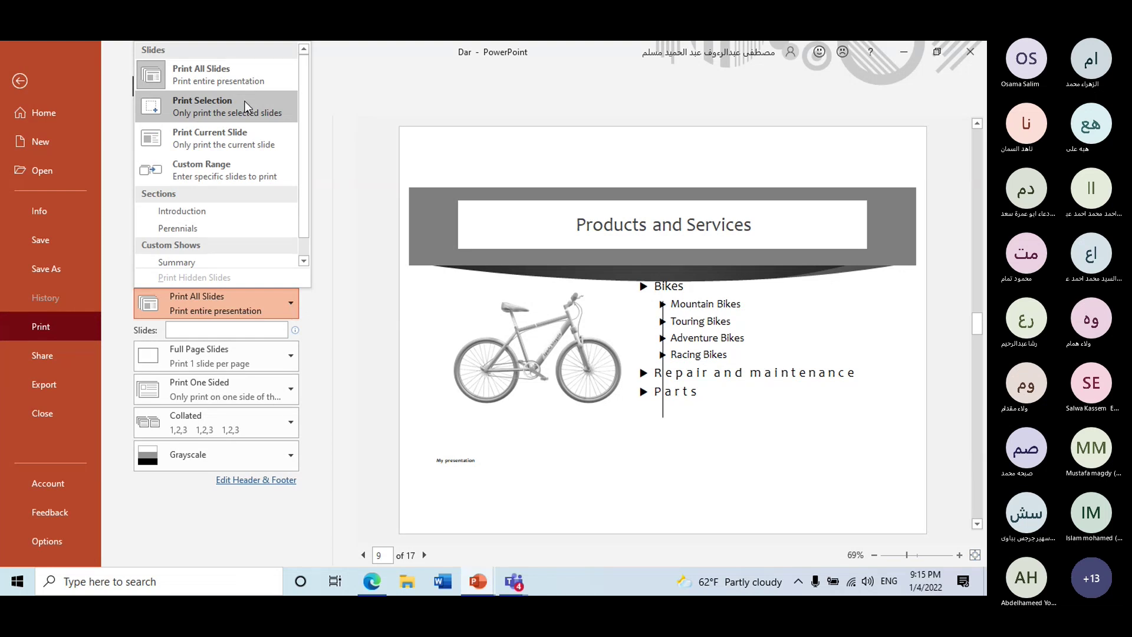
pyautogui.click(19, 82)
# - Select slides 8, 9 and 11 together in the slide pane and reopen the Print page
pyautogui.click(19, 83)
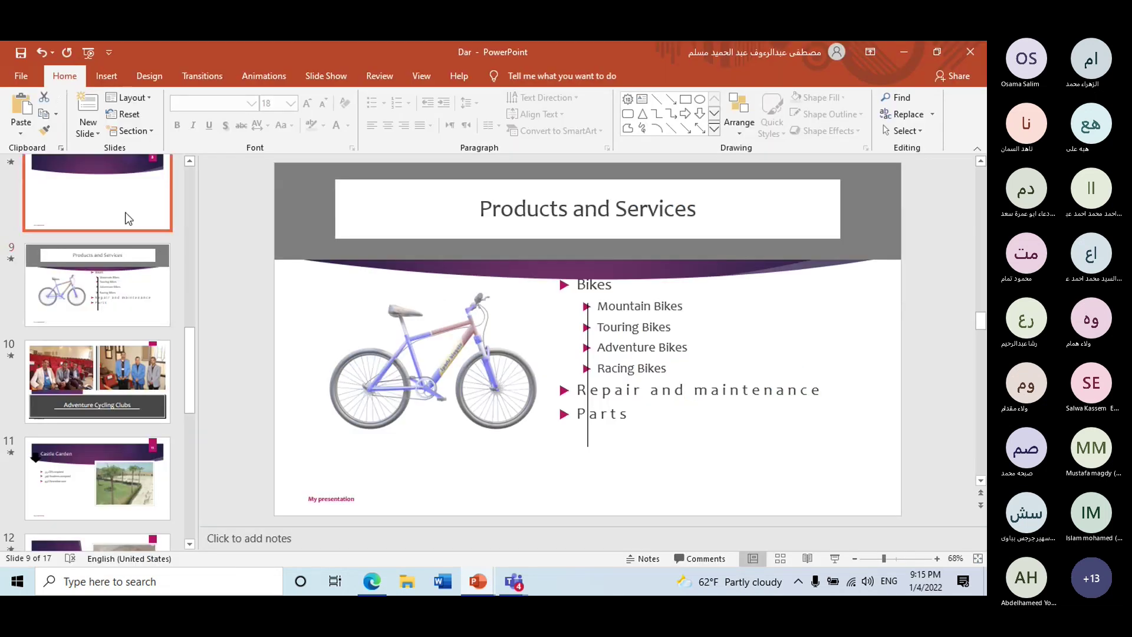
pyautogui.click(176, 330)
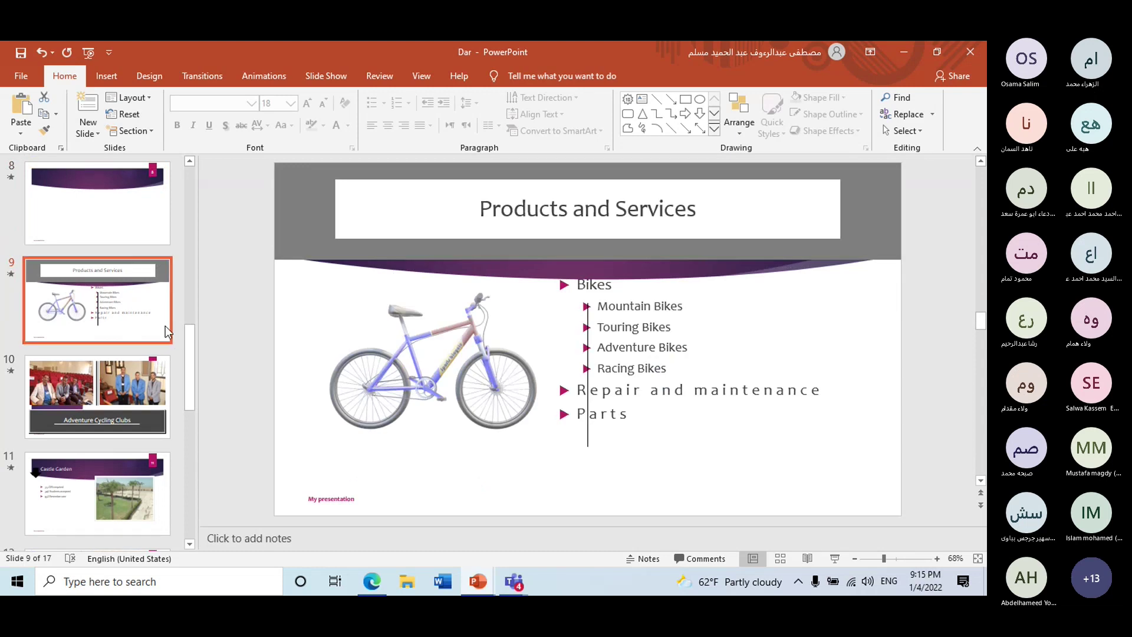
pyautogui.keyDown('shift'); pyautogui.click(141, 242); pyautogui.keyUp('shift')
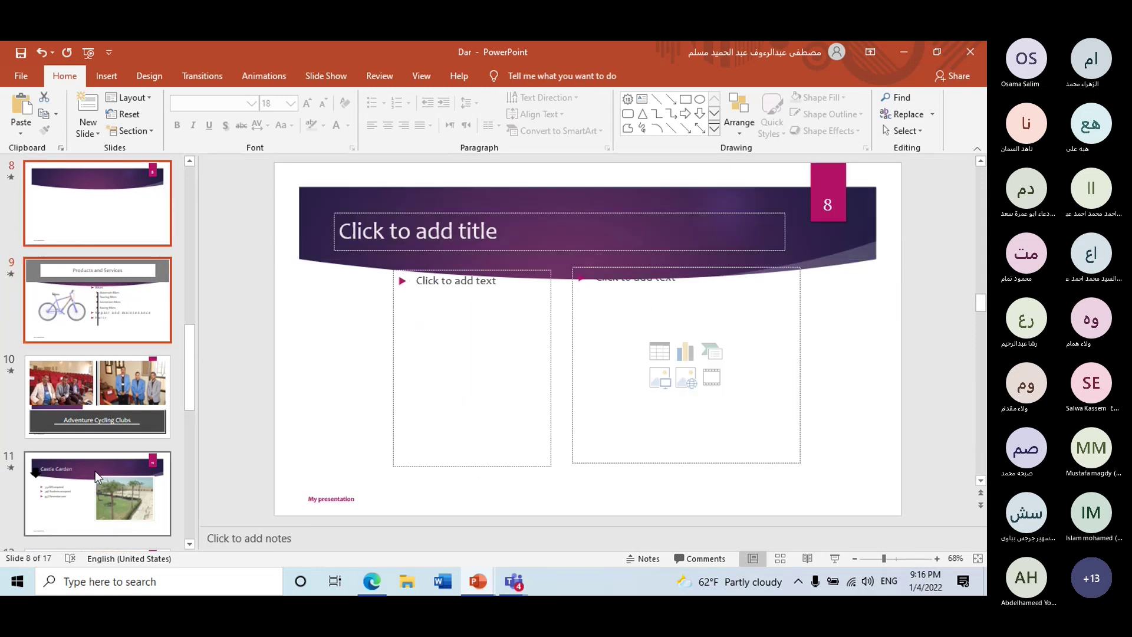
pyautogui.keyDown('ctrl'); pyautogui.click(94, 471); pyautogui.keyUp('ctrl')
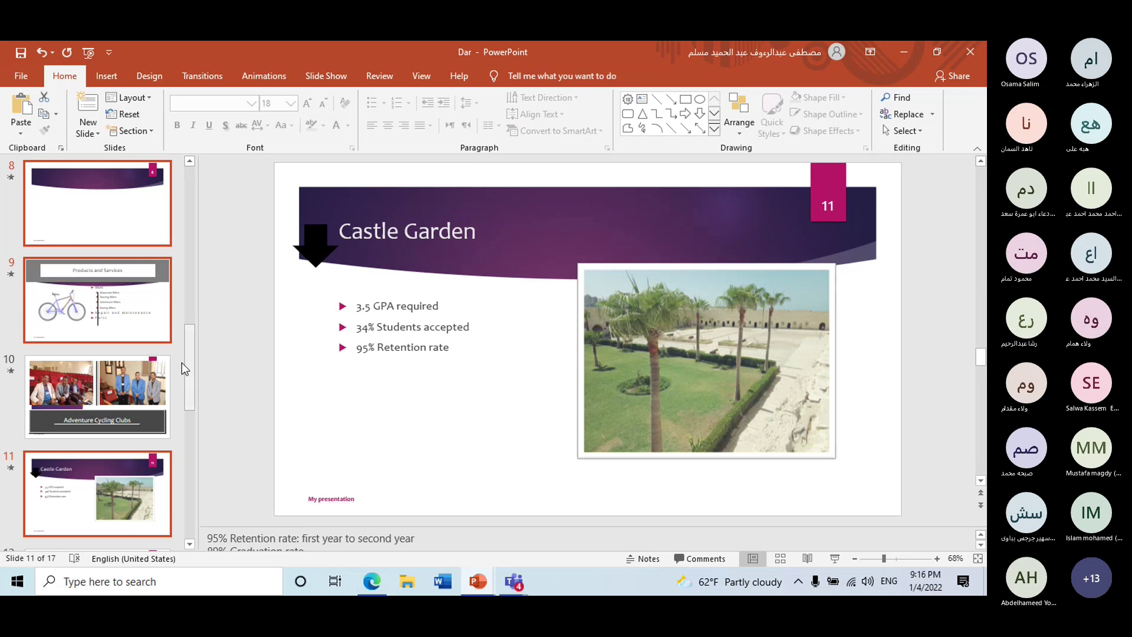
pyautogui.click(33, 81)
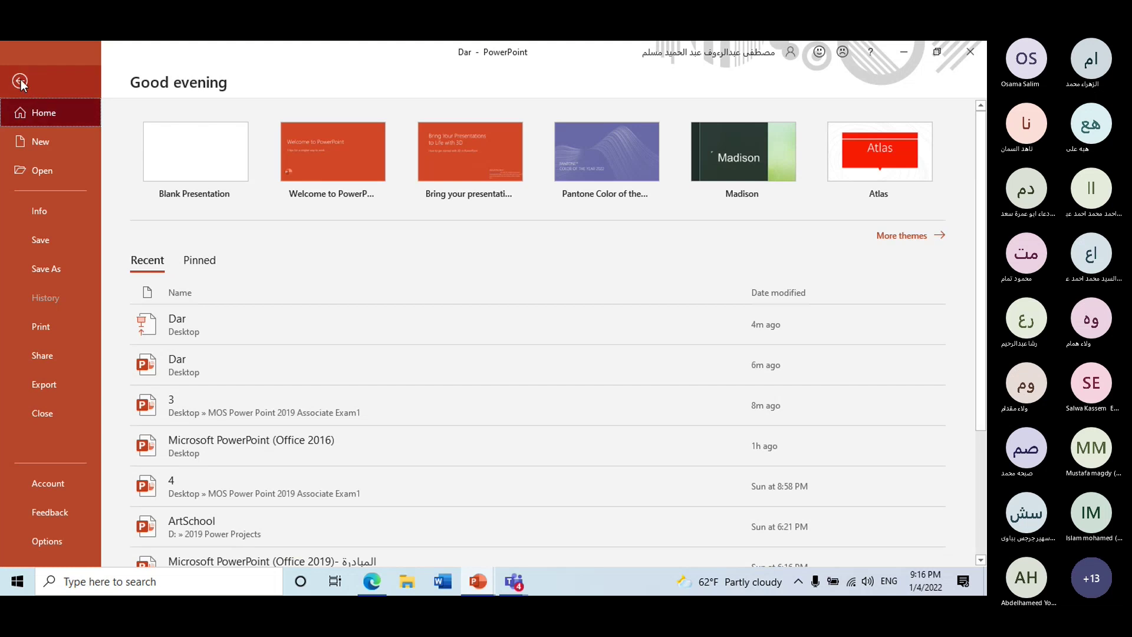
pyautogui.click(20, 82)
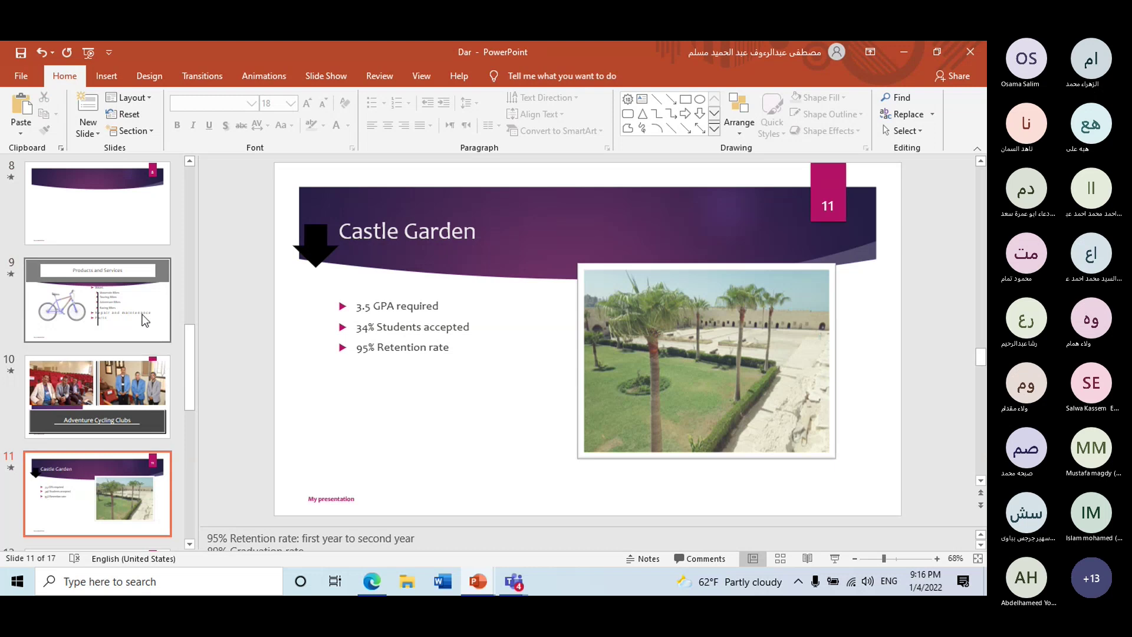
pyautogui.keyDown('ctrl'); pyautogui.click(121, 236); pyautogui.keyUp('ctrl')
pyautogui.keyDown('ctrl'); pyautogui.click(118, 283); pyautogui.keyUp('ctrl')
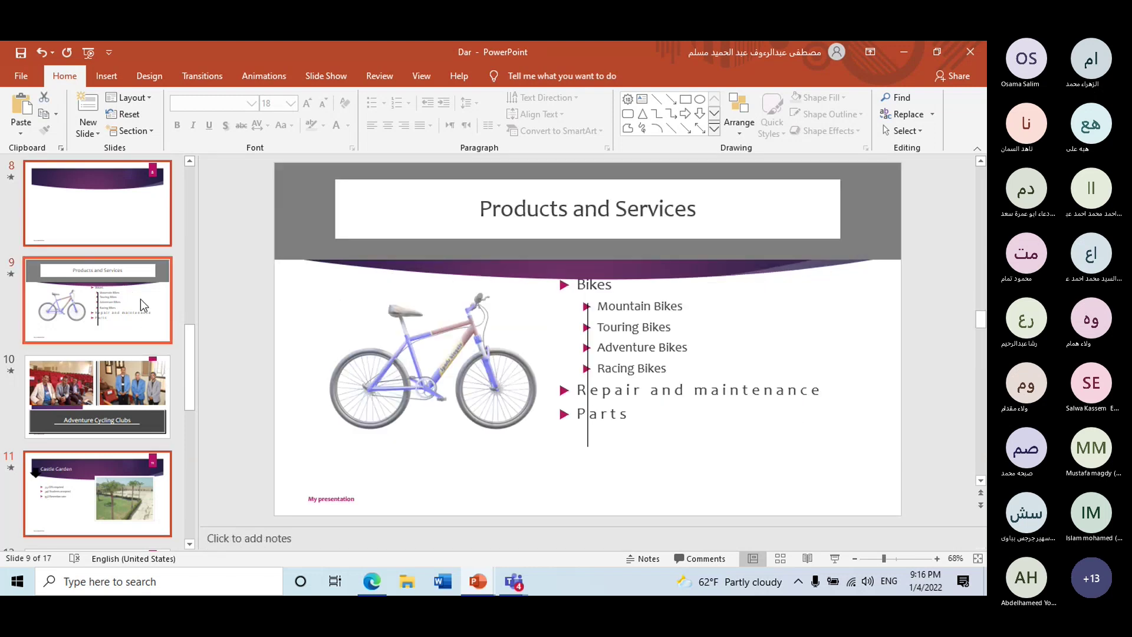
pyautogui.click(34, 82)
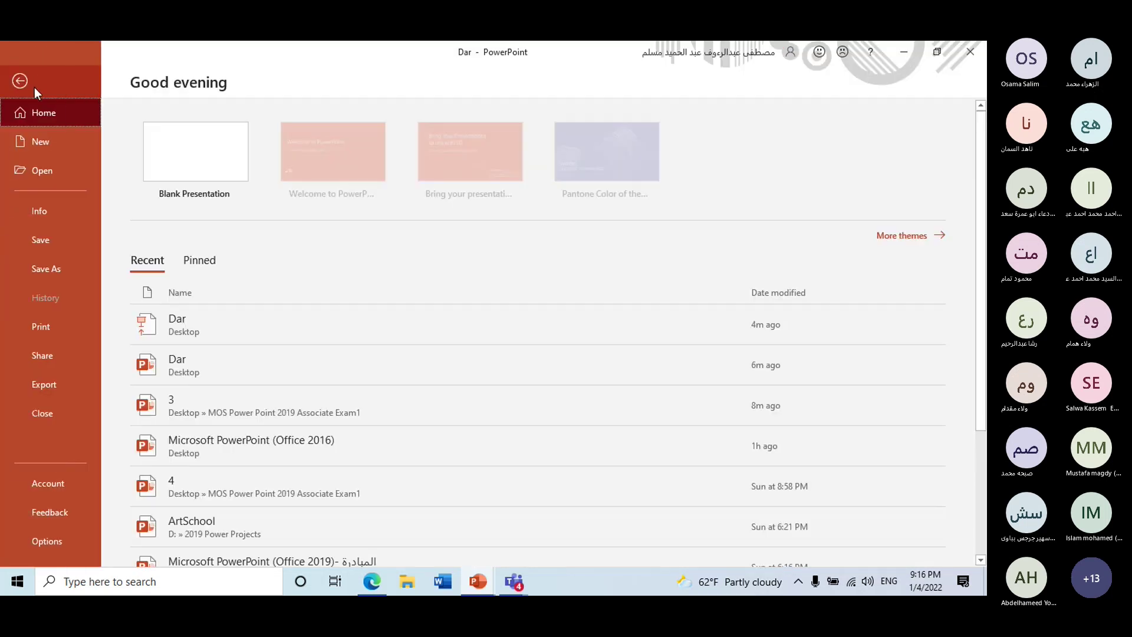
pyautogui.click(57, 326)
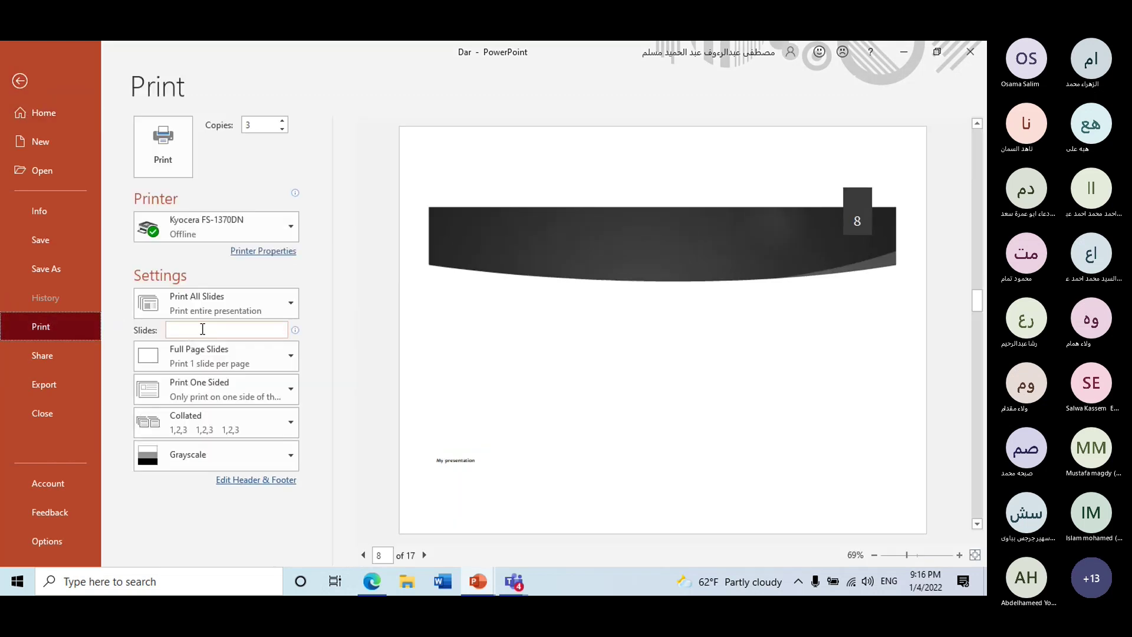
# - Set the Slides option to Print Selection, then change it to Print Current Slide
pyautogui.click(268, 313)
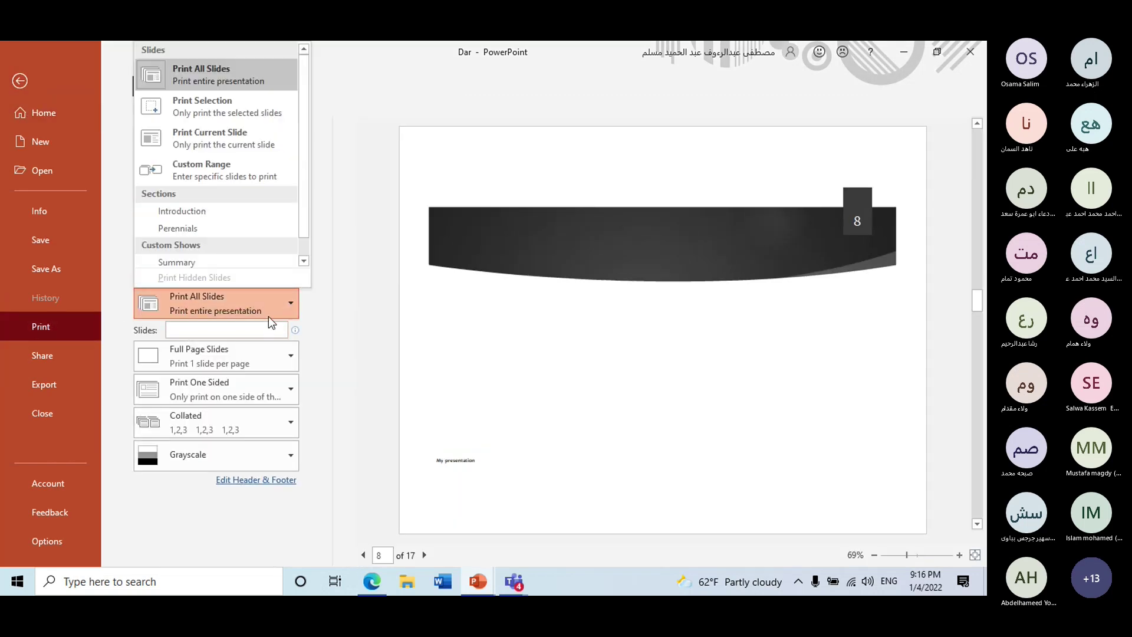
pyautogui.click(232, 112)
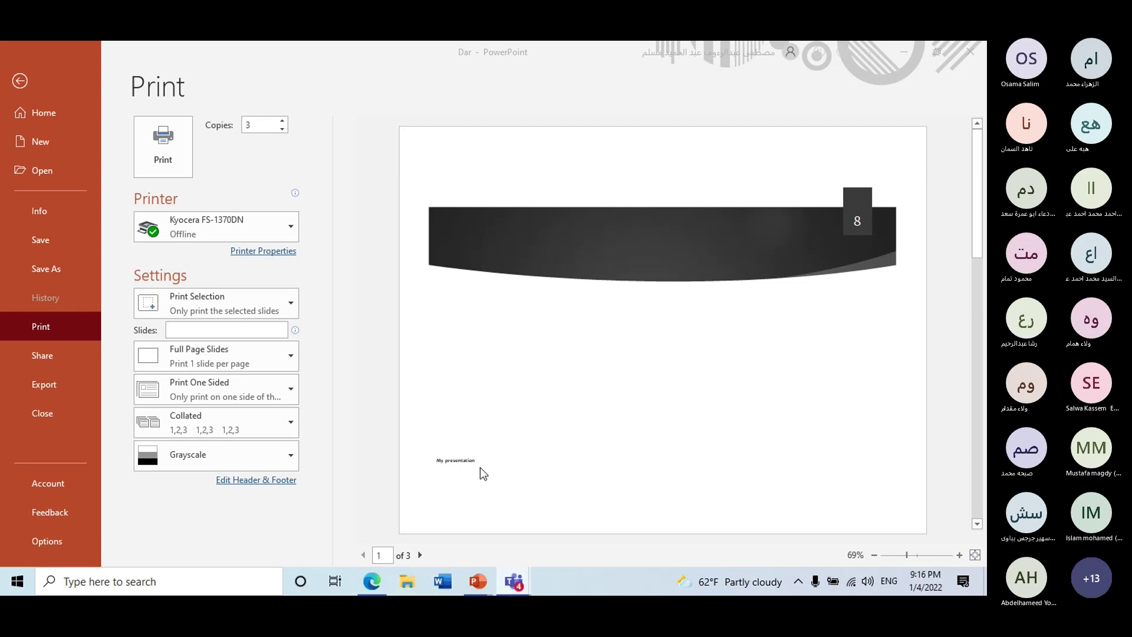
pyautogui.click(285, 303)
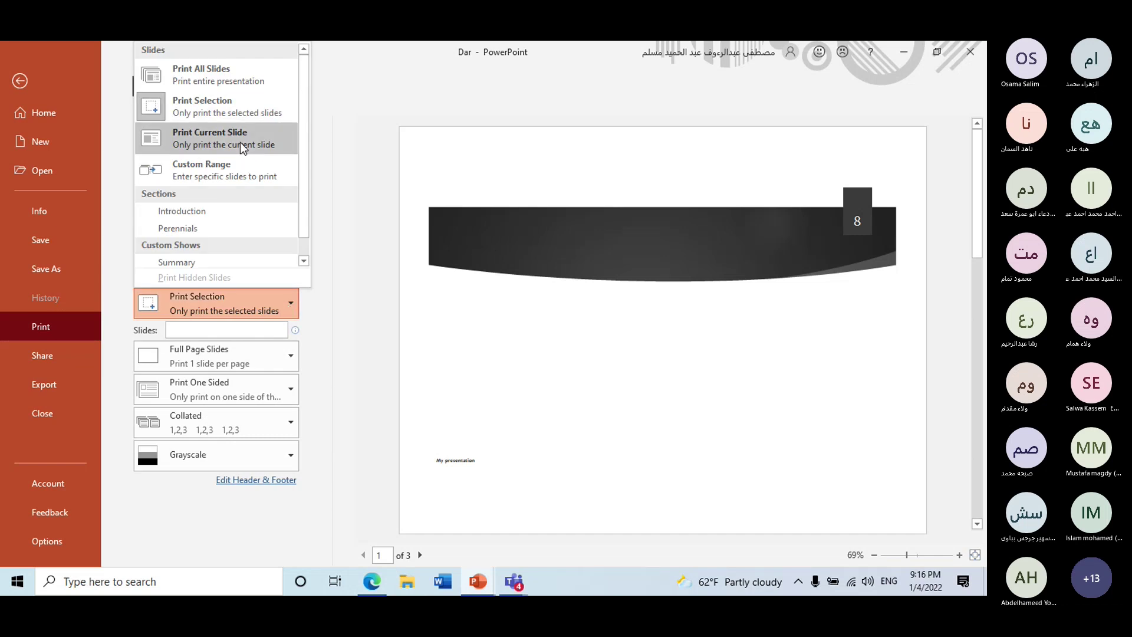
pyautogui.click(241, 148)
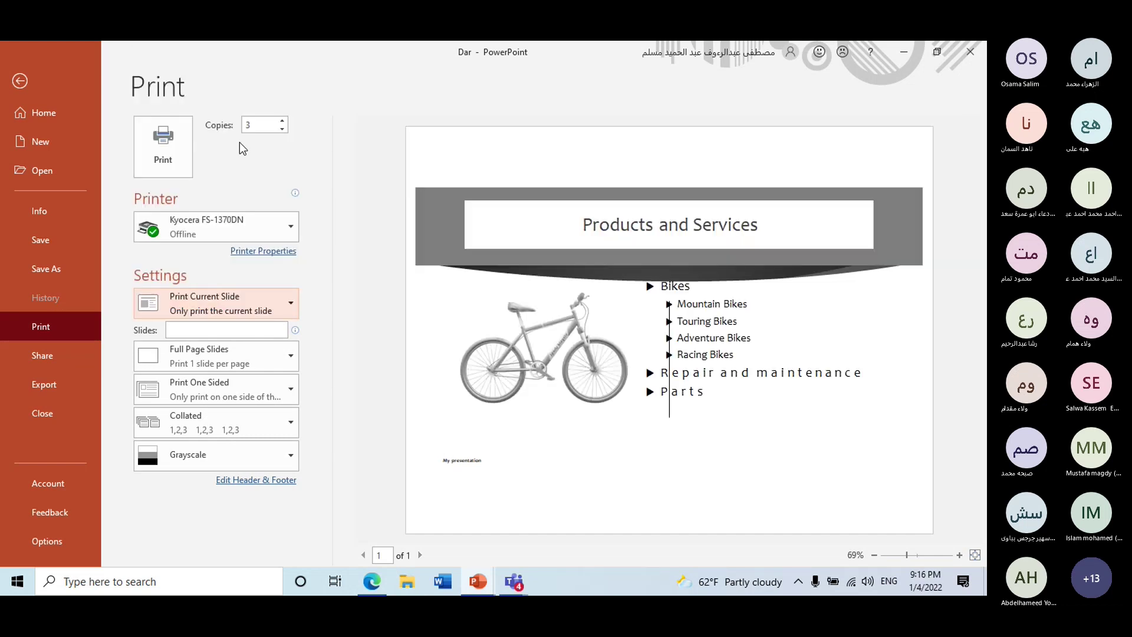
# - Choose Custom Range and enter slides 1,3,9,12, replacing an initial 3-7 entry
pyautogui.click(292, 305)
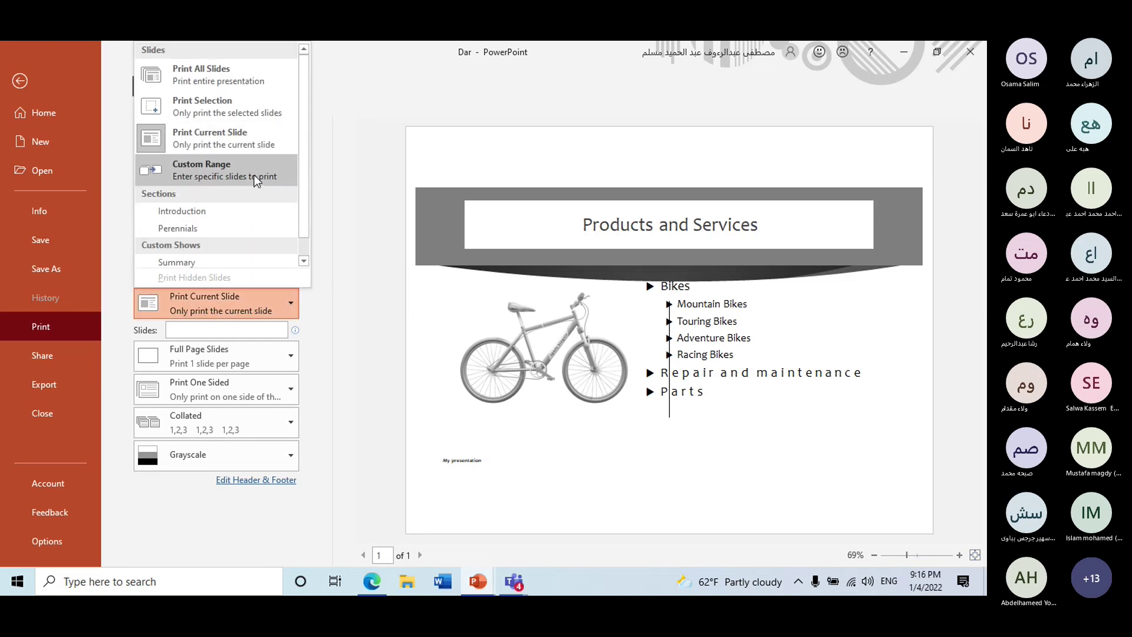
pyautogui.click(257, 182)
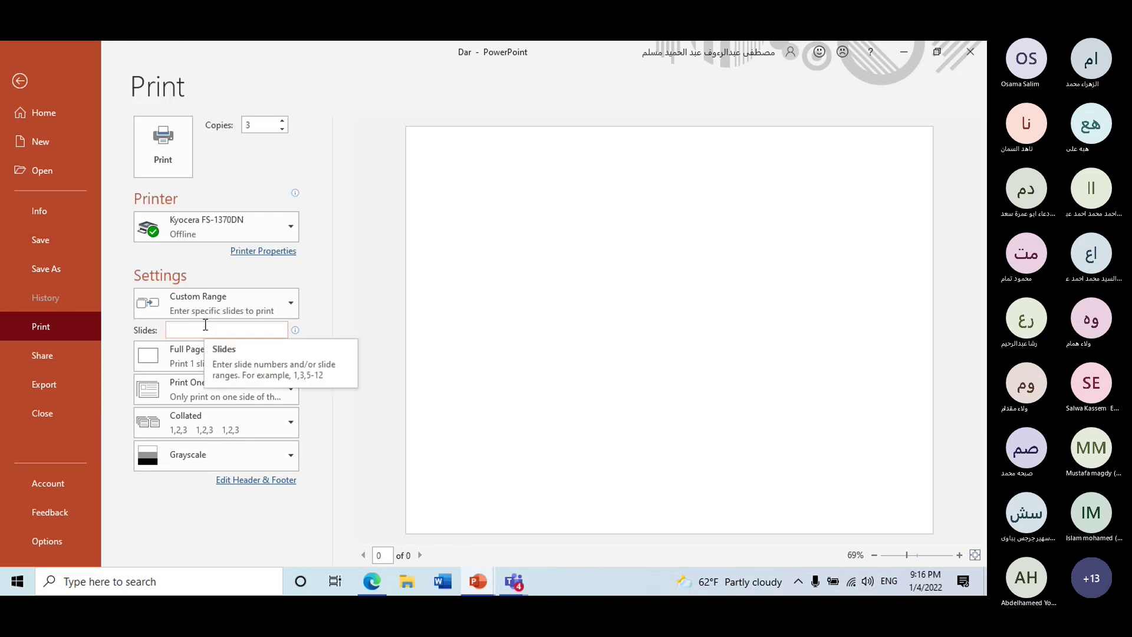
pyautogui.write('3-')
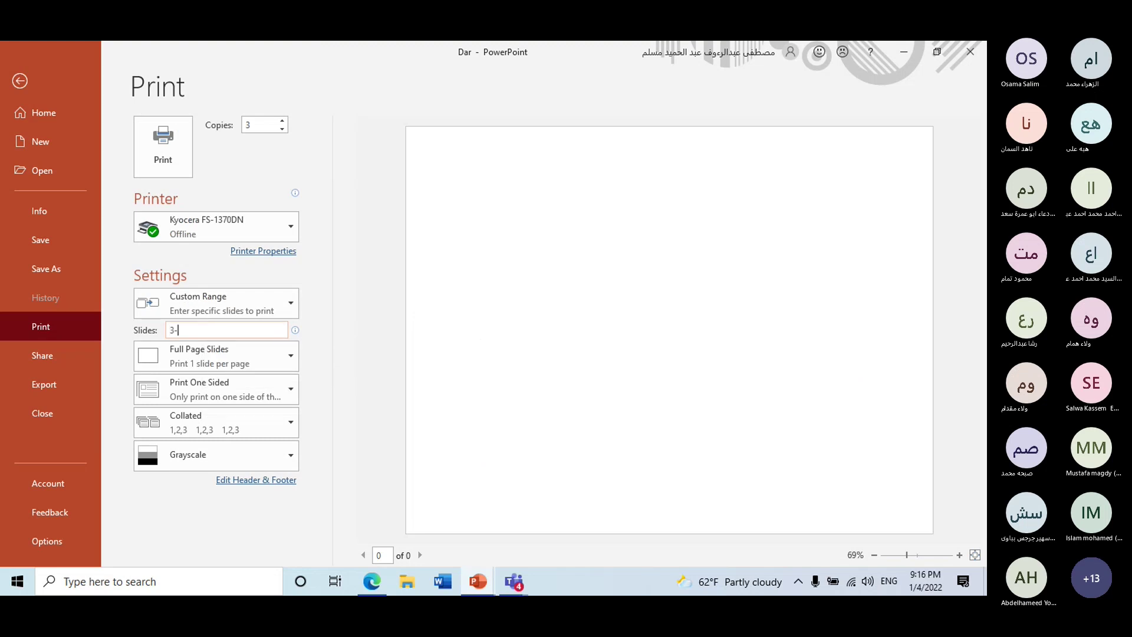
pyautogui.write('7')
pyautogui.moveTo(181, 335); pyautogui.dragTo(126, 337)
pyautogui.press('BackSpace')
pyautogui.write('1,3,9')
pyautogui.write(',')
pyautogui.write('12')
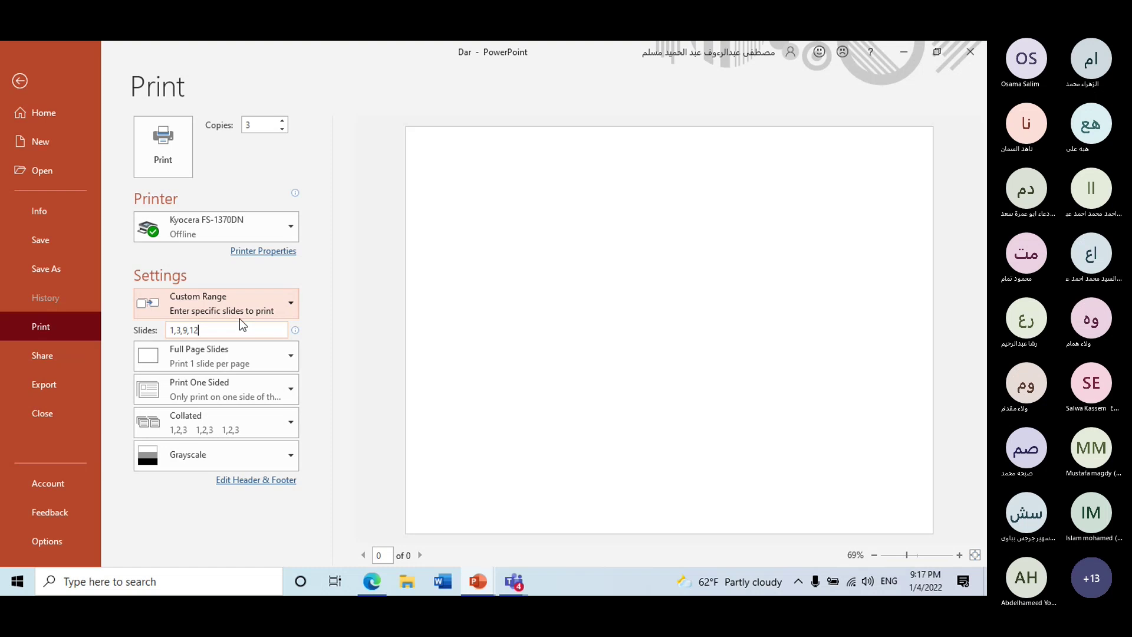
pyautogui.click(271, 306)
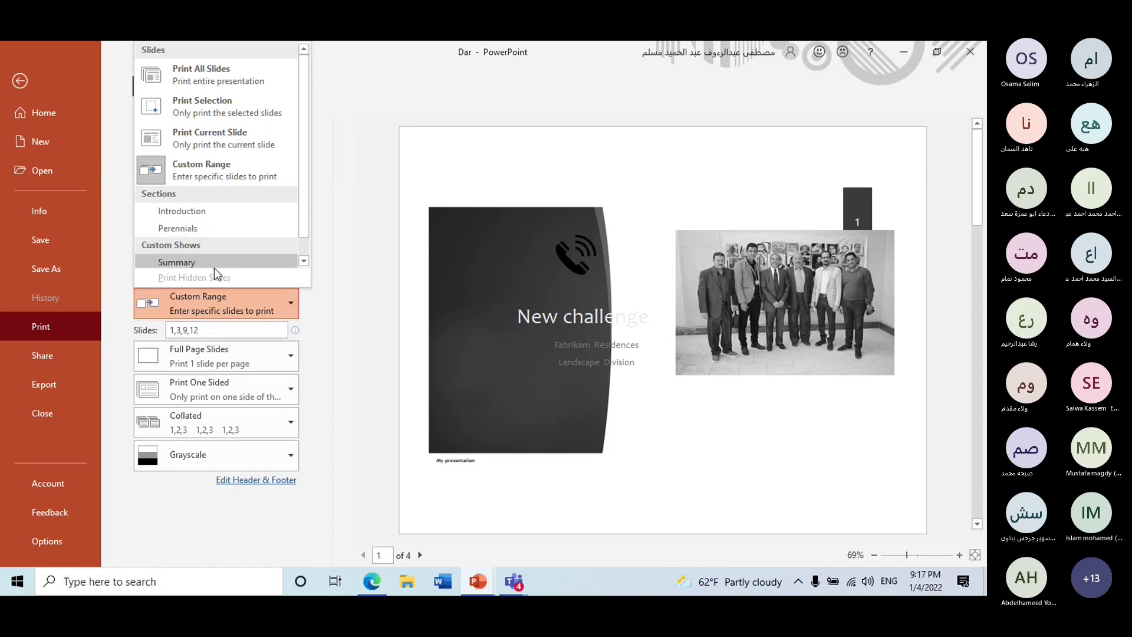
# - Choose the Introduction section as the slides to print
pyautogui.click(218, 213)
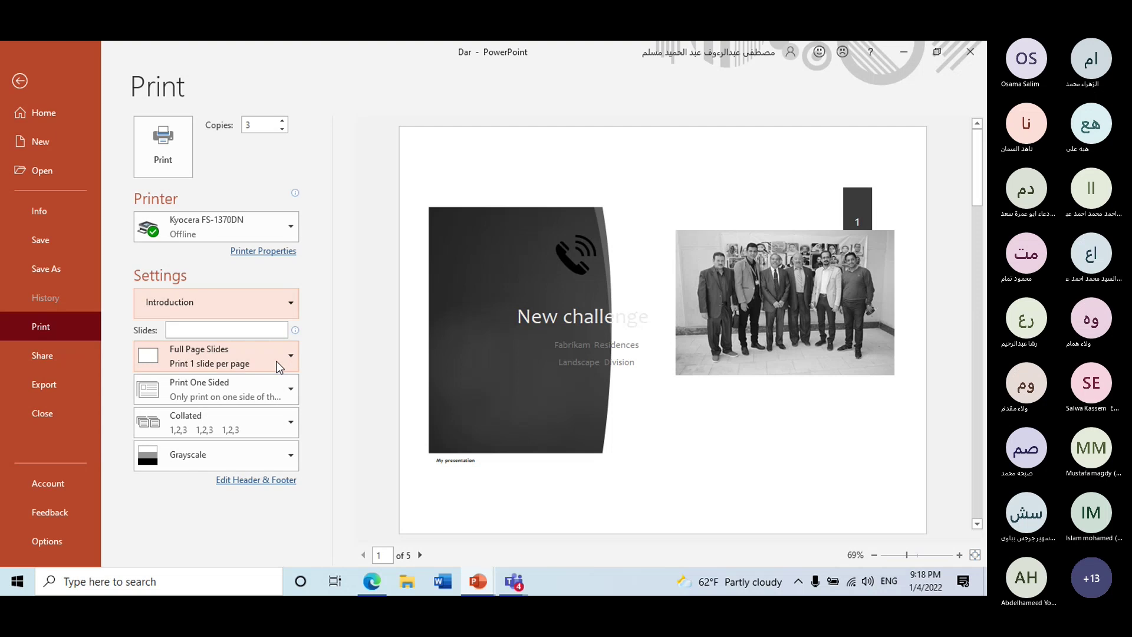
pyautogui.click(280, 367)
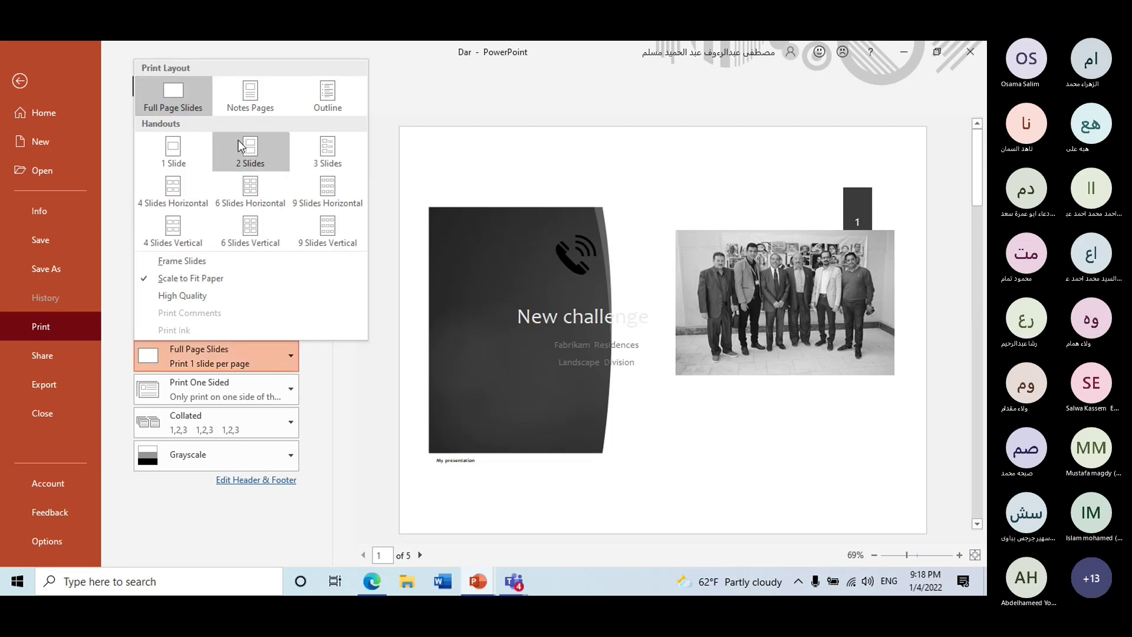
# - Preview the Notes Pages, Outline, and 1- and 2-slide handout print layouts
pyautogui.click(267, 104)
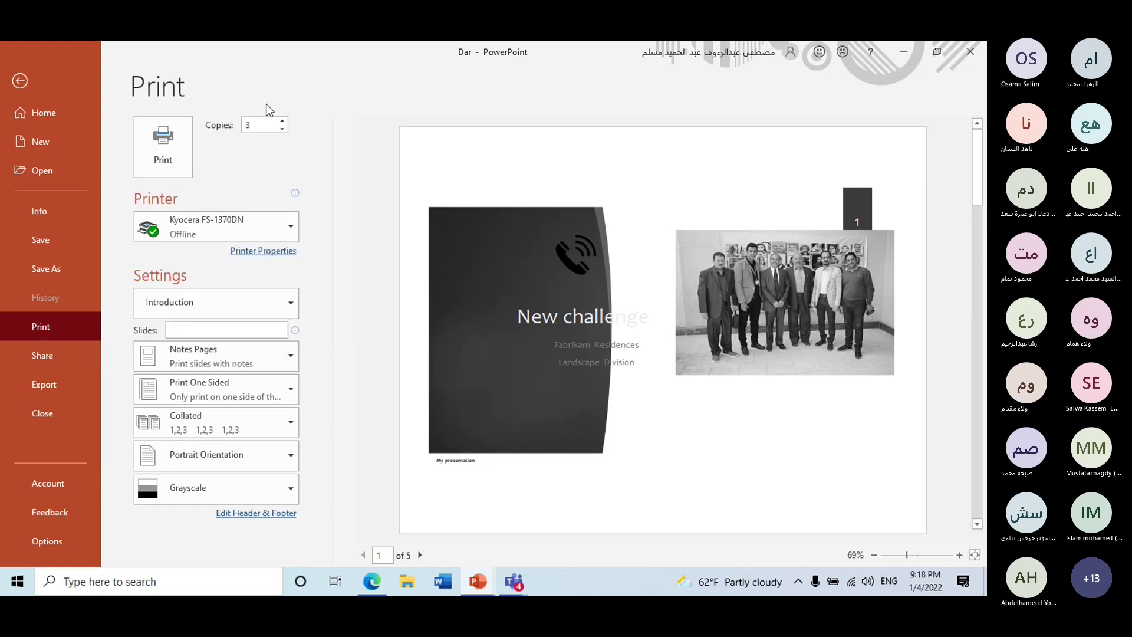
pyautogui.click(256, 359)
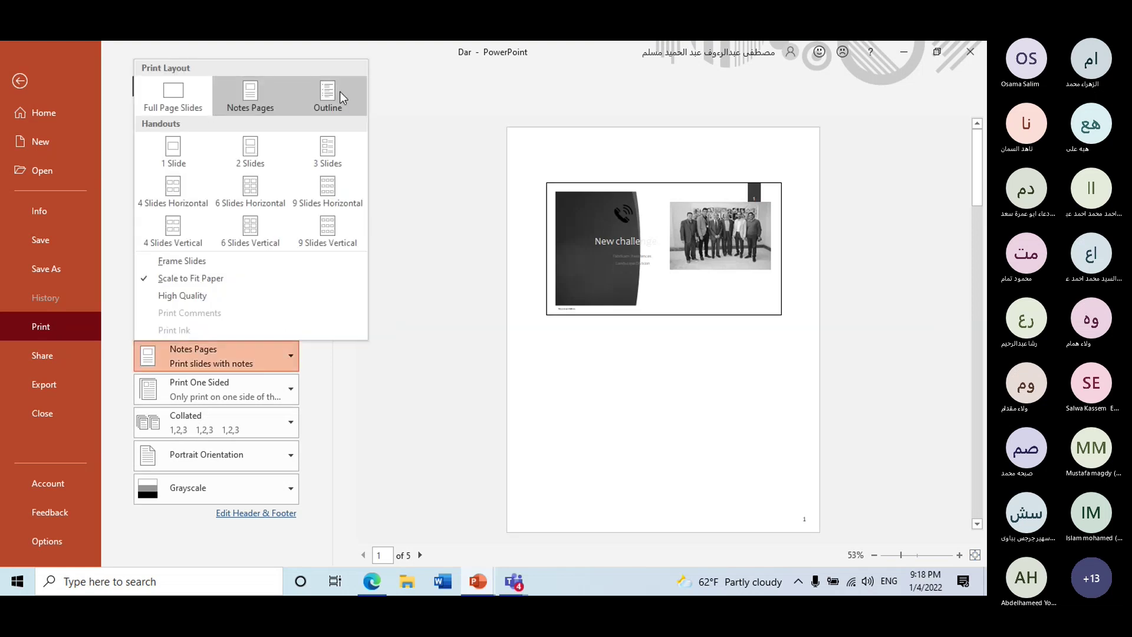
pyautogui.click(340, 91)
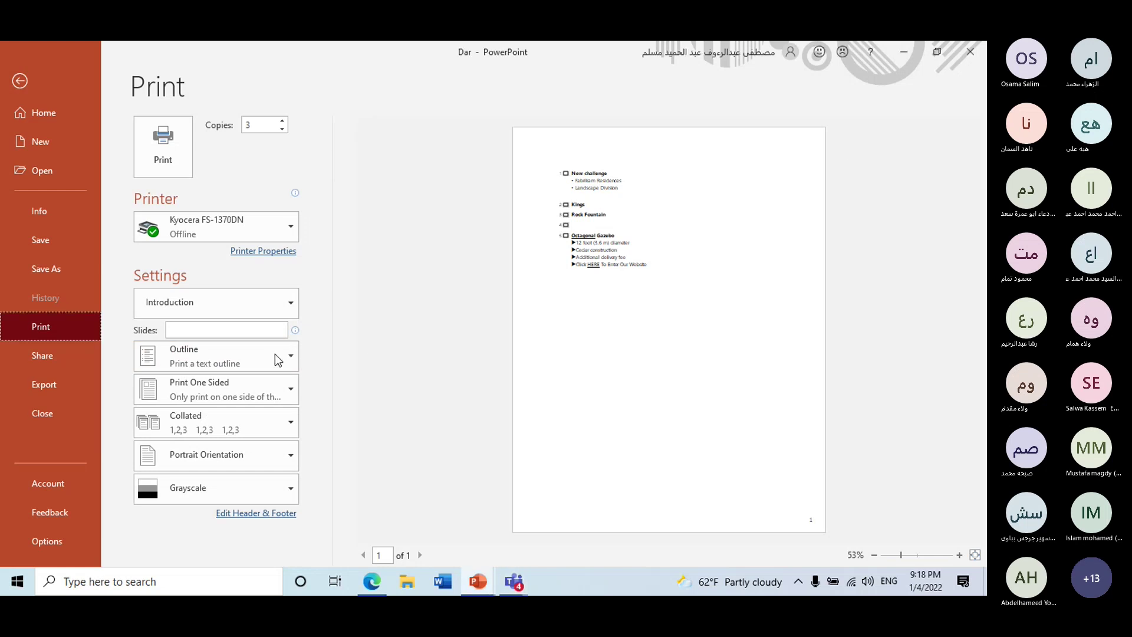
pyautogui.click(287, 365)
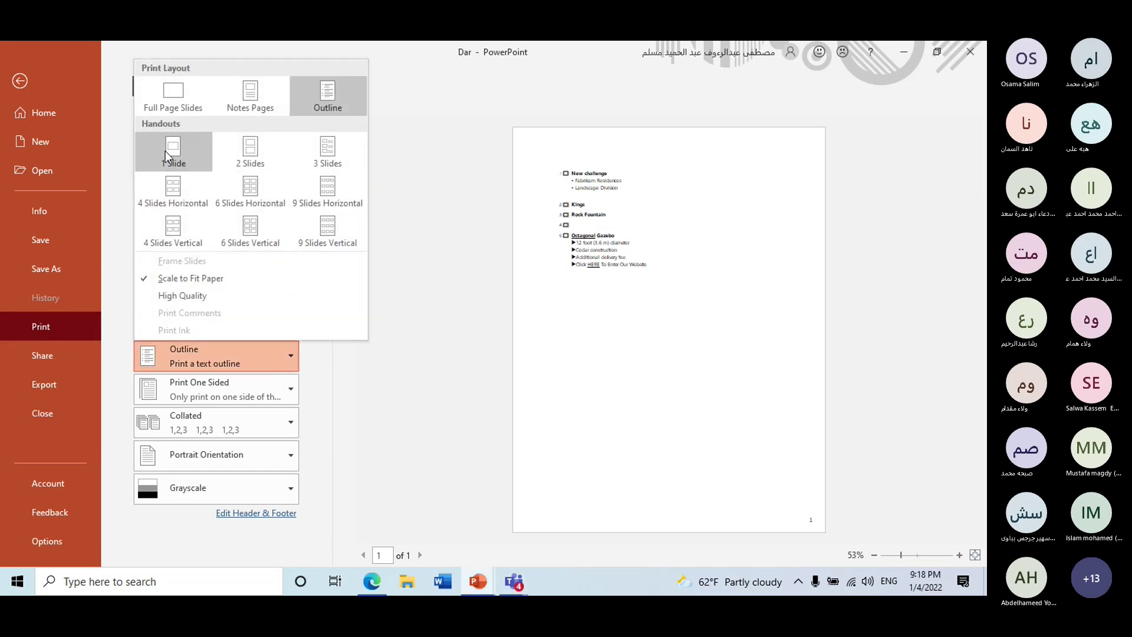
pyautogui.click(183, 150)
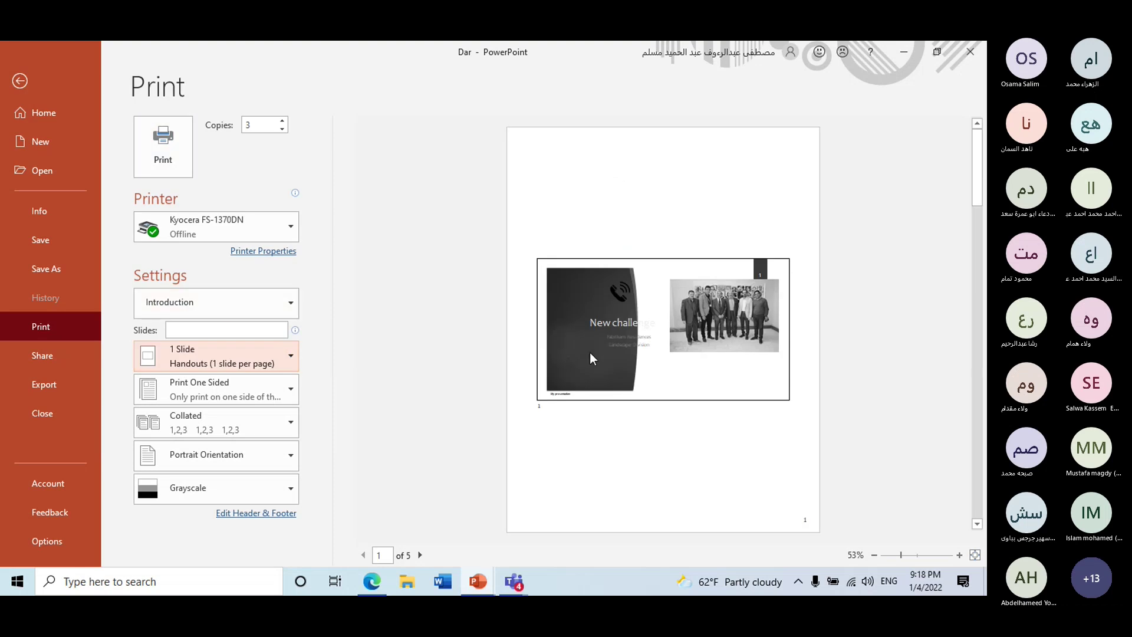
pyautogui.click(290, 357)
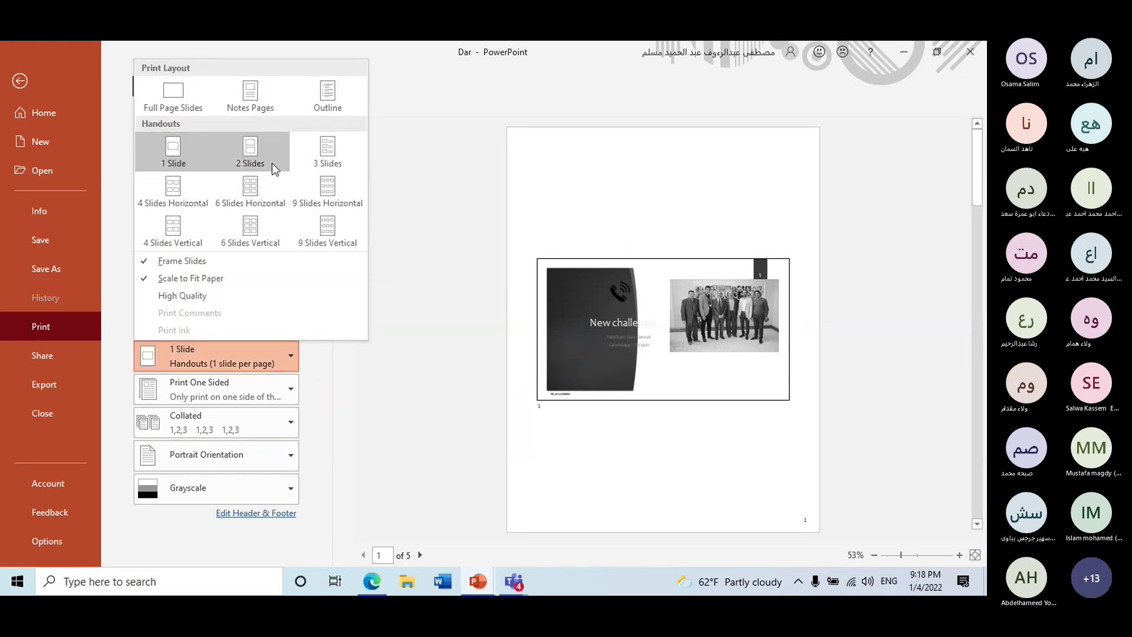
pyautogui.click(271, 163)
# - Settle on Handouts with 3 slides per page after trying 6 slides horizontal
pyautogui.click(291, 357)
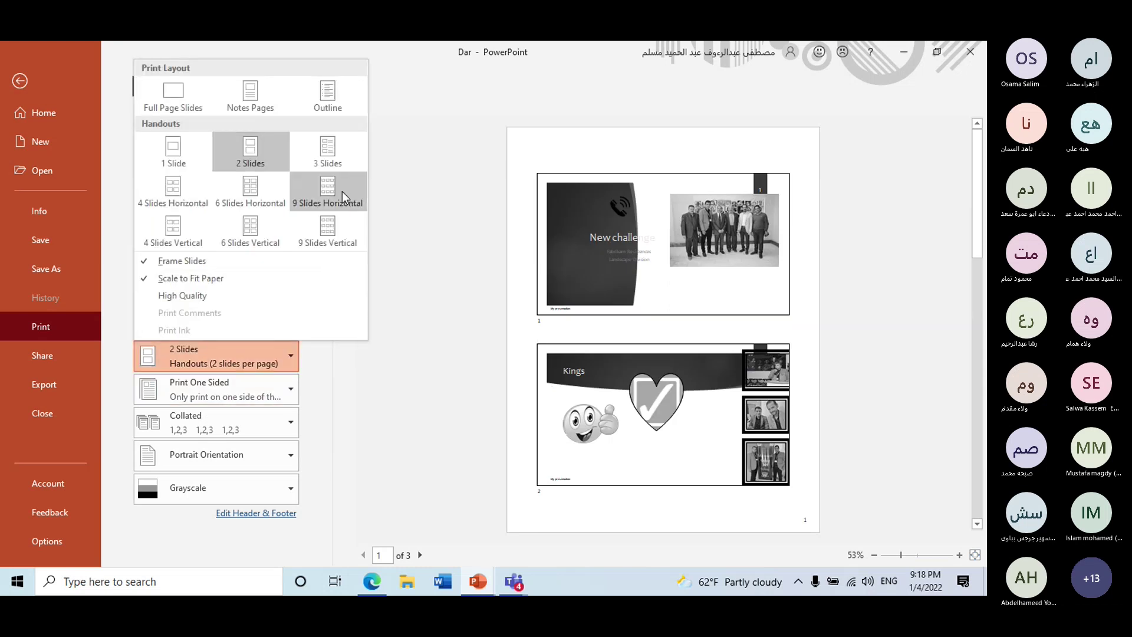
pyautogui.click(260, 191)
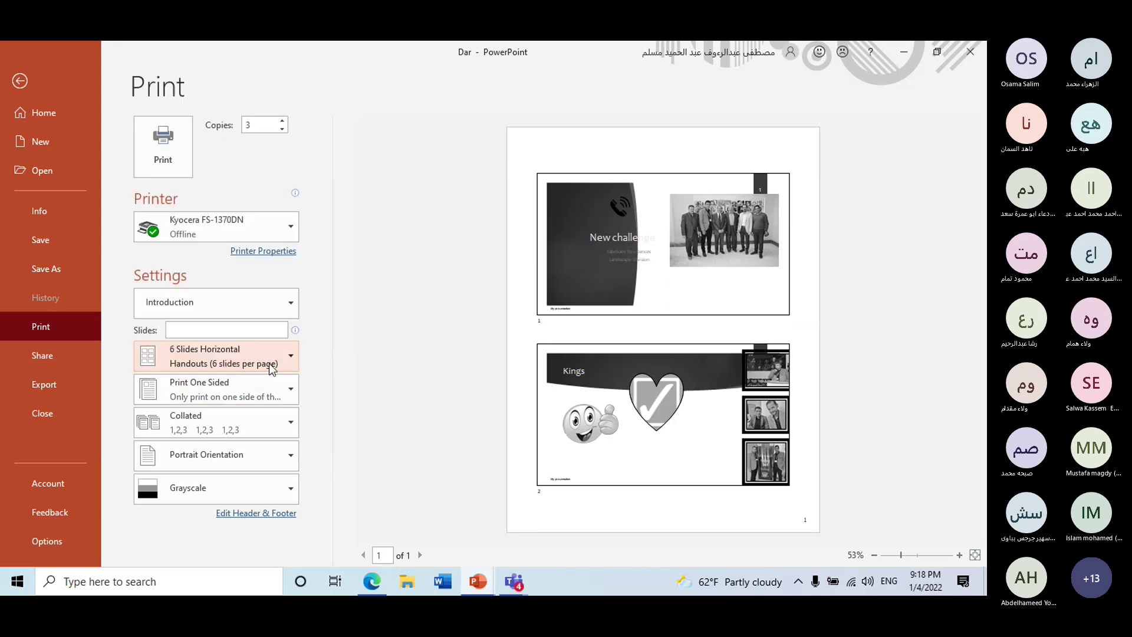
pyautogui.click(318, 171)
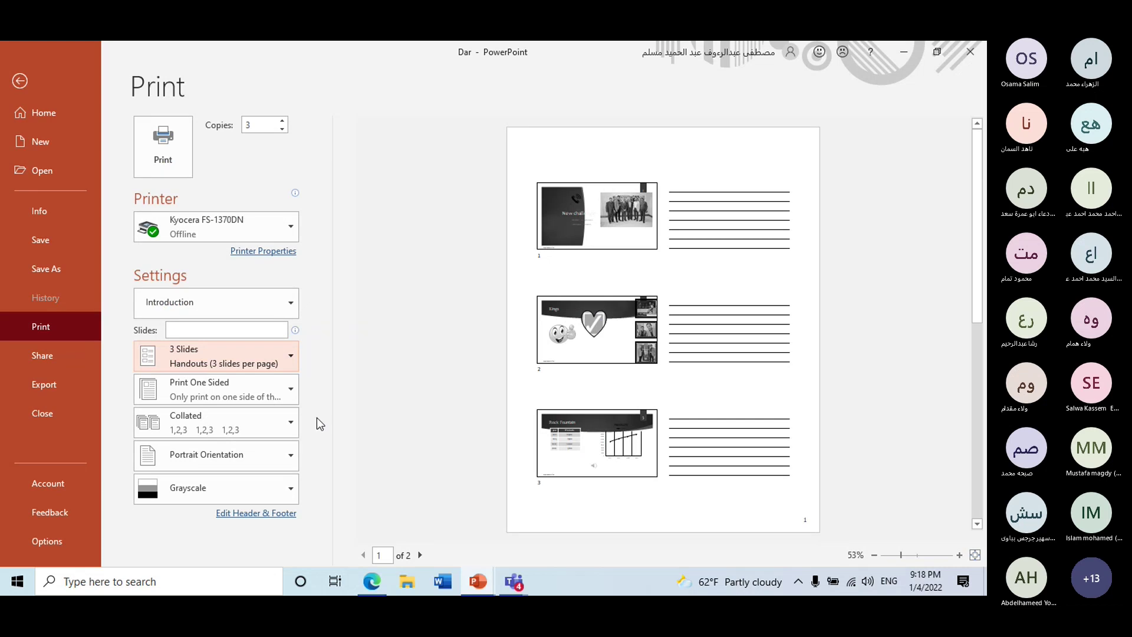
pyautogui.click(292, 362)
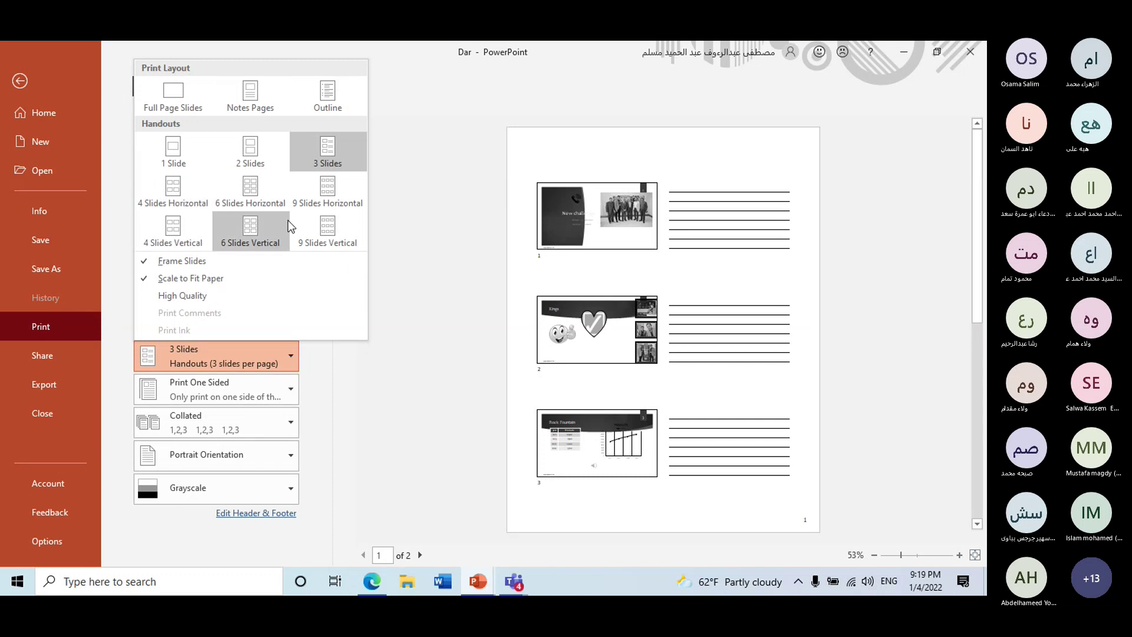
pyautogui.click(384, 361)
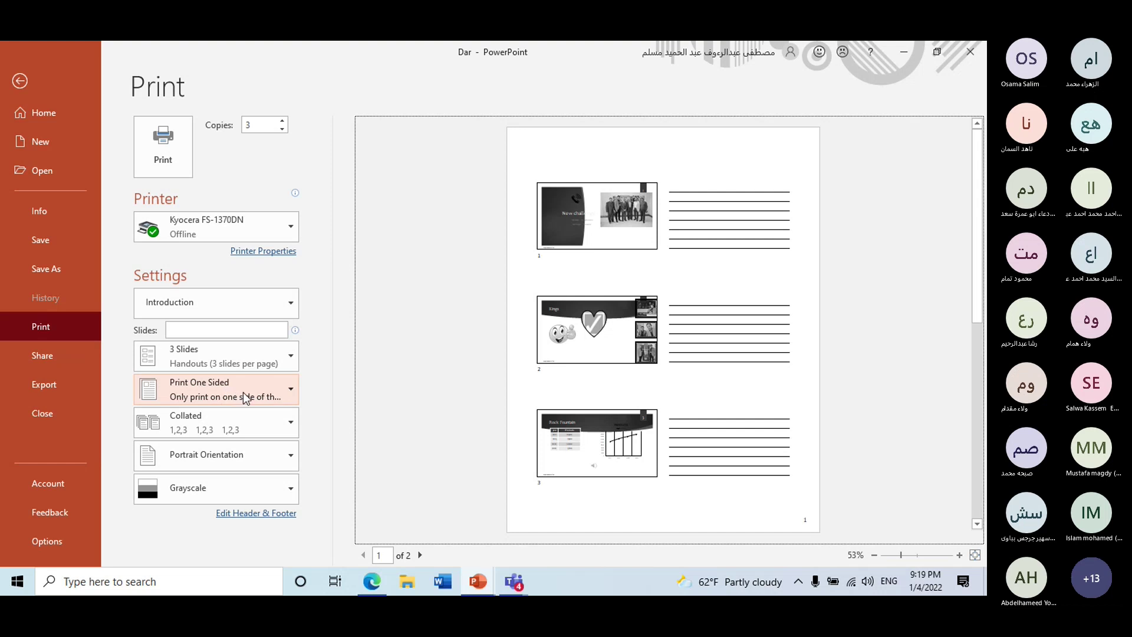
# - Set the printout to 3 copies and switch collation to Uncollated (1,1,1 2,2,2 3,3,3)
pyautogui.click(233, 427)
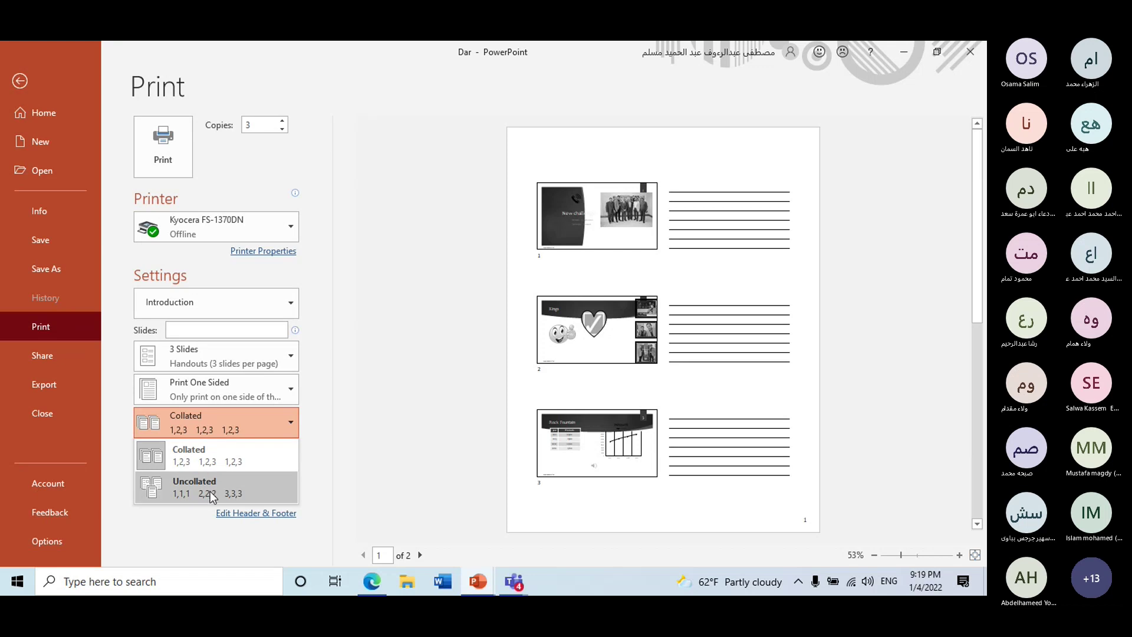
pyautogui.click(226, 461)
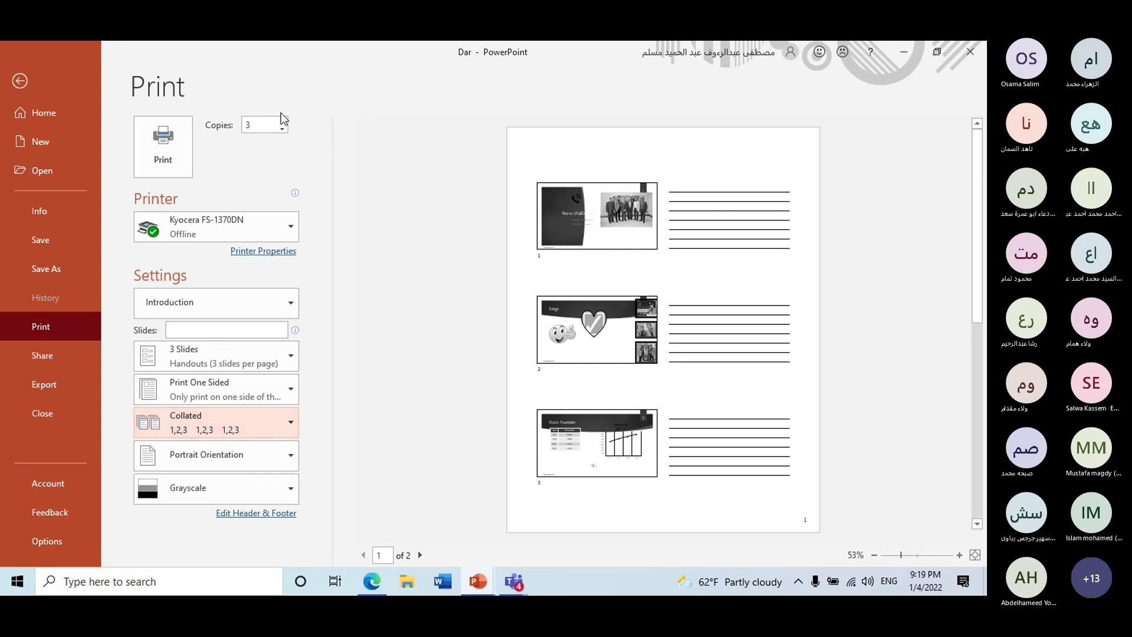
pyautogui.write('3')
pyautogui.click(280, 424)
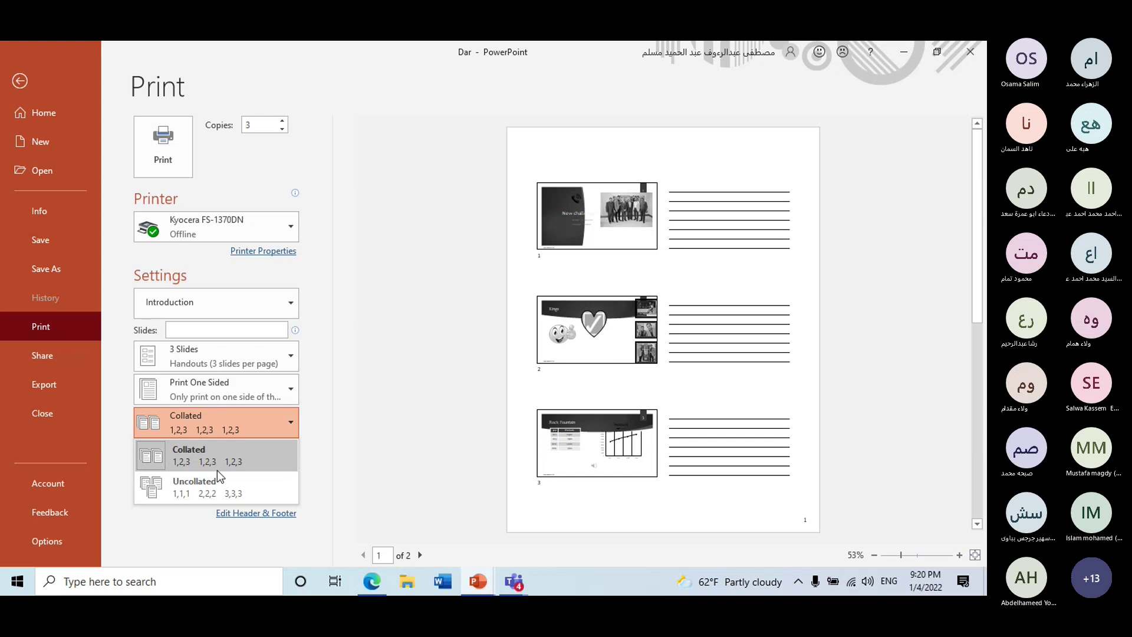
pyautogui.click(217, 493)
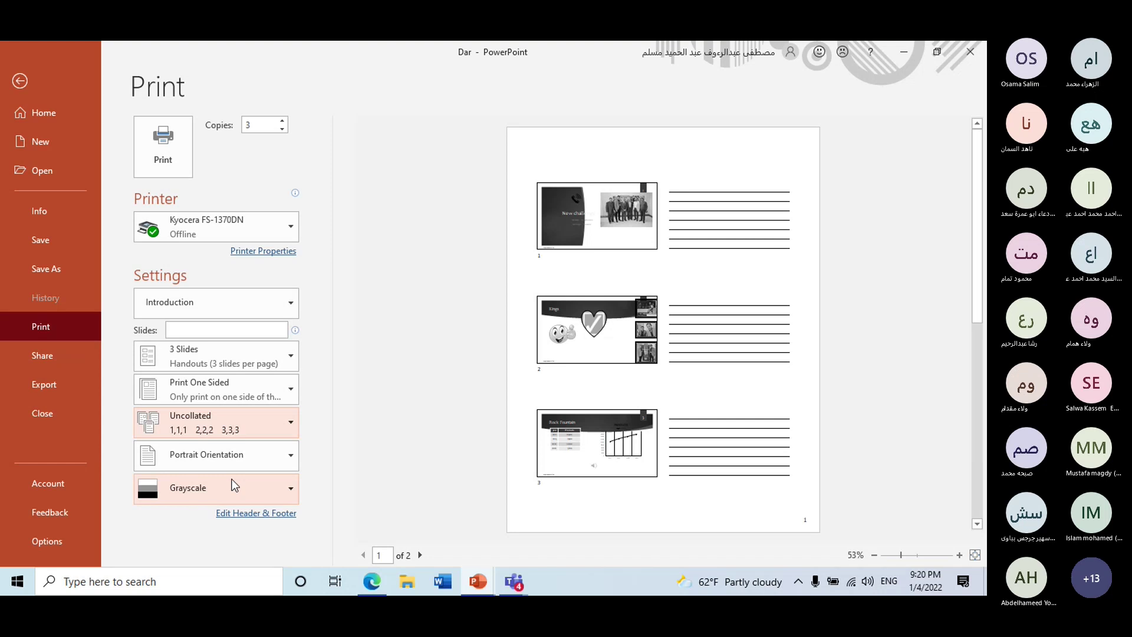
pyautogui.click(247, 419)
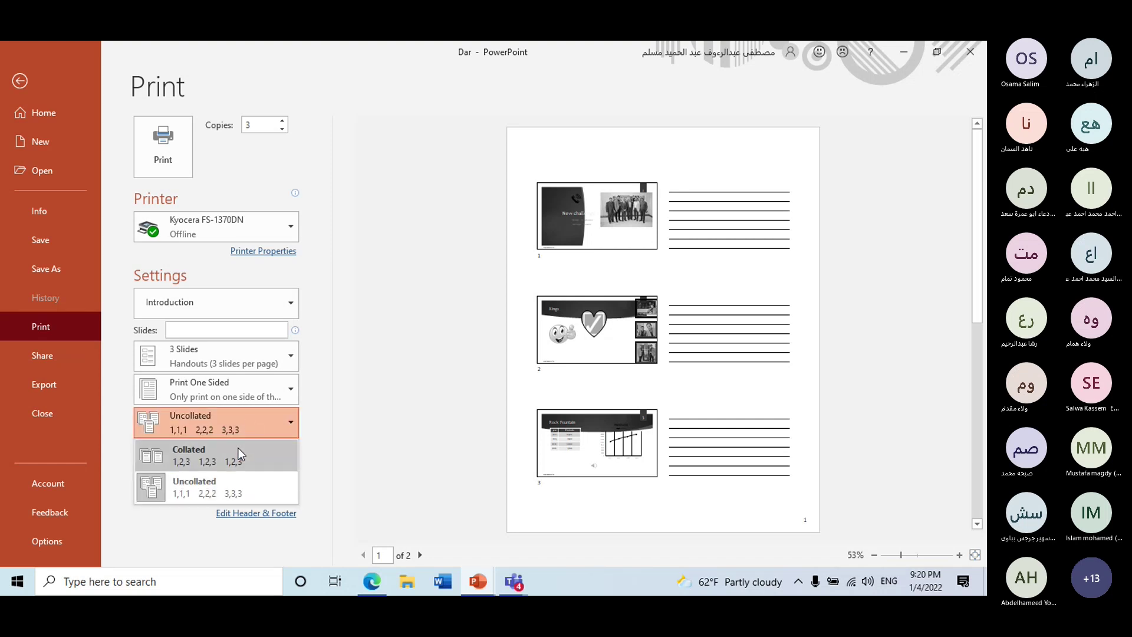
pyautogui.click(330, 421)
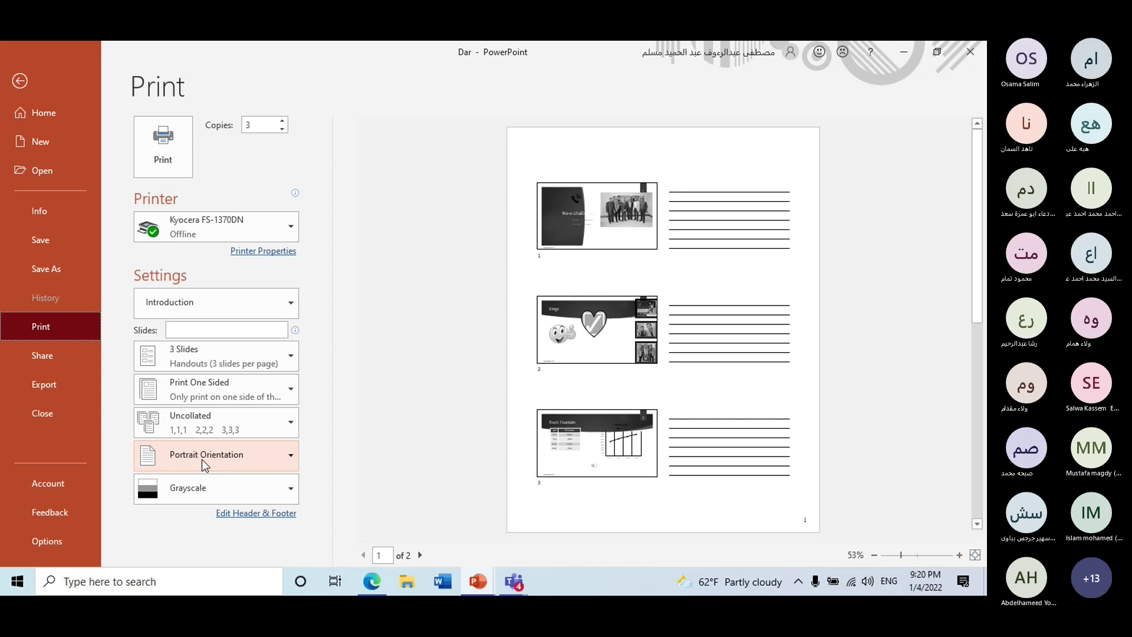
# - Change the three-slide handout print orientation to Landscape Orientation
pyautogui.click(252, 455)
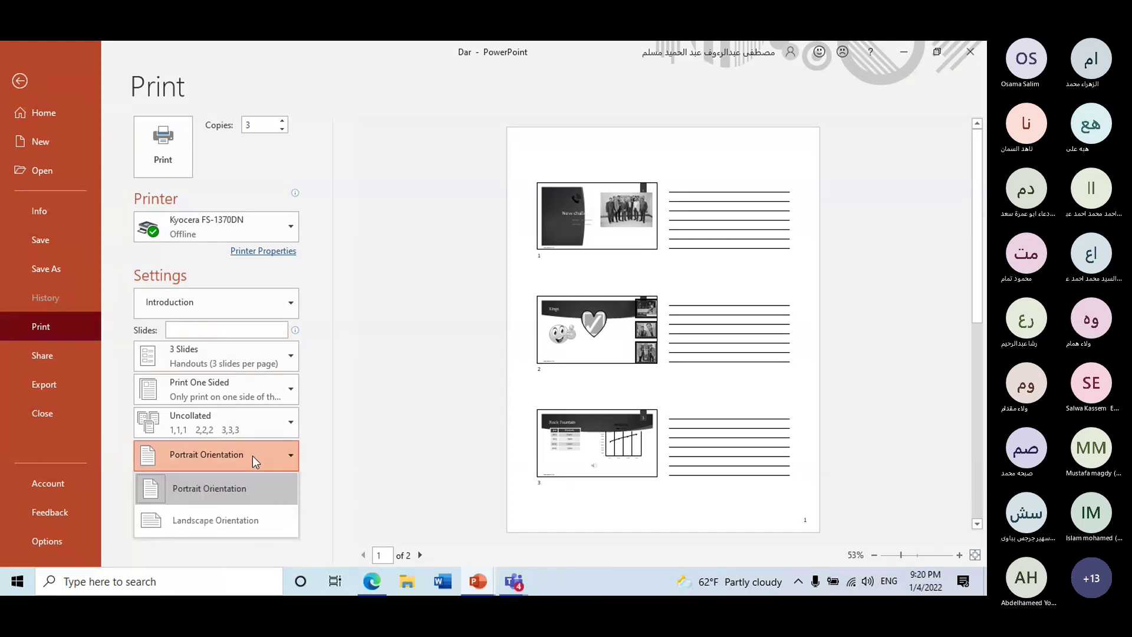
pyautogui.click(227, 514)
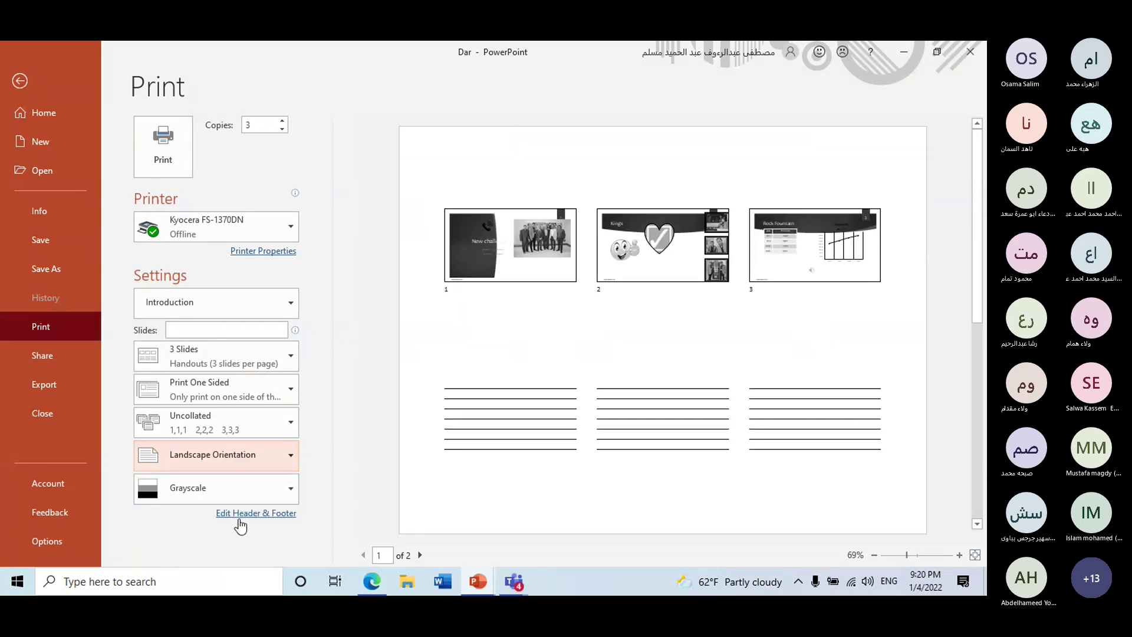
pyautogui.click(239, 457)
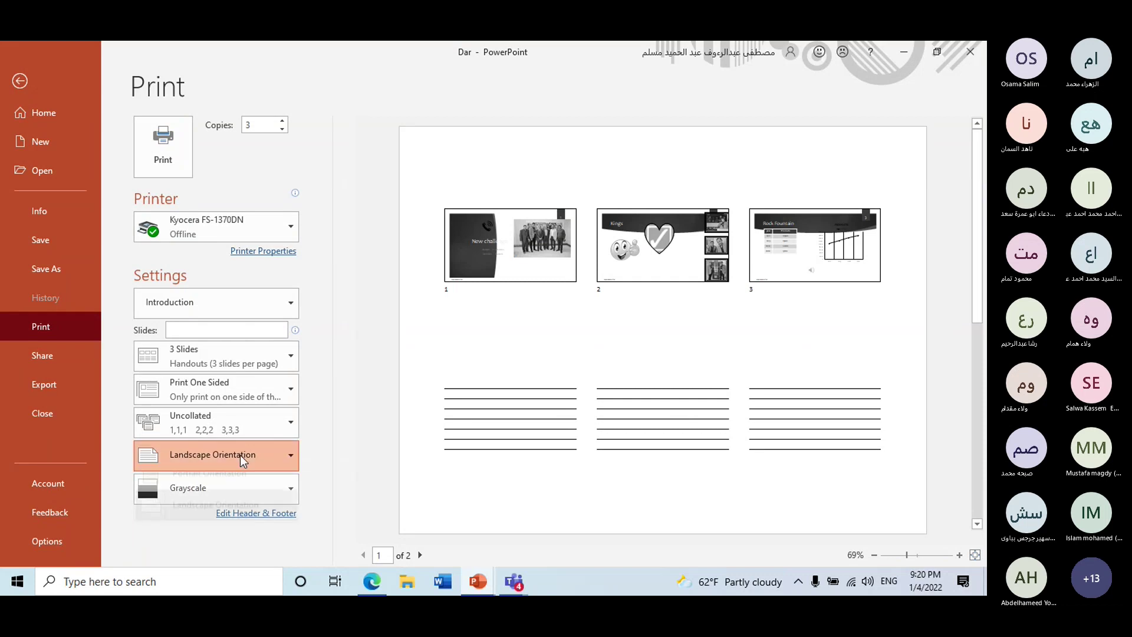
pyautogui.click(355, 462)
pyautogui.press('Tab')
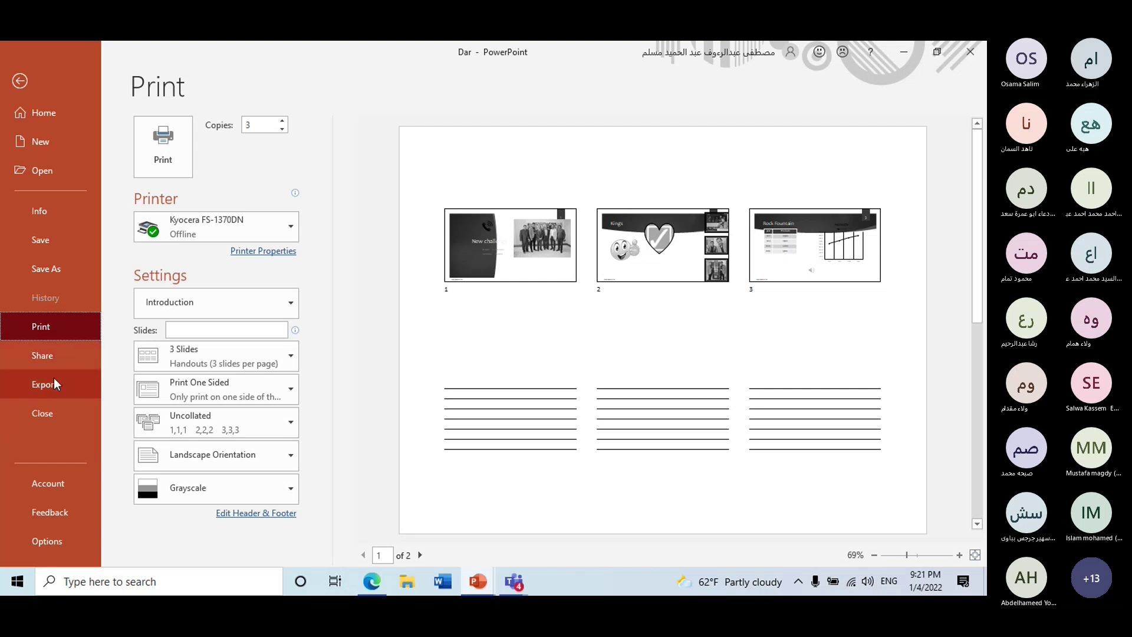
# - Open the Send to Microsoft Word dialog from Export > Create Handouts
pyautogui.click(51, 385)
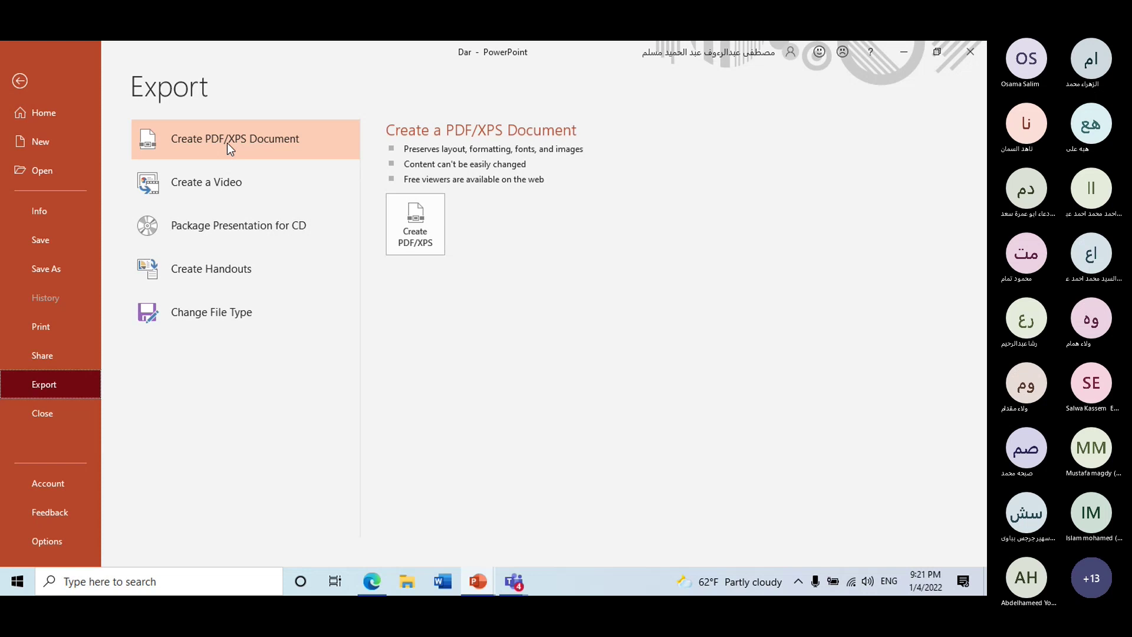
pyautogui.click(214, 270)
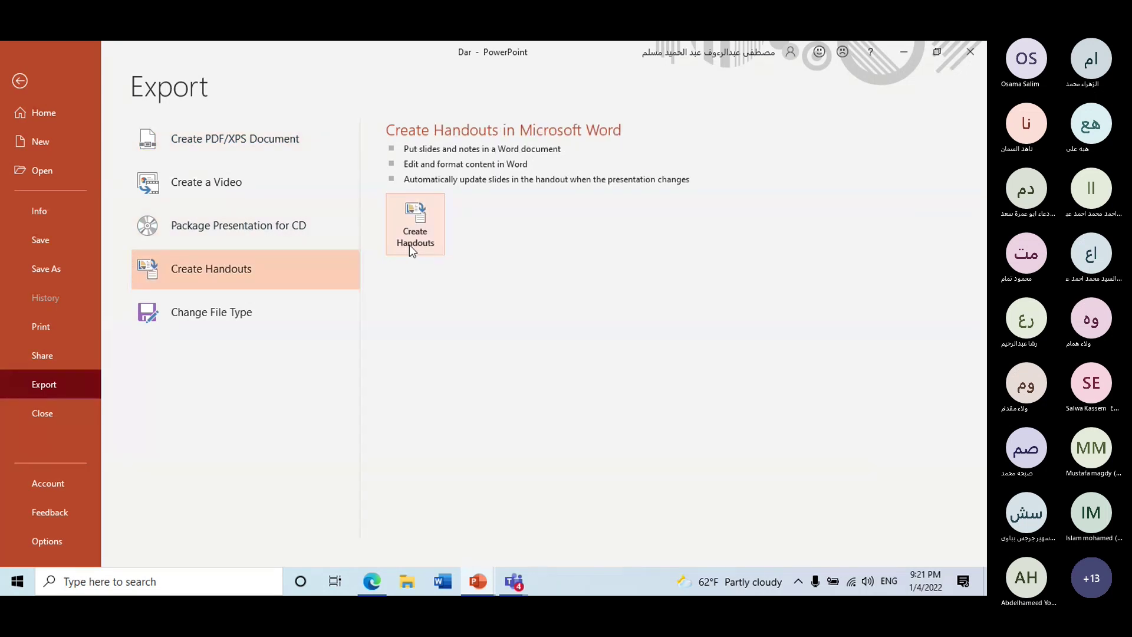
pyautogui.click(409, 246)
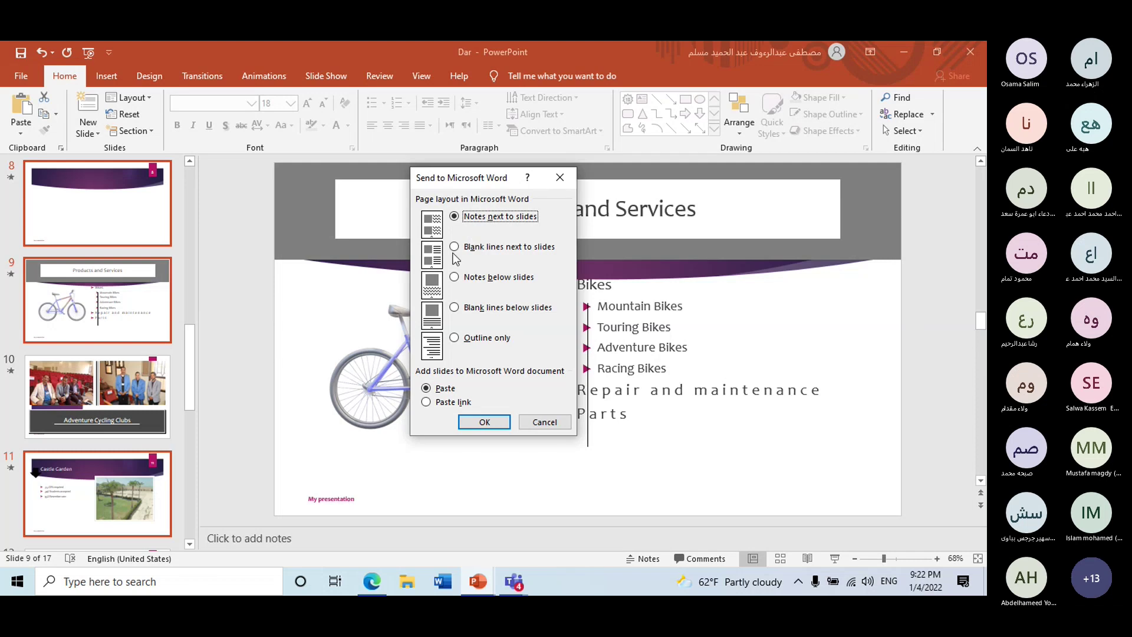
# - Try each Word handout layout through Outline only, then cancel without sending and go to File
pyautogui.click(454, 246)
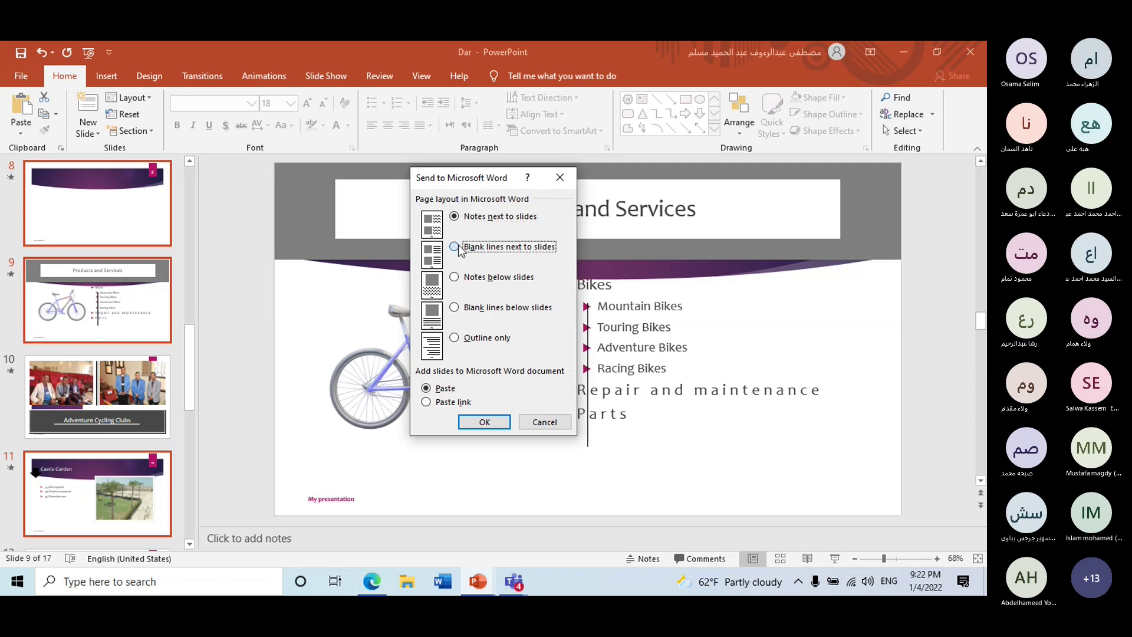
pyautogui.click(454, 276)
pyautogui.click(454, 307)
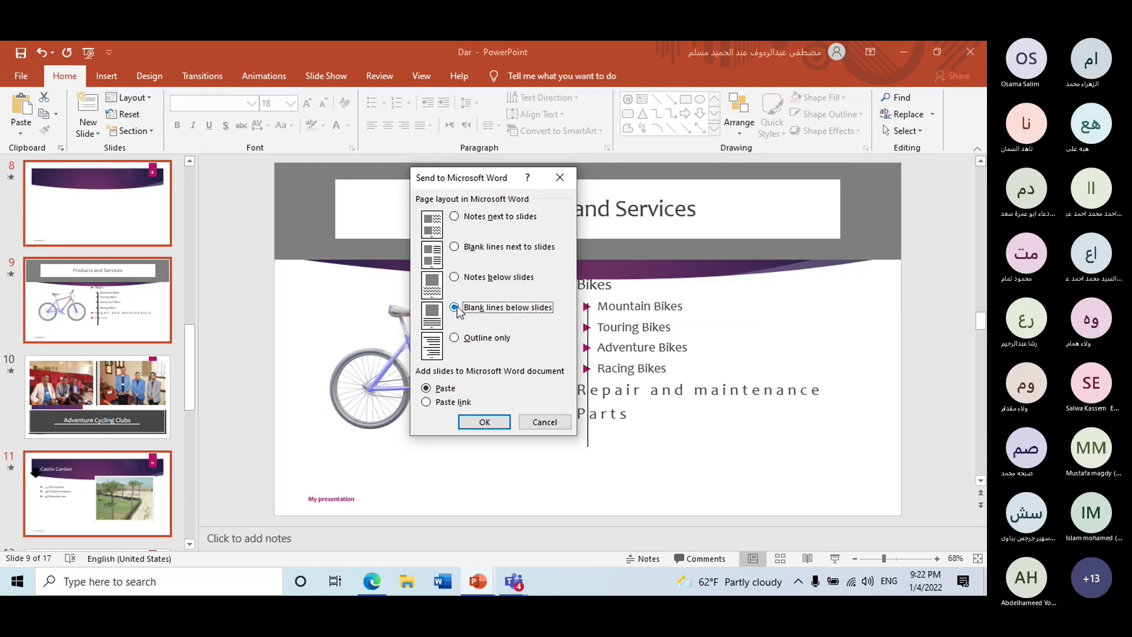
pyautogui.click(454, 337)
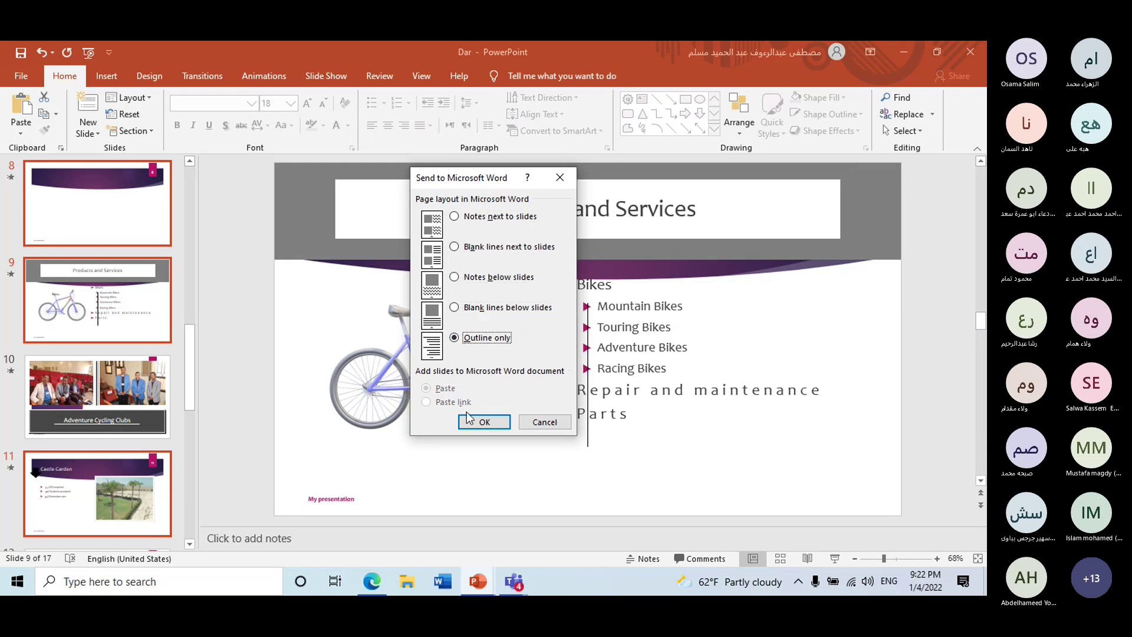
pyautogui.click(543, 422)
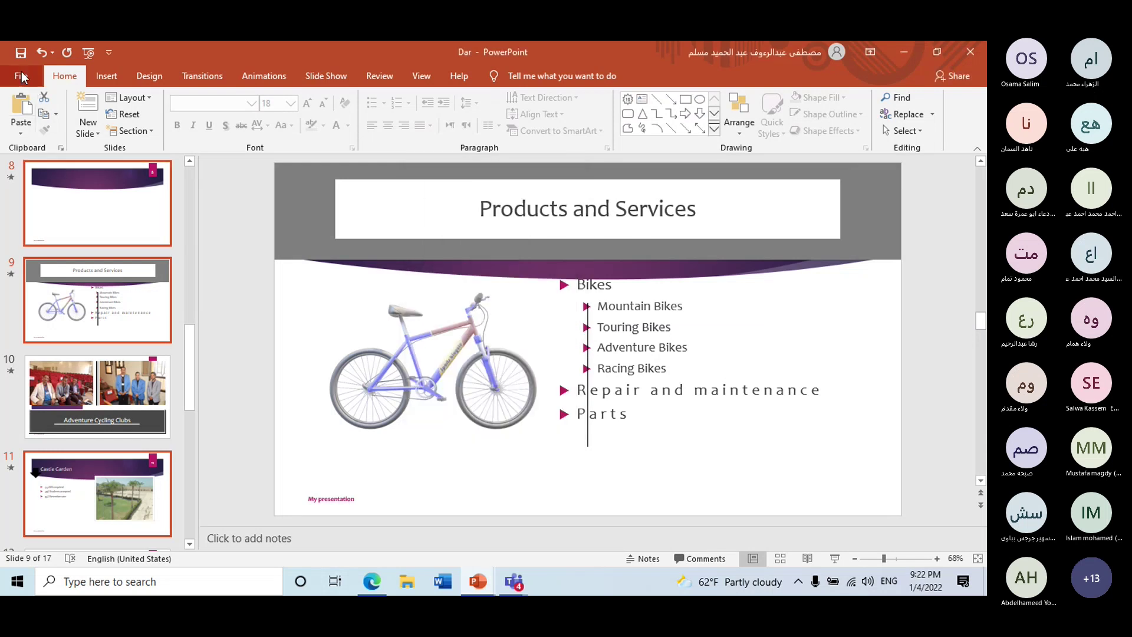
pyautogui.click(30, 78)
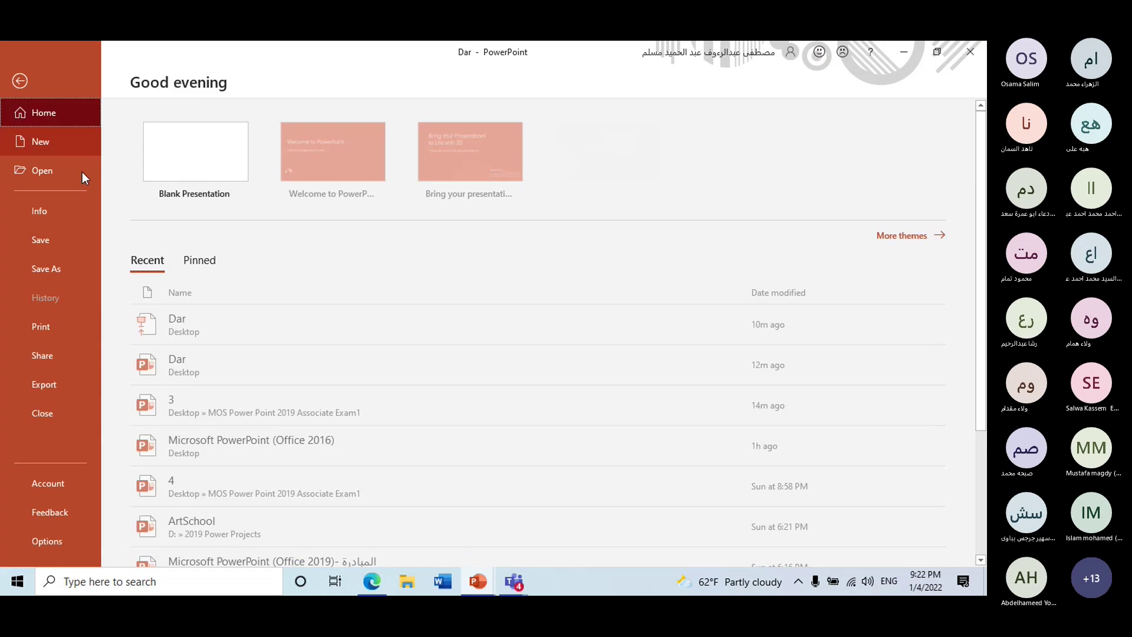
# - Go from Export to the Account page showing the Office product and Version 1909 details
pyautogui.click(61, 384)
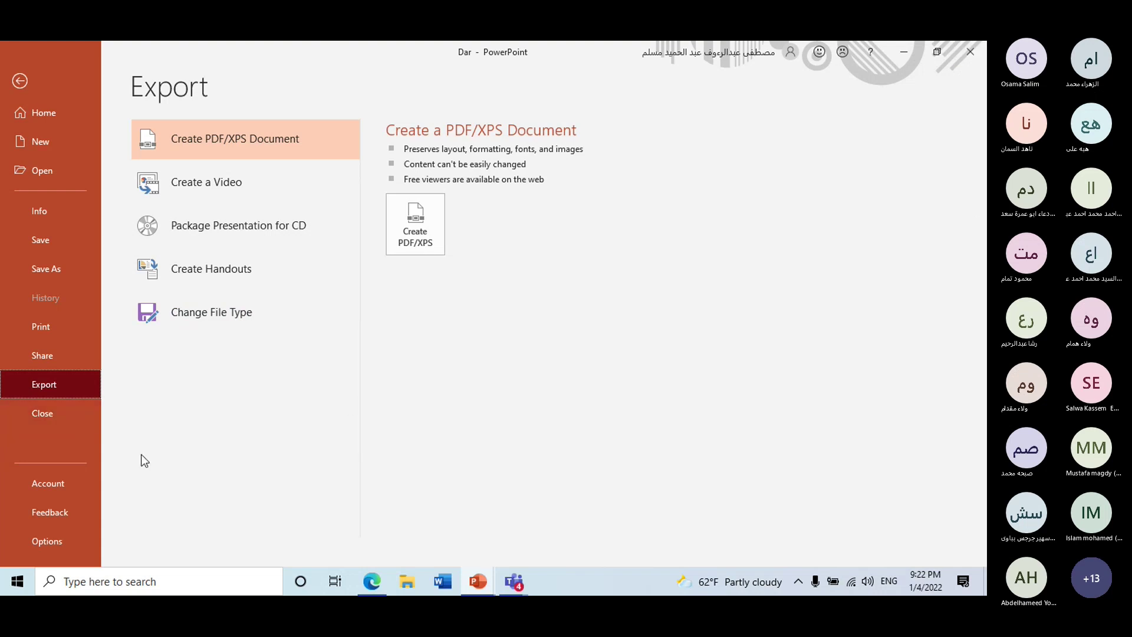
pyautogui.click(55, 485)
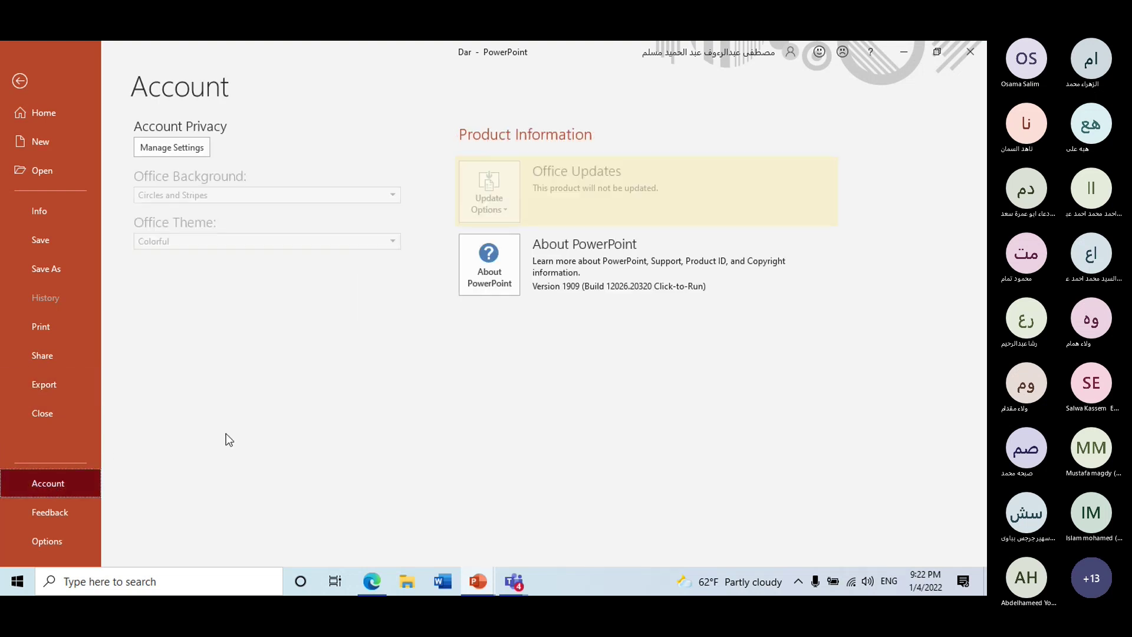
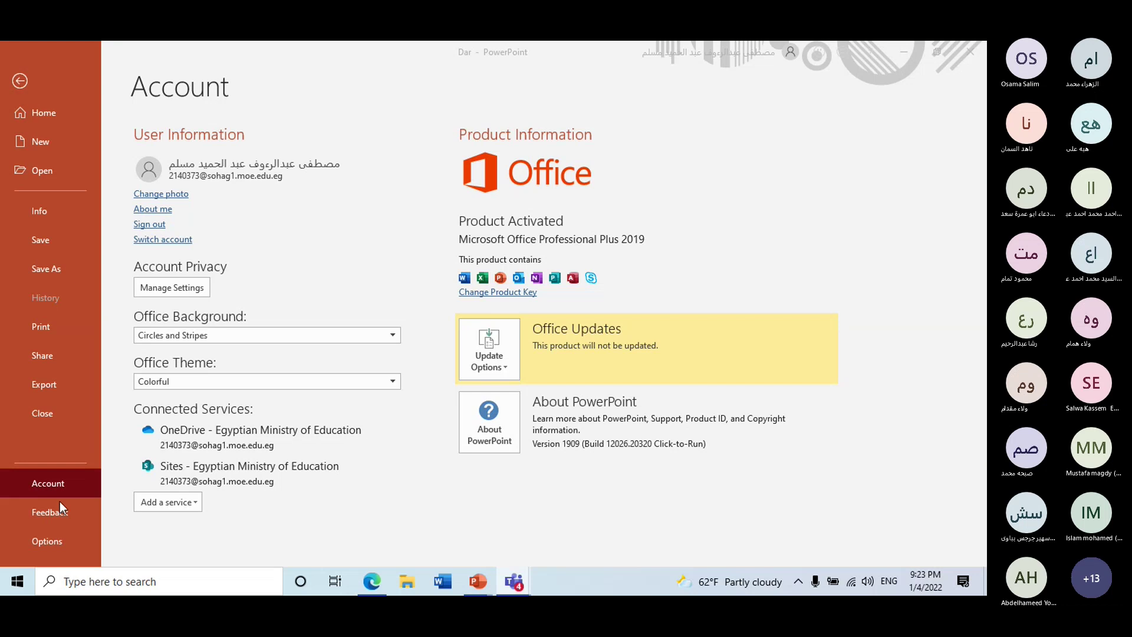
# - Open PowerPoint Options from the Account page and nudge the dialog up and left on General
pyautogui.click(56, 539)
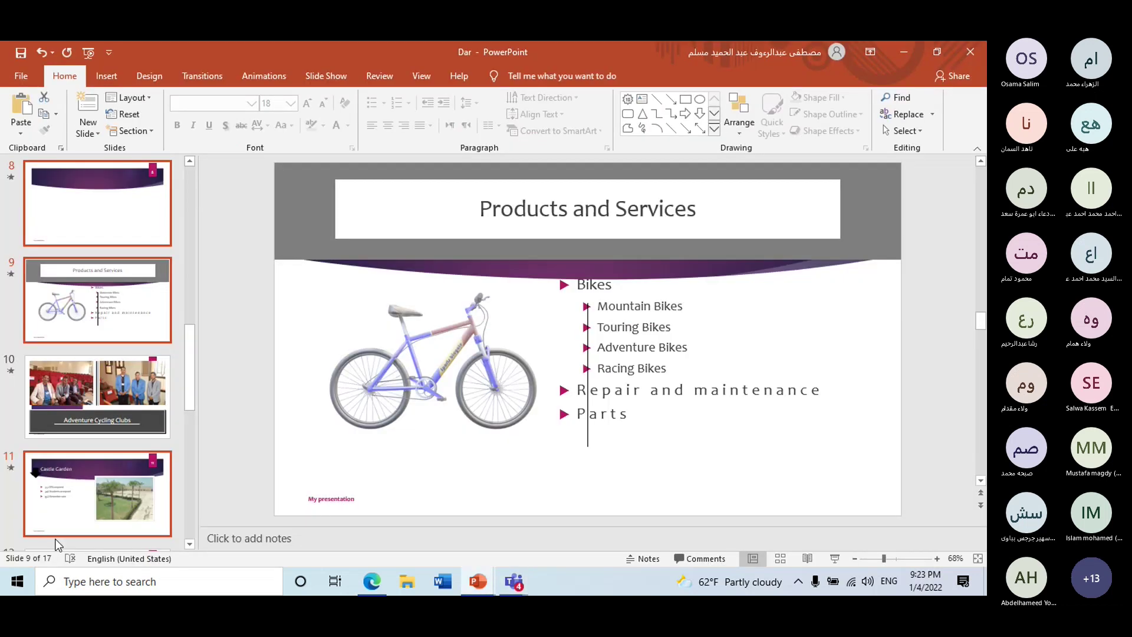
pyautogui.moveTo(625, 81); pyautogui.dragTo(584, 62)
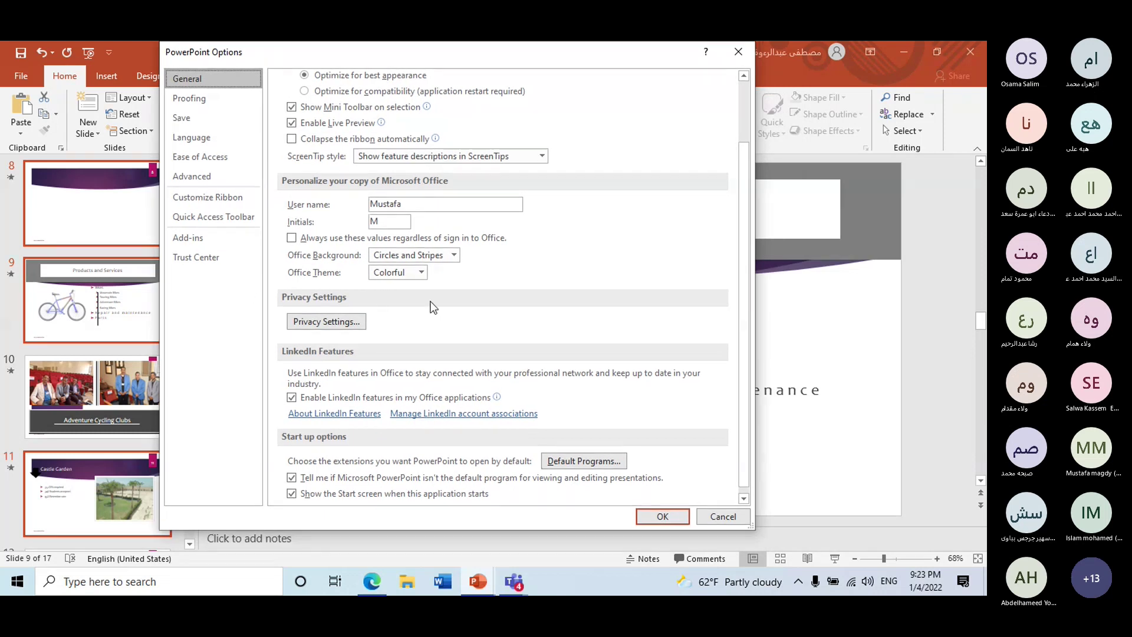
pyautogui.scroll(-1, 429, 306)
pyautogui.scroll(2, 434, 303)
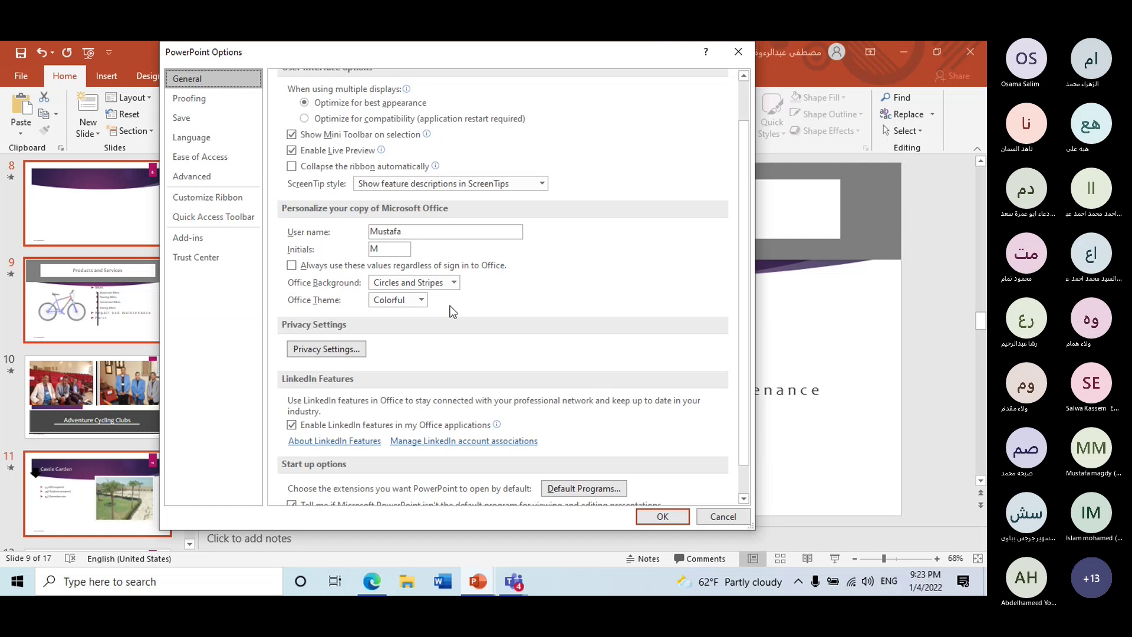
# - Review the Arabic (Egypt) and English editing and display language choices, then view the Save settings
pyautogui.click(208, 141)
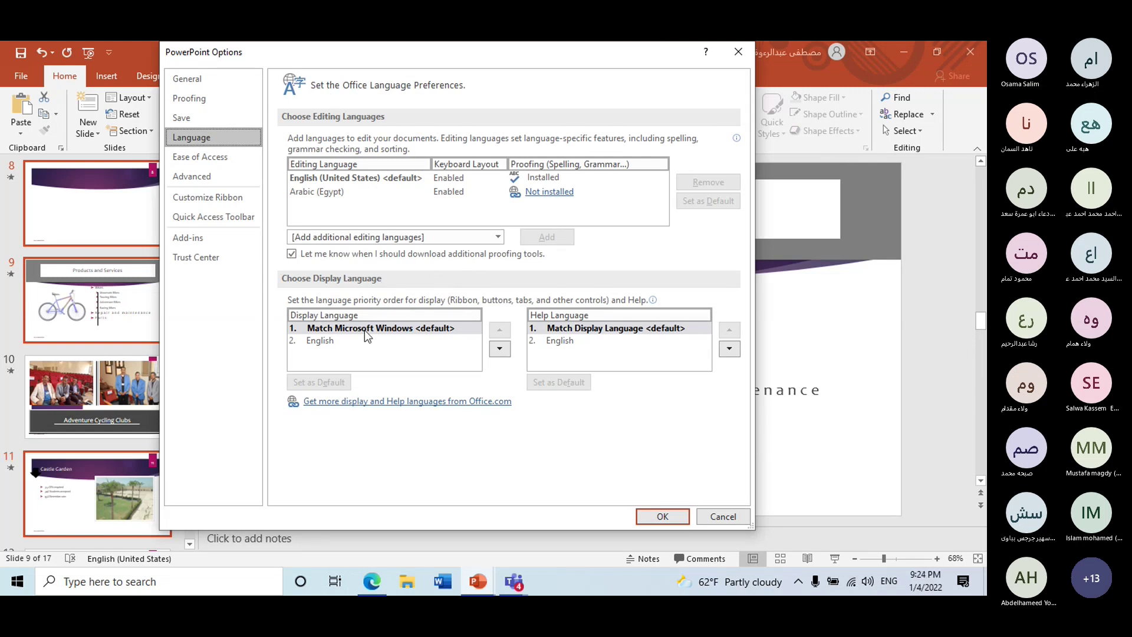
pyautogui.click(371, 176)
pyautogui.click(361, 193)
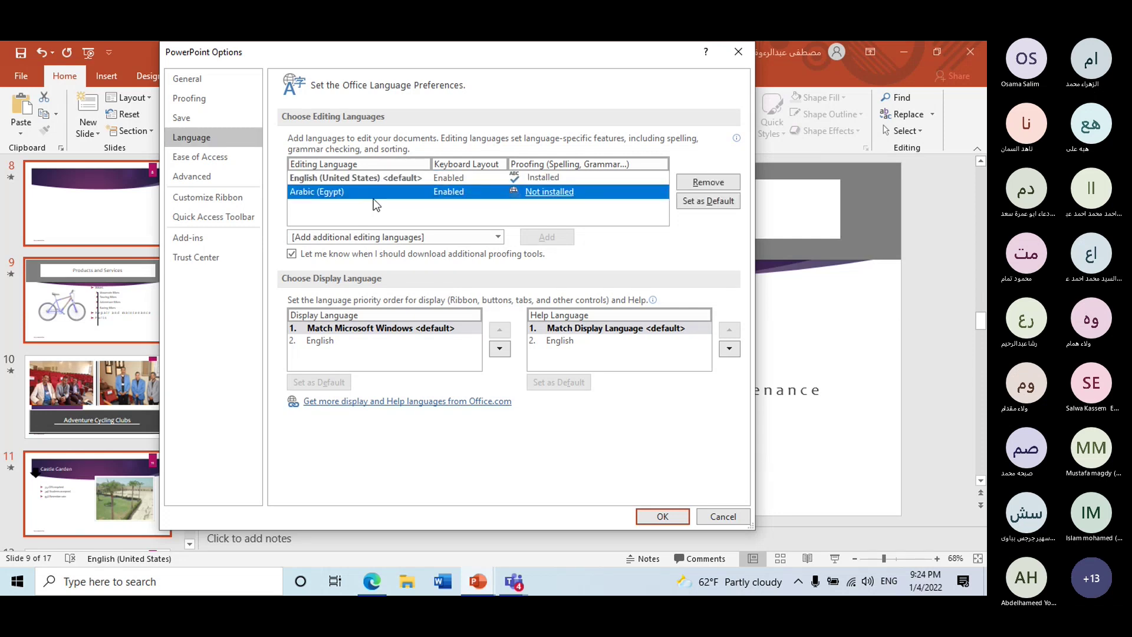
pyautogui.click(376, 178)
pyautogui.click(374, 193)
pyautogui.click(363, 328)
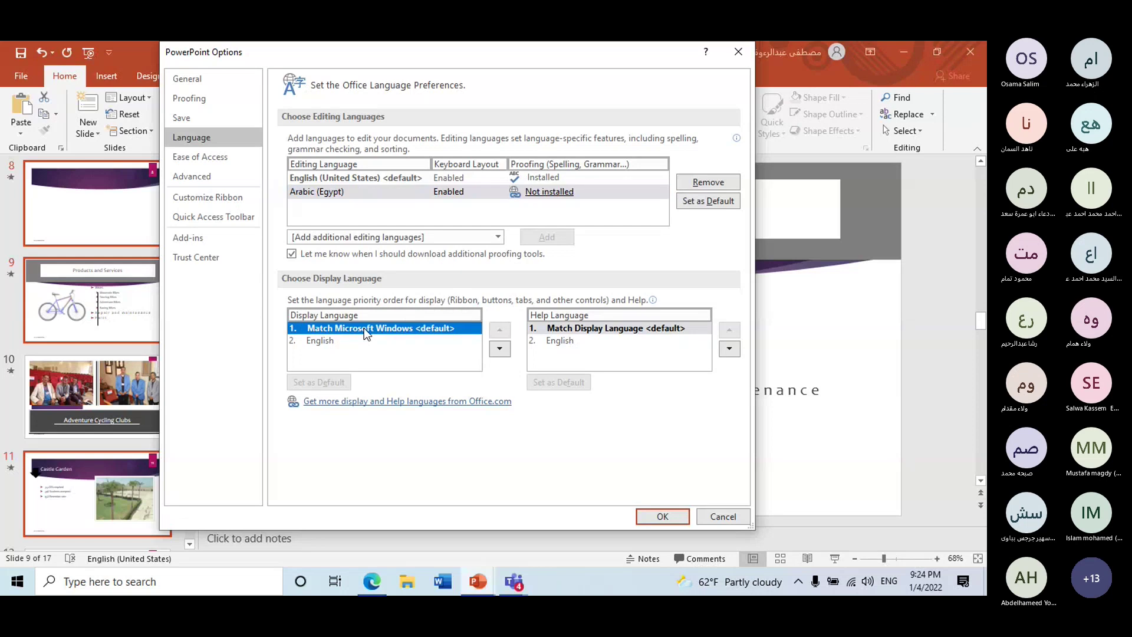
pyautogui.click(345, 352)
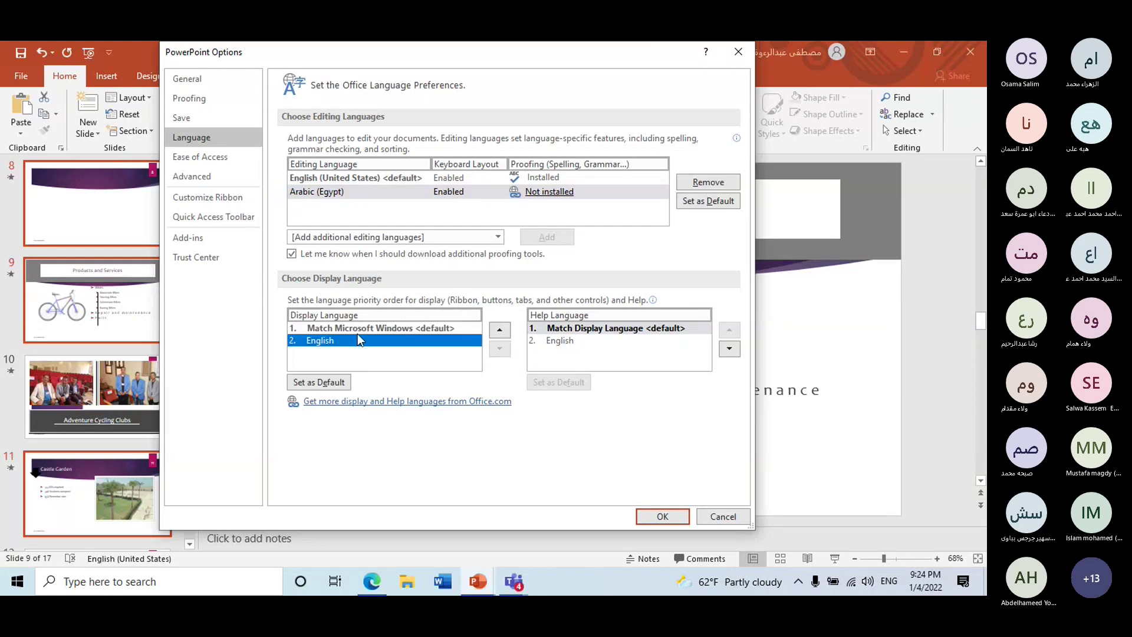
pyautogui.click(358, 328)
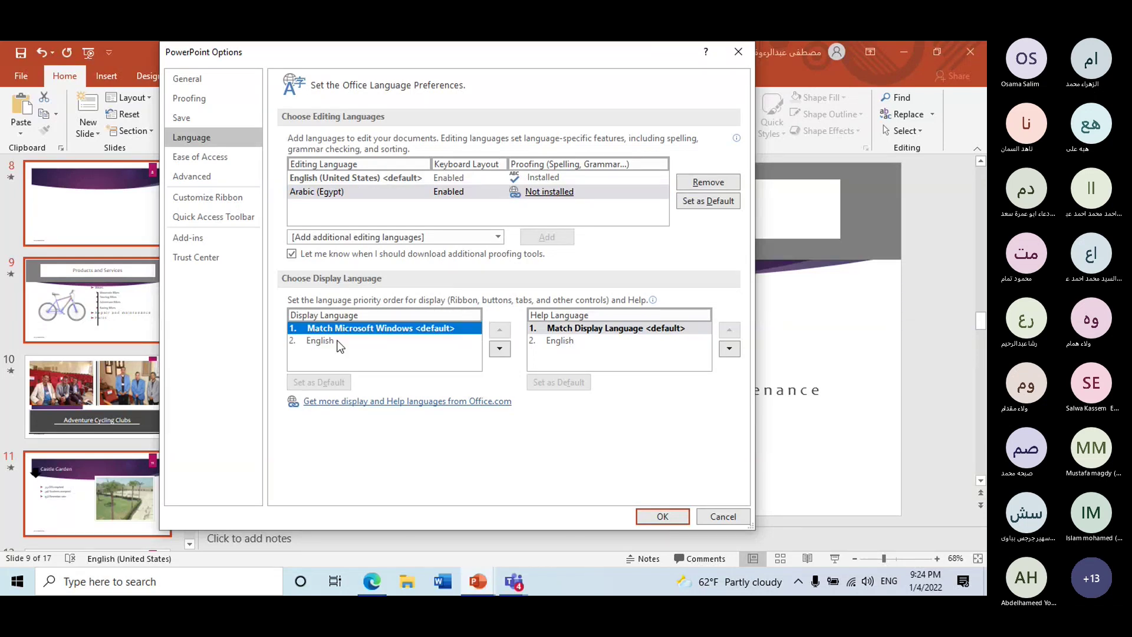
pyautogui.click(336, 344)
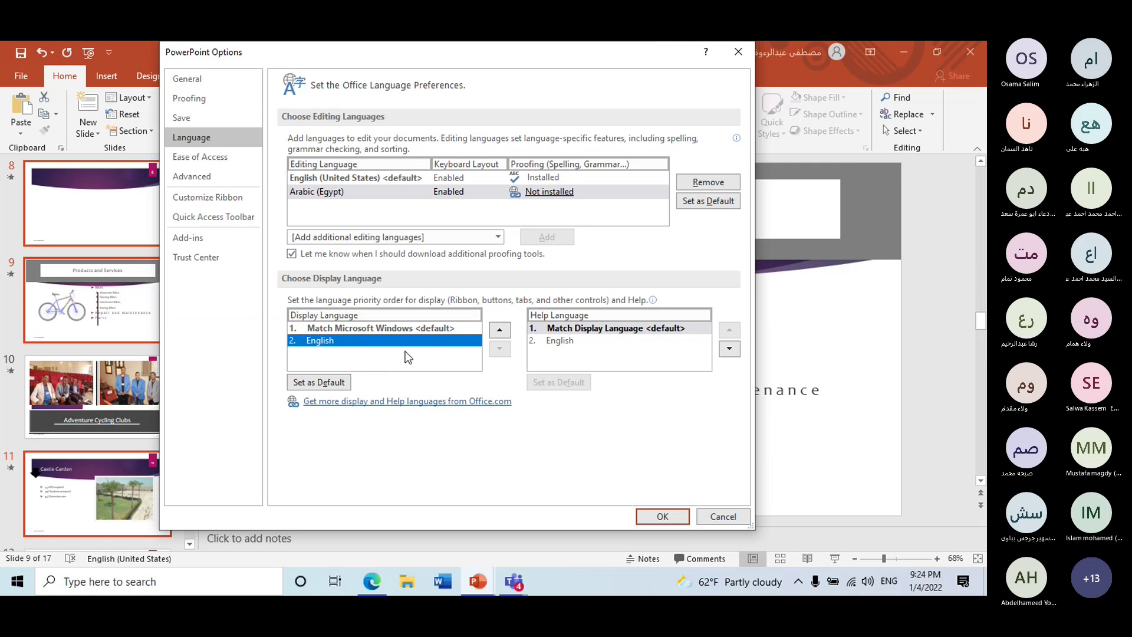
pyautogui.click(197, 122)
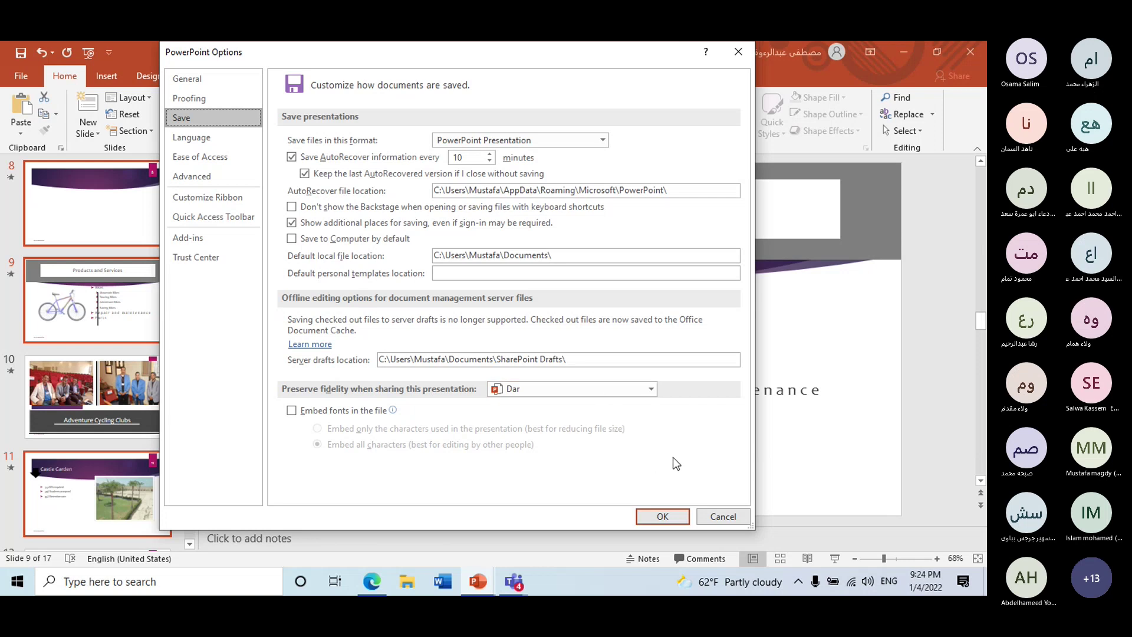
# - Confirm the Options dialog with OK and show Dar's Info page with its properties
pyautogui.click(715, 516)
pyautogui.click(20, 74)
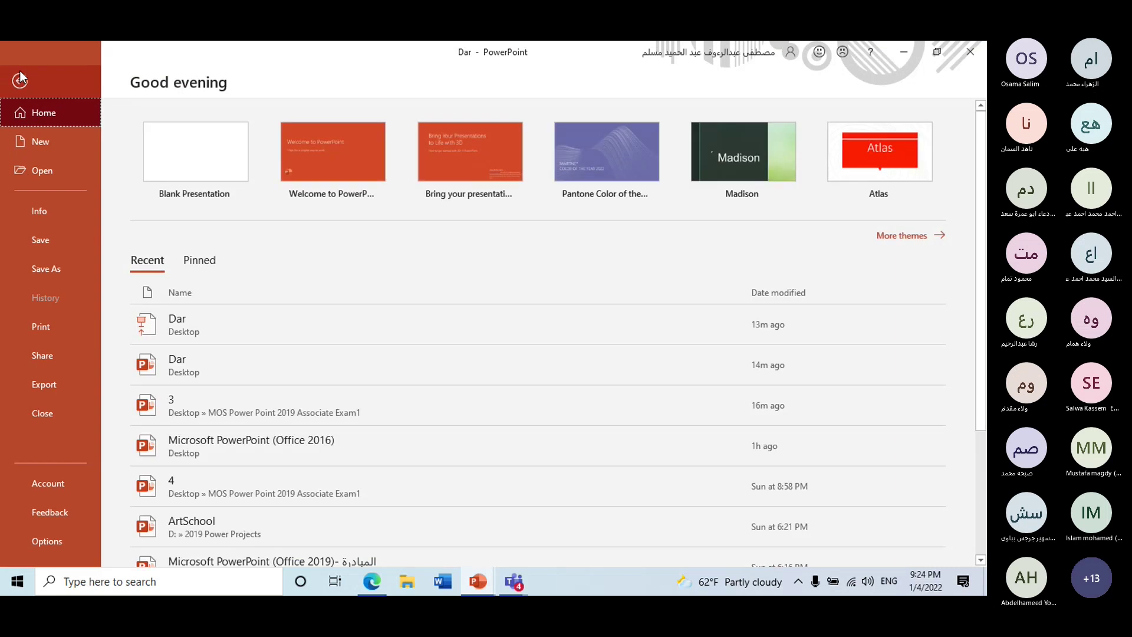
pyautogui.click(30, 218)
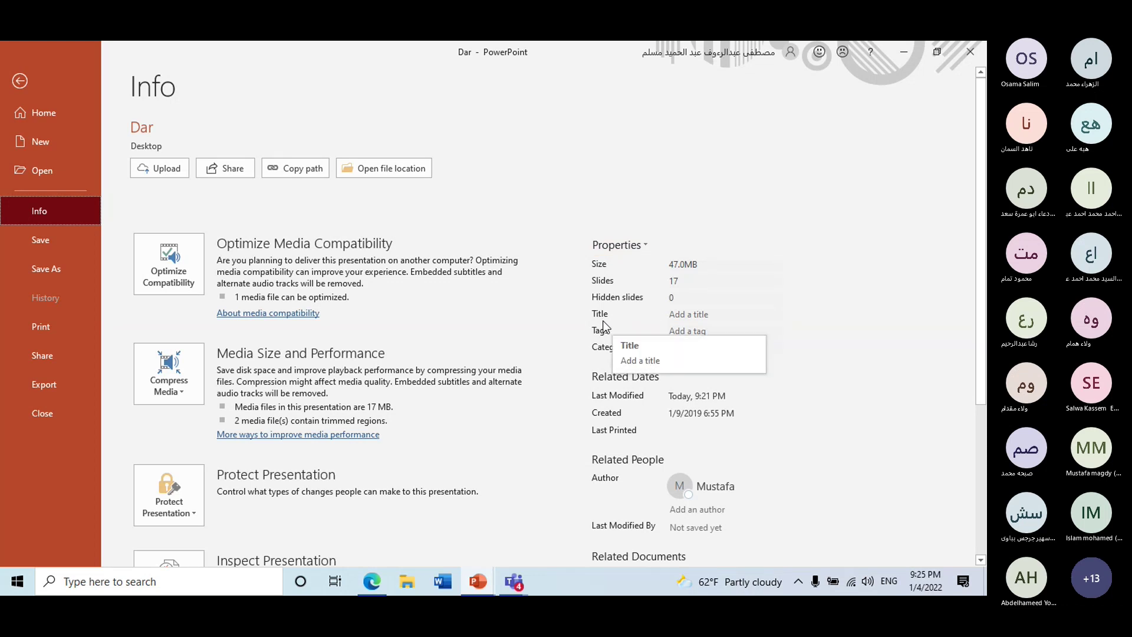
# - Enter the author's name as the presentation's Title property
pyautogui.click(668, 314)
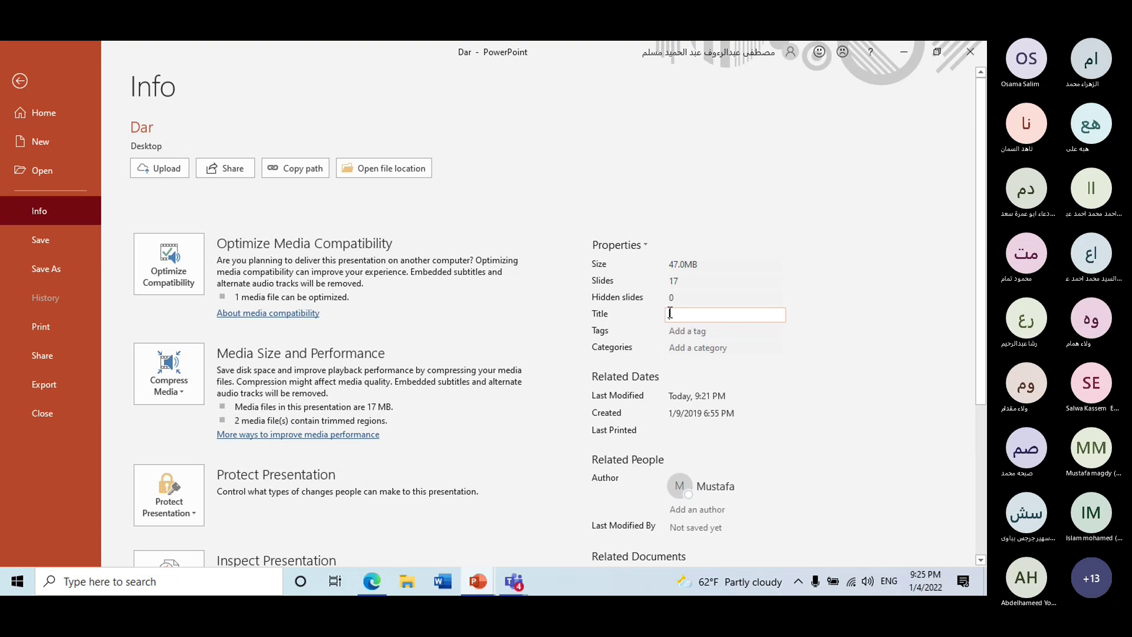
pyautogui.write('M')
pyautogui.write('ustafa')
pyautogui.click(855, 326)
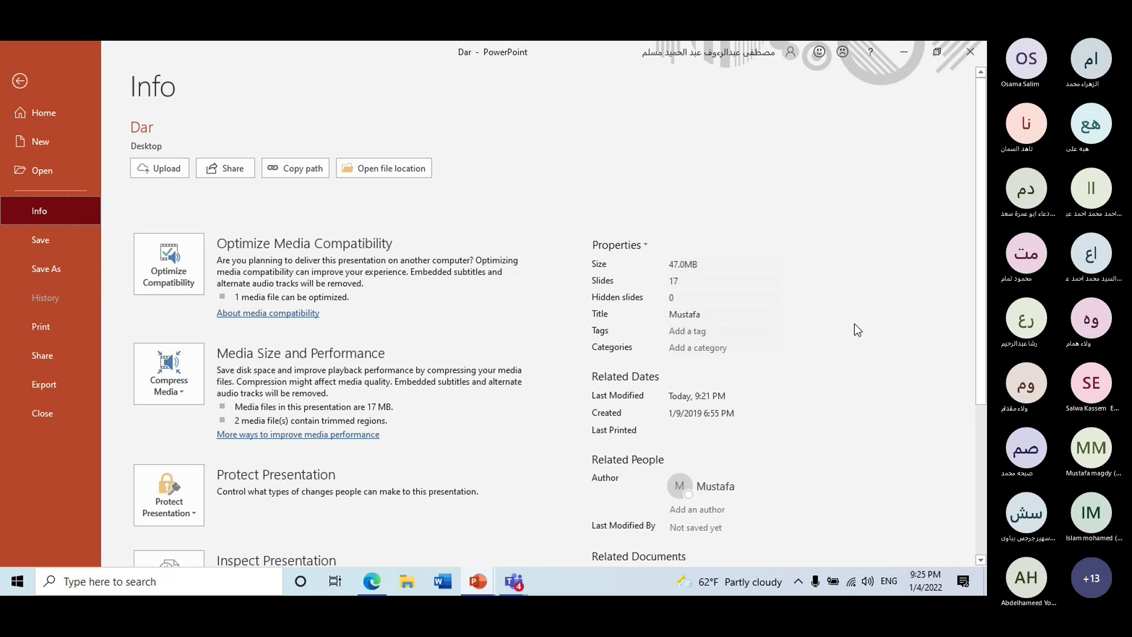
# - Set the Categories property to Online
pyautogui.click(696, 335)
pyautogui.click(691, 346)
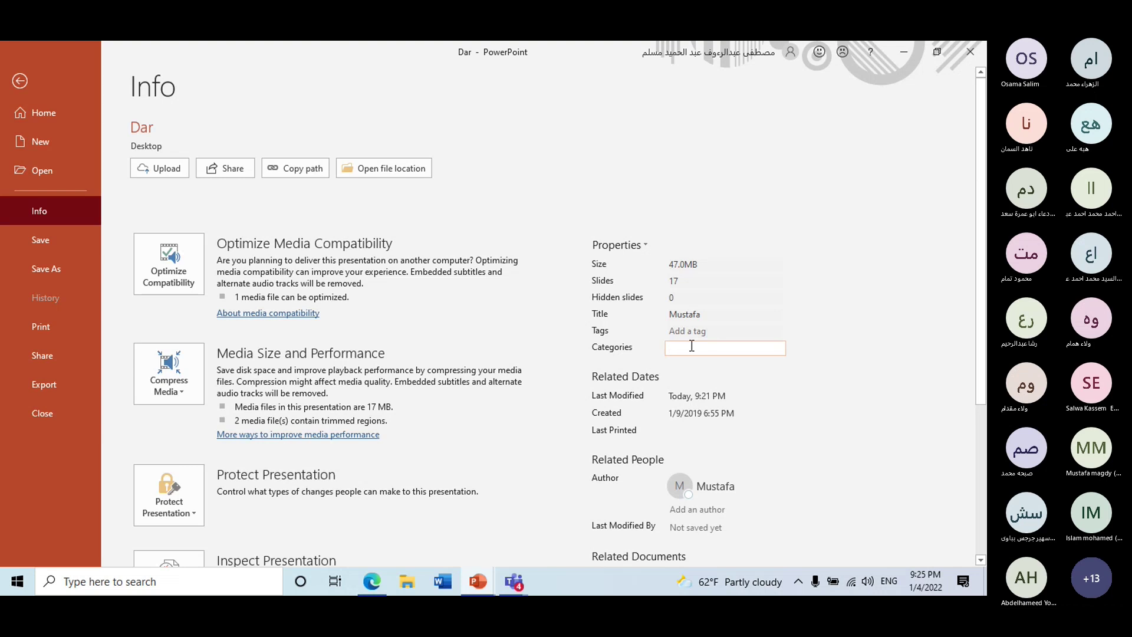
pyautogui.write('Onli')
pyautogui.write('ne')
pyautogui.press('Return')
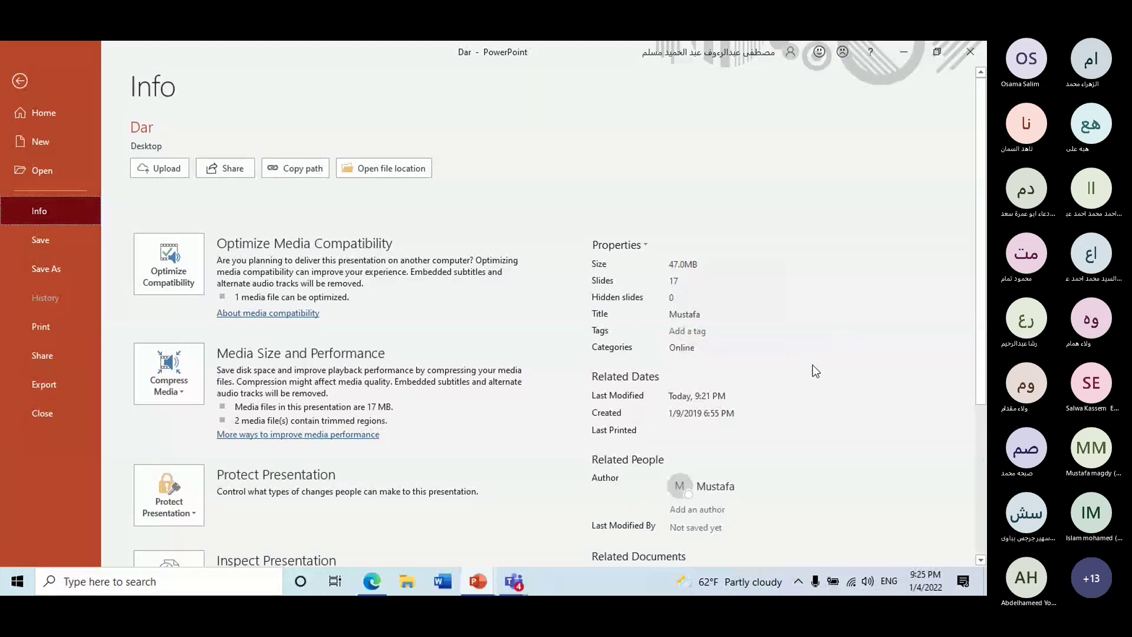
pyautogui.scroll(-2, 813, 364)
pyautogui.scroll(-1, 812, 369)
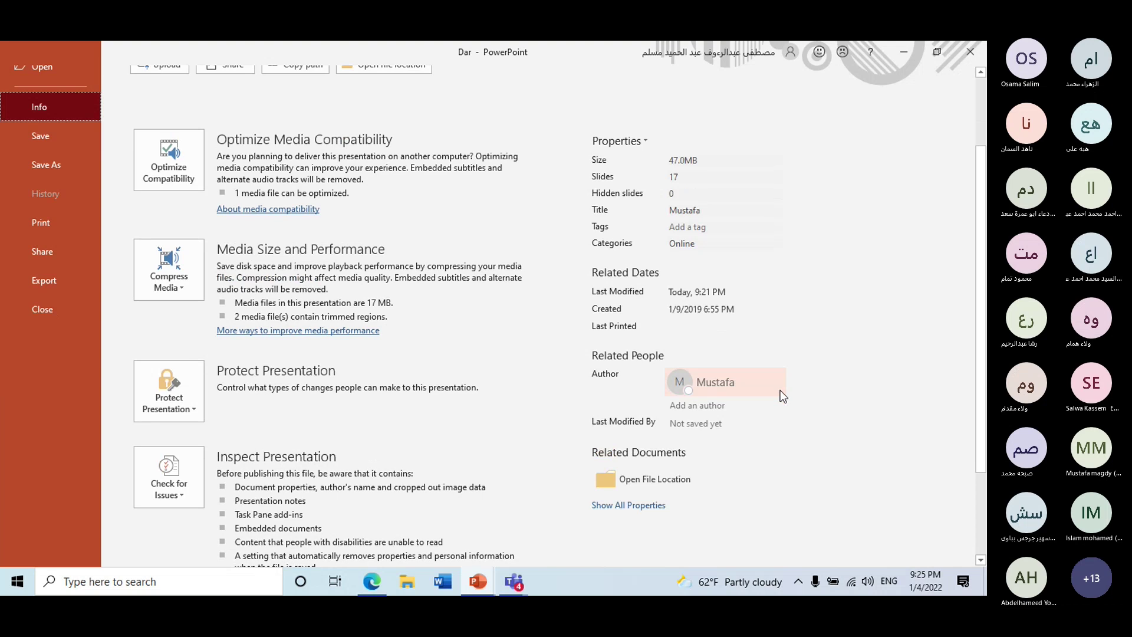
pyautogui.scroll(-1, 782, 395)
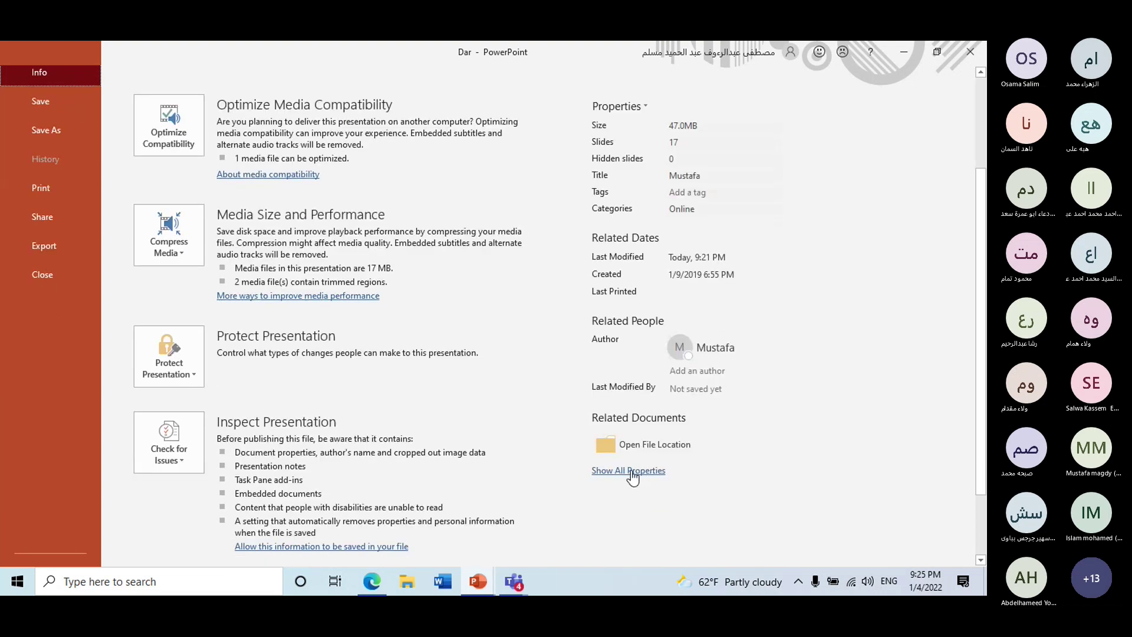
# - Show all properties and tab out of Presentation format so it reads Widescreen, leaving Status blank
pyautogui.click(631, 470)
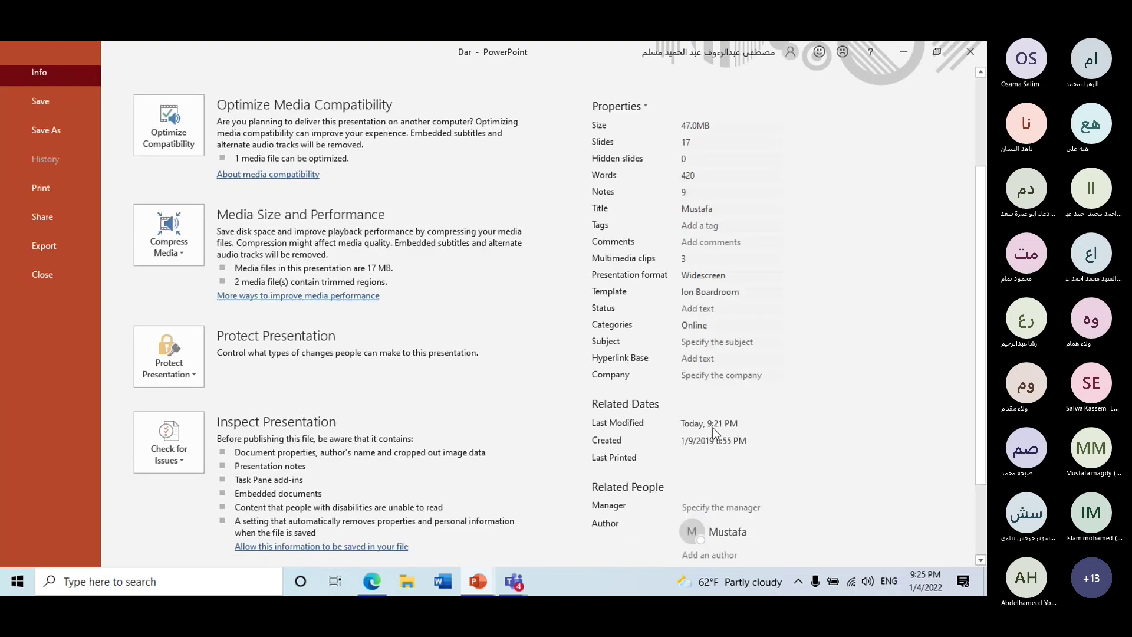
pyautogui.scroll(1, 713, 427)
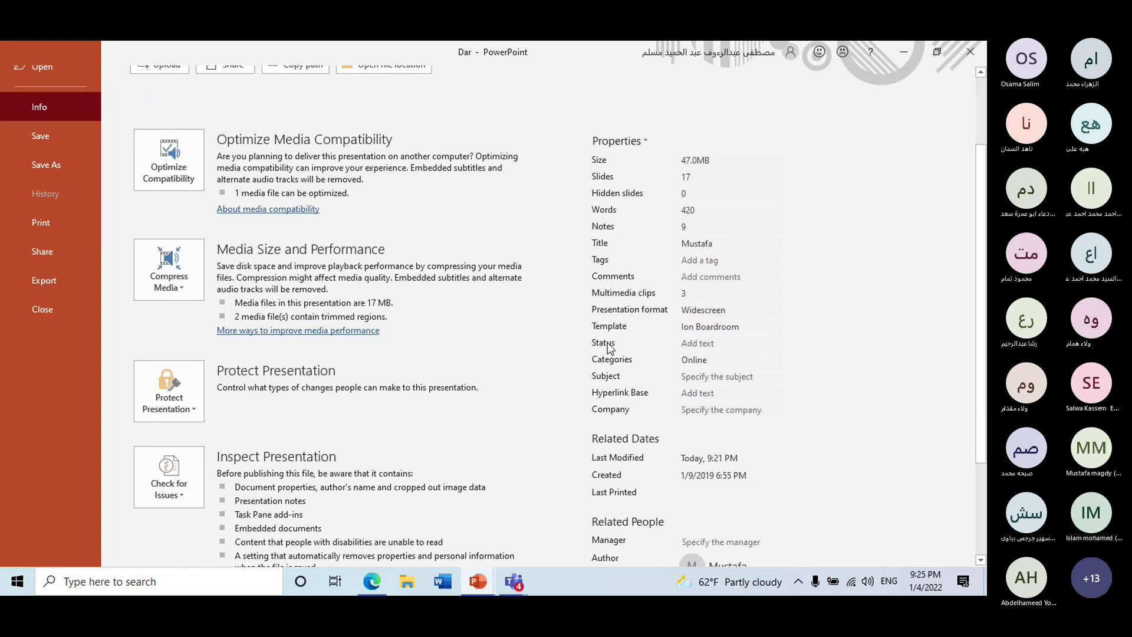
pyautogui.click(685, 347)
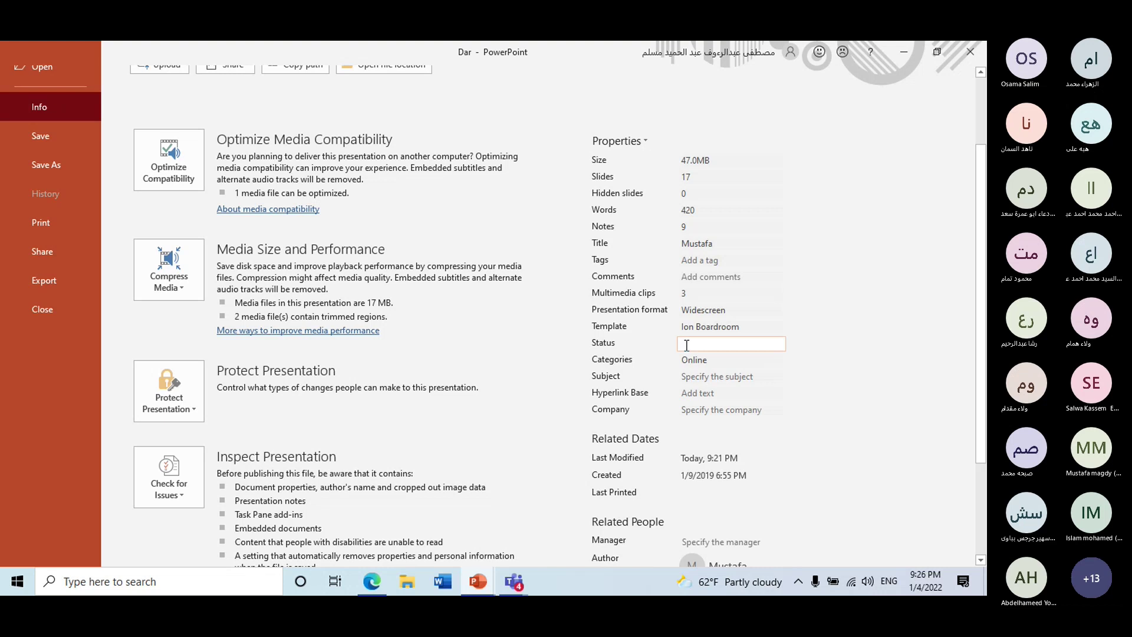
pyautogui.hotkey('shift', 'Tab')
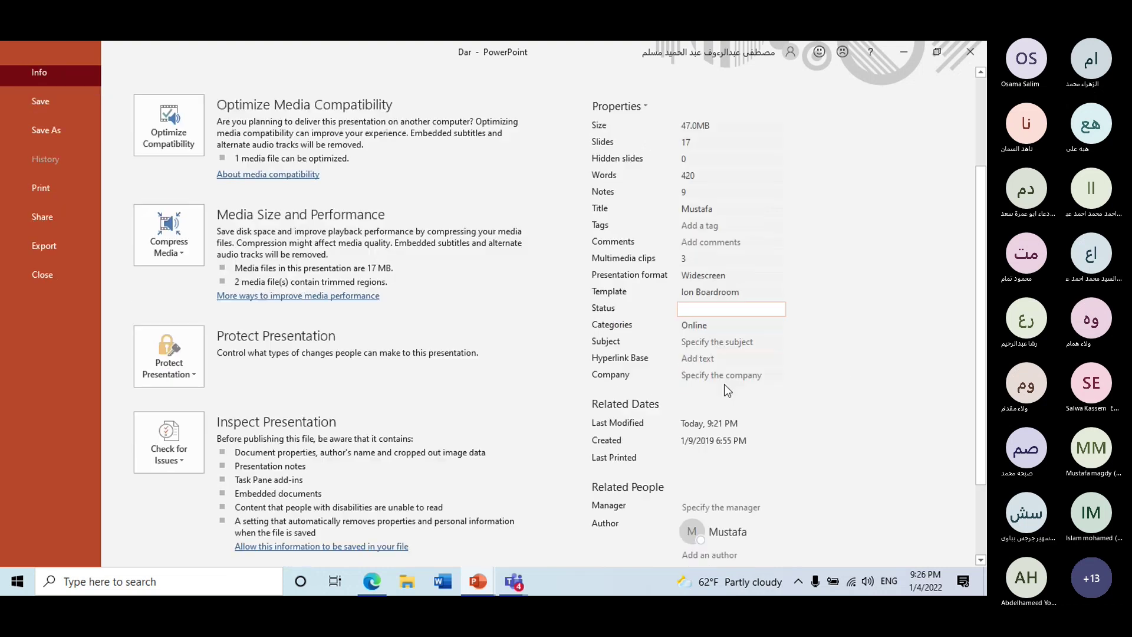
pyautogui.press('Tab')
pyautogui.scroll(1, 710, 398)
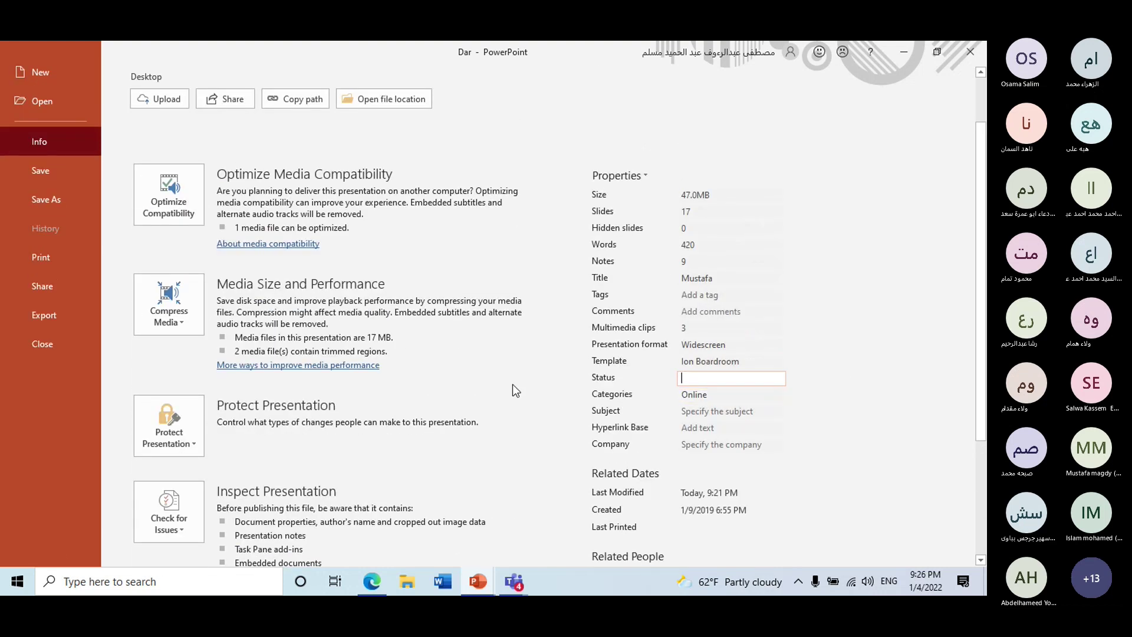
pyautogui.scroll(1, 512, 383)
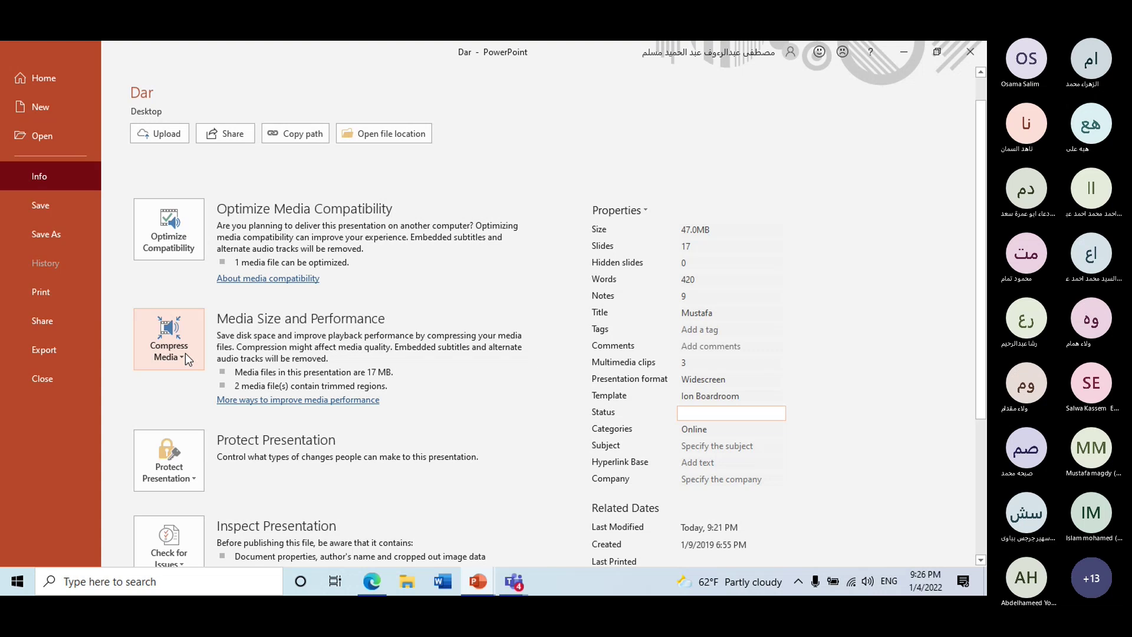
pyautogui.scroll(-1, 185, 352)
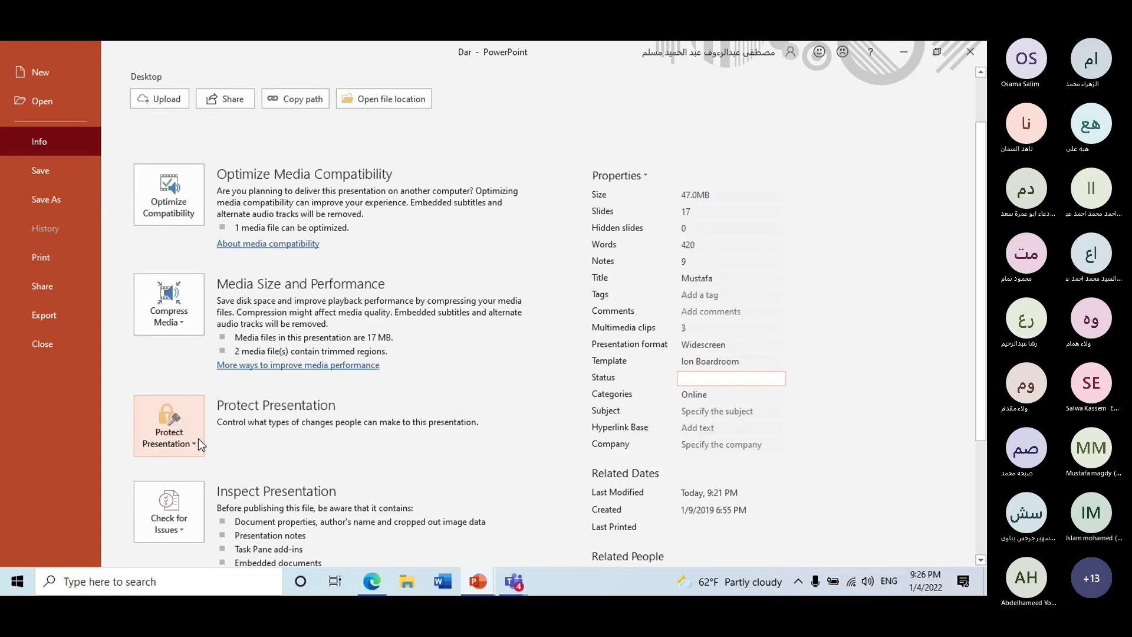
pyautogui.click(189, 443)
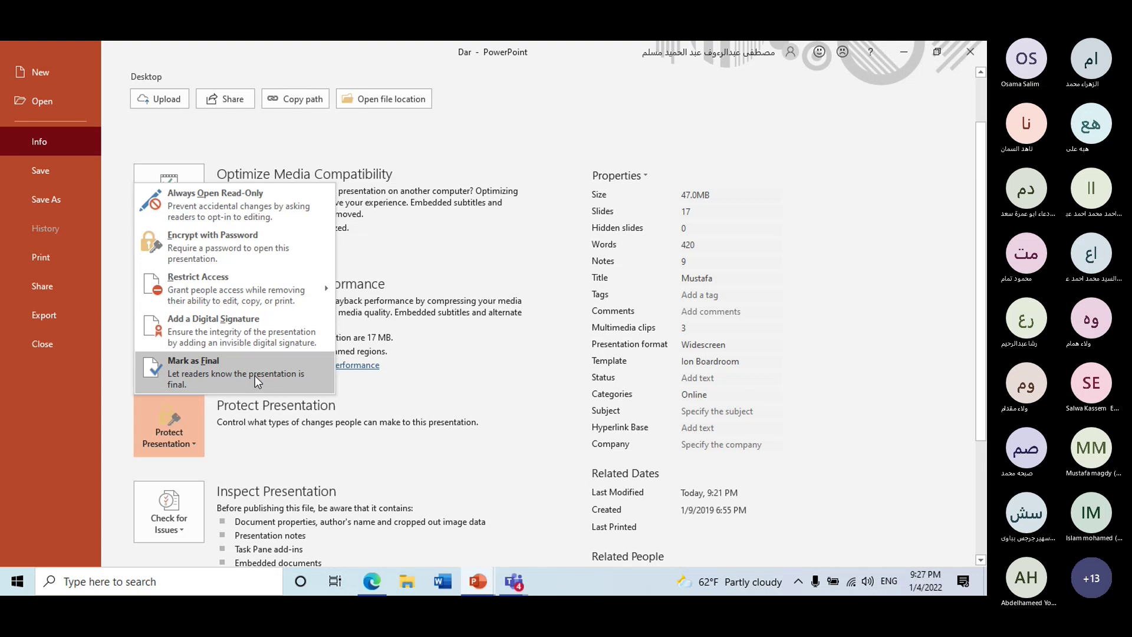
pyautogui.click(335, 469)
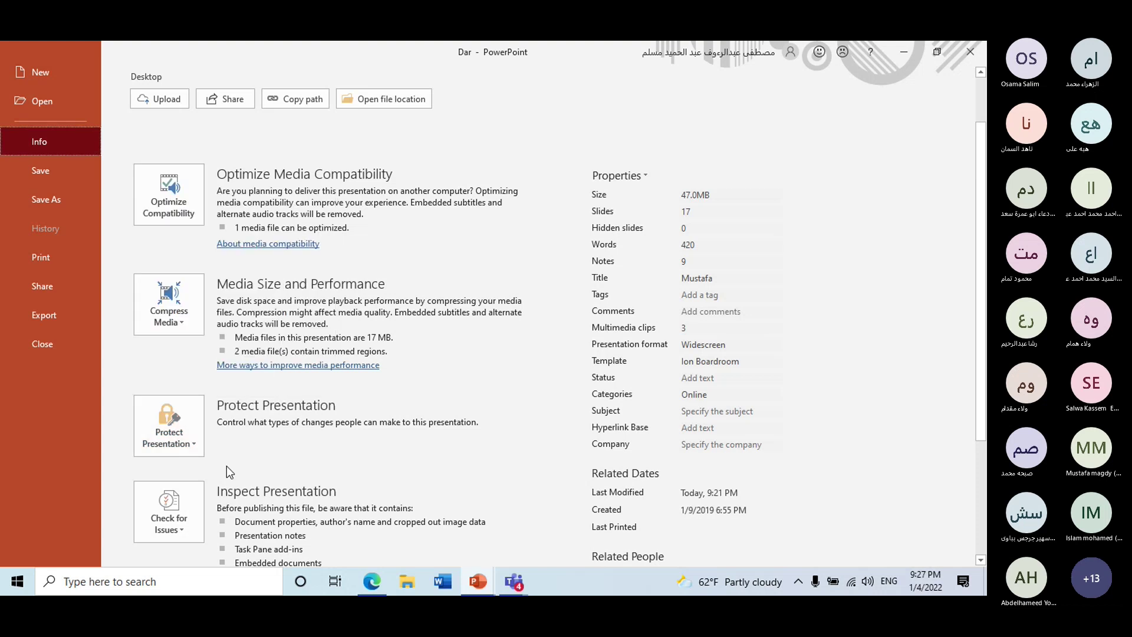
pyautogui.scroll(-2, 226, 466)
# - Open the Check for Issues dropdown showing Inspect Document, Check Accessibility and Check Compatibility
pyautogui.click(188, 458)
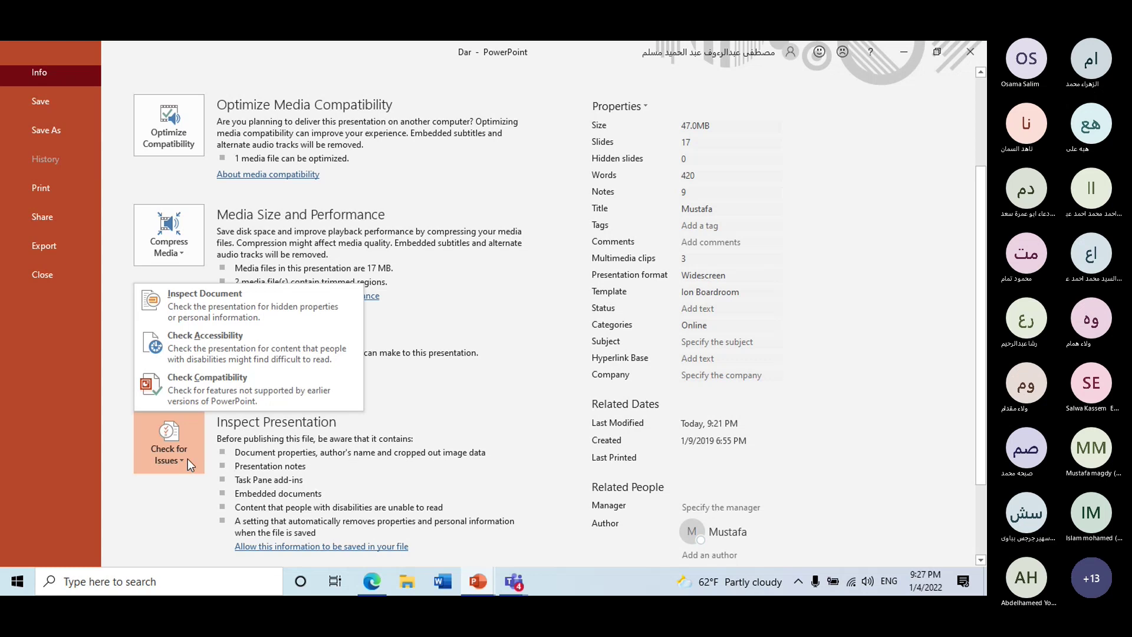
pyautogui.click(178, 449)
pyautogui.click(179, 451)
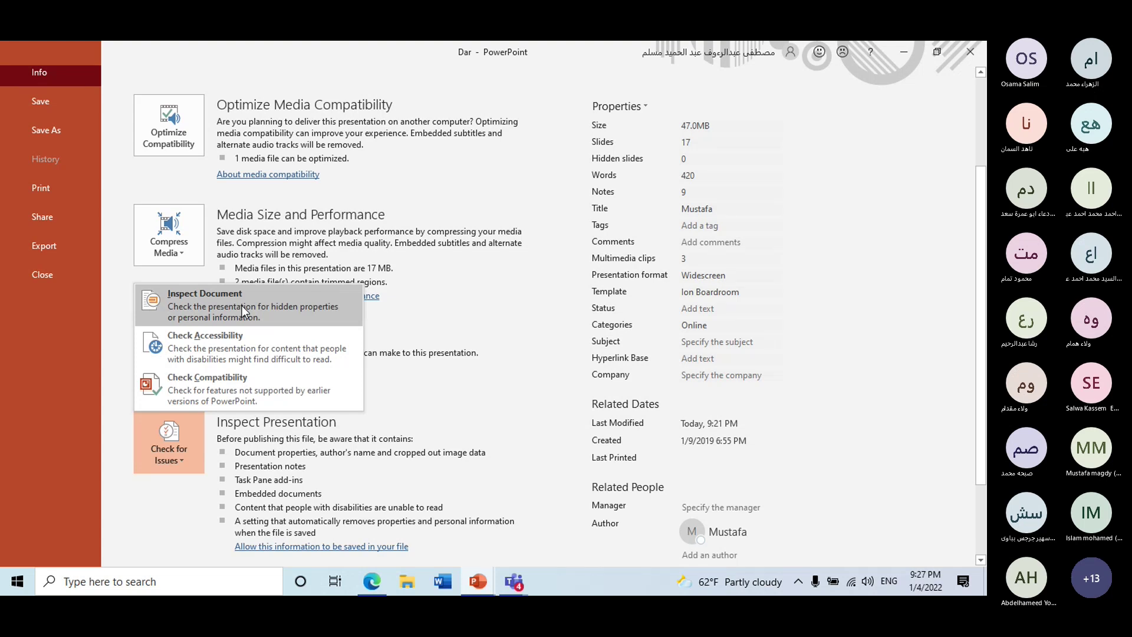
# - Launch Inspect Document and additionally tick the Off-Slide Content and Ink checks
pyautogui.click(242, 305)
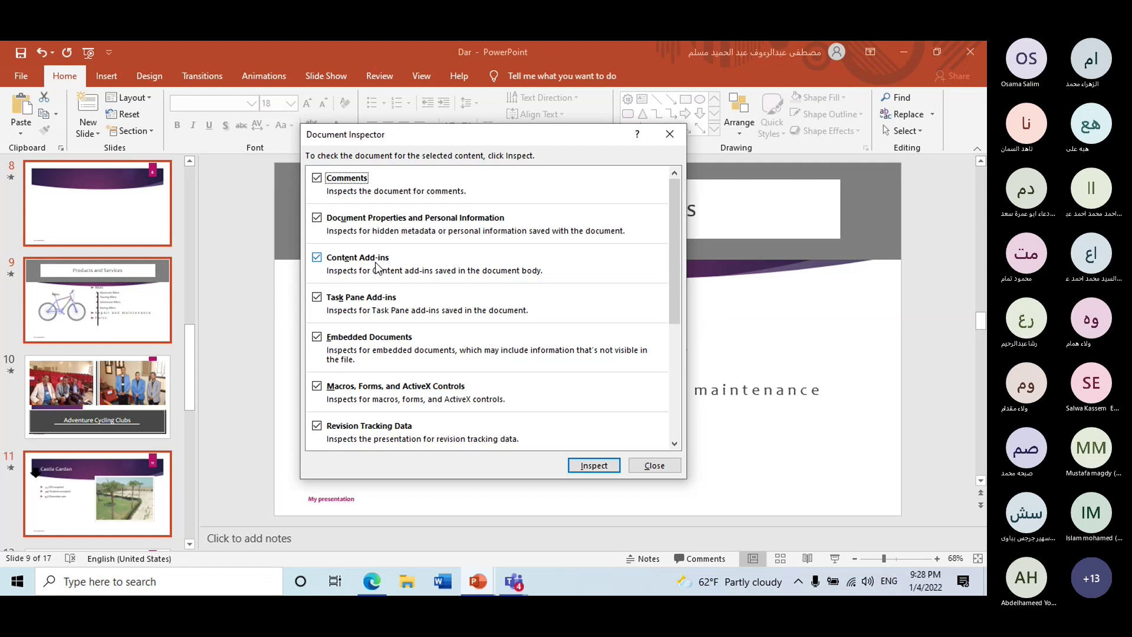
pyautogui.scroll(-3, 376, 283)
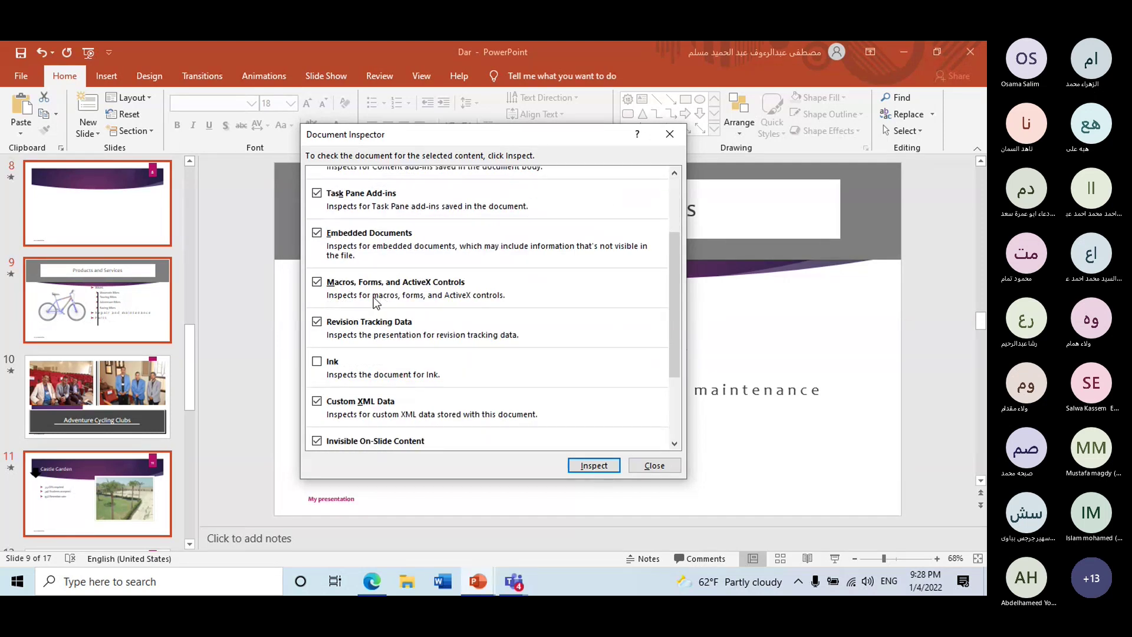
pyautogui.scroll(-3, 377, 304)
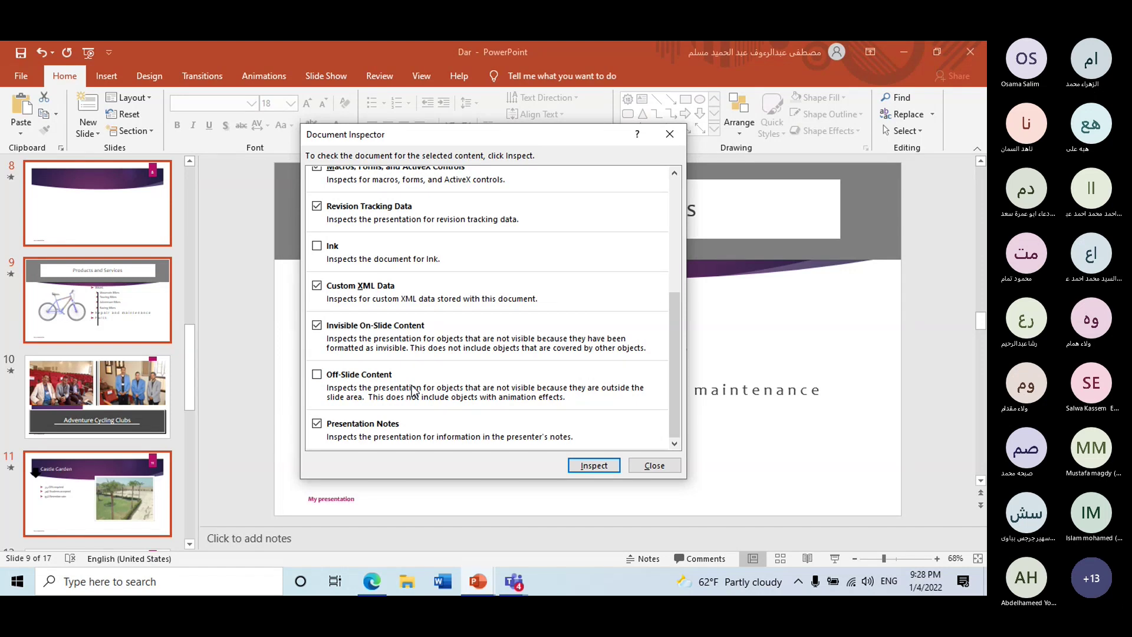
pyautogui.click(316, 373)
pyautogui.click(319, 251)
pyautogui.scroll(3, 414, 341)
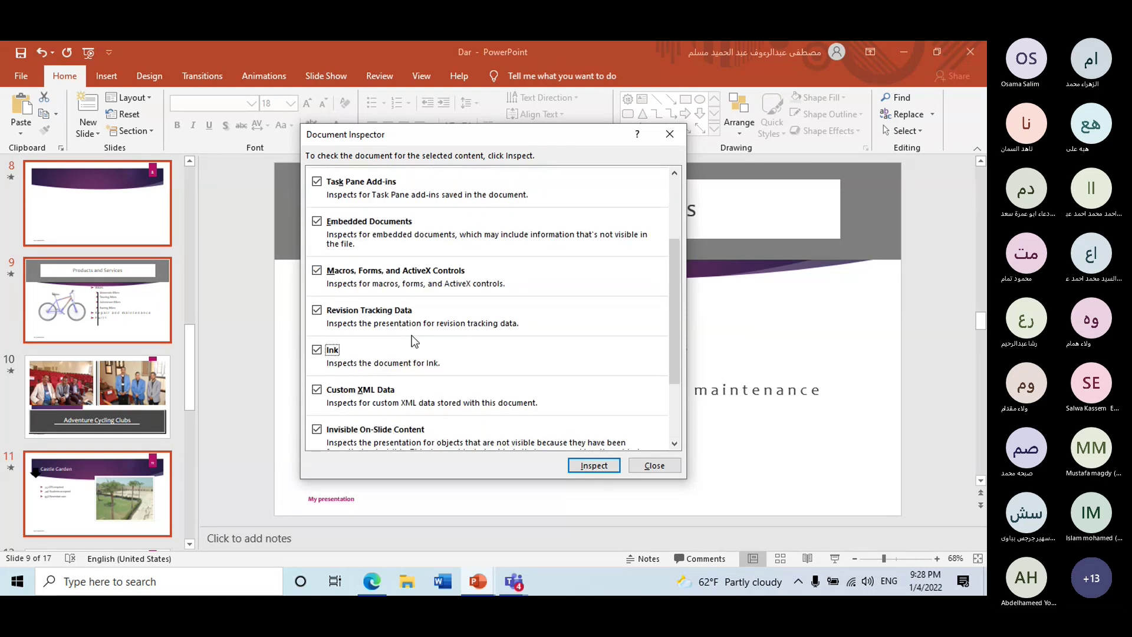
pyautogui.scroll(3, 414, 341)
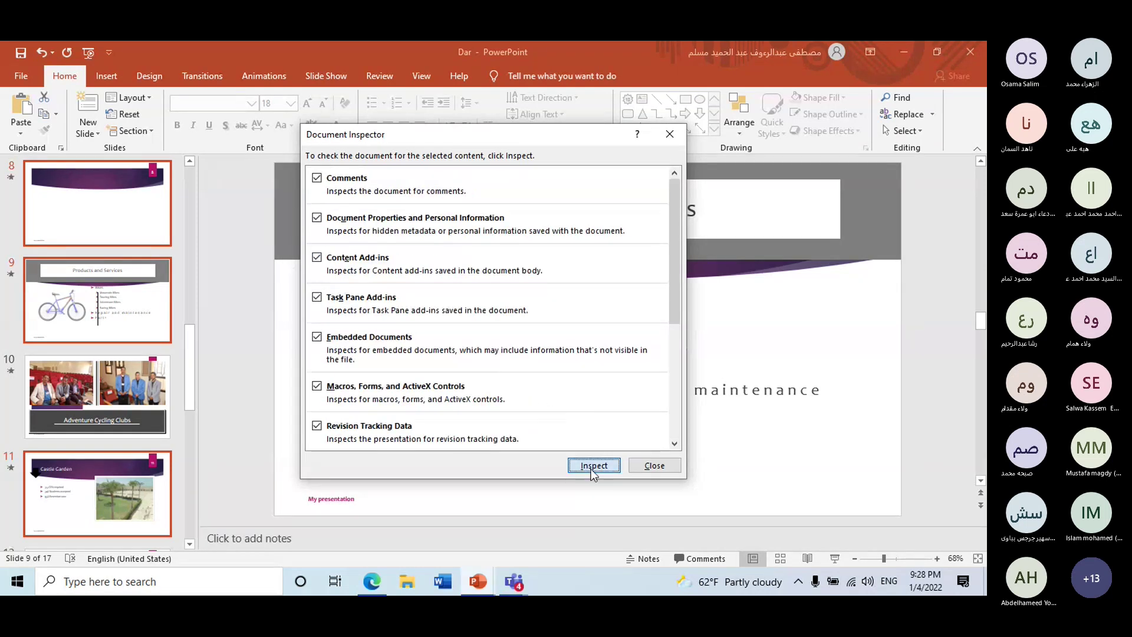
# - Run the inspection and scroll through findings for properties, add-ins, embedded documents and notes
pyautogui.click(591, 469)
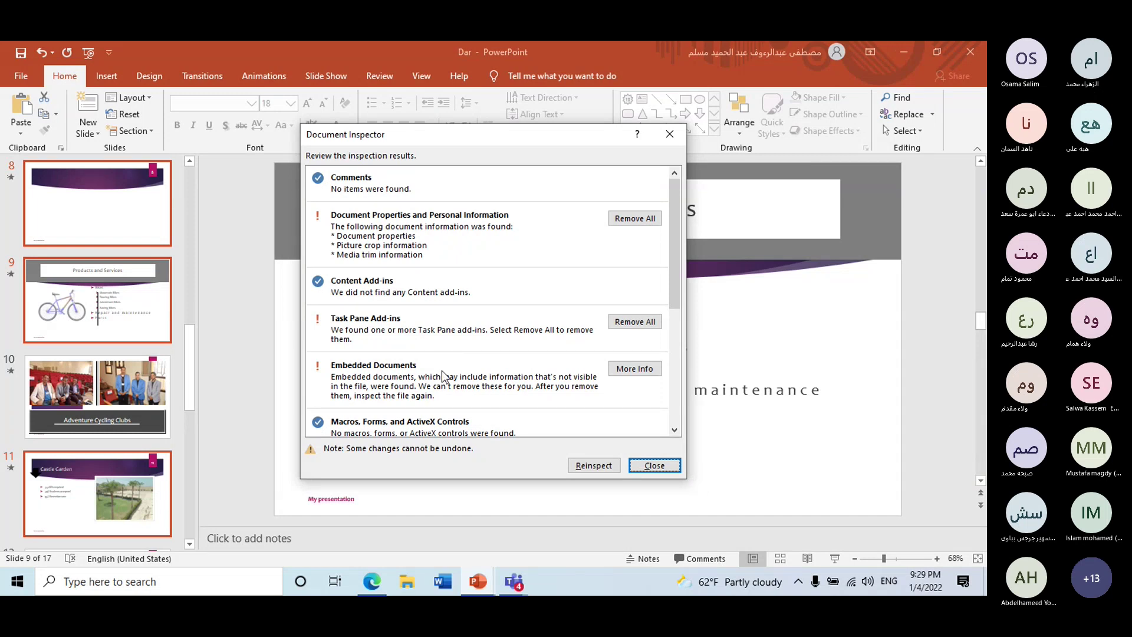
pyautogui.scroll(-1, 443, 375)
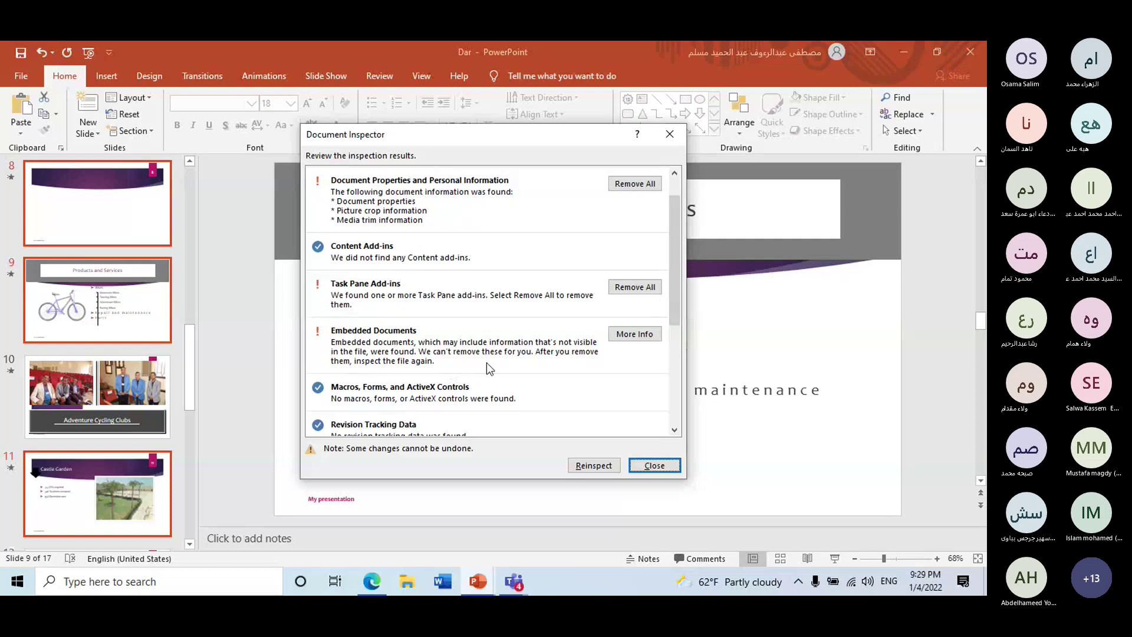
pyautogui.scroll(-3, 488, 363)
pyautogui.scroll(-3, 490, 368)
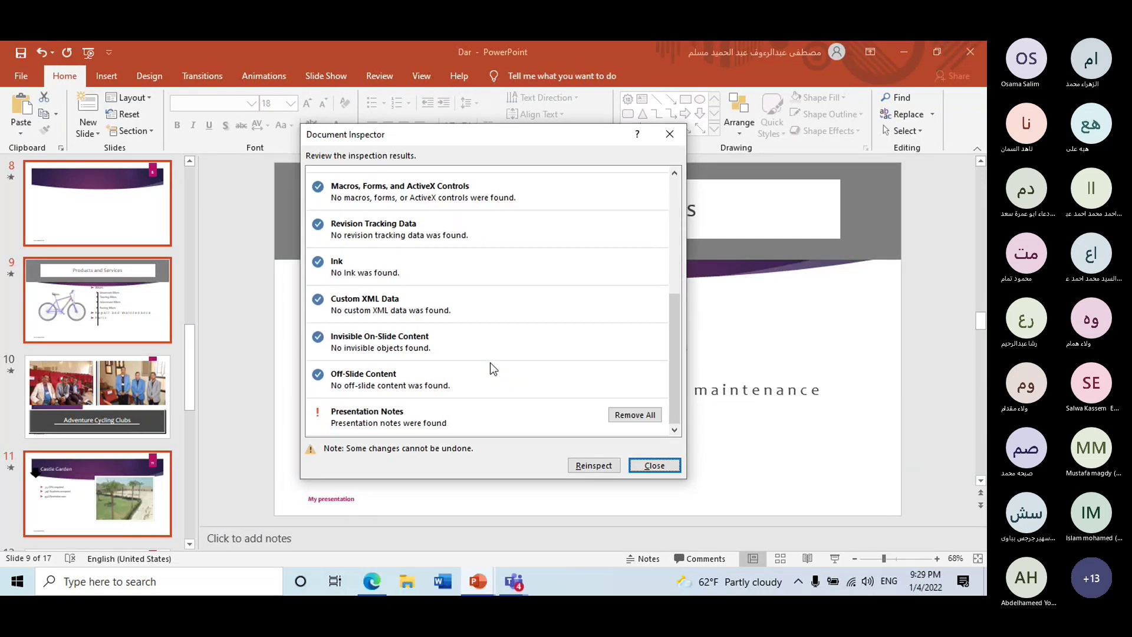
pyautogui.scroll(3, 494, 371)
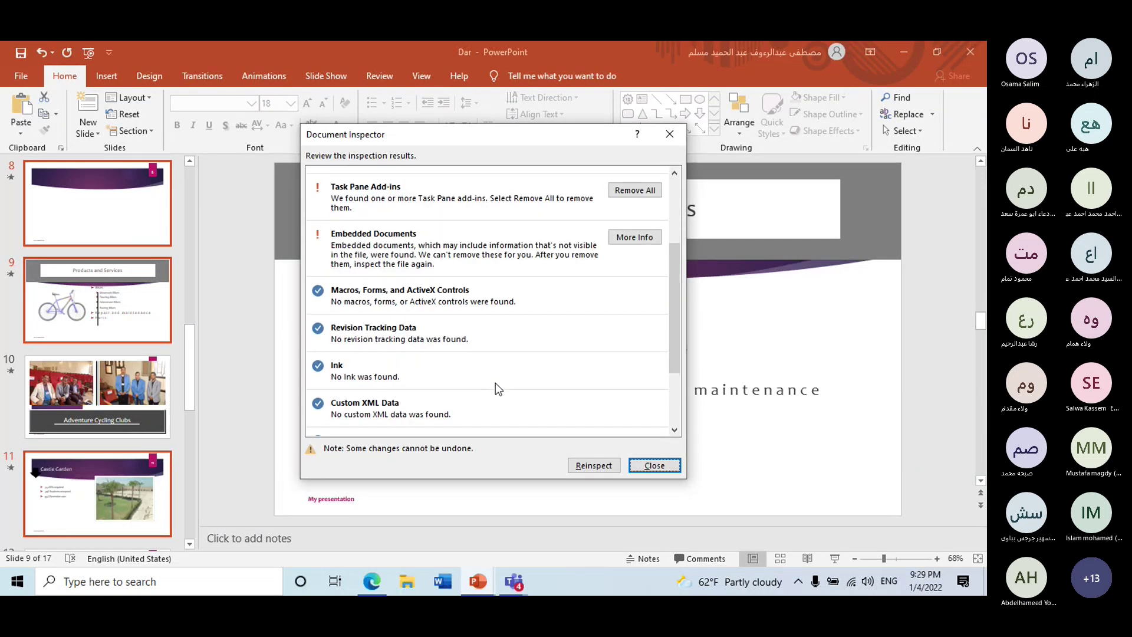
pyautogui.scroll(2, 495, 383)
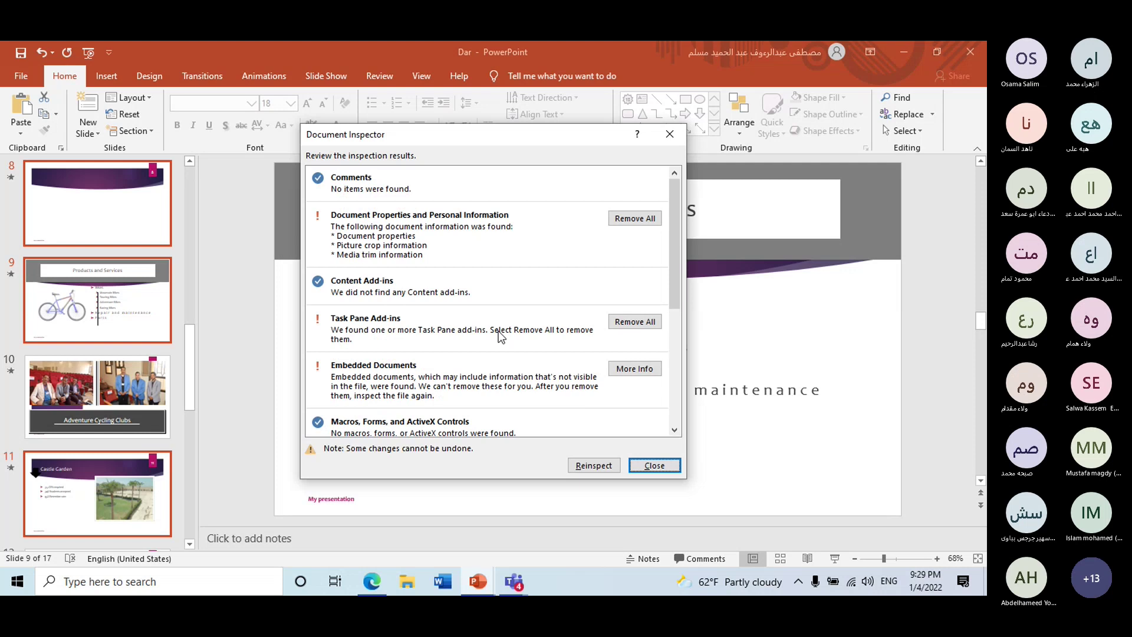
pyautogui.scroll(-3, 498, 330)
pyautogui.scroll(-1, 501, 350)
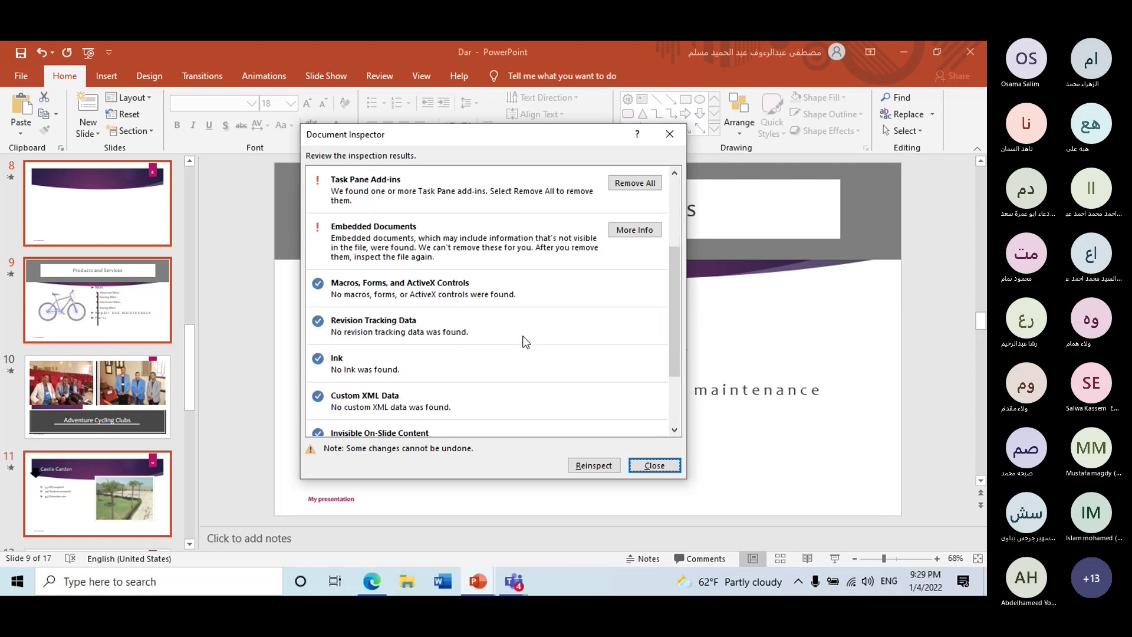
pyautogui.scroll(1, 610, 300)
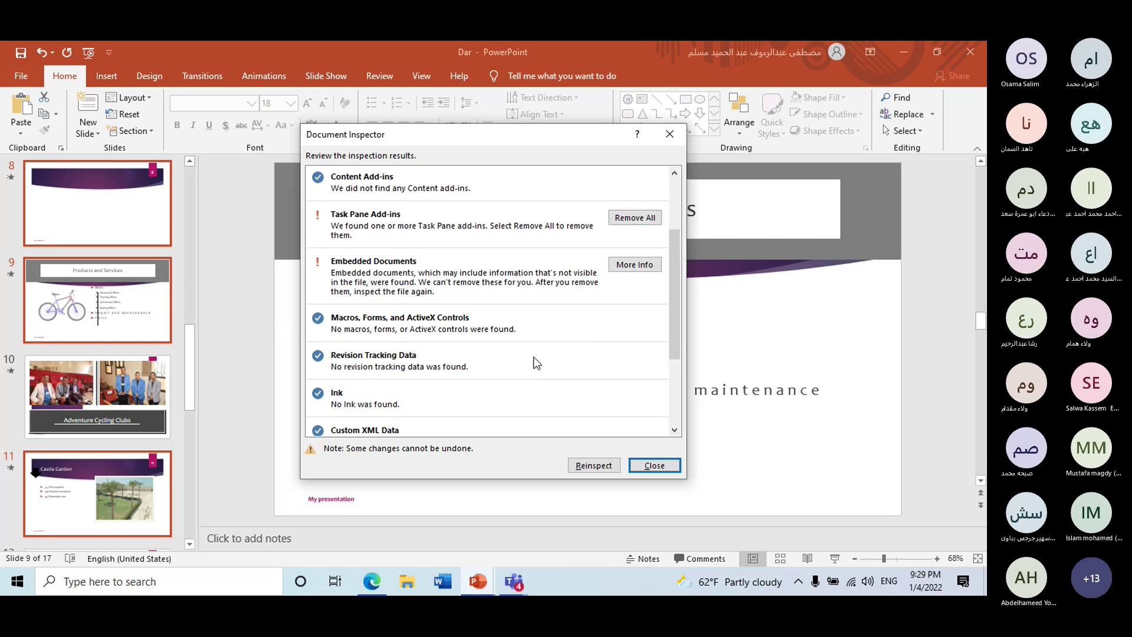
# - Close the Document Inspector and leave the File backstage back to slide 11, Castle Garden
pyautogui.click(640, 465)
pyautogui.scroll(-1, 413, 438)
pyautogui.scroll(-1, 413, 437)
pyautogui.click(22, 76)
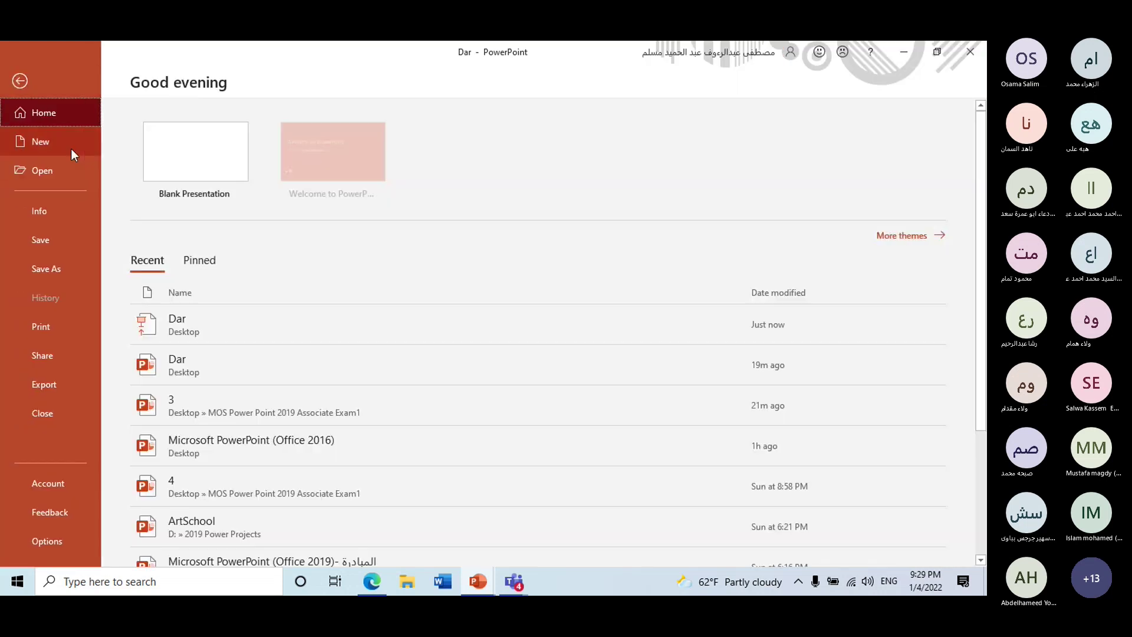
pyautogui.scroll(-1, 218, 252)
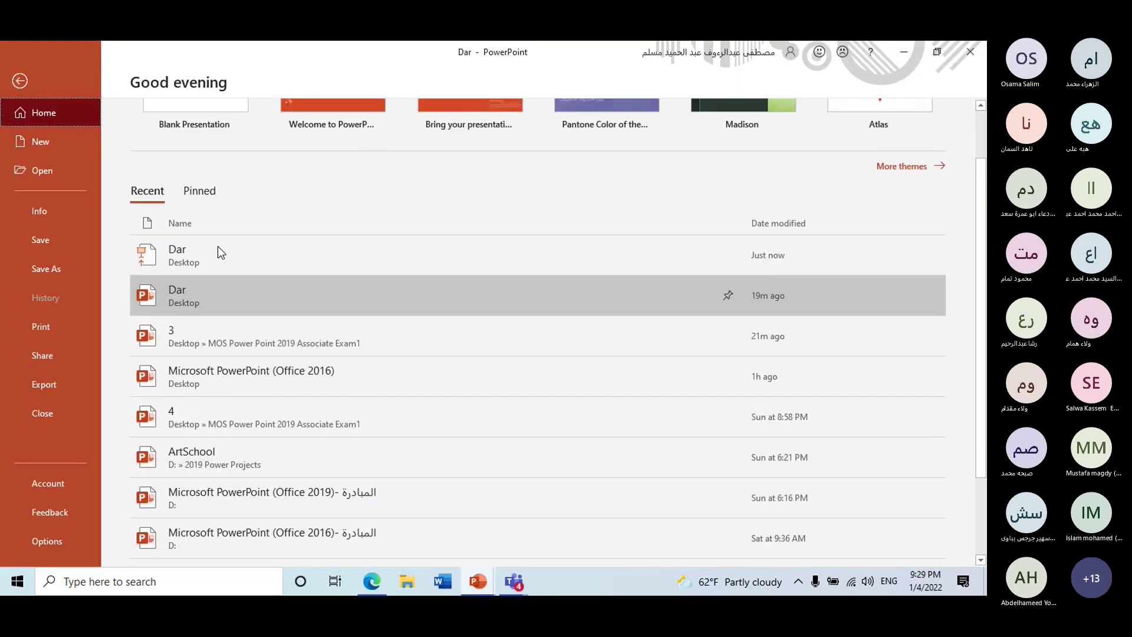
pyautogui.scroll(1, 109, 385)
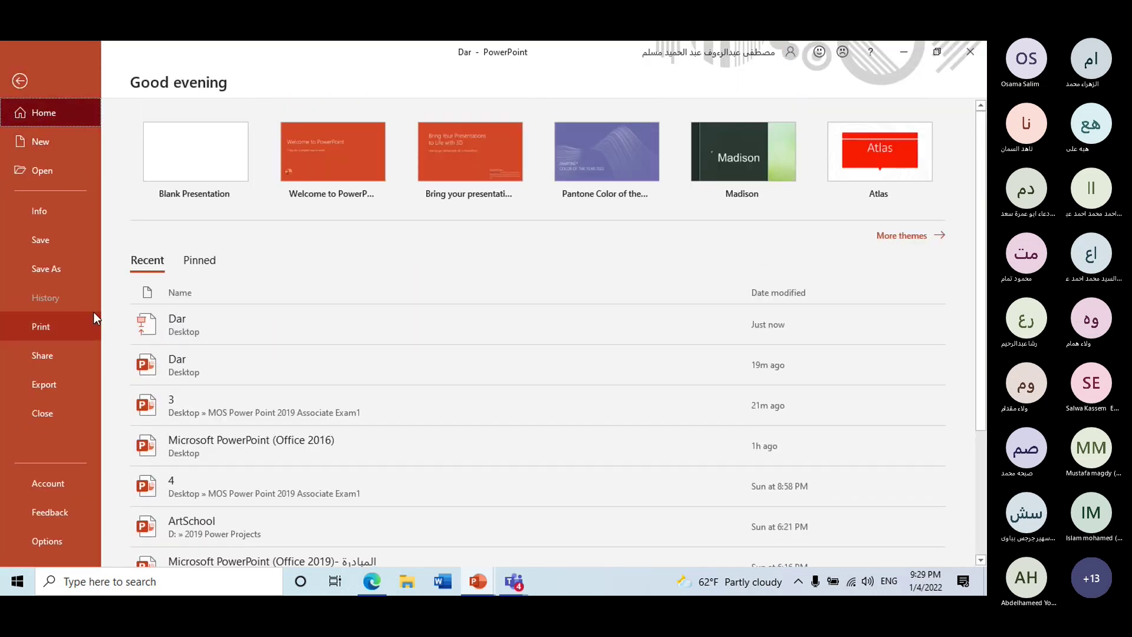
pyautogui.click(19, 81)
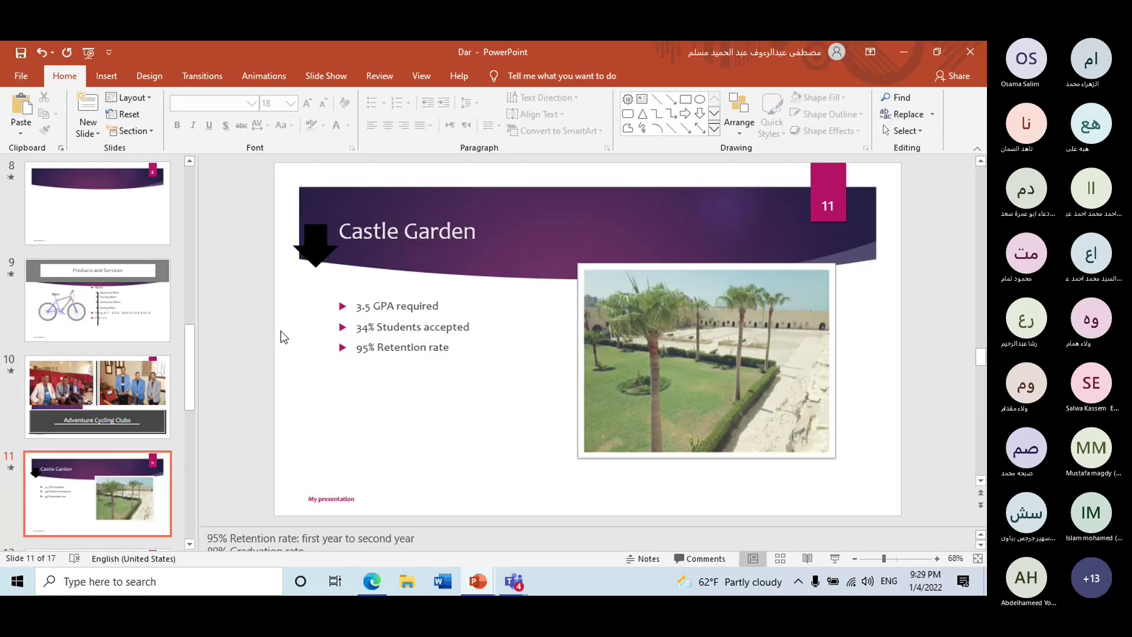